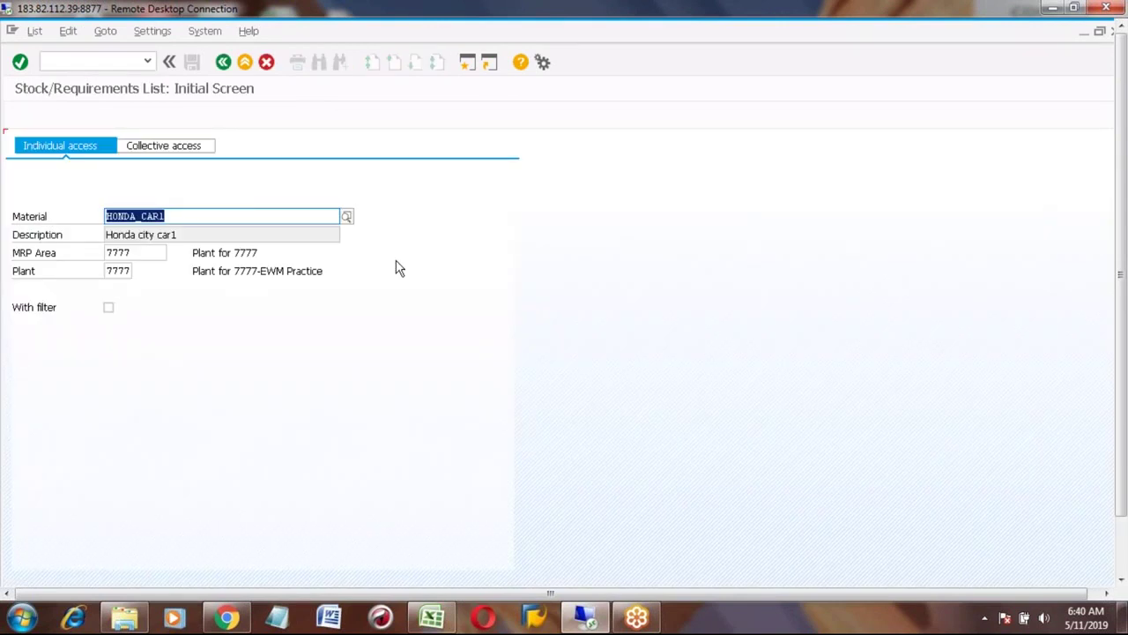
# Display the stock/requirements list for material BICYCLE_RR in plant 7777
pyautogui.click(216, 219)
pyautogui.press('BackSpace')
pyautogui.press('BackSpace')
pyautogui.press('BackSpace')
pyautogui.press('BackSpace')
pyautogui.press('BackSpace')
pyautogui.press('BackSpace')
pyautogui.press('BackSpace')
pyautogui.press('BackSpace')
pyautogui.press('BackSpace')
pyautogui.press('BackSpace')
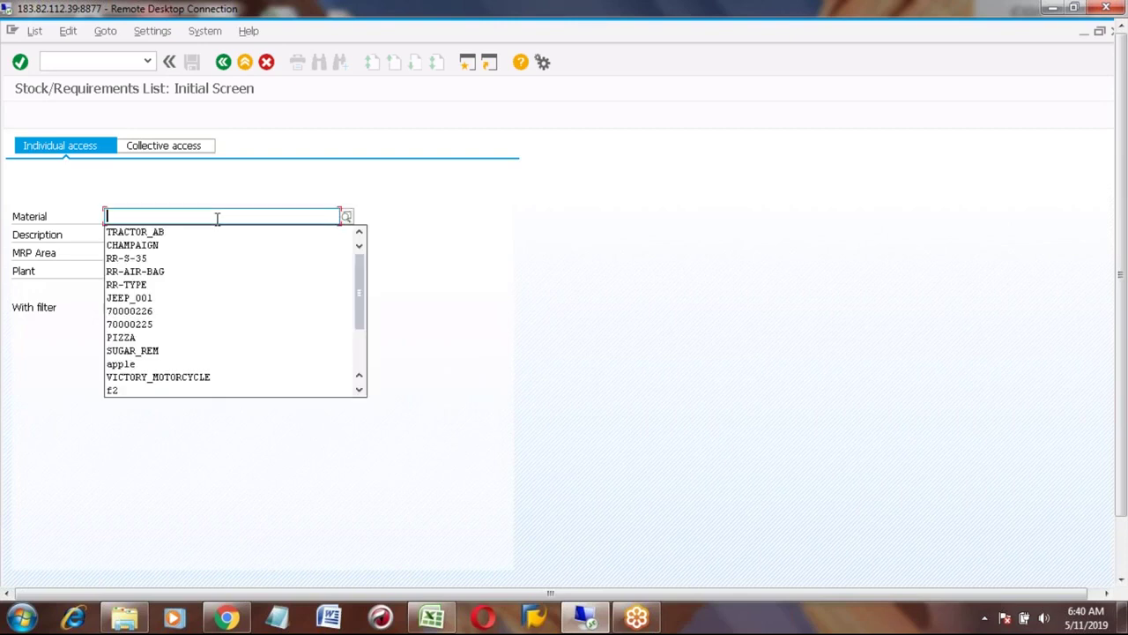
pyautogui.write('bicy')
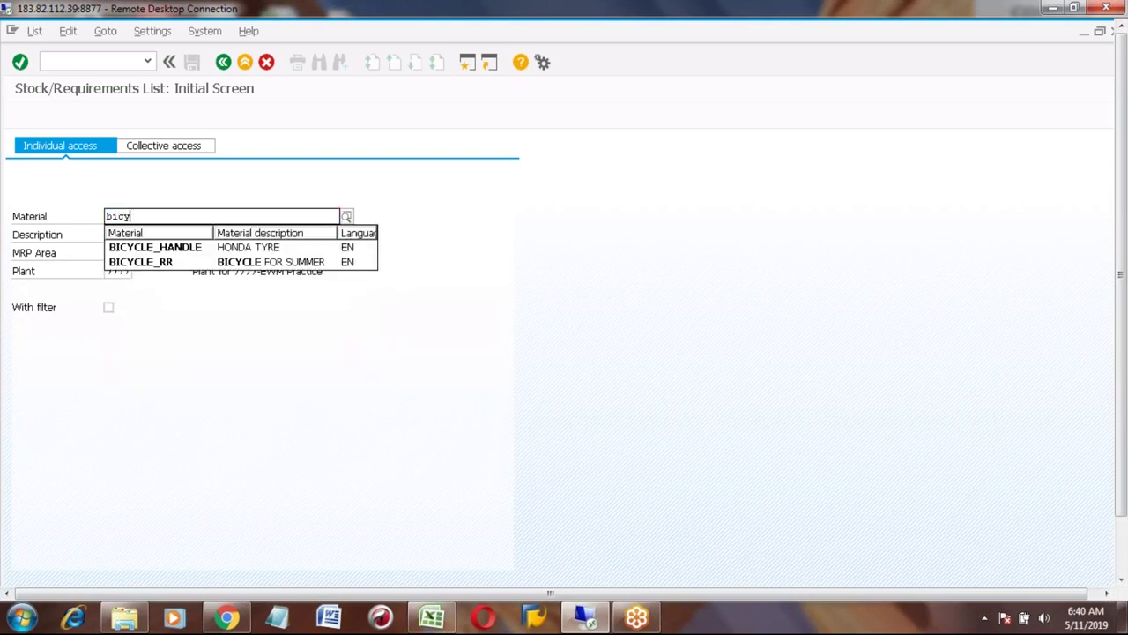
pyautogui.press('Down')
pyautogui.press('Down')
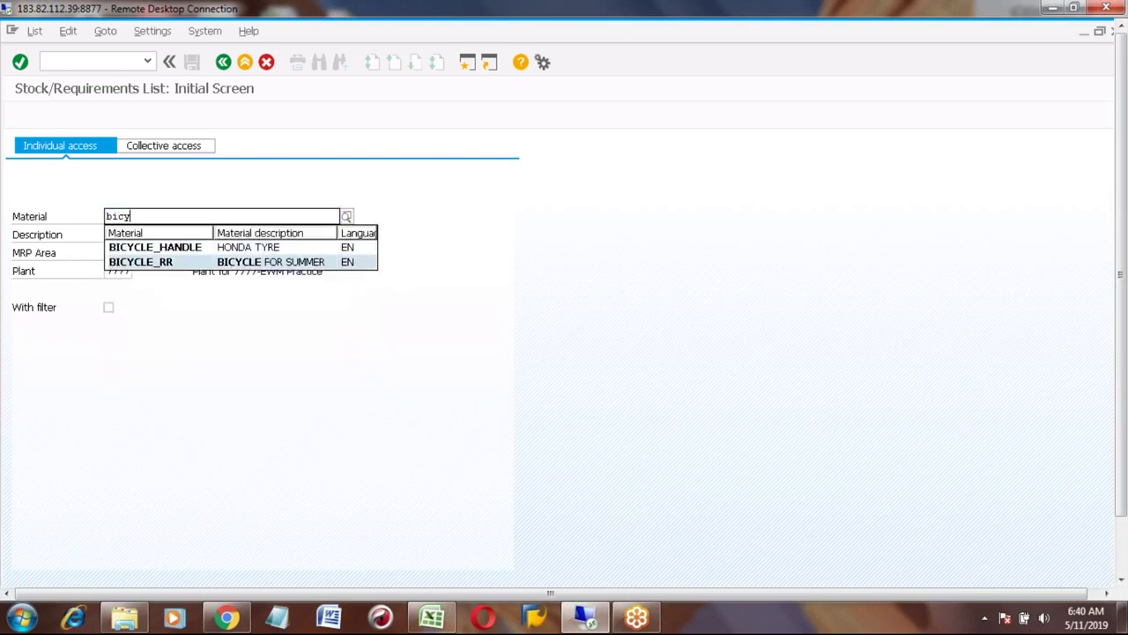
pyautogui.press('Return')
pyautogui.press('Return')
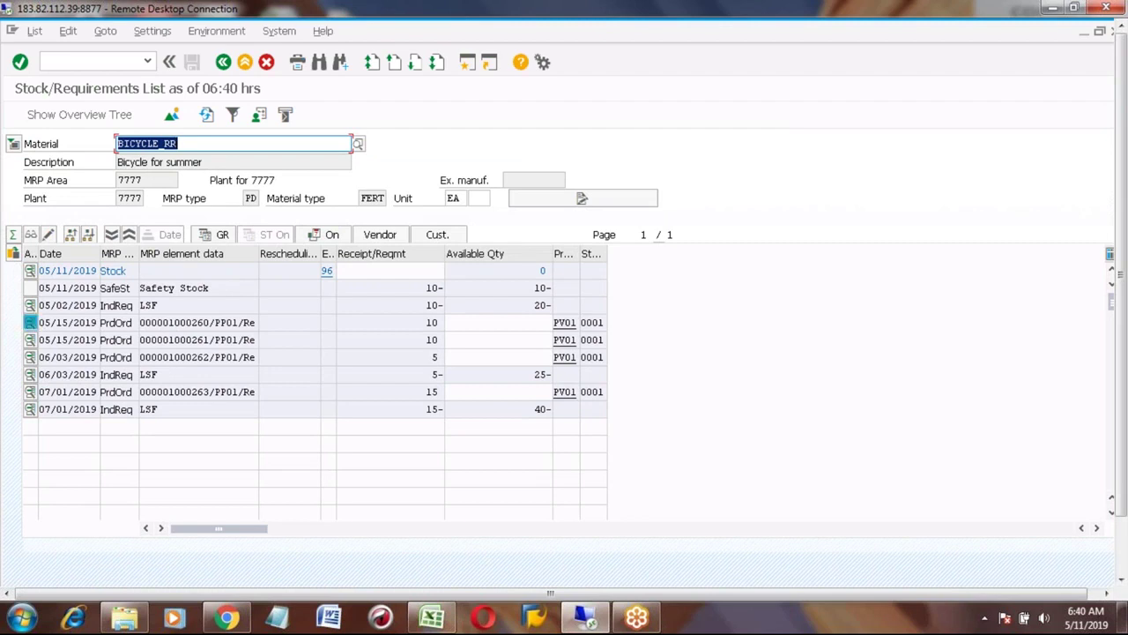
# Check the additional data and the order number of the first production order dated 05/15/2019
pyautogui.click(29, 323)
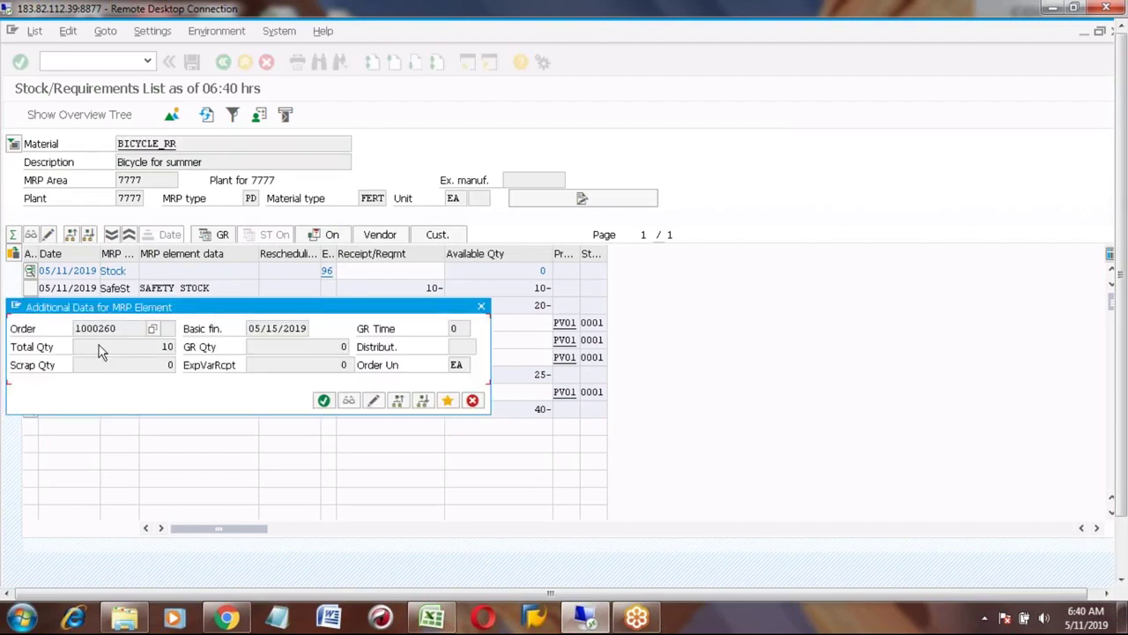
pyautogui.click(481, 308)
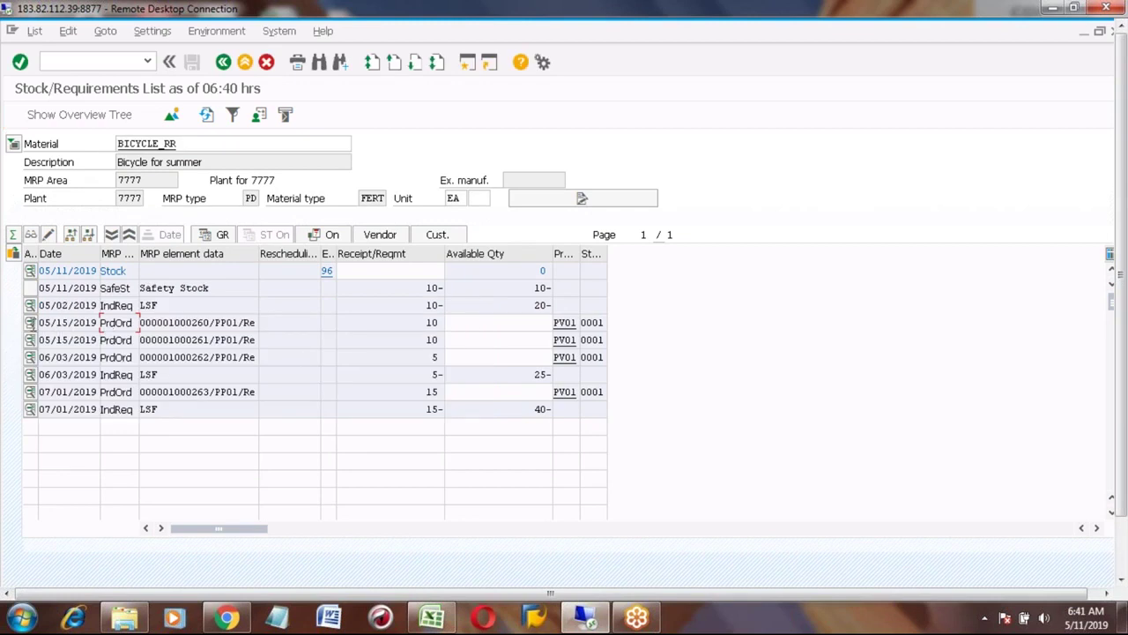
pyautogui.click(209, 322)
pyautogui.moveTo(210, 322); pyautogui.dragTo(168, 322)
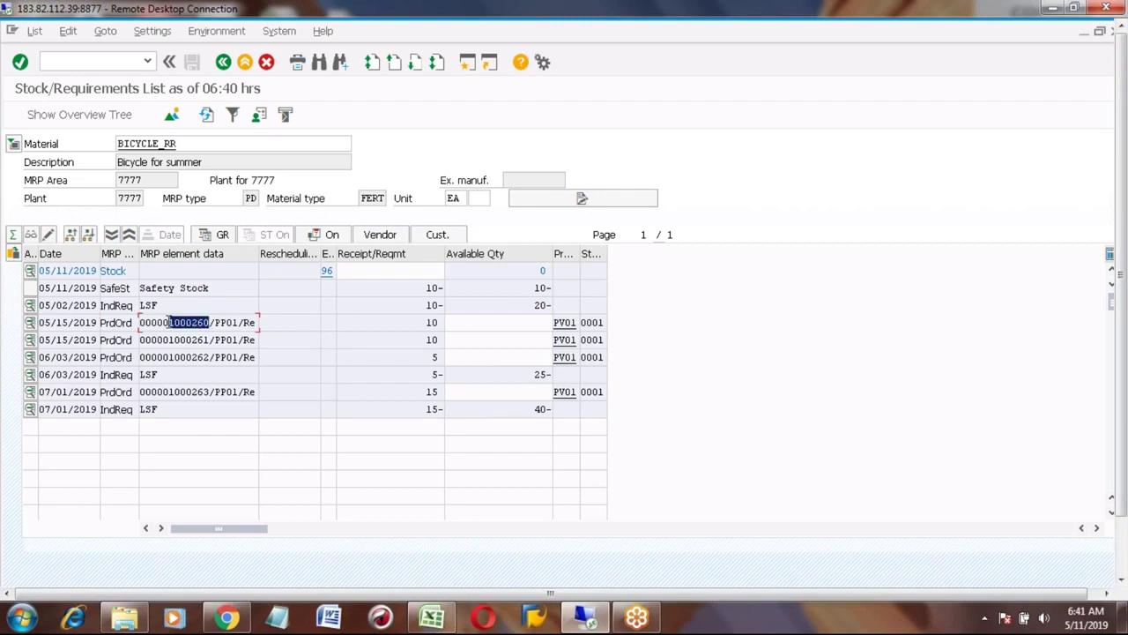
# Display the first production order dated 05/15/2019 and examine its goods receipt control settings
pyautogui.click(29, 325)
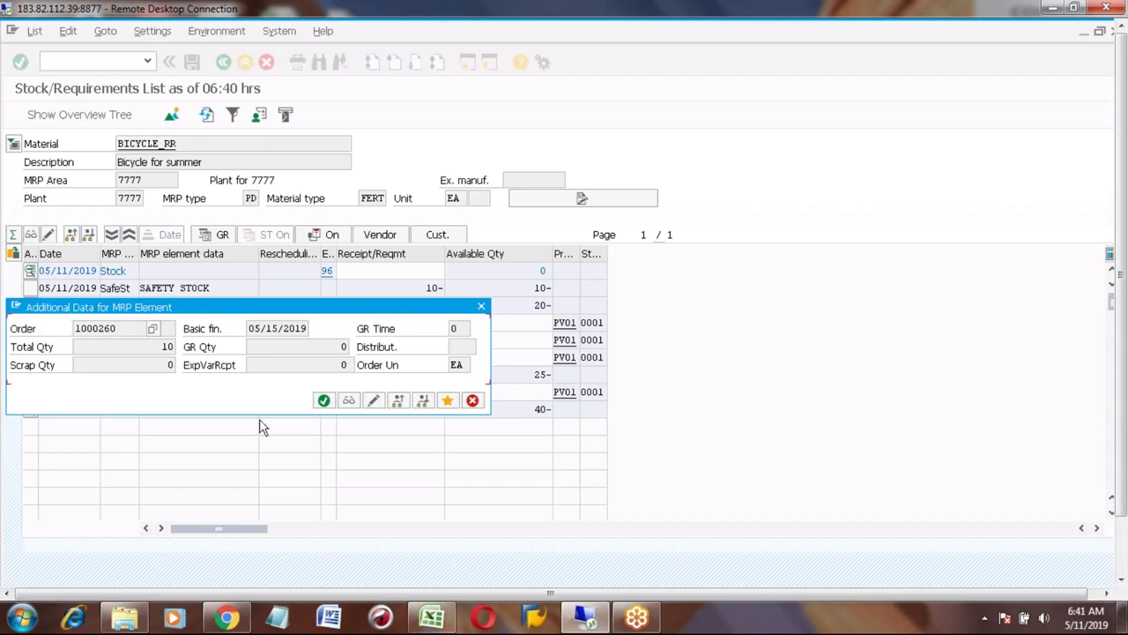
pyautogui.click(349, 401)
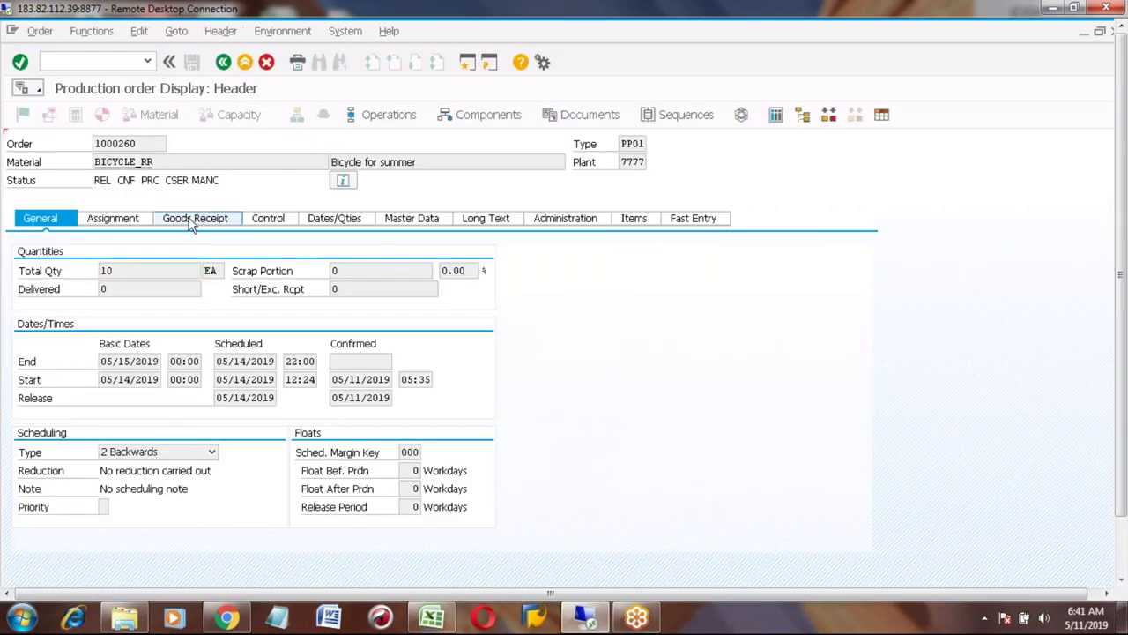
pyautogui.click(191, 222)
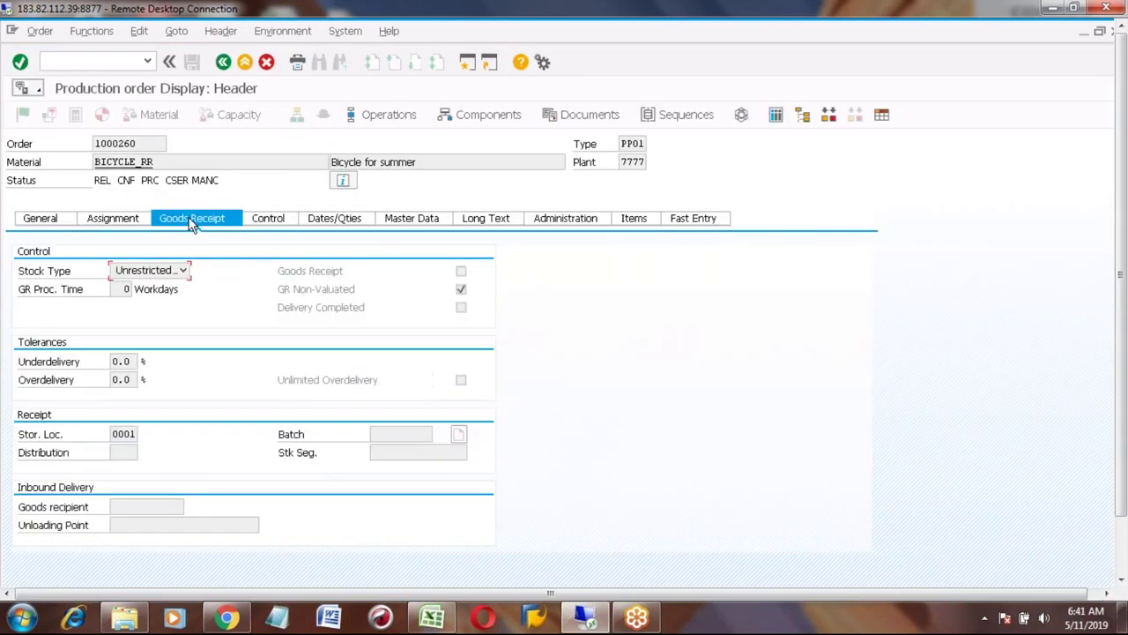
pyautogui.click(461, 272)
# Open transaction OPKP in a new session and position the production scheduling profile list at plant 7777
pyautogui.click(466, 62)
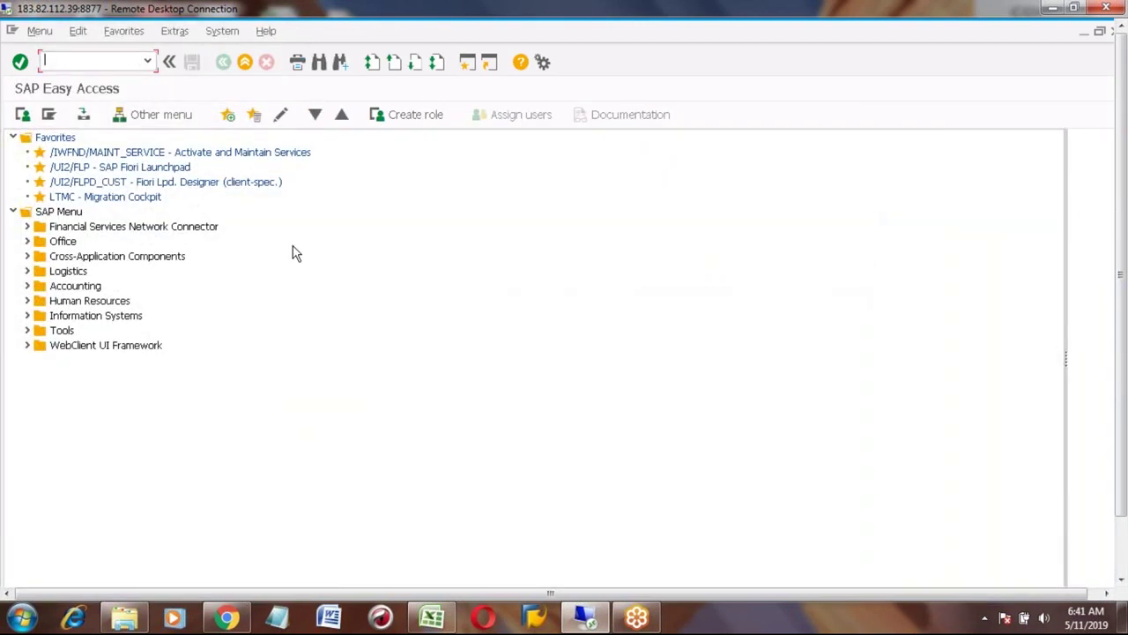
pyautogui.write('opkp')
pyautogui.press('Return')
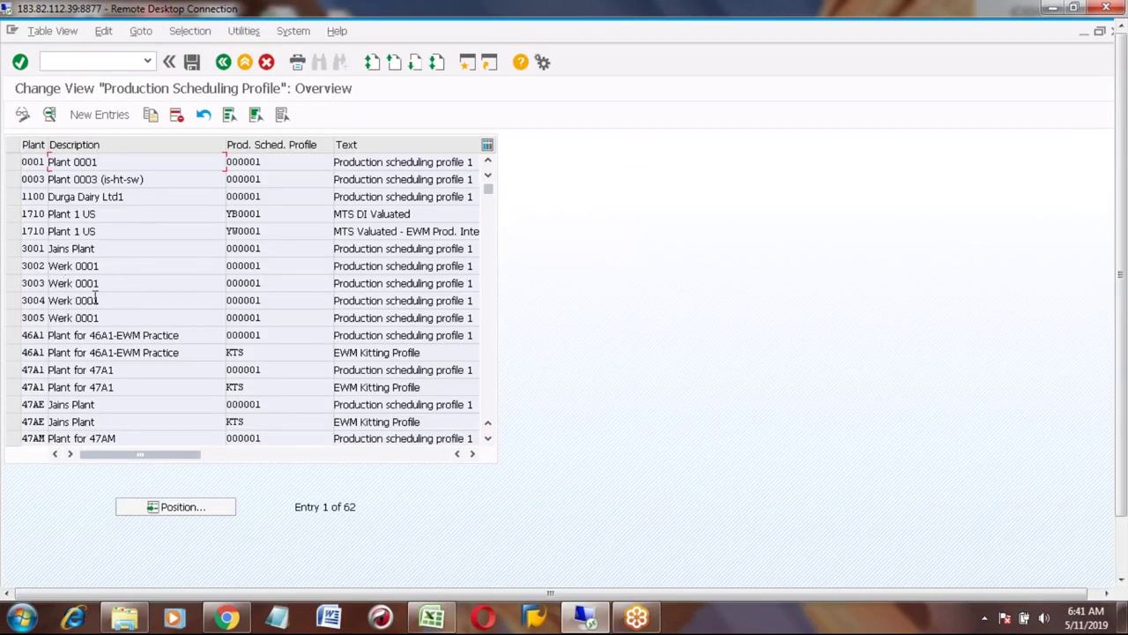
pyautogui.click(156, 505)
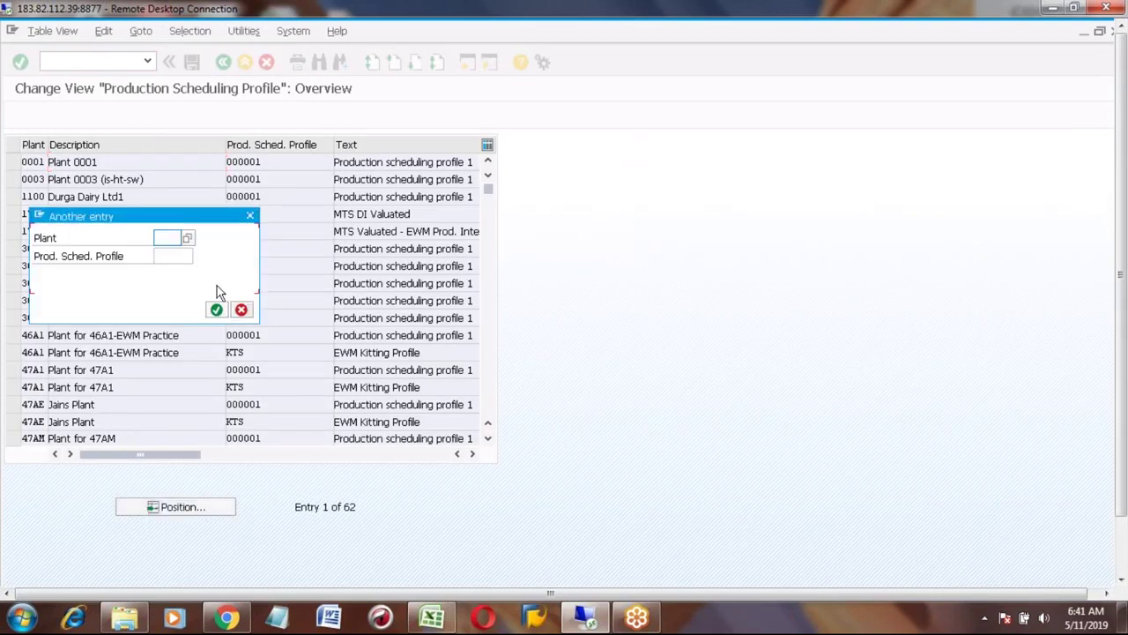
pyautogui.write('7777')
pyautogui.press('Return')
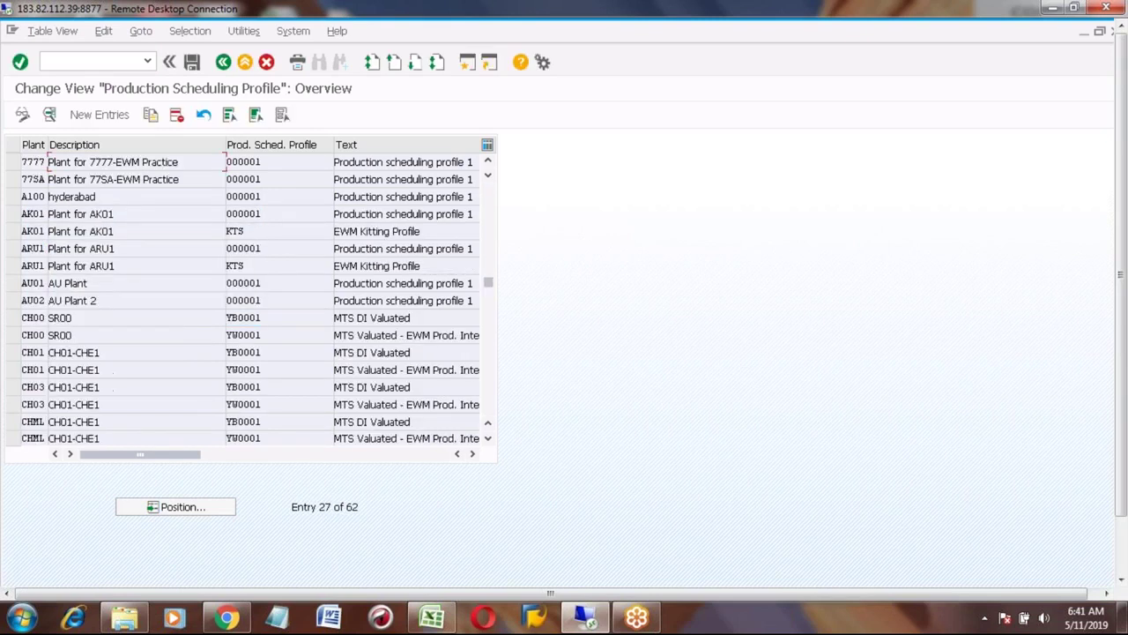
# Review the details of production scheduling profile 000001 for plant 7777, including the goods receipt and confirmation settings, and exit the transaction
pyautogui.click(13, 162)
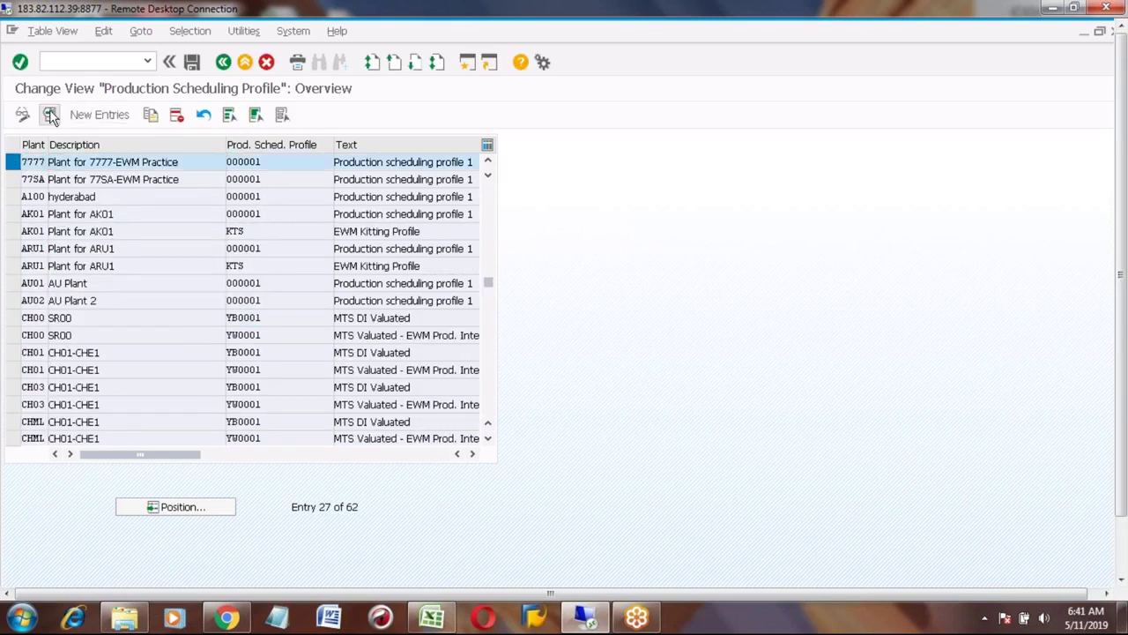
pyautogui.click(51, 114)
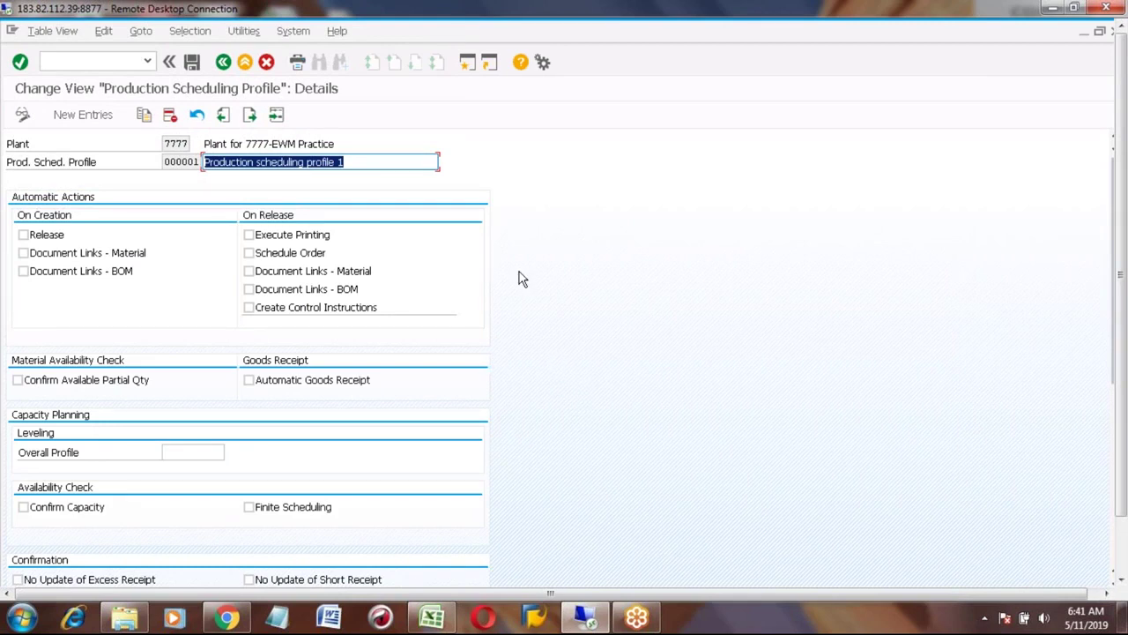
pyautogui.scroll(-5, 508, 270)
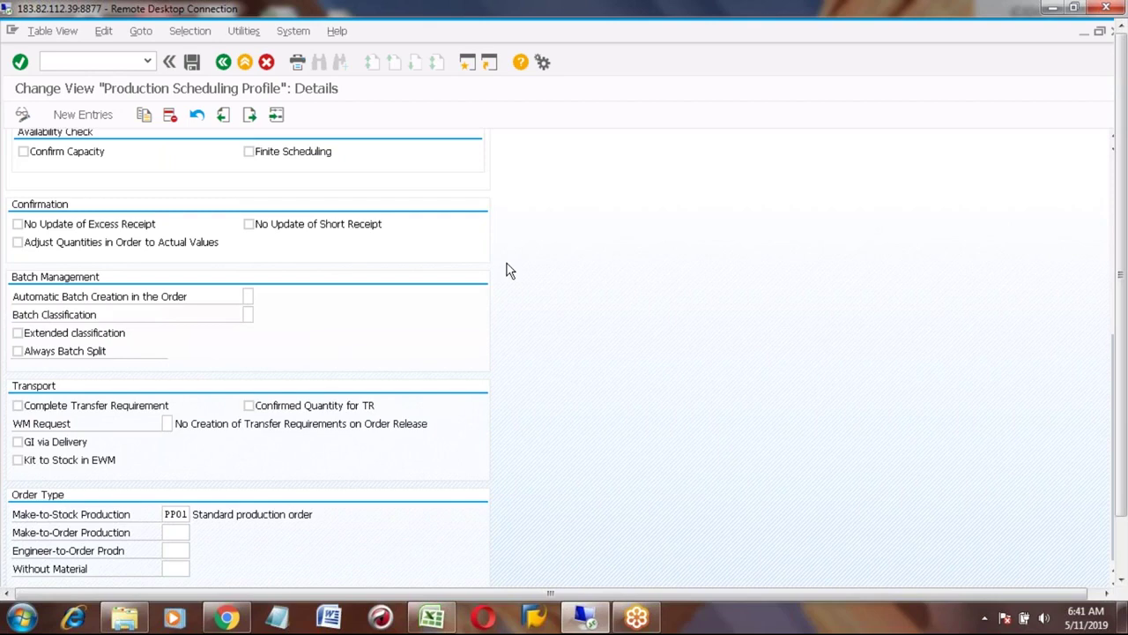
pyautogui.scroll(5, 507, 271)
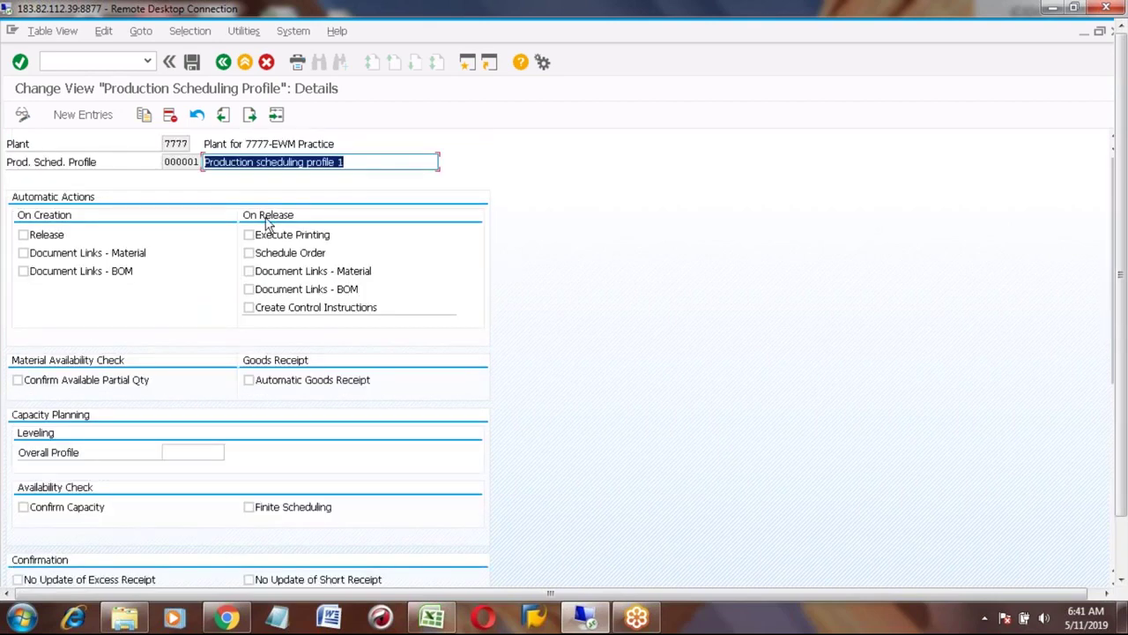
pyautogui.click(224, 63)
pyautogui.click(224, 63)
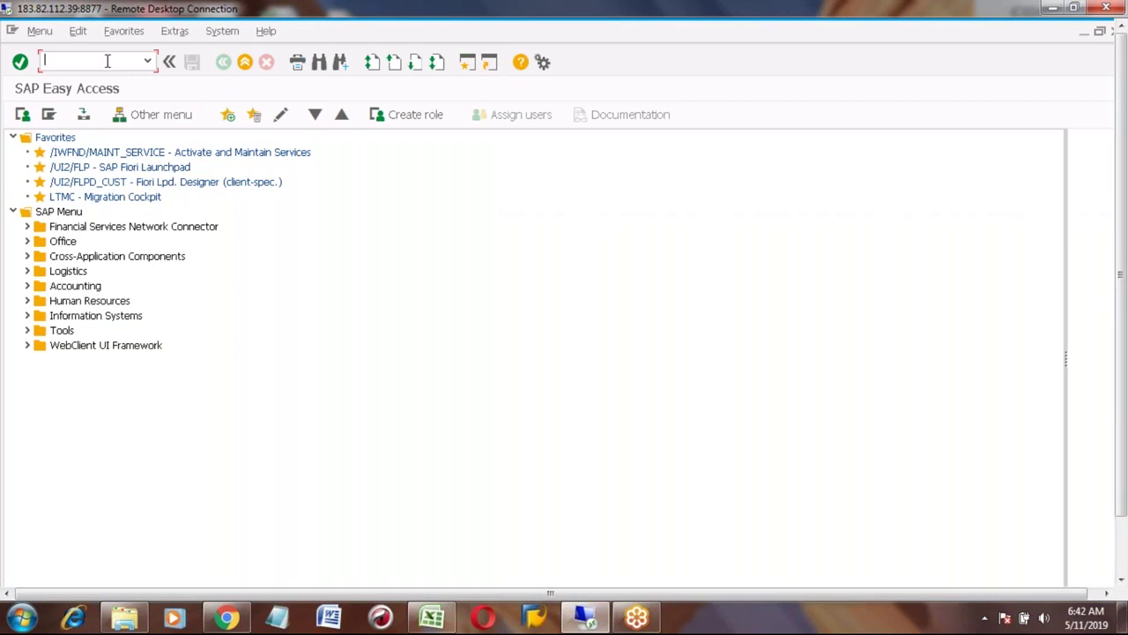
pyautogui.write('odd')
pyautogui.press('BackSpace')
pyautogui.press('BackSpace')
pyautogui.write('p')
pyautogui.press('BackSpace')
pyautogui.write('ddl')
pyautogui.press('Return')
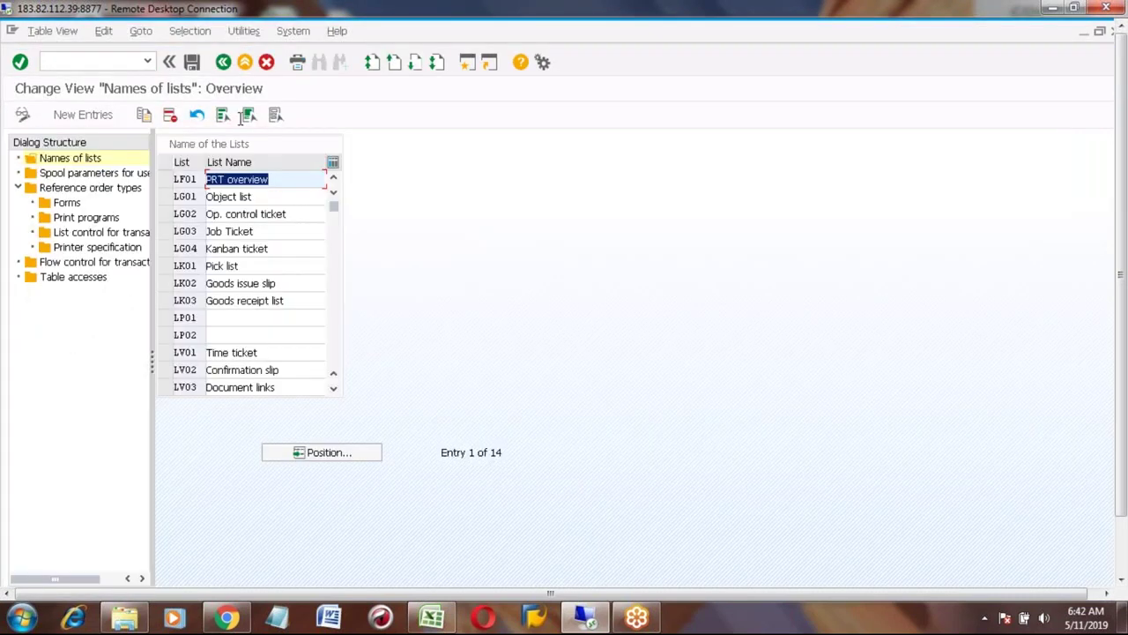
pyautogui.click(244, 62)
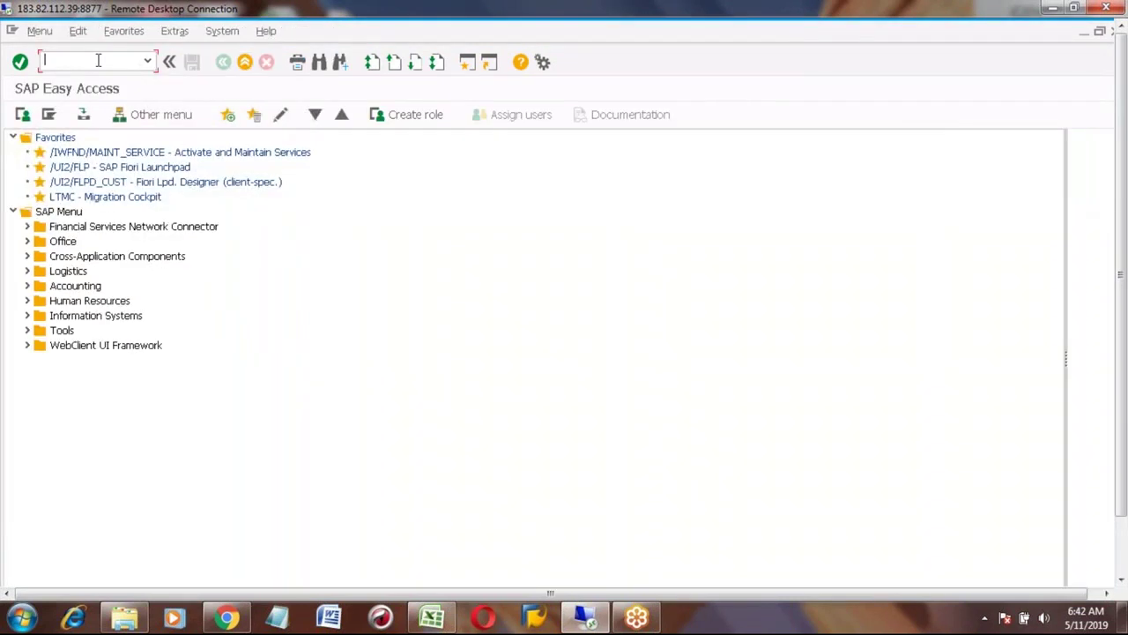
pyautogui.write('opk4')
pyautogui.press('Return')
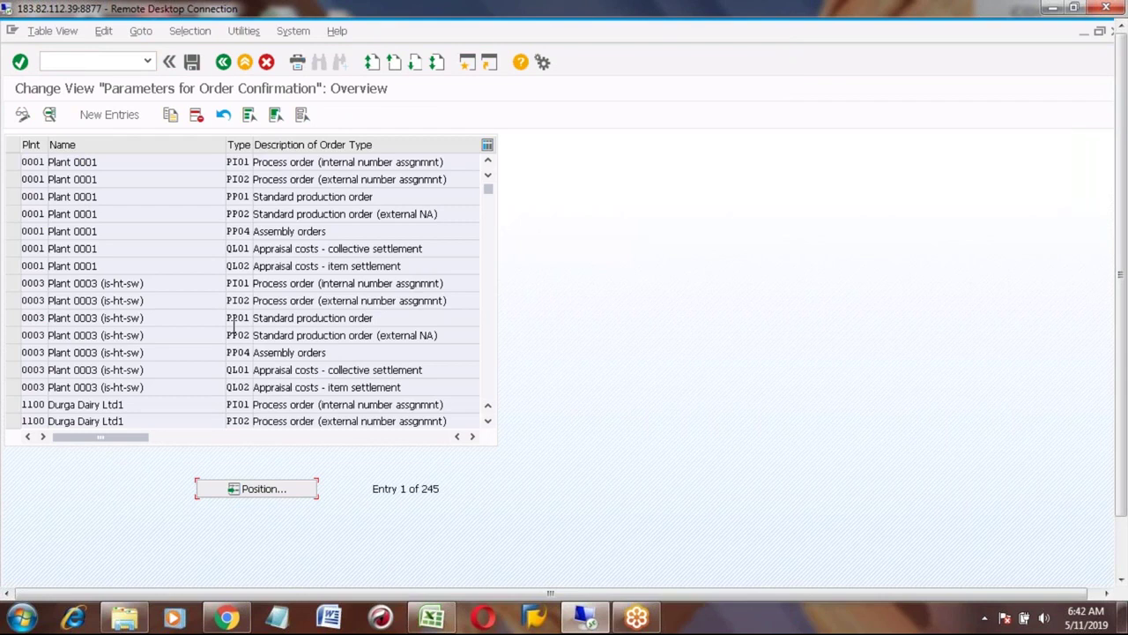
pyautogui.click(245, 62)
# Run transaction SPRO and display the SAP Customizing Implementation Guide
pyautogui.write('spro')
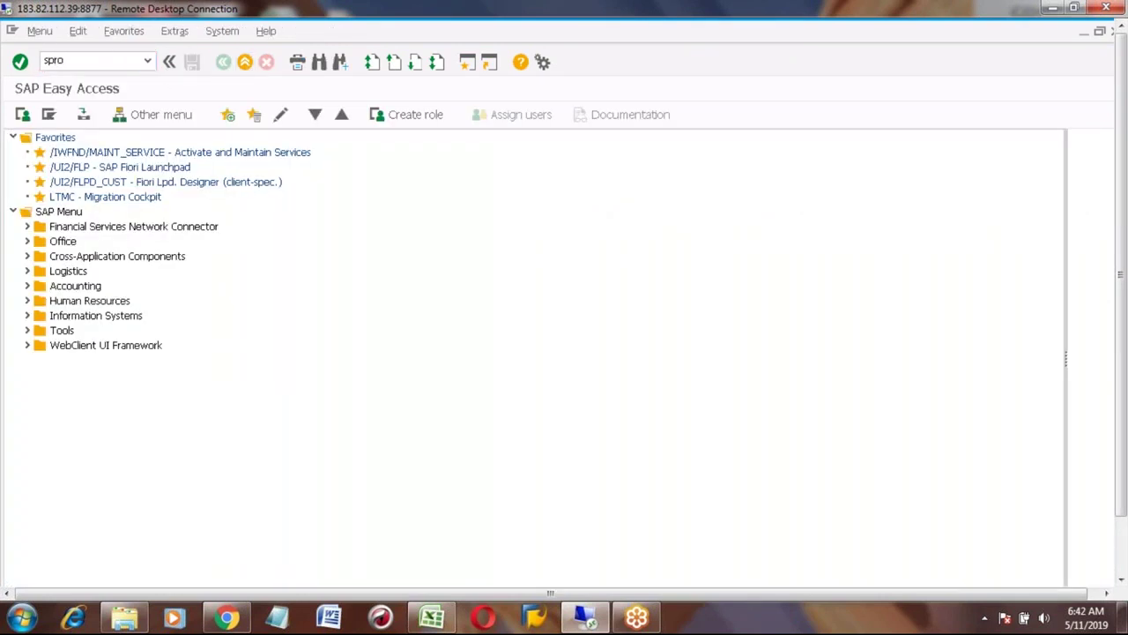
pyautogui.press('Return')
pyautogui.click(76, 114)
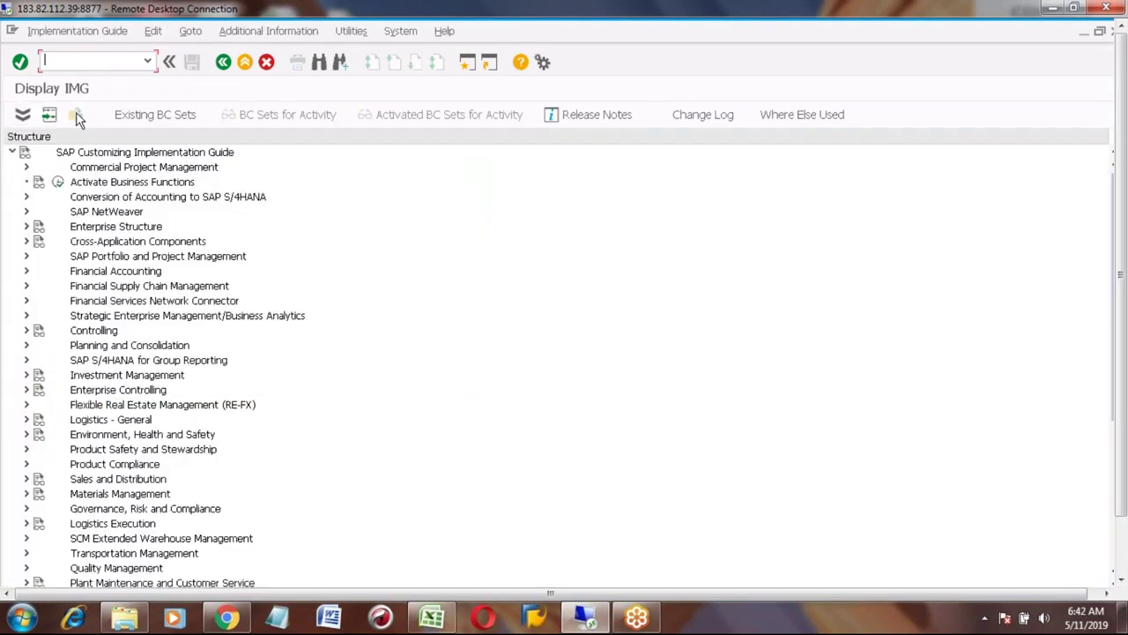
# Expand Production, Shop Floor Control, Master Data and Order in the guide, and execute Define Order-Type-Dependent Parameters
pyautogui.click(111, 484)
pyautogui.press('pagedown')
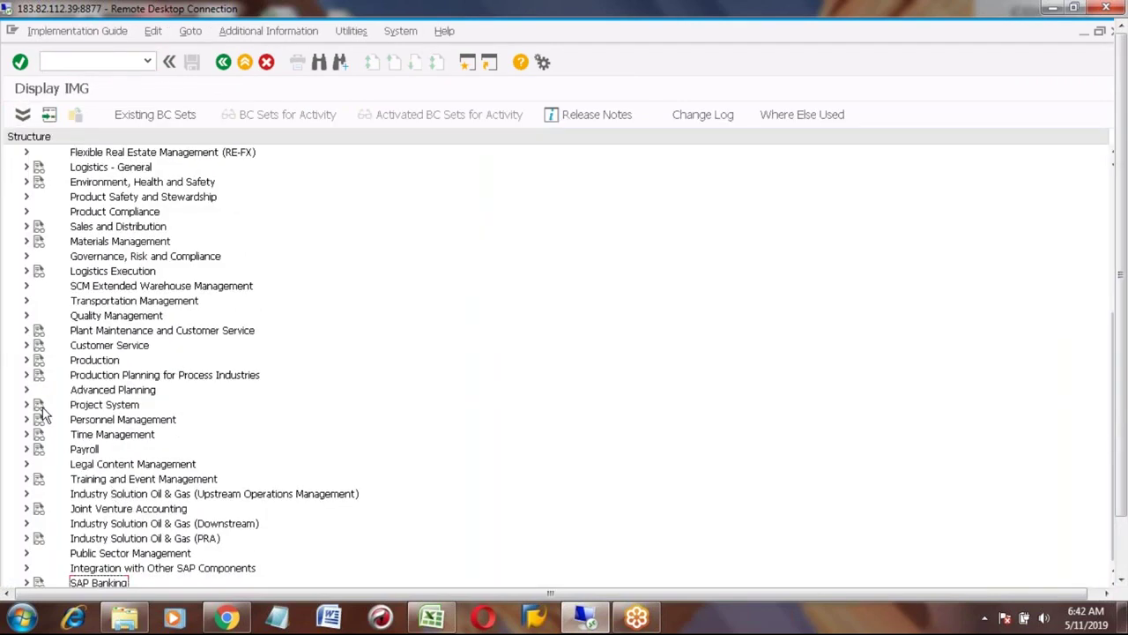
pyautogui.click(25, 359)
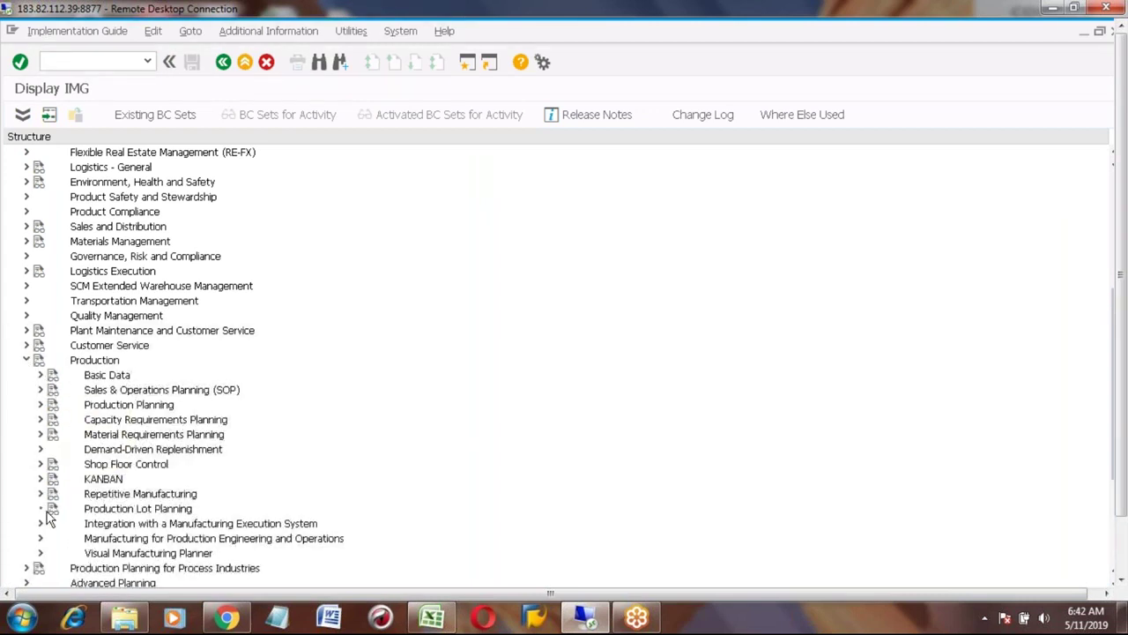
pyautogui.click(40, 464)
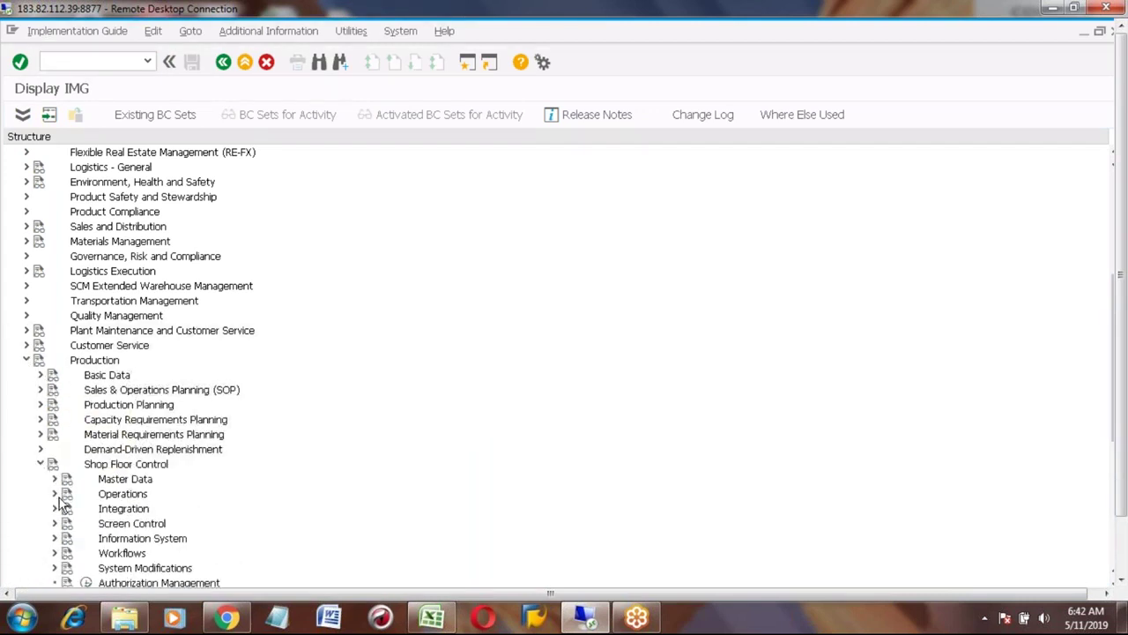
pyautogui.click(54, 479)
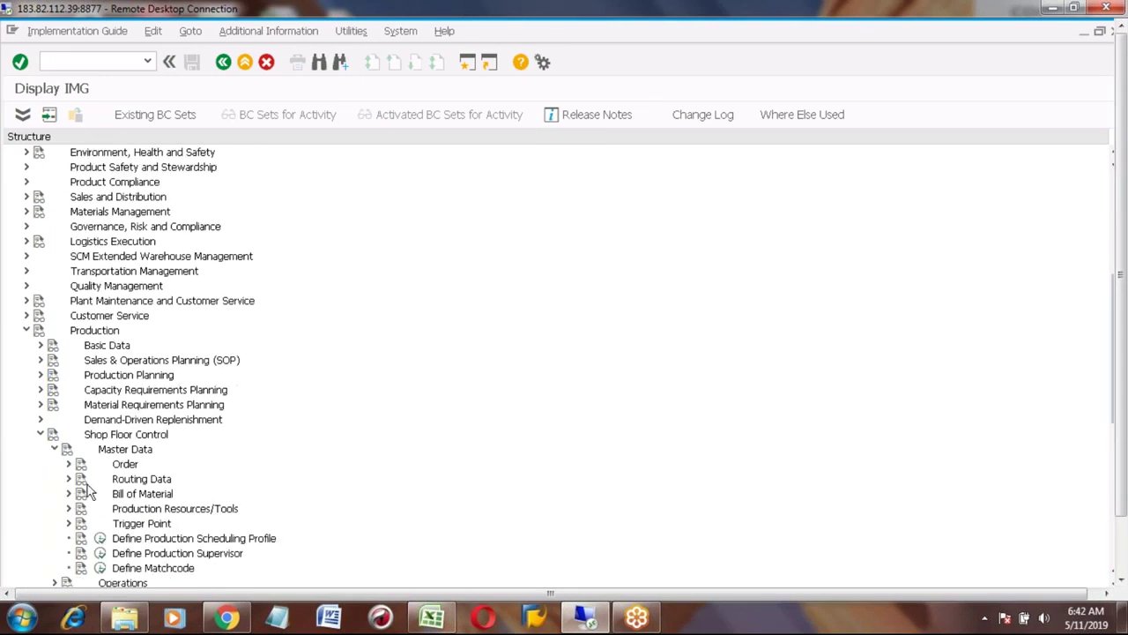
pyautogui.click(69, 464)
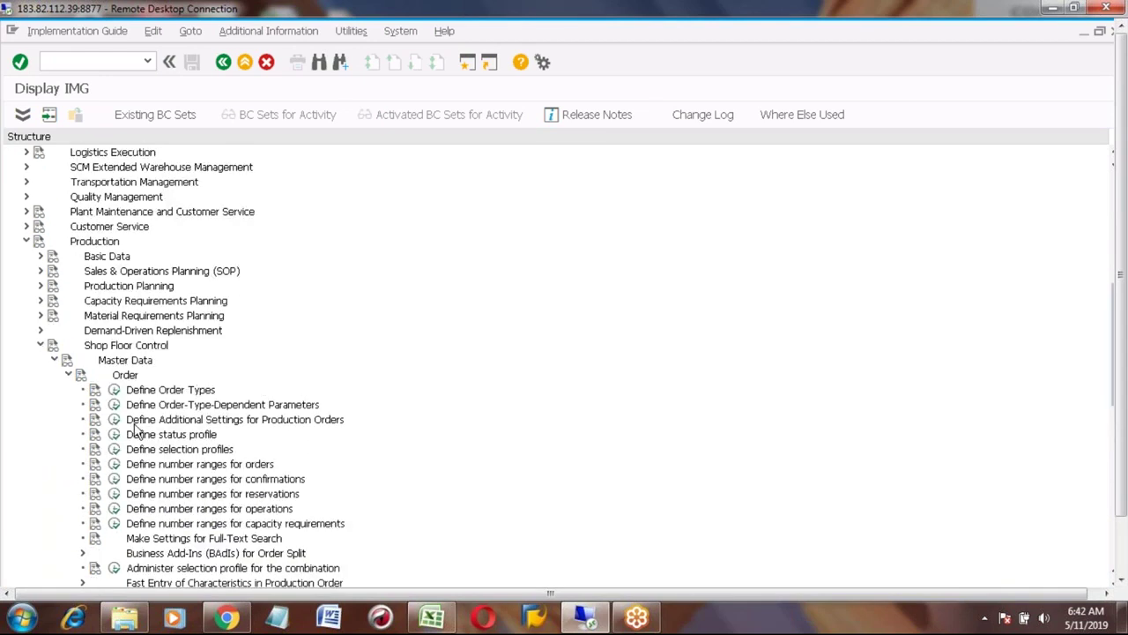
pyautogui.click(115, 404)
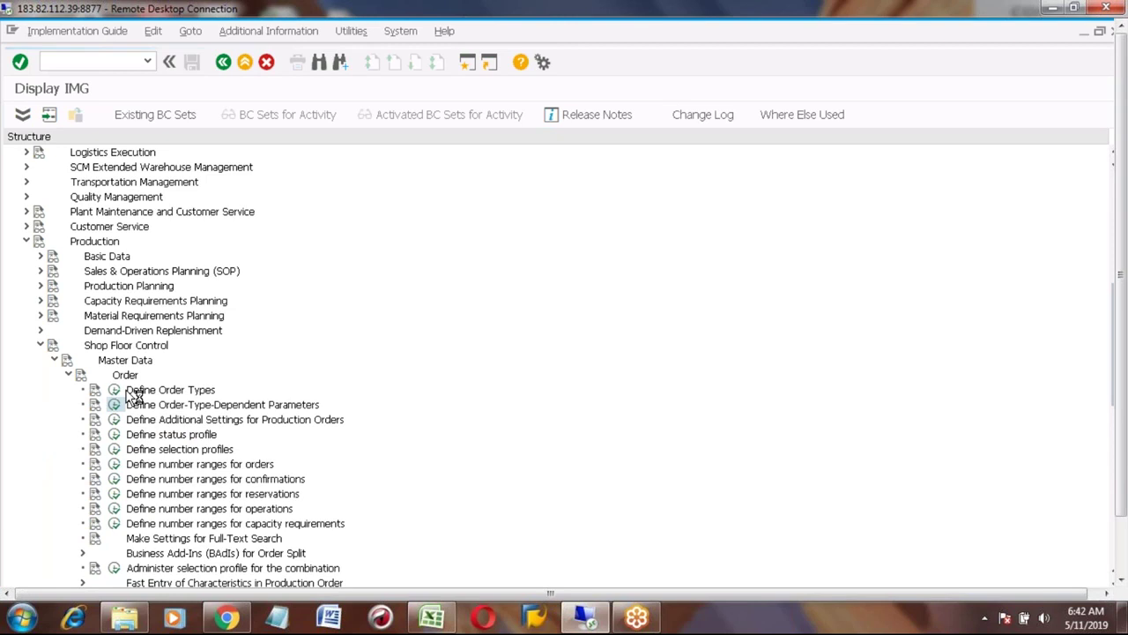
# Open the order-type-dependent parameters for plant 7777 and order type PP01, and review the planning settings
pyautogui.click(160, 506)
pyautogui.write('7777')
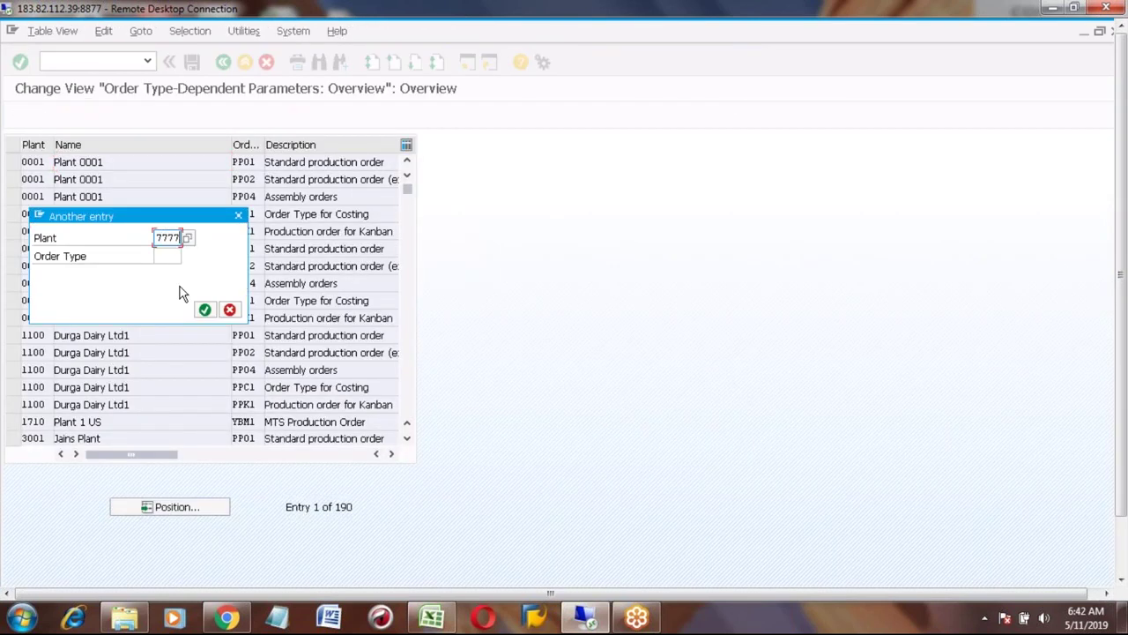
pyautogui.press('Return')
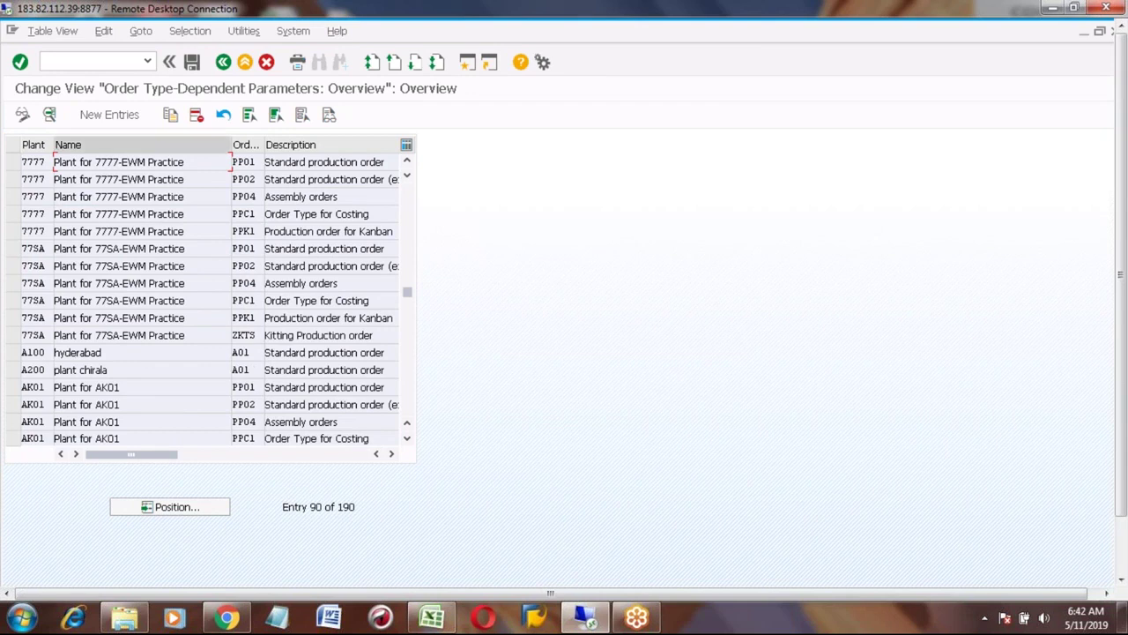
pyautogui.click(12, 161)
pyautogui.click(50, 115)
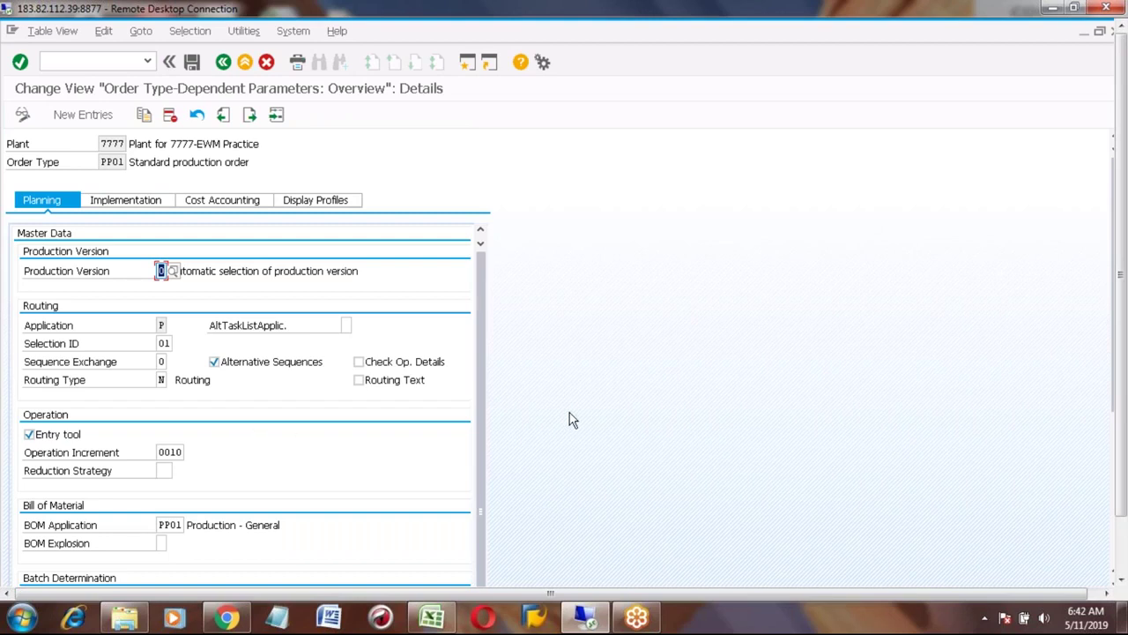
pyautogui.scroll(-1, 570, 413)
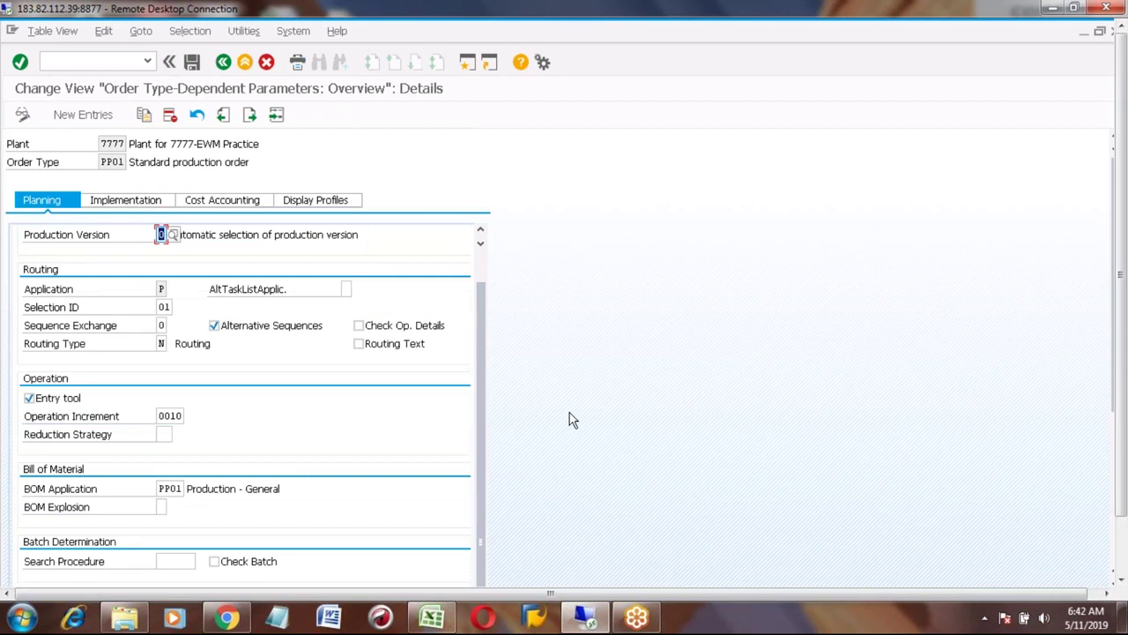
pyautogui.scroll(-3, 569, 420)
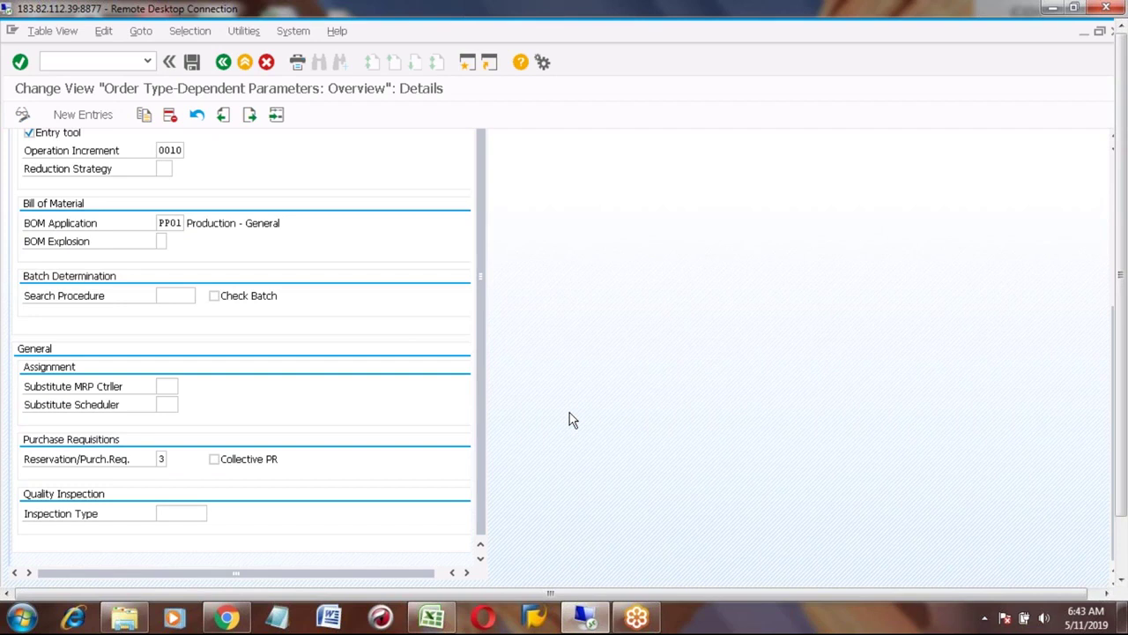
# In the implementation settings, enable goods movement documentation for purchase order receipts, production order receipts, planned goods issues and unplanned goods issues
pyautogui.scroll(4, 569, 415)
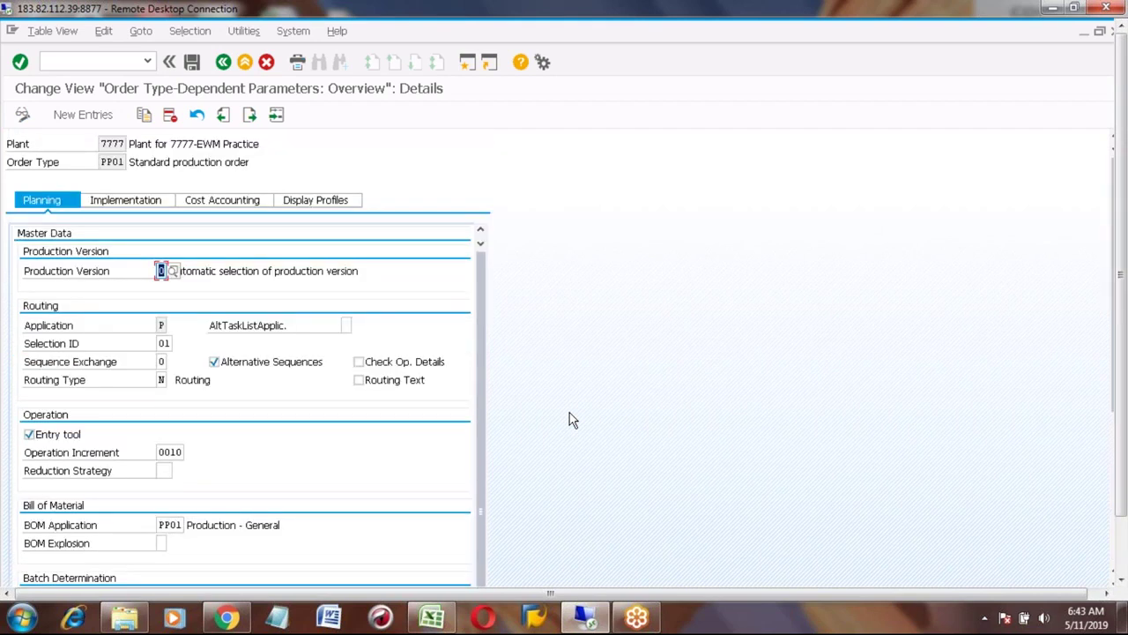
pyautogui.click(142, 206)
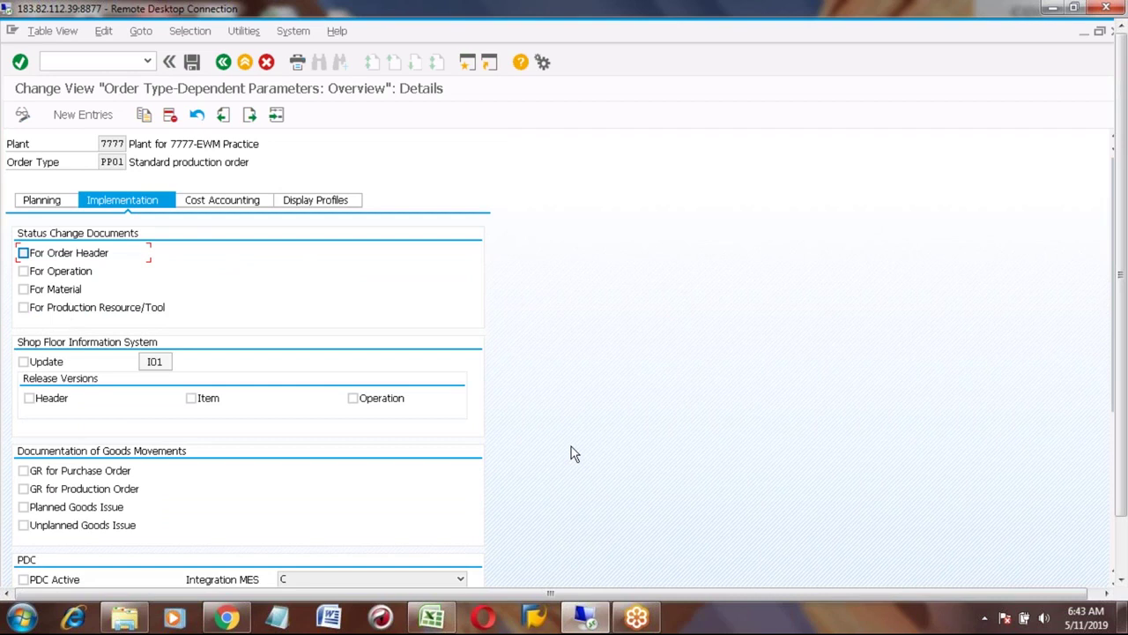
pyautogui.scroll(-5, 571, 449)
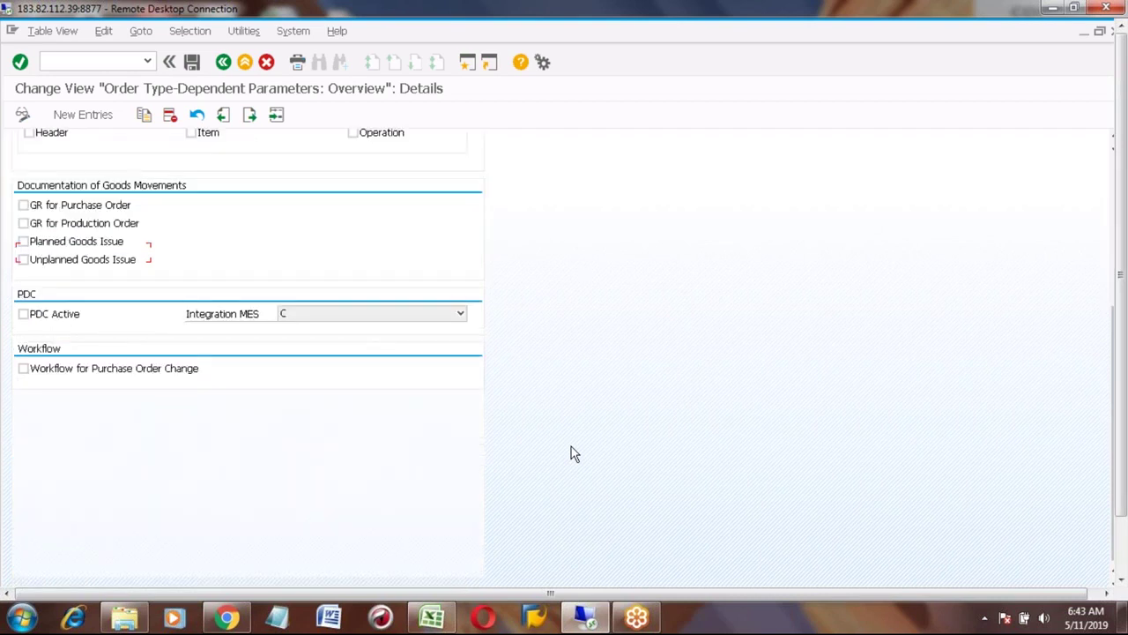
pyautogui.scroll(5, 571, 454)
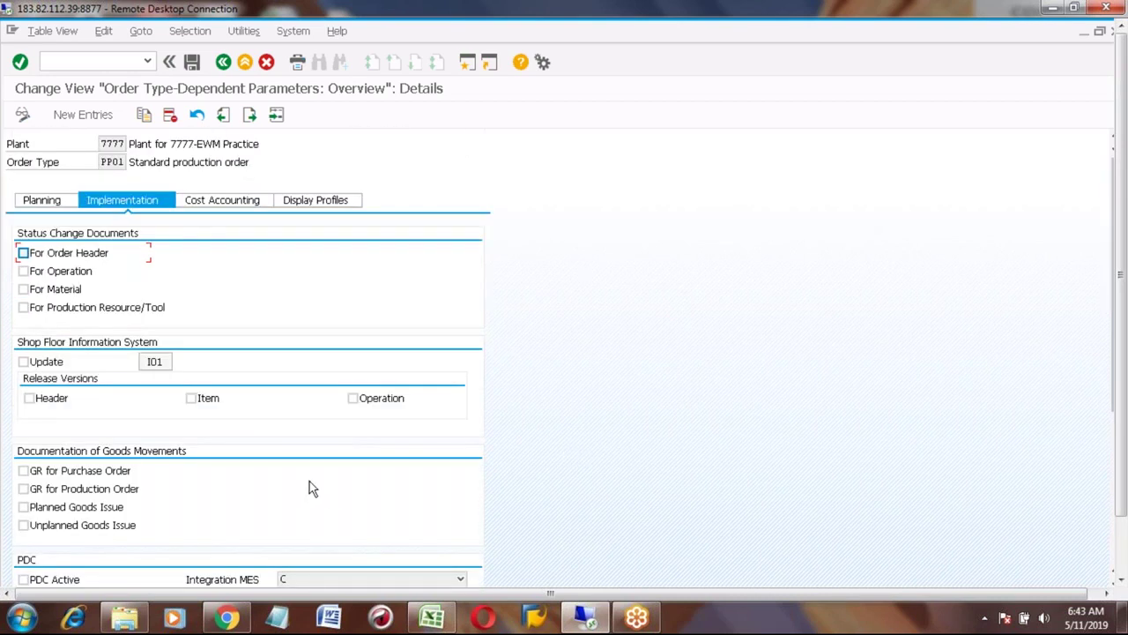
pyautogui.click(23, 490)
pyautogui.click(23, 508)
pyautogui.click(23, 525)
pyautogui.click(23, 471)
# Display the cost accounting settings, save the order-type-dependent parameters and return to the implementation guide
pyautogui.click(201, 202)
pyautogui.click(193, 63)
pyautogui.click(198, 293)
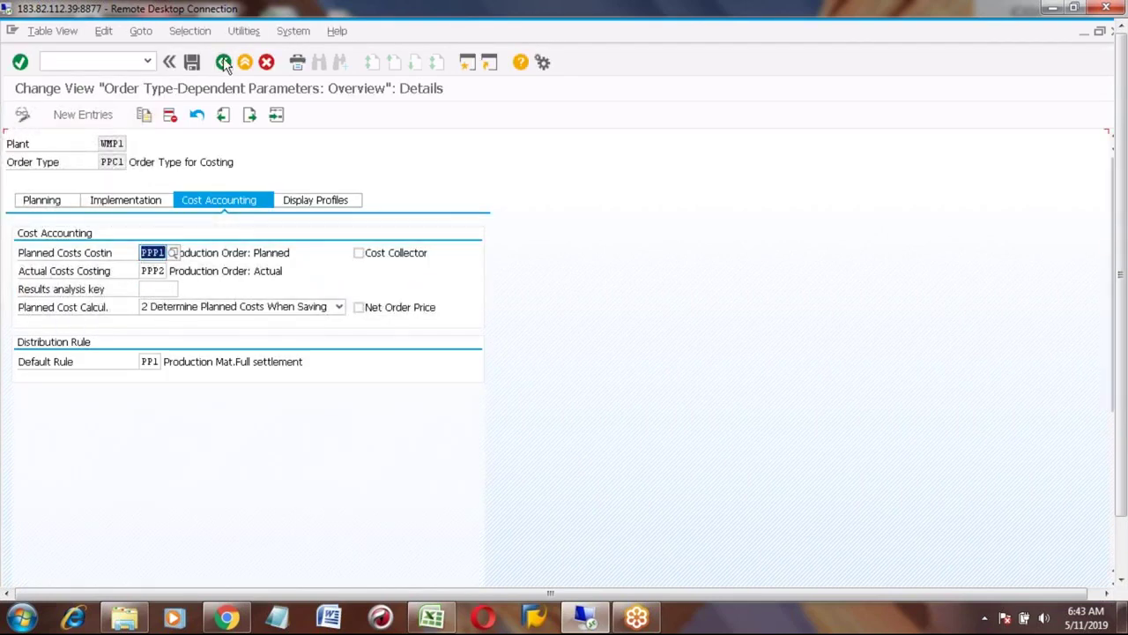
pyautogui.click(224, 62)
pyautogui.click(224, 62)
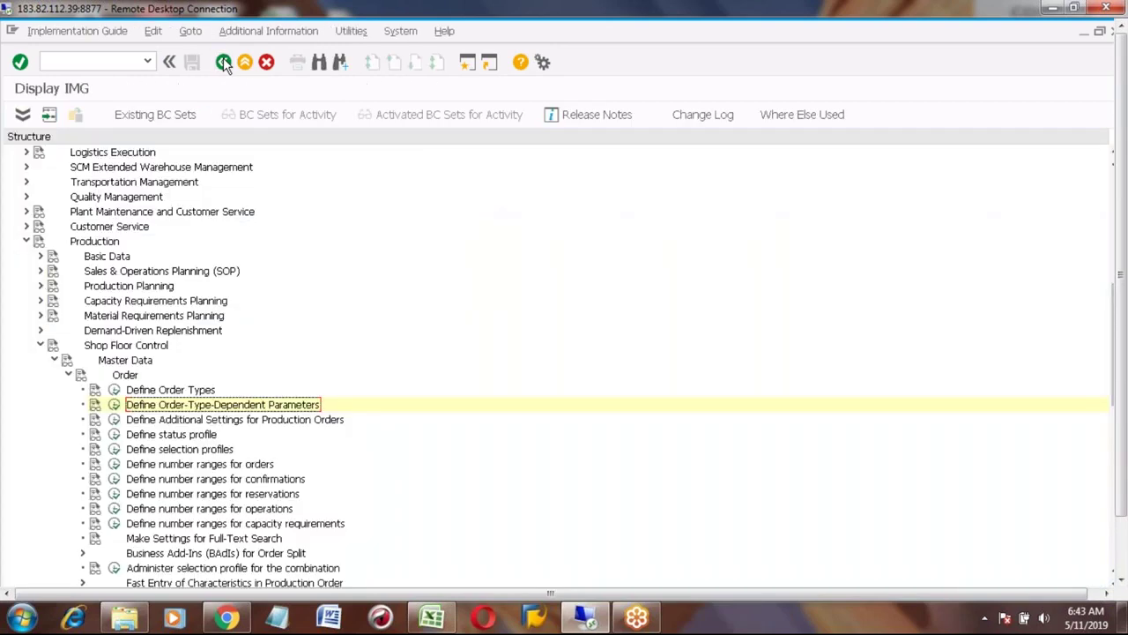
# Switch to the production order display session and exit it to the SAP Easy Access menu
pyautogui.click(1121, 582)
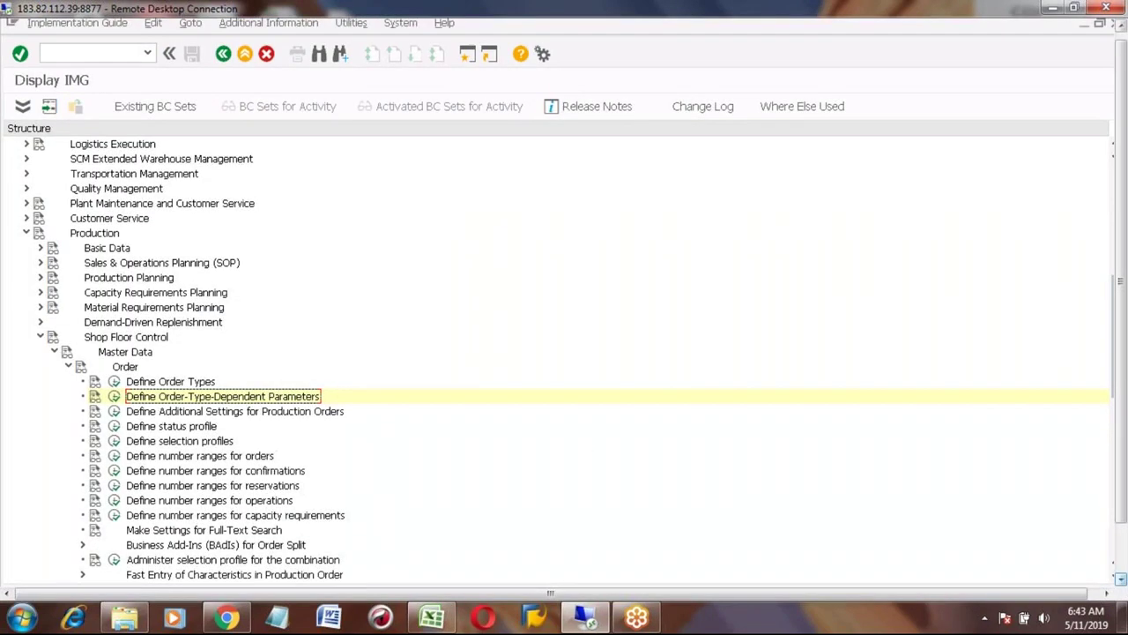
pyautogui.click(1124, 551)
pyautogui.click(234, 569)
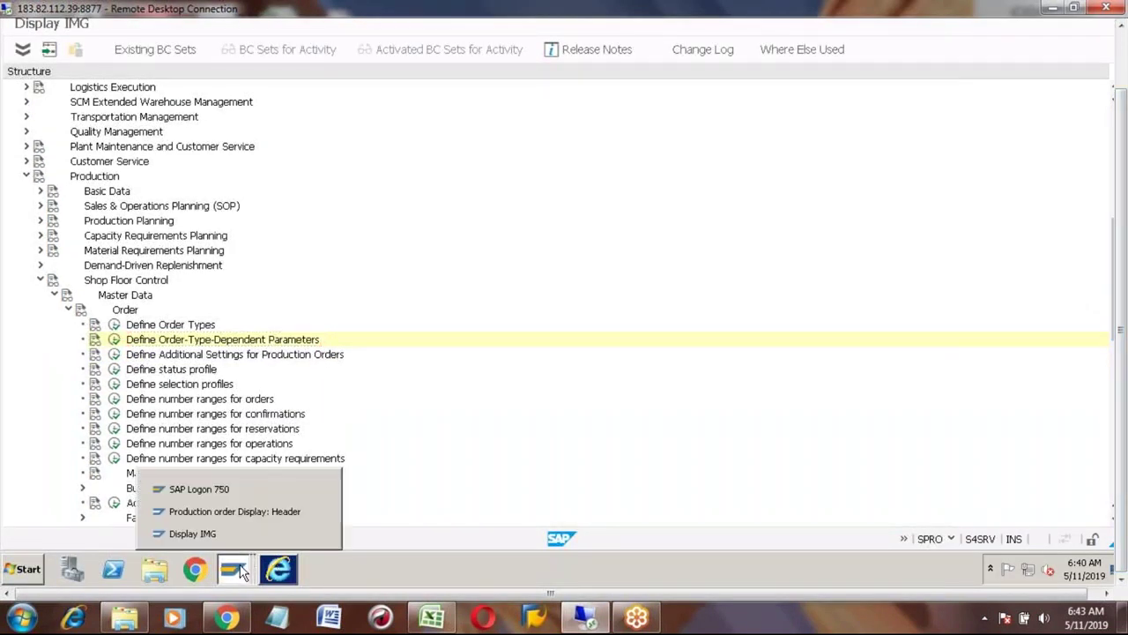
pyautogui.click(220, 511)
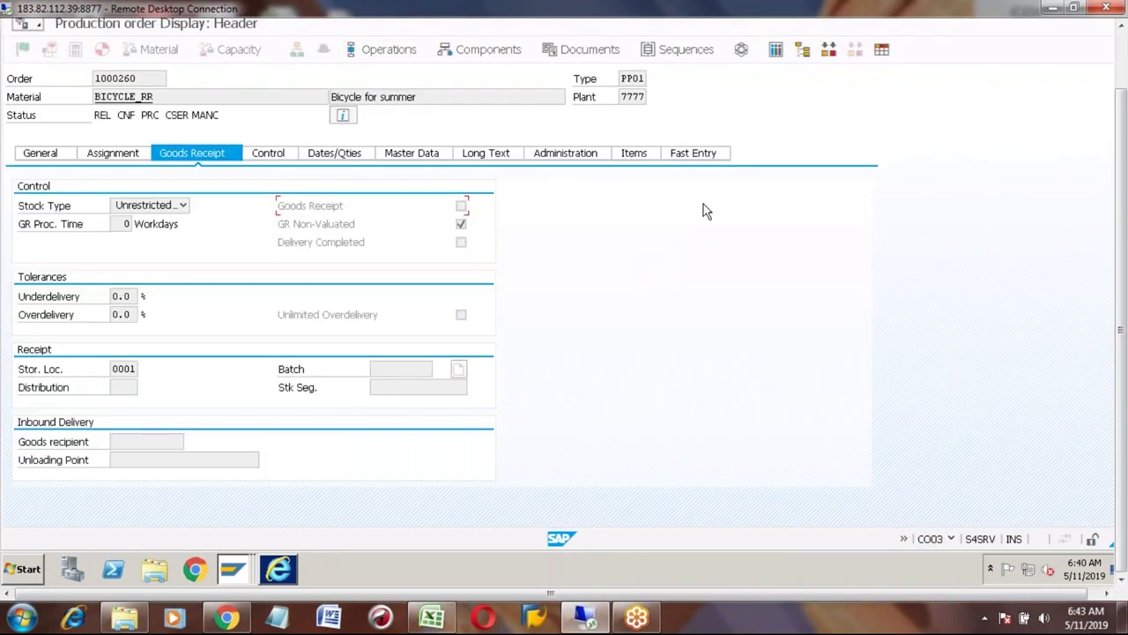
pyautogui.click(1119, 51)
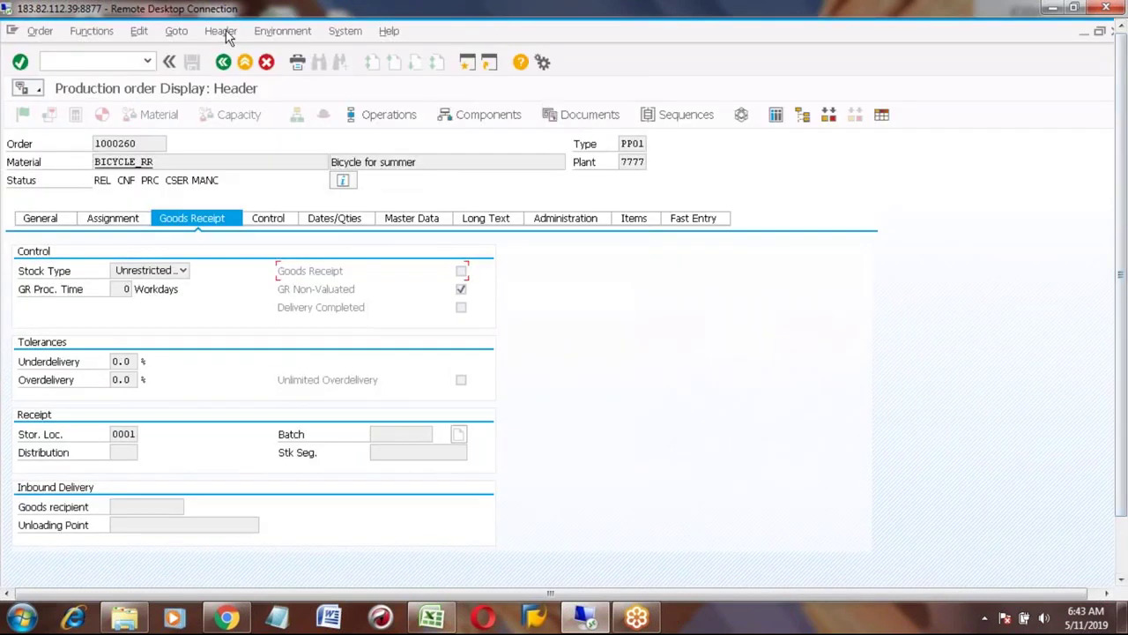
pyautogui.click(245, 62)
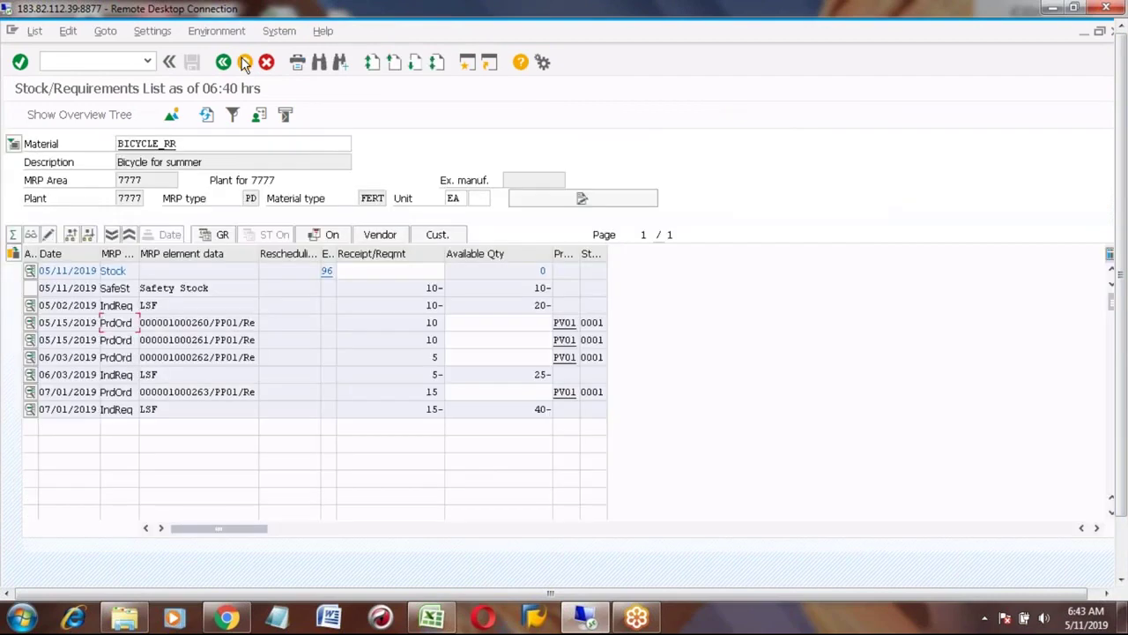
pyautogui.click(245, 62)
# Run transaction CO01 and start a production order for material BICYCLE_RR in plant 7777 with order type PP01
pyautogui.click(114, 64)
pyautogui.write('co01')
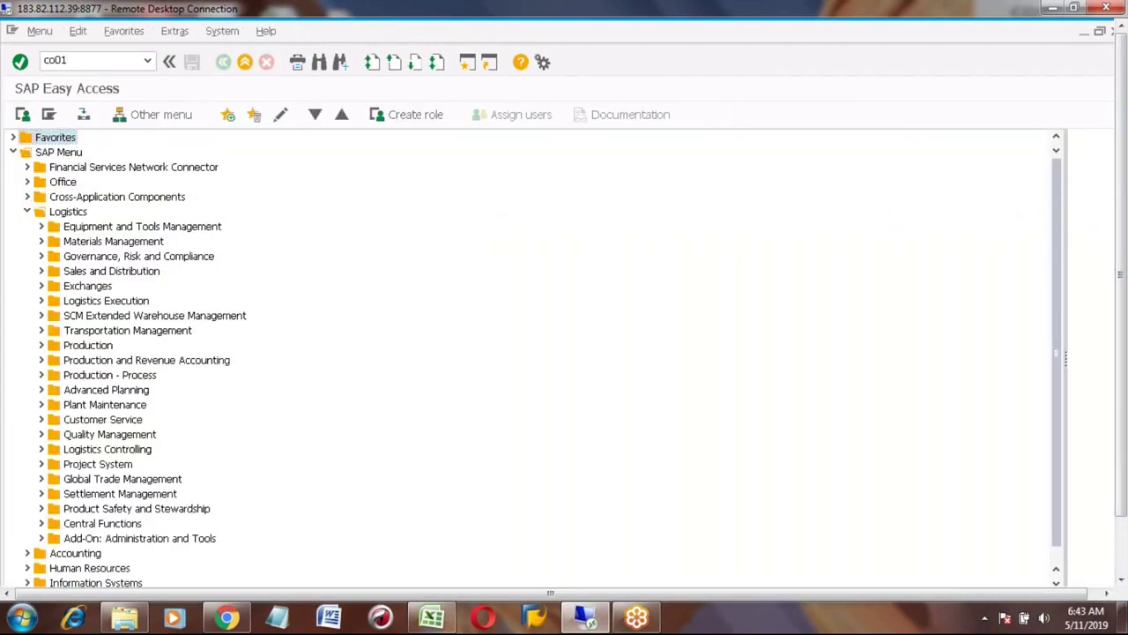
pyautogui.press('Return')
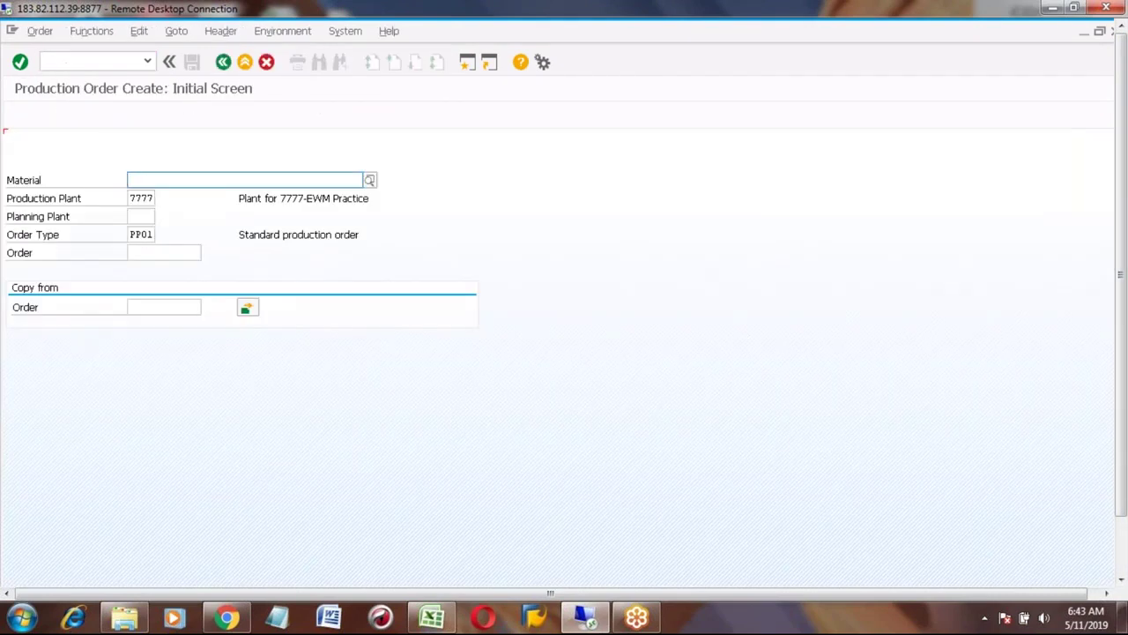
pyautogui.write('bicy')
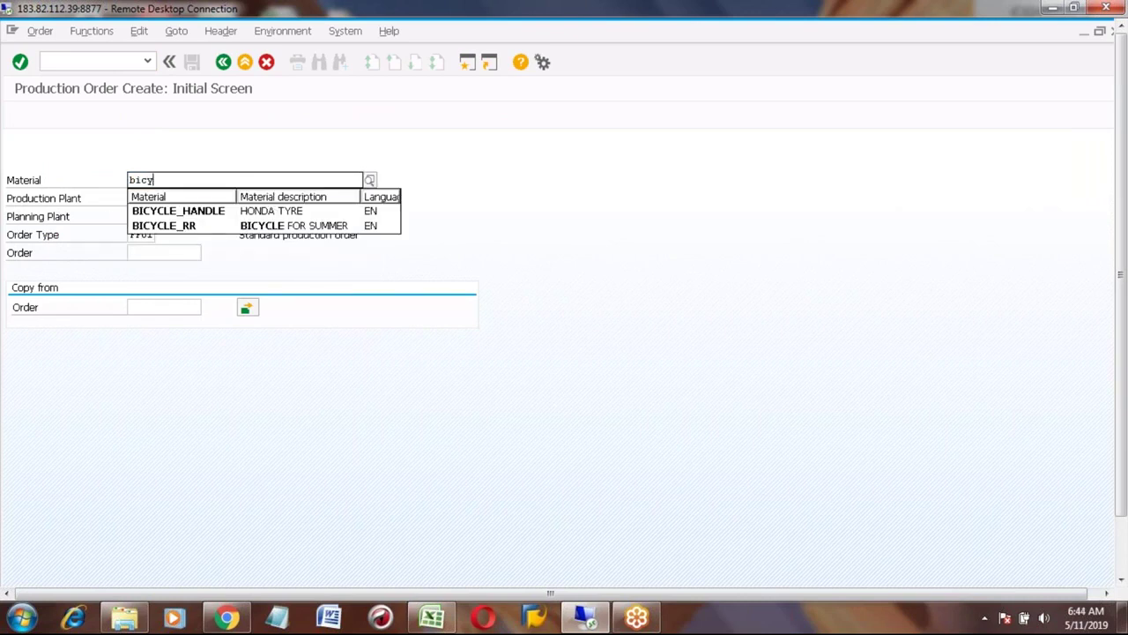
pyautogui.press('Down')
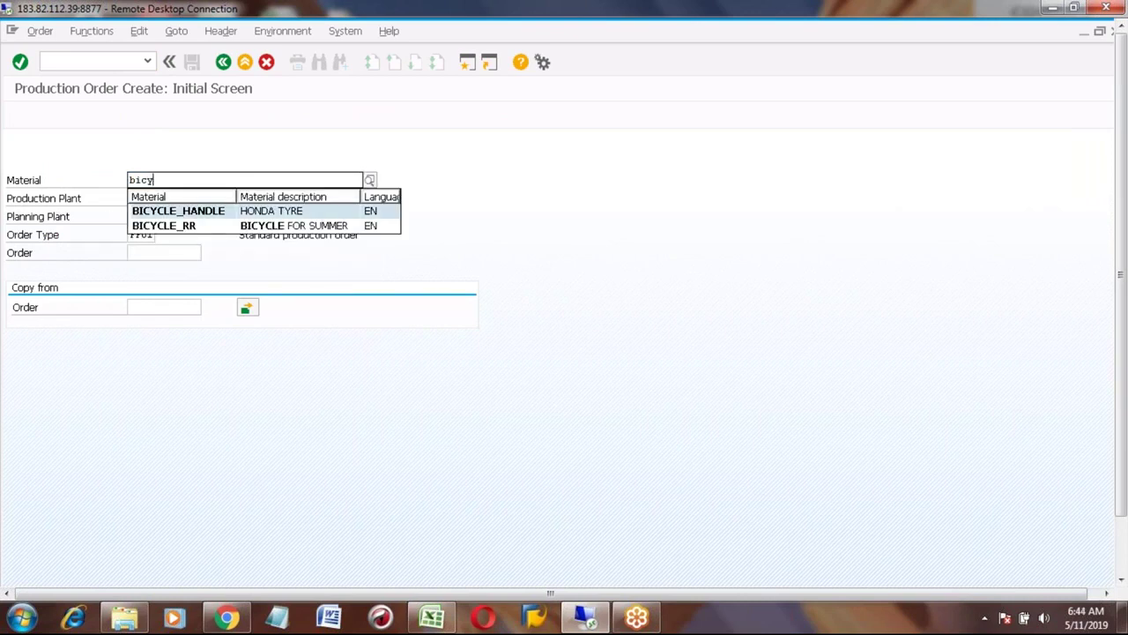
pyautogui.press('Down')
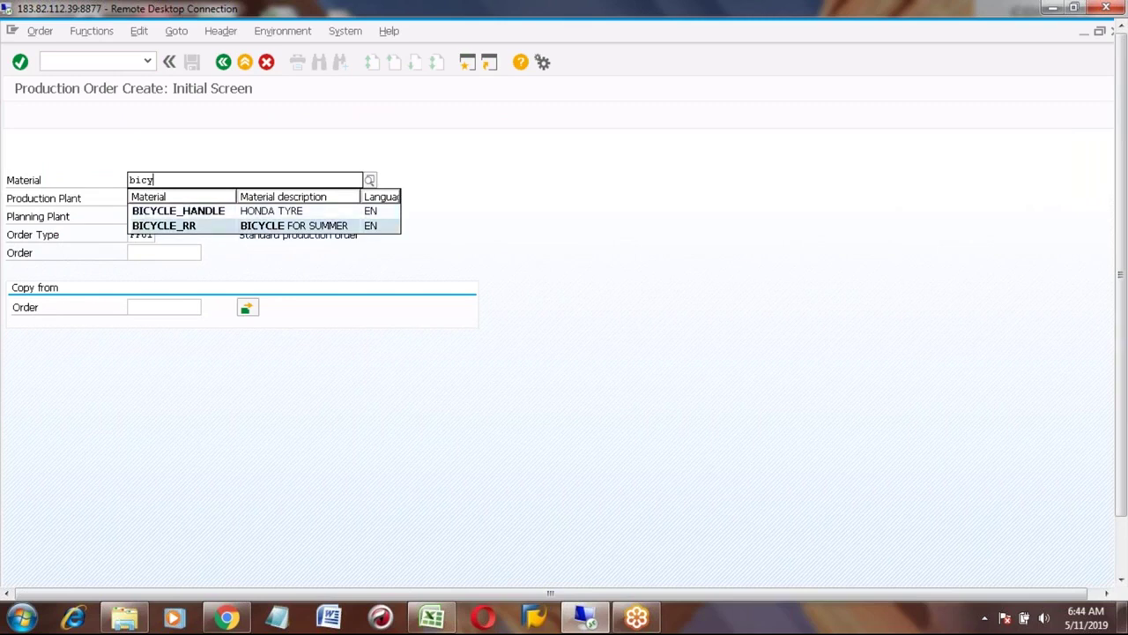
pyautogui.press('Return')
pyautogui.press('Return')
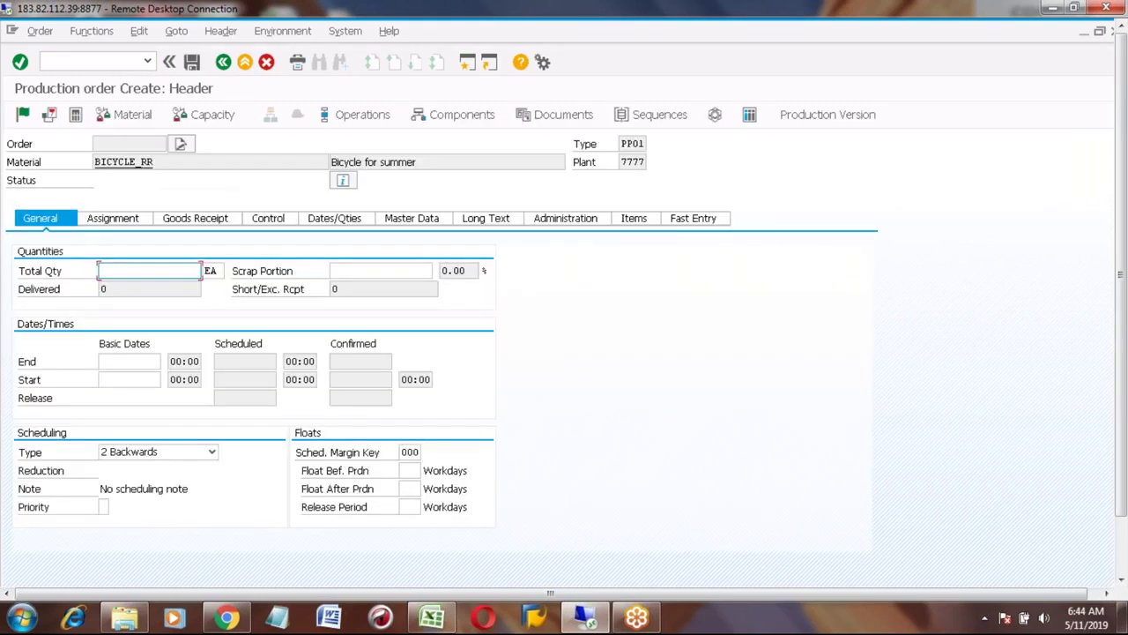
# Set the order's total quantity to 1 and basic end date to 05/21/2019, and return from the settlement rule to the order header
pyautogui.write('1')
pyautogui.press('Return')
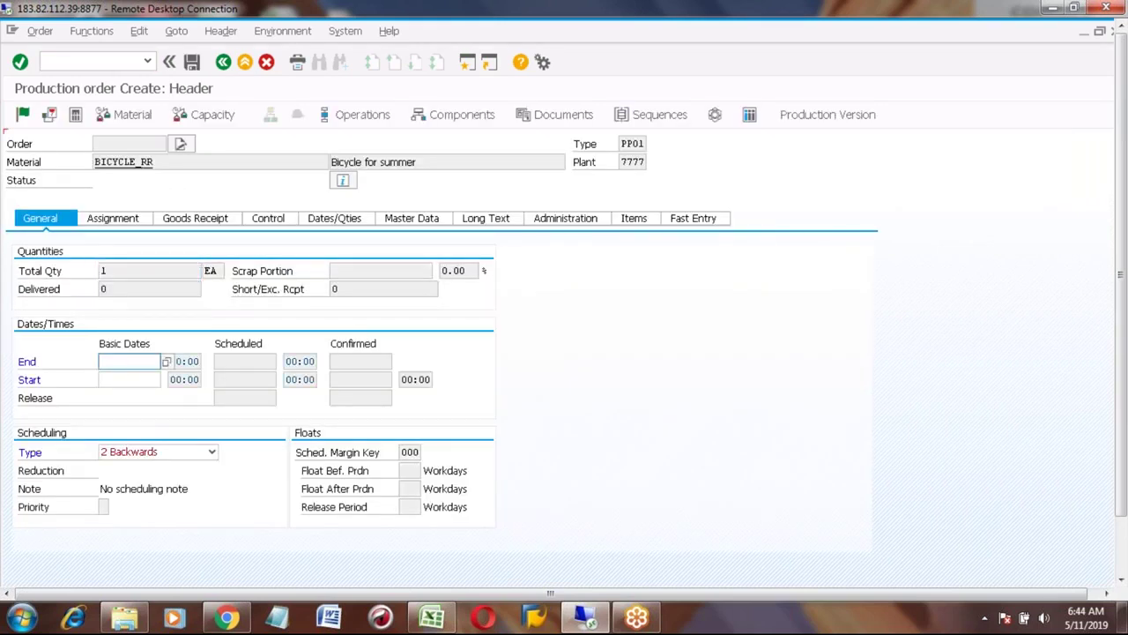
pyautogui.press('Down')
pyautogui.press('Down')
pyautogui.press('Return')
pyautogui.hotkey('ctrl', 's')
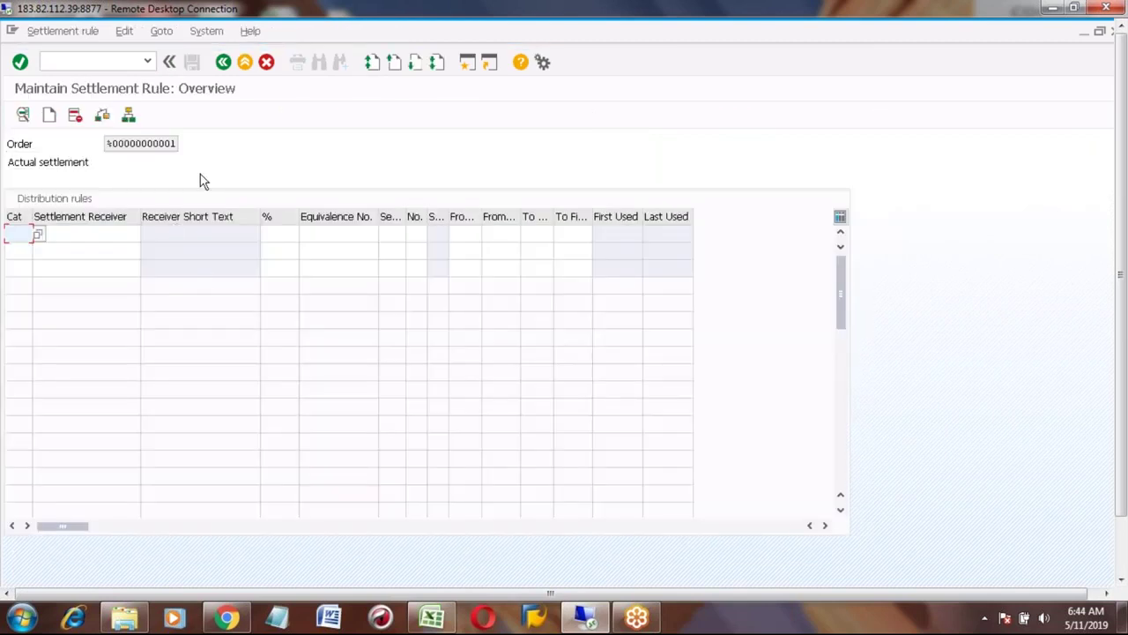
pyautogui.click(224, 62)
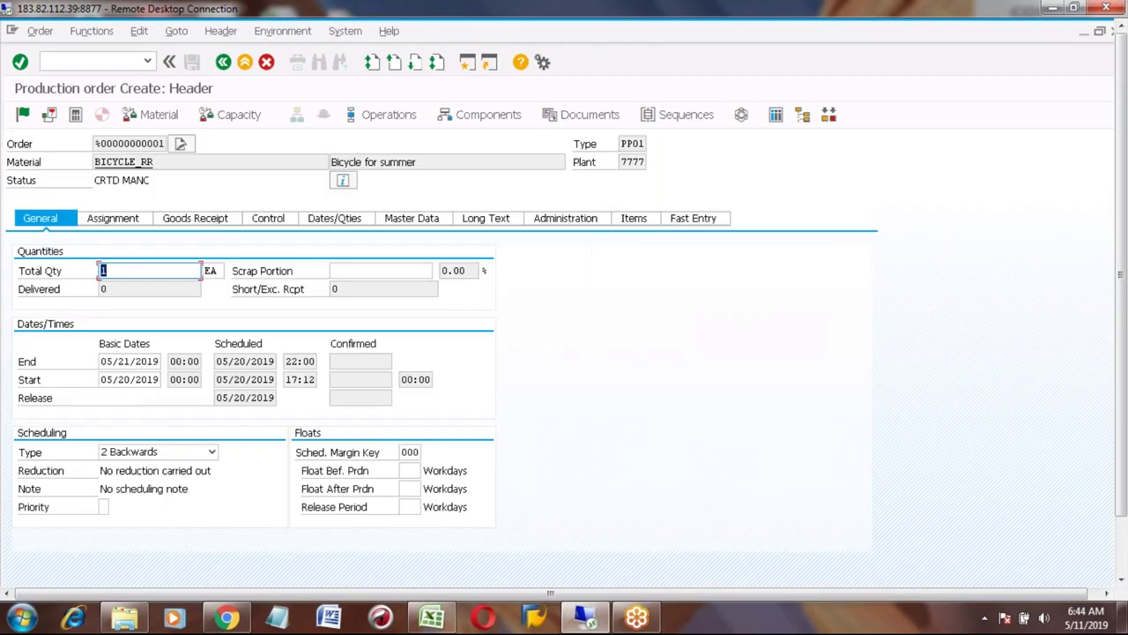
# Set the Goods Receipt indicator in the new order, read its field help, and exit the order without saving
pyautogui.click(195, 219)
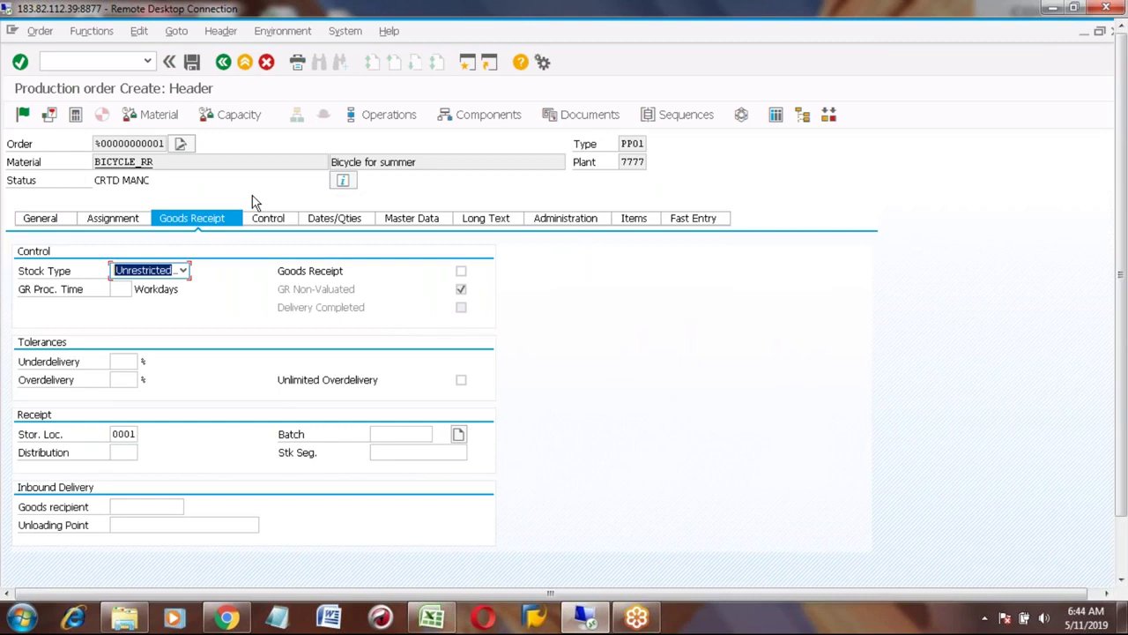
pyautogui.click(460, 271)
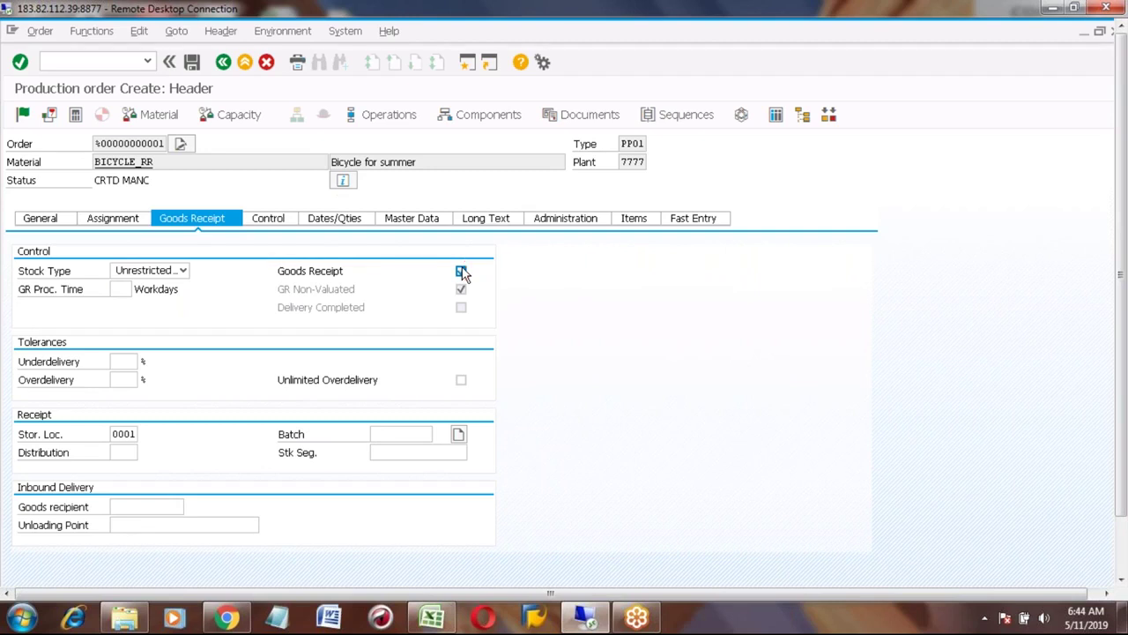
pyautogui.press('F1')
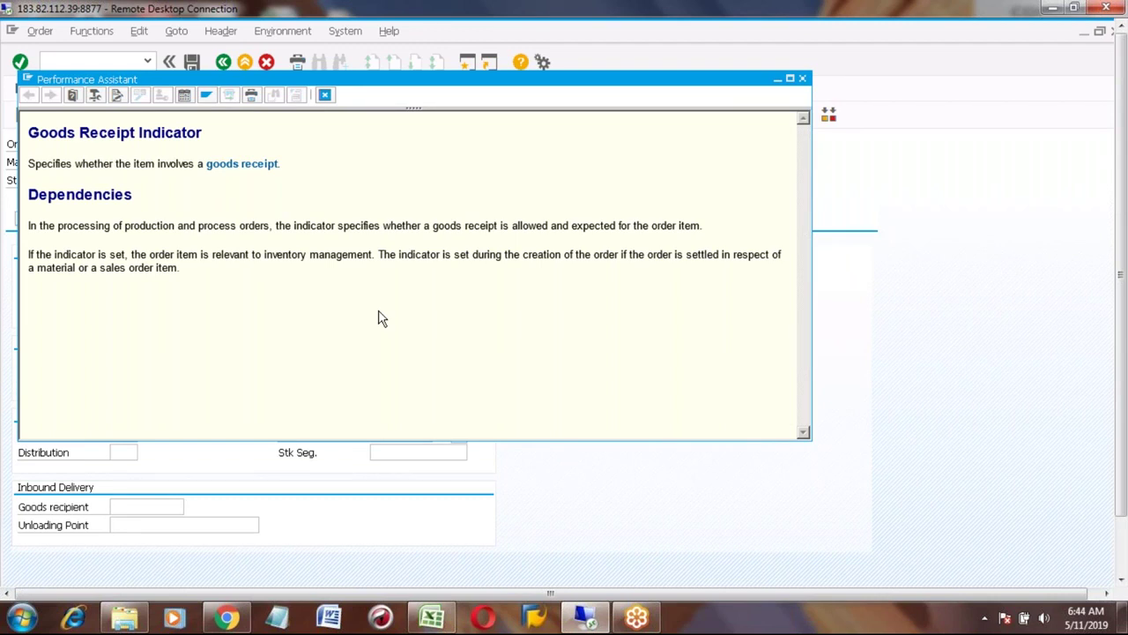
pyautogui.click(802, 78)
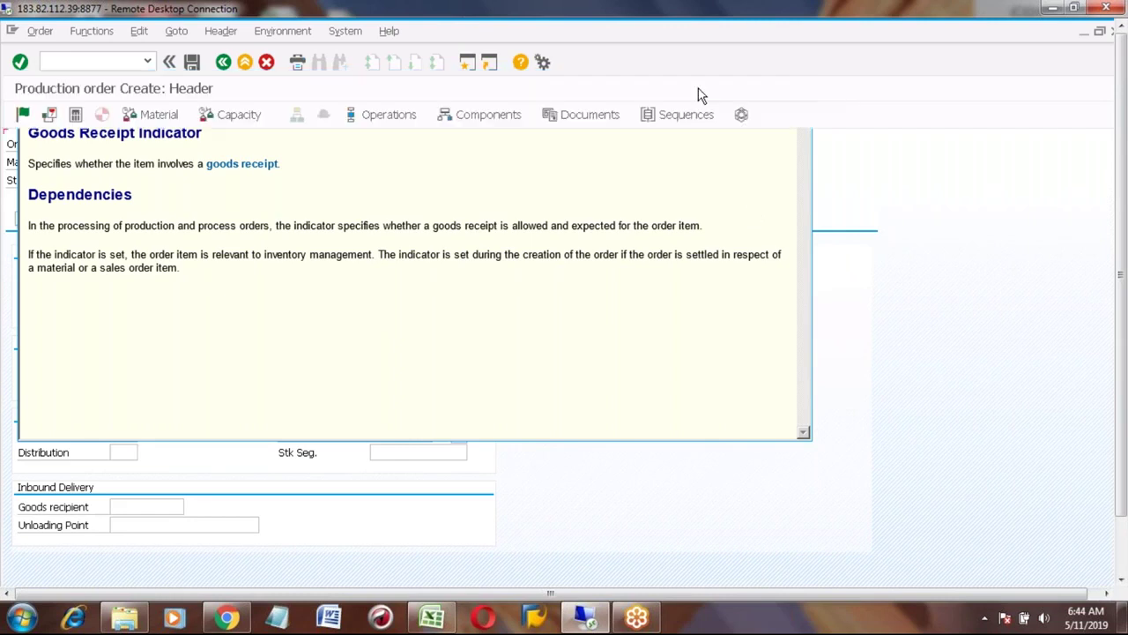
pyautogui.click(224, 63)
pyautogui.click(285, 346)
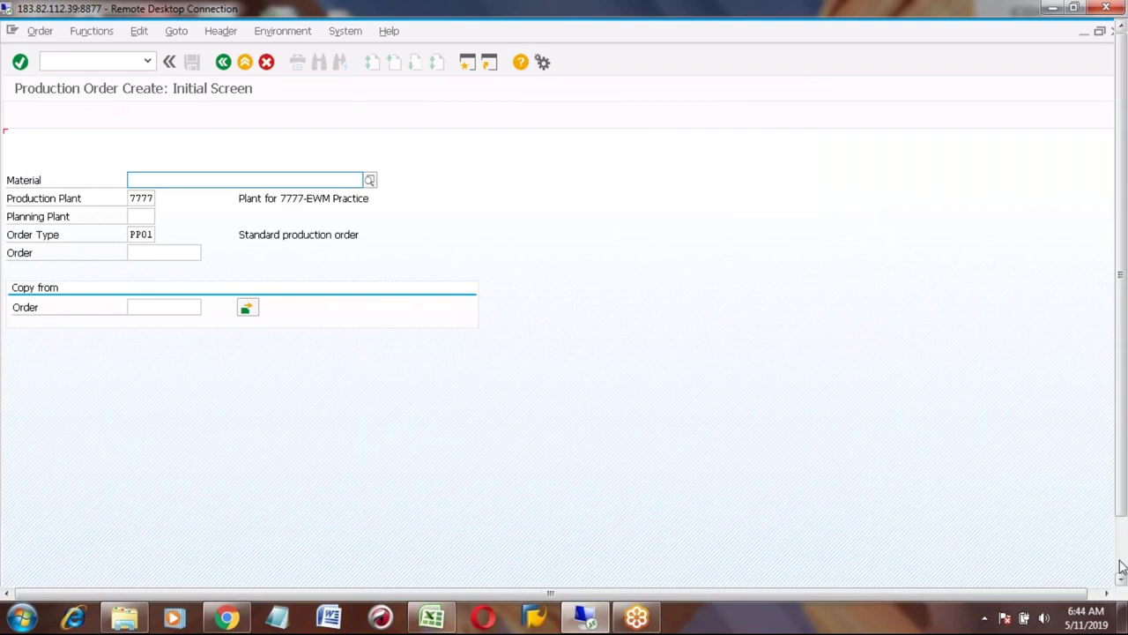
# Switch to the implementation guide session, execute Define Order Types and open the details of order type PP01
pyautogui.moveTo(235, 569)
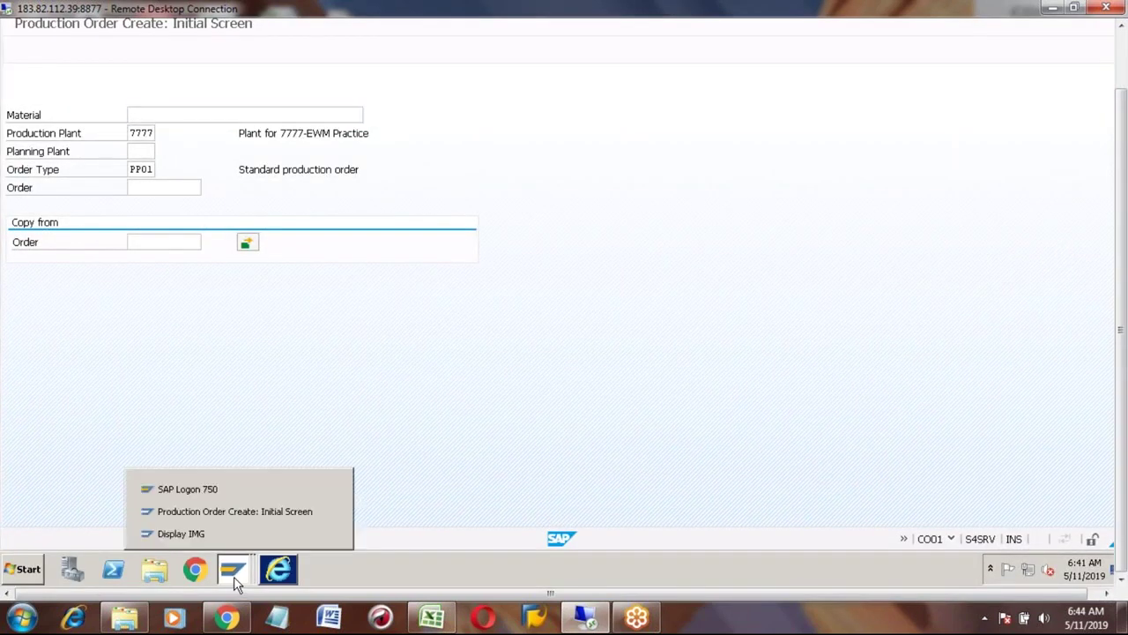
pyautogui.click(209, 513)
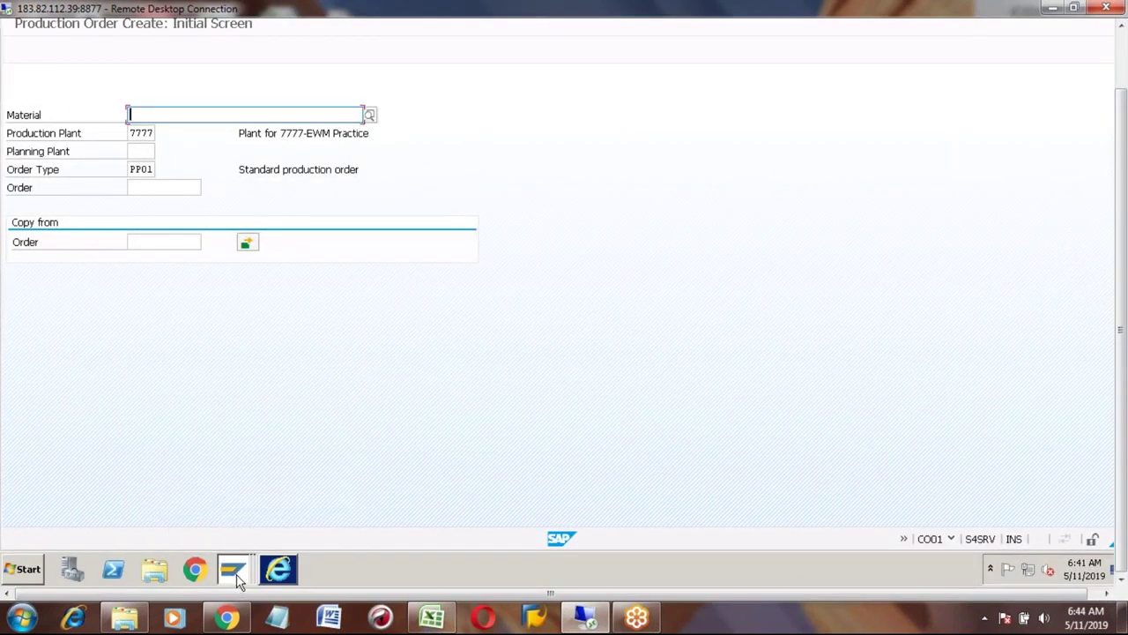
pyautogui.click(186, 534)
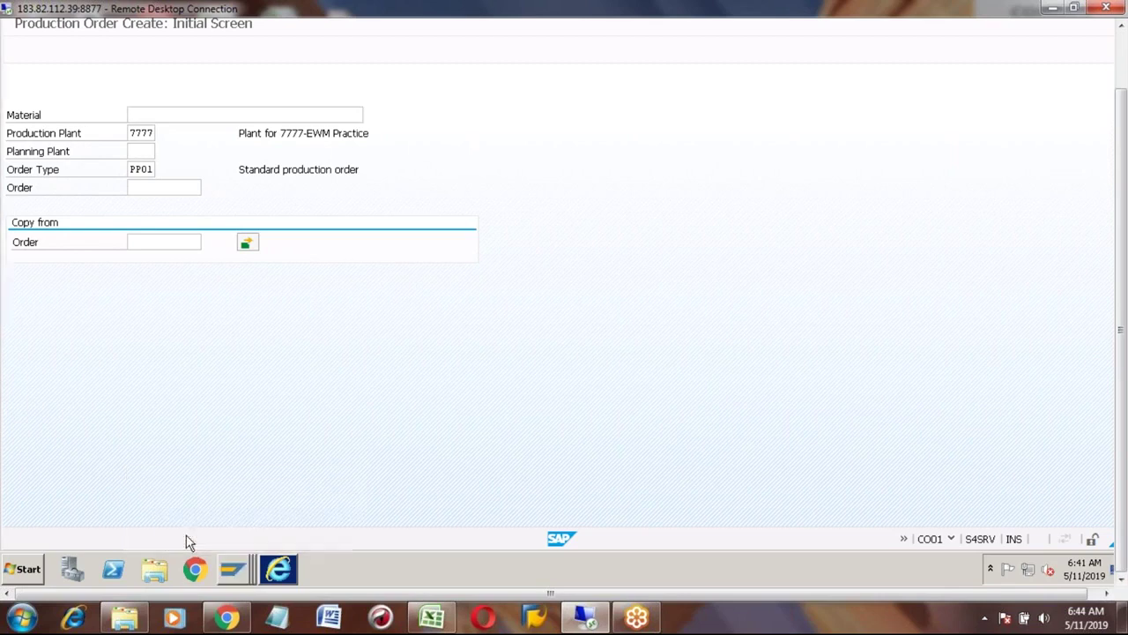
pyautogui.click(114, 324)
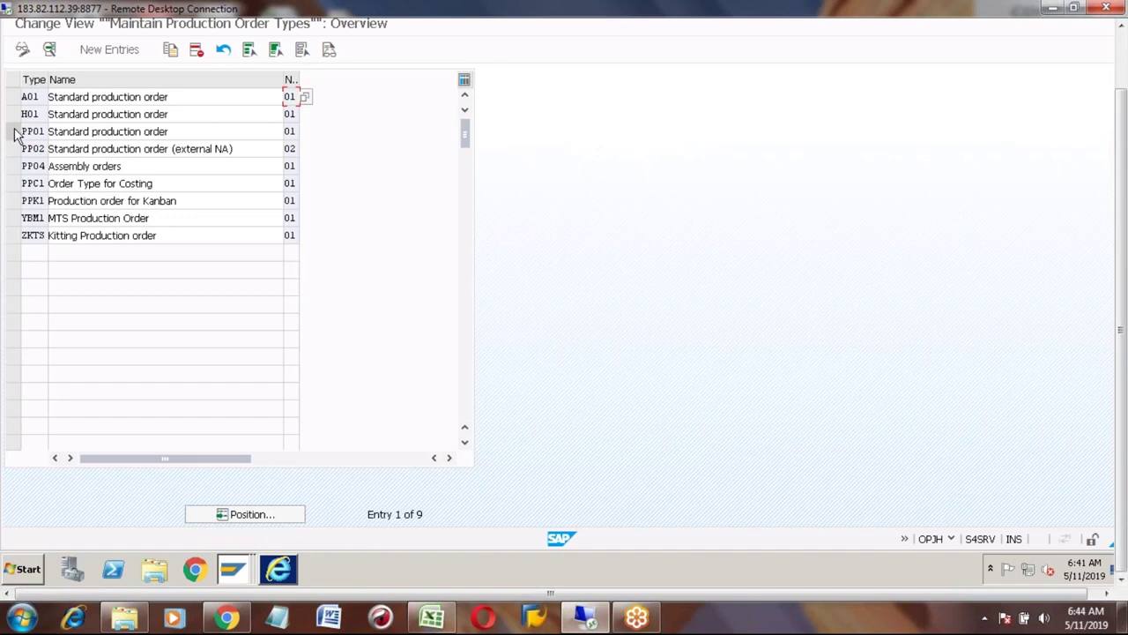
pyautogui.click(12, 132)
pyautogui.click(49, 51)
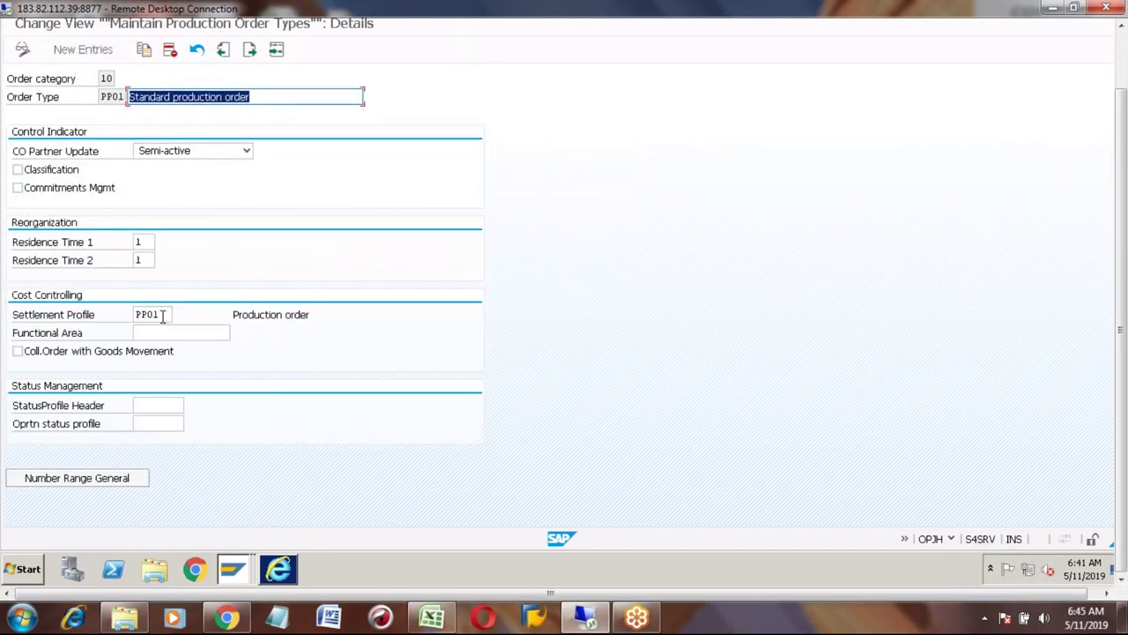
# Open the possible entries for the settlement profile of order type PP01 and examine the available profiles
pyautogui.click(160, 315)
pyautogui.click(180, 315)
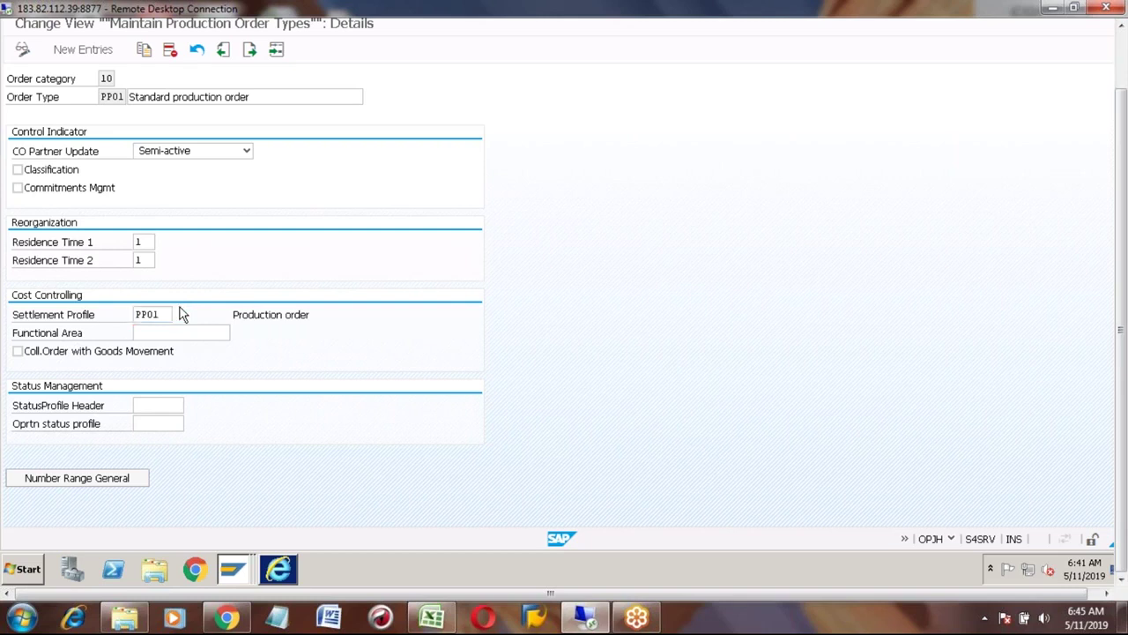
pyautogui.click(219, 370)
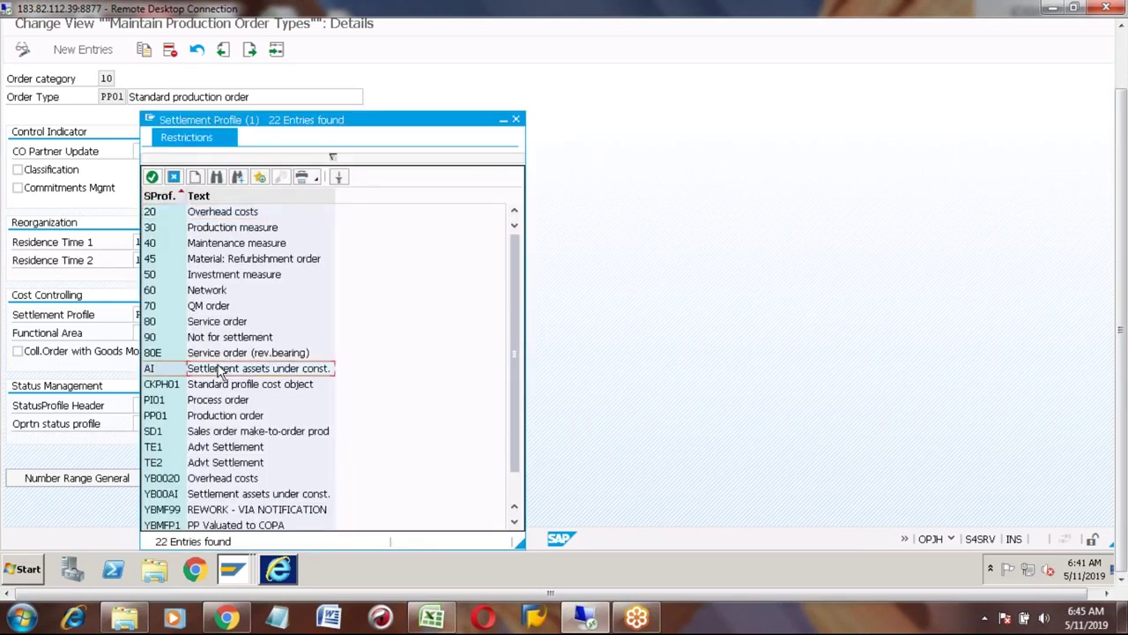
pyautogui.press('Down')
pyautogui.press('Down')
pyautogui.press('Down')
pyautogui.press('Down')
pyautogui.press('Up')
pyautogui.press('Up')
pyautogui.press('Up')
pyautogui.press('Up')
pyautogui.press('Up')
pyautogui.press('Up')
pyautogui.press('Up')
pyautogui.press('Up')
pyautogui.press('Up')
pyautogui.press('Up')
pyautogui.press('Up')
pyautogui.press('Up')
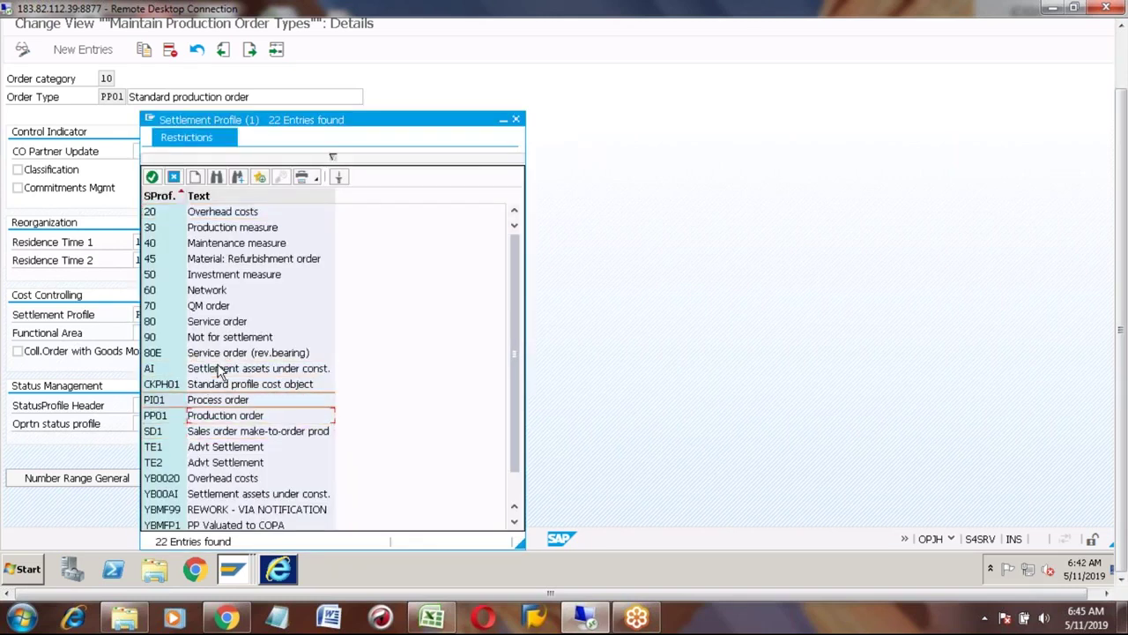
pyautogui.press('Up')
pyautogui.press('Up')
pyautogui.press('Down')
pyautogui.press('Down')
pyautogui.press('Down')
pyautogui.press('Down')
pyautogui.press('Down')
pyautogui.press('Down')
pyautogui.press('Down')
pyautogui.press('Down')
pyautogui.press('Down')
pyautogui.press('Down')
pyautogui.press('Down')
pyautogui.press('Down')
pyautogui.press('Down')
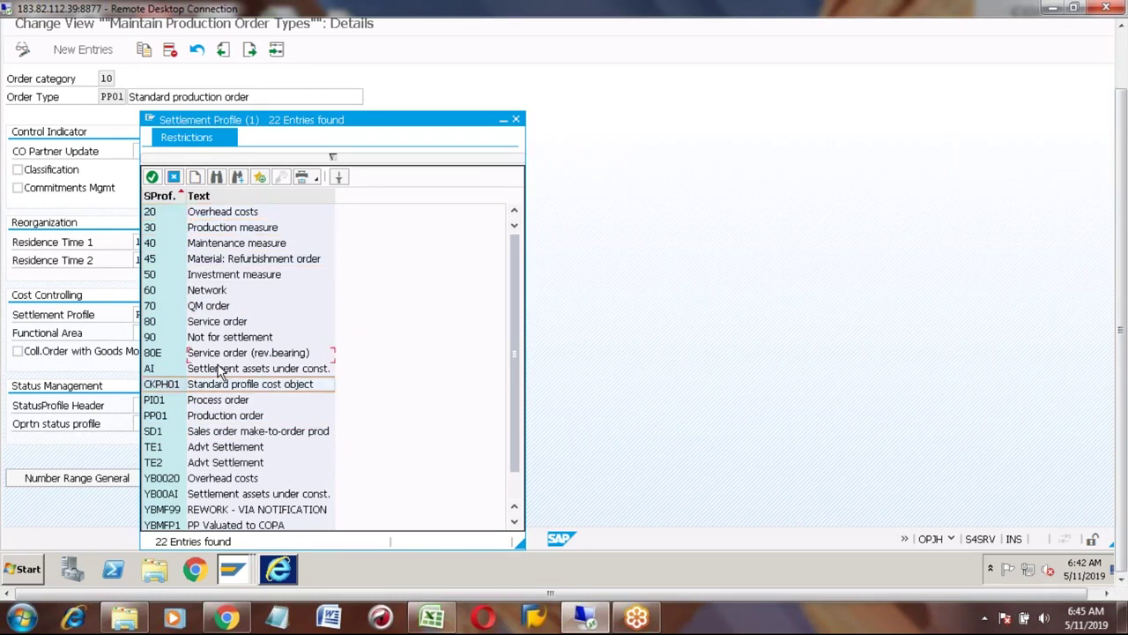
pyautogui.press('Down')
pyautogui.press('Down')
pyautogui.press('Down')
pyautogui.press('Down')
pyautogui.press('Up')
pyautogui.press('Up')
pyautogui.press('Up')
pyautogui.press('Up')
pyautogui.press('Down')
pyautogui.press('Down')
pyautogui.press('Down')
pyautogui.press('Down')
pyautogui.press('Down')
pyautogui.press('Down')
pyautogui.press('Down')
pyautogui.press('Down')
pyautogui.press('Up')
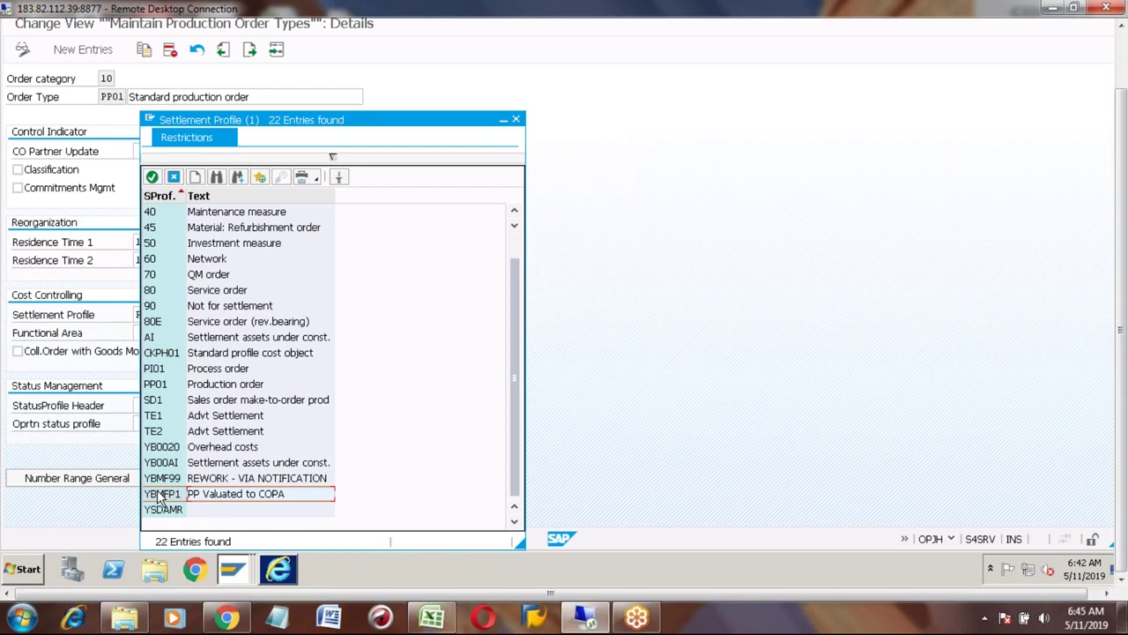
# Assign settlement profile CKPH01, Standard profile cost object, to order type PP01
pyautogui.click(162, 387)
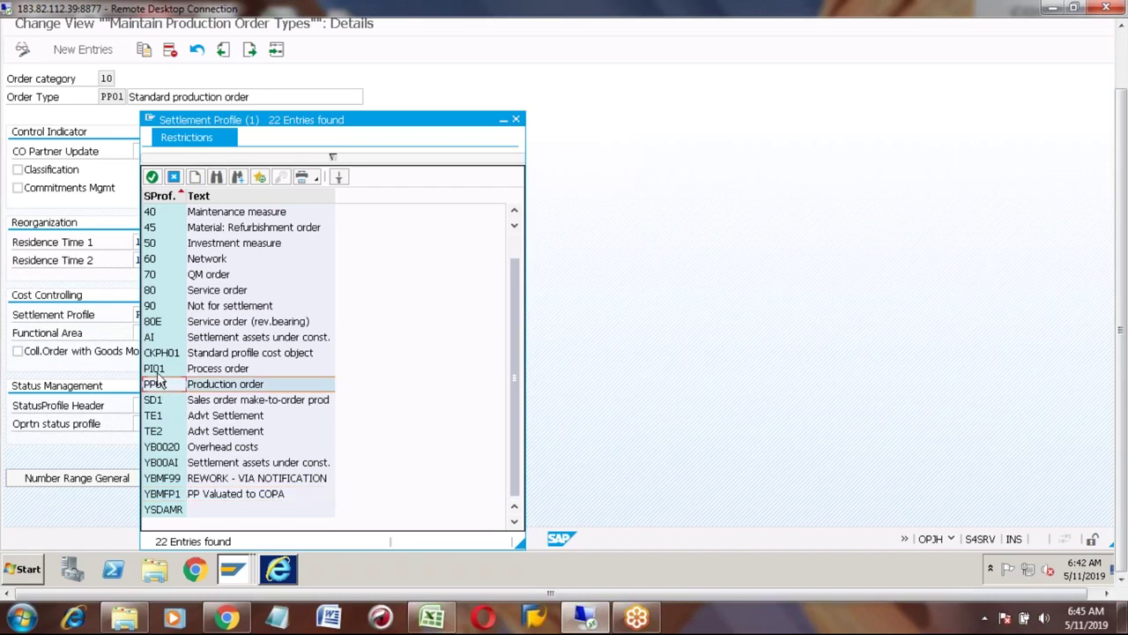
pyautogui.click(157, 354)
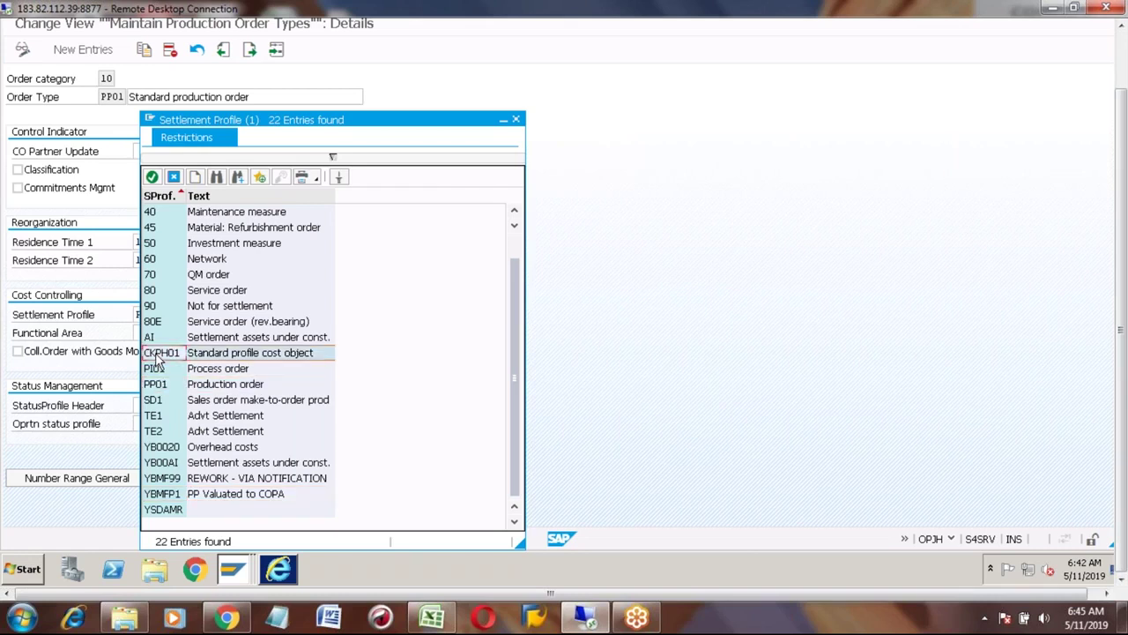
pyautogui.doubleClick(157, 355)
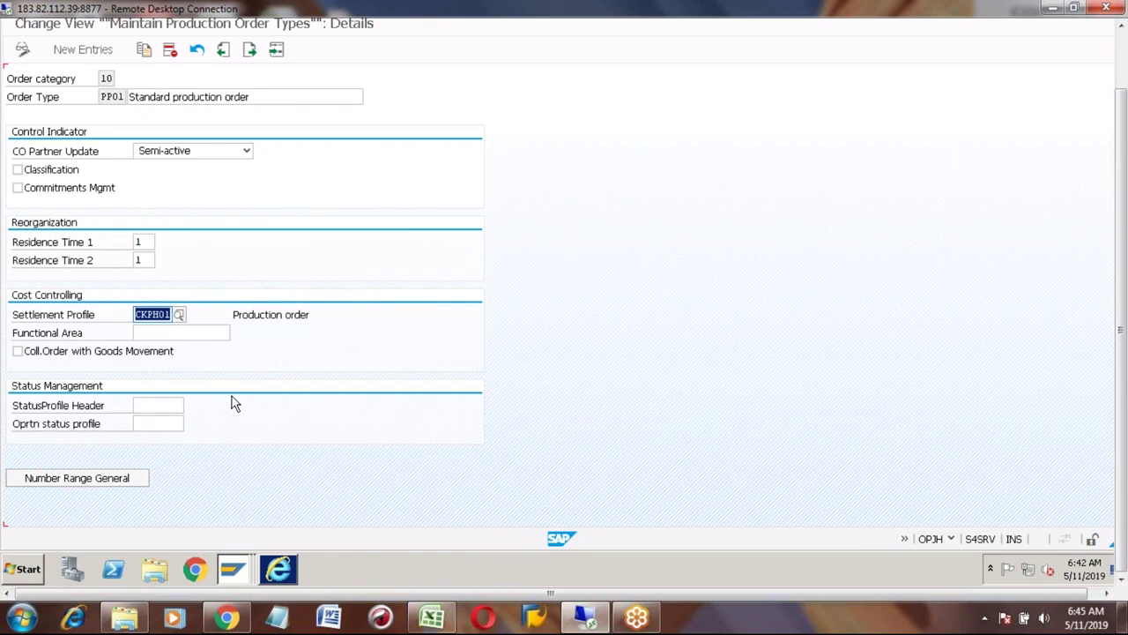
pyautogui.press('Return')
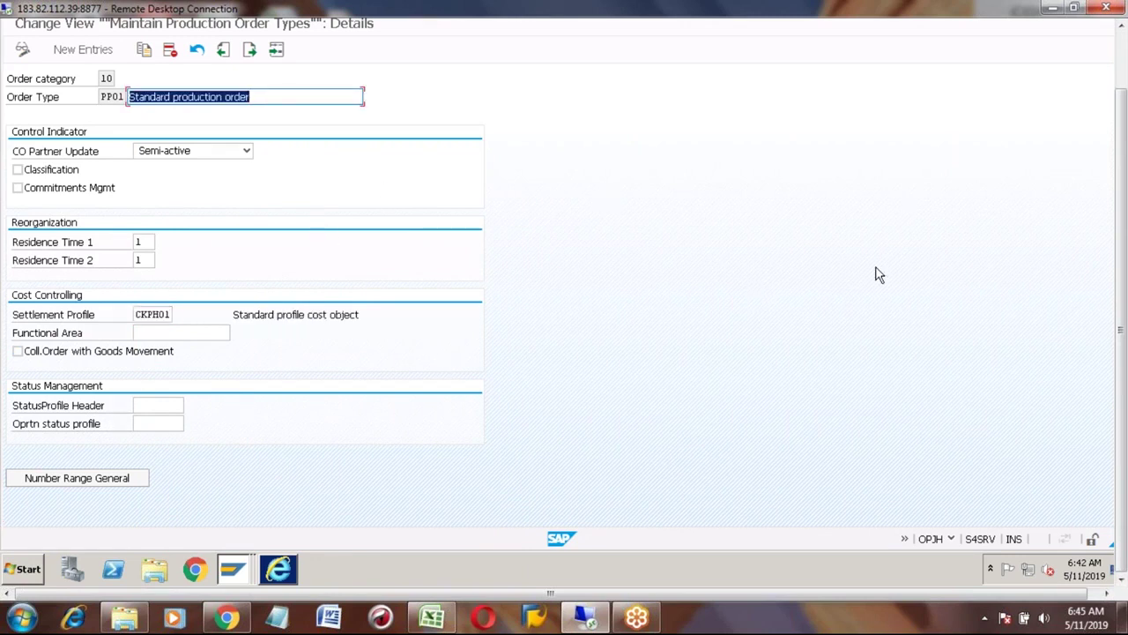
# Save the changed order type to the proposed customizing request and return to the order types overview
pyautogui.click(1121, 57)
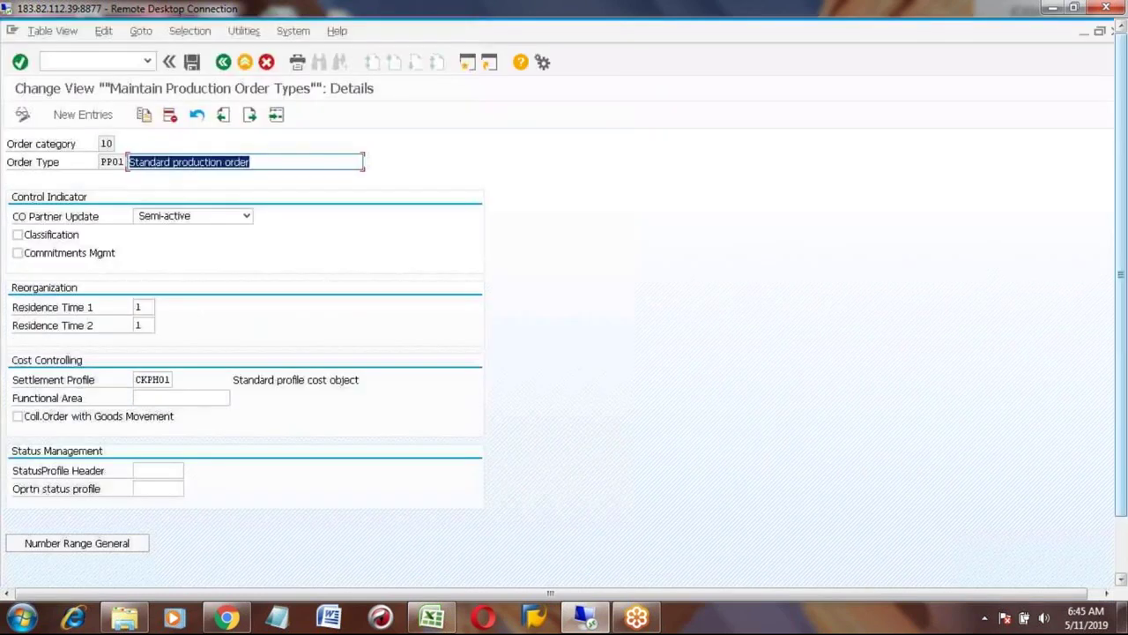
pyautogui.click(191, 64)
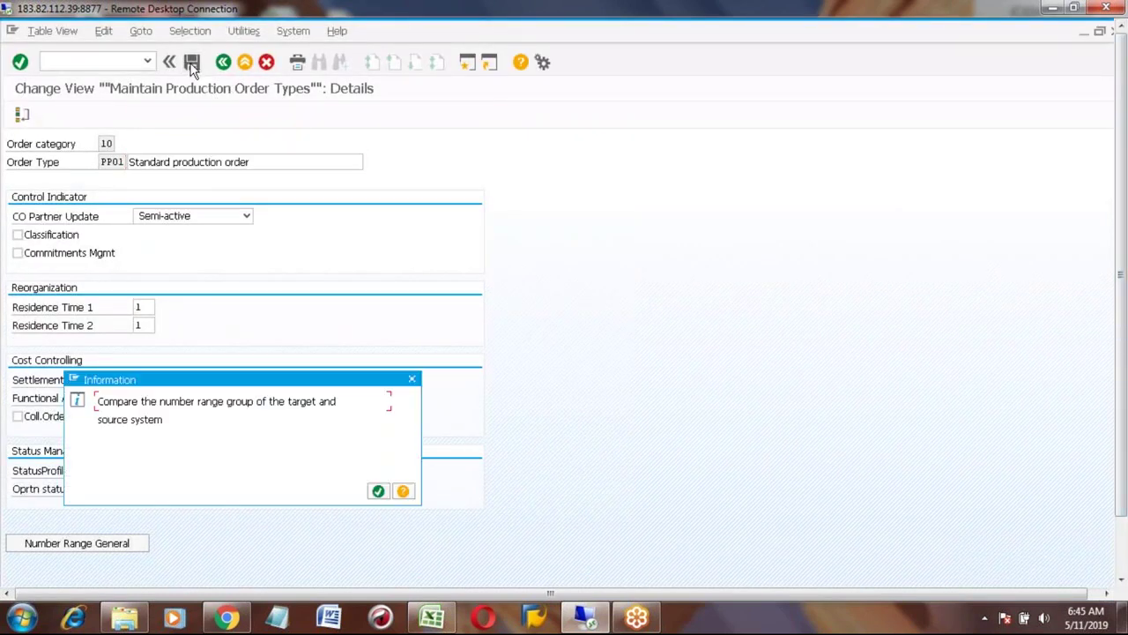
pyautogui.click(377, 491)
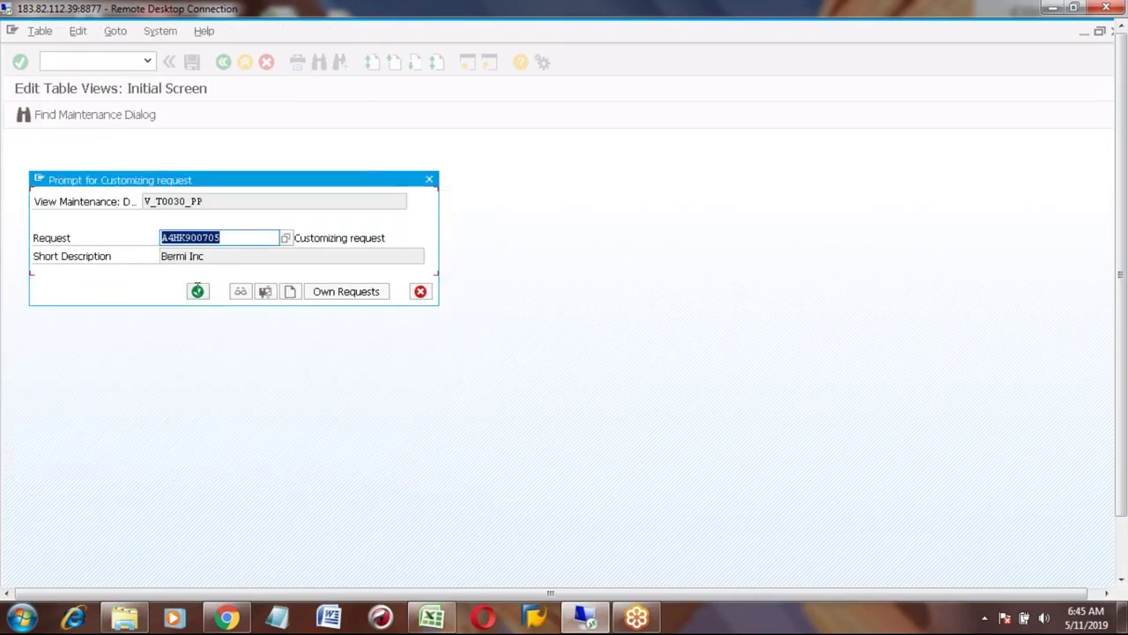
pyautogui.click(197, 290)
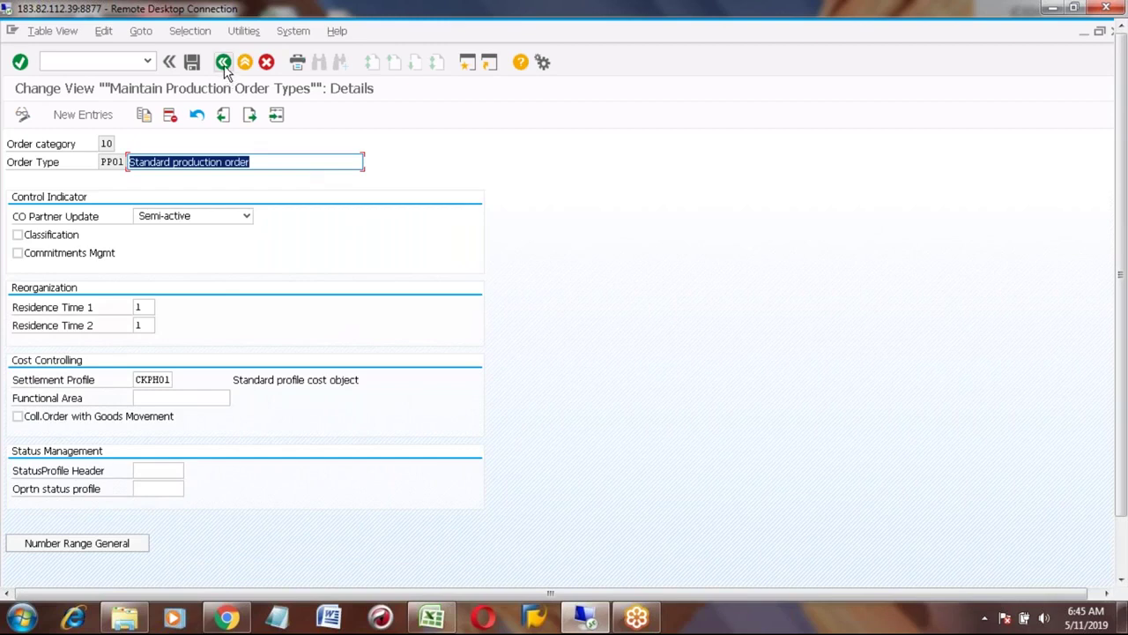
pyautogui.press('F3')
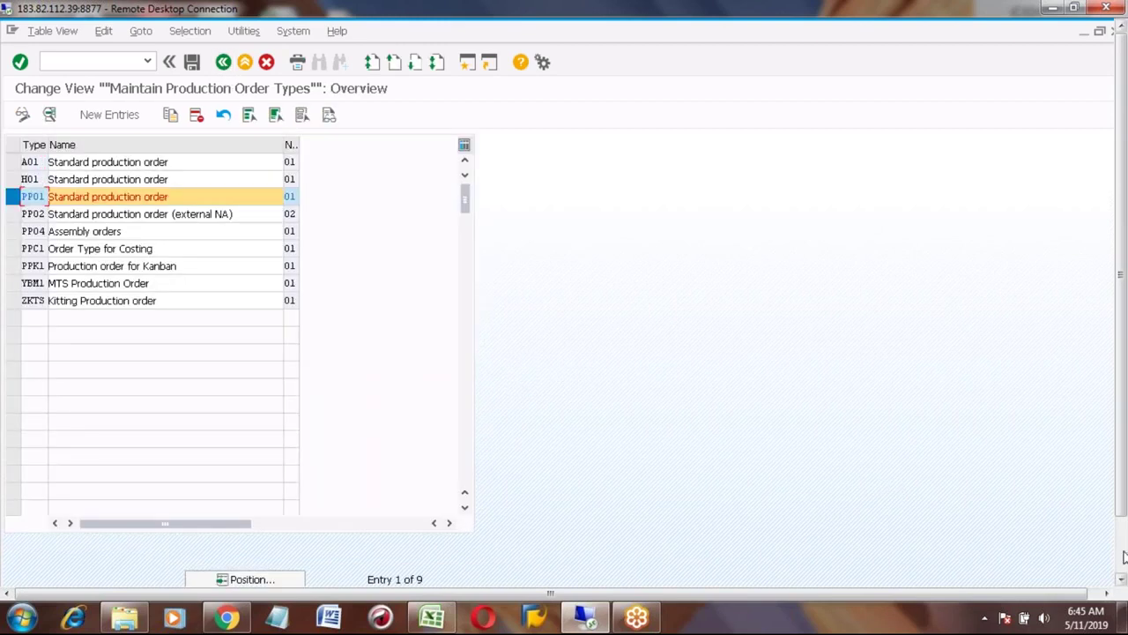
# Switch to the production order session, rerun transaction CO01 and start an order for material BICYCLE_RR in plant 7777 with order type PP01
pyautogui.click(234, 571)
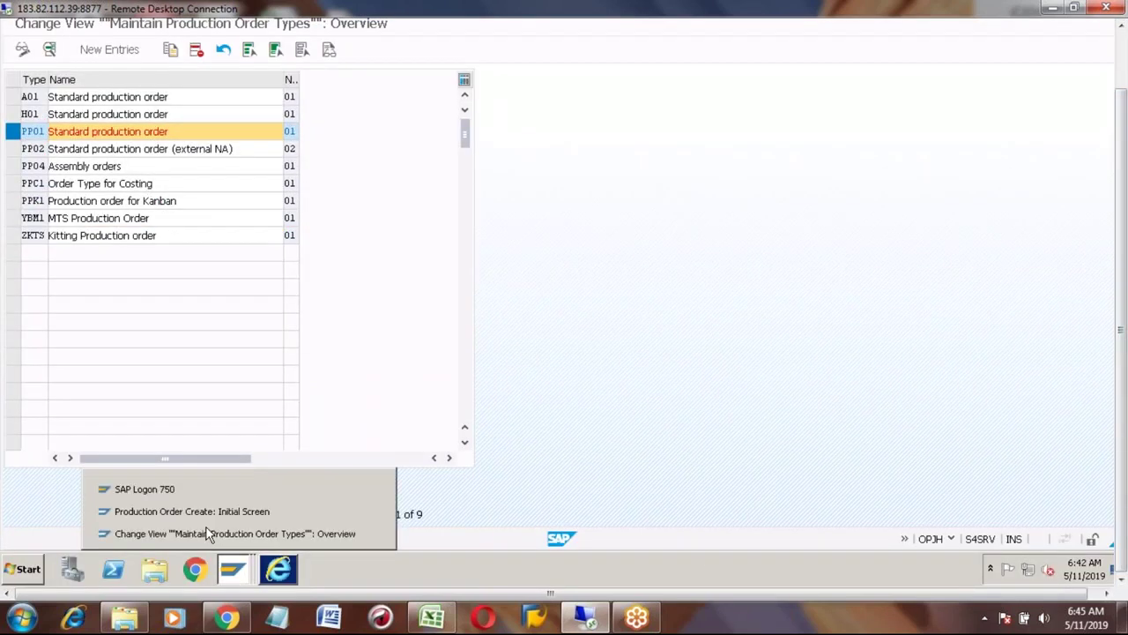
pyautogui.click(194, 510)
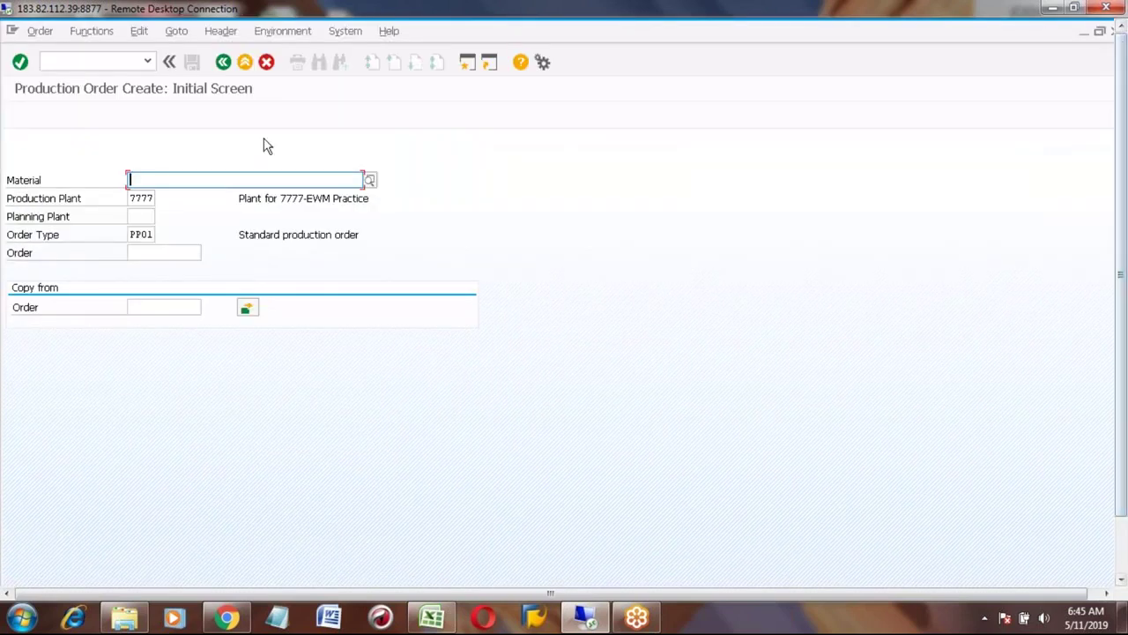
pyautogui.click(224, 61)
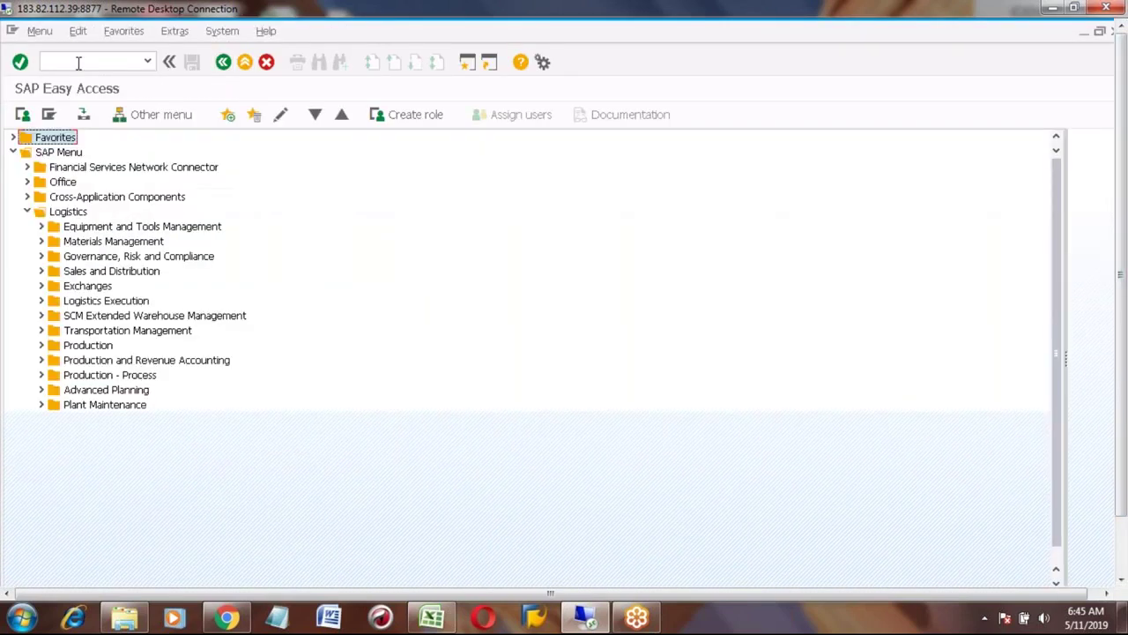
pyautogui.write('co01')
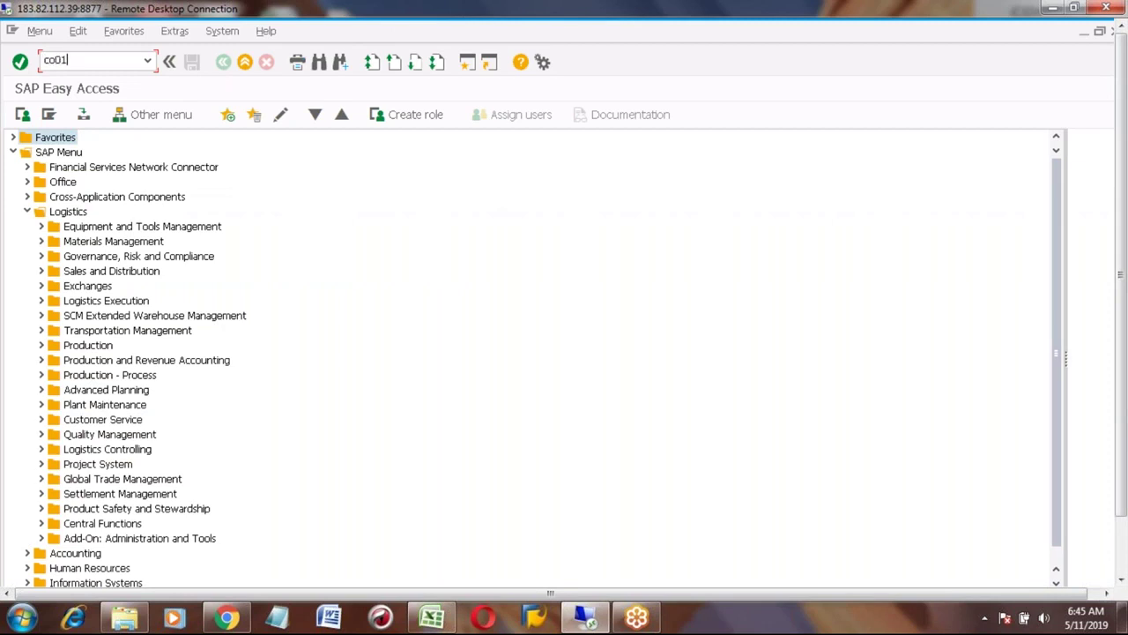
pyautogui.press('Return')
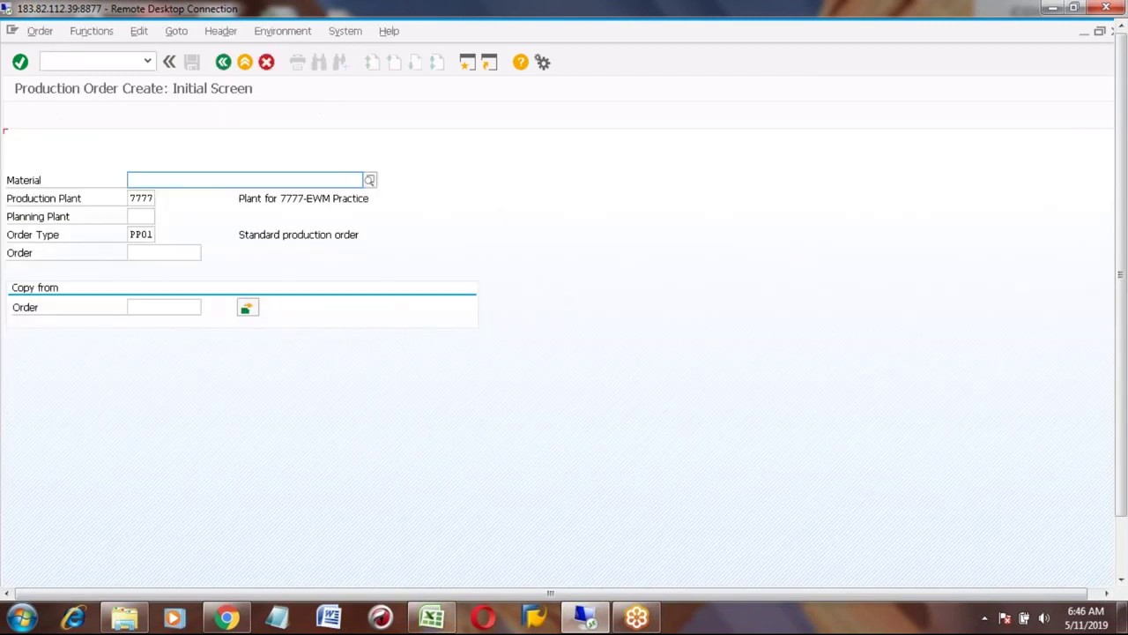
pyautogui.press('BackSpace')
pyautogui.press('Down')
pyautogui.press('Return')
pyautogui.press('Return')
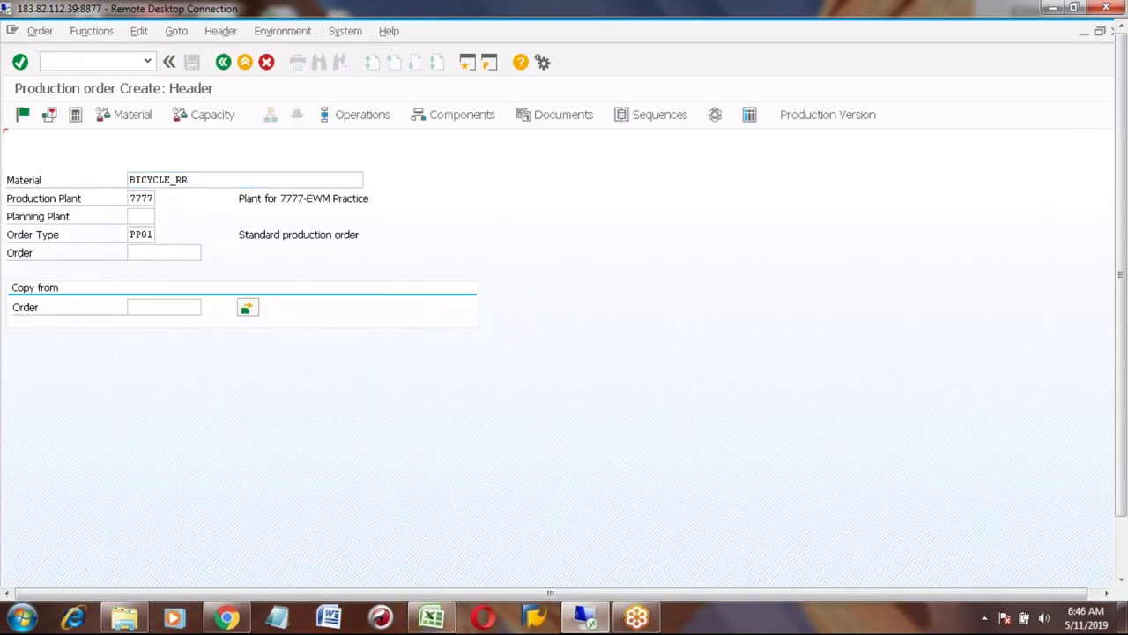
# Set the new order's total quantity to 1 and its basic end date to 05/21/2019
pyautogui.write('1')
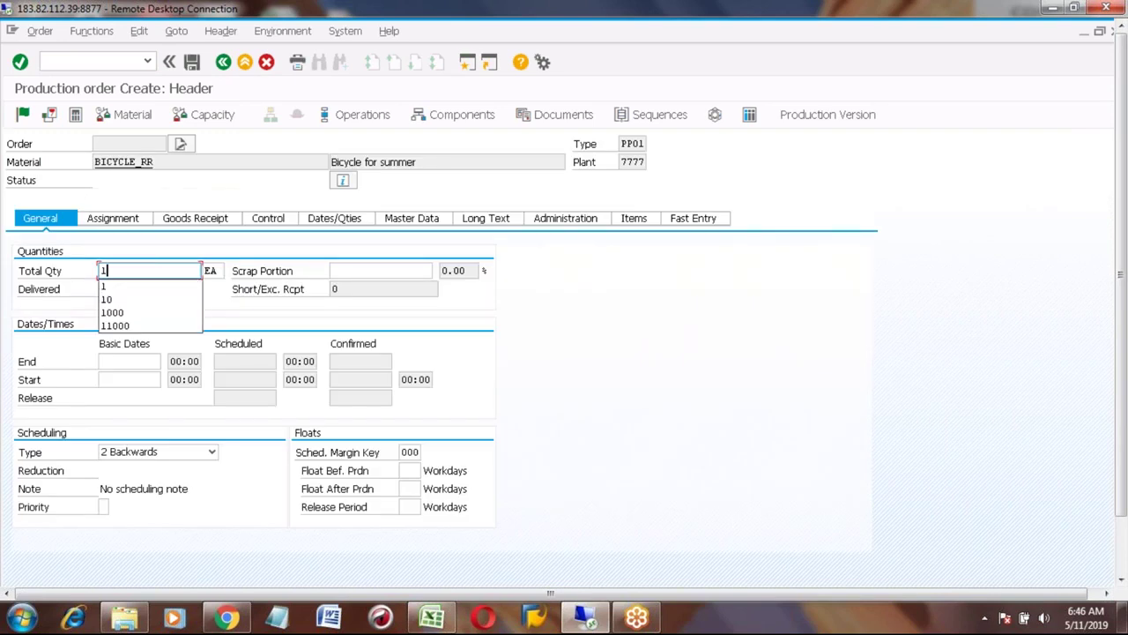
pyautogui.click(124, 364)
pyautogui.press('Down')
pyautogui.press('Down')
pyautogui.press('Return')
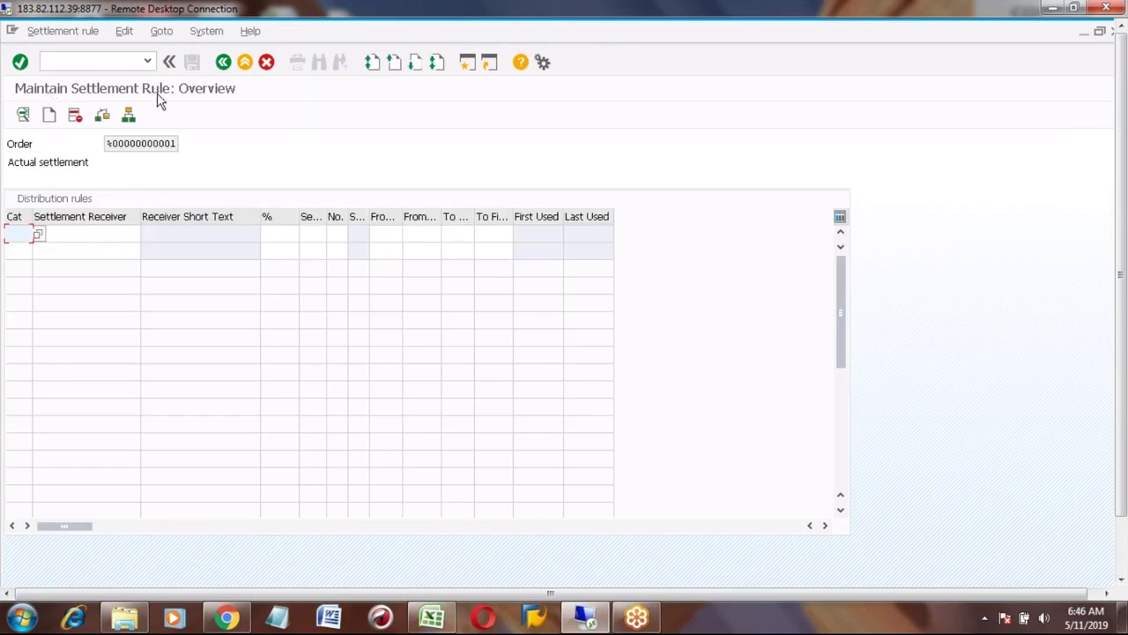
# Enter a distribution rule with account assignment category MAT and a settlement share of 100 percent
pyautogui.click(39, 235)
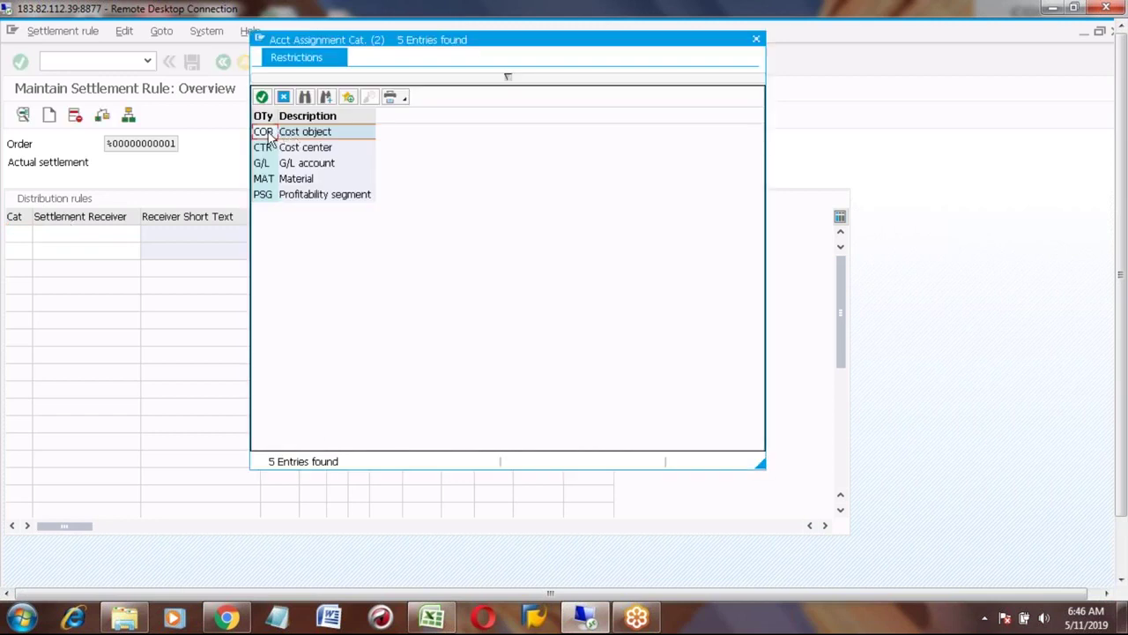
pyautogui.doubleClick(267, 180)
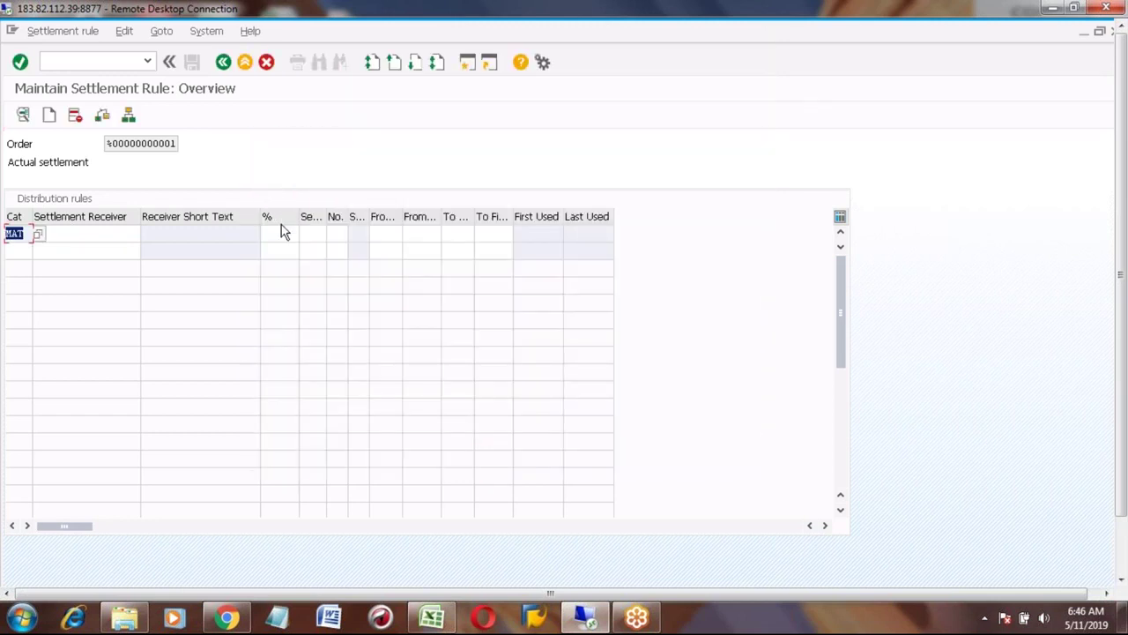
pyautogui.click(276, 231)
pyautogui.write('100')
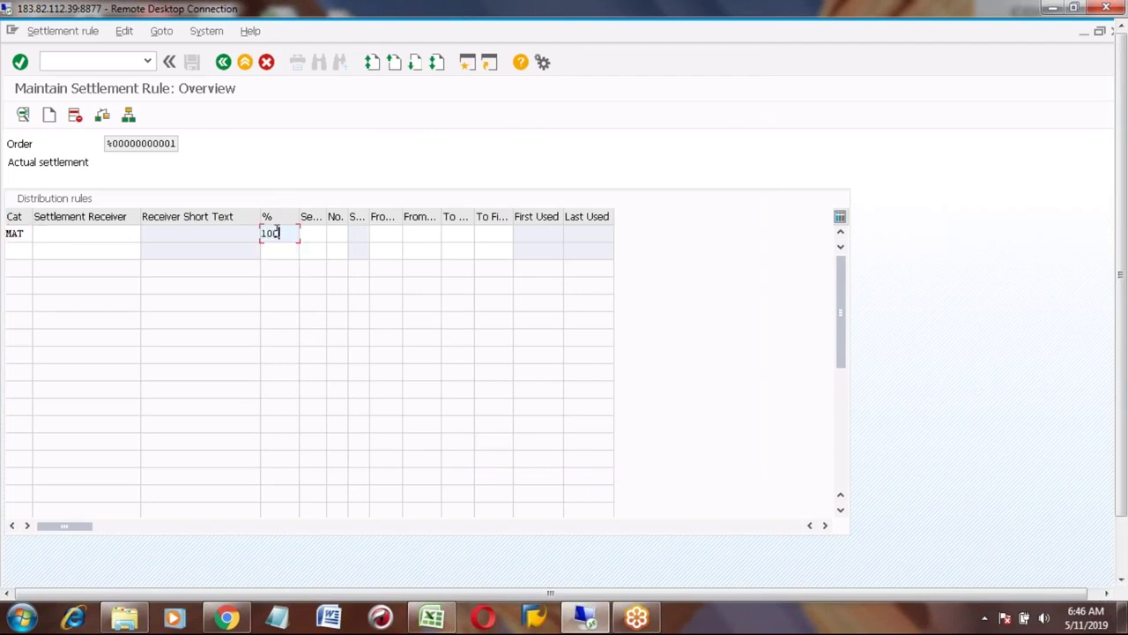
pyautogui.press('Return')
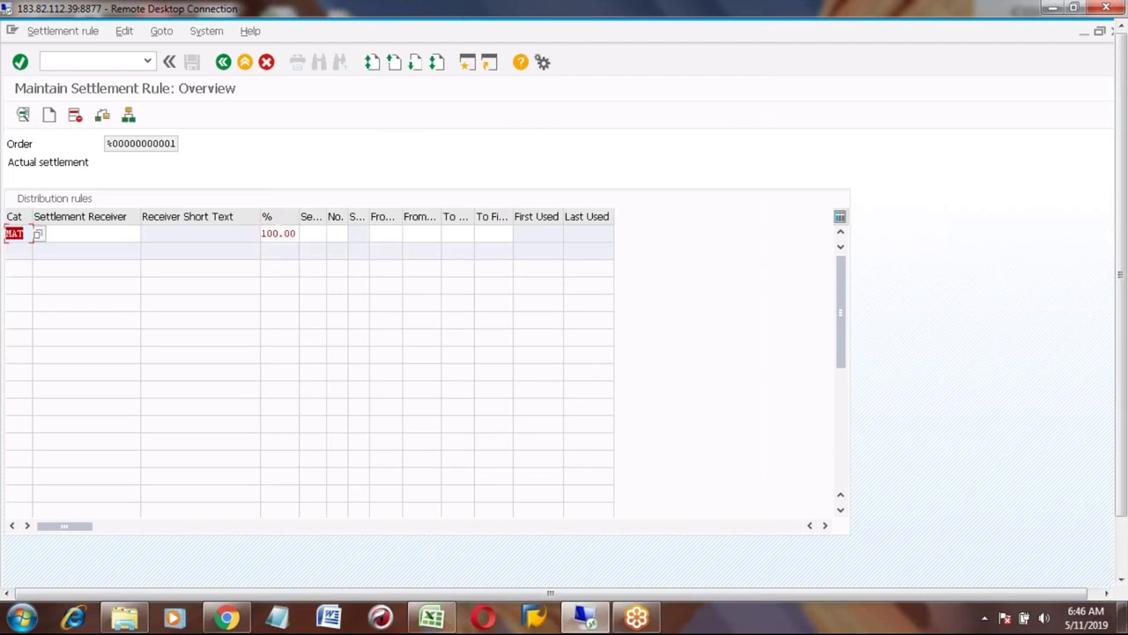
# Try to enter BICYCLE_RR as the settlement receiver of the material distribution rule
pyautogui.click(105, 233)
pyautogui.write('cy')
pyautogui.write('c')
pyautogui.press('BackSpace')
pyautogui.press('BackSpace')
pyautogui.press('BackSpace')
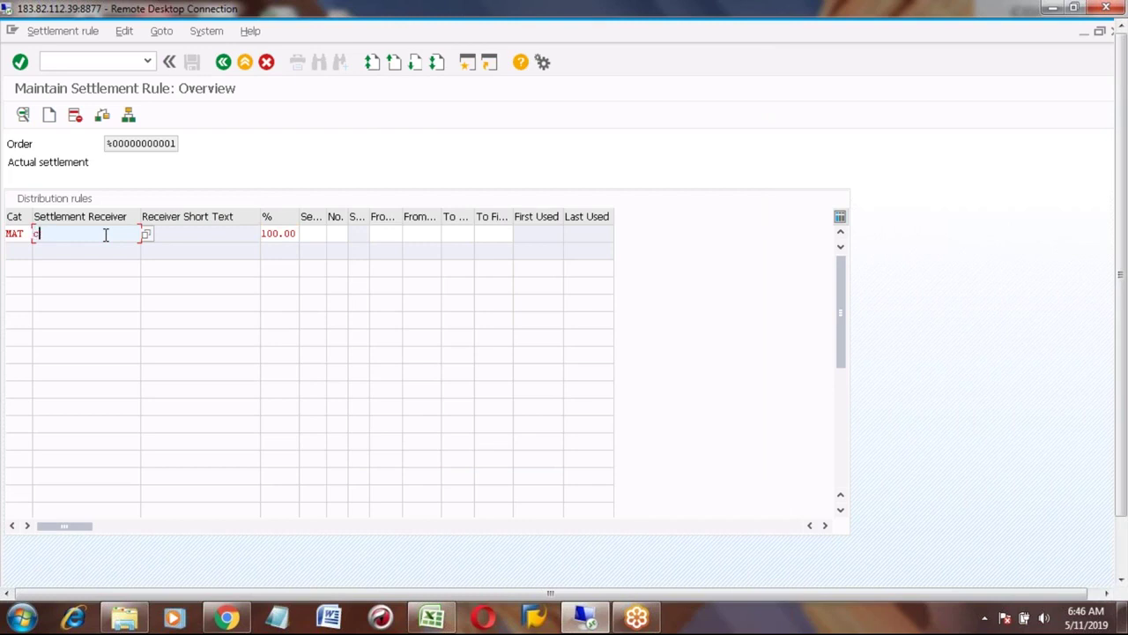
pyautogui.write('bicycl')
pyautogui.press('Return')
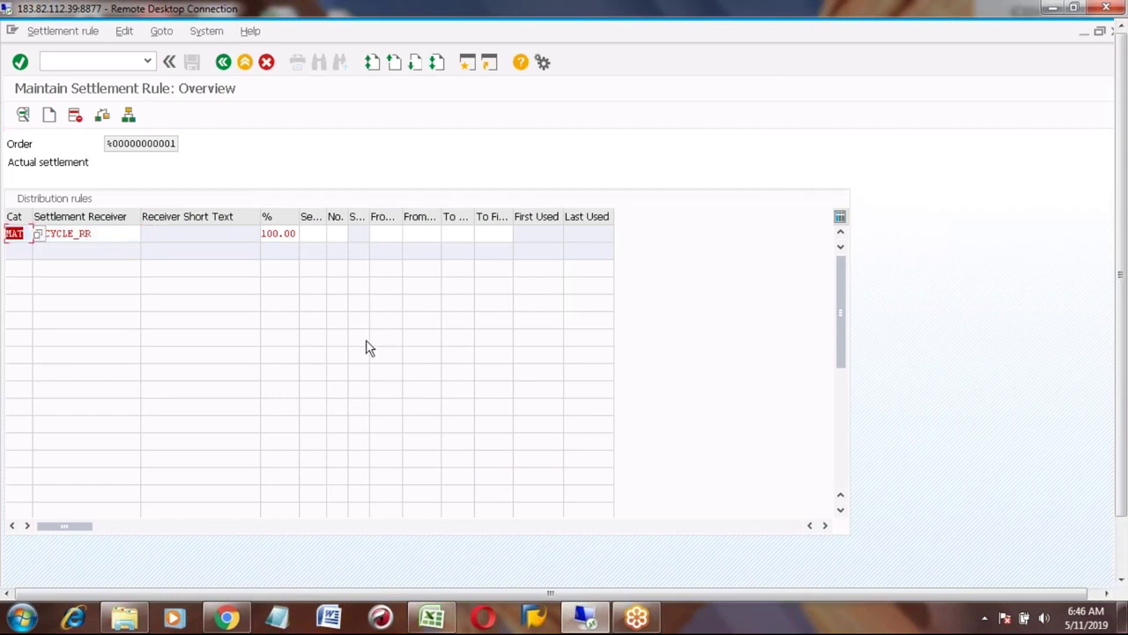
# Check the status message, discard the settlement rule, and exit the production order without saving to return to SAP Easy Access
pyautogui.click(1124, 563)
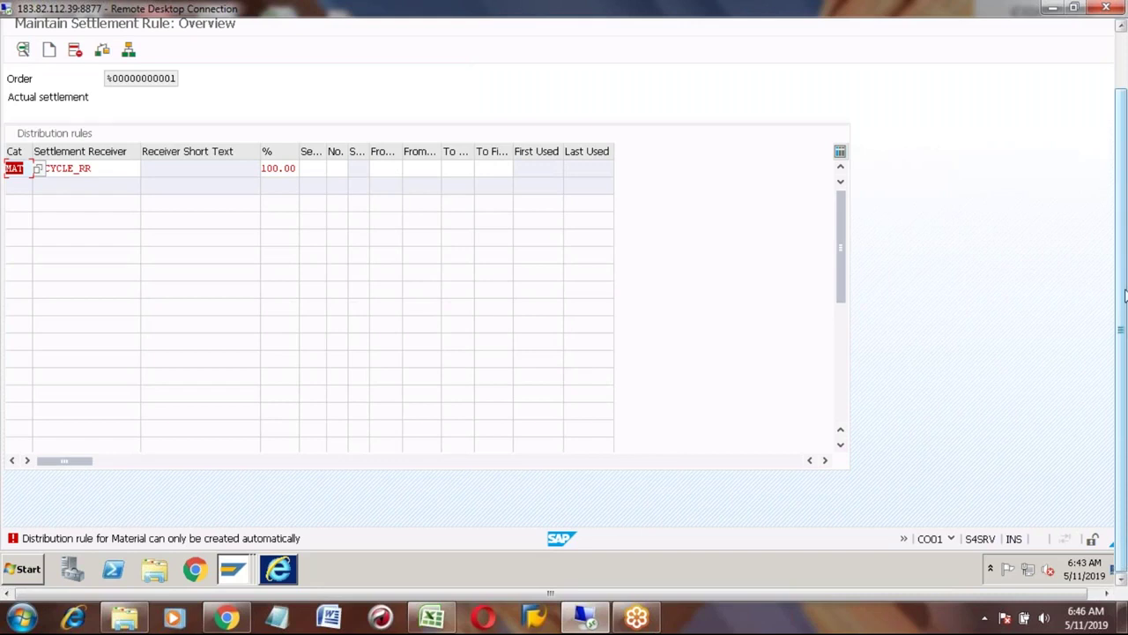
pyautogui.click(1123, 67)
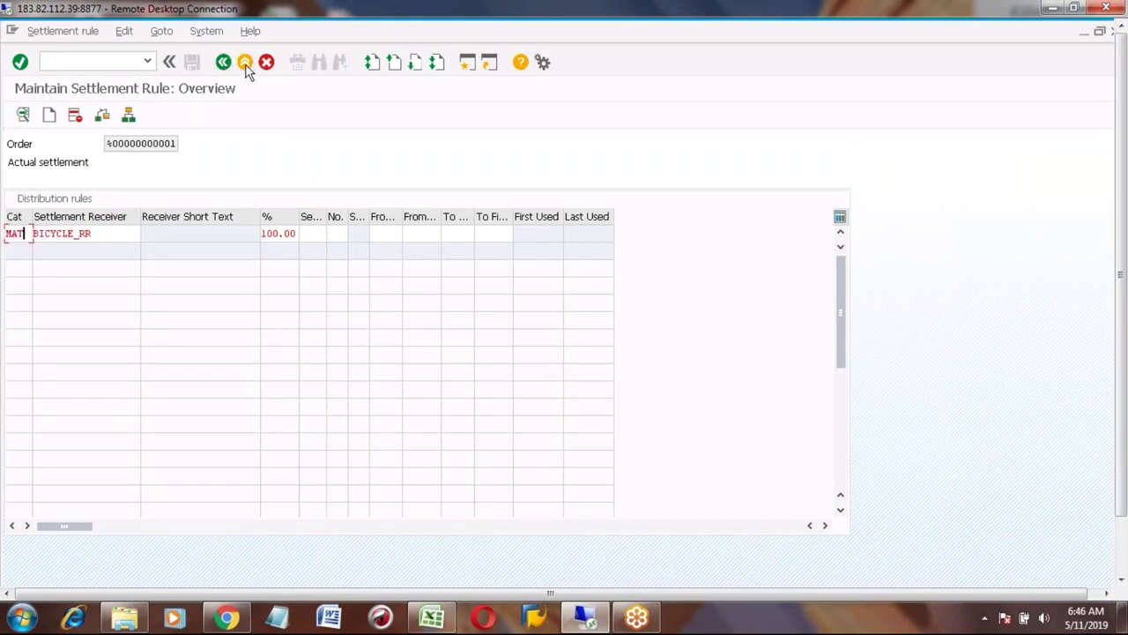
pyautogui.click(264, 63)
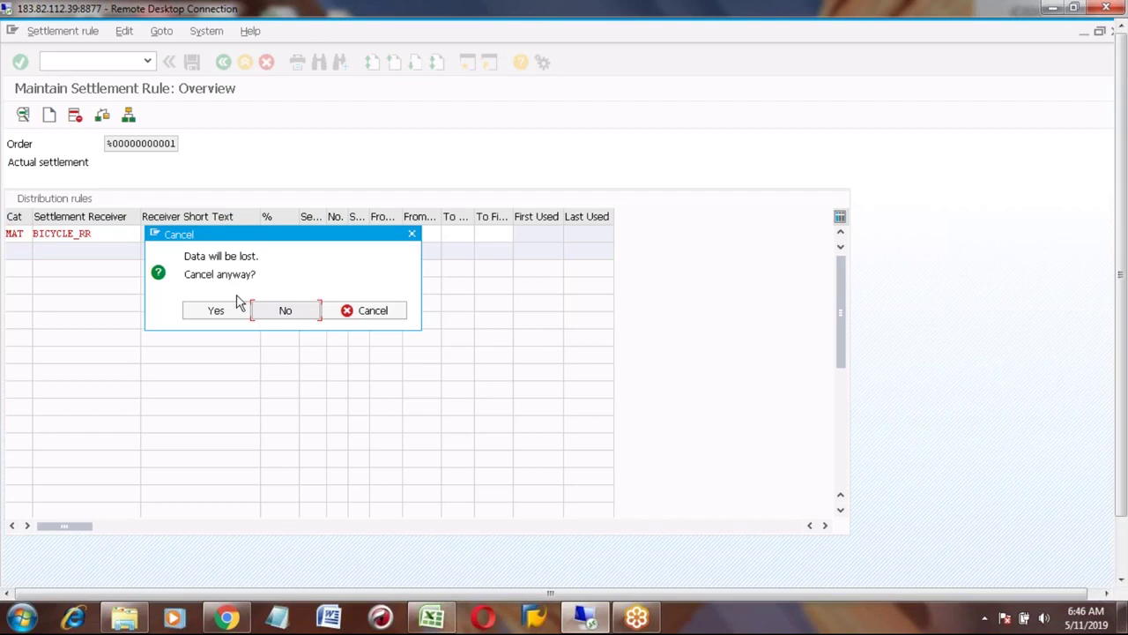
pyautogui.click(221, 311)
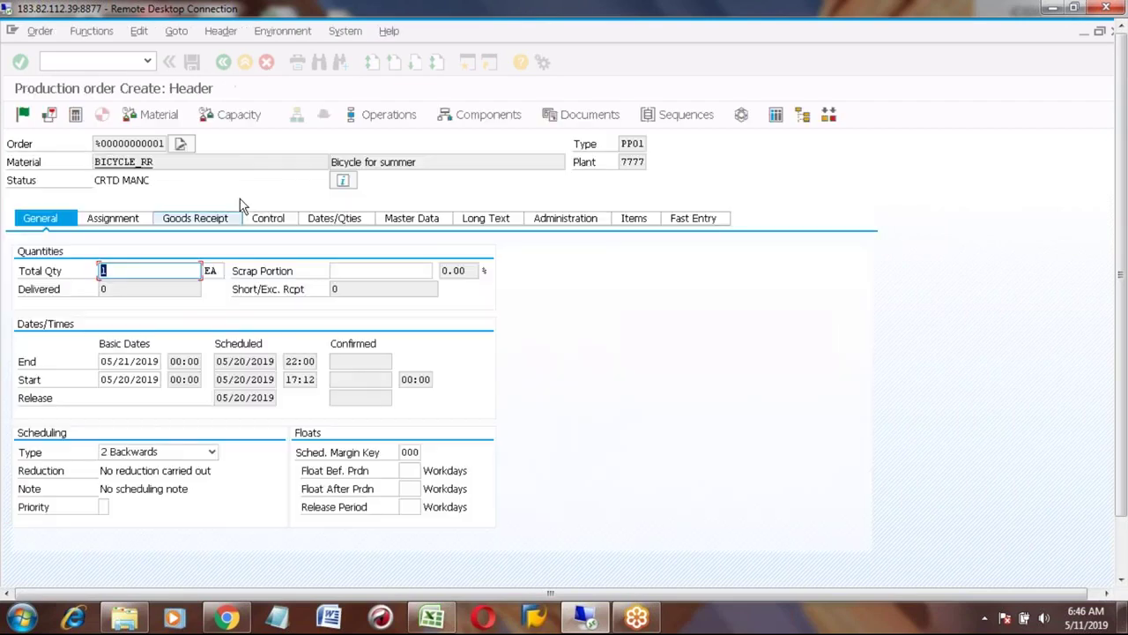
pyautogui.click(223, 64)
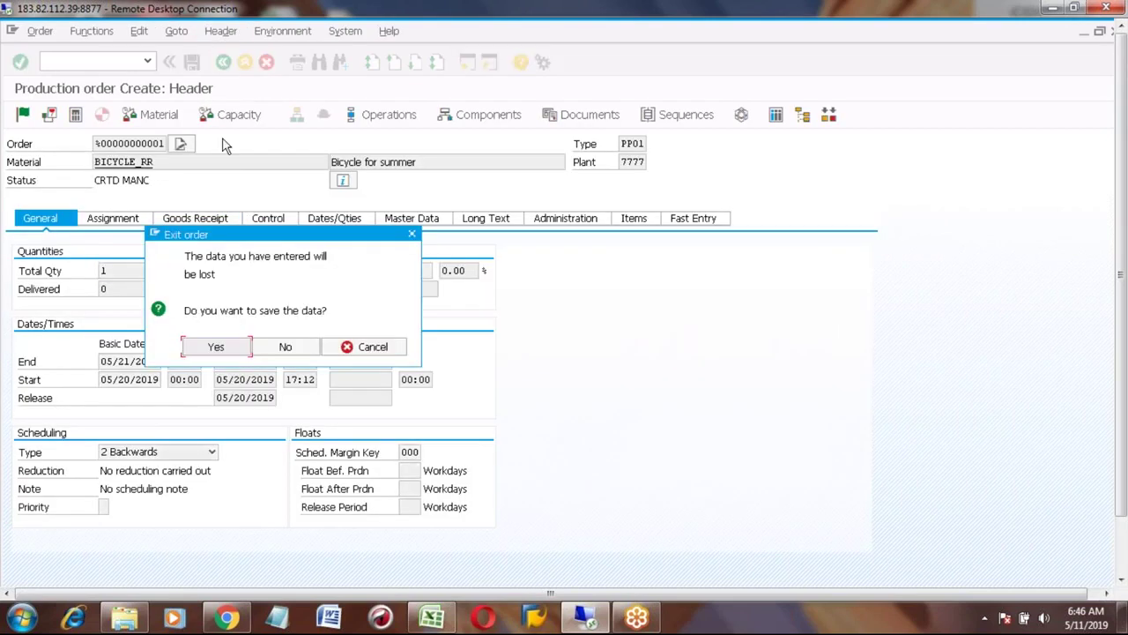
pyautogui.click(280, 349)
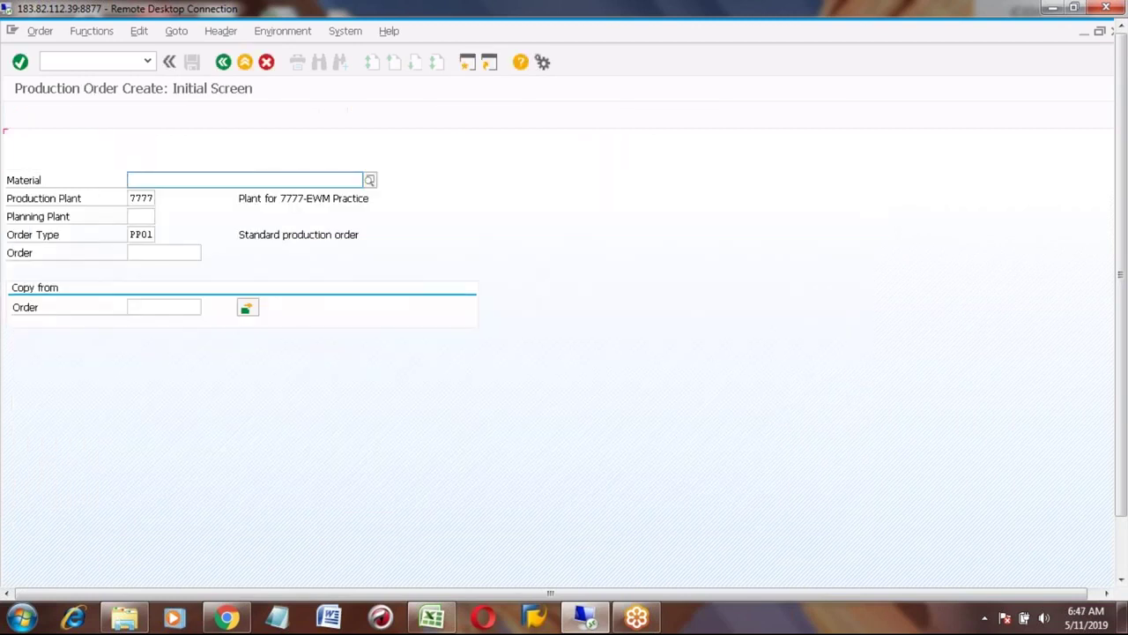
pyautogui.click(244, 62)
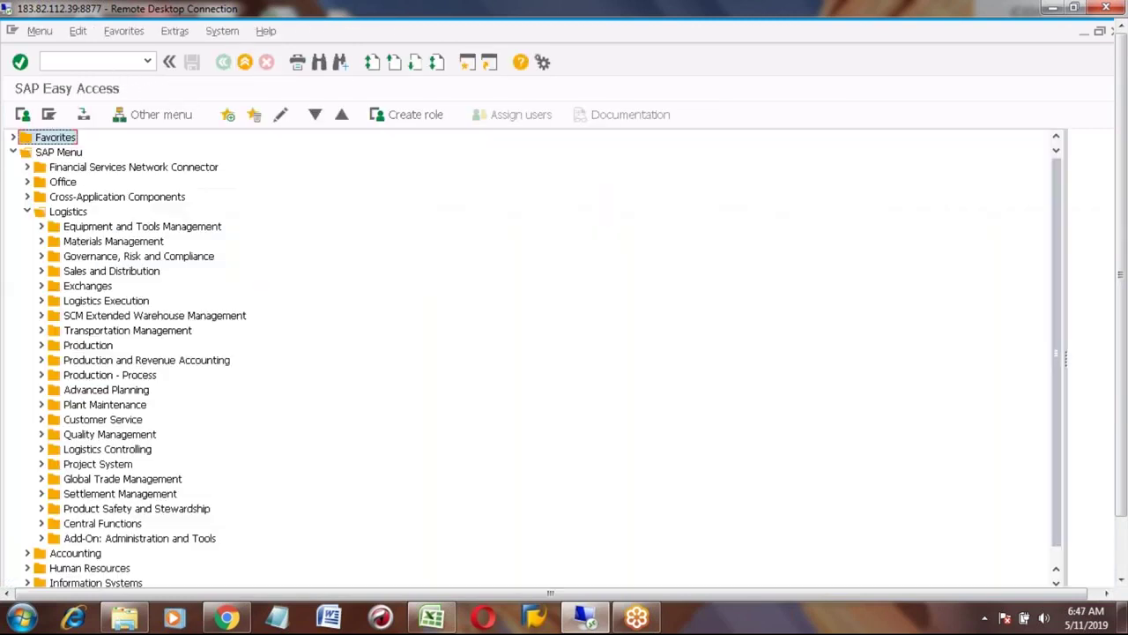
# Open transaction MIGO and set it to A01 Goods Receipt with R08 Order as the reference document
pyautogui.click(114, 65)
pyautogui.write('migo')
pyautogui.press('Return')
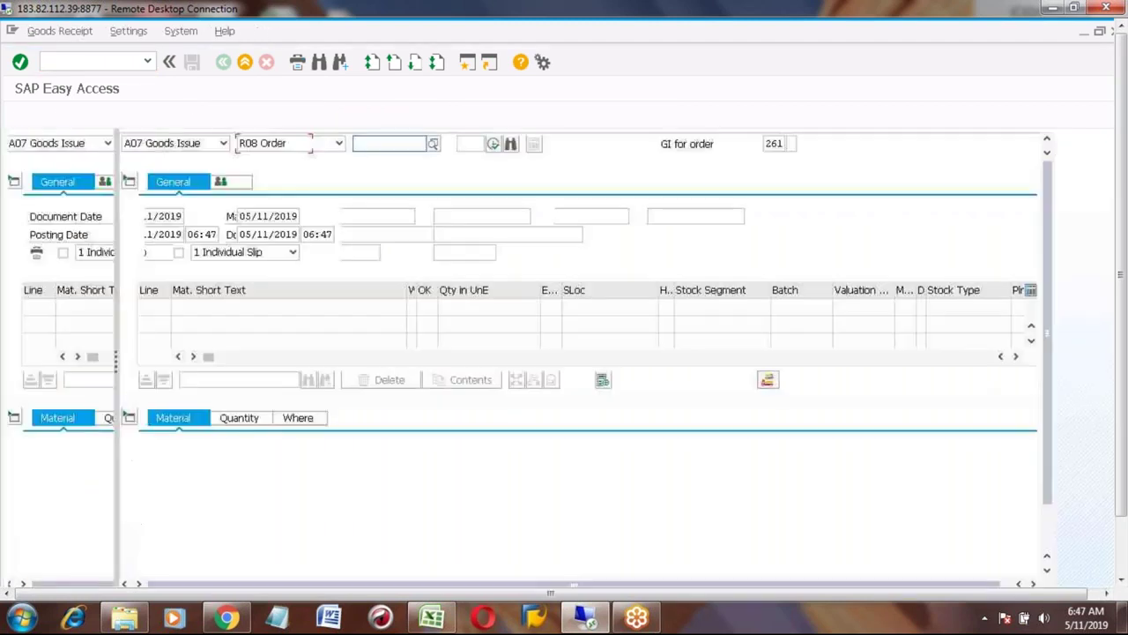
pyautogui.click(224, 146)
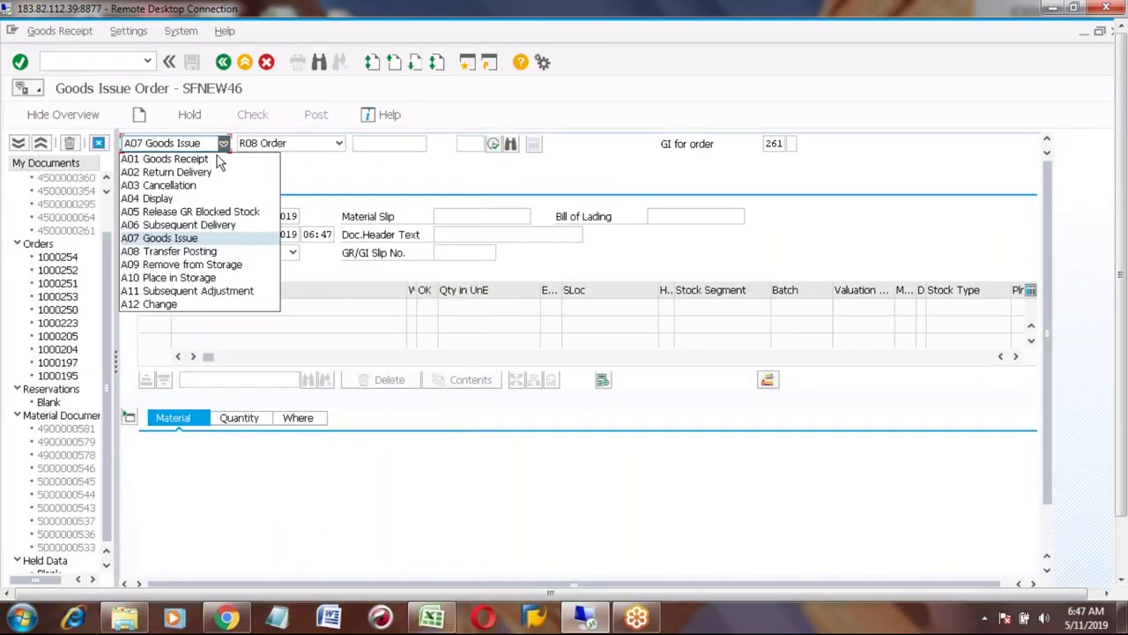
pyautogui.click(199, 157)
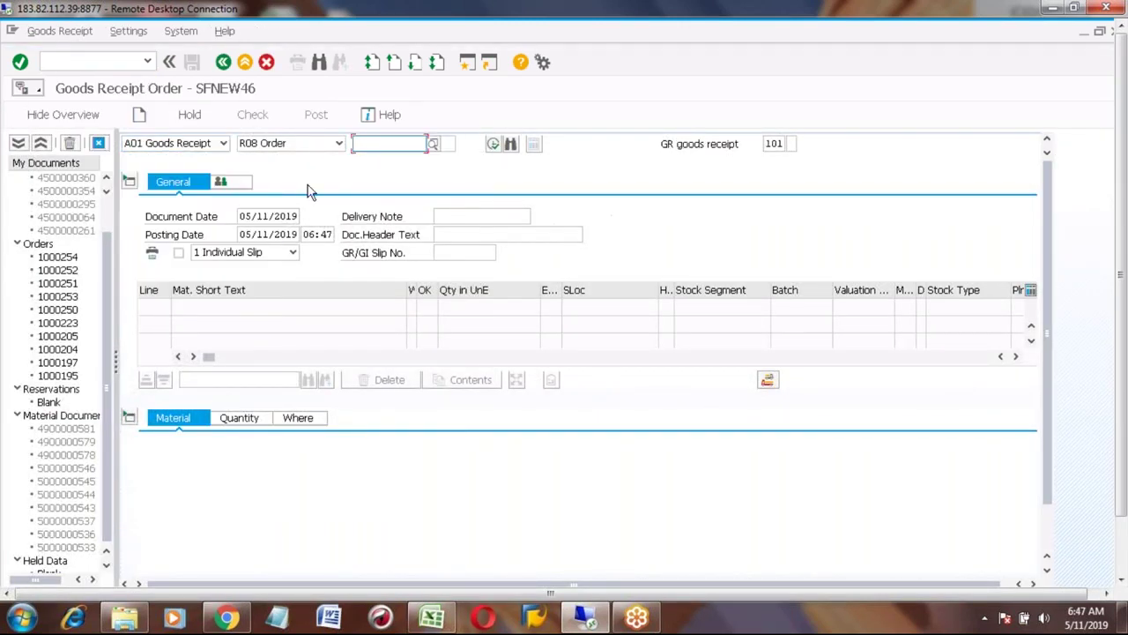
pyautogui.click(338, 143)
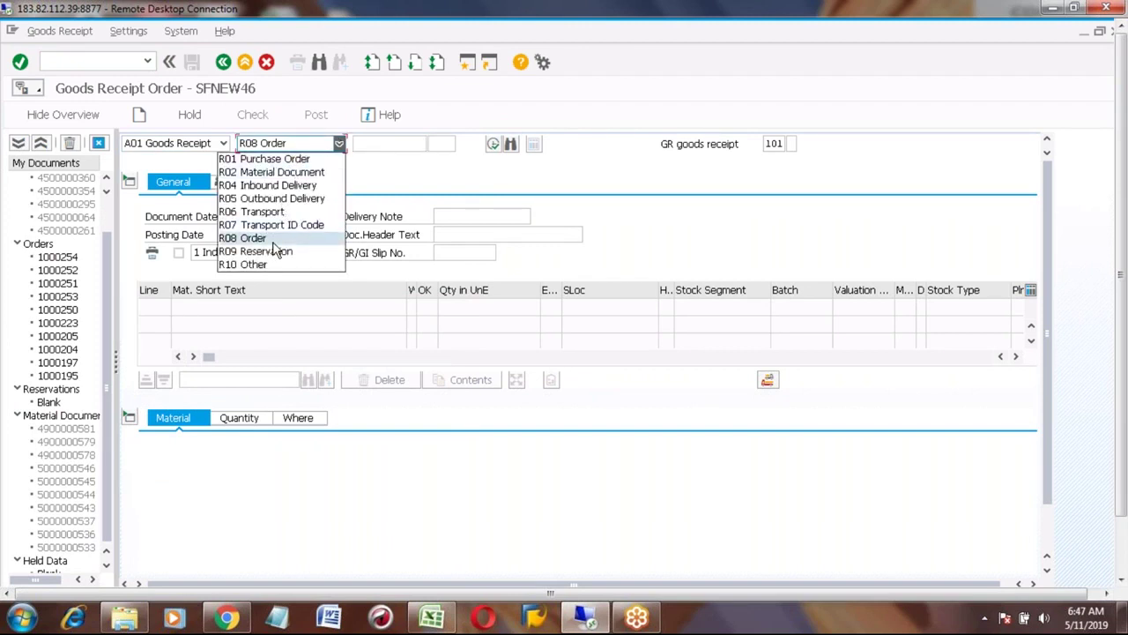
pyautogui.click(369, 171)
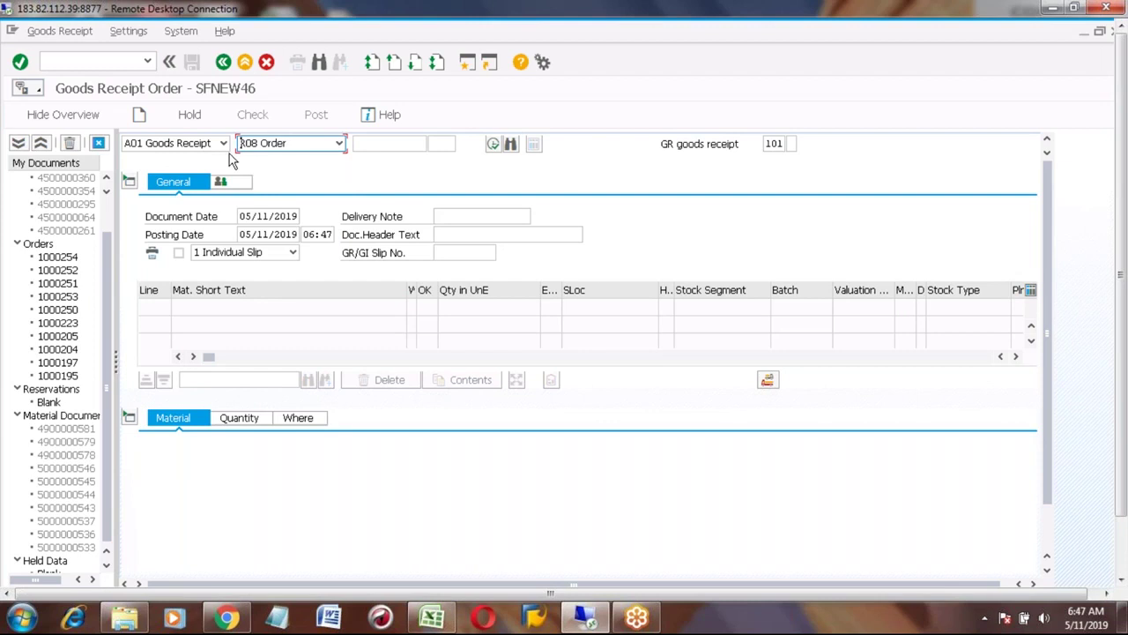
# Change the transaction's action to A07 Goods Issue, keeping R08 Order as the reference
pyautogui.click(224, 143)
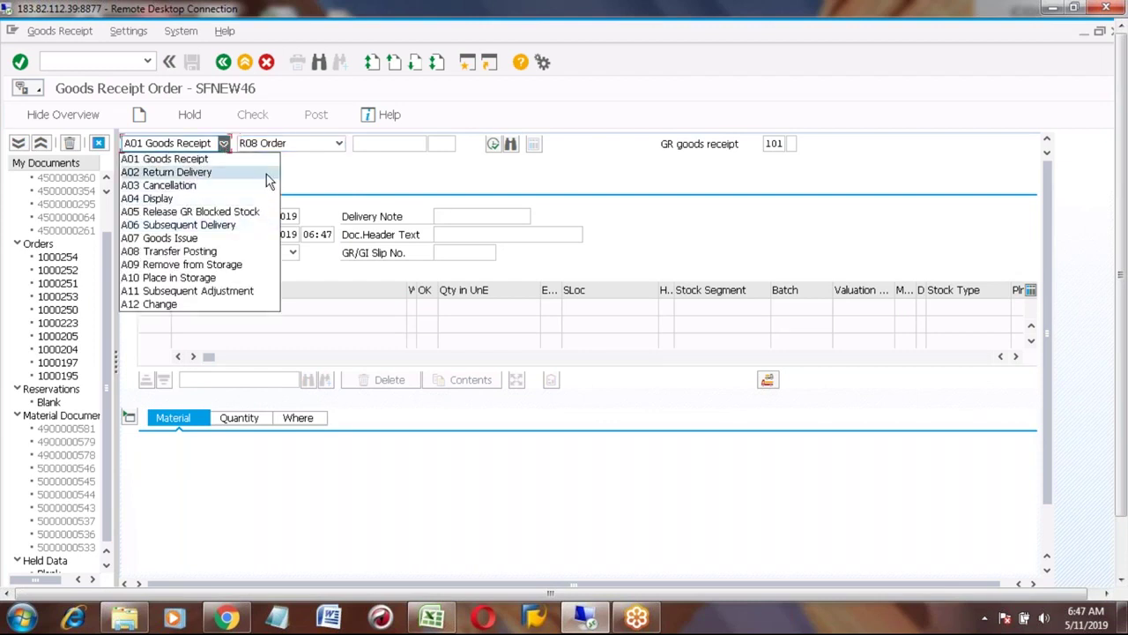
pyautogui.press('Up')
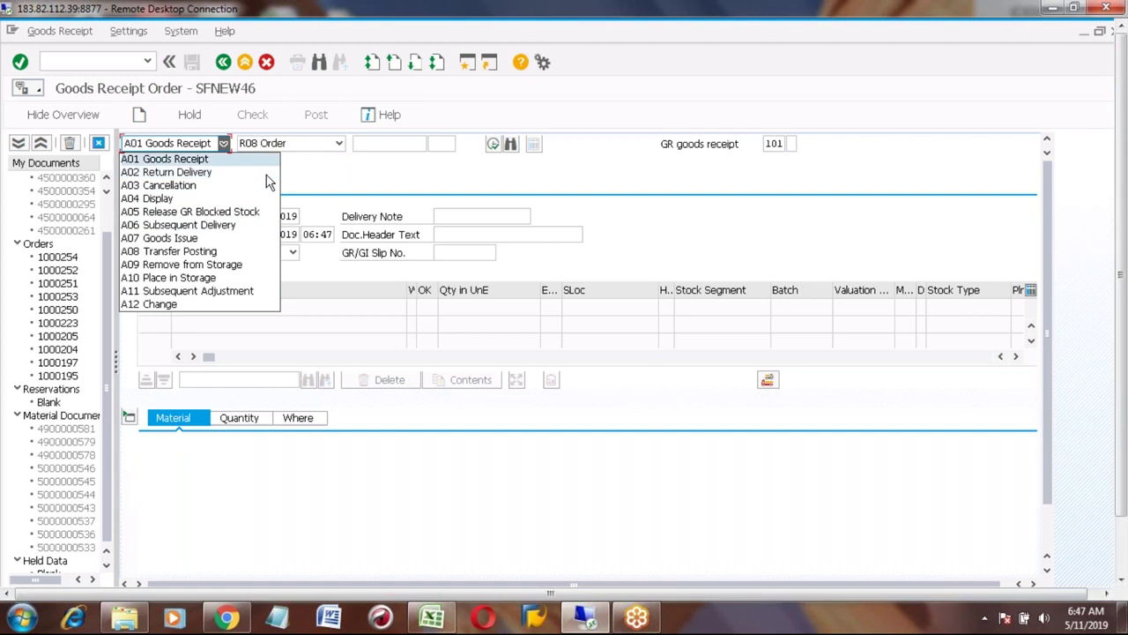
pyautogui.press('Down')
pyautogui.press('Down')
pyautogui.press('Down')
pyautogui.press('Down')
pyautogui.press('Down')
pyautogui.press('Down')
pyautogui.press('Return')
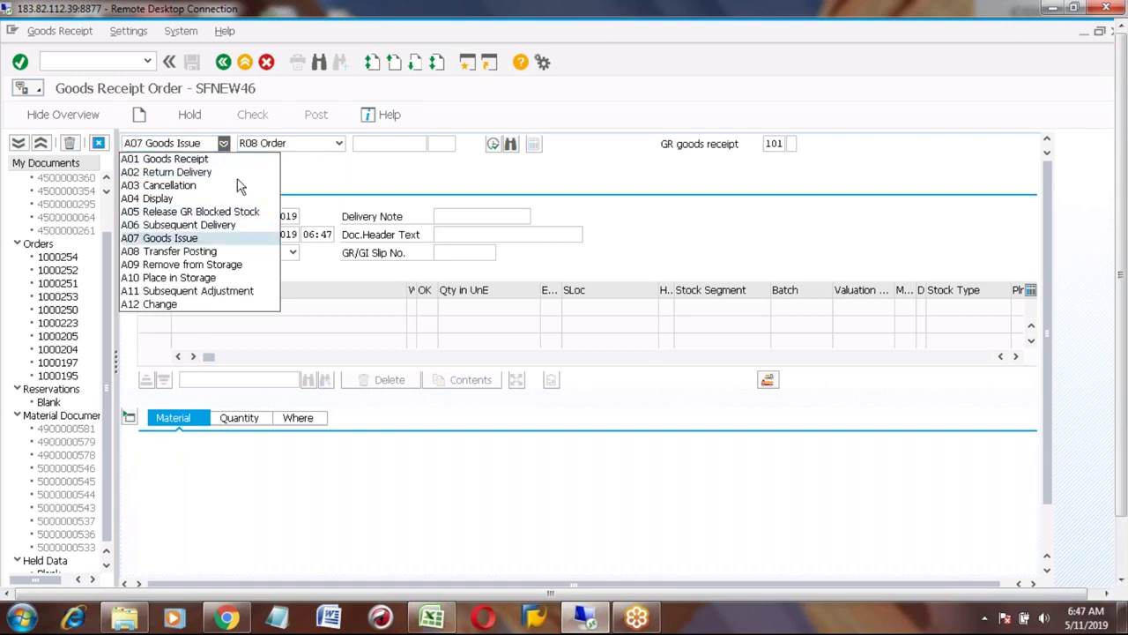
pyautogui.write('learnmyitman')
# Try to load the confirmed BICYCLE_RR production order for goods issue and check the status message
pyautogui.doubleClick(379, 143)
pyautogui.press('Delete')
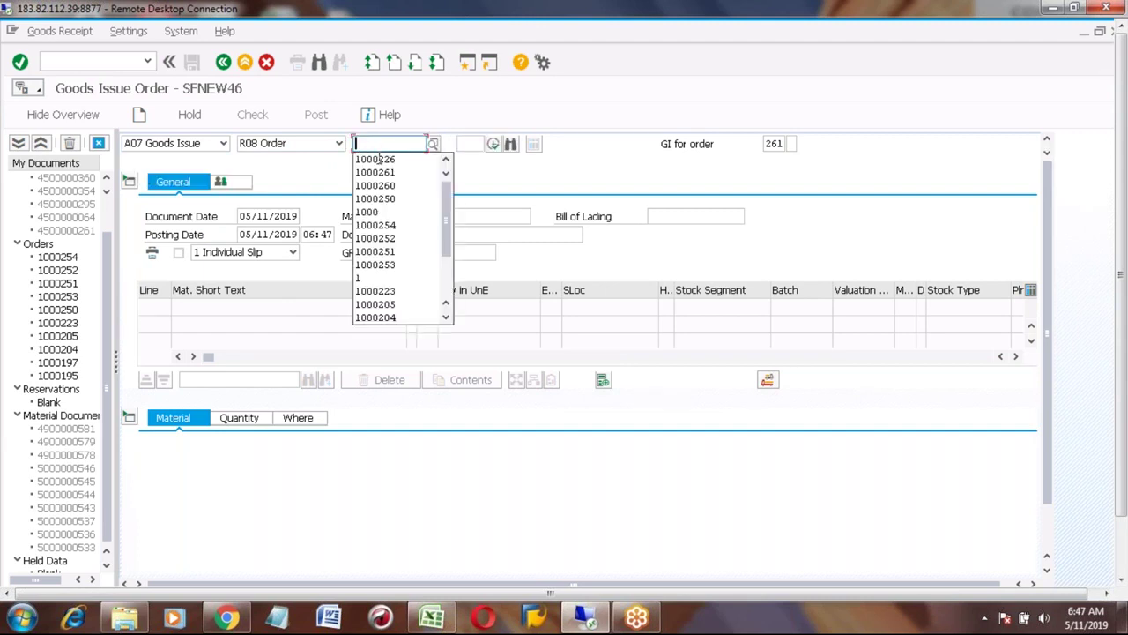
pyautogui.click(379, 160)
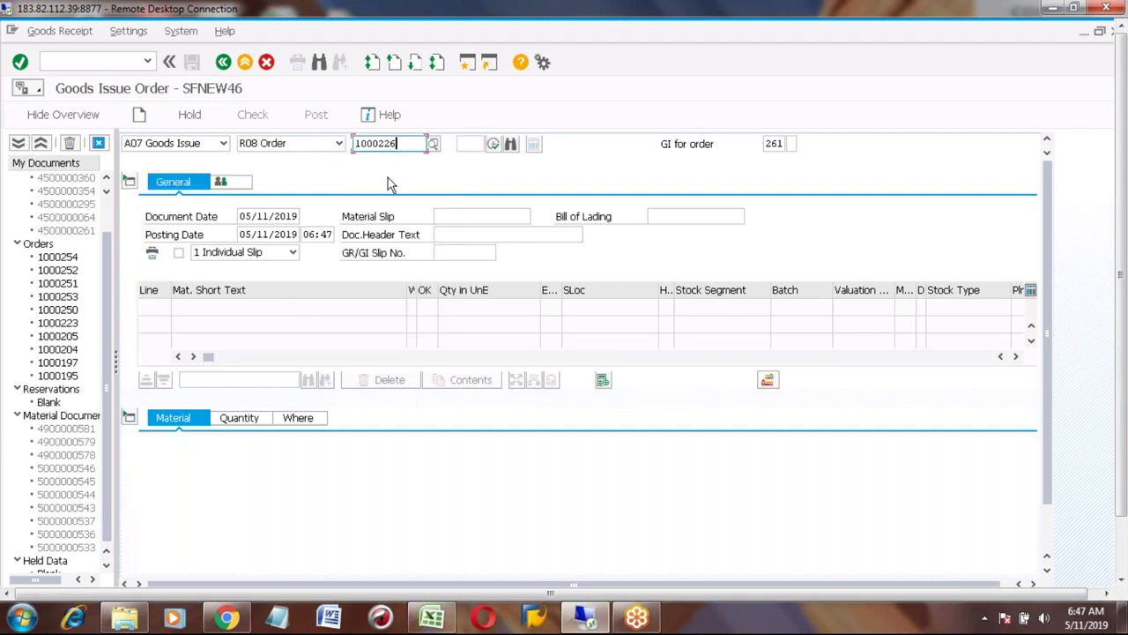
pyautogui.press('BackSpace')
pyautogui.press('BackSpace')
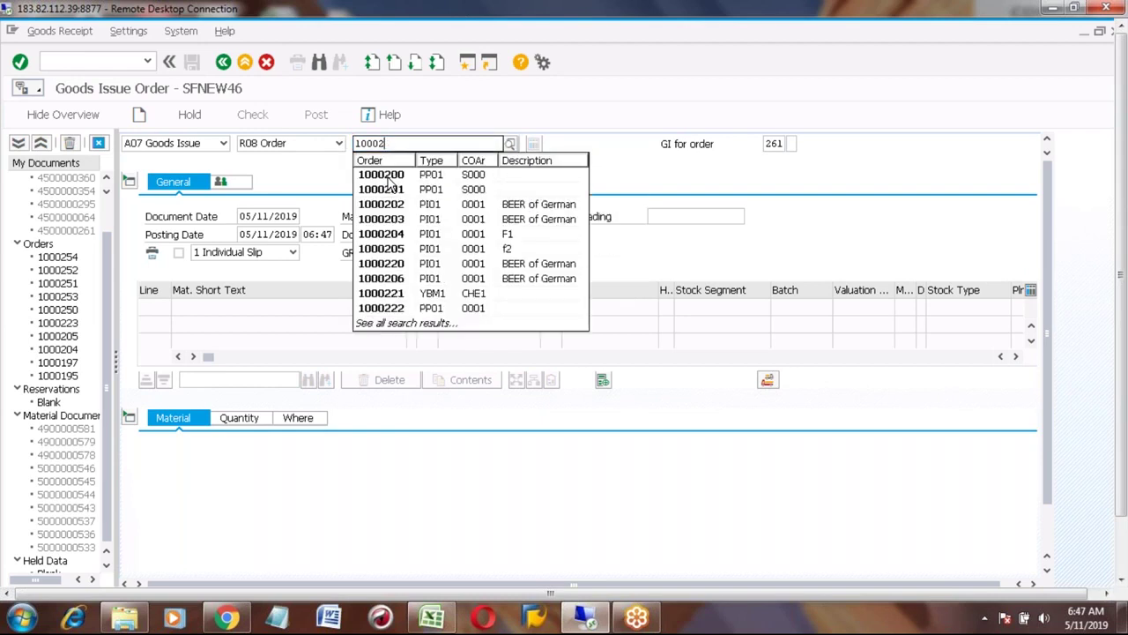
pyautogui.press('Down')
pyautogui.press('Down')
pyautogui.press('Down')
pyautogui.press('Down')
pyautogui.press('Down')
pyautogui.press('Down')
pyautogui.press('Down')
pyautogui.press('Down')
pyautogui.press('Down')
pyautogui.press('Down')
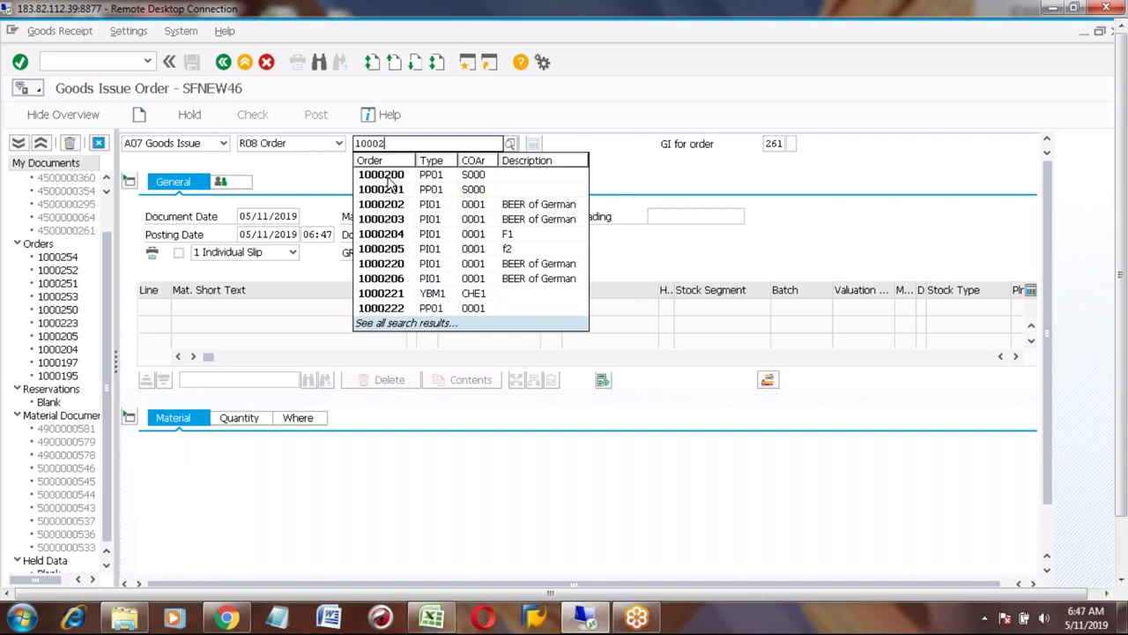
pyautogui.write('6')
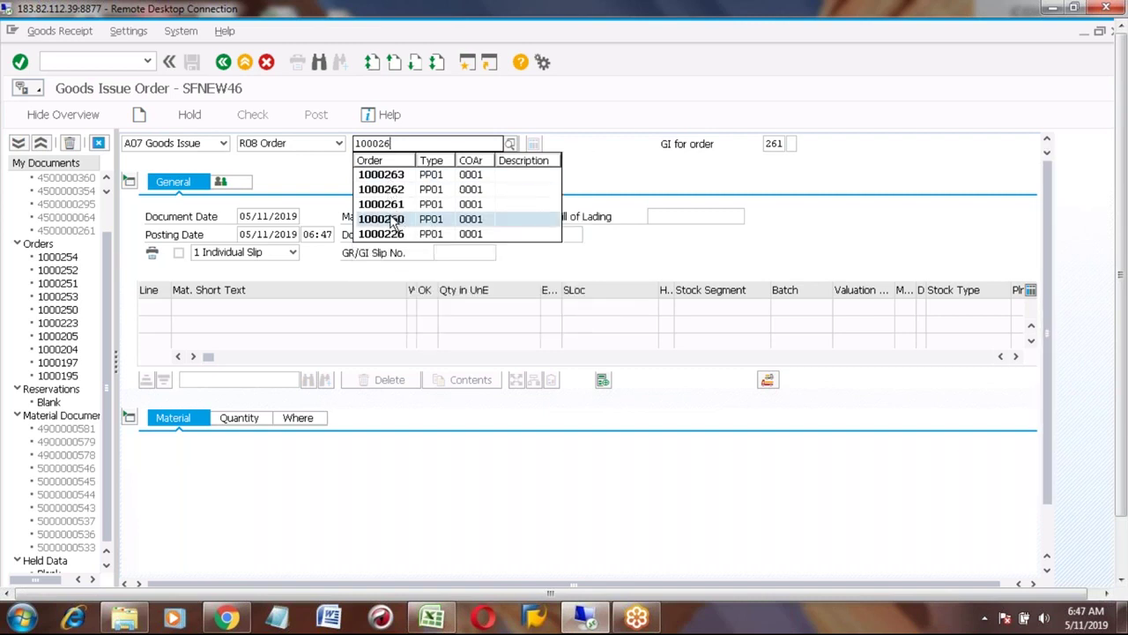
pyautogui.click(393, 220)
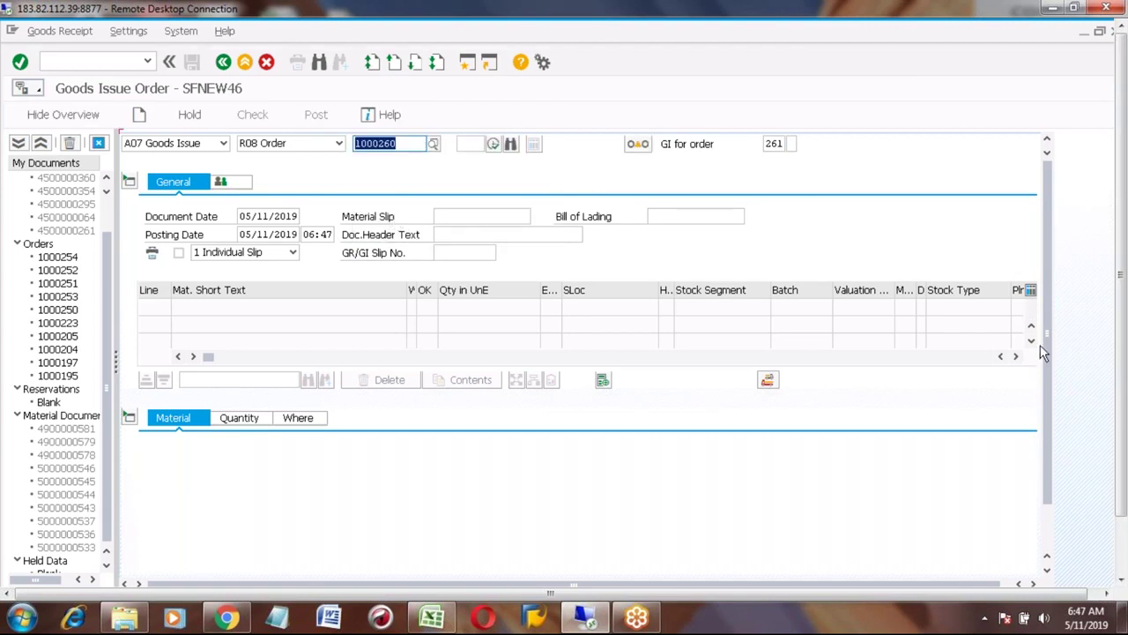
pyautogui.click(1121, 546)
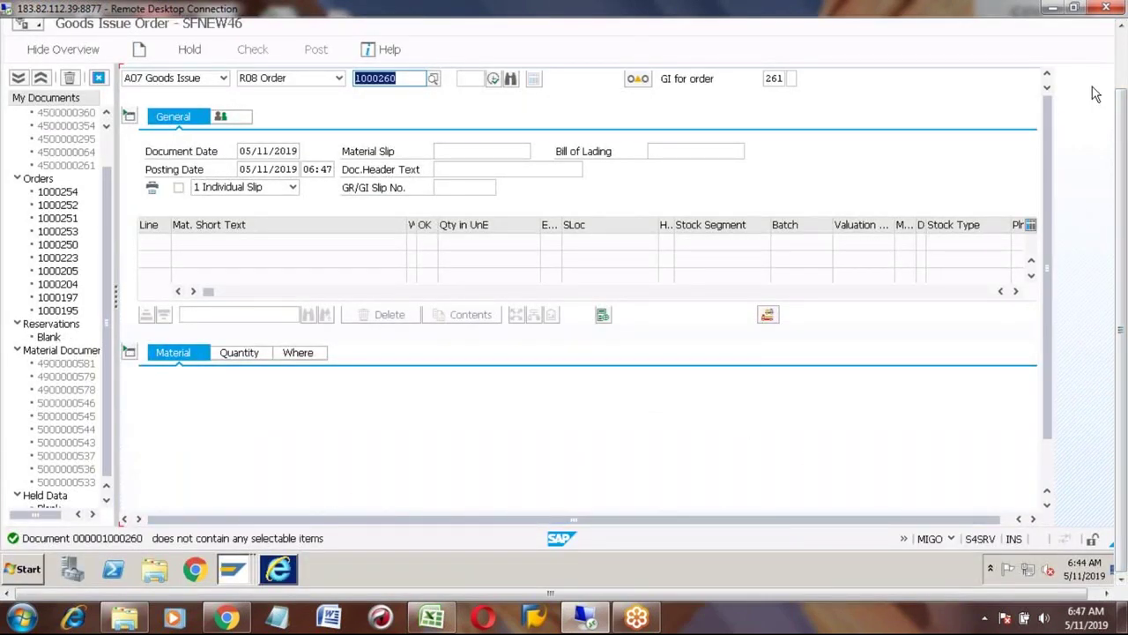
pyautogui.click(1123, 58)
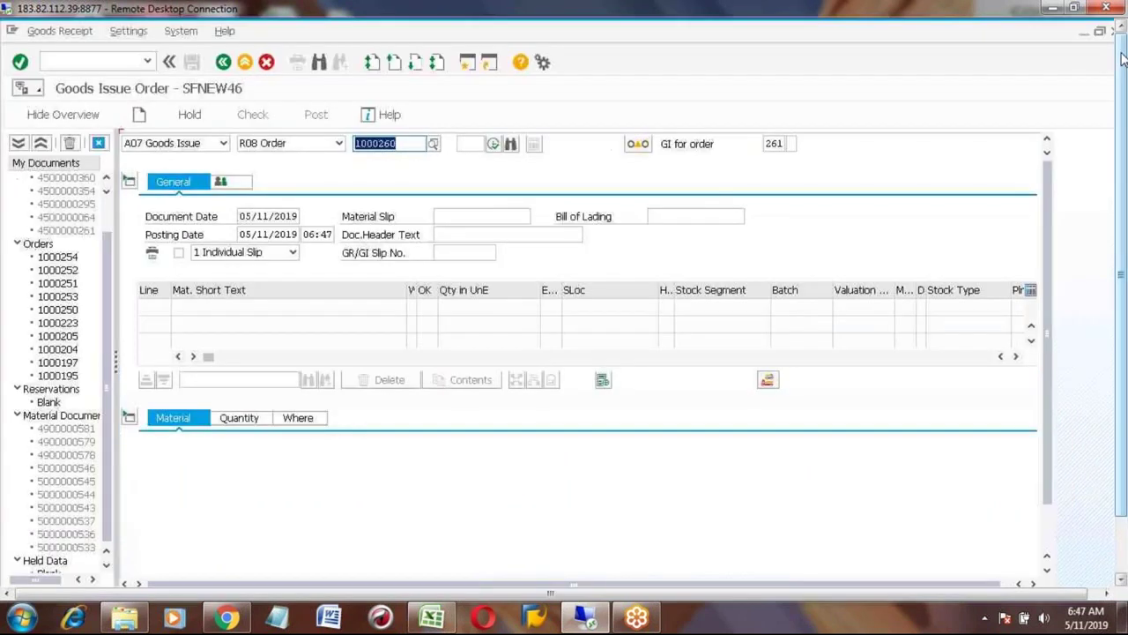
# Leave the goods issue and display the same BICYCLE_RR production order in transaction CO03
pyautogui.click(243, 63)
pyautogui.write('co03')
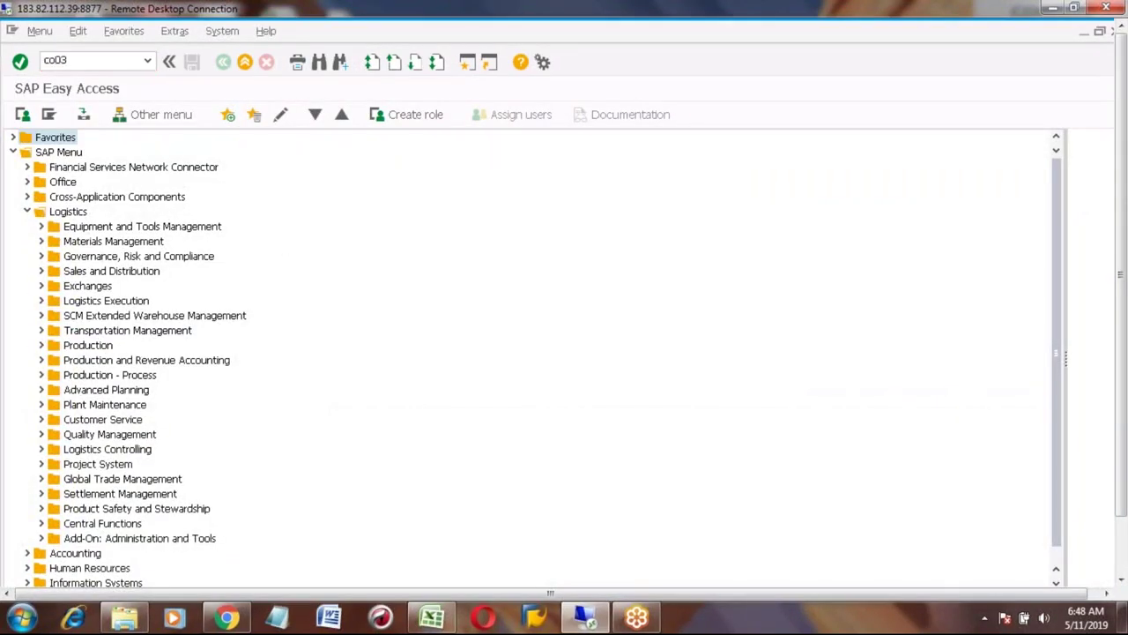
pyautogui.press('Return')
pyautogui.write('1000260')
pyautogui.press('Return')
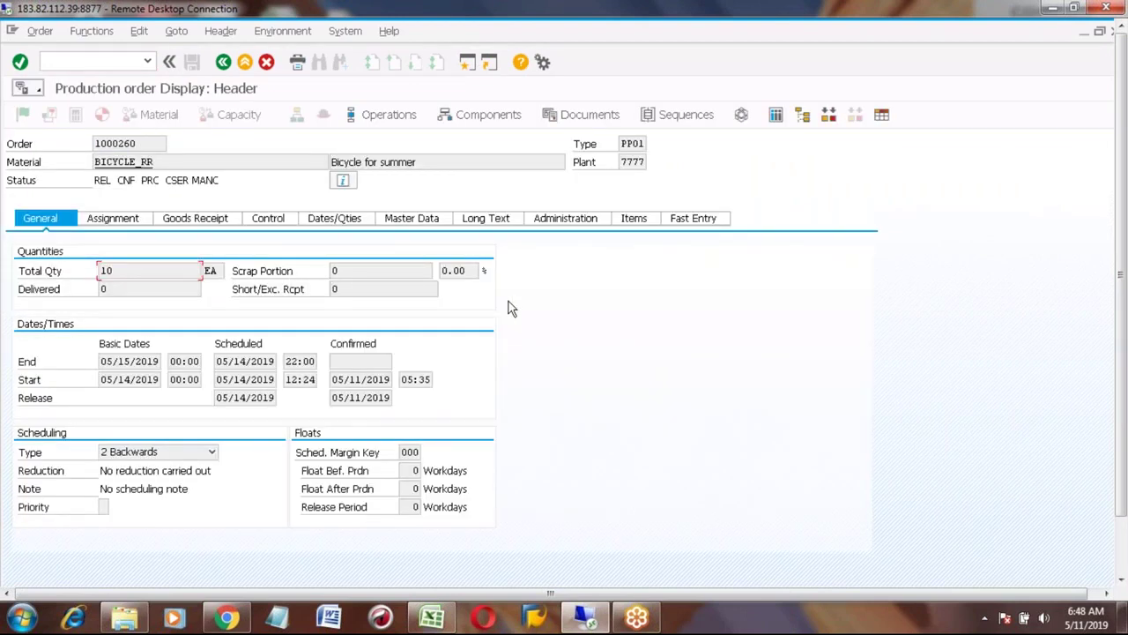
# Examine the backflush indicator of BICYCLE_HANDLE in the component overview and return to the initial order display screen
pyautogui.click(483, 121)
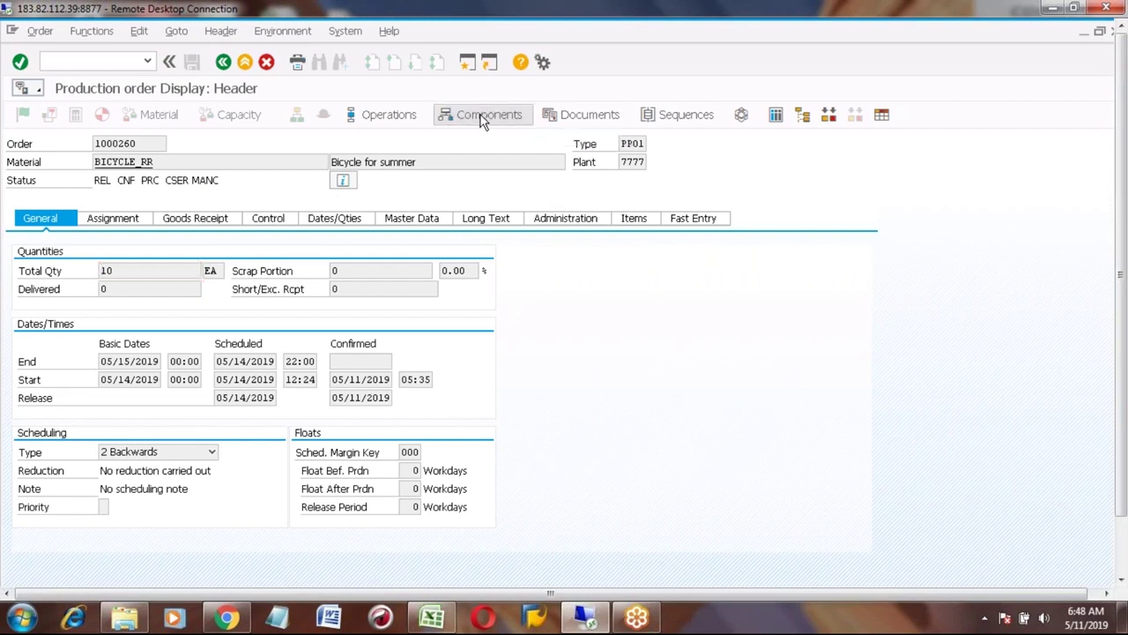
pyautogui.click(154, 253)
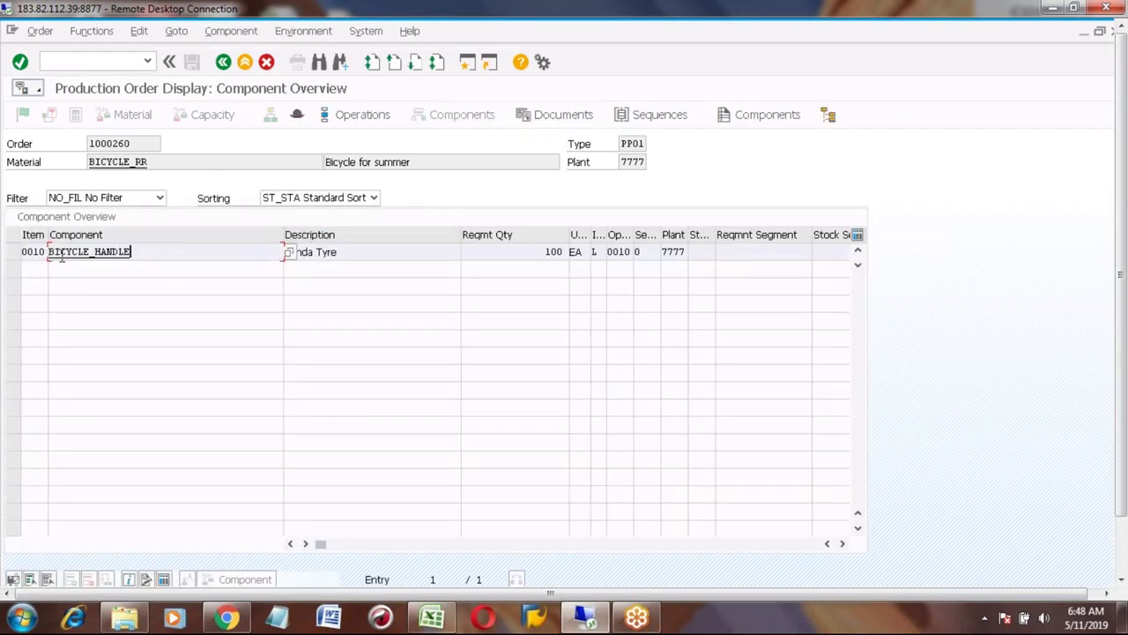
pyautogui.click(842, 544)
pyautogui.click(842, 544)
pyautogui.click(843, 544)
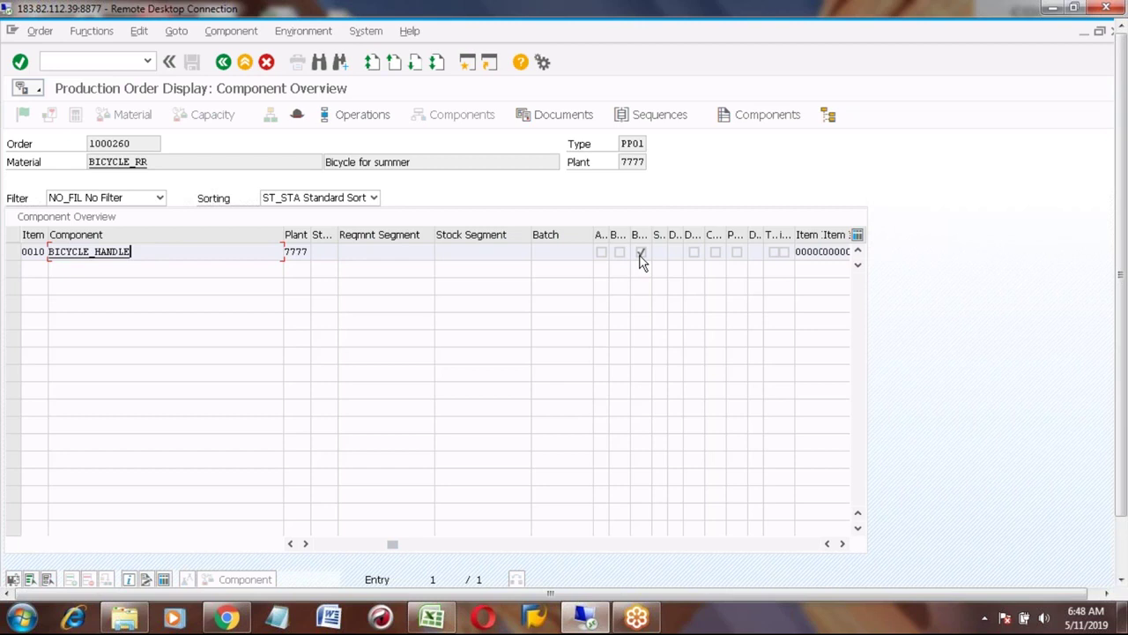
pyautogui.click(225, 64)
pyautogui.click(225, 63)
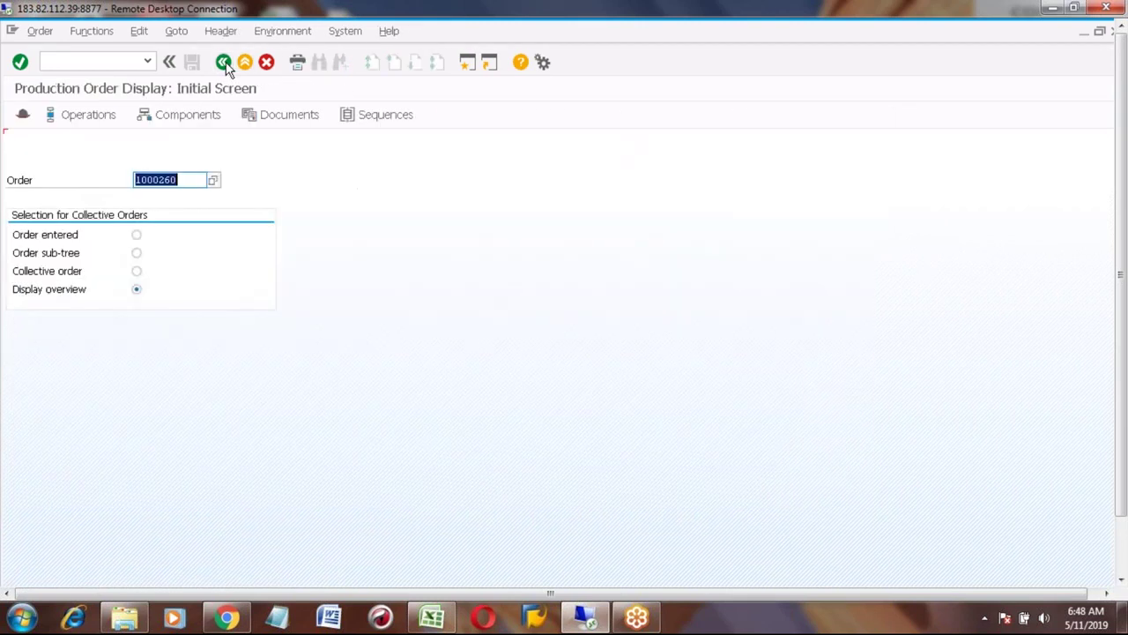
# Open the BICYCLE_RR order for changing, clear the backflush indicator of component BICYCLE_HANDLE, and save the order
pyautogui.click(40, 31)
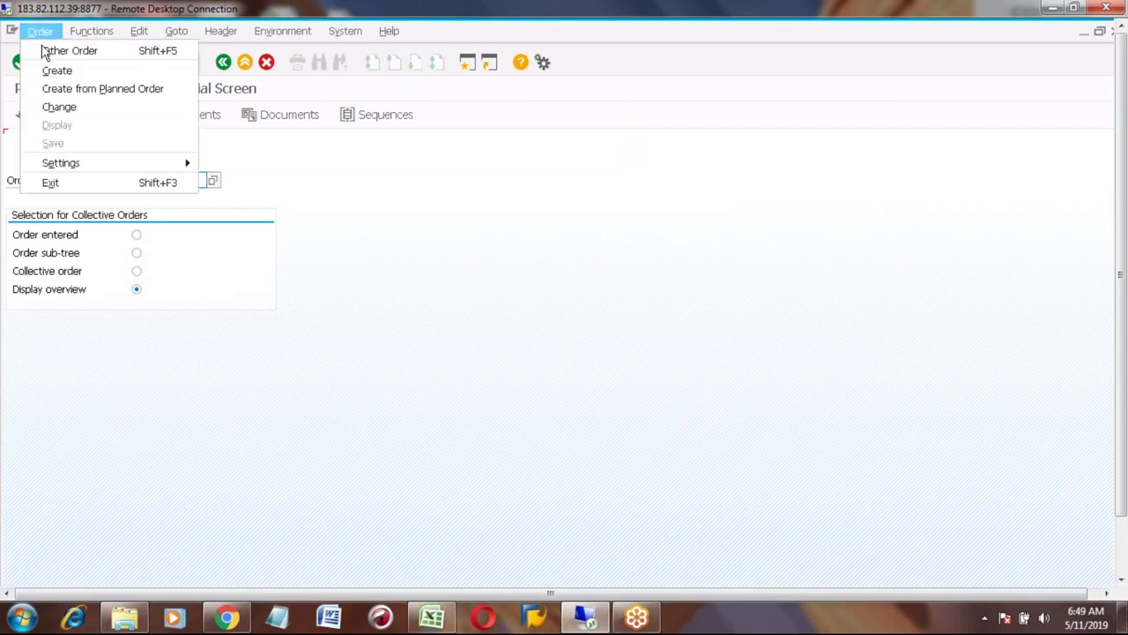
pyautogui.click(58, 106)
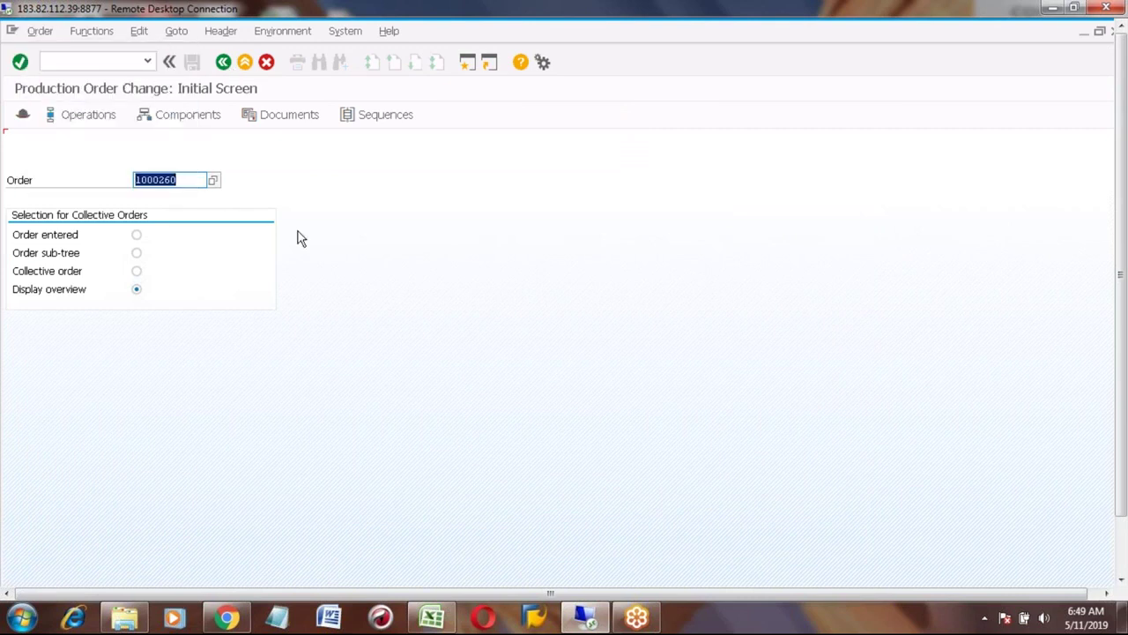
pyautogui.press('Return')
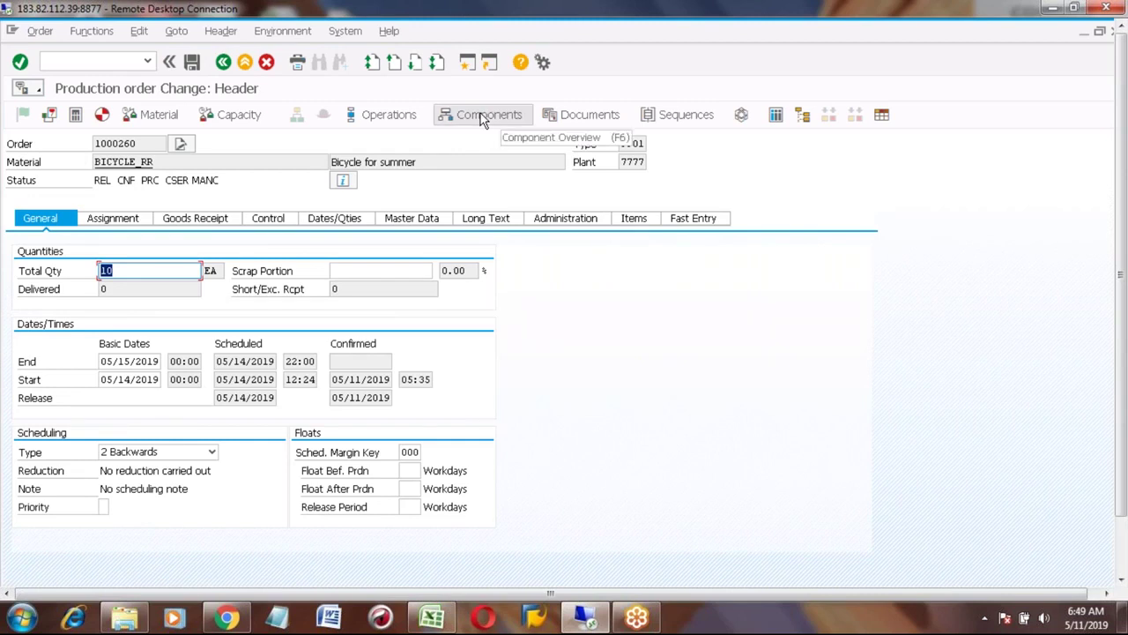
pyautogui.click(482, 117)
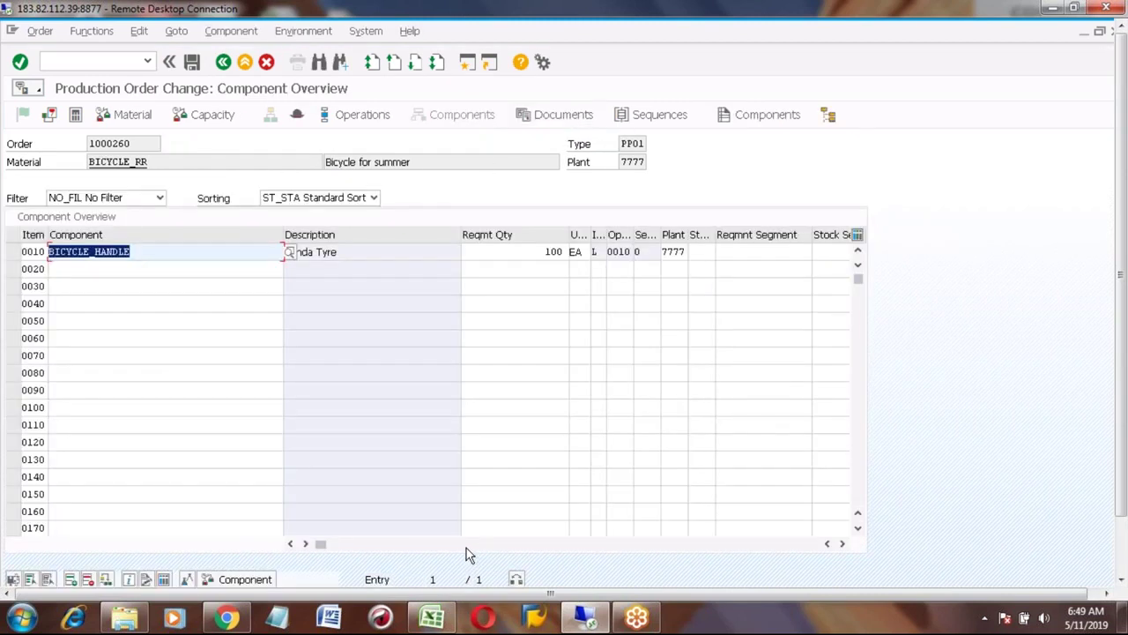
pyautogui.click(466, 544)
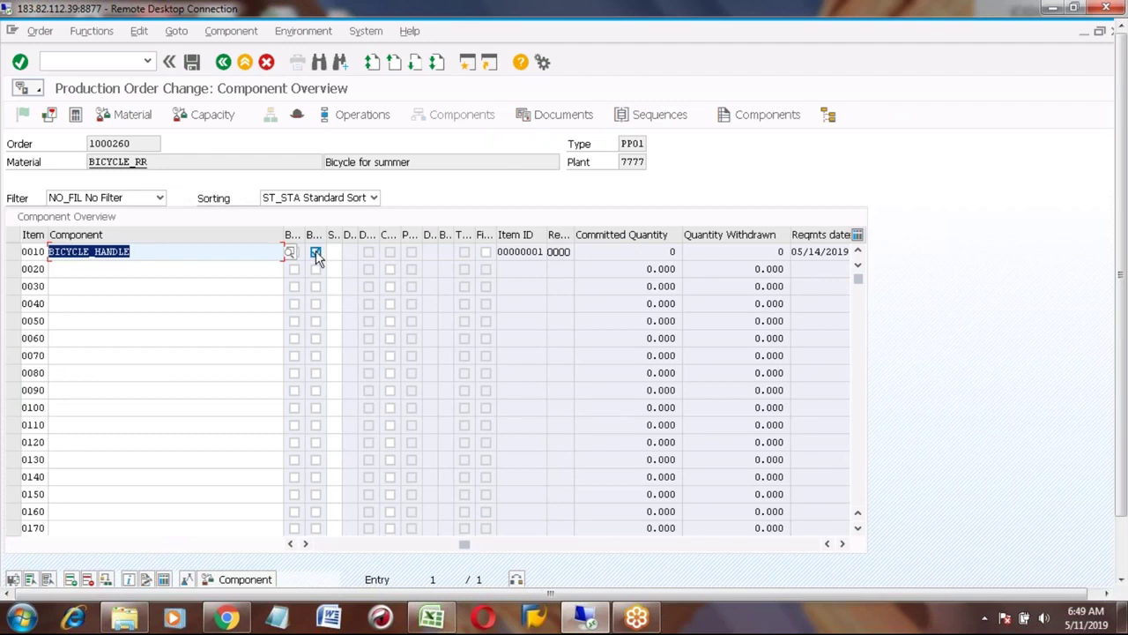
pyautogui.click(316, 251)
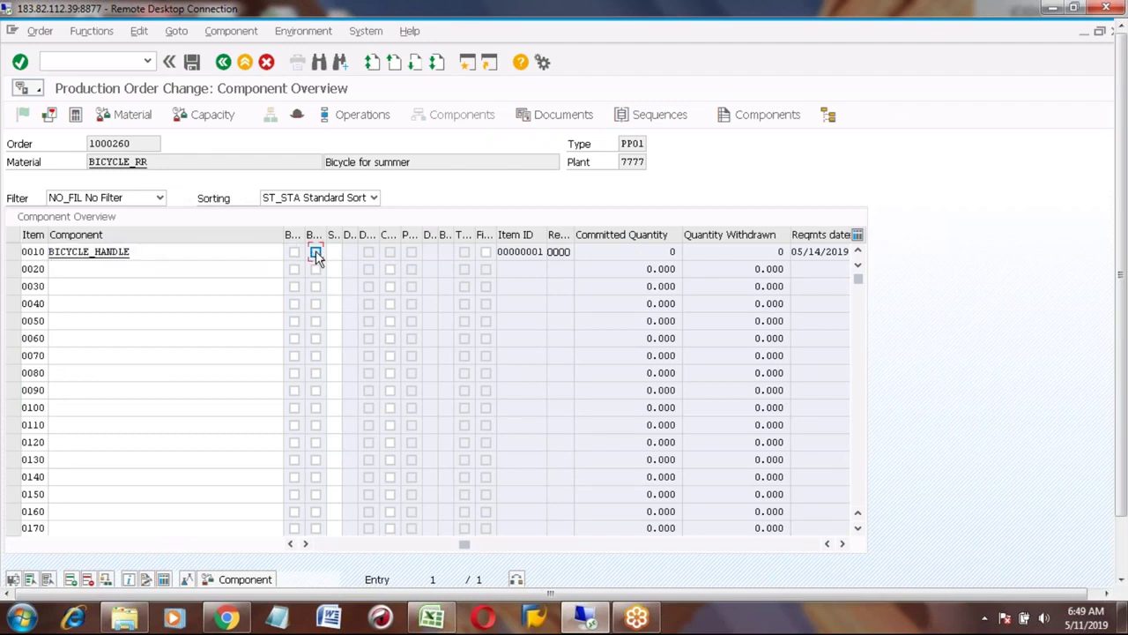
pyautogui.click(192, 63)
pyautogui.click(216, 384)
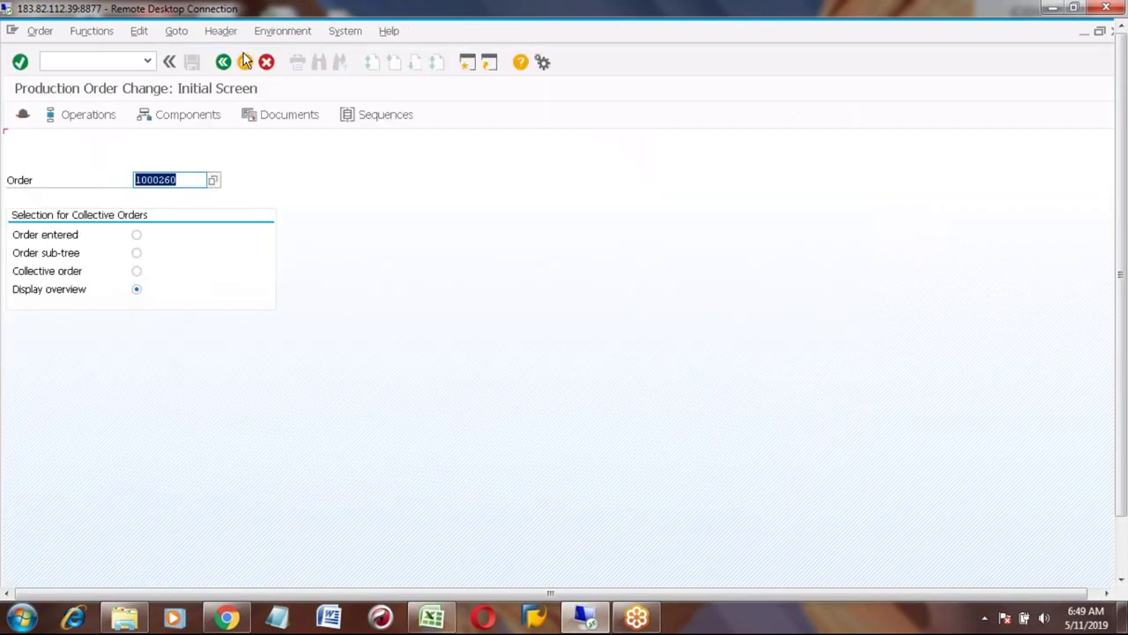
# Load the changed BICYCLE_RR order for A07 Goods Issue in MIGO, review its component item, and exit without saving
pyautogui.click(245, 60)
pyautogui.click(98, 60)
pyautogui.write('migo')
pyautogui.press('Return')
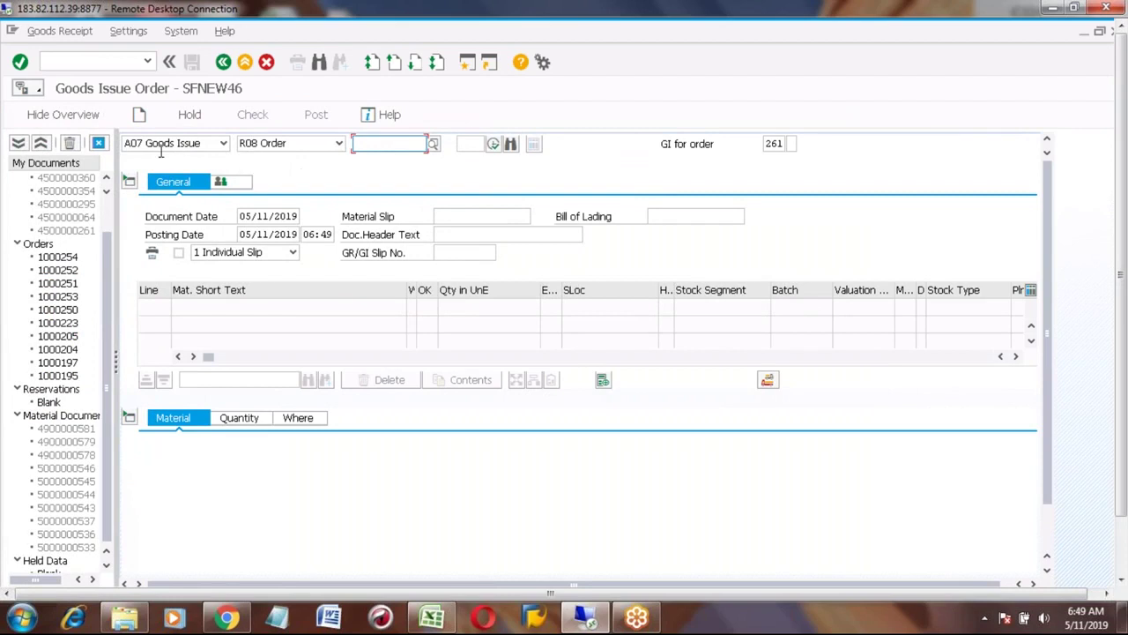
pyautogui.write('1000260')
pyautogui.click(493, 144)
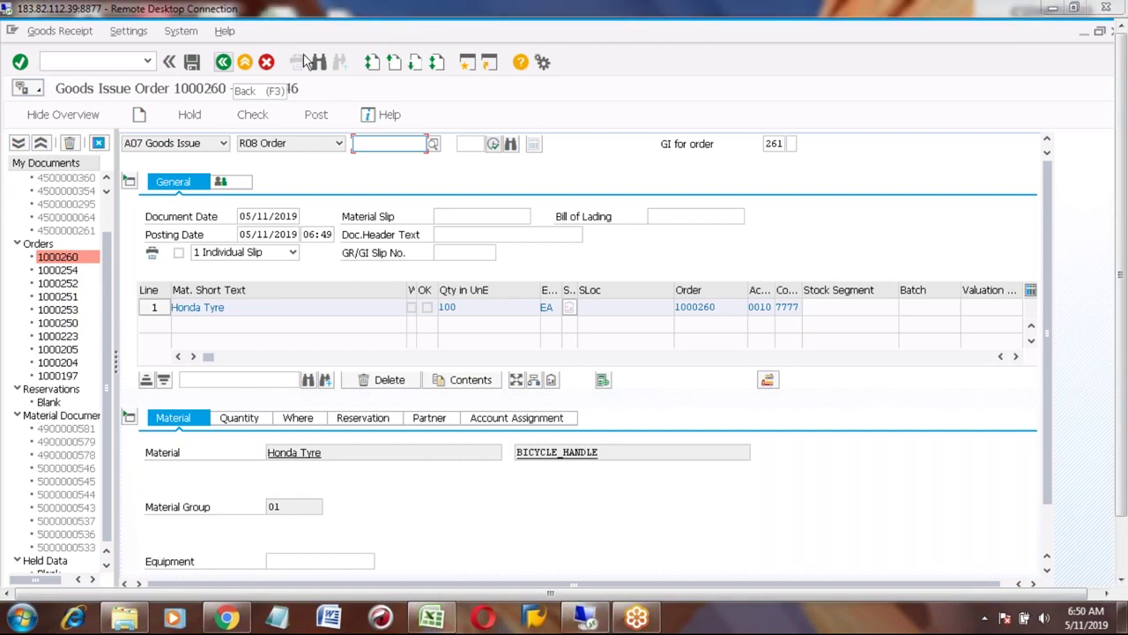
pyautogui.click(225, 63)
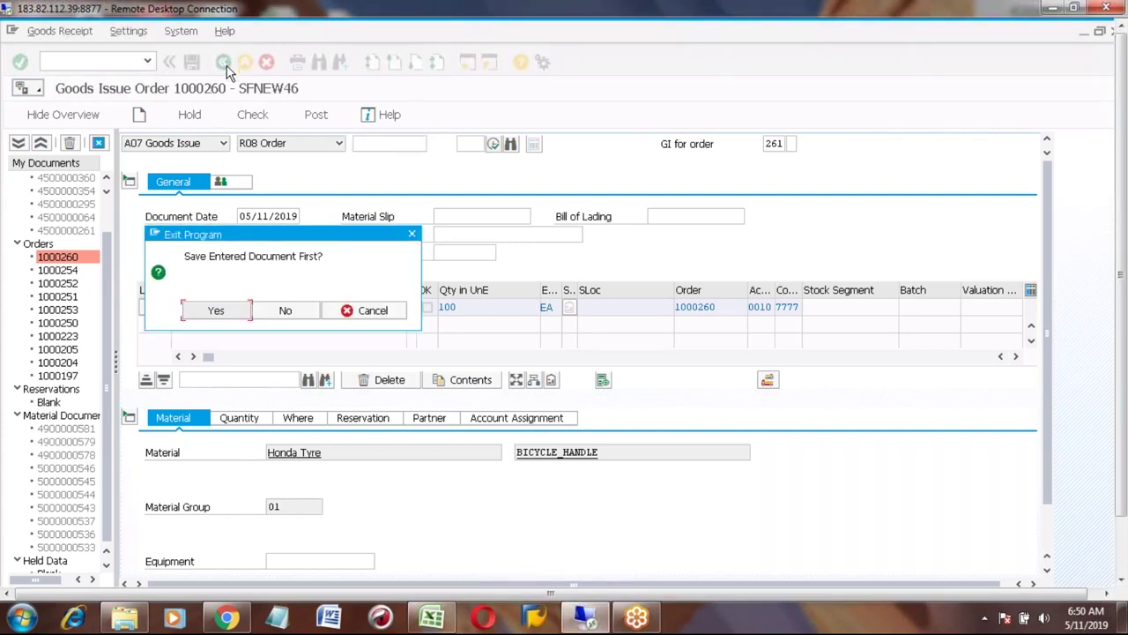
pyautogui.click(284, 310)
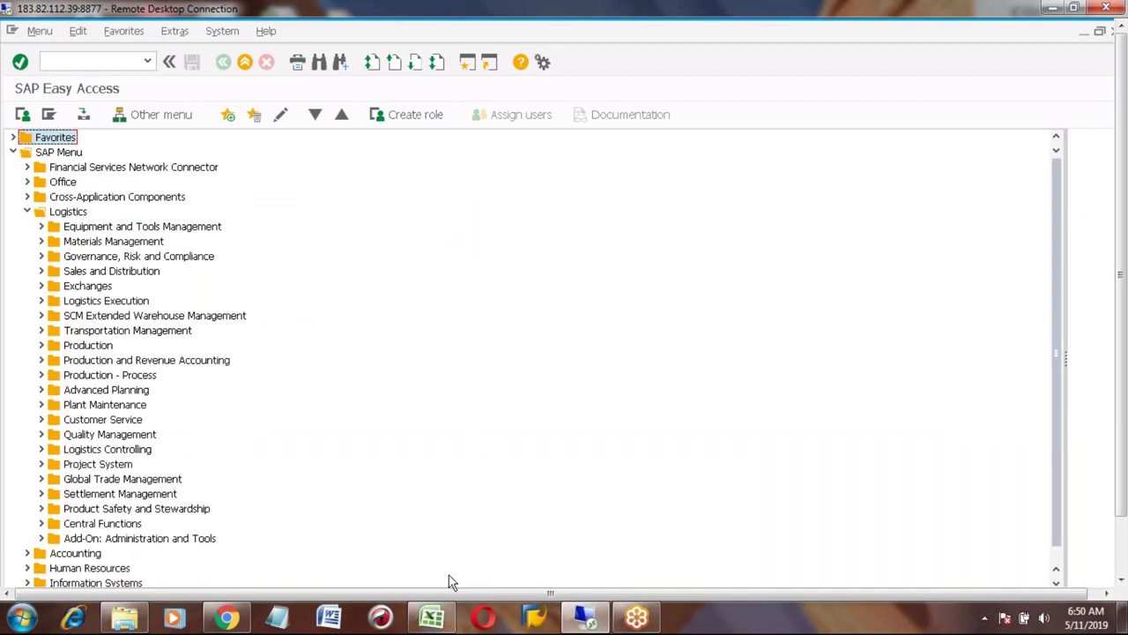
# Switch to the planning notes workbook in Excel, maximize it, and select cell A725 beside Long Term Planning
pyautogui.click(432, 617)
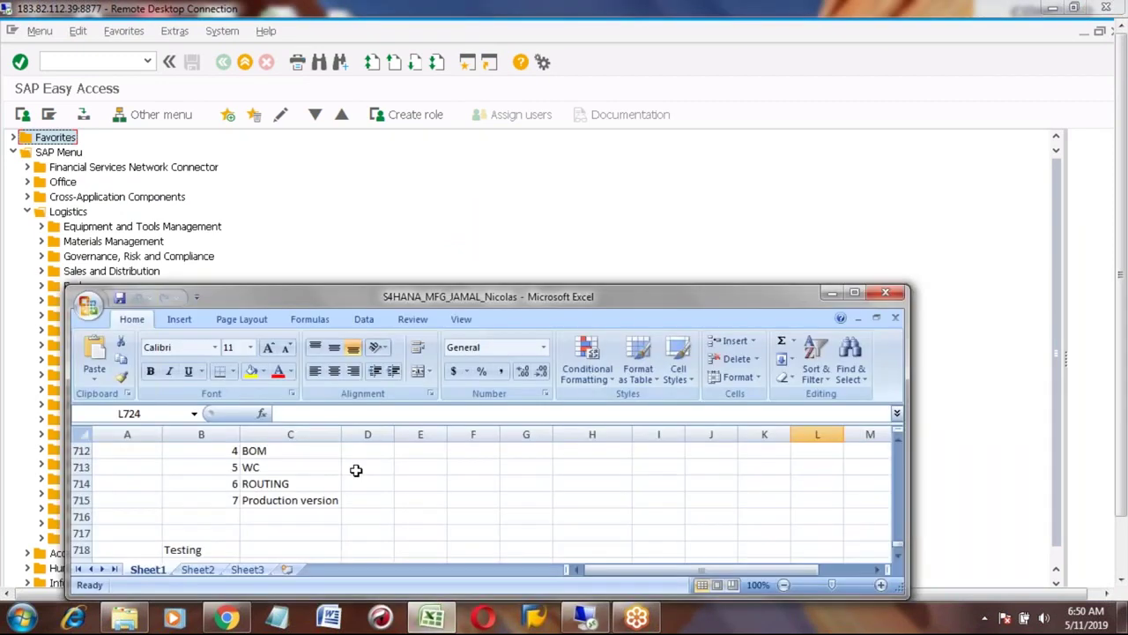
pyautogui.click(855, 294)
pyautogui.click(102, 494)
pyautogui.press('Up')
pyautogui.press('Up')
pyautogui.press('Up')
pyautogui.press('Up')
pyautogui.press('Up')
pyautogui.press('Up')
pyautogui.press('Up')
pyautogui.press('Left')
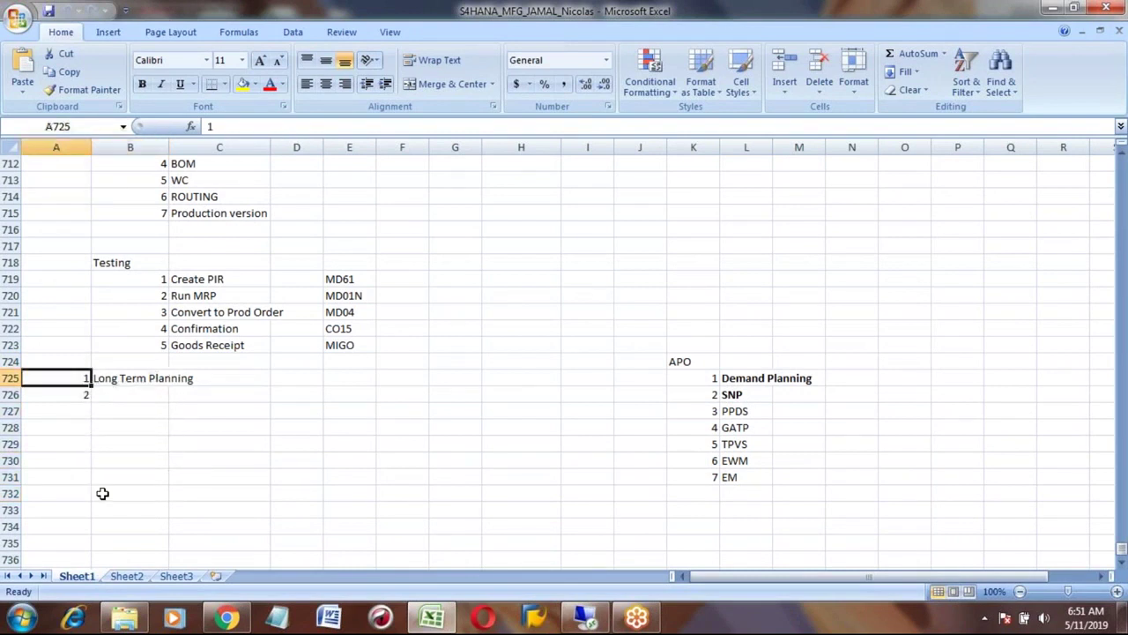
# Copy the numbered Long Term Planning entry in A725:B725 to row 734, starting in column A
pyautogui.hotkey('shift', 'Right')
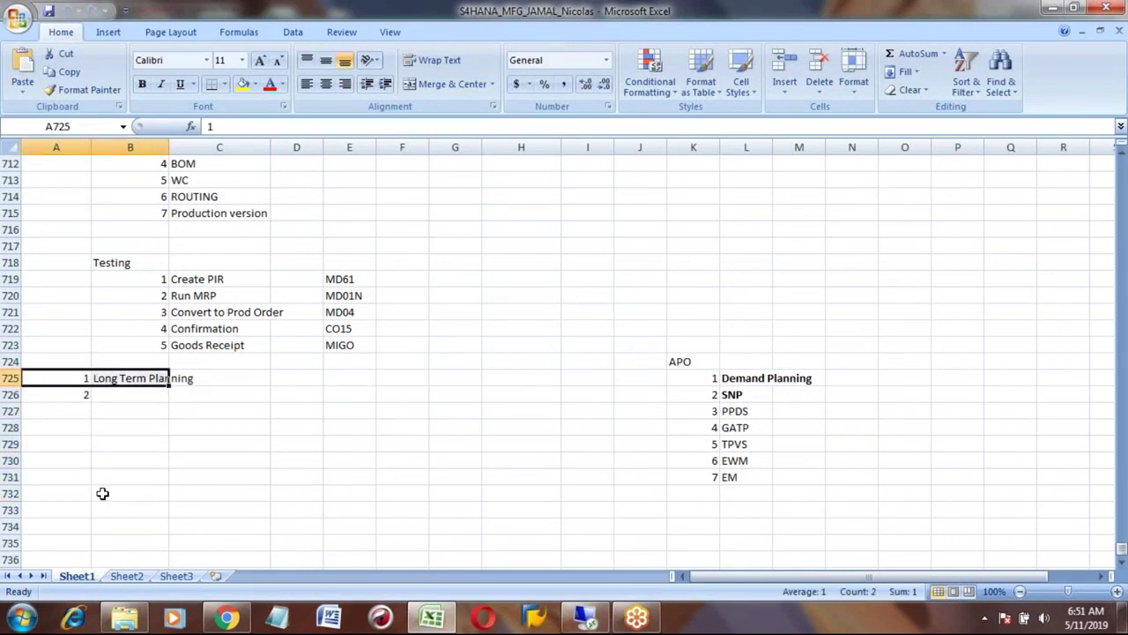
pyautogui.hotkey('ctrl', 'c')
pyautogui.press('Down')
pyautogui.press('Down')
pyautogui.press('Down')
pyautogui.press('Down')
pyautogui.press('Down')
pyautogui.press('Down')
pyautogui.press('Down')
pyautogui.press('Down')
pyautogui.press('Down')
pyautogui.press('Down')
pyautogui.press('Down')
pyautogui.press('Down')
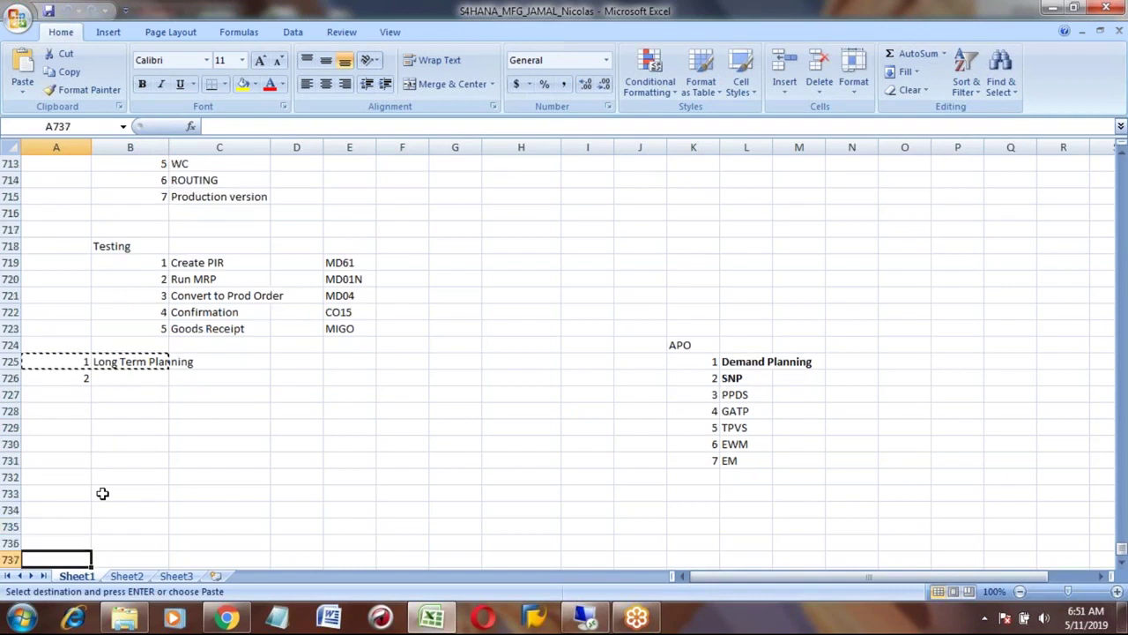
pyautogui.press('Down')
pyautogui.press('Down')
pyautogui.press('Down')
pyautogui.press('Down')
pyautogui.press('Down')
pyautogui.press('Down')
pyautogui.press('Down')
pyautogui.press('Down')
pyautogui.press('Up')
pyautogui.press('Up')
pyautogui.press('Up')
pyautogui.press('Up')
pyautogui.press('Up')
pyautogui.press('Up')
pyautogui.press('Up')
pyautogui.press('Up')
pyautogui.press('Up')
pyautogui.press('Up')
pyautogui.press('Up')
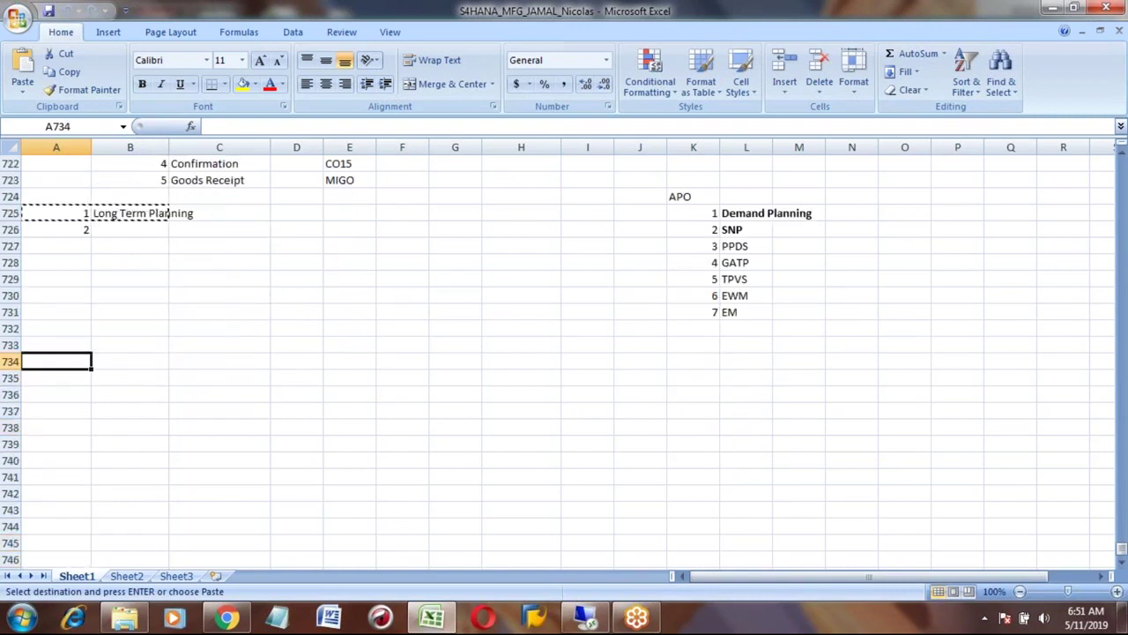
pyautogui.hotkey('ctrl', 'v')
# Format the Long Term Planning heading in B734 with yellow fill and bold, and replace the number in A734 with the date 5/11
pyautogui.press('Right')
pyautogui.press('Right')
pyautogui.press('Left')
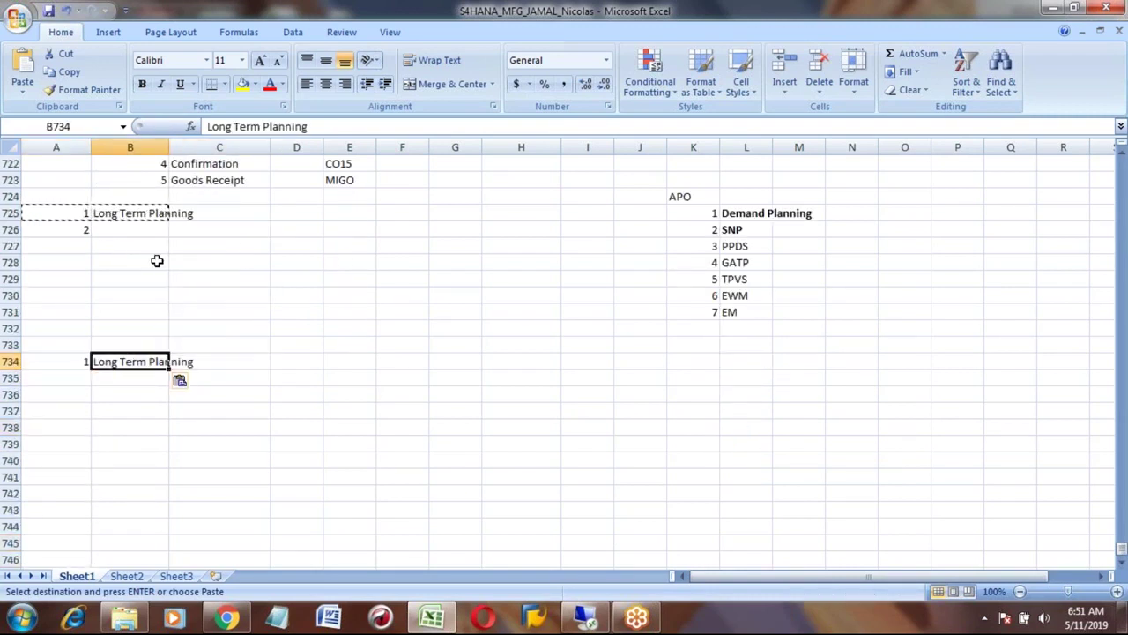
pyautogui.click(242, 84)
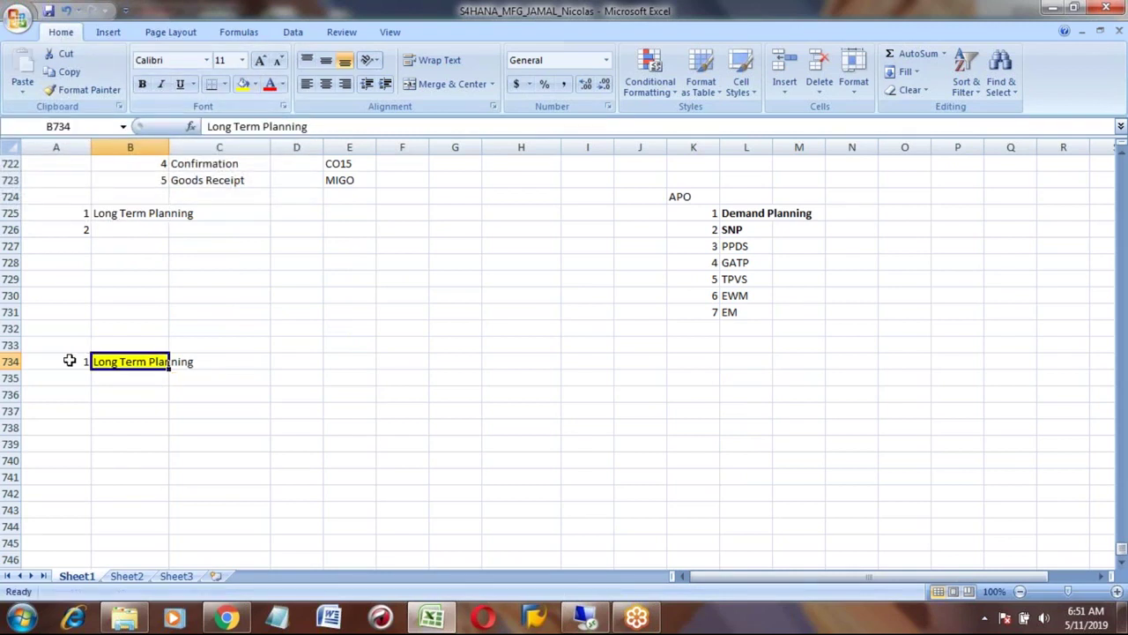
pyautogui.click(68, 360)
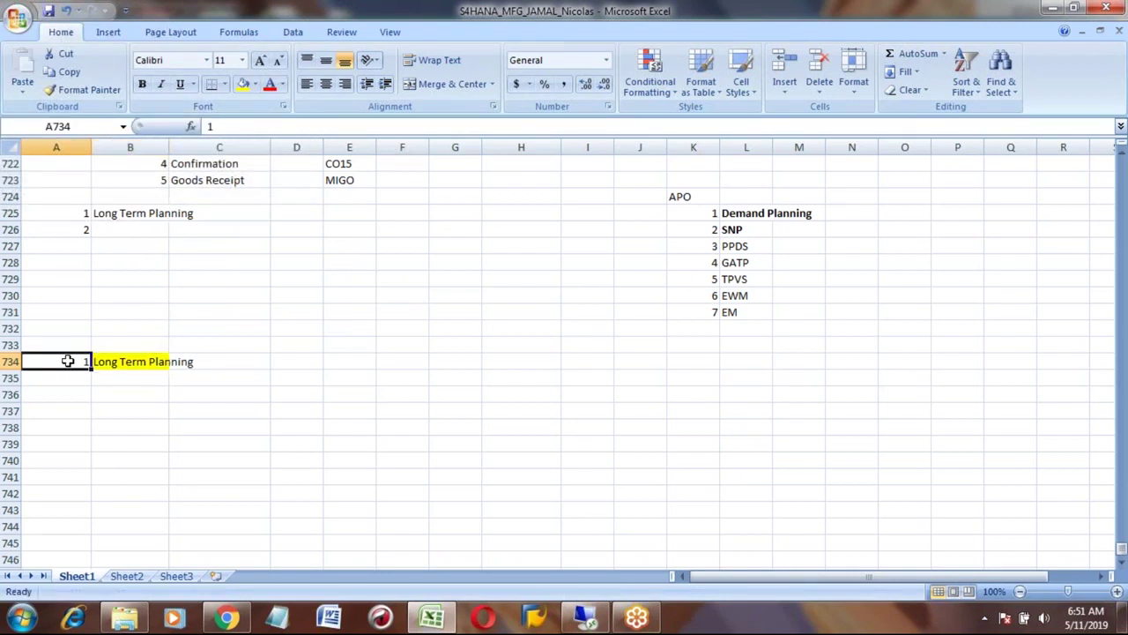
pyautogui.write('5/11')
pyautogui.press('Return')
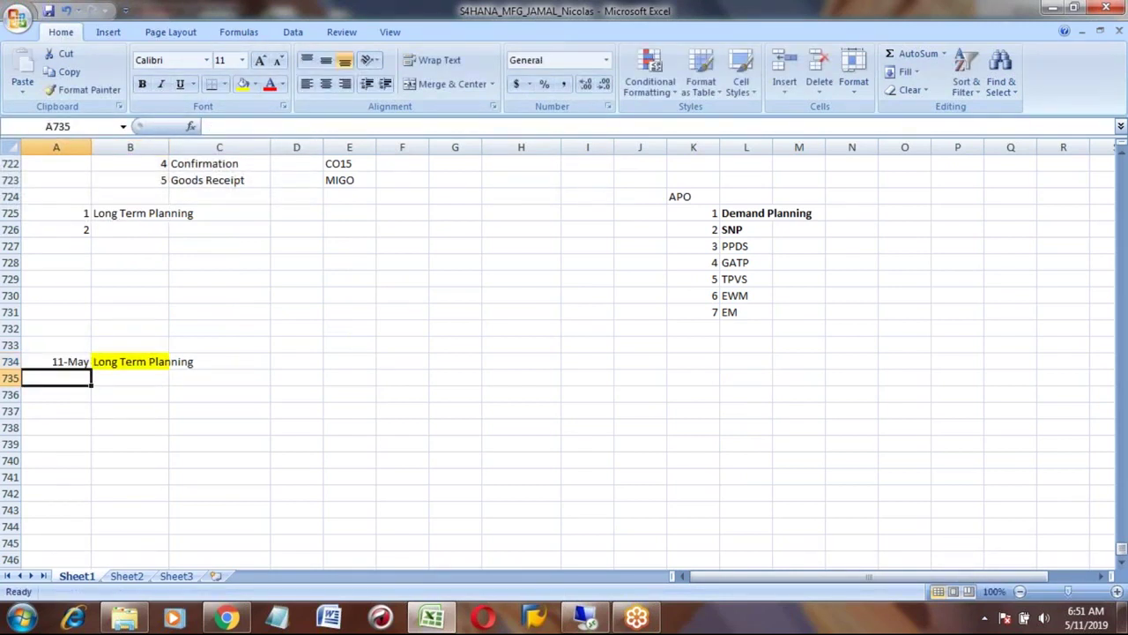
pyautogui.click(130, 361)
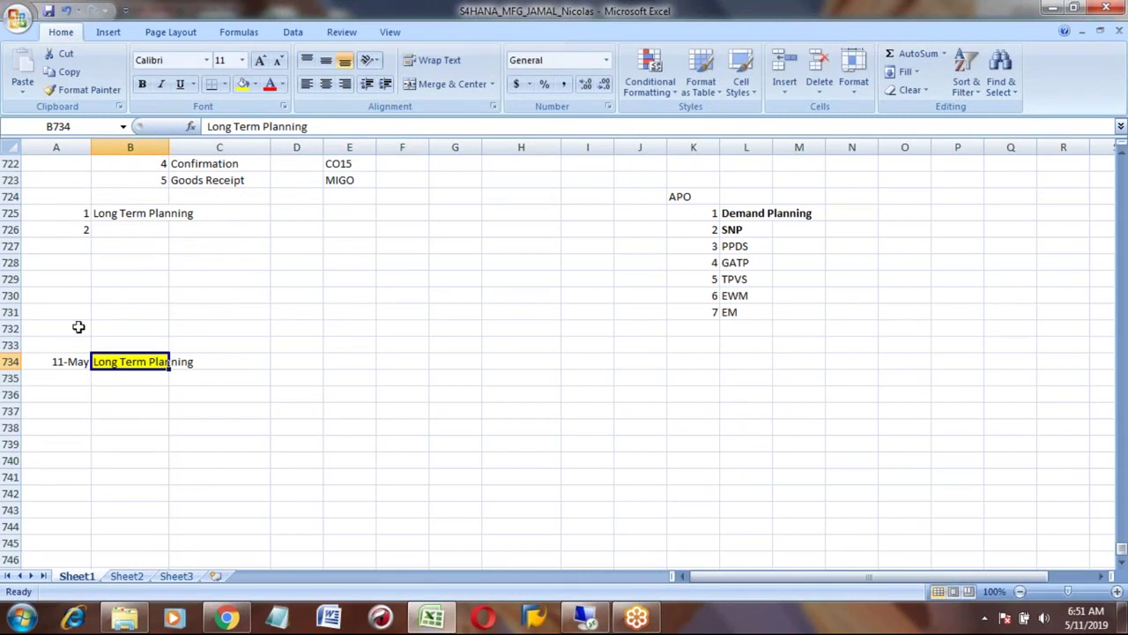
pyautogui.click(142, 85)
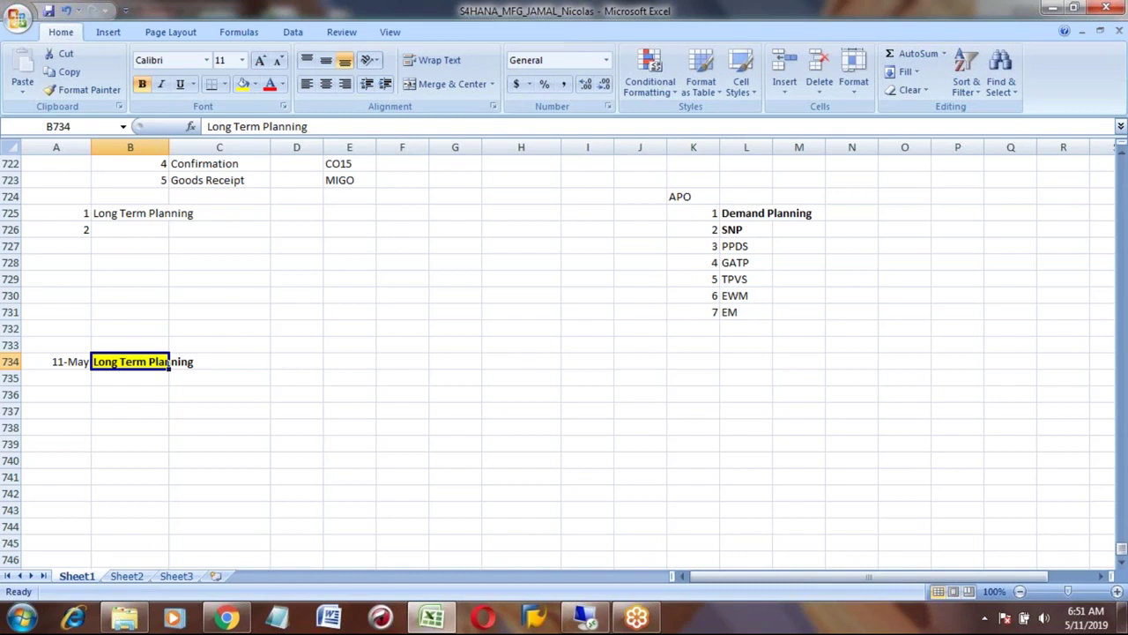
# Enter item number 1 in B736 and Raw Material beside it in C736
pyautogui.press('Down')
pyautogui.press('Down')
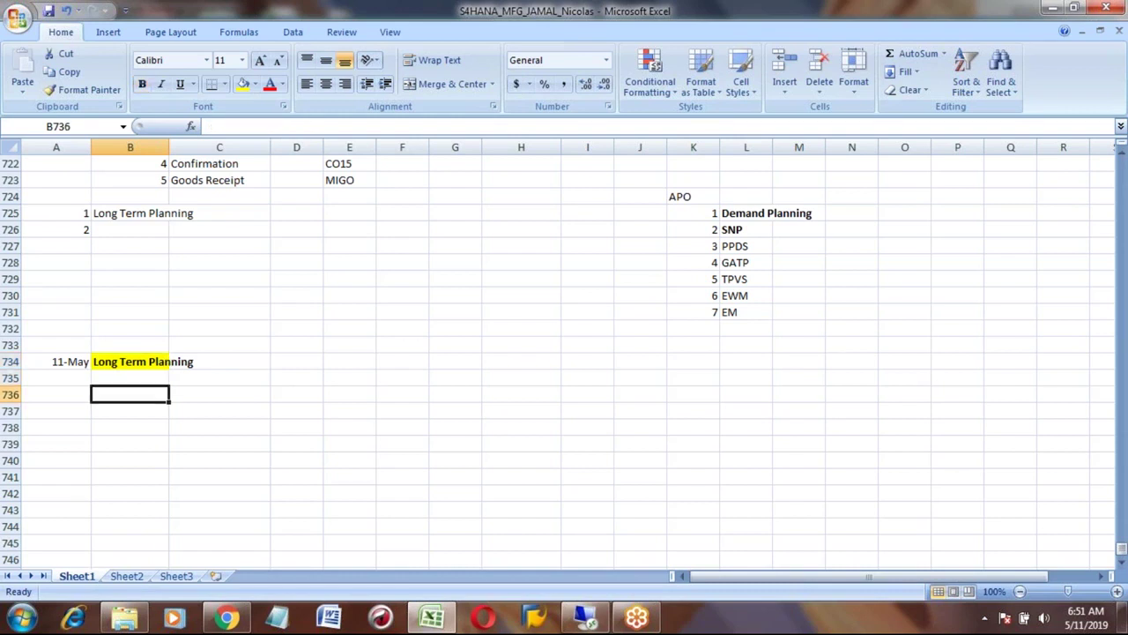
pyautogui.write('1')
pyautogui.press('Tab')
pyautogui.write('R')
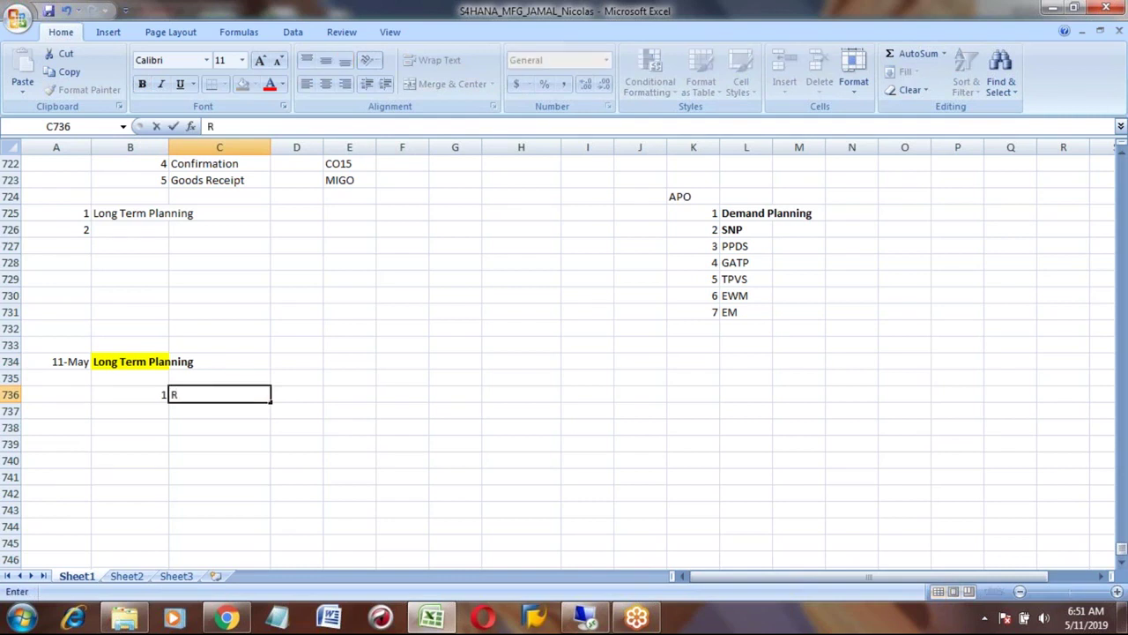
pyautogui.write('aw Material')
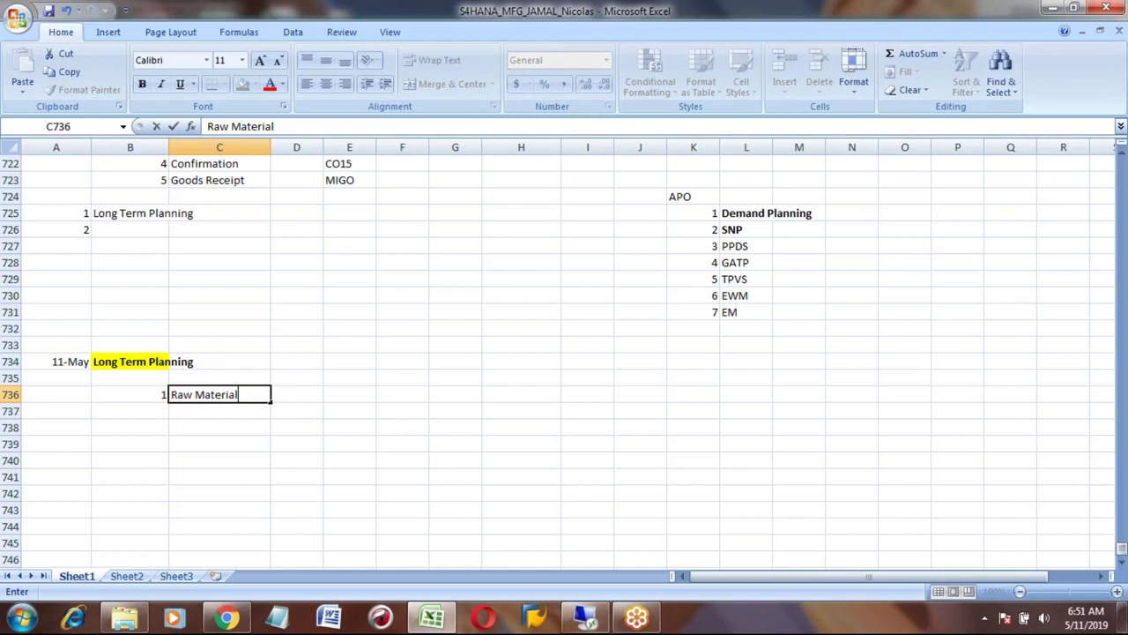
pyautogui.press('Return')
# Enter Honda Car as the example in D734, in the Long Term Planning heading row
pyautogui.press('Up')
pyautogui.press('Up')
pyautogui.press('Up')
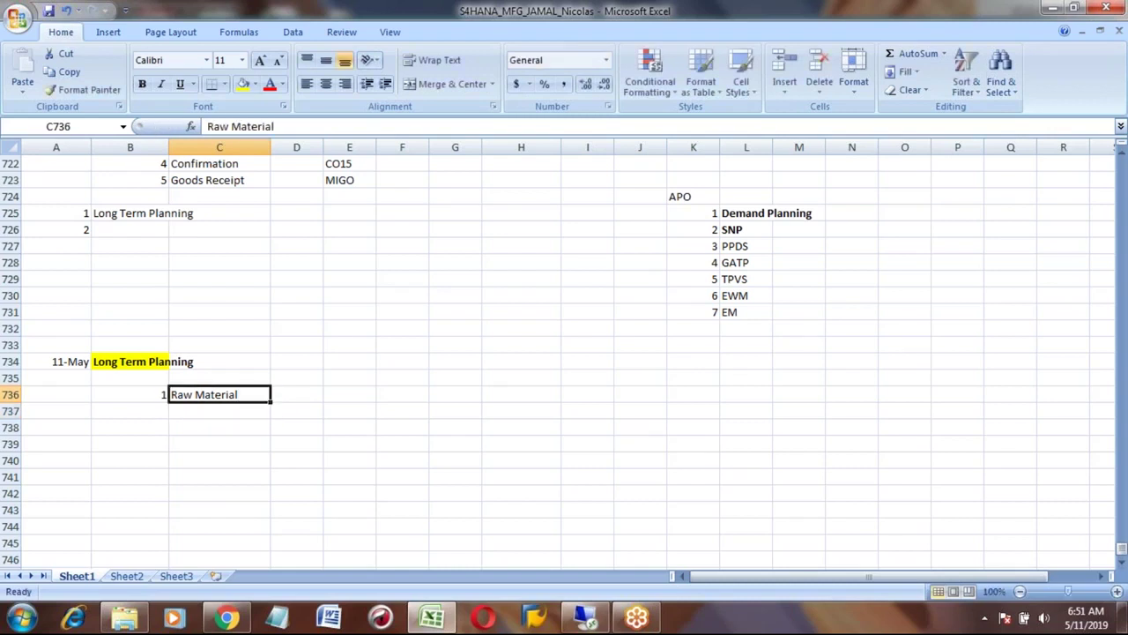
pyautogui.press('Right')
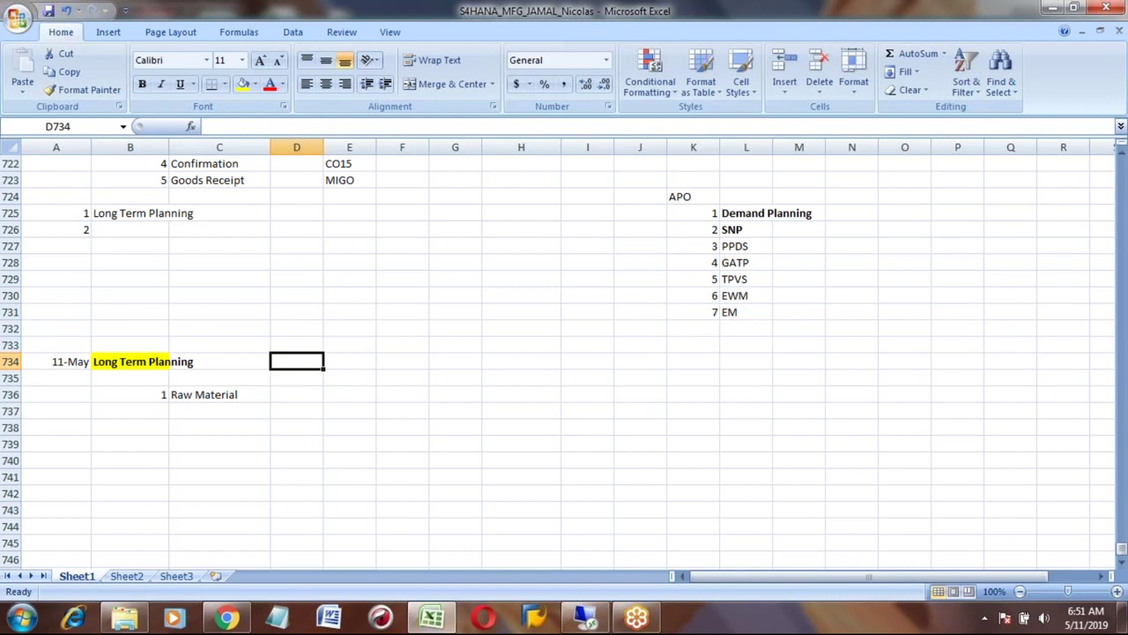
pyautogui.write('Ho')
pyautogui.press('BackSpace')
pyautogui.write('onda')
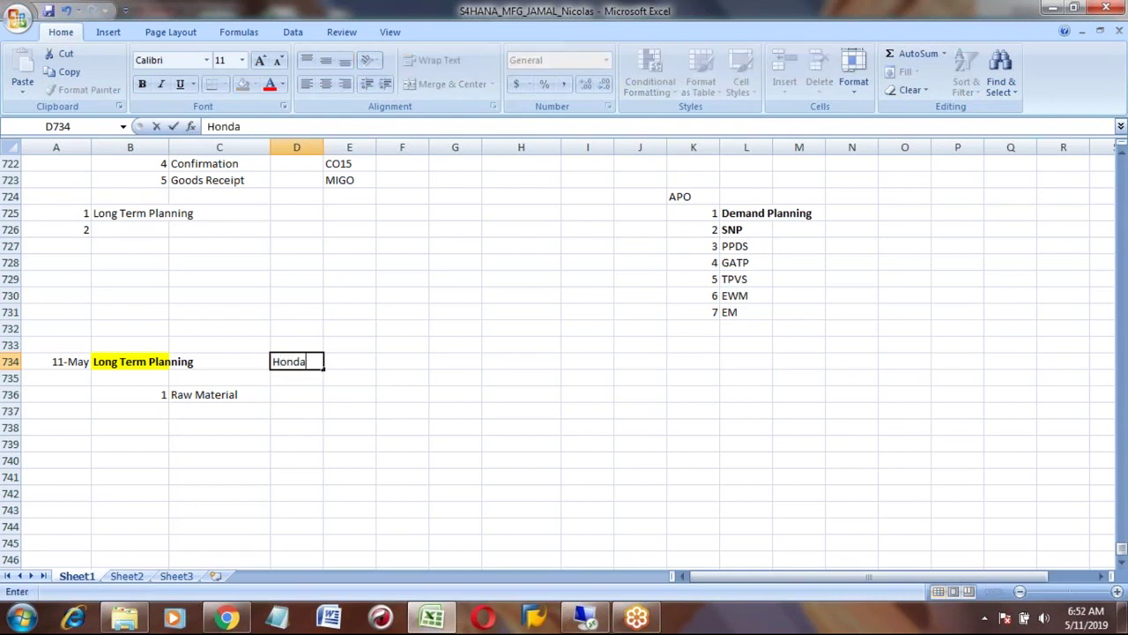
pyautogui.write(' Car')
pyautogui.press('Return')
pyautogui.click(296, 361)
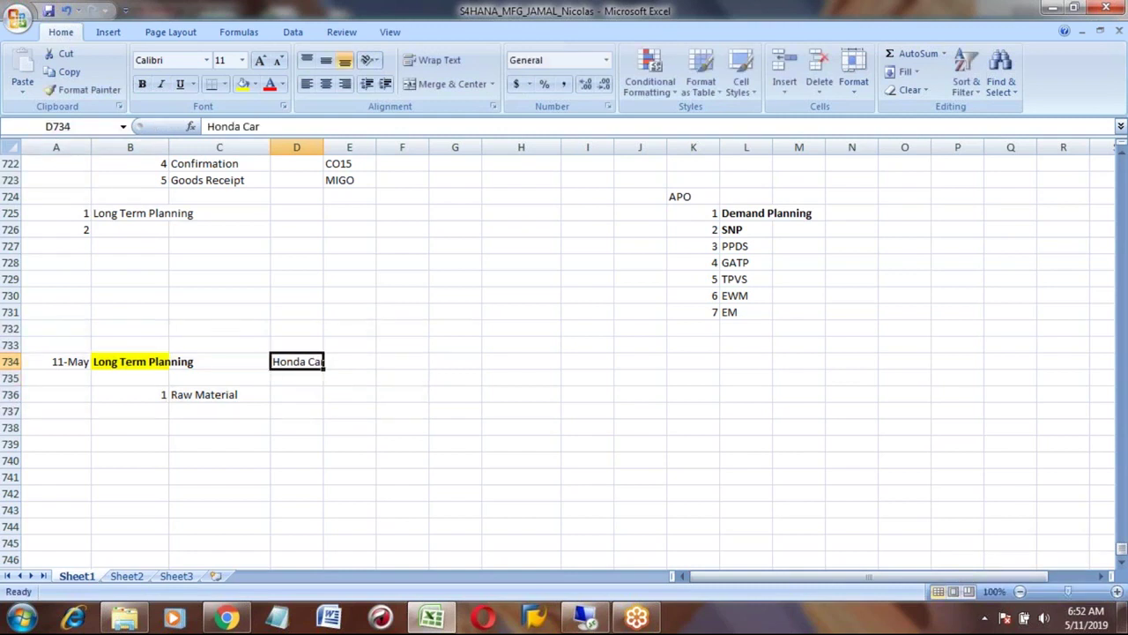
# Enter Engine in F735 and its origin Japan in G735
pyautogui.press('Right')
pyautogui.press('Right')
pyautogui.press('Down')
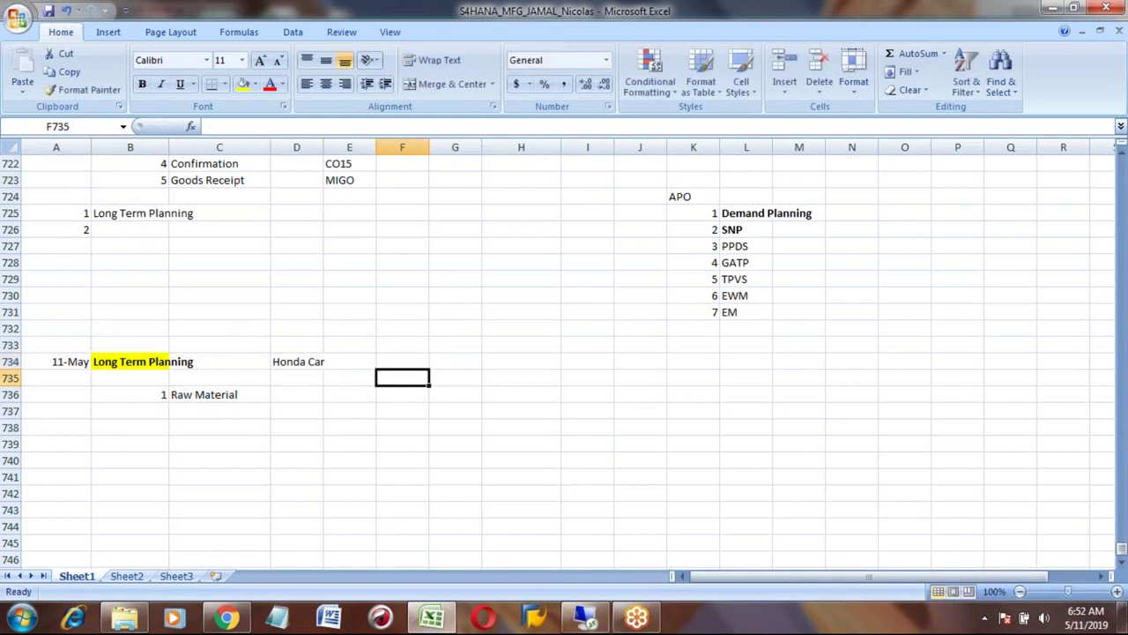
pyautogui.write('Engine')
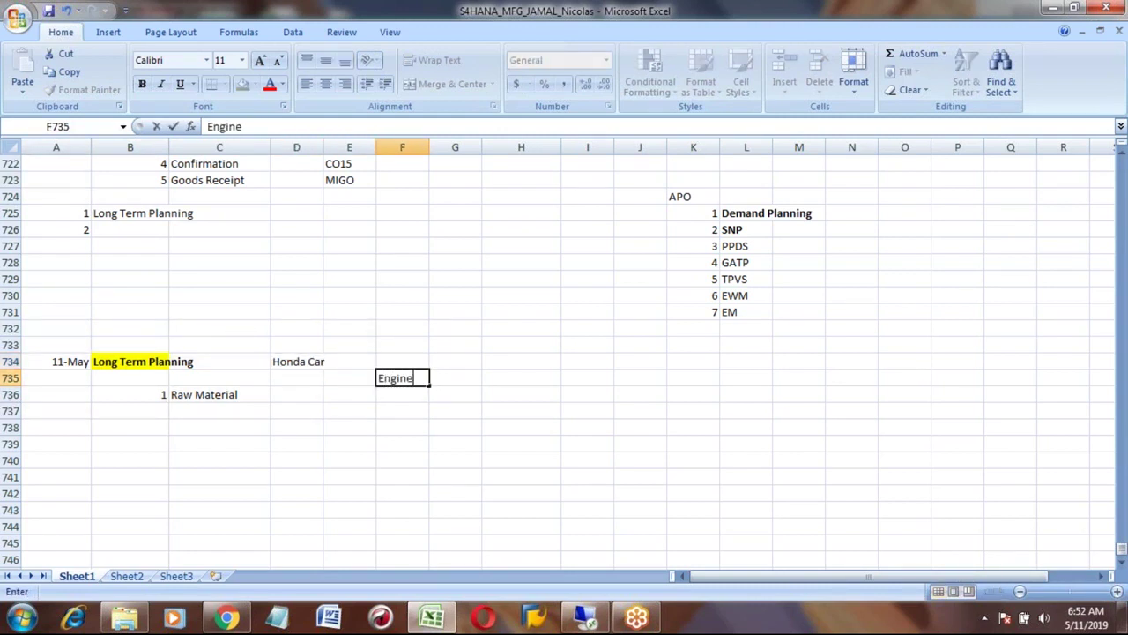
pyautogui.press('Tab')
pyautogui.write('Japan')
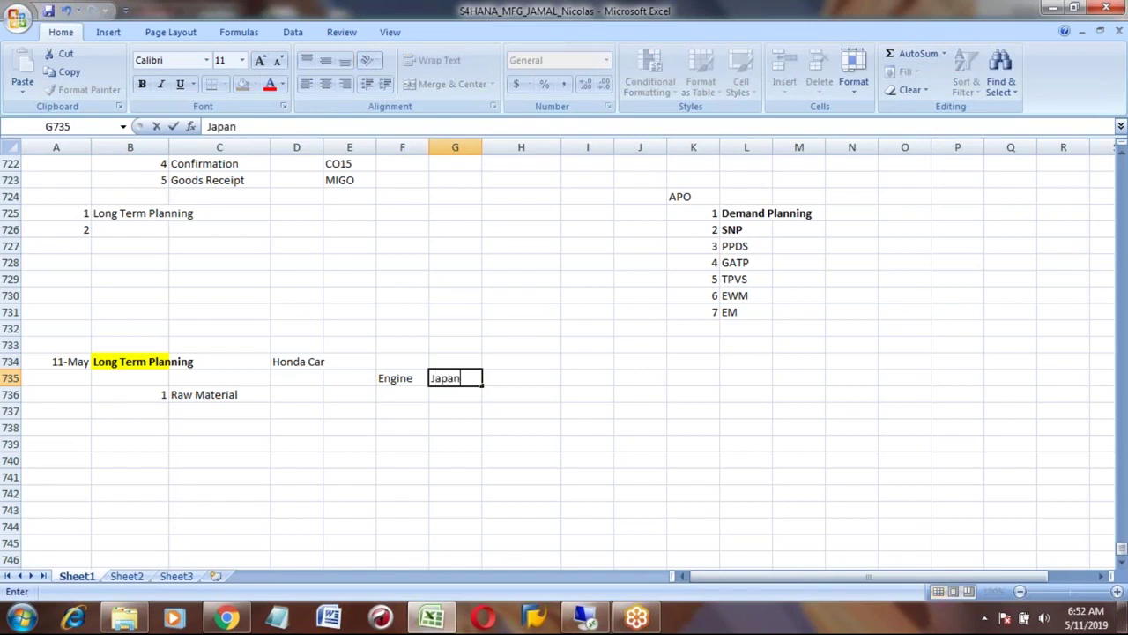
pyautogui.press('Down')
pyautogui.press('Left')
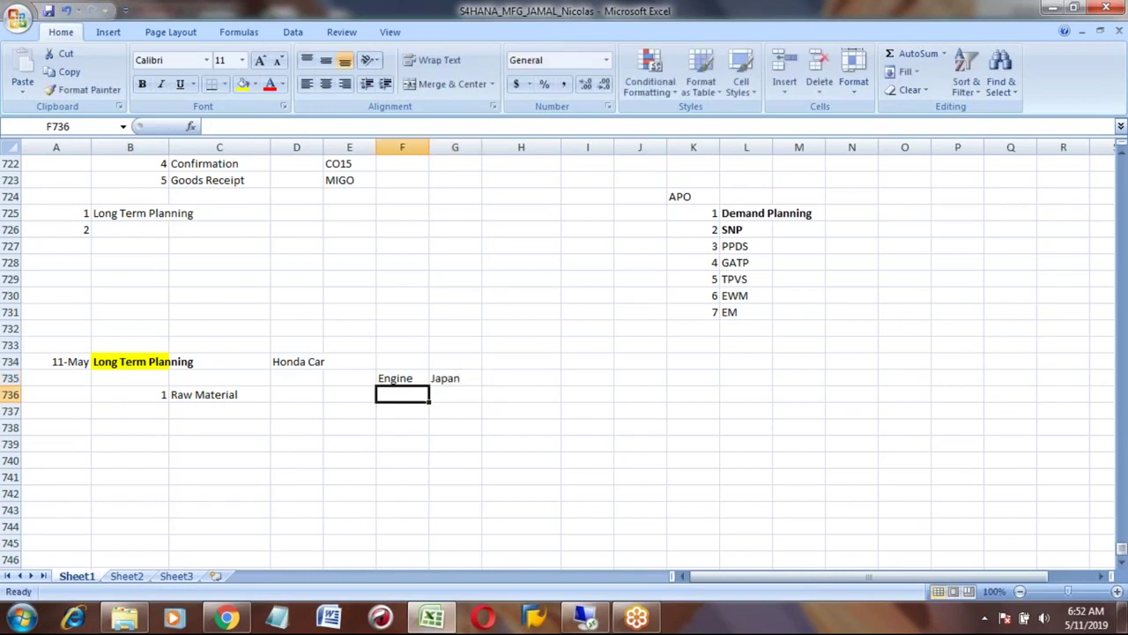
# Enter Assembling in F734 and its location USA in G734, above the Engine row
pyautogui.press('Up')
pyautogui.press('Up')
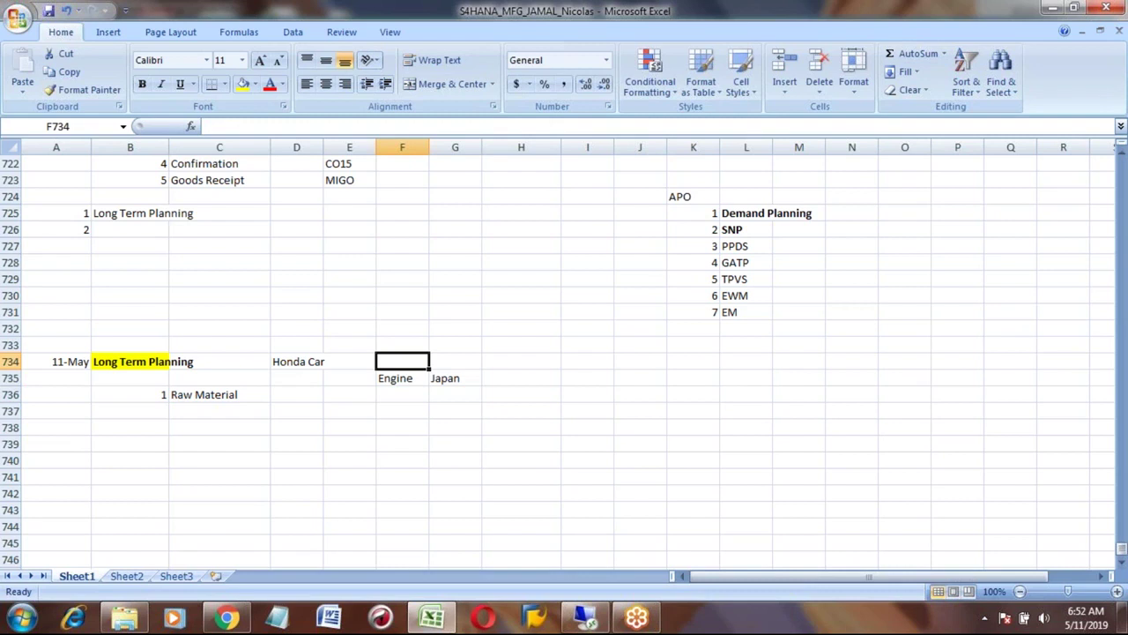
pyautogui.write('Assem')
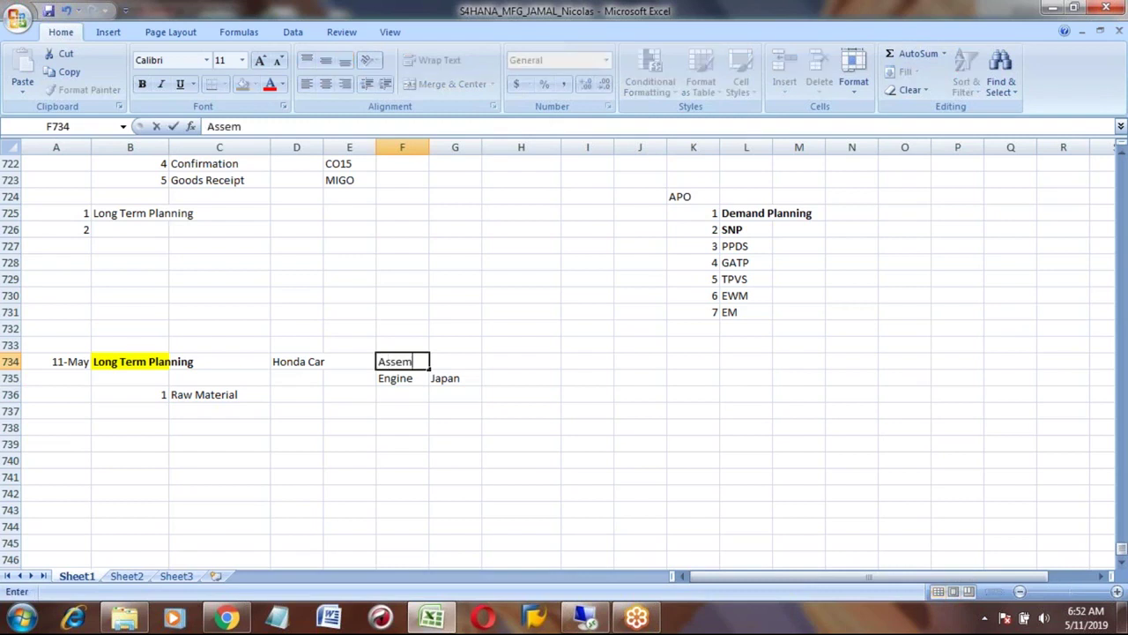
pyautogui.write('bling')
pyautogui.press('Right')
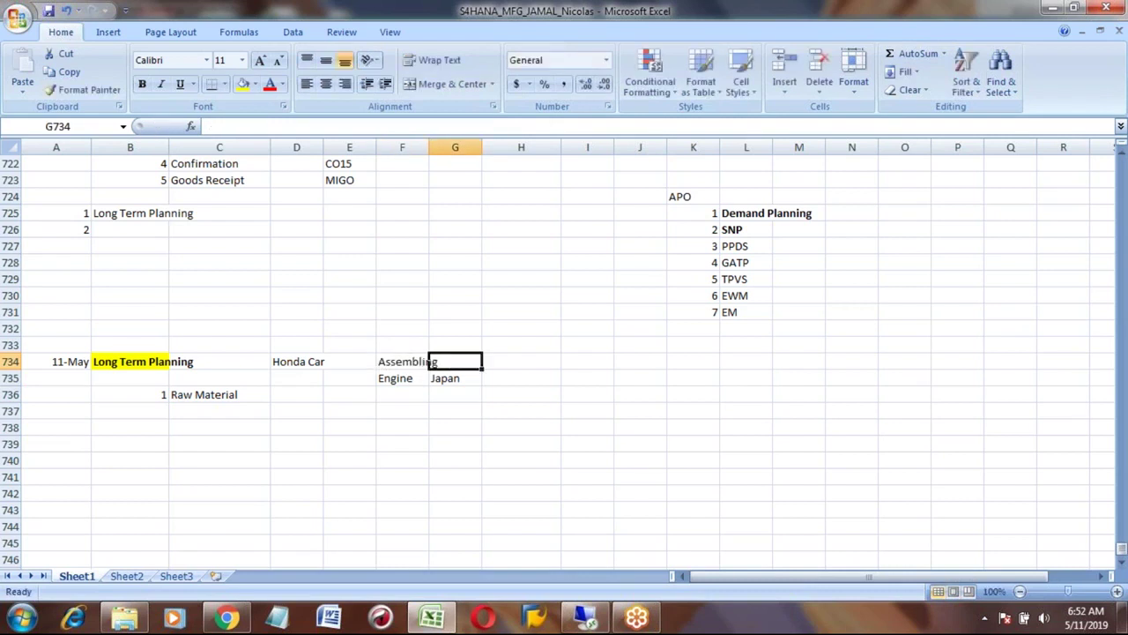
pyautogui.write('USA')
pyautogui.press('Return')
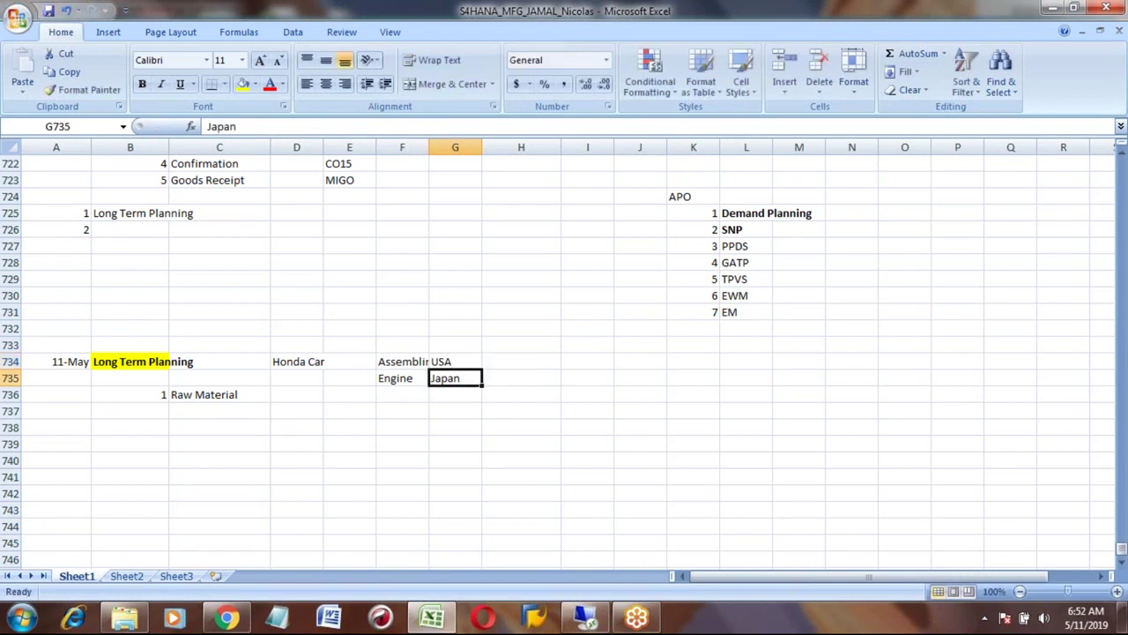
# Enter Transport in F737 with a duration of 2 Week in G737
pyautogui.press('Left')
pyautogui.click(455, 378)
pyautogui.click(402, 378)
pyautogui.click(455, 378)
pyautogui.press('Down')
pyautogui.press('Down')
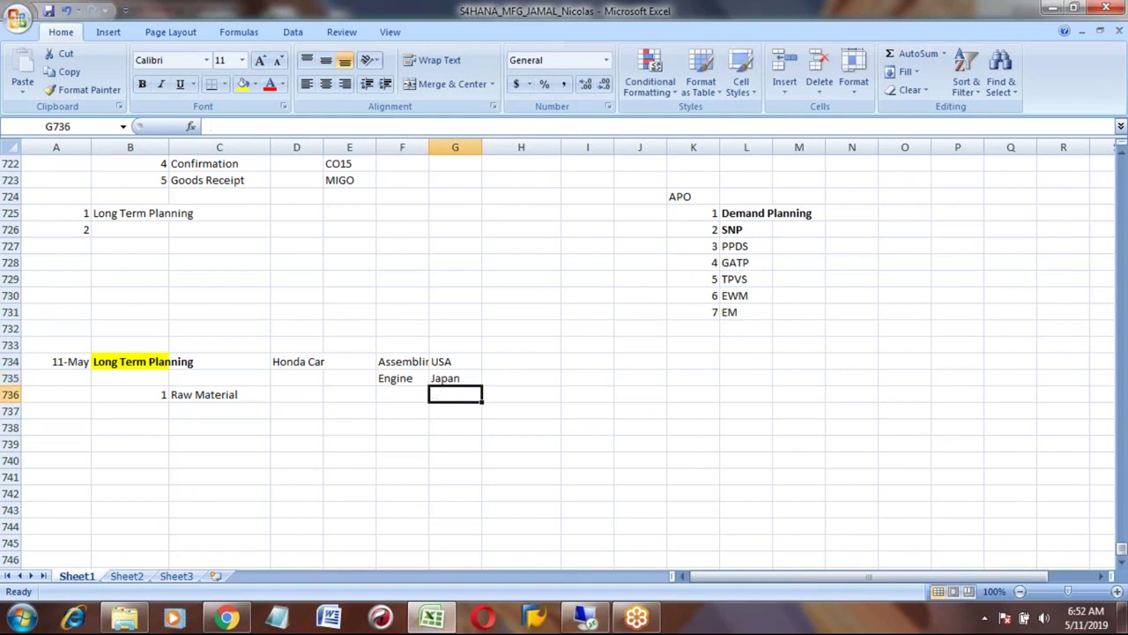
pyautogui.press('Left')
pyautogui.write('Transf')
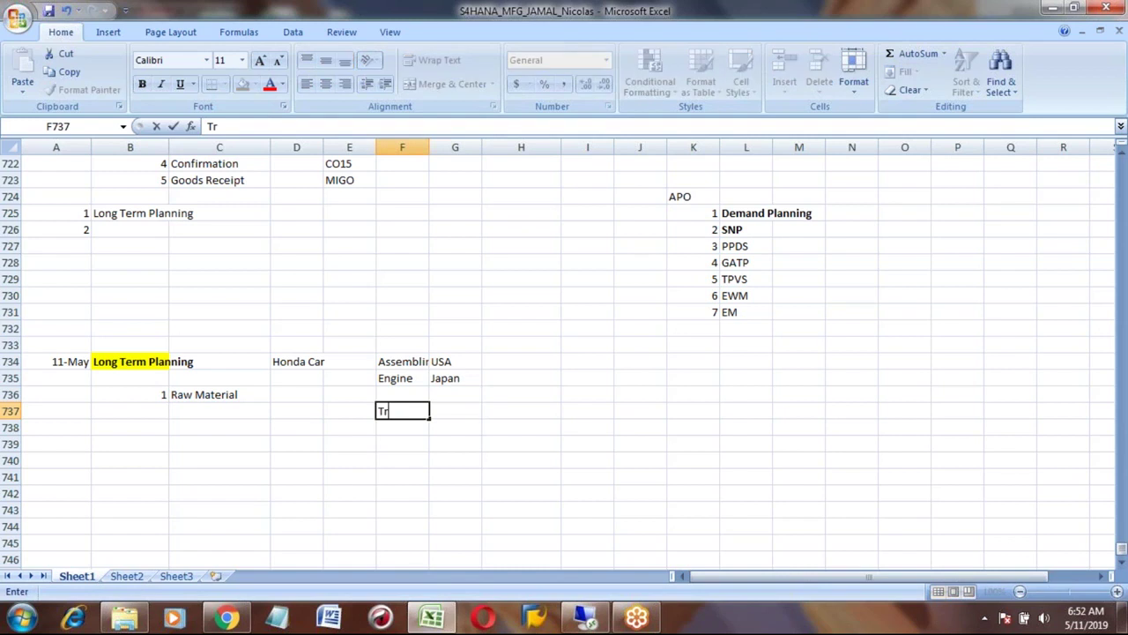
pyautogui.press('BackSpace')
pyautogui.write('port')
pyautogui.press('Right')
pyautogui.write('2 Week')
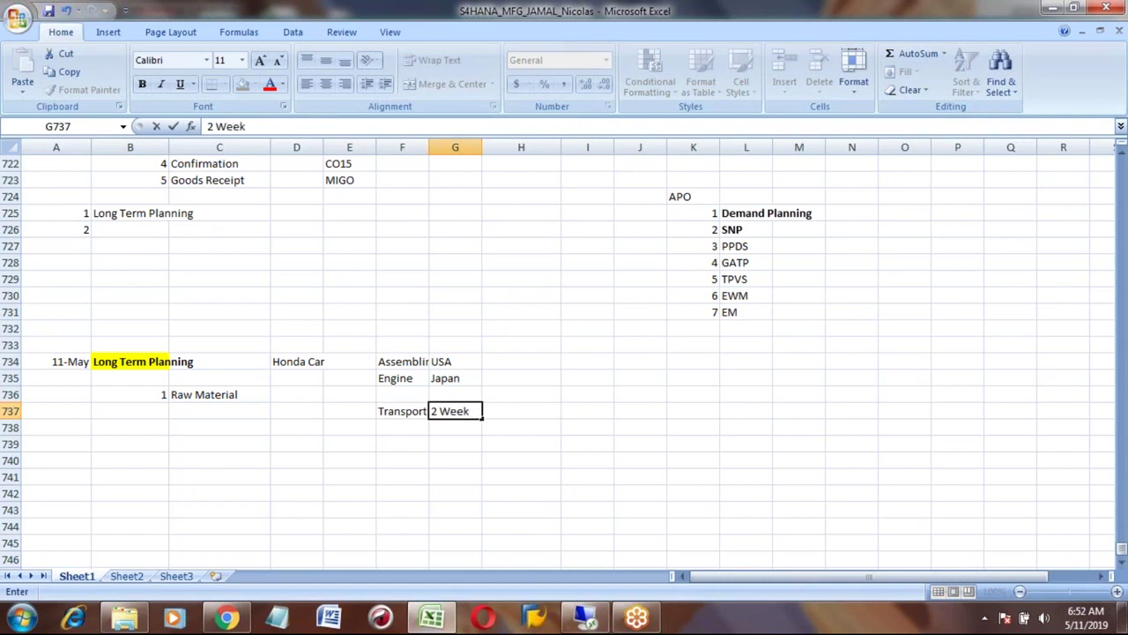
pyautogui.press('Return')
# Enter Production in F738 with a duration of 2 Week in G738
pyautogui.press('Left')
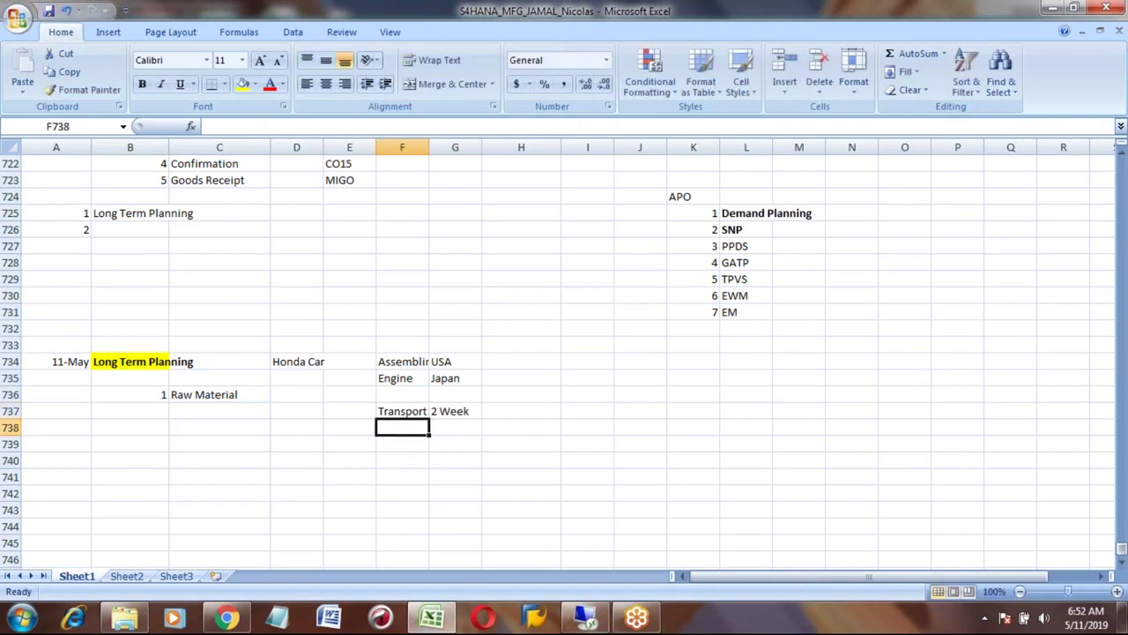
pyautogui.press('Up')
pyautogui.press('Up')
pyautogui.press('Up')
pyautogui.press('Down')
pyautogui.press('Down')
pyautogui.press('Down')
pyautogui.write('Production')
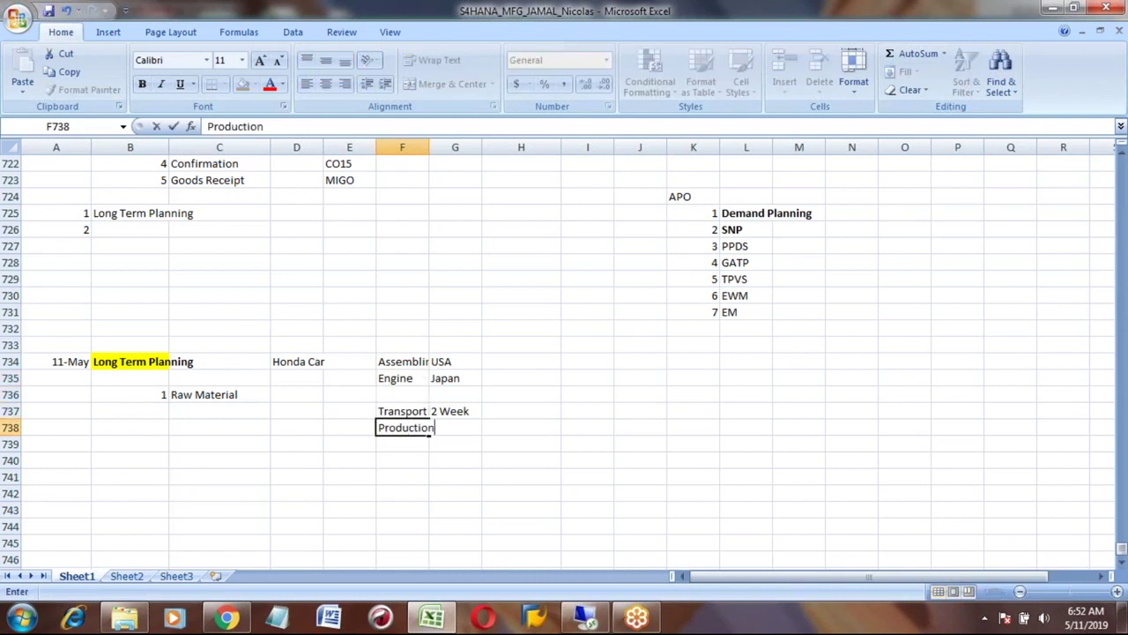
pyautogui.press('Tab')
pyautogui.write('2 Week')
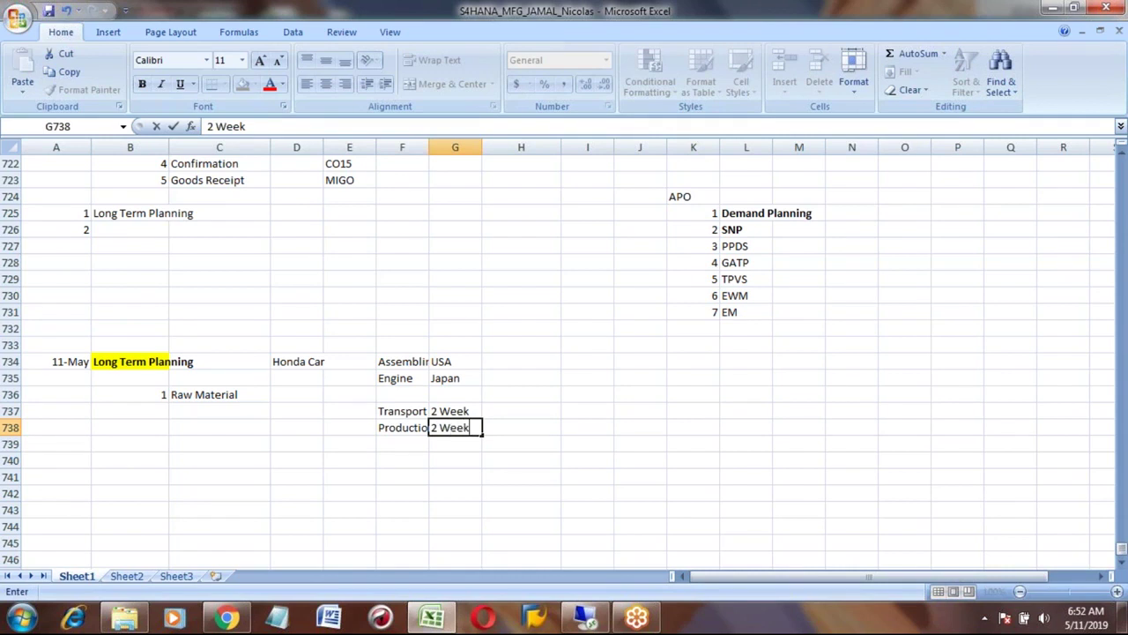
pyautogui.press('Return')
pyautogui.press('Up')
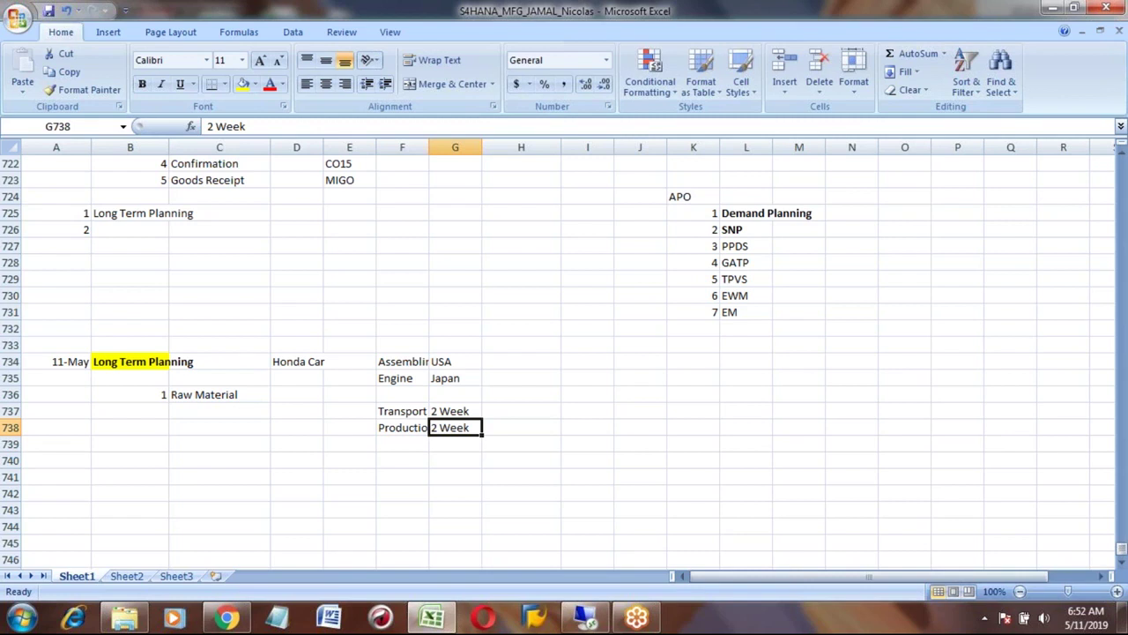
pyautogui.press('Up')
pyautogui.press('Down')
pyautogui.press('Down')
pyautogui.write('1')
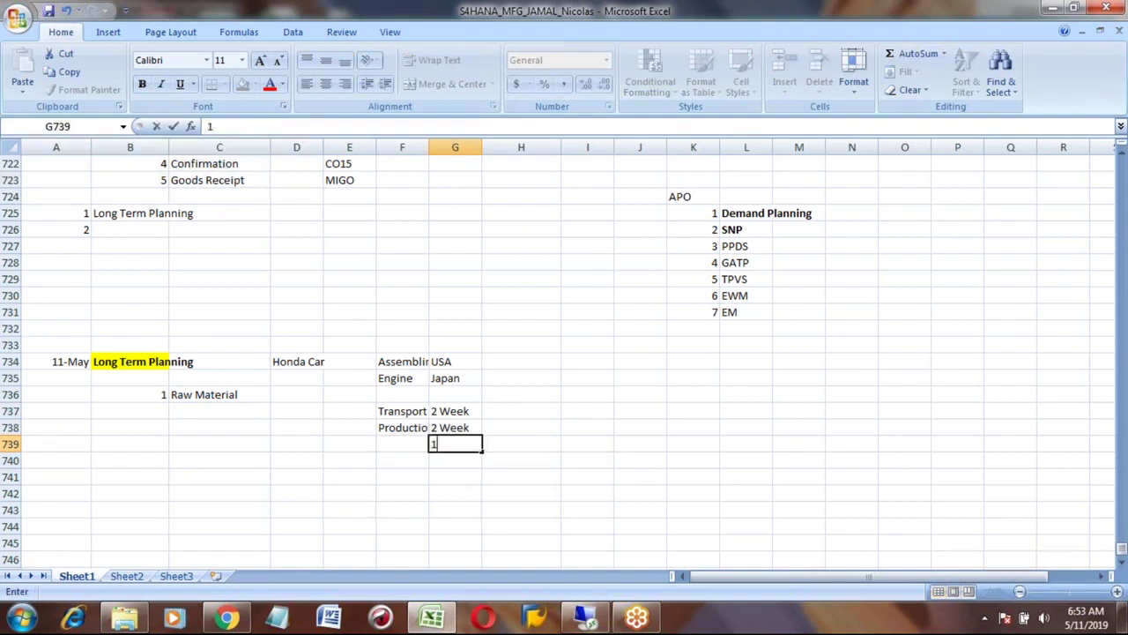
pyautogui.press('BackSpace')
pyautogui.press('Escape')
pyautogui.press('Up')
pyautogui.press('Up')
pyautogui.press('Down')
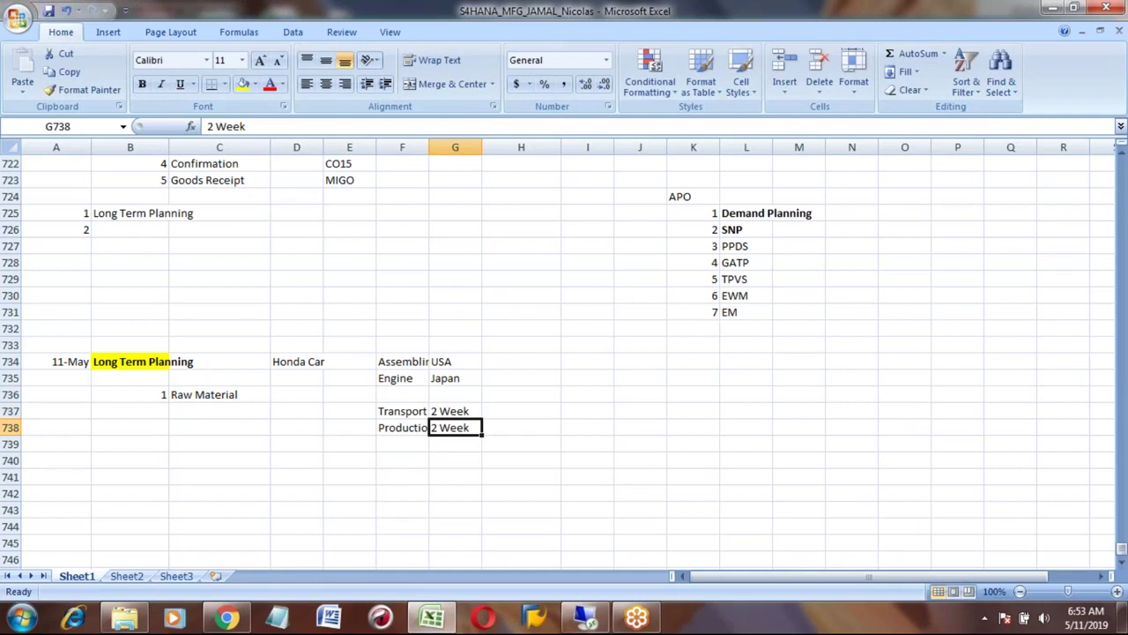
# Enter Honda Car in D741, below the lead time notes
pyautogui.click(206, 477)
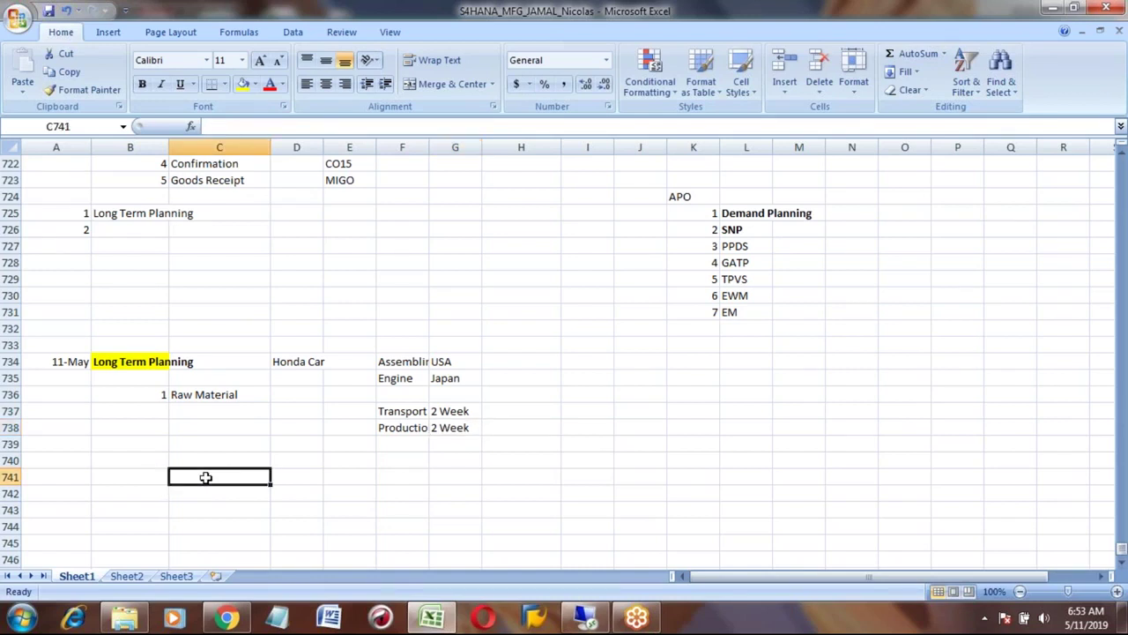
pyautogui.press('Right')
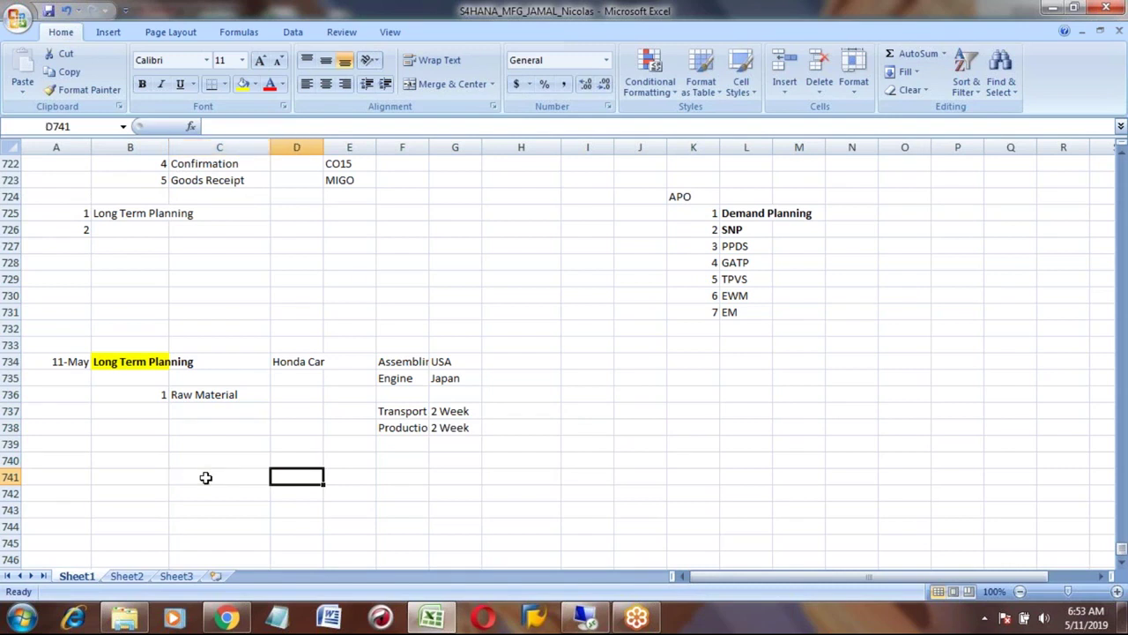
pyautogui.write('Honda Car')
pyautogui.press('Right')
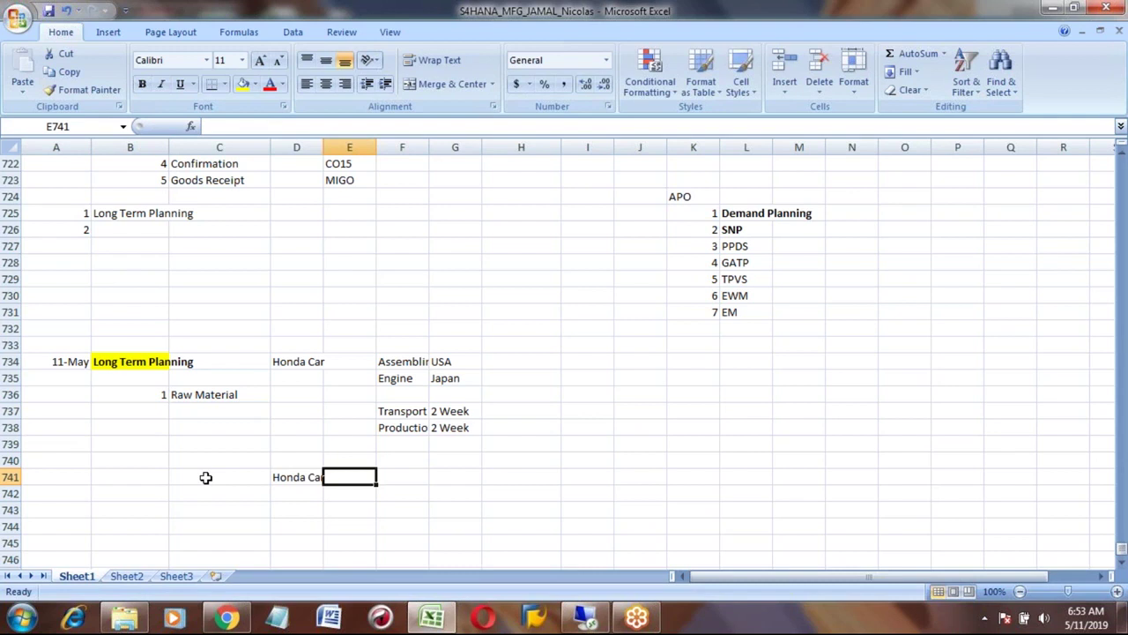
# Enter the date 5/15 in F741 on the new Honda Car row
pyautogui.press('Right')
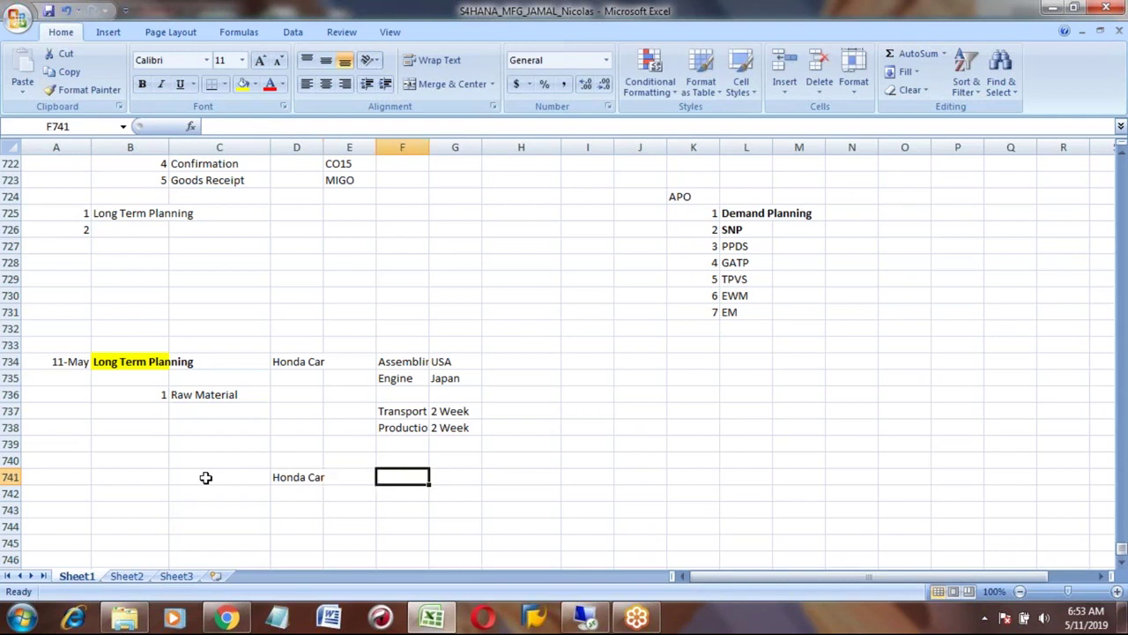
pyautogui.write('15')
pyautogui.press('BackSpace')
pyautogui.press('BackSpace')
pyautogui.write('5')
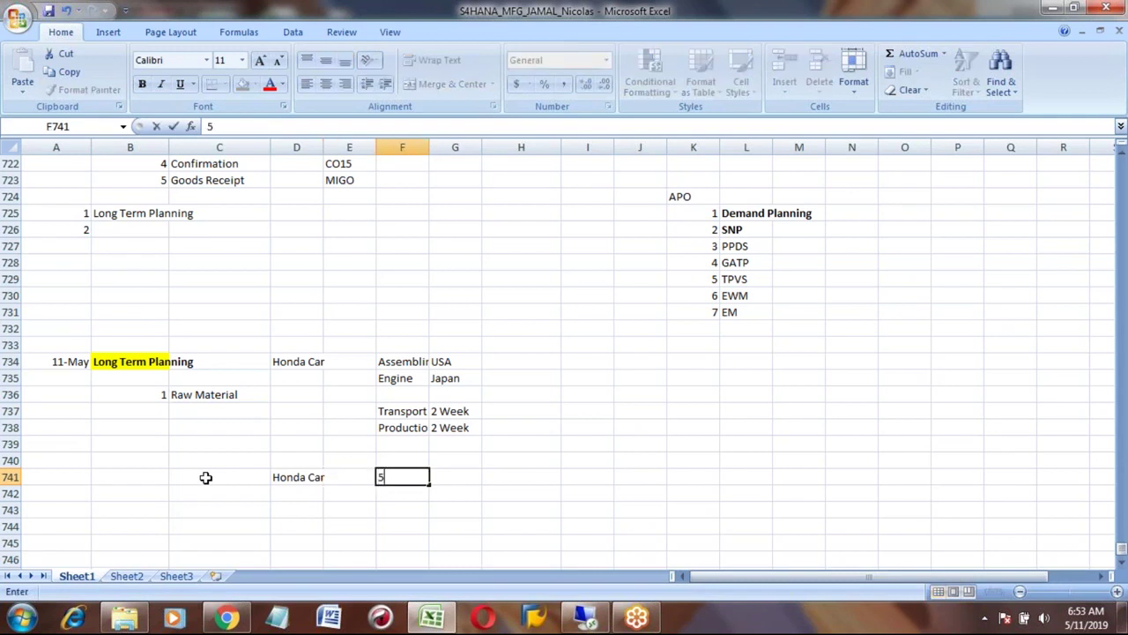
pyautogui.write('/15')
pyautogui.press('Return')
pyautogui.press('Up')
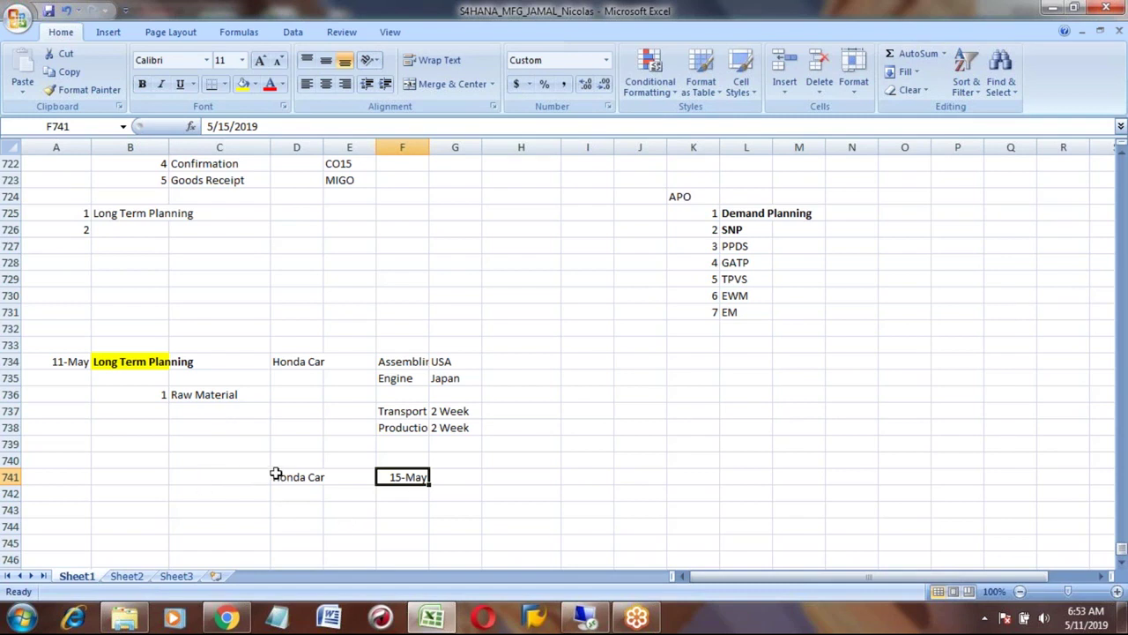
pyautogui.click(280, 474)
pyautogui.click(399, 379)
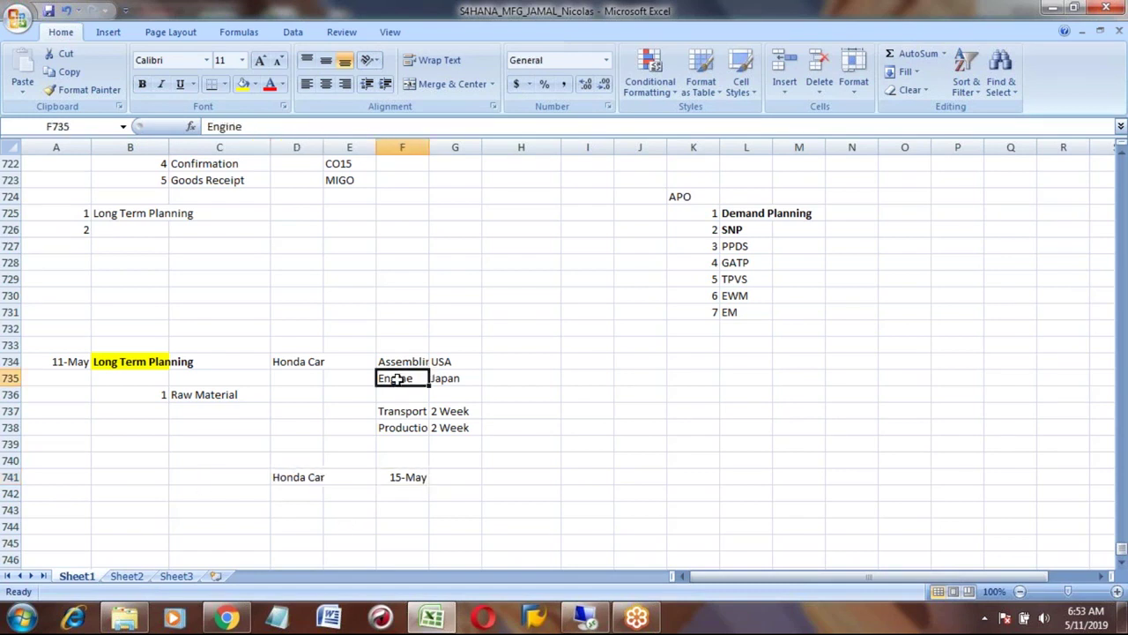
pyautogui.click(444, 412)
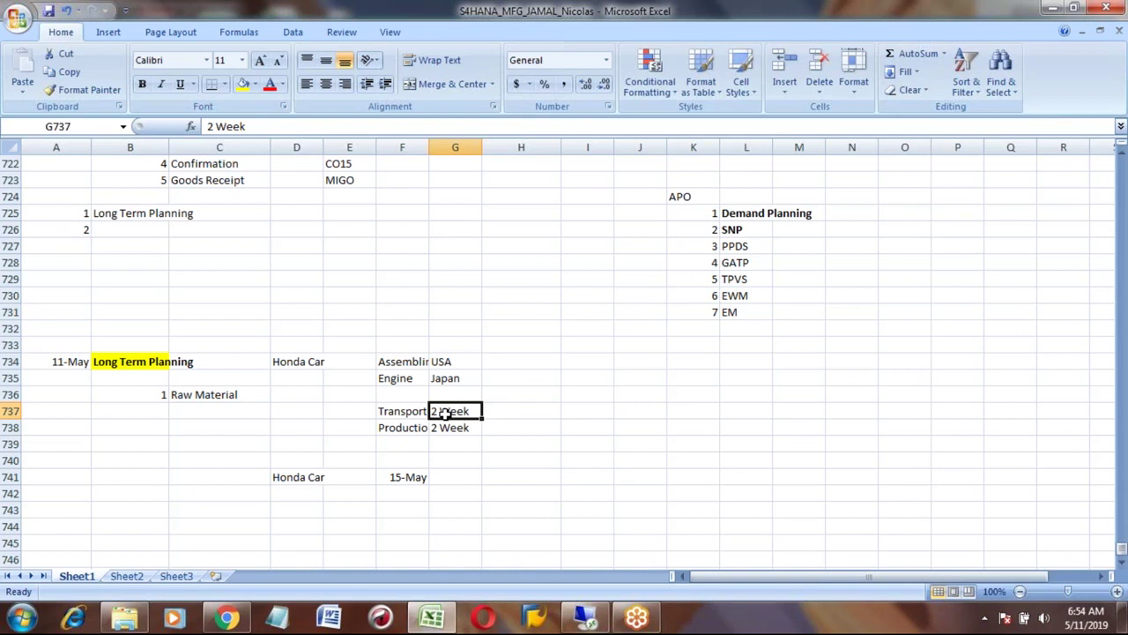
# Extend the Raw Material note in C736 to read Raw Material - Future demand
pyautogui.click(138, 361)
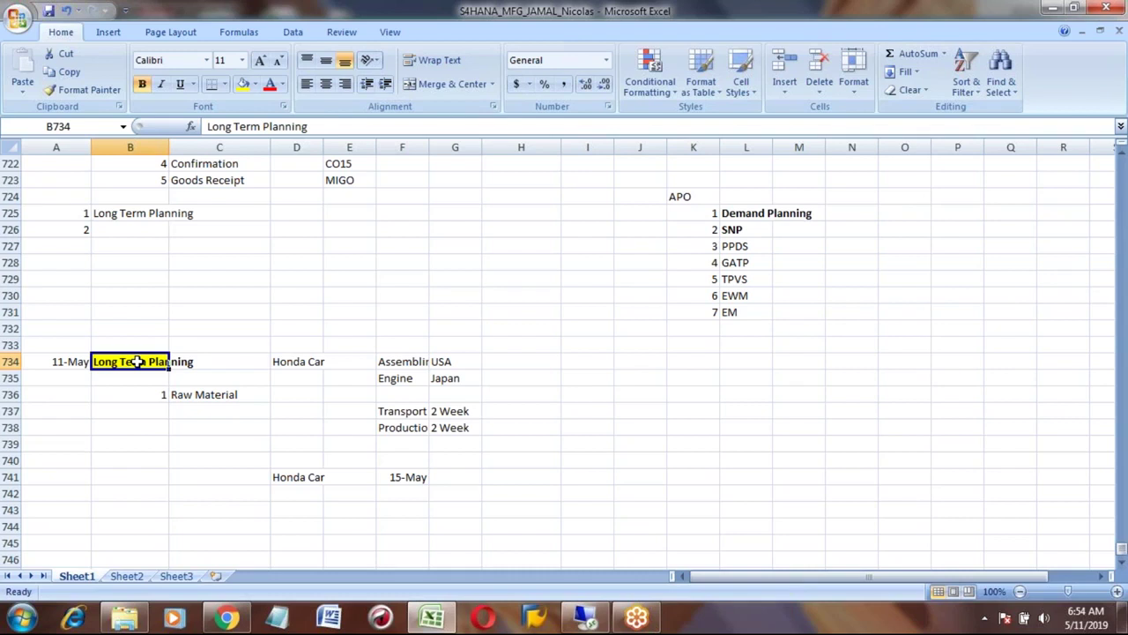
pyautogui.press('Down')
pyautogui.press('Down')
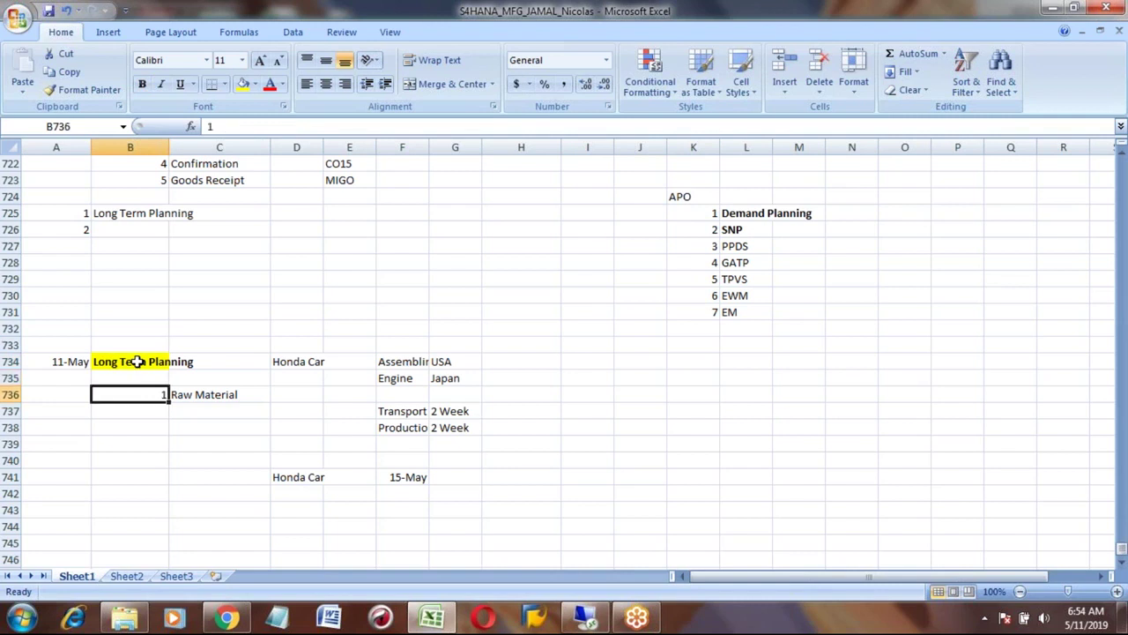
pyautogui.press('Right')
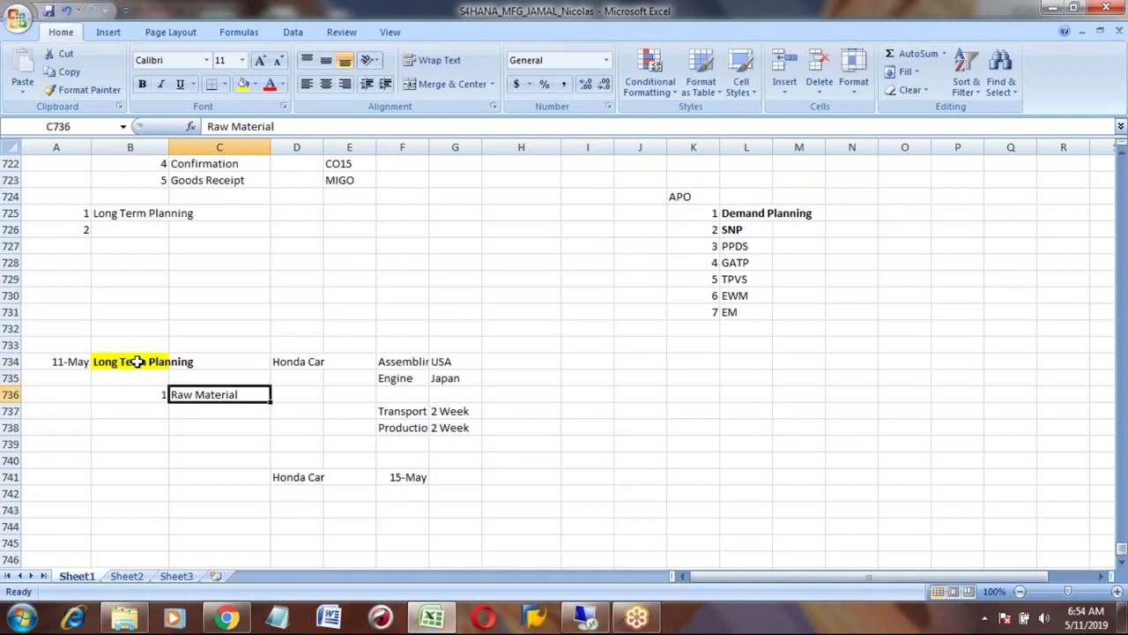
pyautogui.click(209, 126)
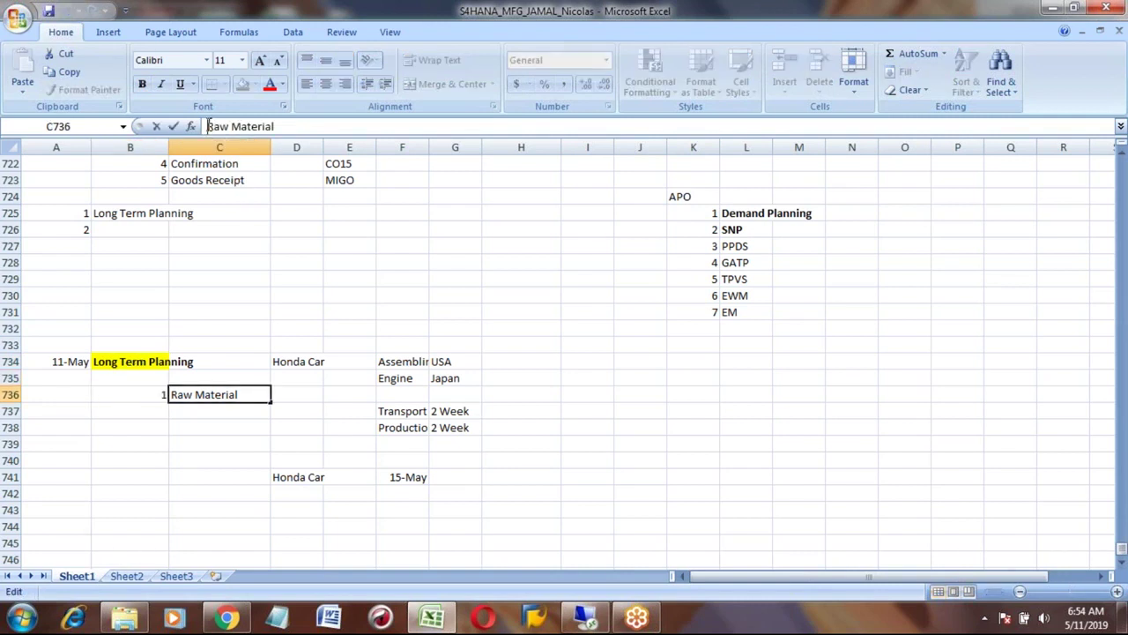
pyautogui.click(297, 126)
pyautogui.write('- Future demand')
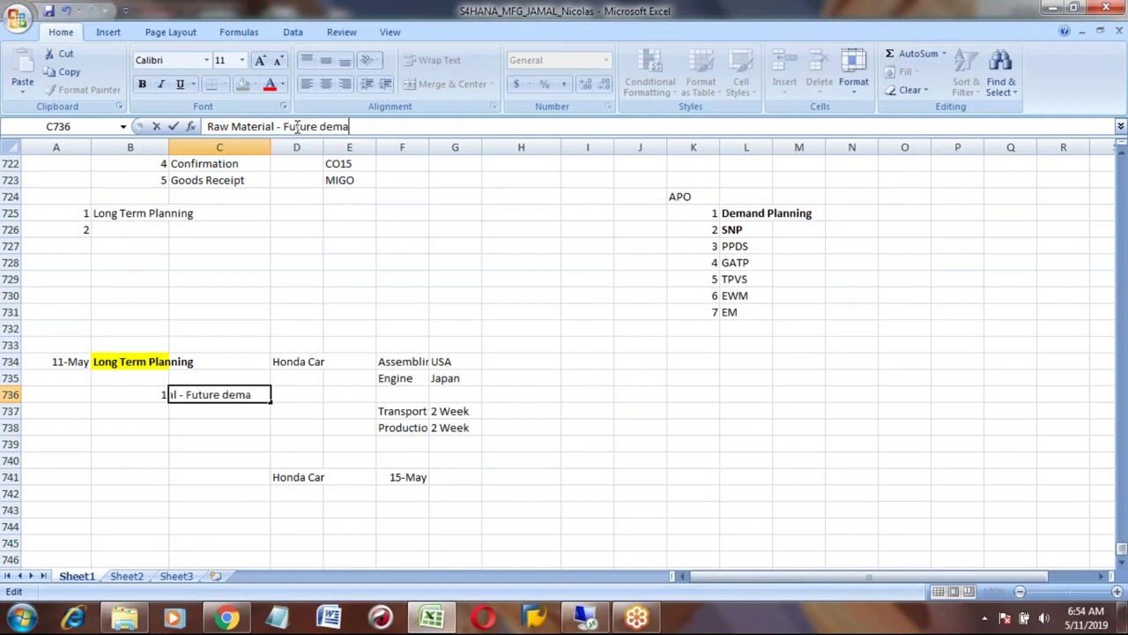
pyautogui.press('Return')
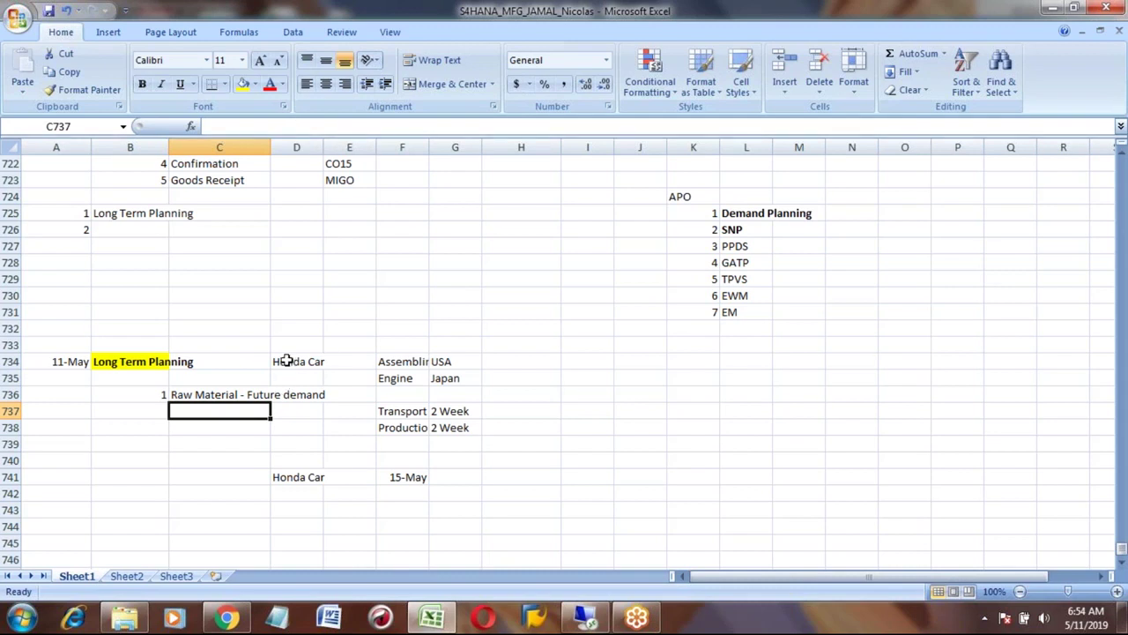
# Enter a quantity of 100 in E734 beside the Honda Car entry
pyautogui.click(286, 362)
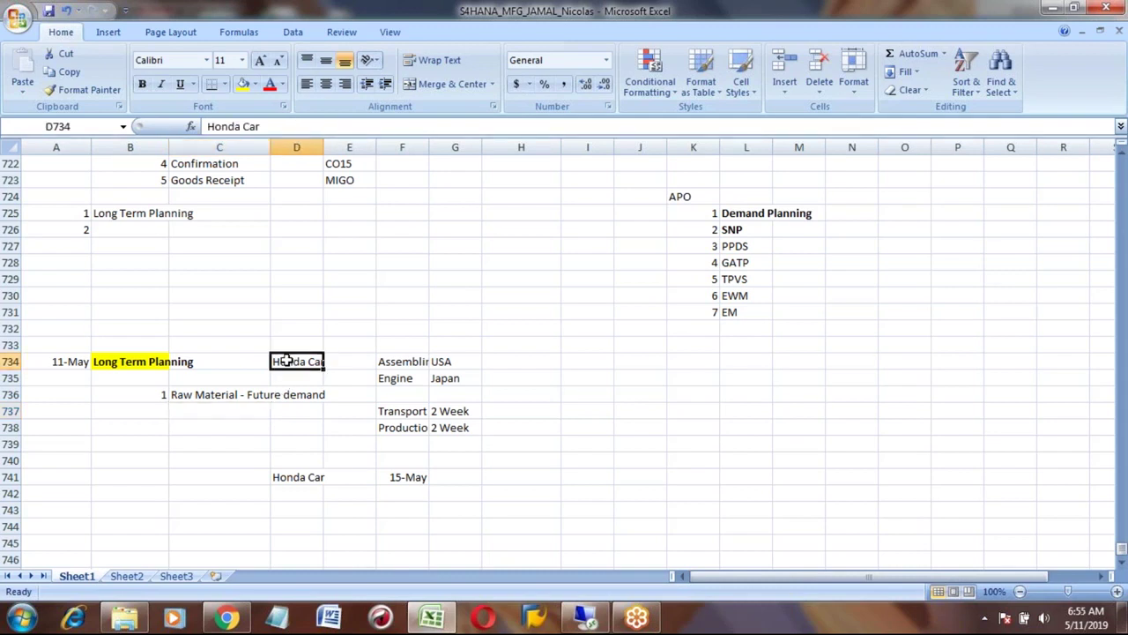
pyautogui.click(349, 362)
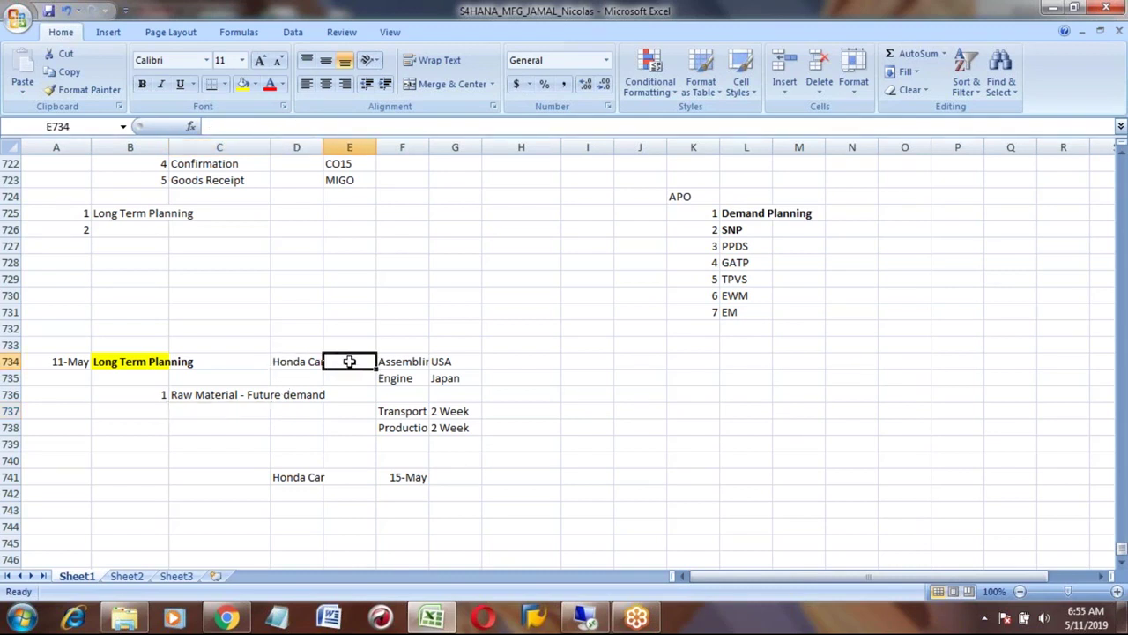
pyautogui.click(308, 362)
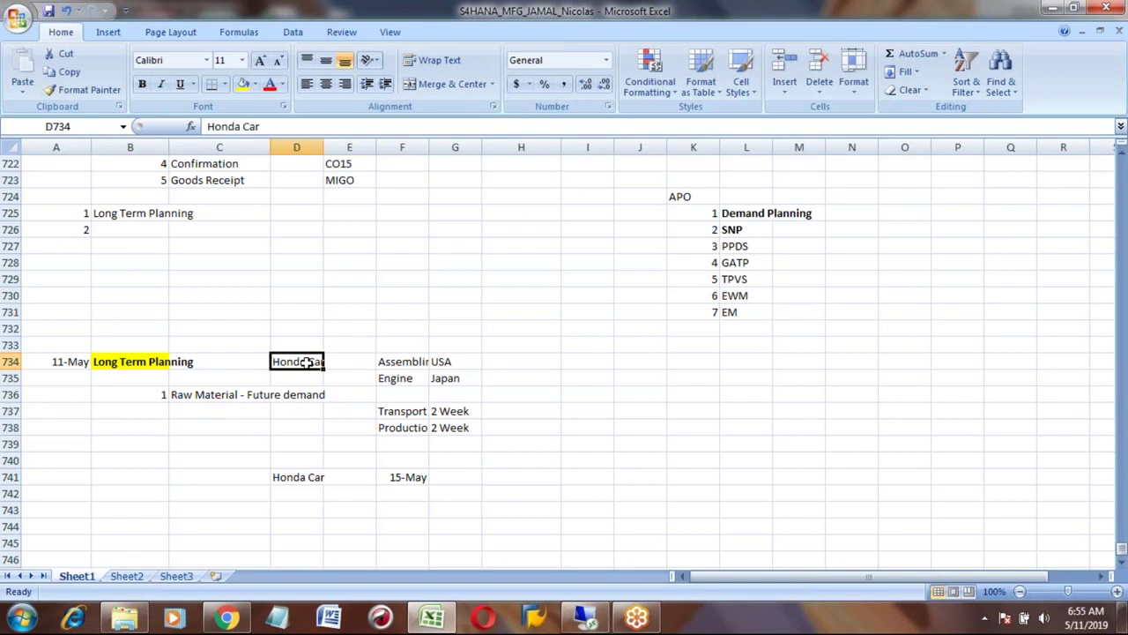
pyautogui.click(348, 362)
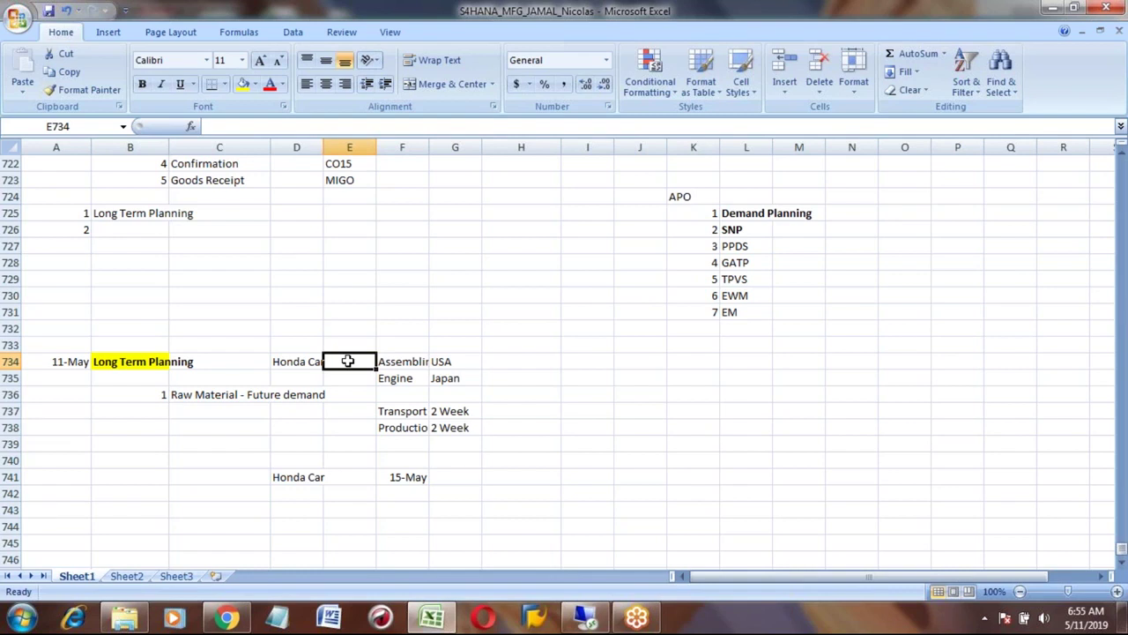
pyautogui.write('100')
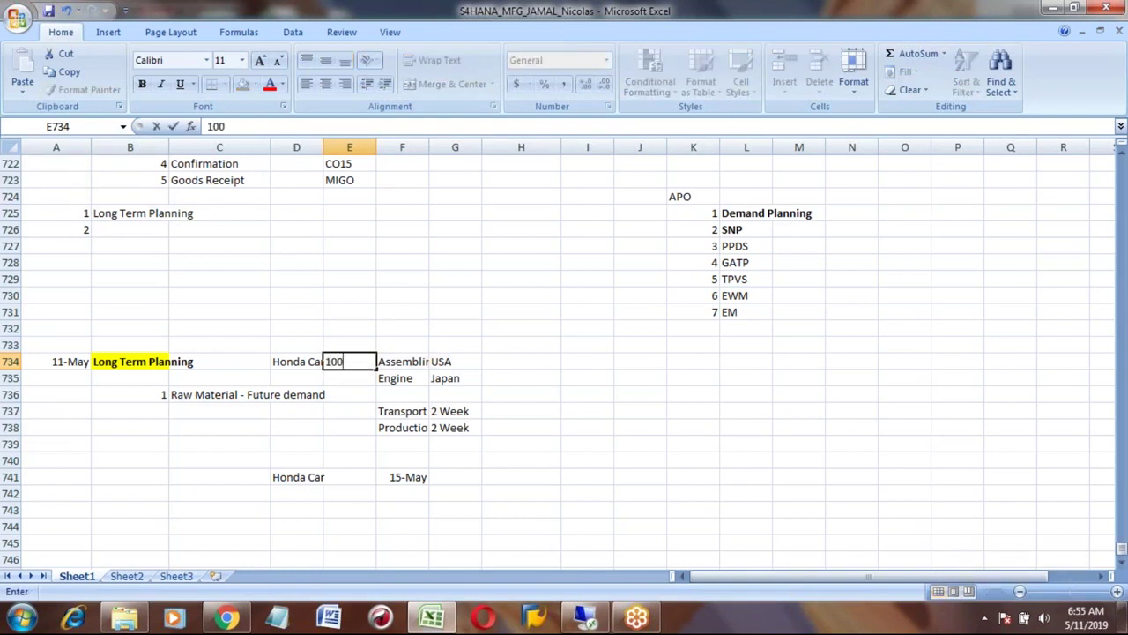
pyautogui.press('Return')
pyautogui.press('Up')
# Enter Engine in D735 under Honda Car, with a quantity of 100 in E735
pyautogui.press('Down')
pyautogui.press('Left')
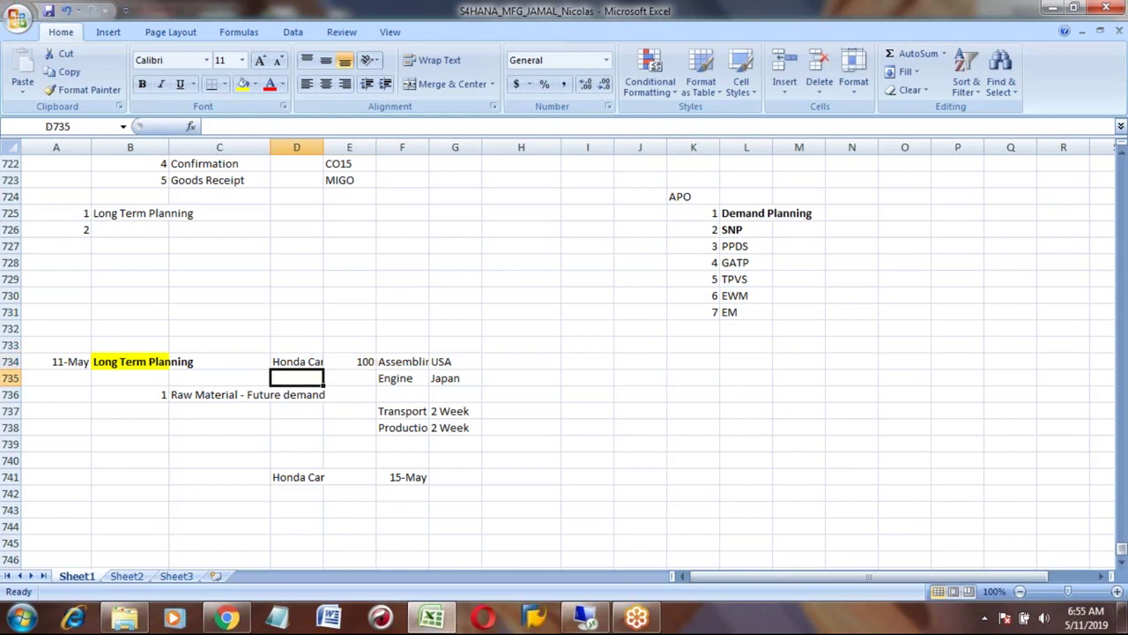
pyautogui.write('Engine')
pyautogui.press('Tab')
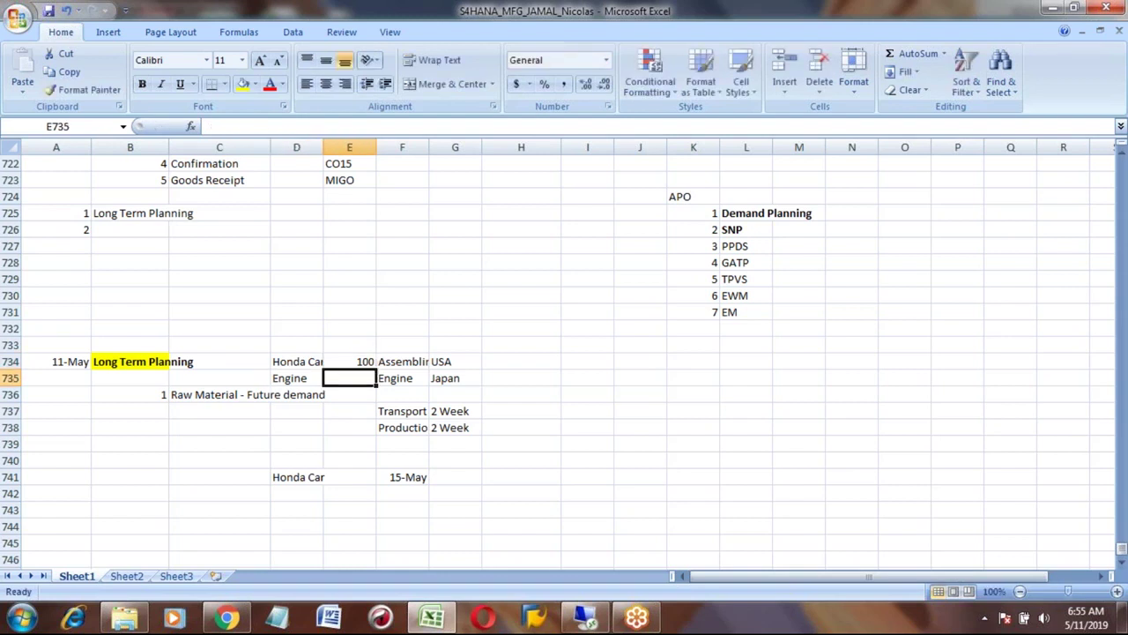
pyautogui.write('100')
pyautogui.press('Return')
pyautogui.press('Up')
pyautogui.click(153, 361)
pyautogui.click(288, 362)
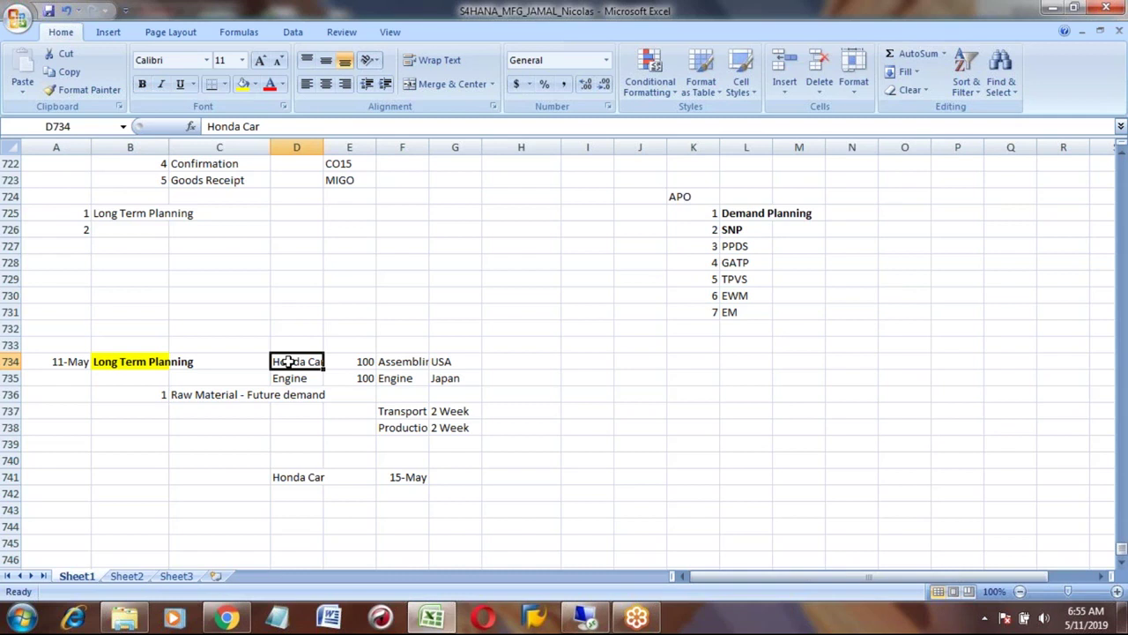
pyautogui.click(294, 379)
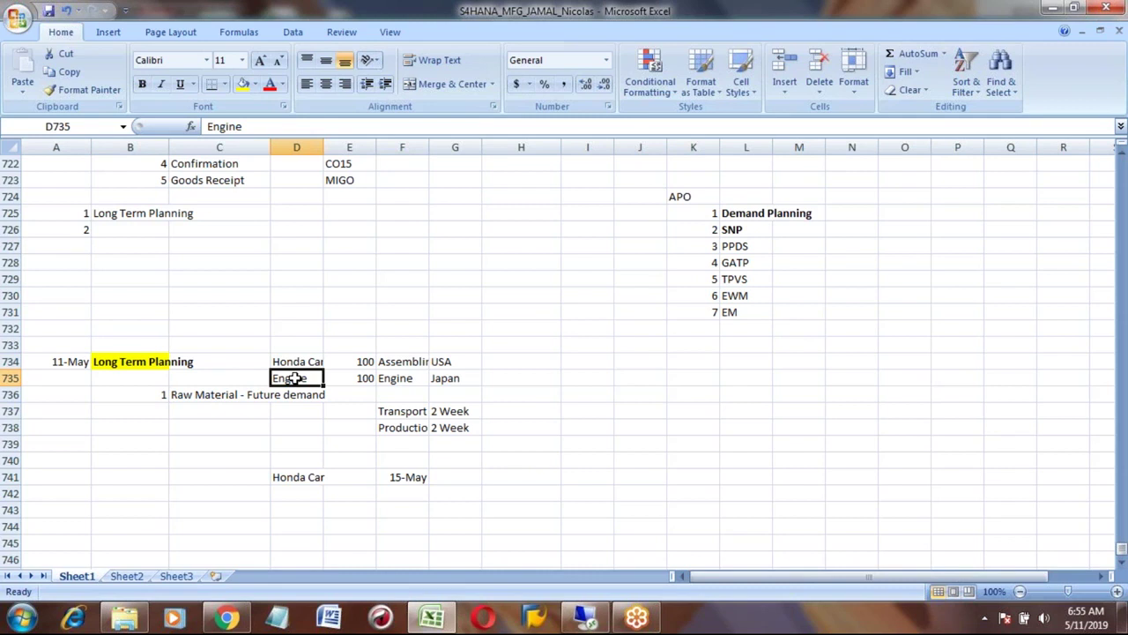
pyautogui.click(139, 362)
# Add the second Long Term Planning point by entering 2 in B737 and Capacity situation in C737
pyautogui.click(206, 394)
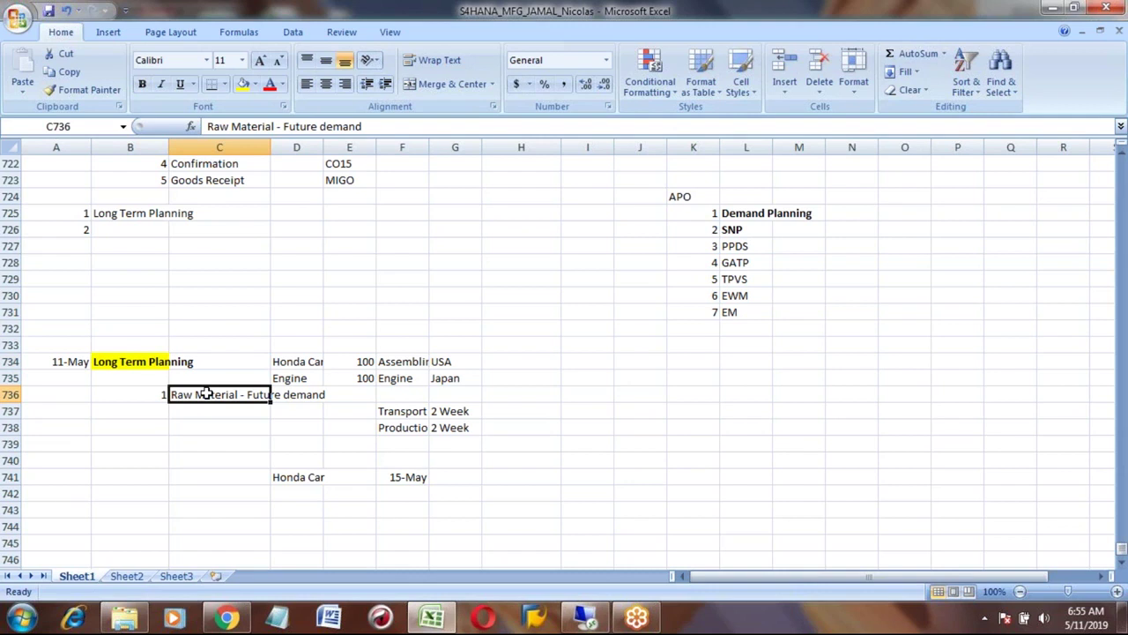
pyautogui.press('Down')
pyautogui.press('Left')
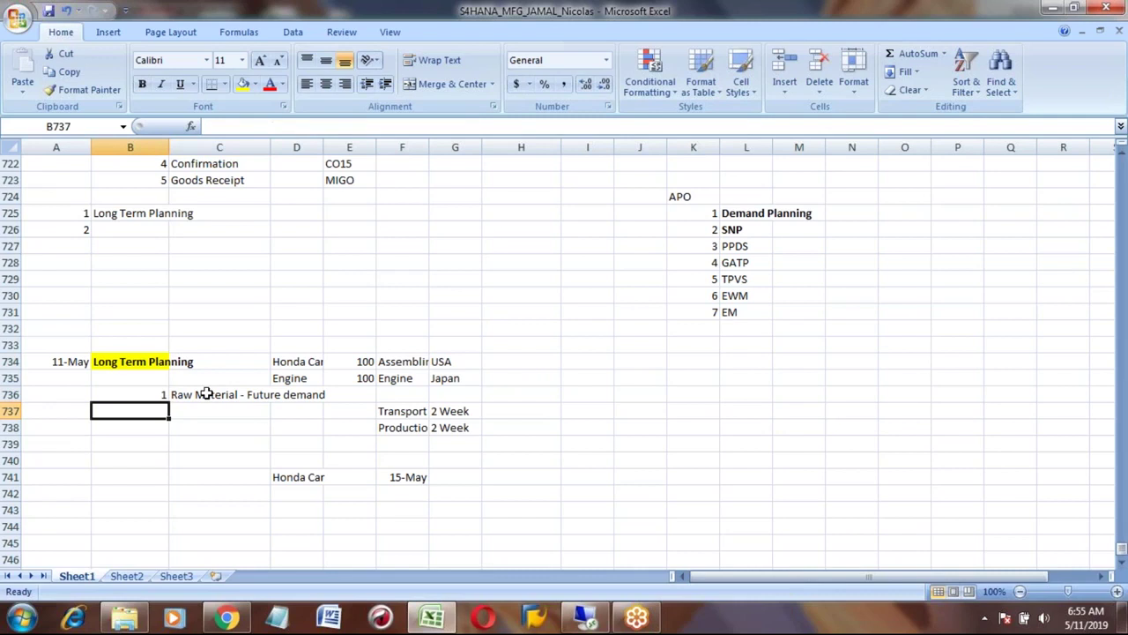
pyautogui.write('2')
pyautogui.press('Tab')
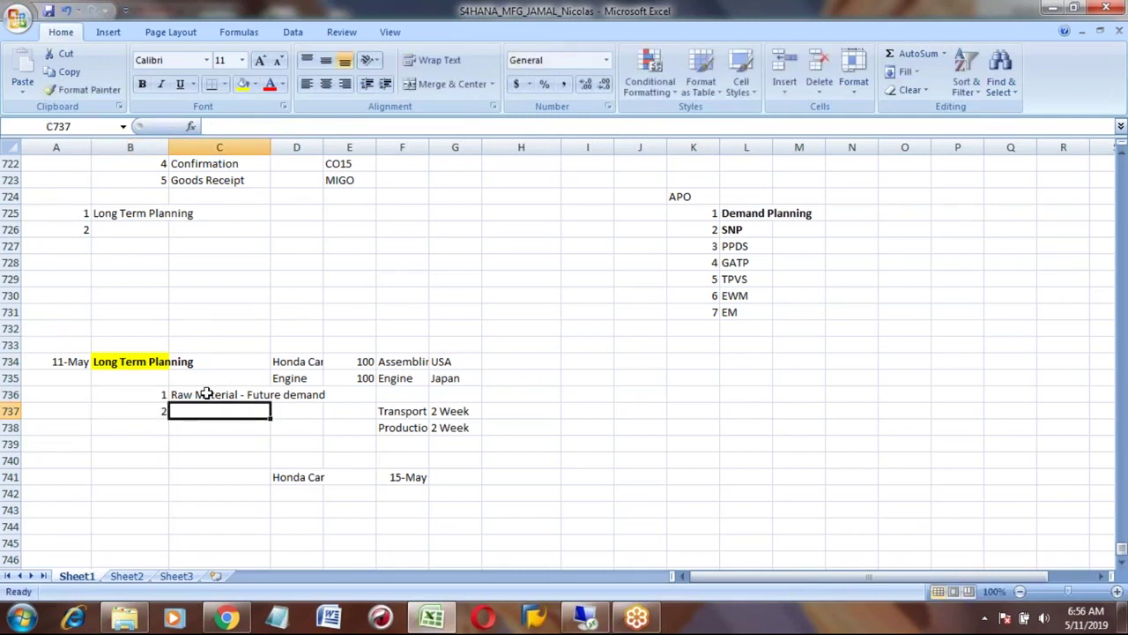
pyautogui.write('Cap')
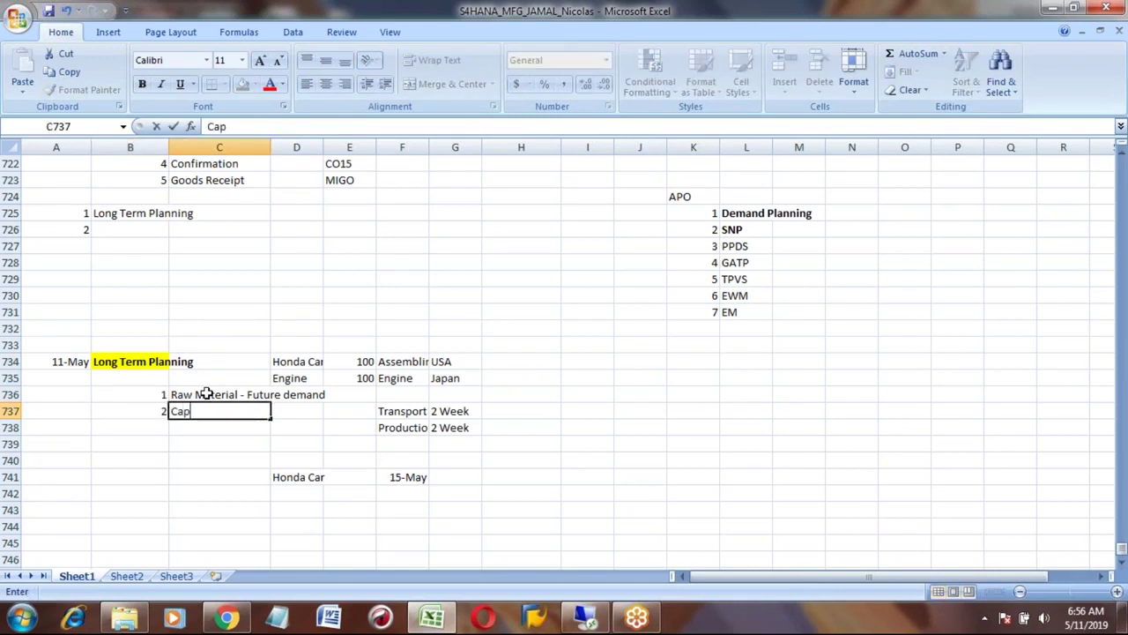
pyautogui.write('acity situation')
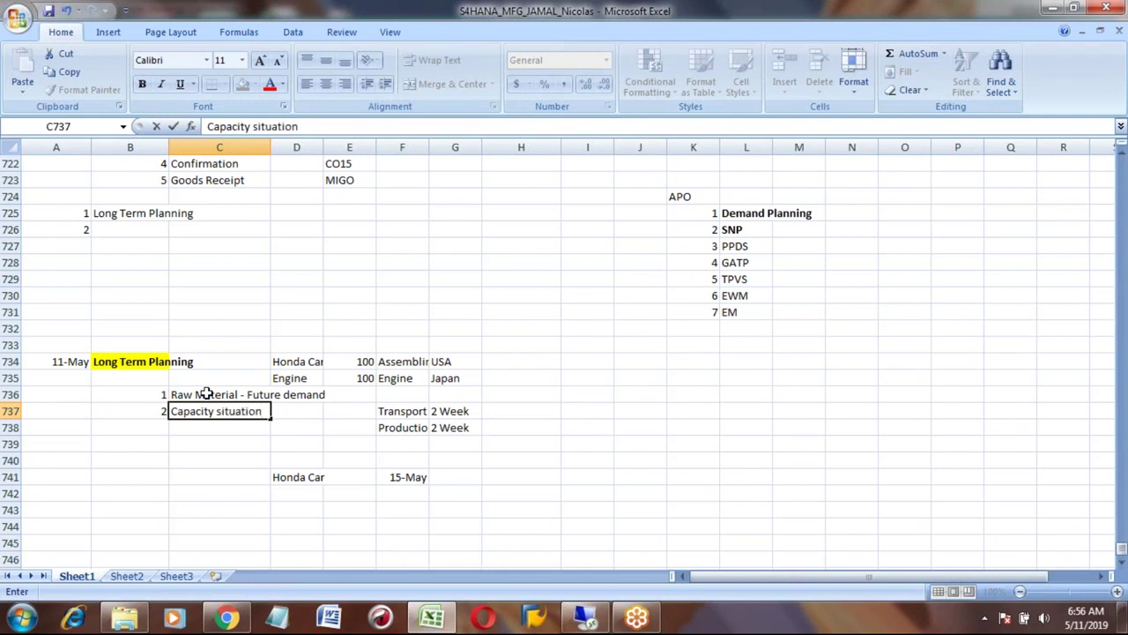
pyautogui.press('Return')
pyautogui.press('Up')
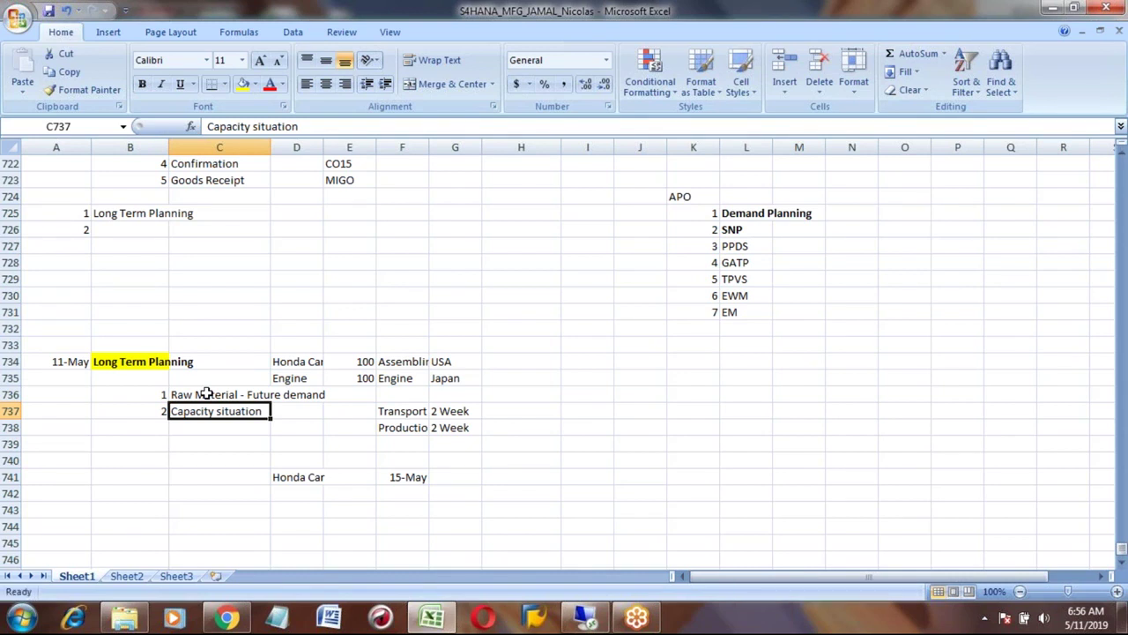
pyautogui.click(205, 394)
pyautogui.press('Down')
pyautogui.press('Left')
pyautogui.press('Right')
pyautogui.press('Right')
pyautogui.press('Right')
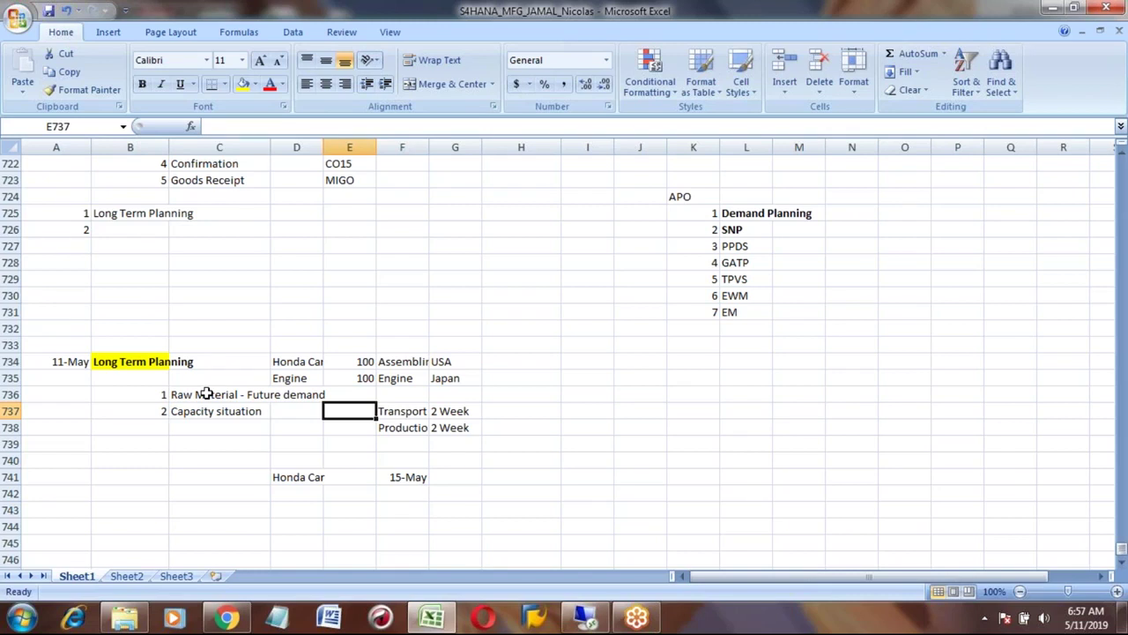
# Enter the question "Do you have the capacity?" in H734 on the Honda Car row
pyautogui.press('Up')
pyautogui.press('Up')
pyautogui.press('Left')
pyautogui.press('Right')
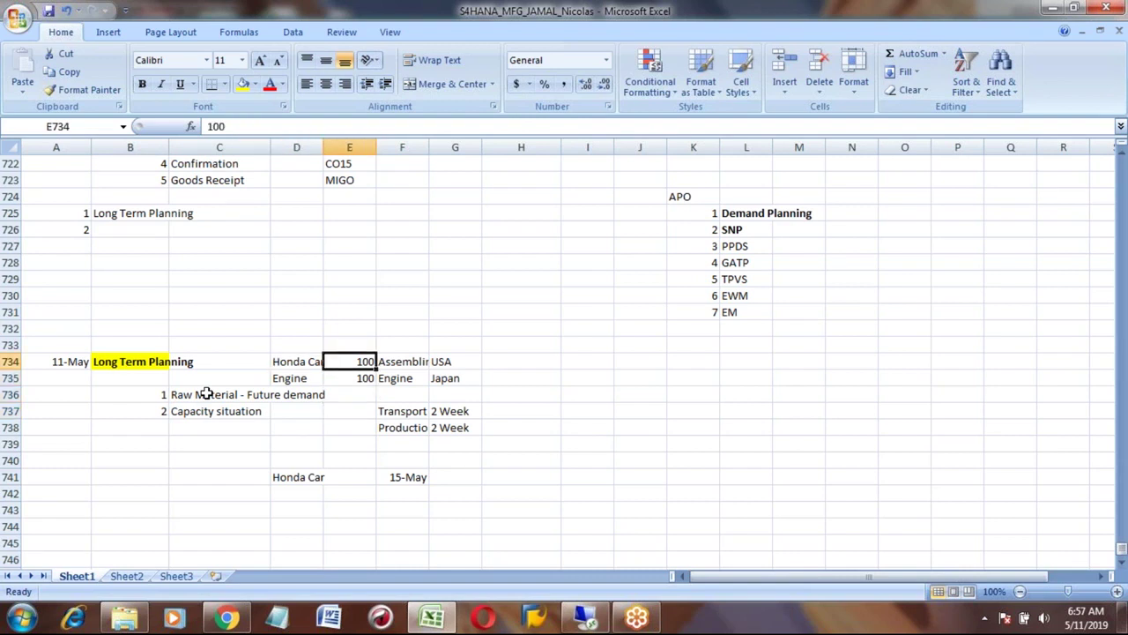
pyautogui.press('Right')
pyautogui.press('Right')
pyautogui.press('Right')
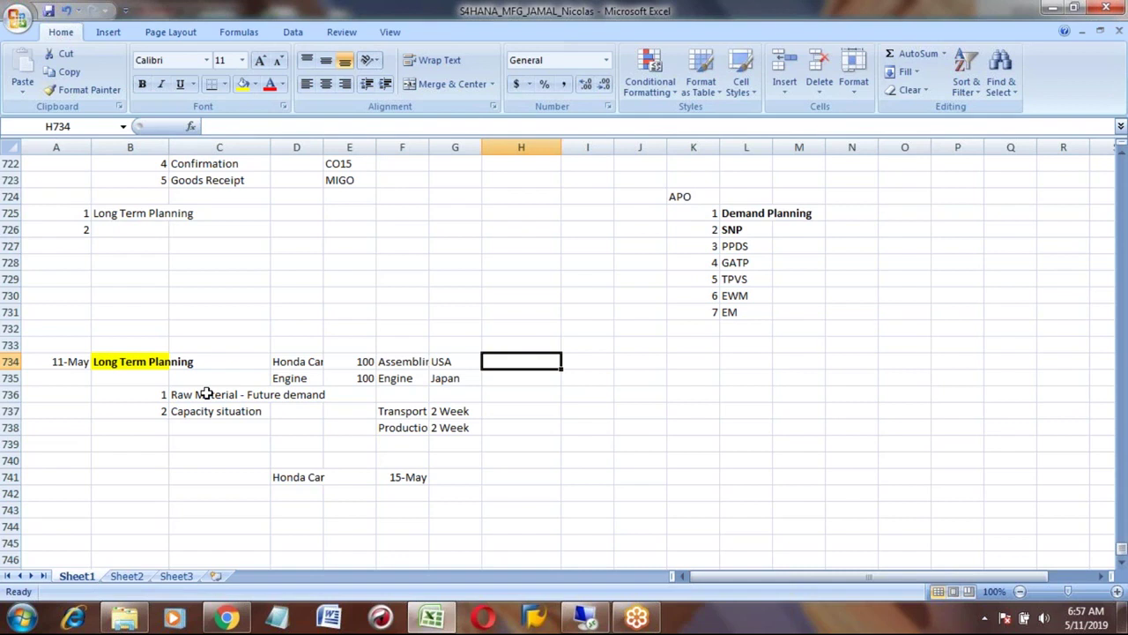
pyautogui.write('Do you have the capacity?')
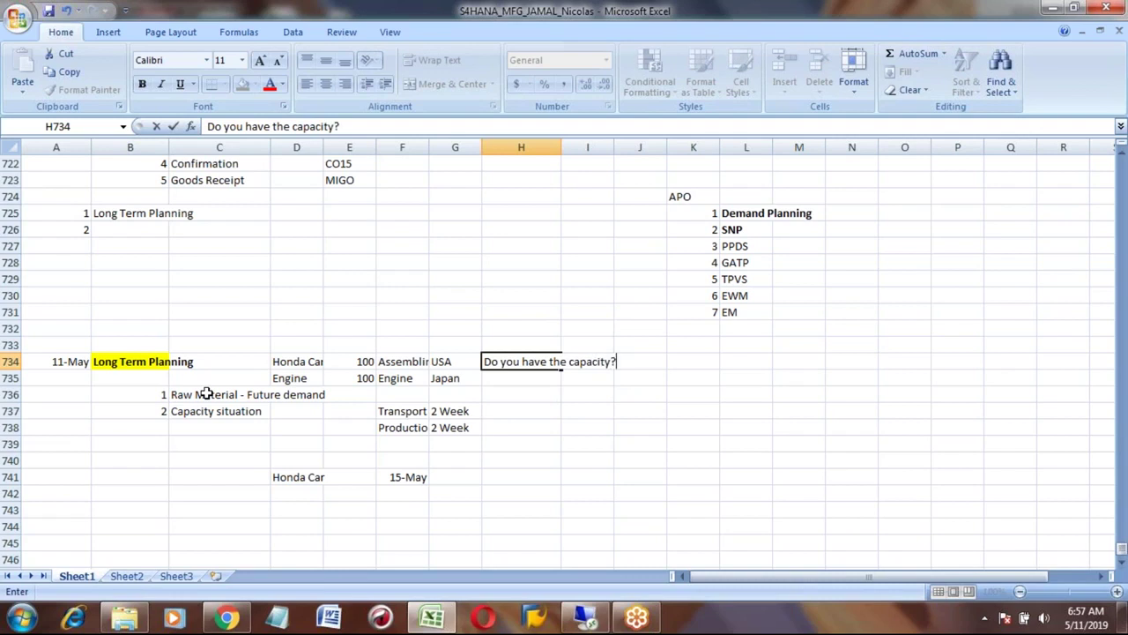
pyautogui.press('Return')
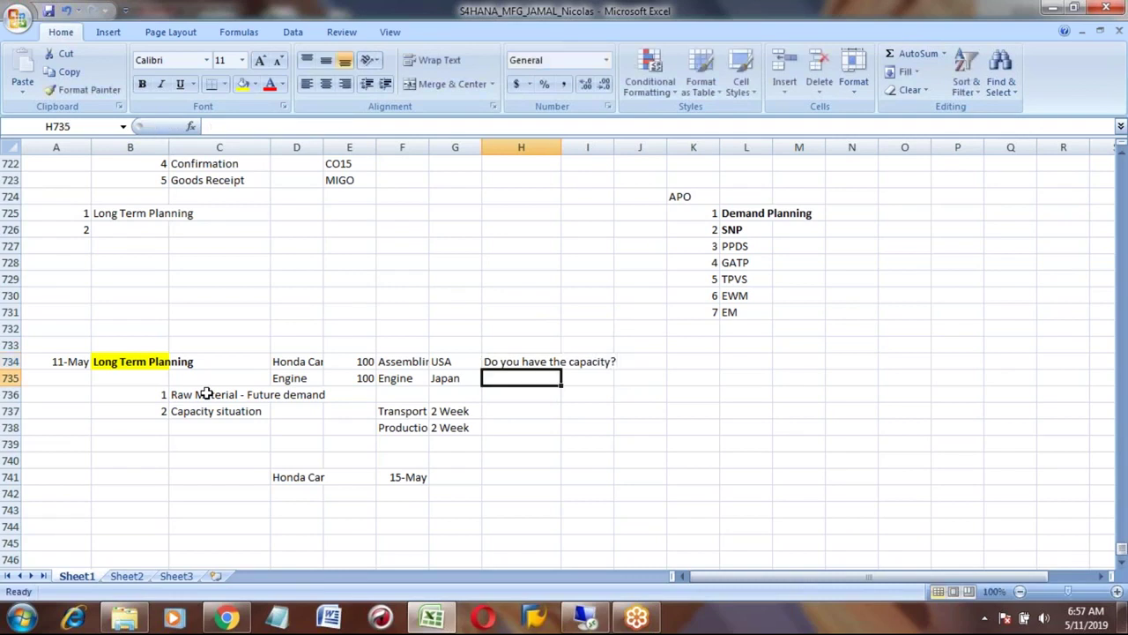
pyautogui.press('Up')
pyautogui.press('Left')
pyautogui.press('Left')
pyautogui.press('Left')
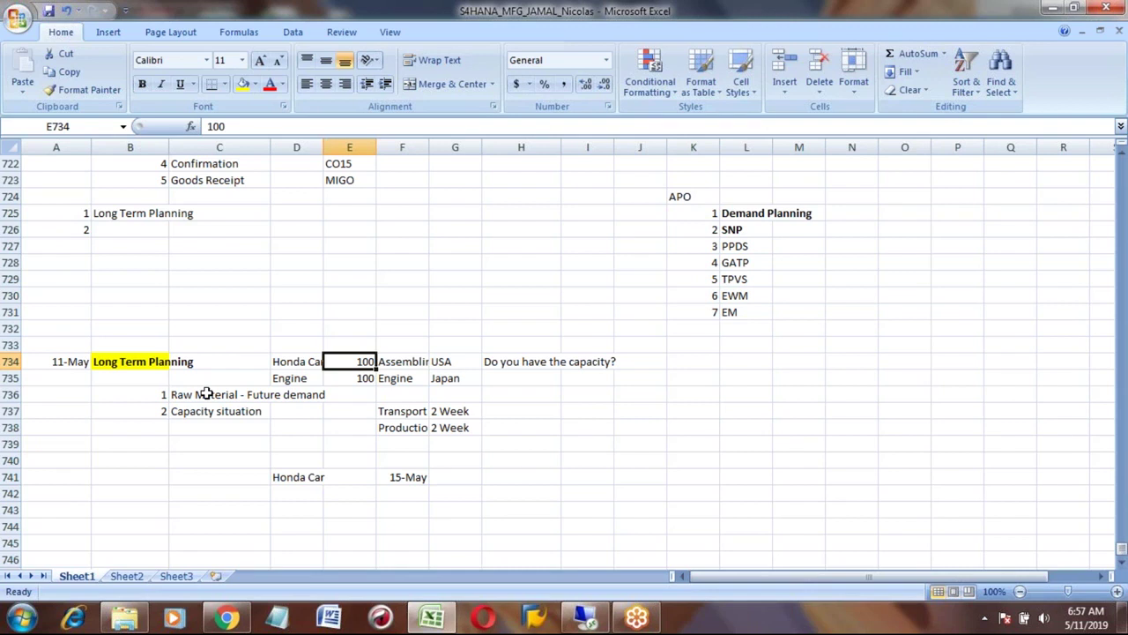
# Review the capacity question in H734 and the raw material and capacity points under the Long Term Planning heading
pyautogui.press('Right')
pyautogui.press('Right')
pyautogui.press('Right')
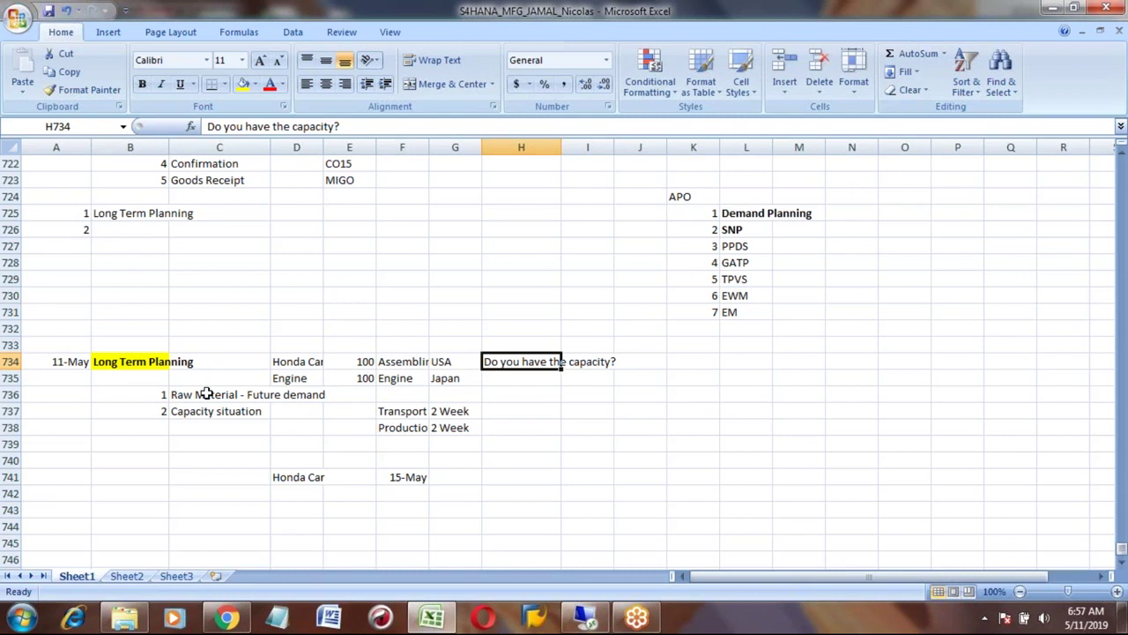
pyautogui.press('Down')
pyautogui.press('Down')
pyautogui.press('Left')
pyautogui.press('Left')
pyautogui.press('Left')
pyautogui.press('Left')
pyautogui.press('Left')
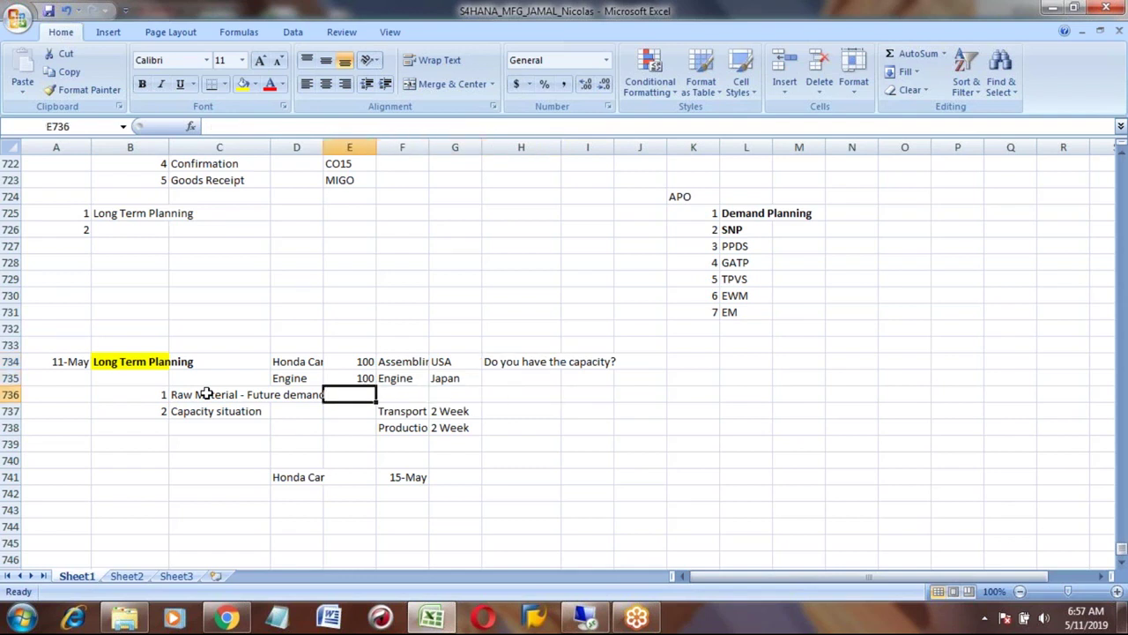
pyautogui.press('Down')
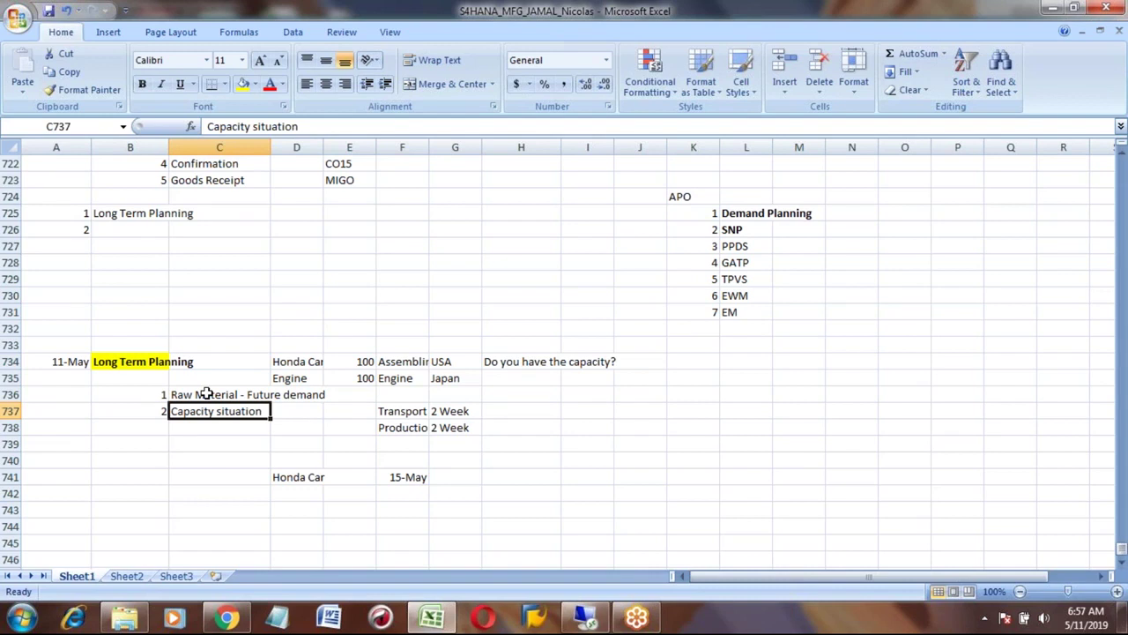
pyautogui.press('Up')
pyautogui.press('Up')
pyautogui.press('Up')
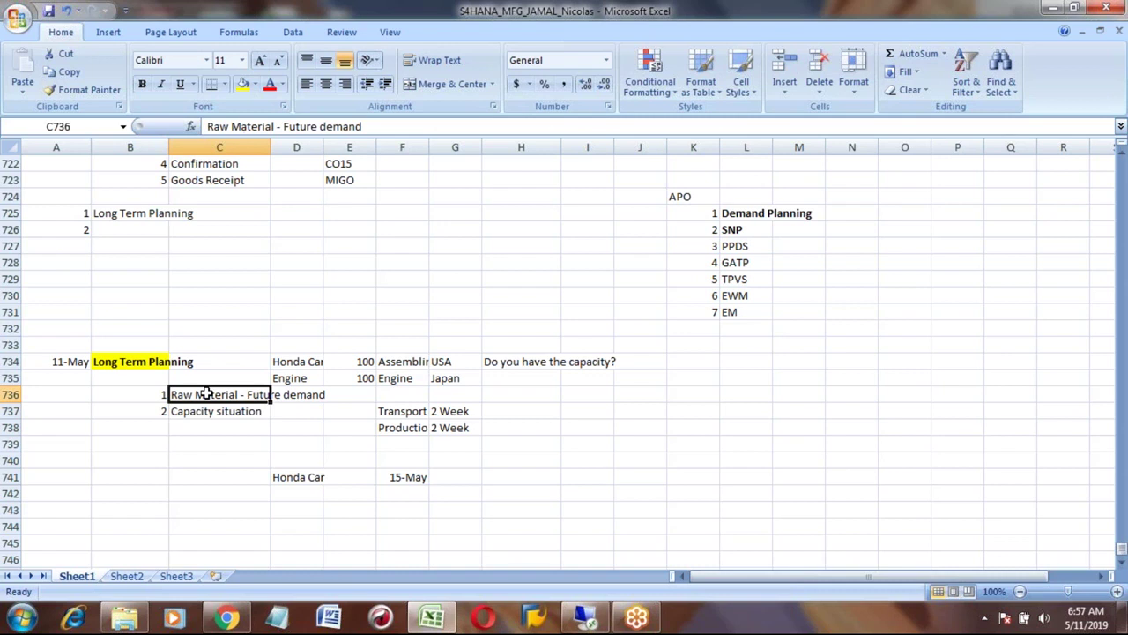
pyautogui.press('Left')
pyautogui.press('Right')
pyautogui.press('Down')
pyautogui.press('Down')
pyautogui.press('Down')
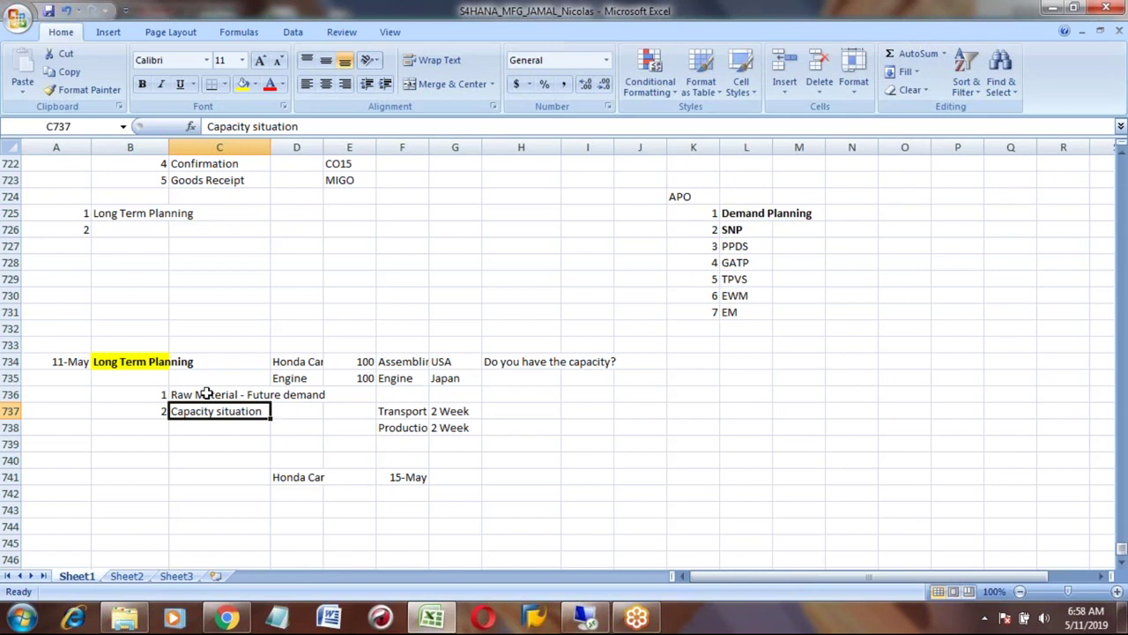
pyautogui.press('Up')
pyautogui.press('Up')
pyautogui.press('Up')
pyautogui.press('Left')
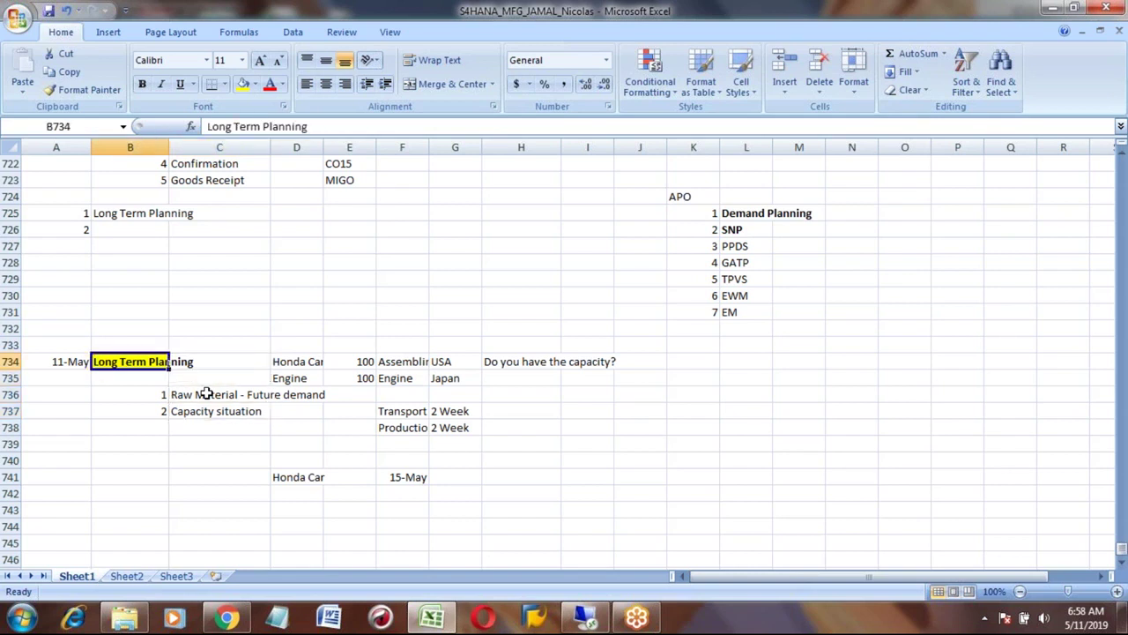
# Start a new numbered list below the Honda Car example with 1 in B745 and Marketing person in C745
pyautogui.press('Down')
pyautogui.press('Down')
pyautogui.press('Down')
pyautogui.press('Down')
pyautogui.press('Down')
pyautogui.press('Down')
pyautogui.press('Down')
pyautogui.press('Down')
pyautogui.press('Down')
pyautogui.press('Down')
pyautogui.press('Down')
pyautogui.press('Down')
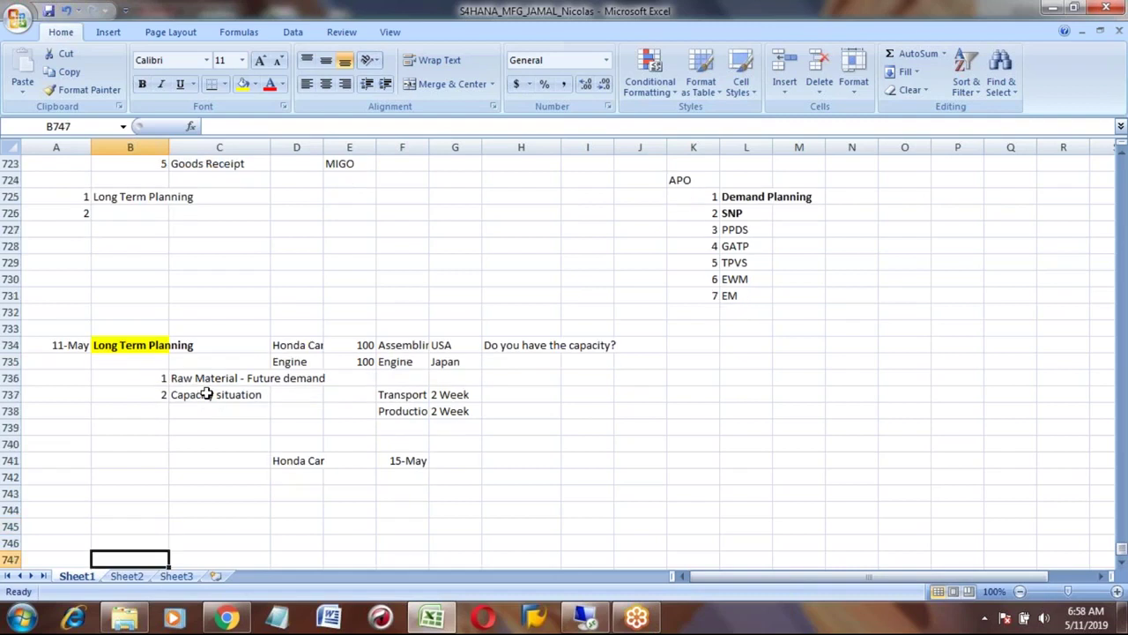
pyautogui.press('Up')
pyautogui.write('1')
pyautogui.press('Tab')
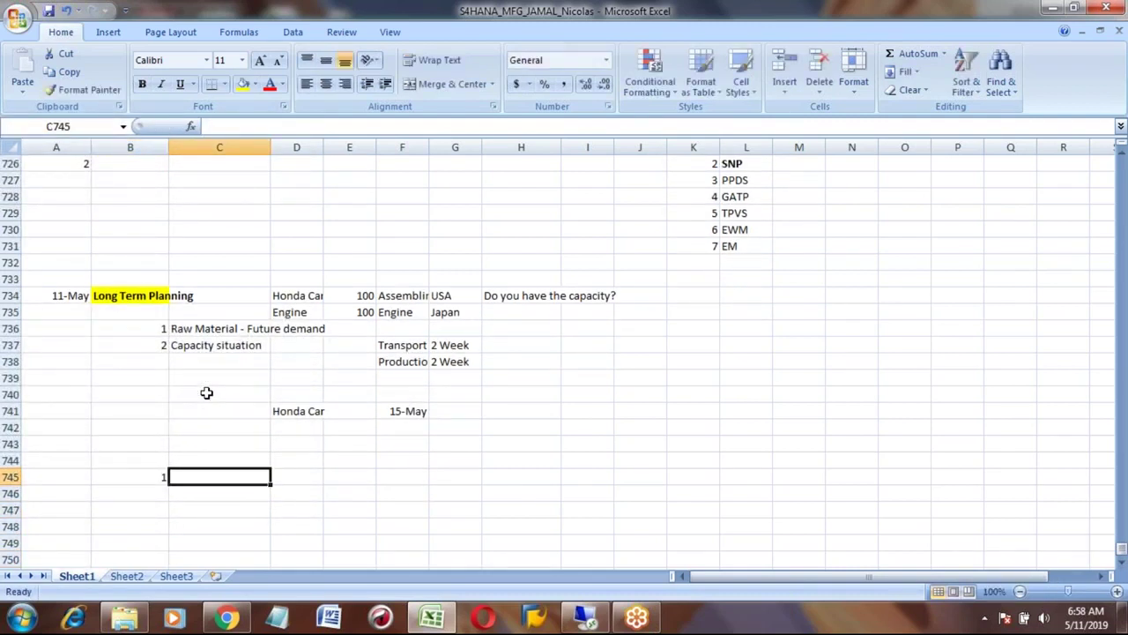
pyautogui.write('Ma')
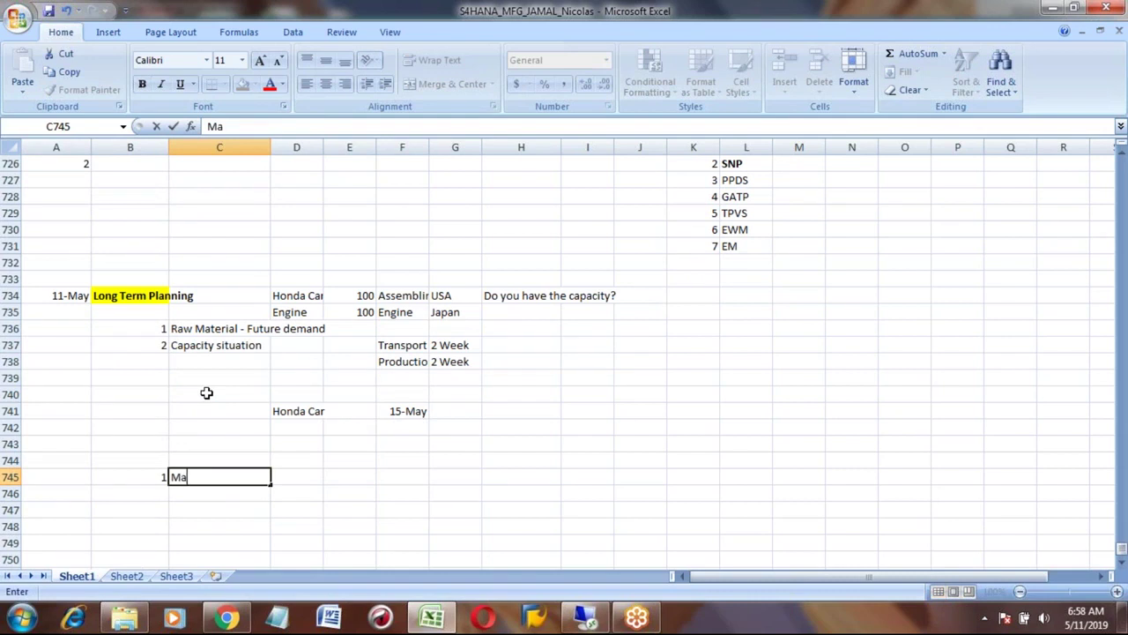
pyautogui.write('rketing persion')
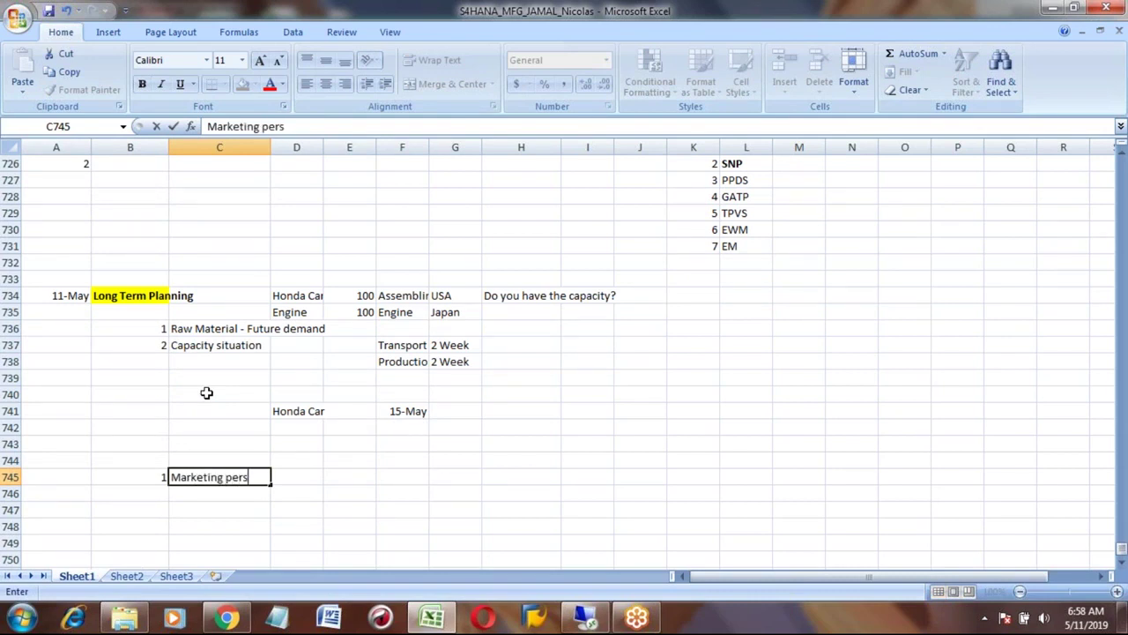
pyautogui.press('BackSpace')
pyautogui.press('BackSpace')
pyautogui.press('BackSpace')
pyautogui.press('BackSpace')
pyautogui.write('son')
pyautogui.press('Return')
pyautogui.press('Up')
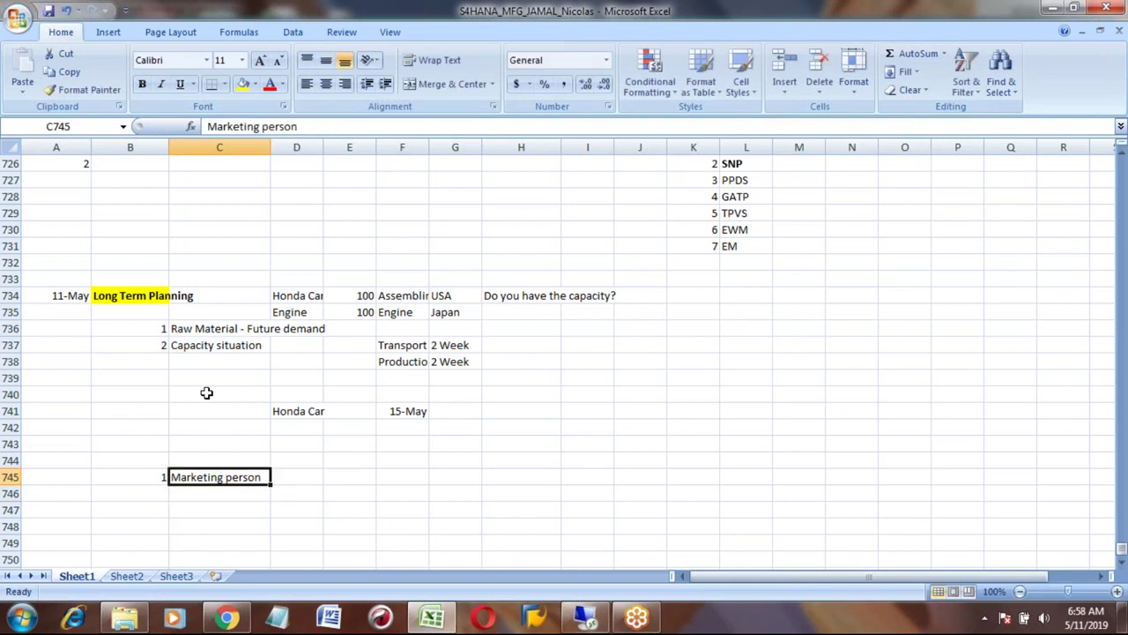
# Enter August in E745 and Honda_car in F745 on the Marketing person row
pyautogui.press('Right')
pyautogui.press('Right')
pyautogui.write('Au')
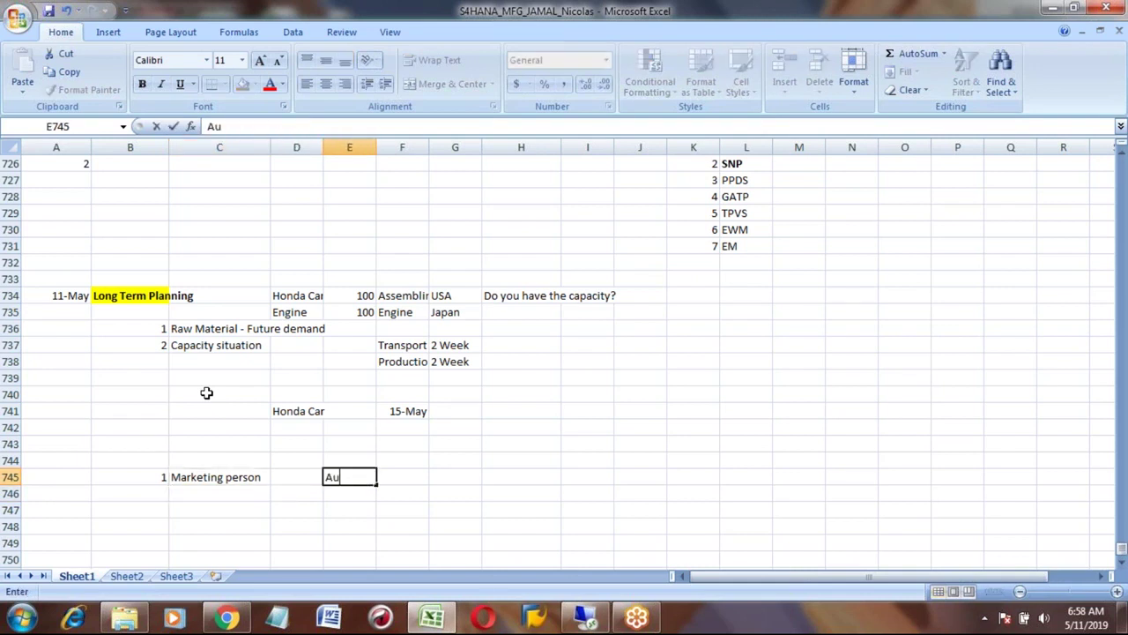
pyautogui.write('gust')
pyautogui.press('Tab')
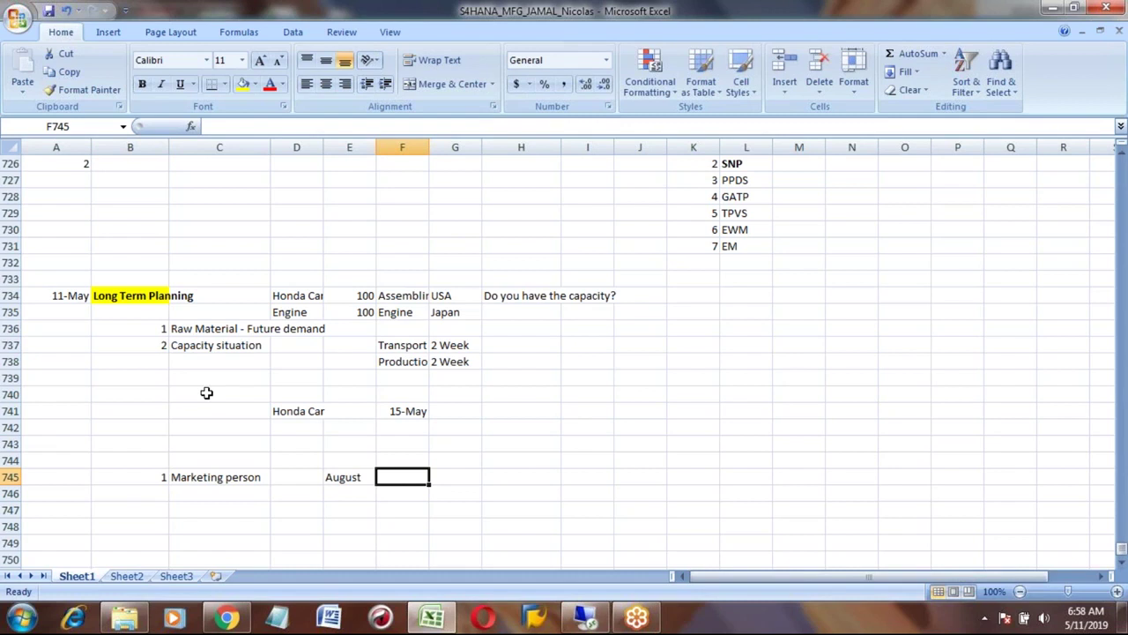
pyautogui.write('Honda_car')
pyautogui.press('Return')
pyautogui.press('Up')
# Enter a quantity of 1000 in H745 with the unit EA in I745 for the Marketing person
pyautogui.press('Tab')
pyautogui.press('Tab')
pyautogui.write('1000')
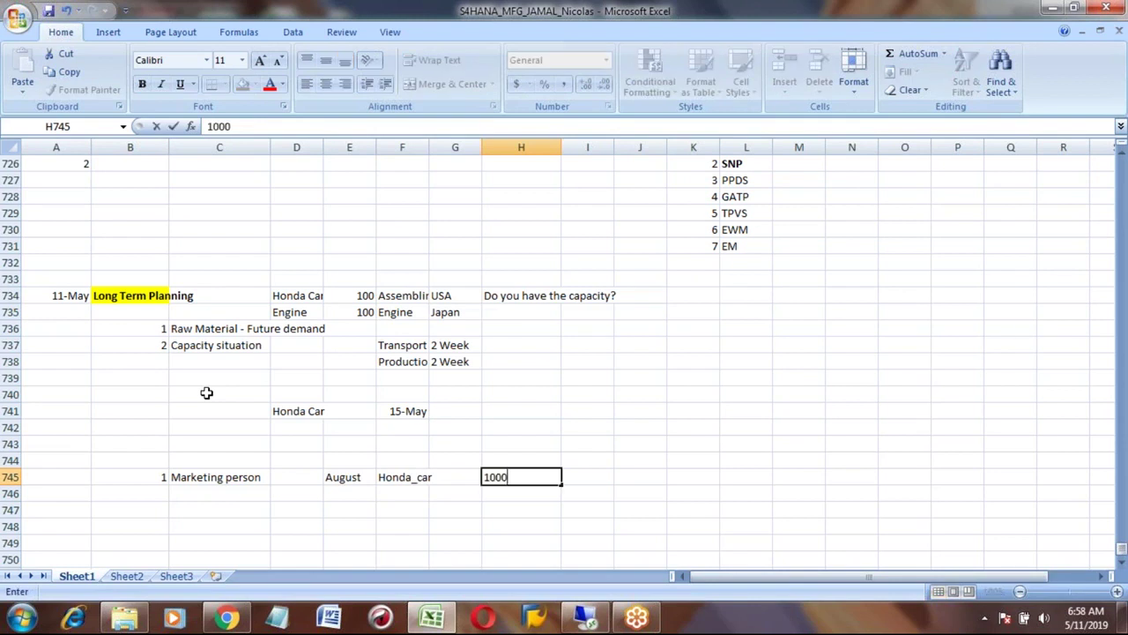
pyautogui.press('Tab')
pyautogui.write('EA')
pyautogui.press('Return')
# Add the second list entry with 2 in B746 and Sales person in C746
pyautogui.press('Up')
pyautogui.press('Left')
pyautogui.press('Left')
pyautogui.press('Left')
pyautogui.press('Left')
pyautogui.press('Left')
pyautogui.press('Left')
pyautogui.press('Left')
pyautogui.press('Down')
pyautogui.write('2')
pyautogui.press('Tab')
pyautogui.write('S')
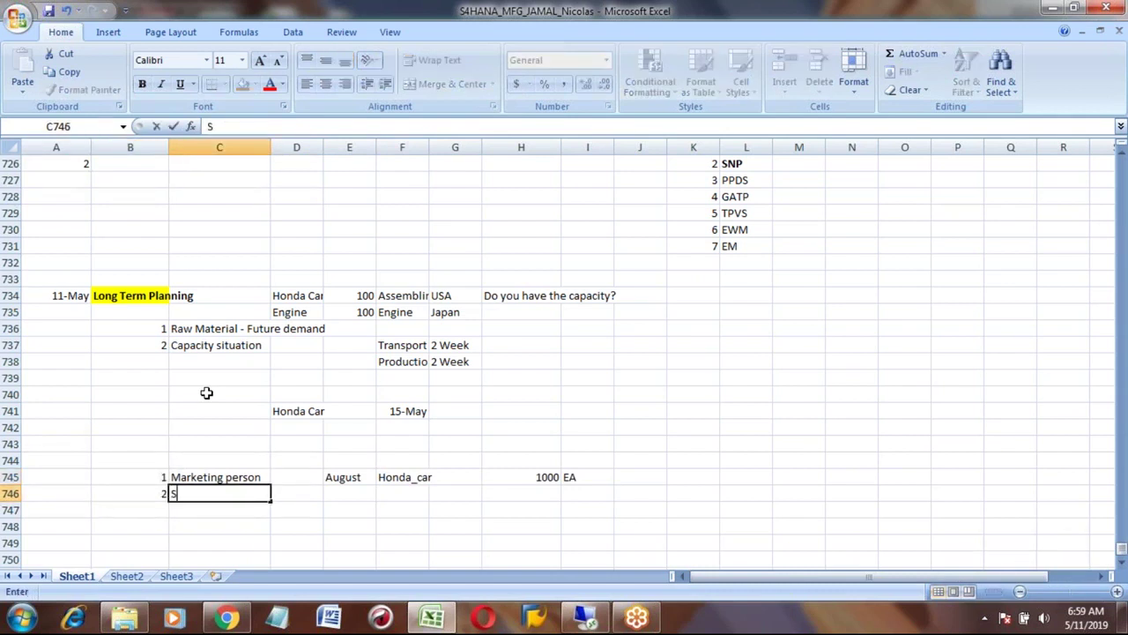
pyautogui.write('ales person')
pyautogui.press('Tab')
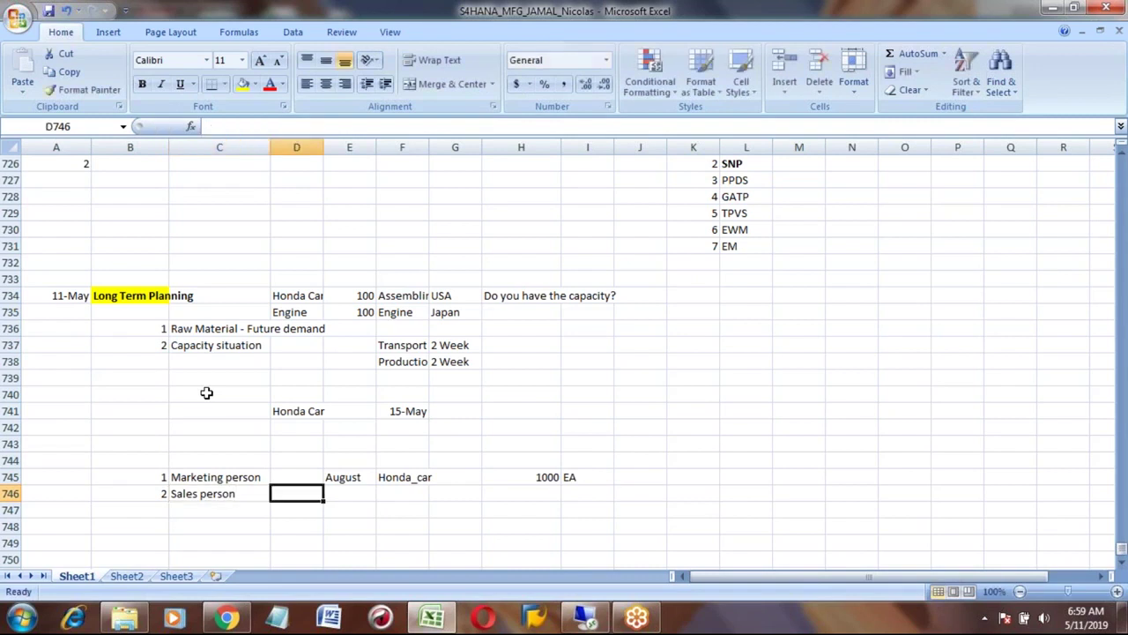
# Copy August and Honda_car from E745:F745 into E746:F746 on the Sales person row
pyautogui.press('Right')
pyautogui.press('Up')
pyautogui.hotkey('shift', 'Right')
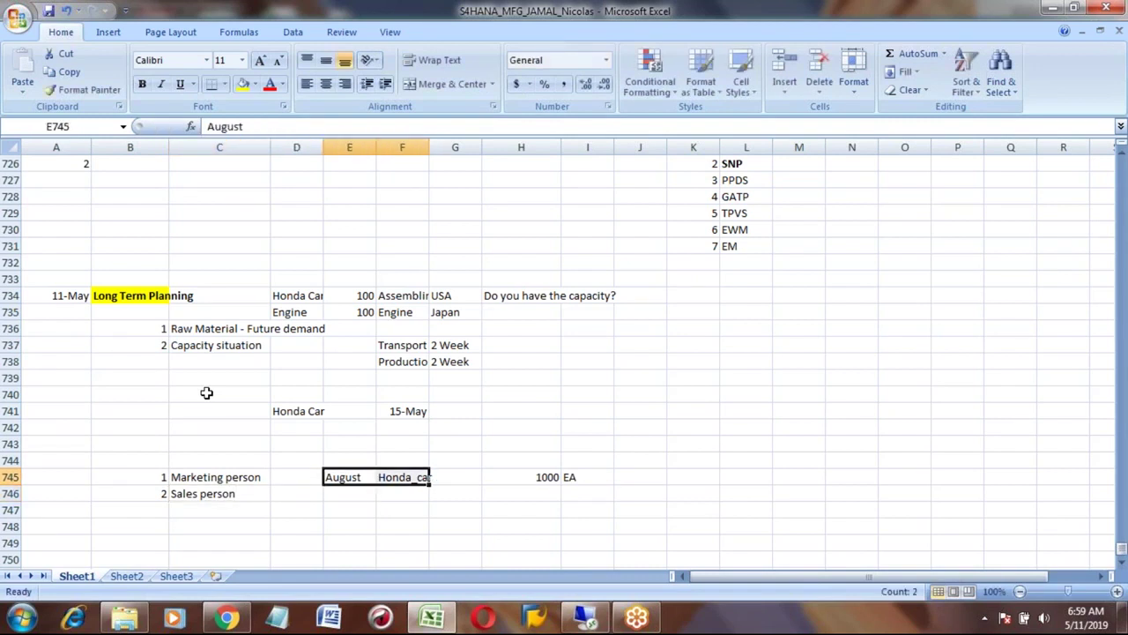
pyautogui.hotkey('ctrl', 'c')
pyautogui.press('Down')
pyautogui.hotkey('ctrl', 'v')
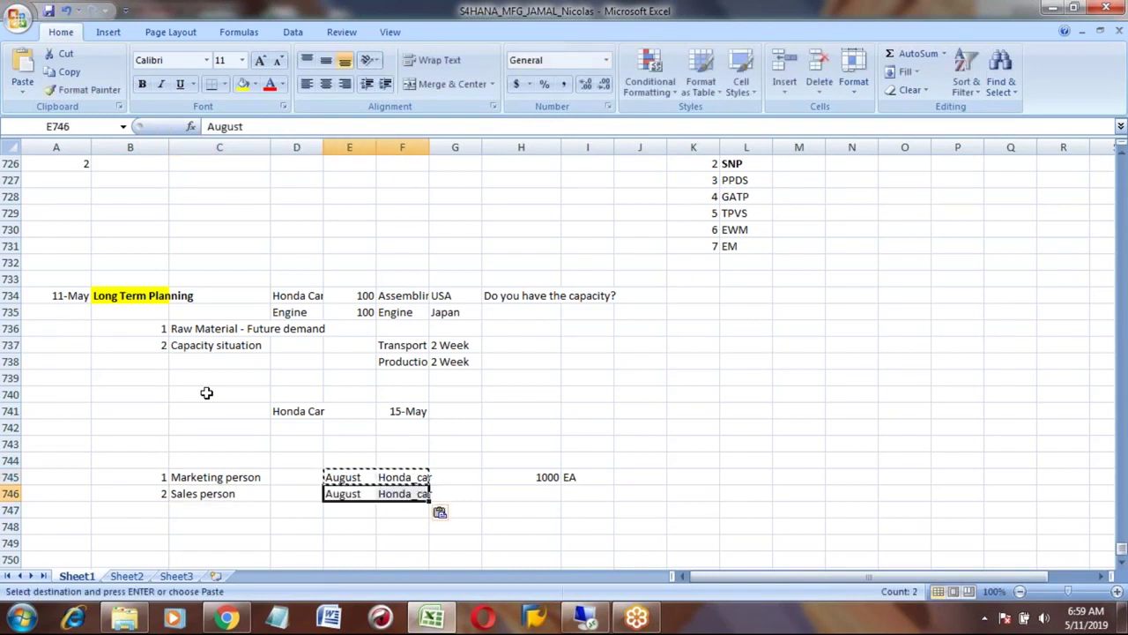
# Enter a quantity of 900 in H746 with the unit EA in I746 for the Sales person
pyautogui.press('Up')
pyautogui.press('Right')
pyautogui.press('Right')
pyautogui.press('Right')
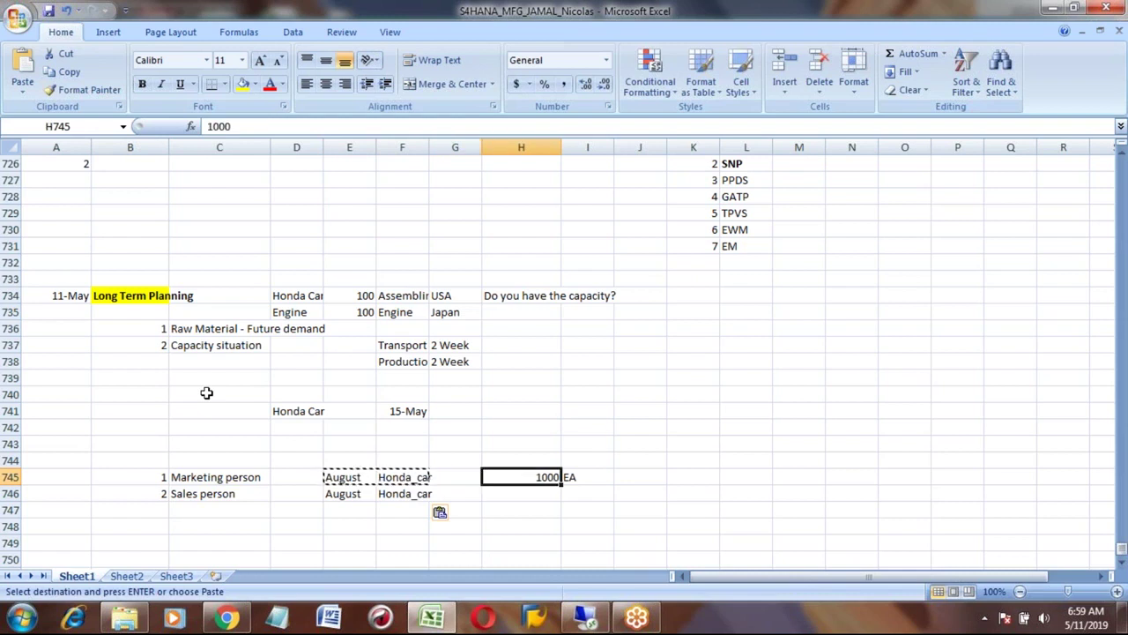
pyautogui.press('Down')
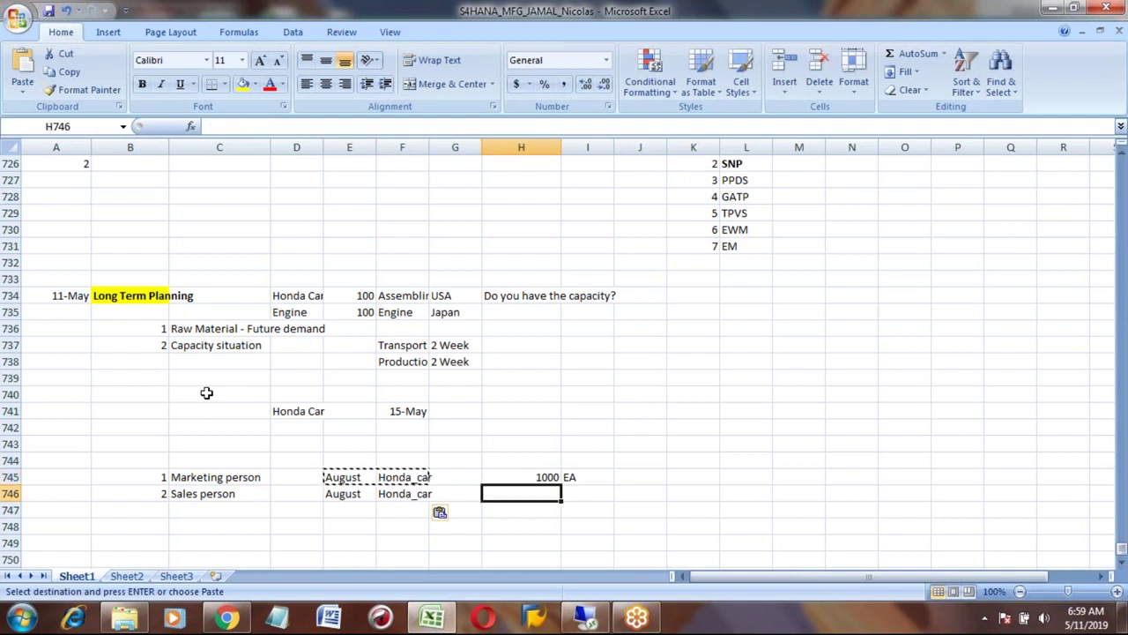
pyautogui.write('900')
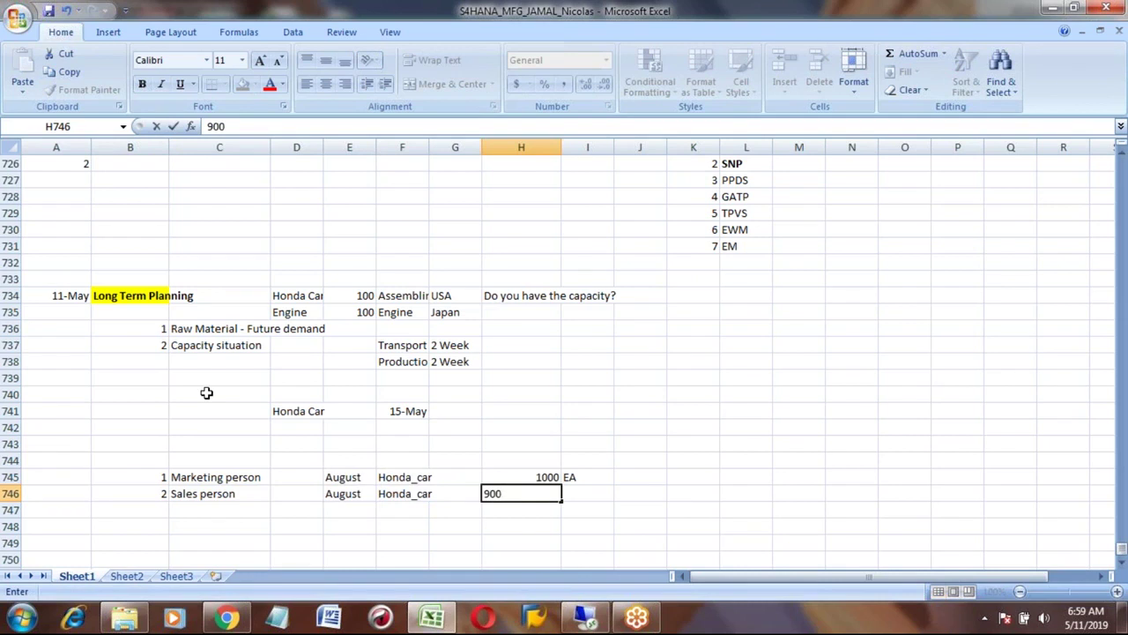
pyautogui.press('Right')
pyautogui.write('EA')
pyautogui.press('Return')
pyautogui.press('Up')
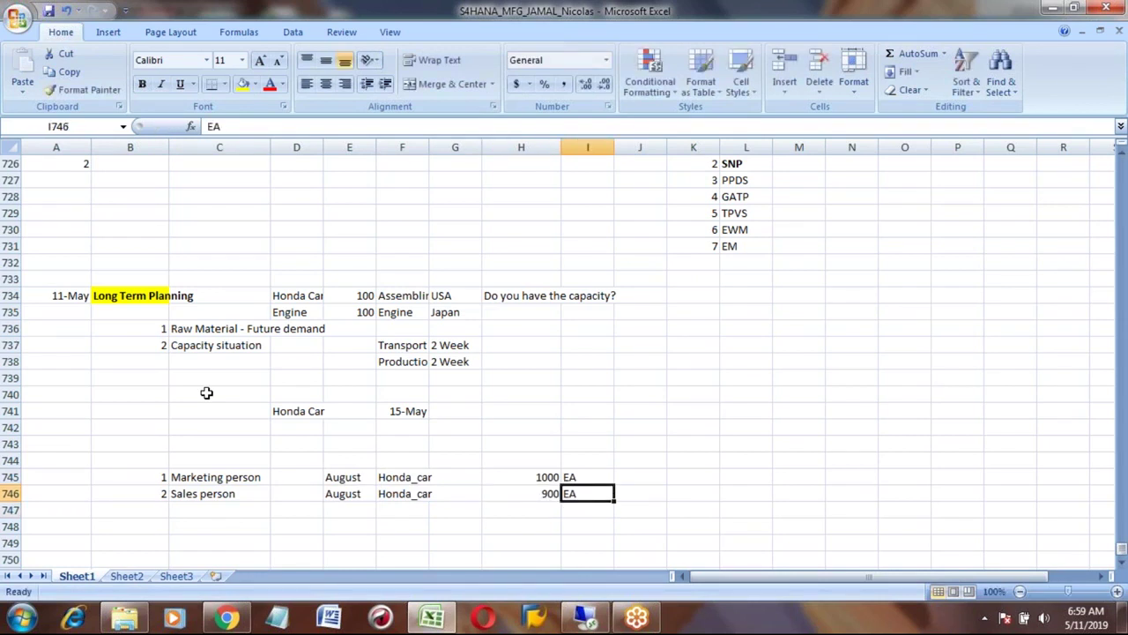
# Add the third list entry with 3 in B747 and Production person in C747
pyautogui.press('Left')
pyautogui.press('Left')
pyautogui.press('Left')
pyautogui.press('Left')
pyautogui.press('Left')
pyautogui.press('Left')
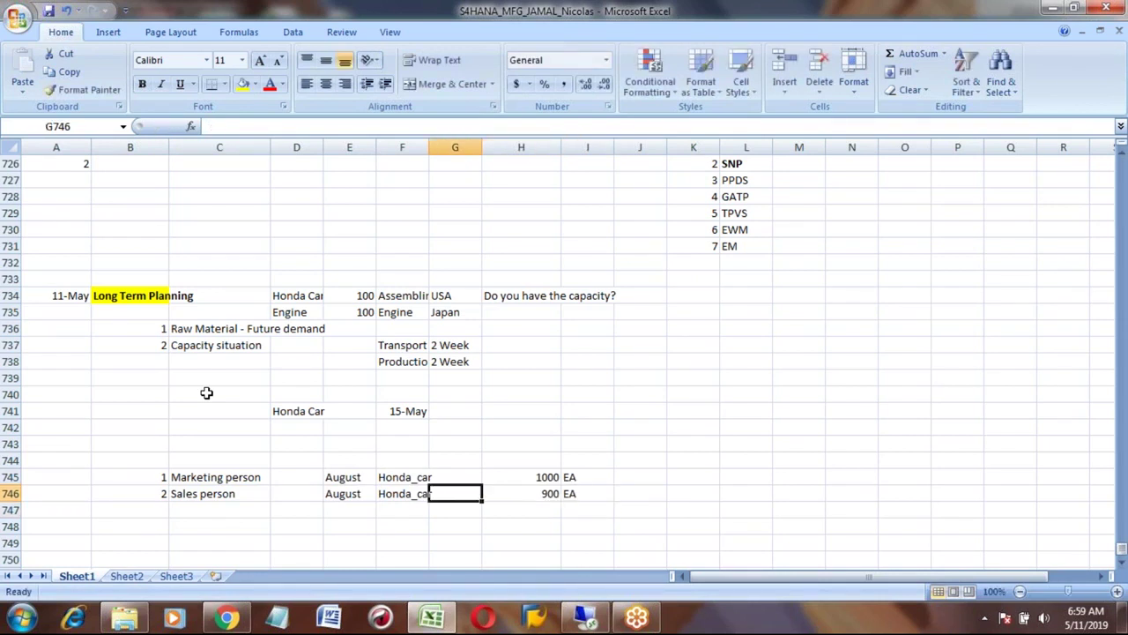
pyautogui.press('Down')
pyautogui.press('Left')
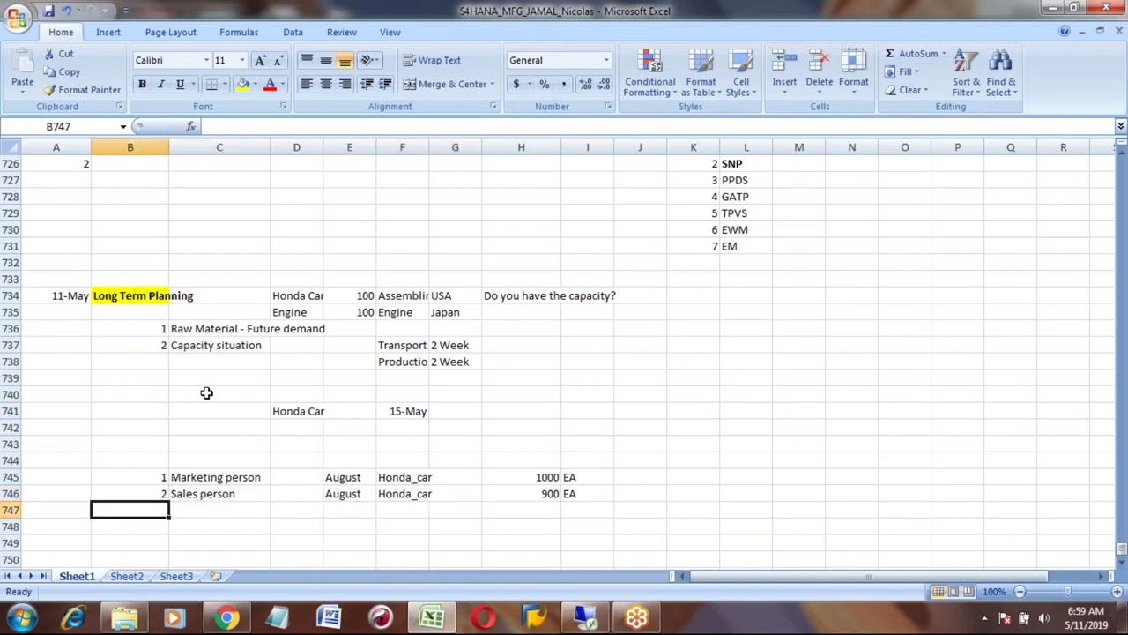
pyautogui.write('3')
pyautogui.press('Right')
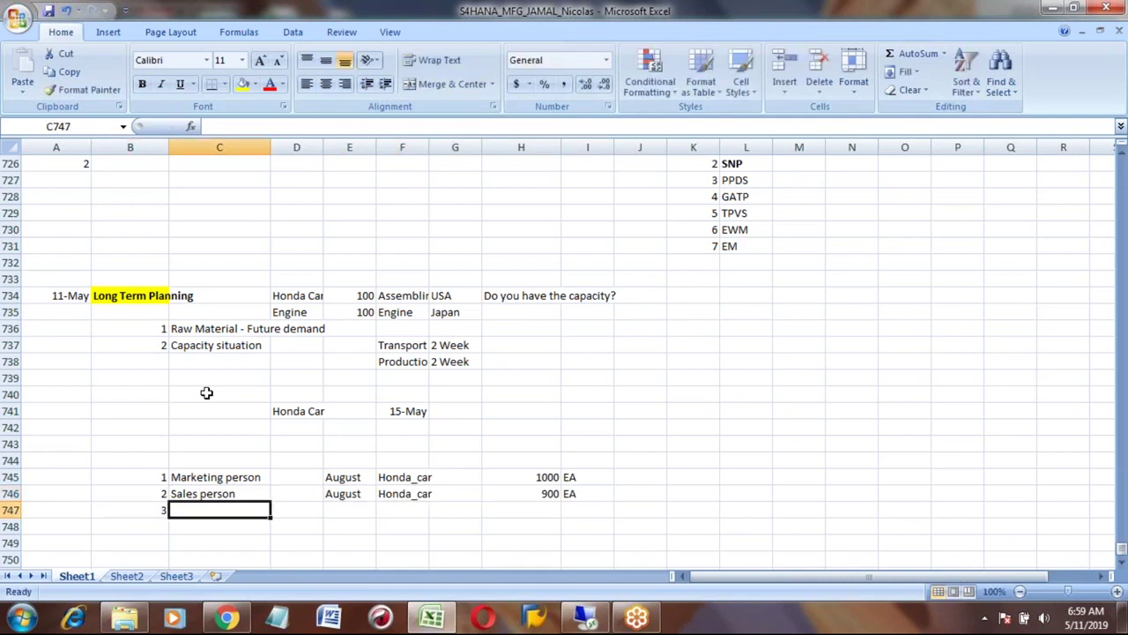
pyautogui.write('man')
pyautogui.press('BackSpace')
pyautogui.press('BackSpace')
pyautogui.press('BackSpace')
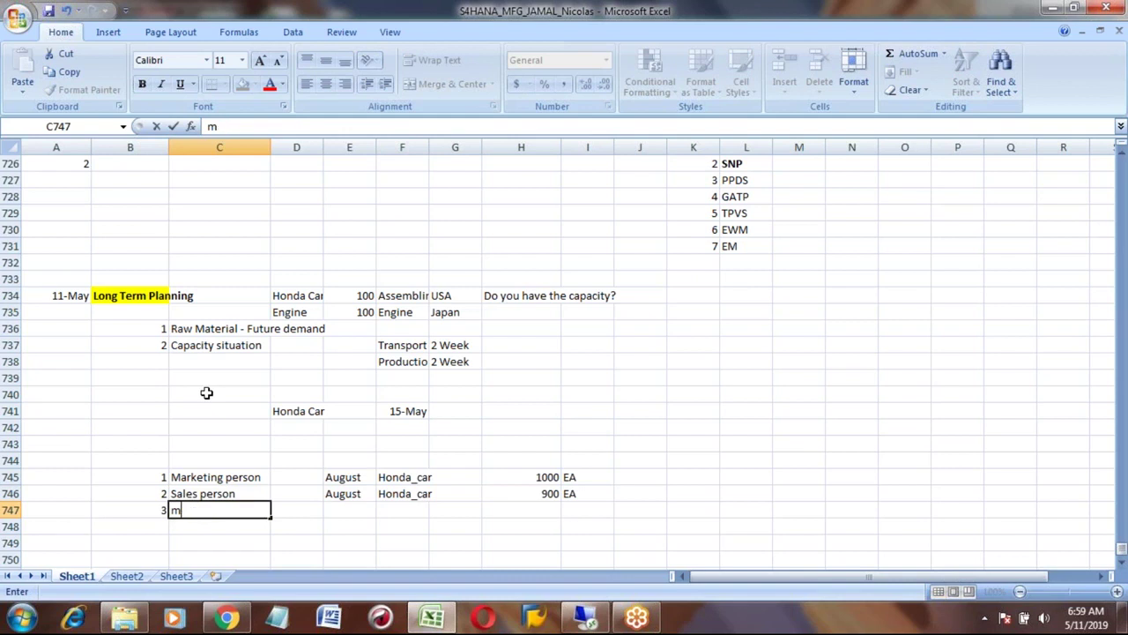
pyautogui.write('M')
pyautogui.press('BackSpace')
pyautogui.write('M')
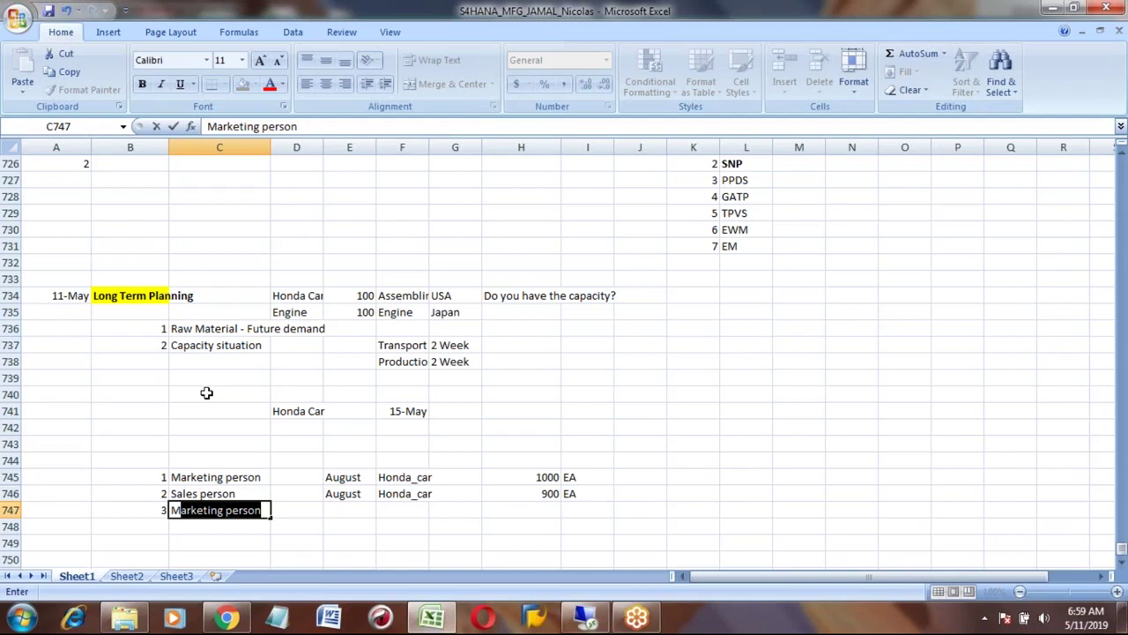
pyautogui.press('BackSpace')
pyautogui.press('BackSpace')
pyautogui.write('Production person')
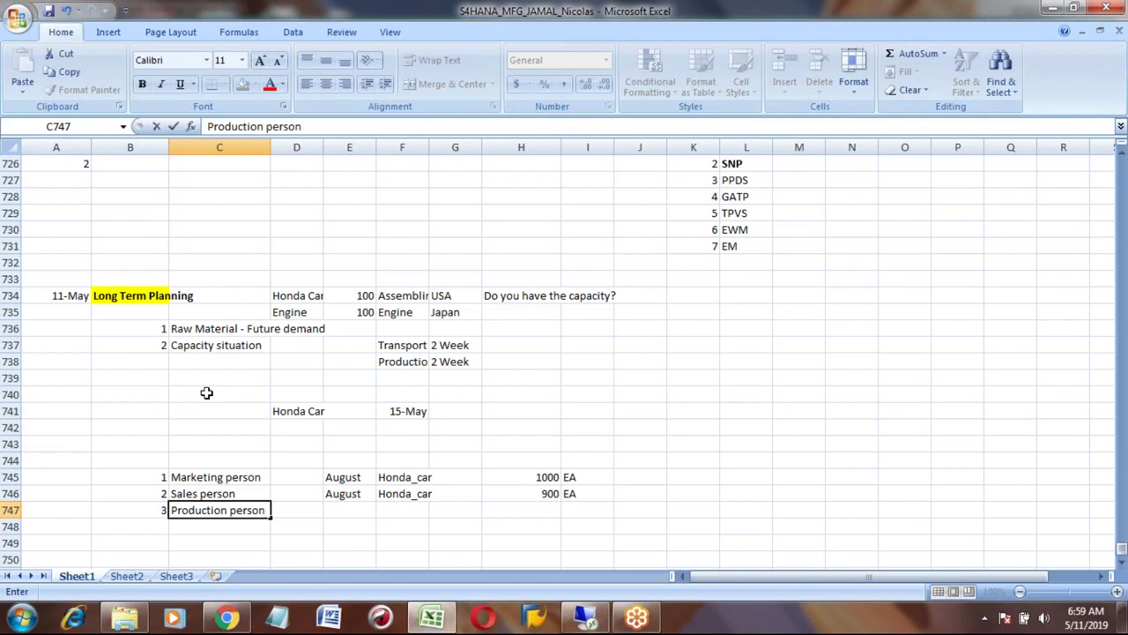
# Copy August and Honda_car from E746:F746 into E747:F747 on the Production person row
pyautogui.press('Right')
pyautogui.press('Right')
pyautogui.press('Up')
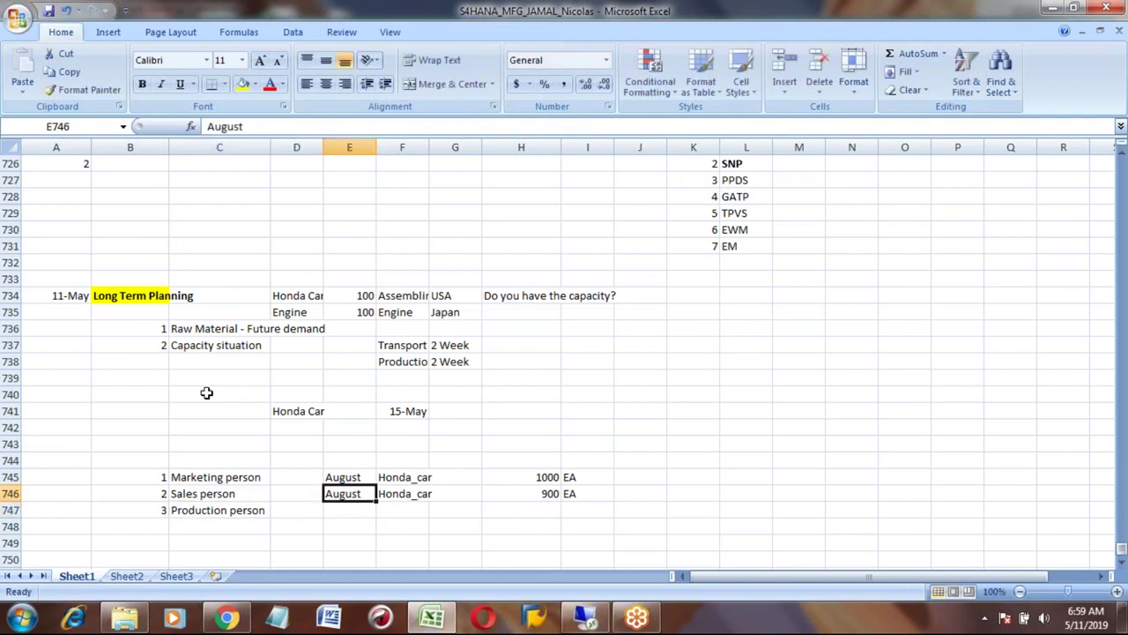
pyautogui.hotkey('shift', 'Right')
pyautogui.hotkey('ctrl', 'c')
pyautogui.press('Down')
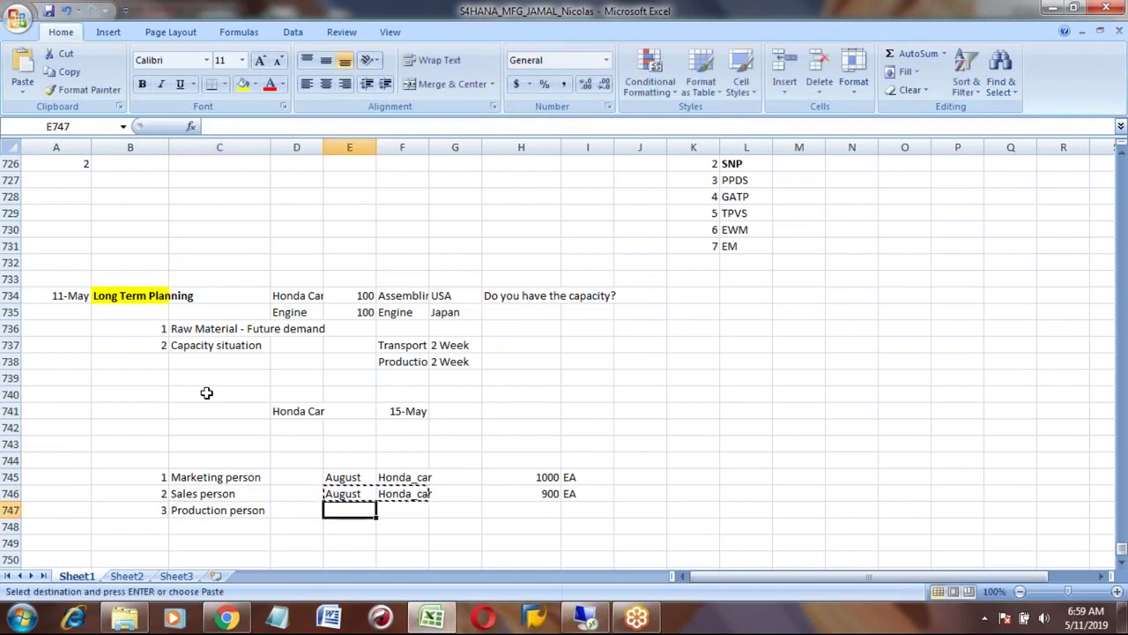
pyautogui.hotkey('ctrl', 'v')
# Enter a quantity of 800 in H747 with the unit EA in I747 for the Production person
pyautogui.press('Right')
pyautogui.press('Right')
pyautogui.press('Right')
pyautogui.write('800')
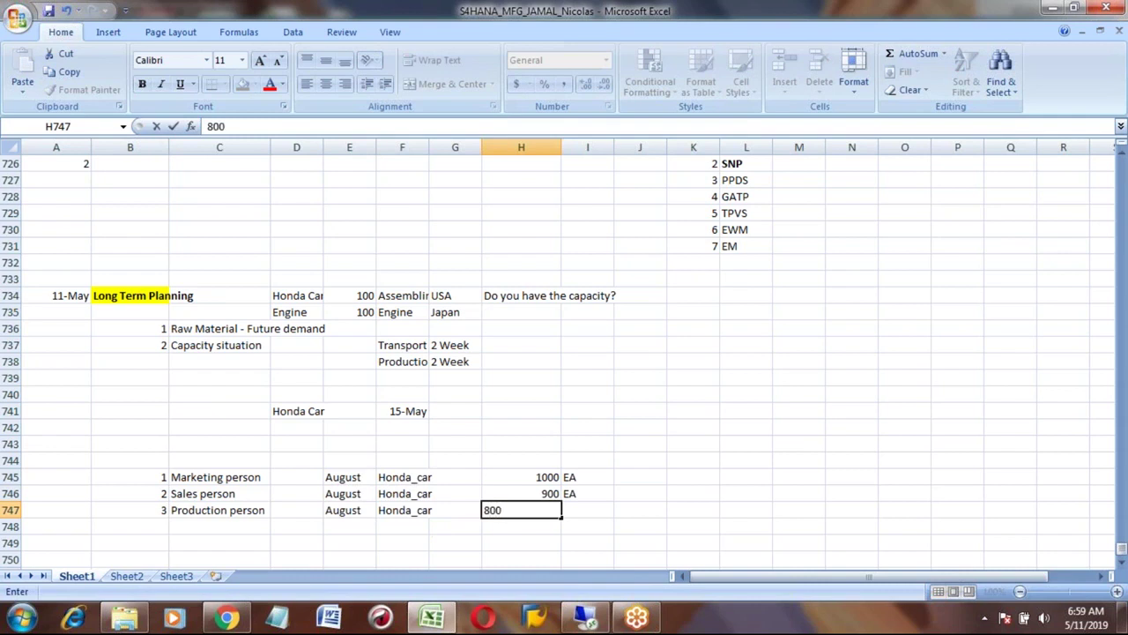
pyautogui.press('Right')
pyautogui.write('EA')
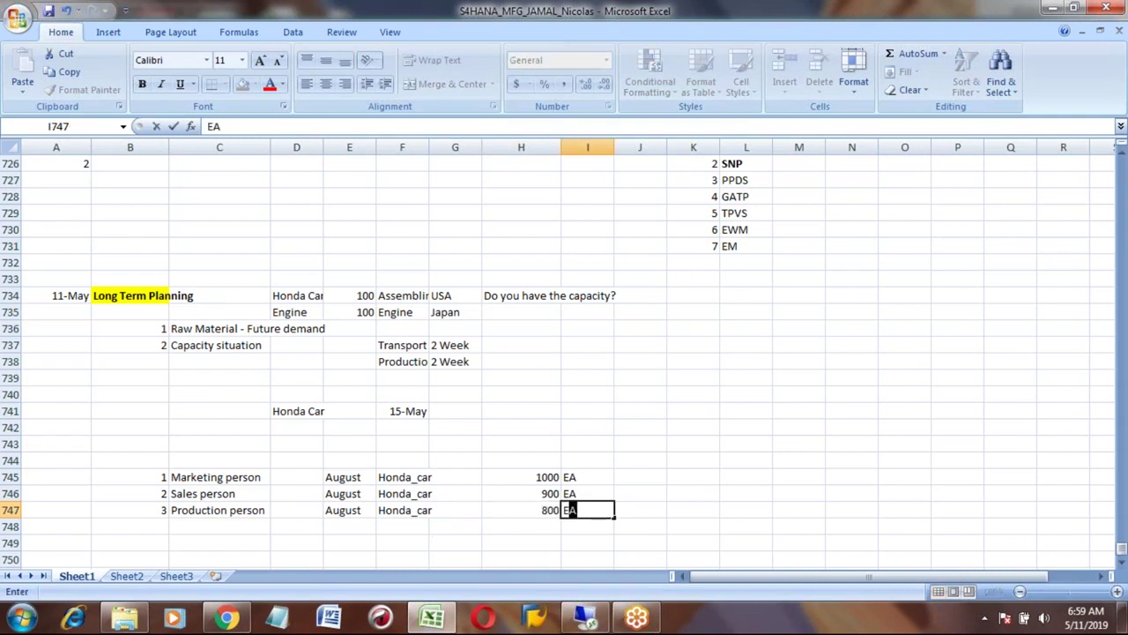
pyautogui.press('Return')
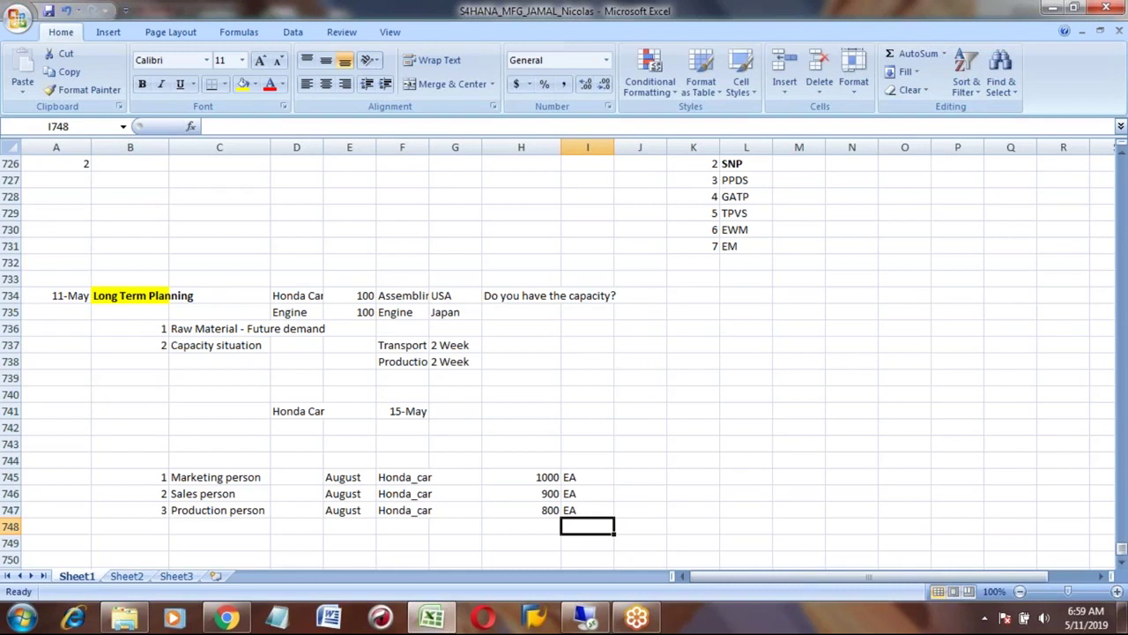
pyautogui.click(521, 510)
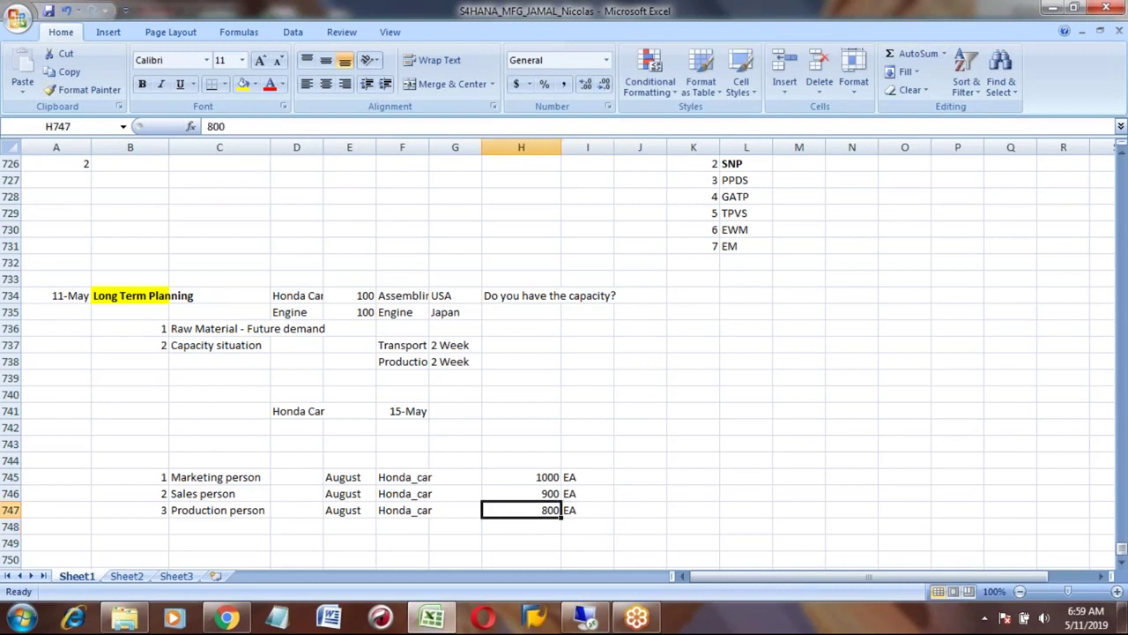
pyautogui.press('Right')
pyautogui.press('Right')
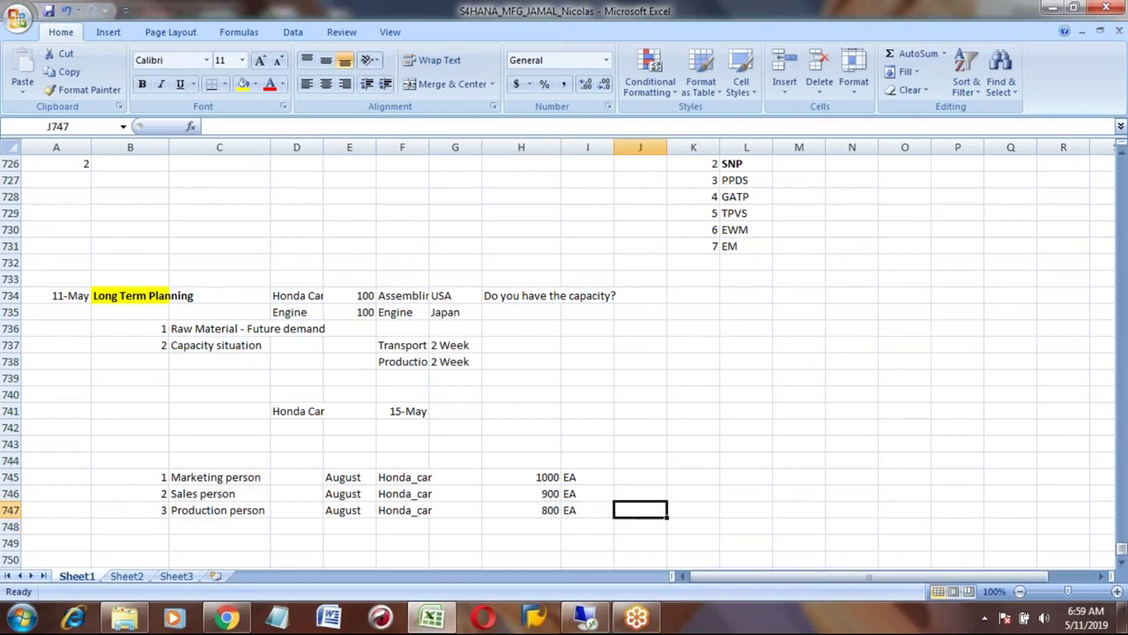
# Compare the August quantities of the marketing, sales and production persons in H745:H747
pyautogui.press('Left')
pyautogui.press('Left')
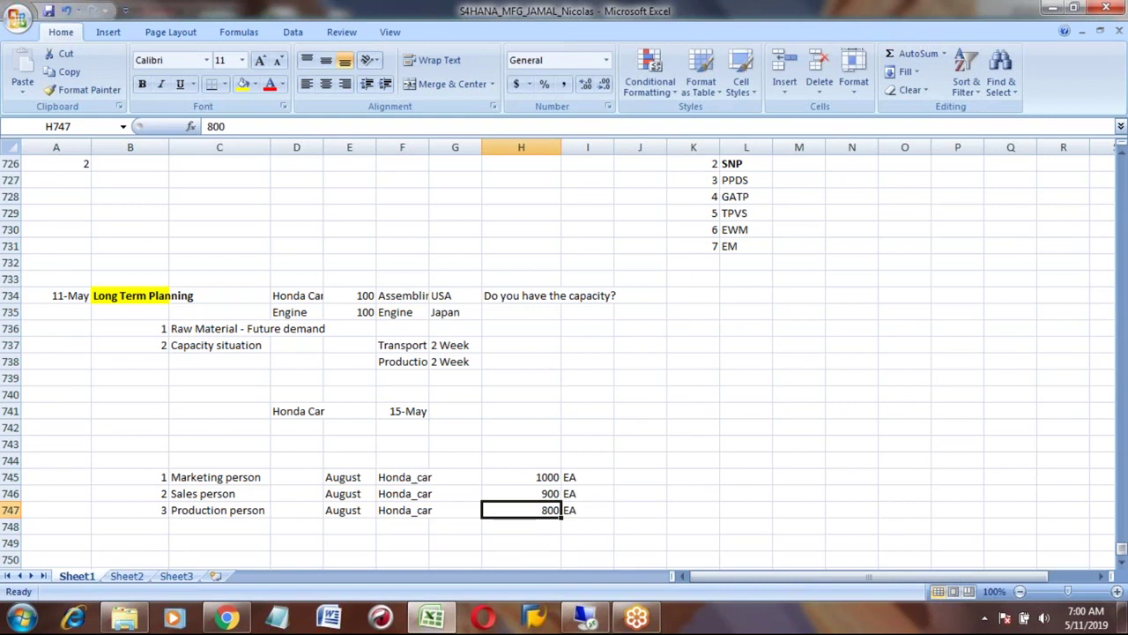
pyautogui.click(521, 493)
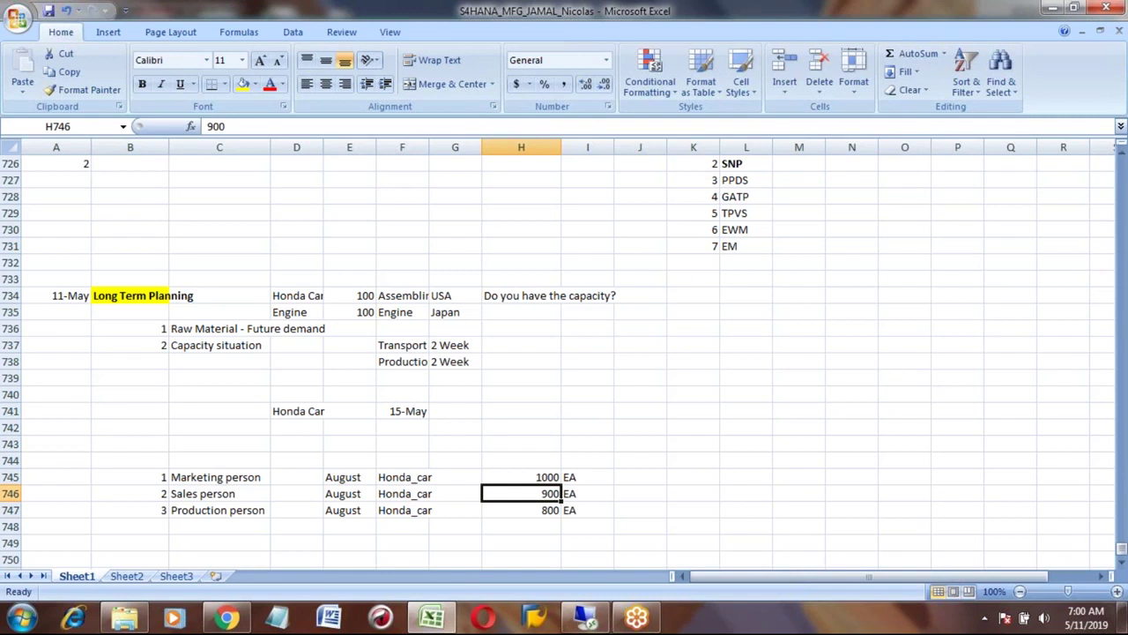
pyautogui.click(521, 509)
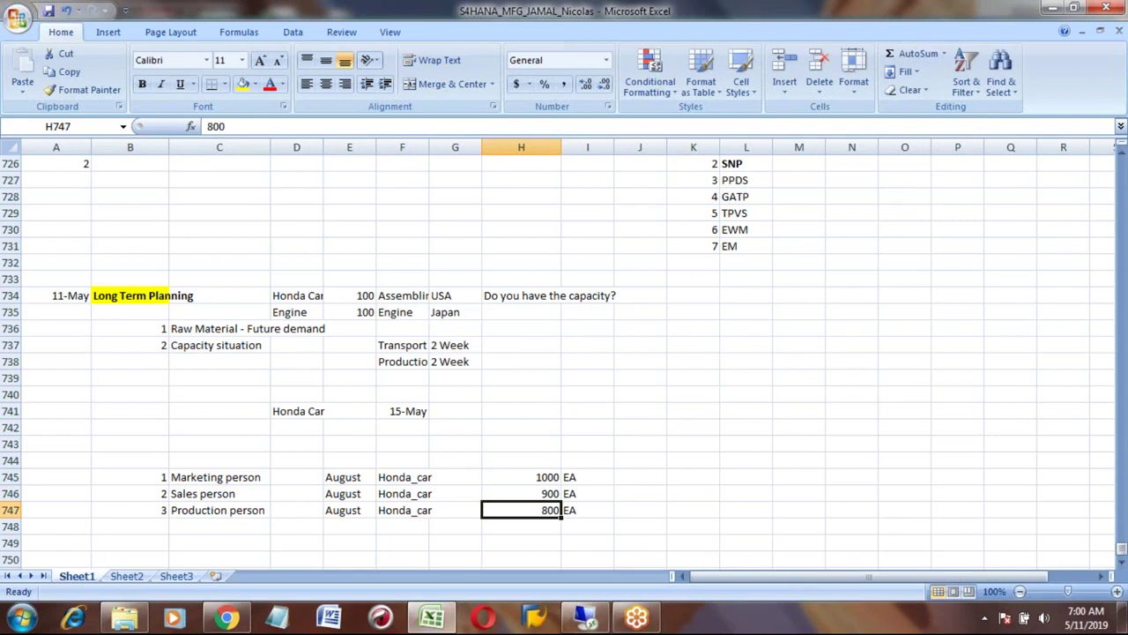
pyautogui.click(521, 493)
pyautogui.click(521, 477)
pyautogui.click(520, 493)
pyautogui.click(521, 509)
pyautogui.click(520, 477)
pyautogui.click(521, 493)
pyautogui.click(521, 510)
pyautogui.click(521, 526)
pyautogui.click(521, 509)
pyautogui.click(521, 494)
pyautogui.click(520, 477)
pyautogui.click(521, 494)
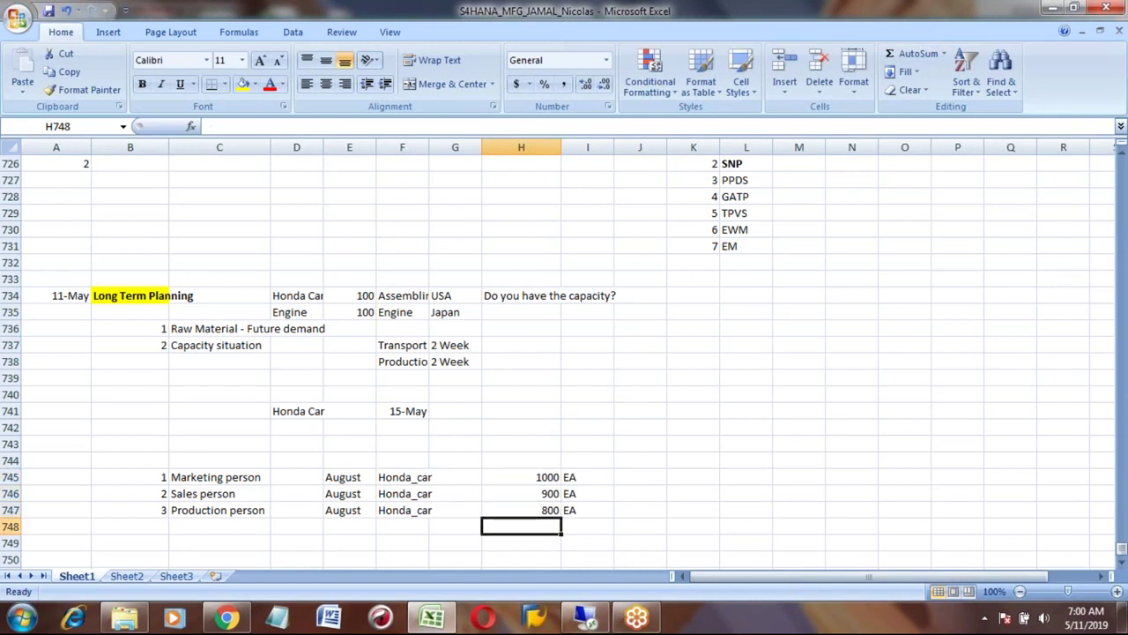
# Add the fourth list entry with 4 in B748 and Top Management in C748
pyautogui.press('Left')
pyautogui.press('Left')
pyautogui.press('Left')
pyautogui.press('Left')
pyautogui.press('Left')
pyautogui.press('Left')
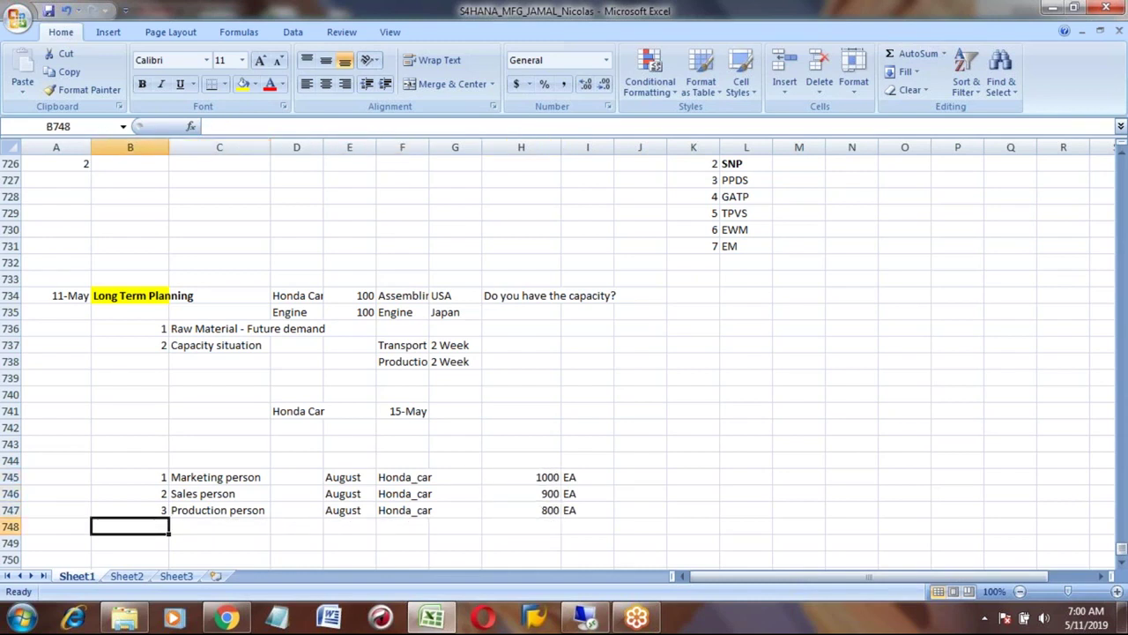
pyautogui.write('4')
pyautogui.press('Tab')
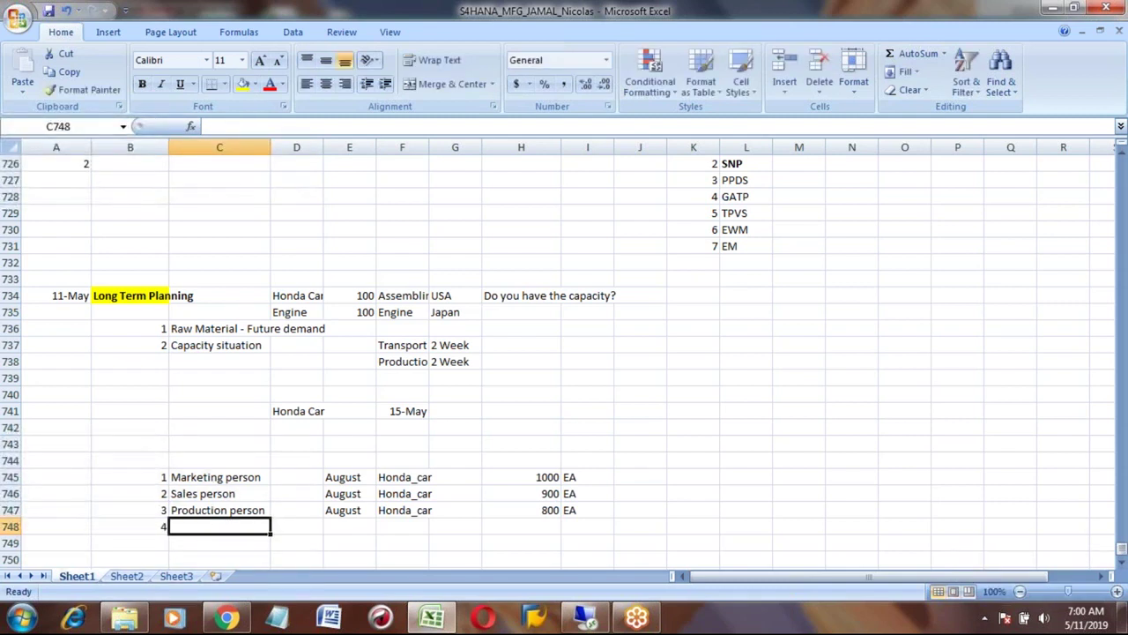
pyautogui.write('m')
pyautogui.press('BackSpace')
pyautogui.press('BackSpace')
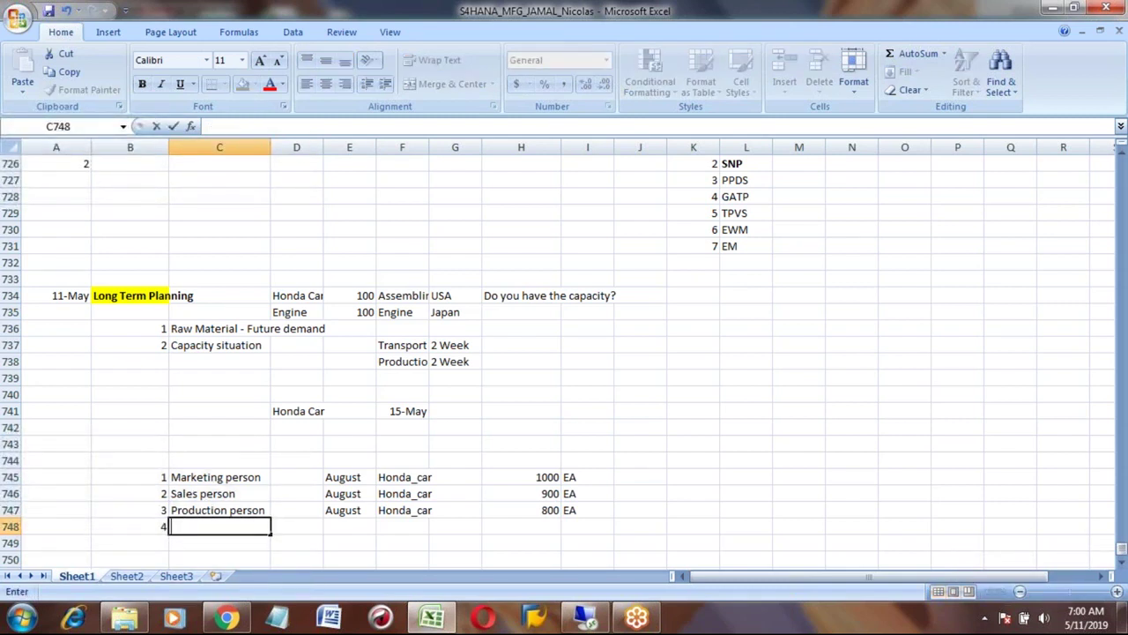
pyautogui.write('m')
pyautogui.press('BackSpace')
pyautogui.press('BackSpace')
pyautogui.write('SOP')
pyautogui.press('BackSpace')
pyautogui.press('BackSpace')
pyautogui.press('BackSpace')
pyautogui.write('Top Manag')
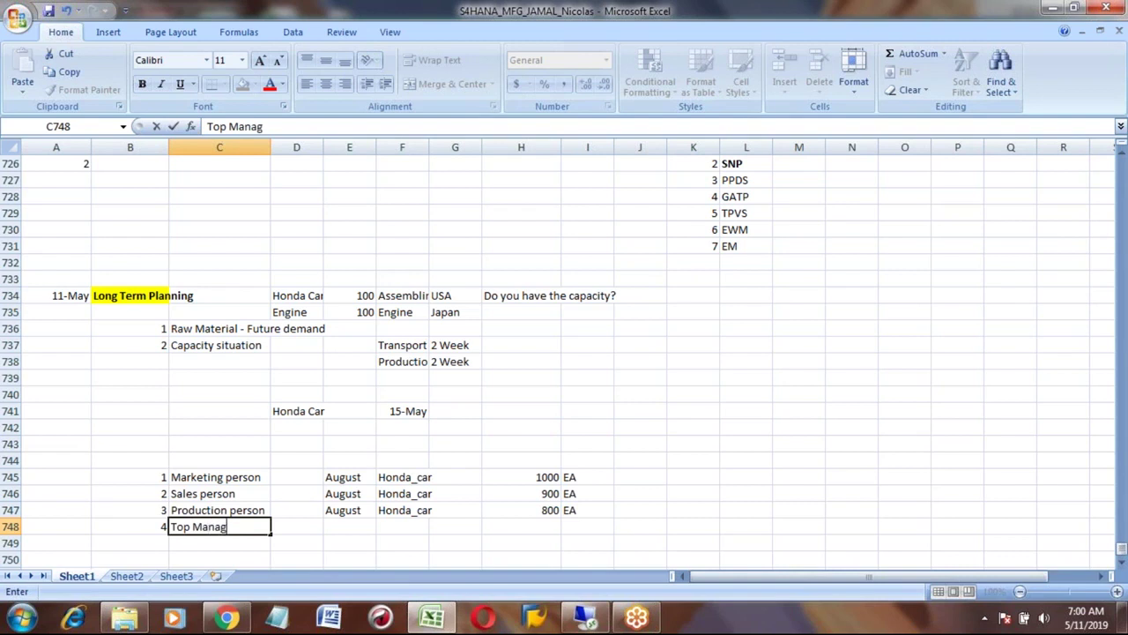
pyautogui.write('ement')
pyautogui.press('Return')
# Review the Top Management row against the production, sales and marketing persons' rows and their quantities
pyautogui.press('Up')
pyautogui.press('Right')
pyautogui.press('Right')
pyautogui.press('Right')
pyautogui.press('Right')
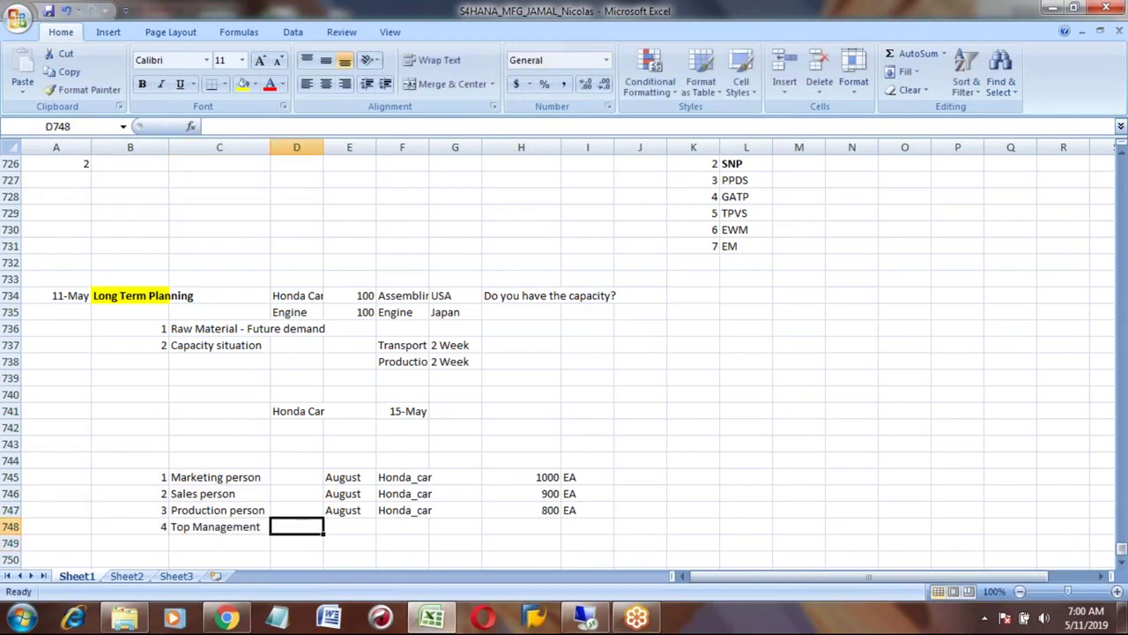
pyautogui.press('Right')
pyautogui.press('Up')
pyautogui.press('Up')
pyautogui.press('Up')
pyautogui.press('Down')
pyautogui.press('Down')
pyautogui.press('Down')
pyautogui.press('Left')
pyautogui.press('Left')
pyautogui.press('Left')
pyautogui.press('Left')
pyautogui.press('Left')
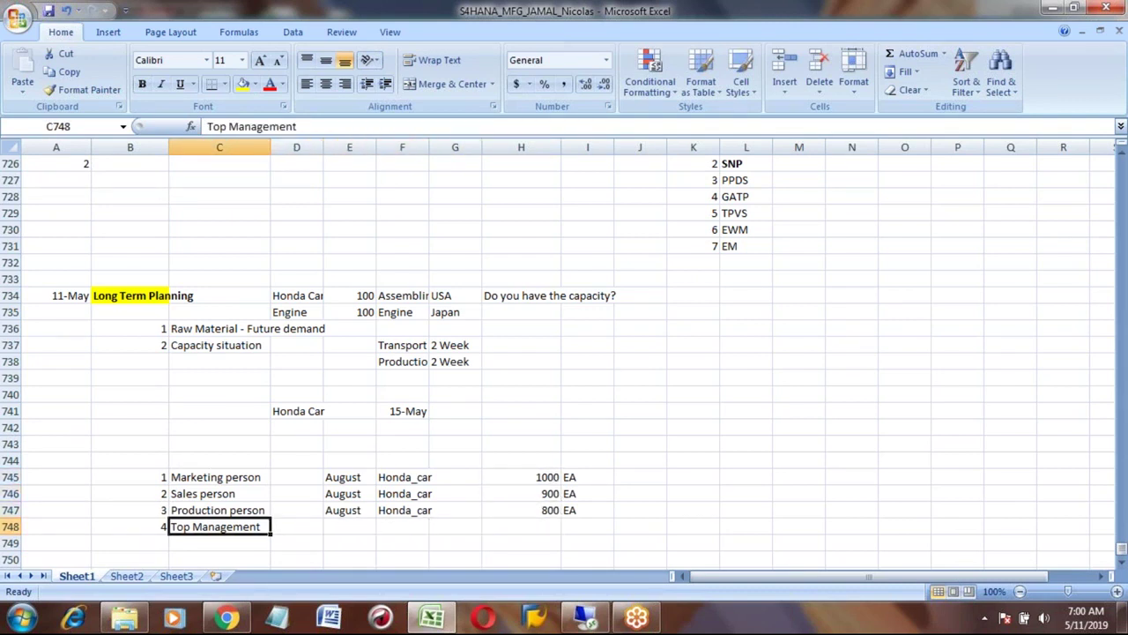
pyautogui.press('Right')
pyautogui.press('Right')
pyautogui.press('Right')
pyautogui.press('Right')
pyautogui.press('Right')
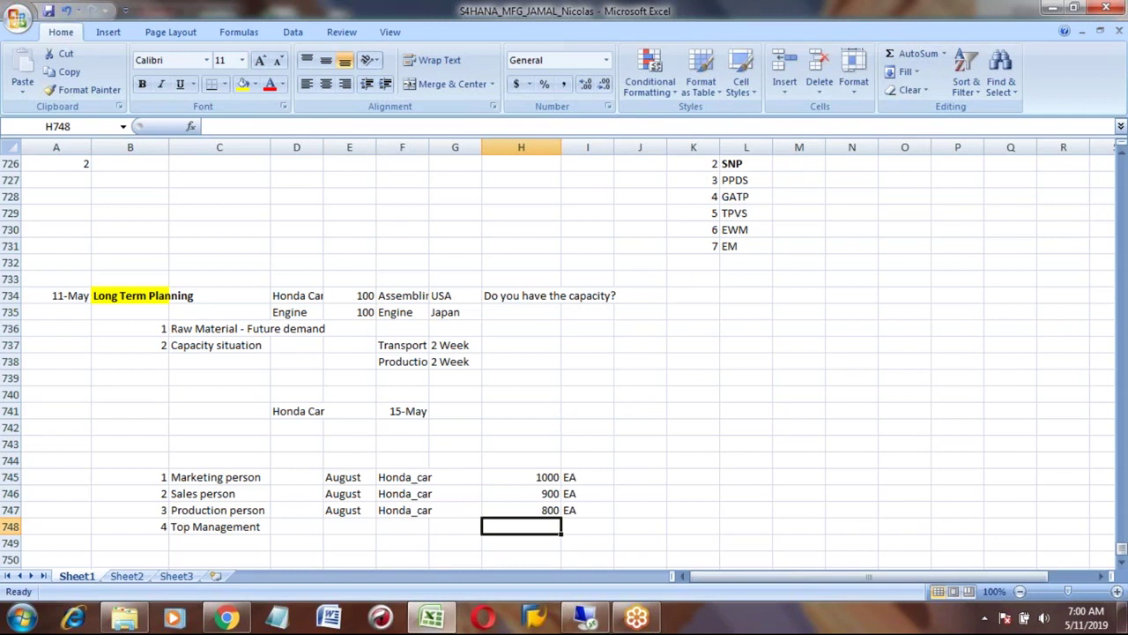
pyautogui.press('Up')
pyautogui.press('Left')
pyautogui.press('Left')
pyautogui.press('Left')
pyautogui.press('Left')
pyautogui.press('Left')
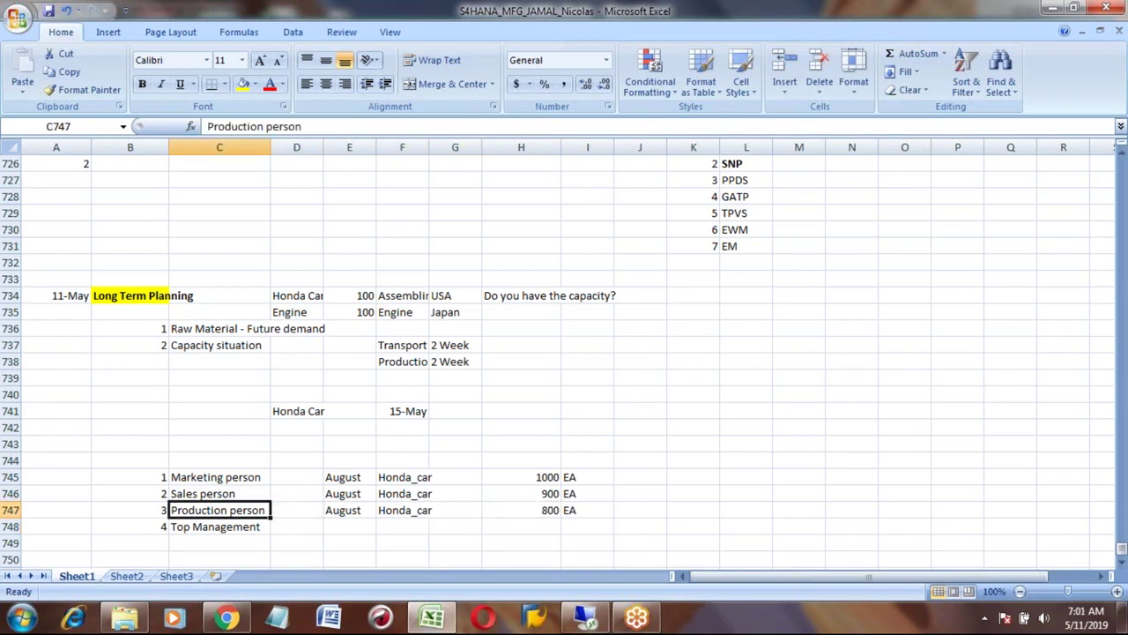
pyautogui.press('Up')
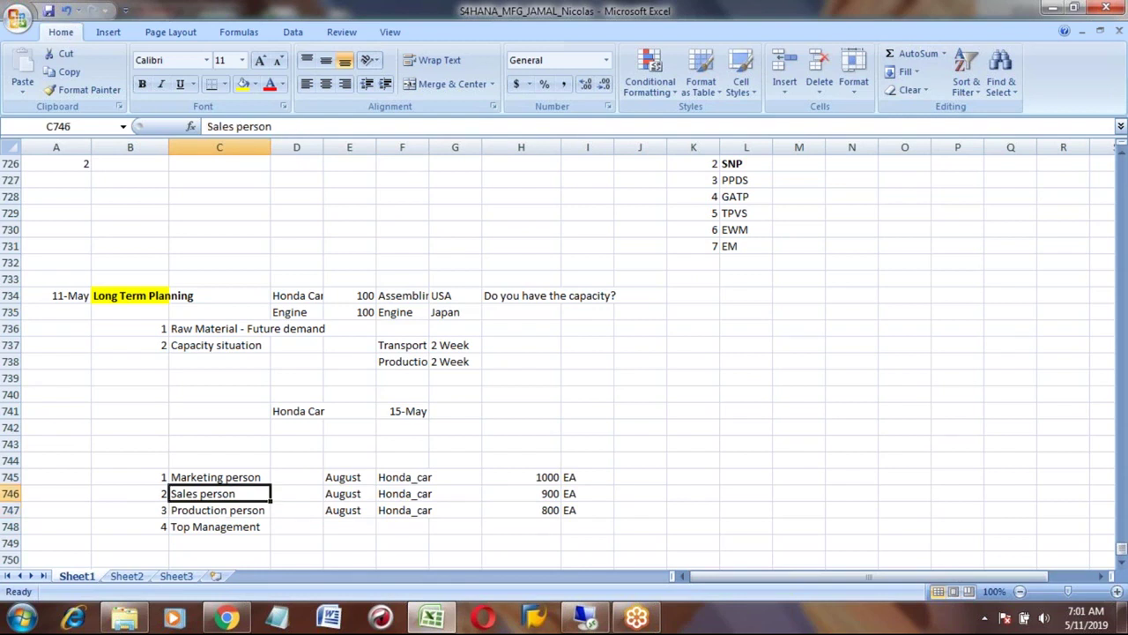
pyautogui.press('Up')
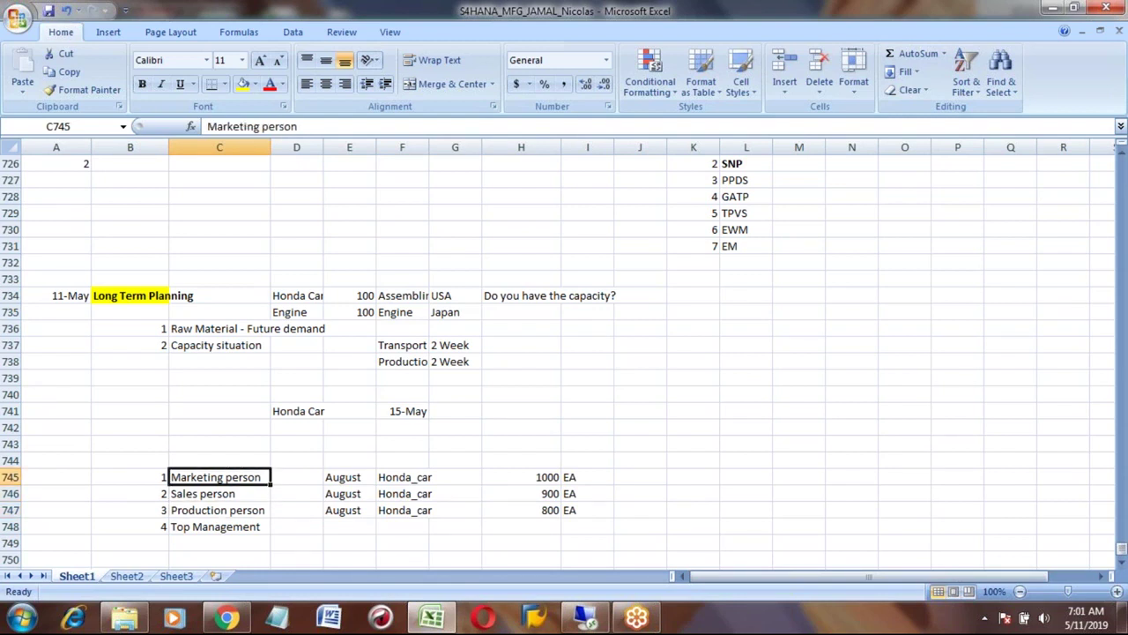
# Enter the note possibilities? in H748 on the Top Management row
pyautogui.press('Down')
pyautogui.press('Down')
pyautogui.press('Down')
pyautogui.press('Right')
pyautogui.press('Right')
pyautogui.press('Right')
pyautogui.press('Right')
pyautogui.press('Right')
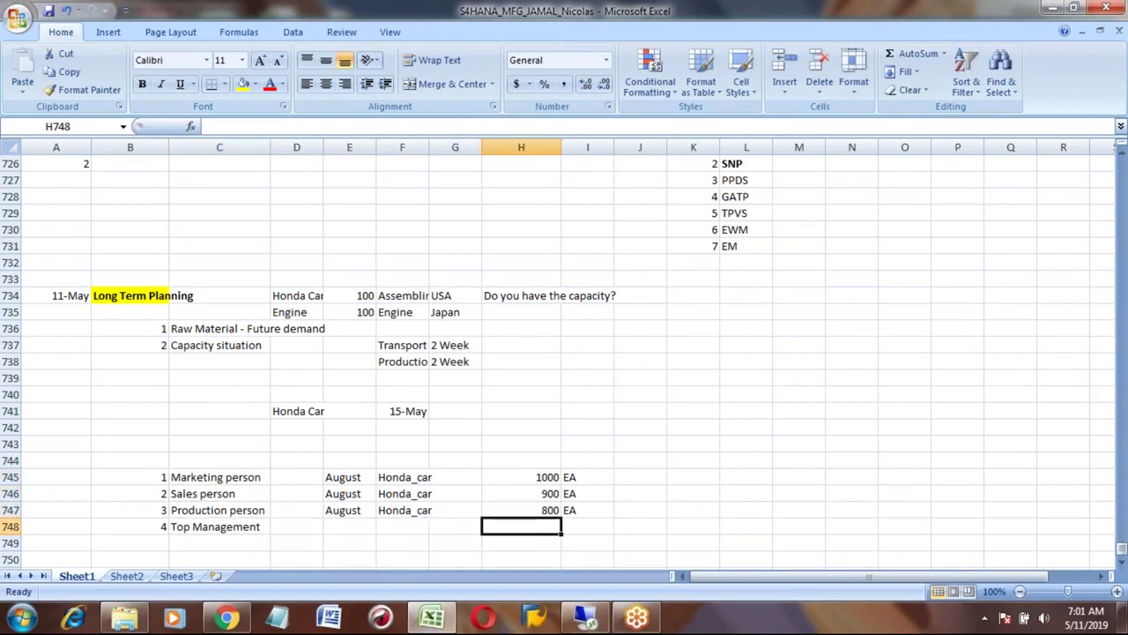
pyautogui.press('Up')
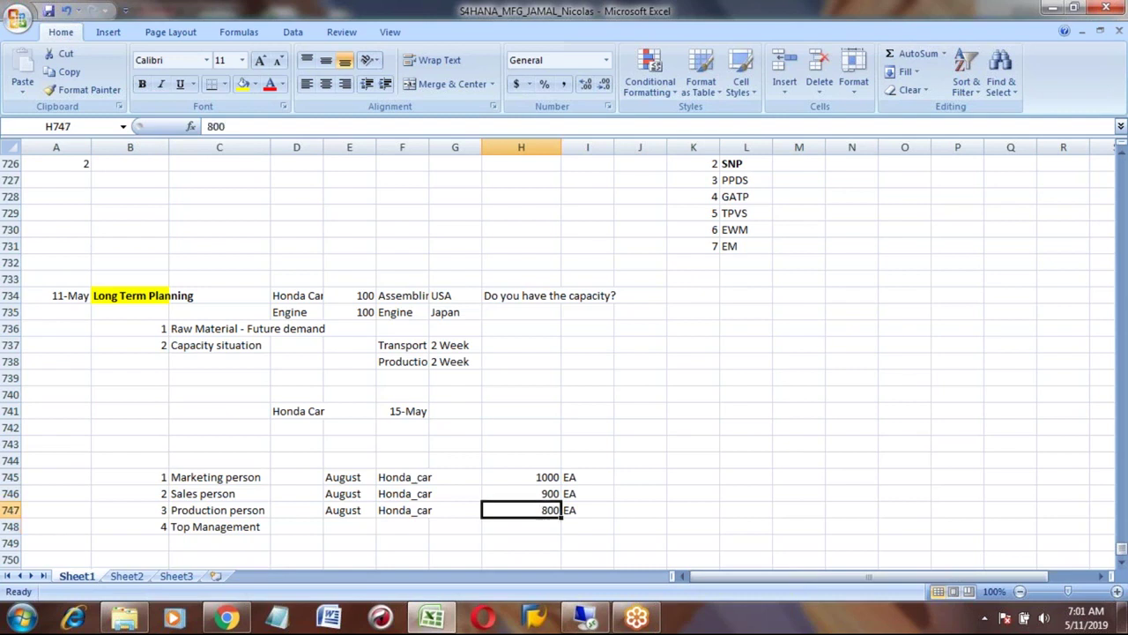
pyautogui.press('Down')
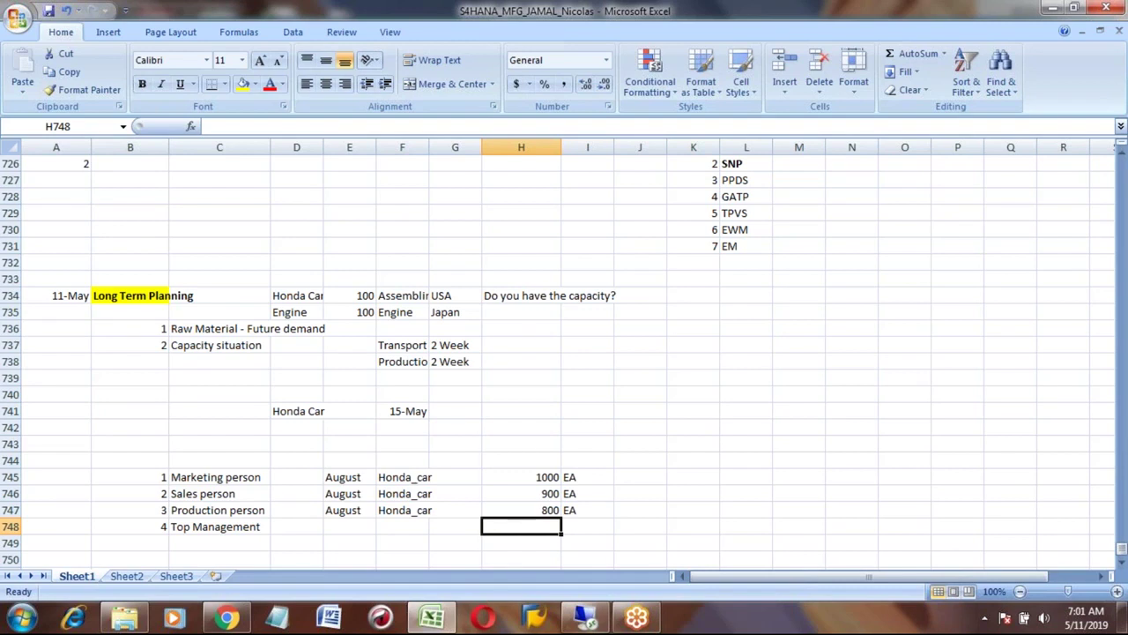
pyautogui.write('possibili')
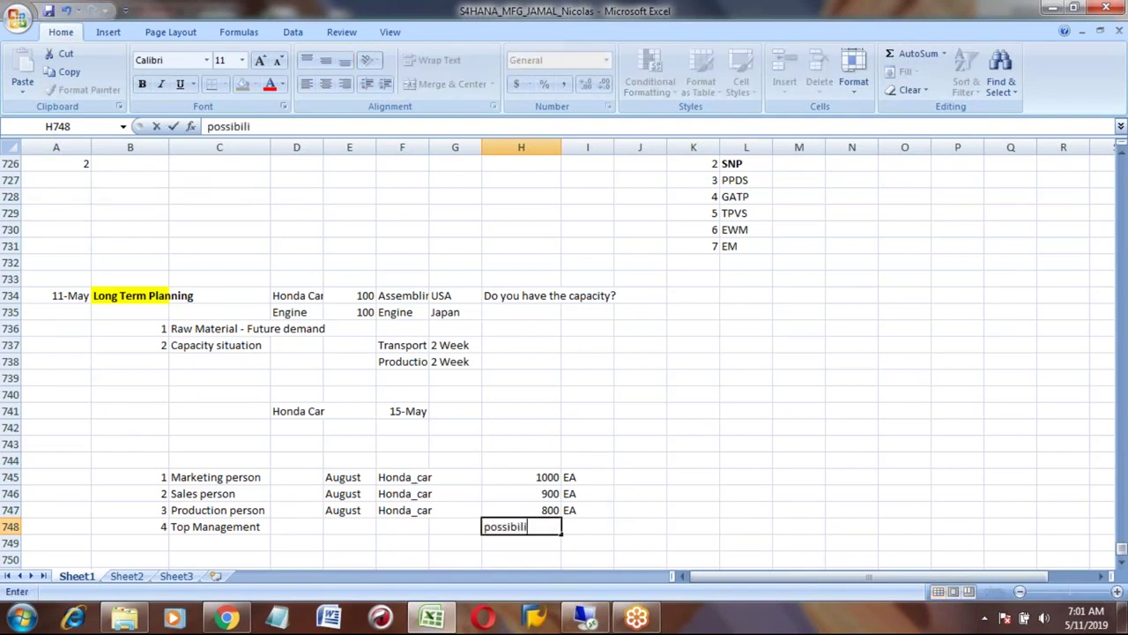
pyautogui.write('ties?')
pyautogui.press('Return')
# Examine the differing Honda_car quantities from the Production person's row up to the Marketing person's row
pyautogui.press('Up')
pyautogui.press('Up')
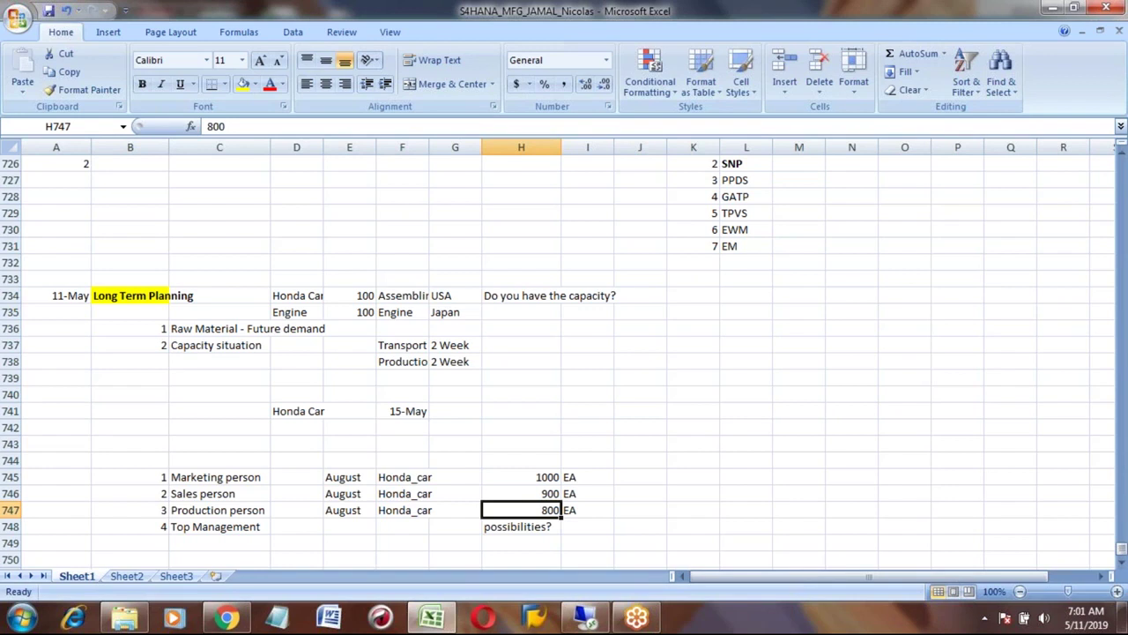
pyautogui.click(640, 509)
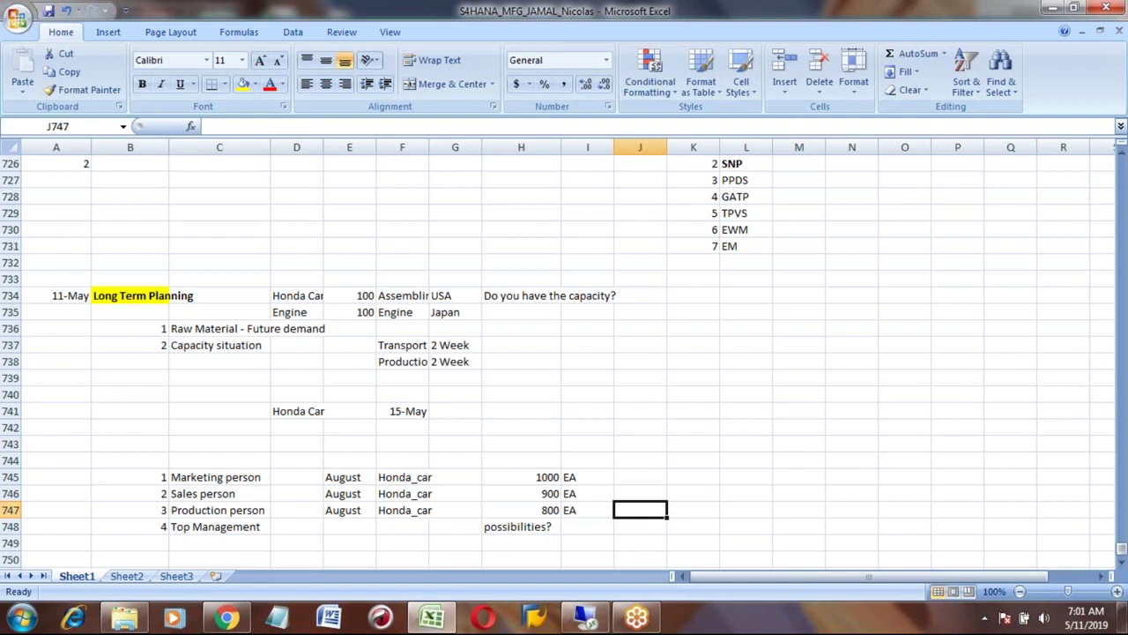
pyautogui.click(521, 509)
pyautogui.click(521, 493)
pyautogui.click(520, 477)
pyautogui.click(521, 510)
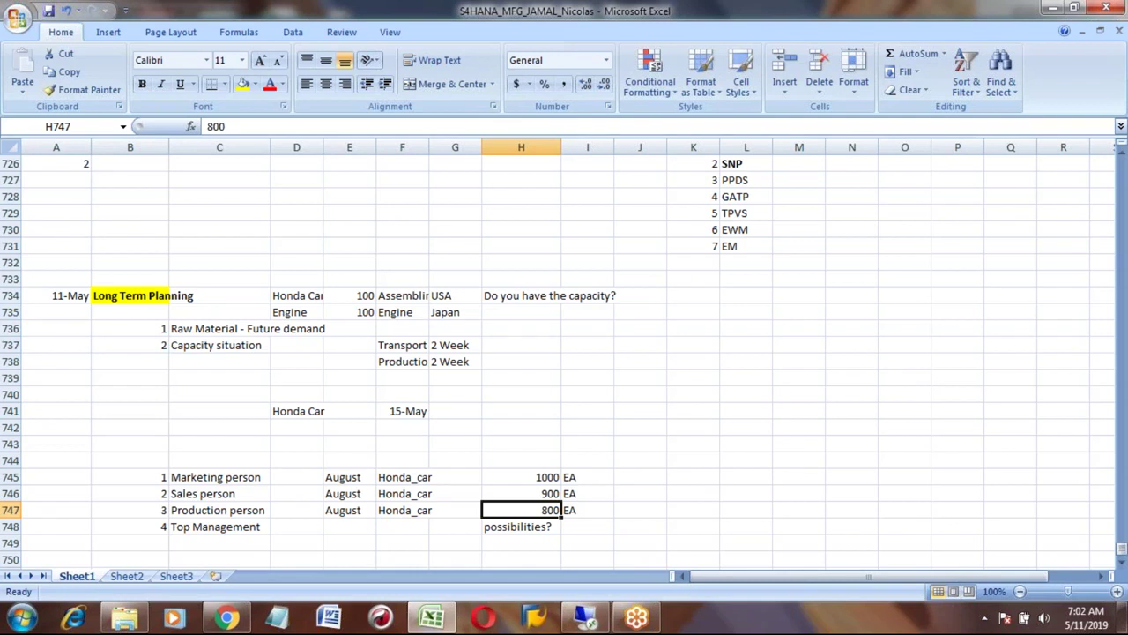
pyautogui.click(521, 493)
pyautogui.click(521, 477)
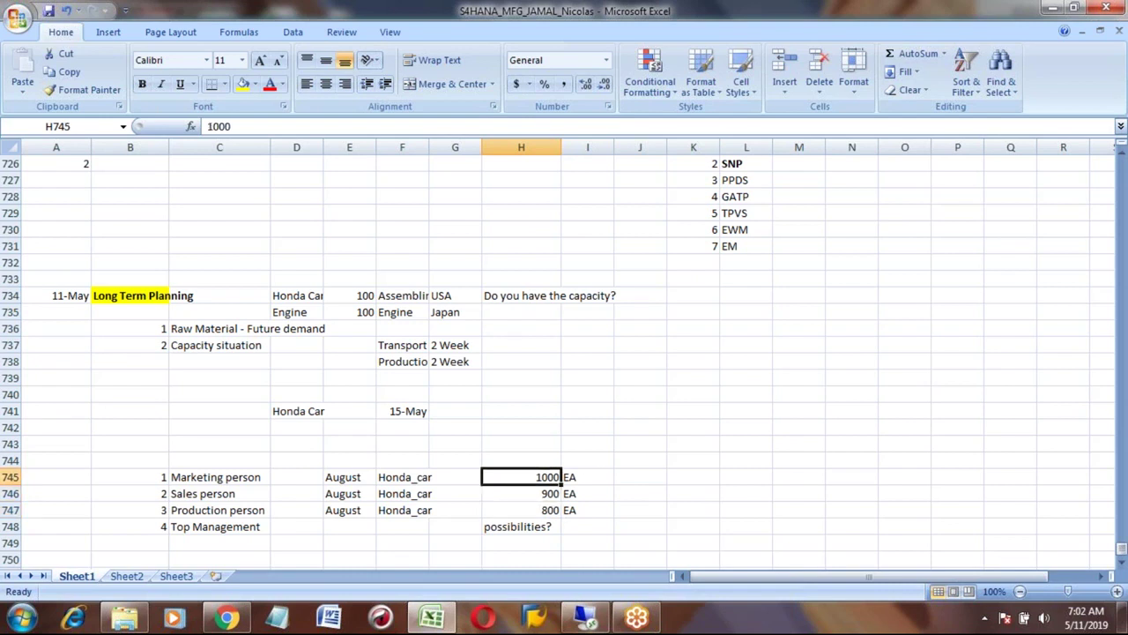
# Enter the note Festival aug in J745 beside the Marketing person's quantity
pyautogui.press('Right')
pyautogui.press('Right')
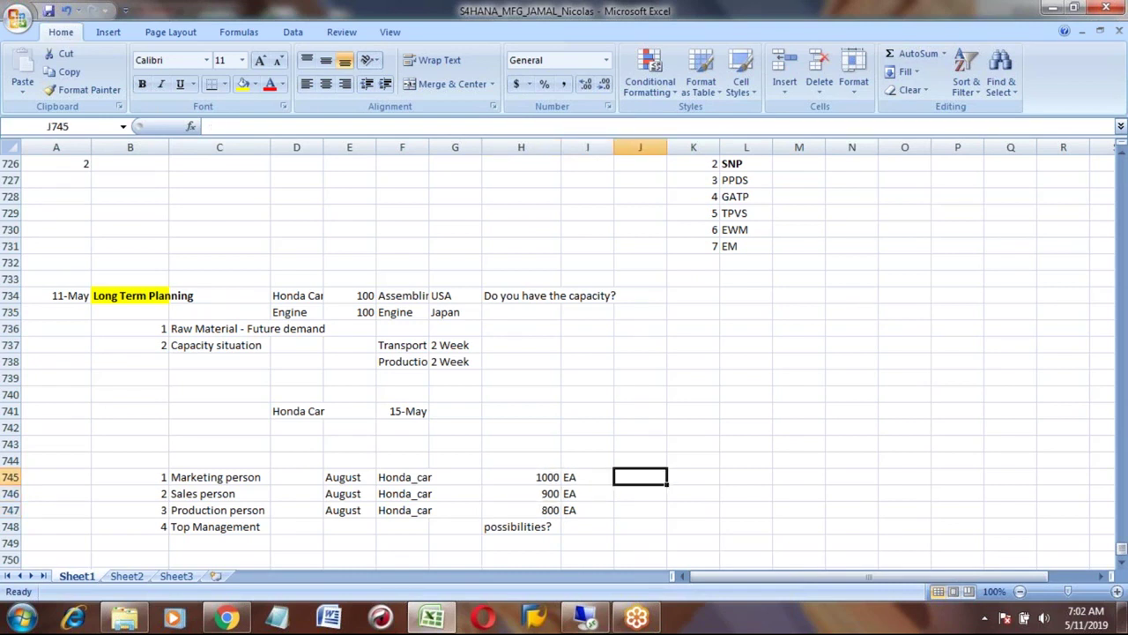
pyautogui.write('Festi')
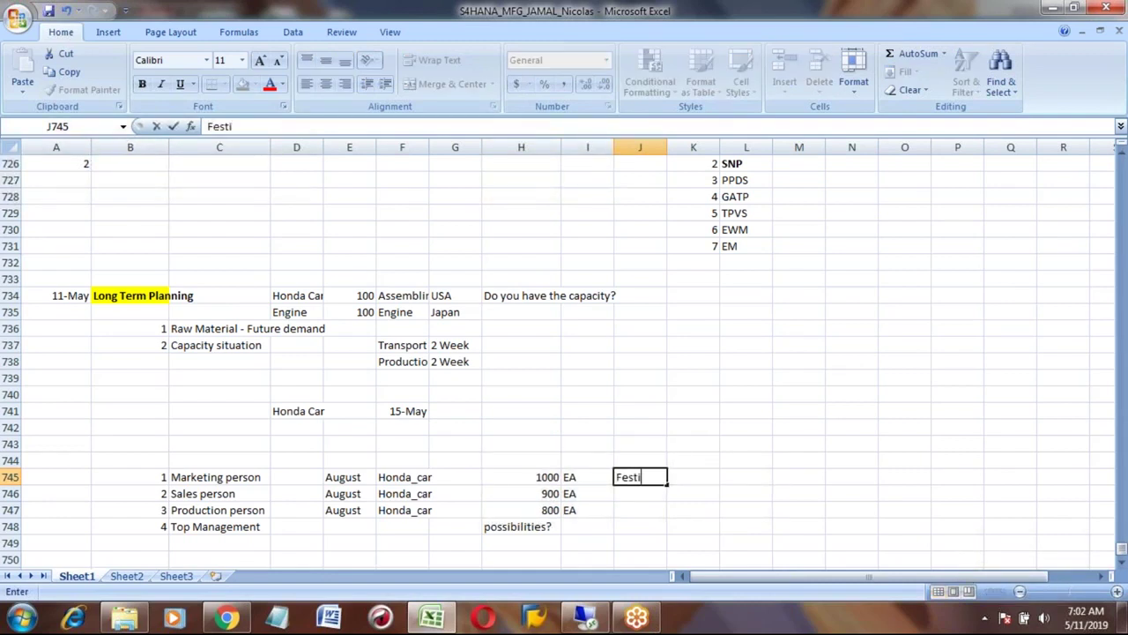
pyautogui.write('val aug')
pyautogui.press('Return')
pyautogui.click(640, 476)
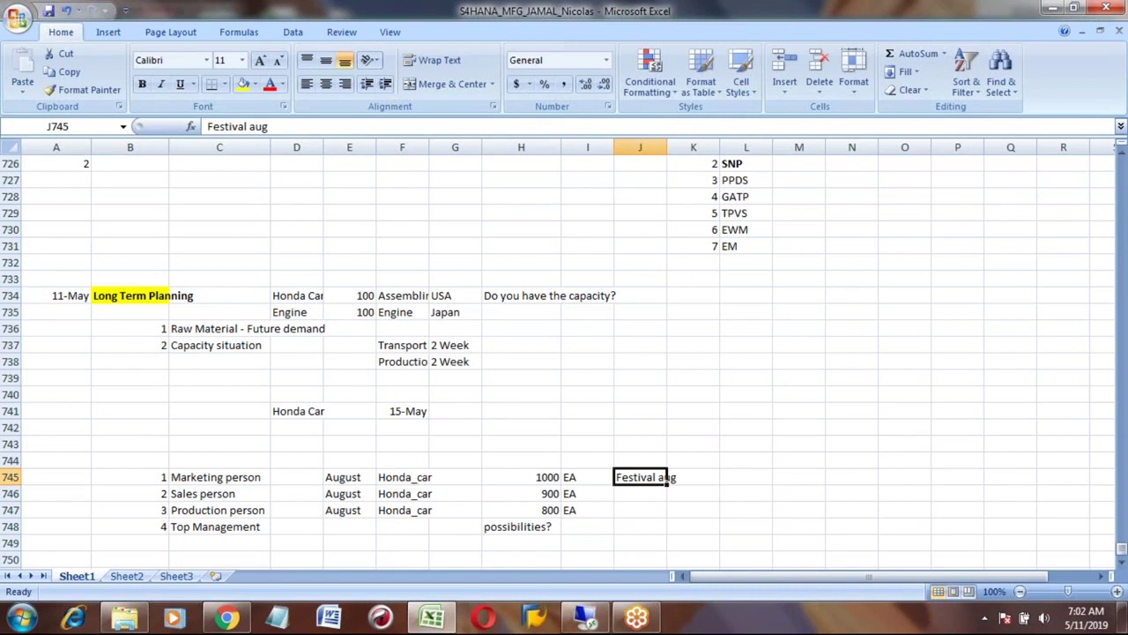
# Compare the Marketing person's quantity with the sales and production quantities and the Top Management note in column H
pyautogui.click(521, 477)
pyautogui.click(520, 494)
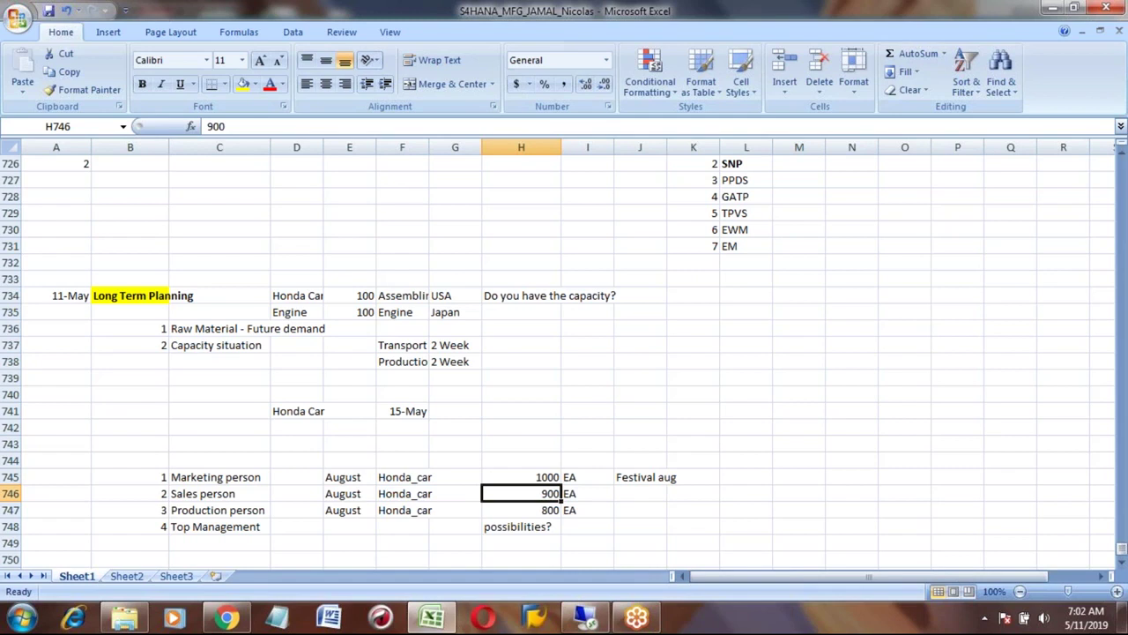
pyautogui.click(521, 477)
pyautogui.click(521, 493)
pyautogui.press('Down')
pyautogui.press('Up')
pyautogui.press('Down')
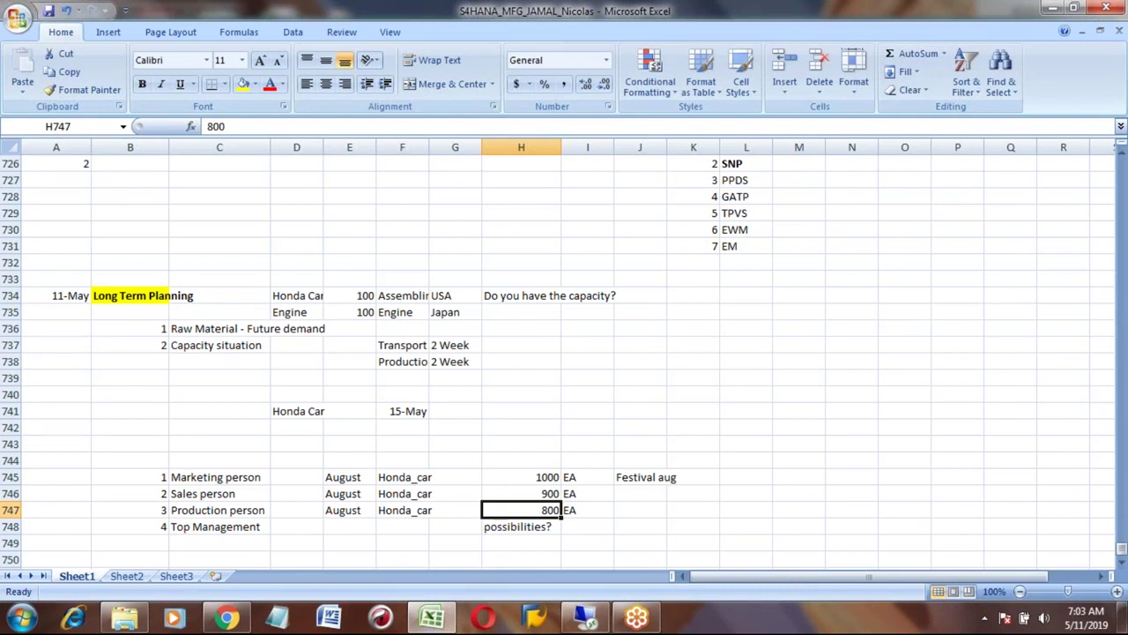
pyautogui.press('Down')
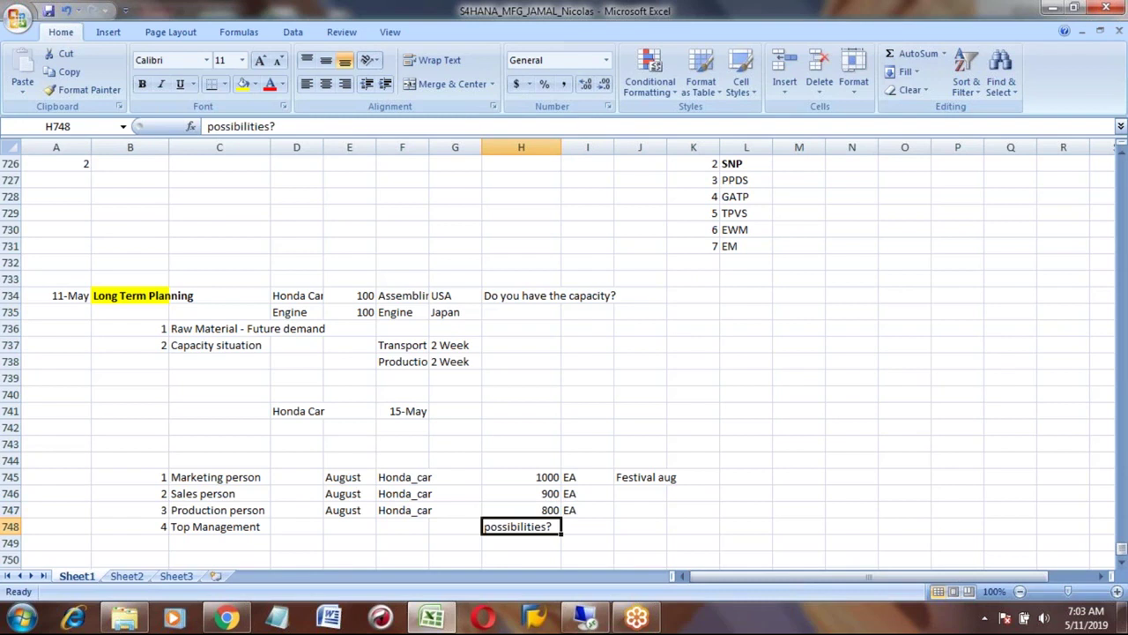
# Enter the quantity 900 in J747 on the Production person's row
pyautogui.click(521, 509)
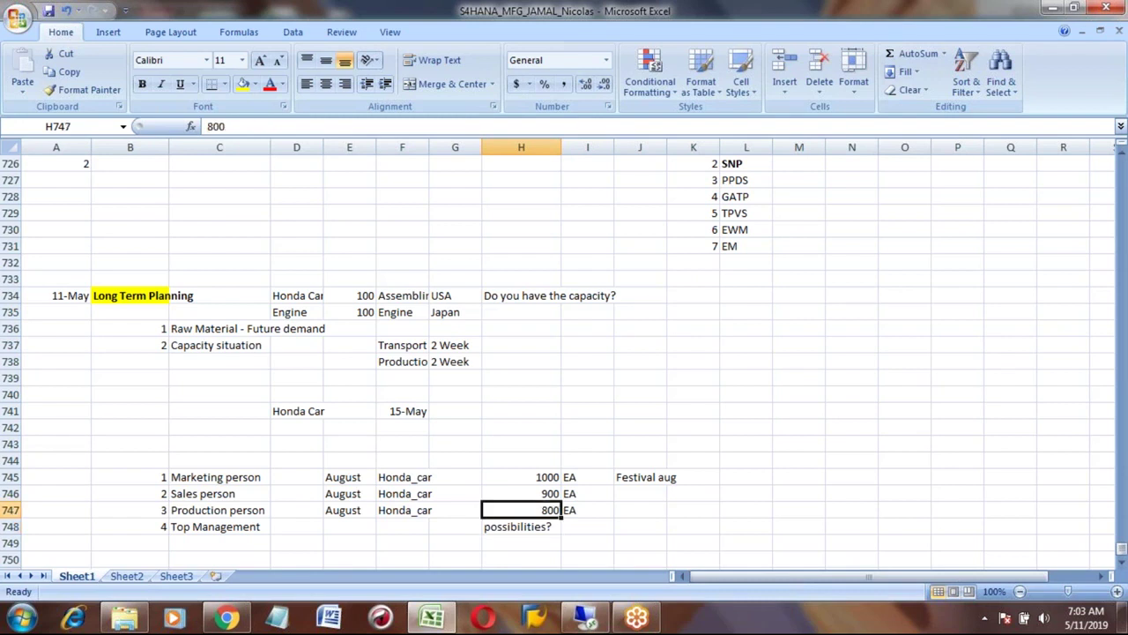
pyautogui.click(587, 510)
pyautogui.click(640, 509)
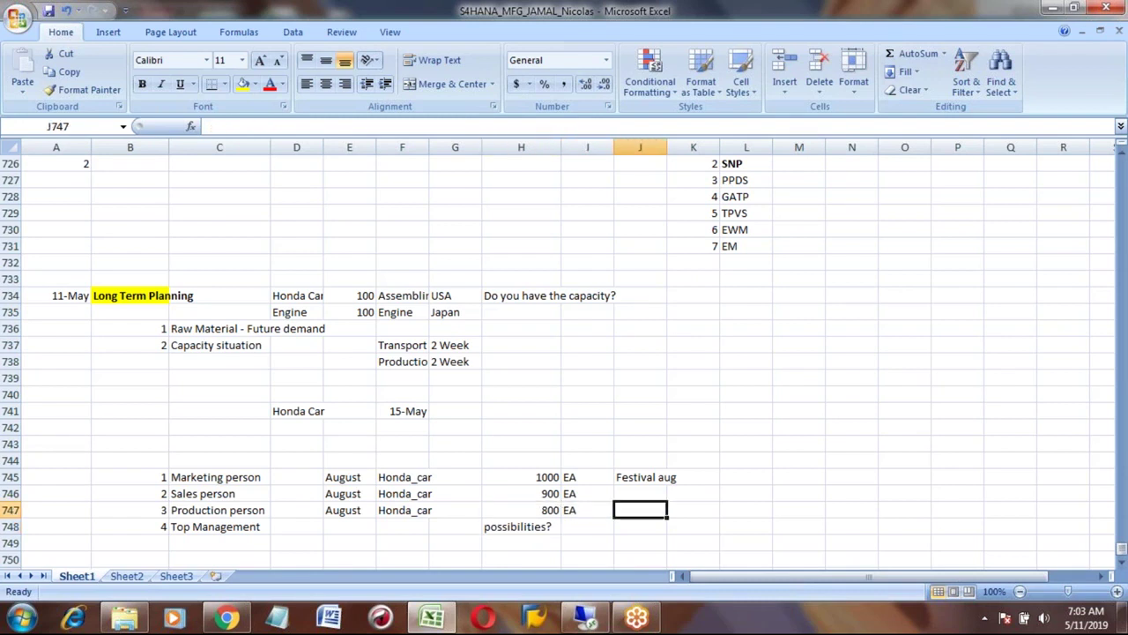
pyautogui.write('900')
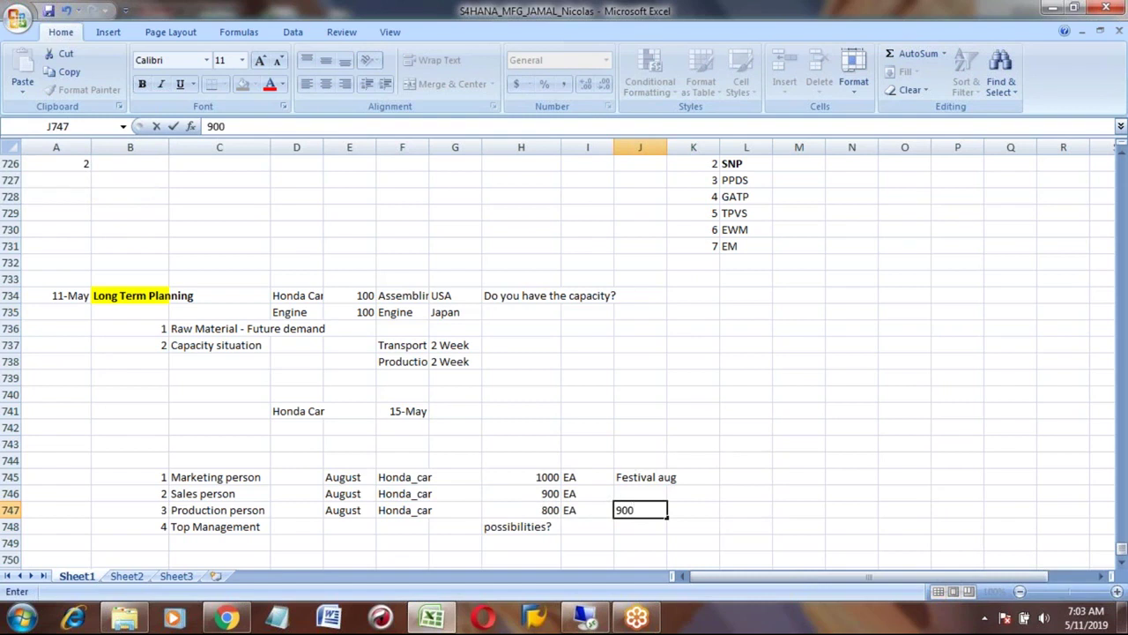
pyautogui.press('Return')
pyautogui.click(639, 509)
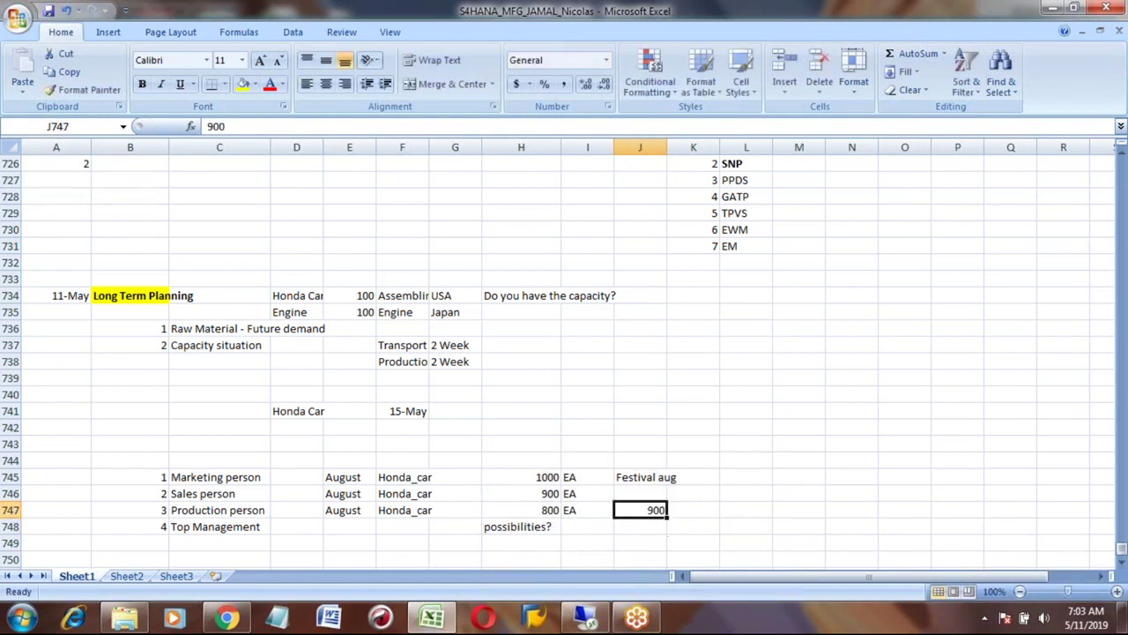
# Enter the note Increase capacity in K747 beside the Production person's added quantity
pyautogui.click(692, 510)
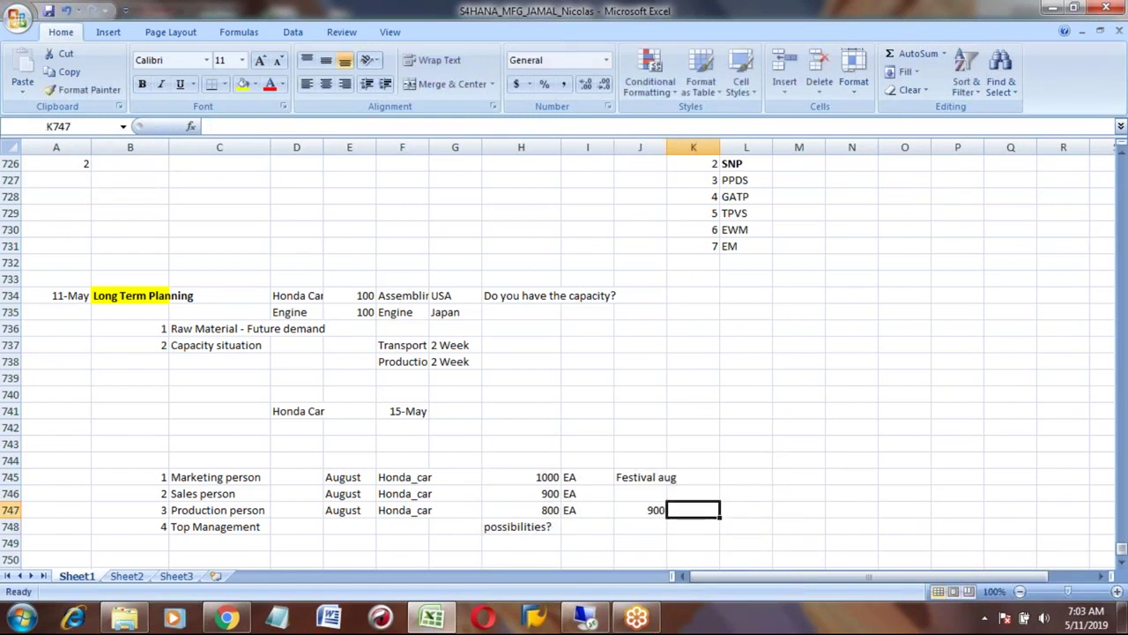
pyautogui.write('Increas')
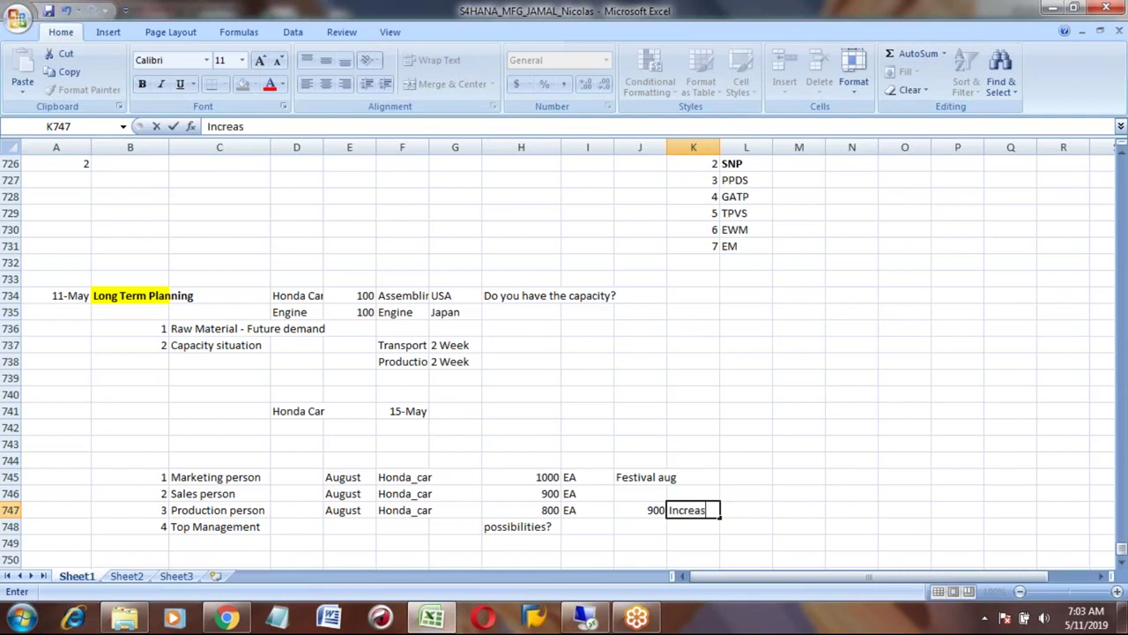
pyautogui.write('e capacity')
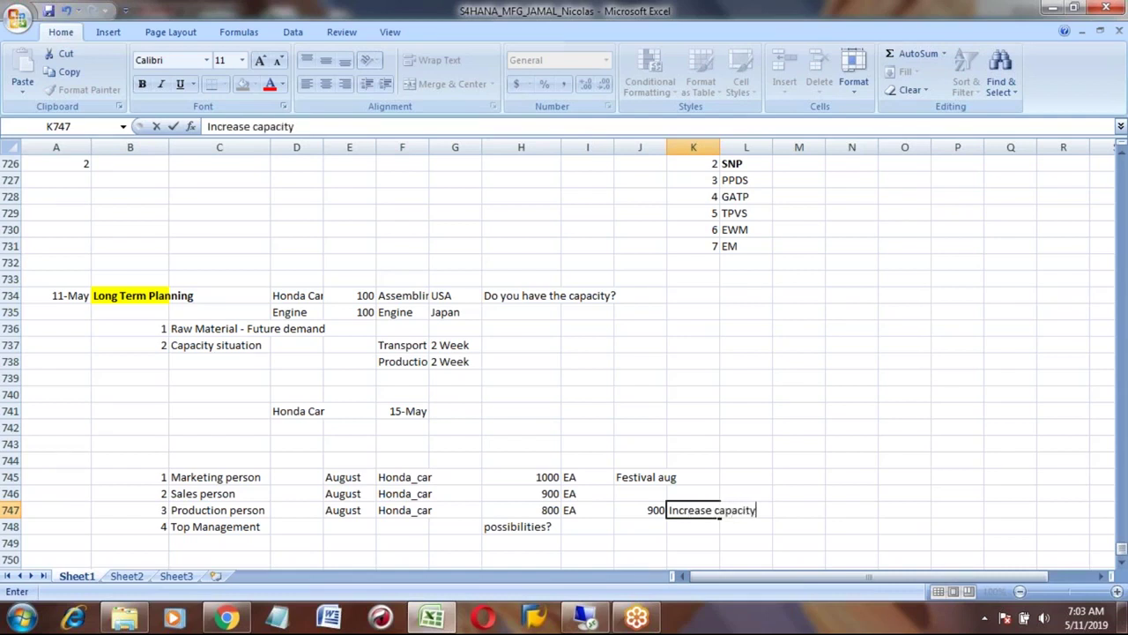
pyautogui.press('Return')
pyautogui.click(693, 510)
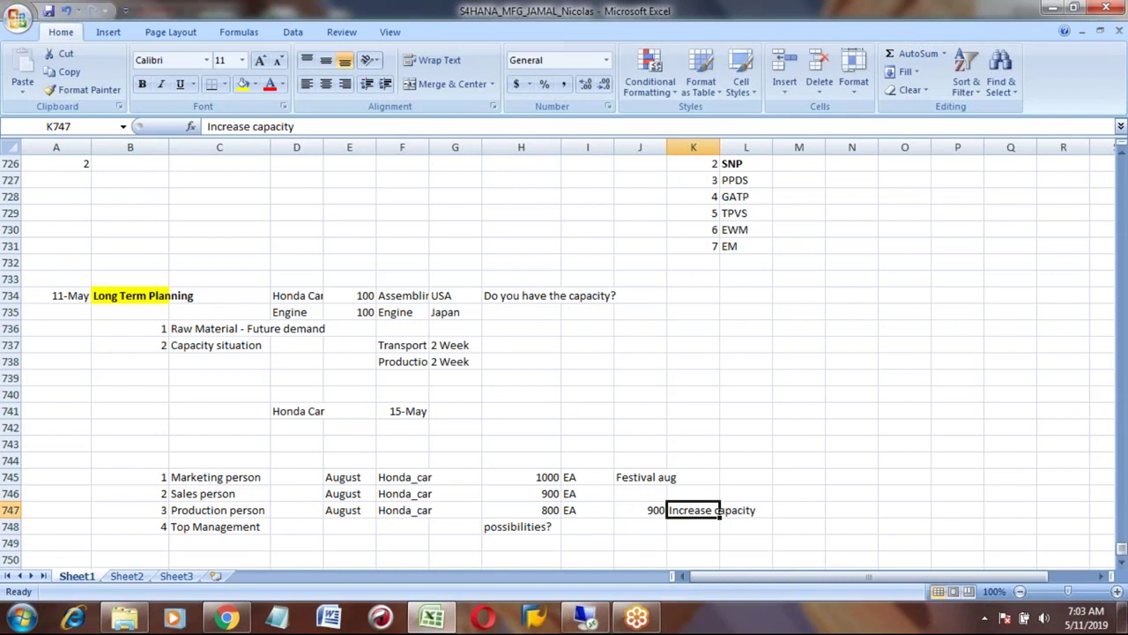
# Examine the Production person's added quantity and capacity note, the Top Management row and the list of four roles in column C
pyautogui.press('Left')
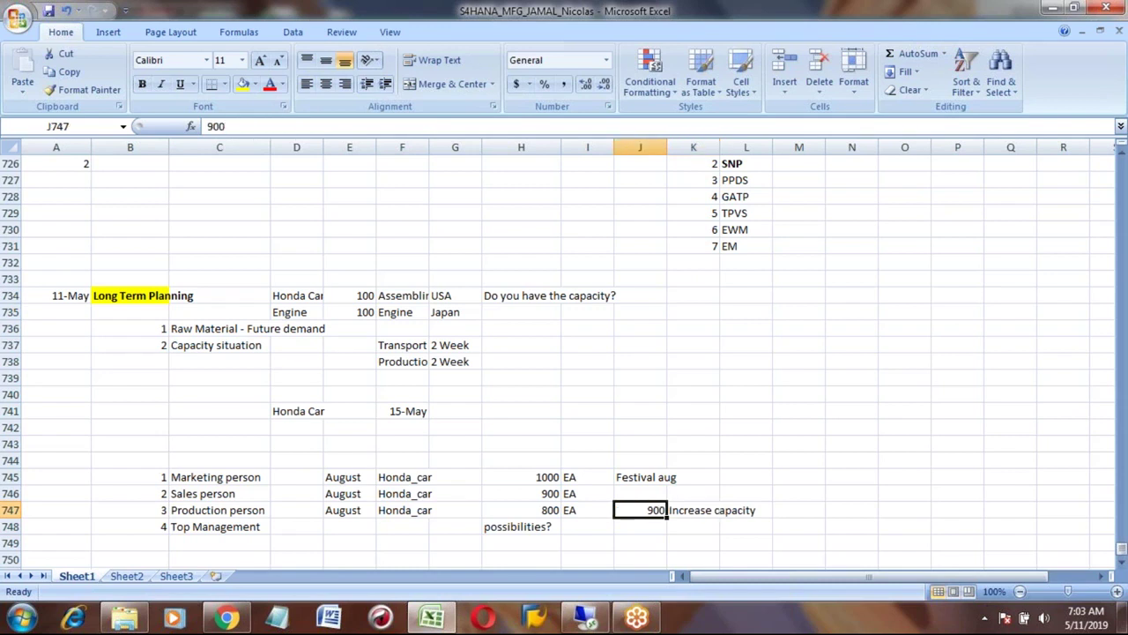
pyautogui.press('Right')
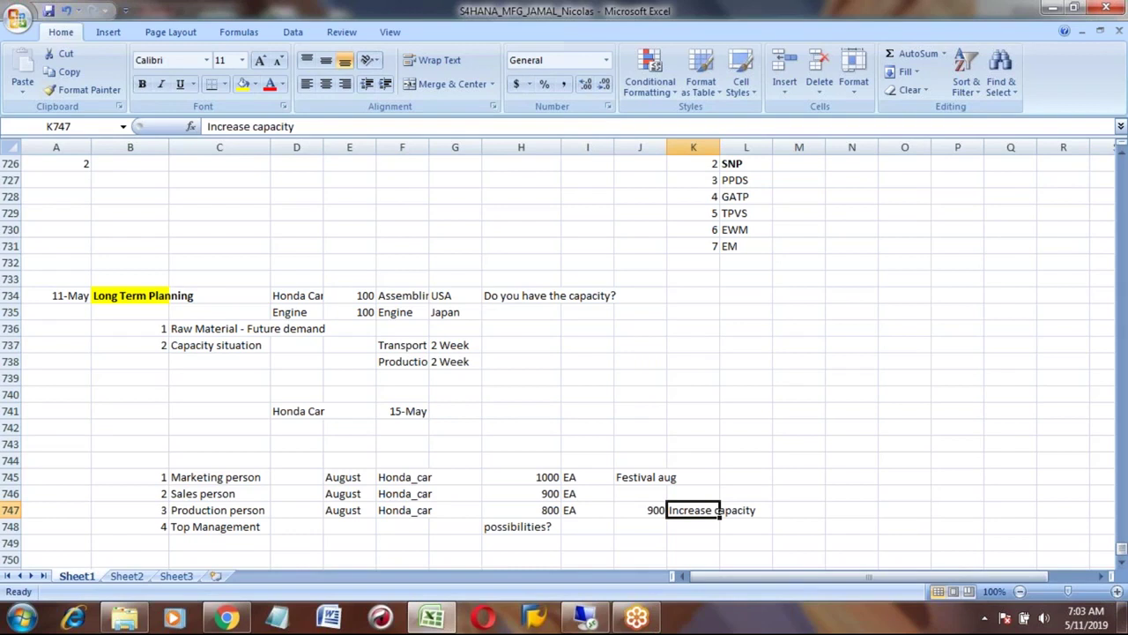
pyautogui.press('Left')
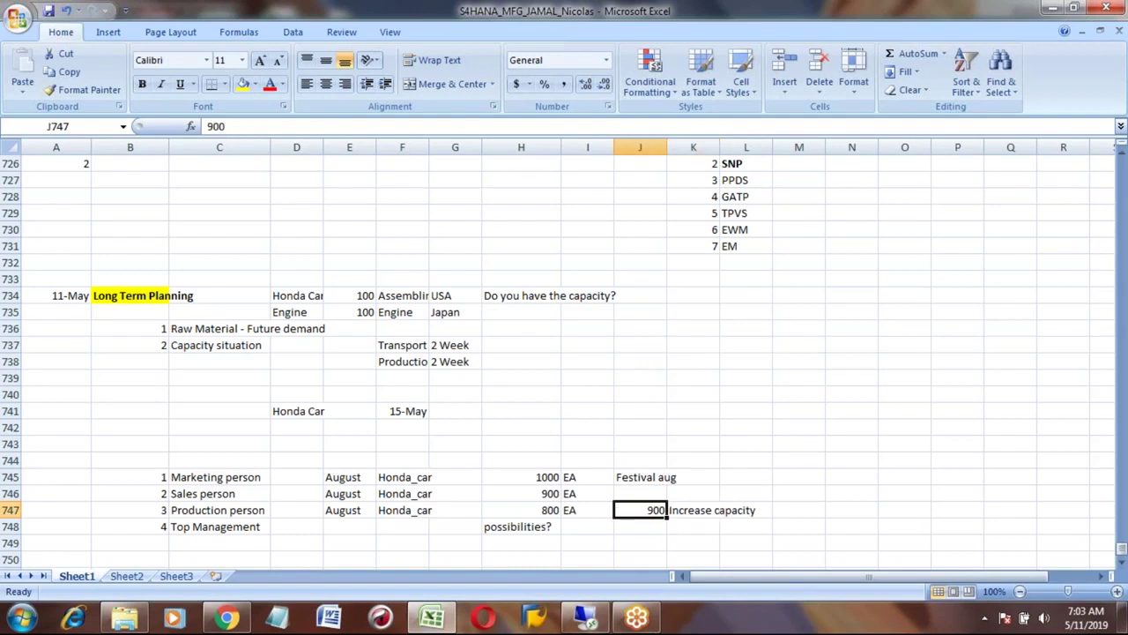
pyautogui.press('Left')
pyautogui.press('Left')
pyautogui.press('Down')
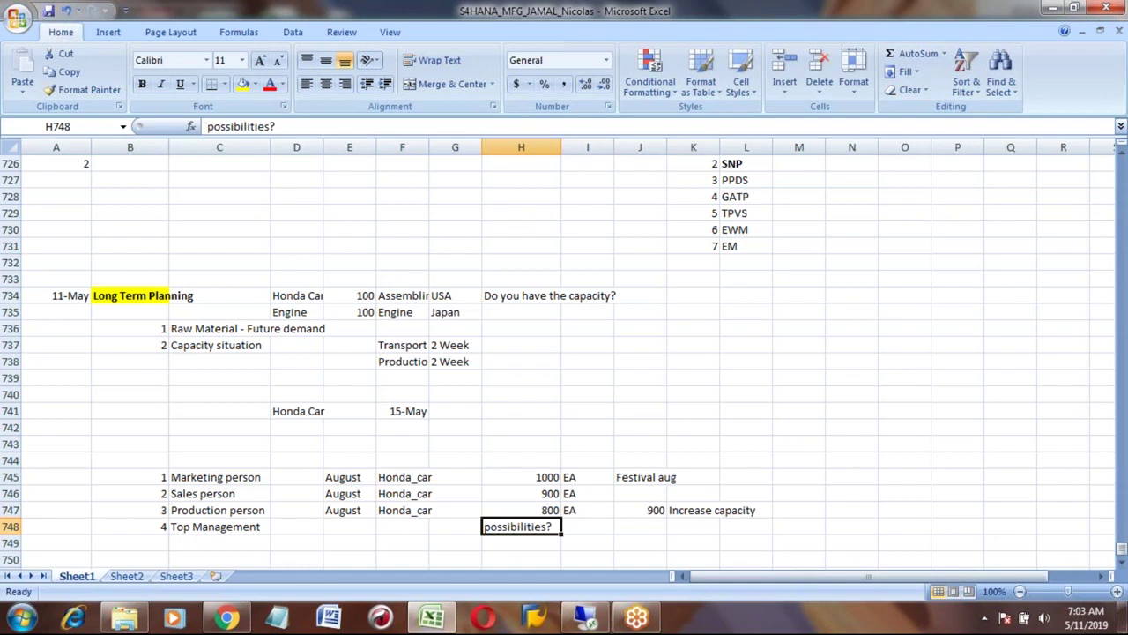
pyautogui.press('Left')
pyautogui.press('Left')
pyautogui.press('Left')
pyautogui.press('Left')
pyautogui.press('Left')
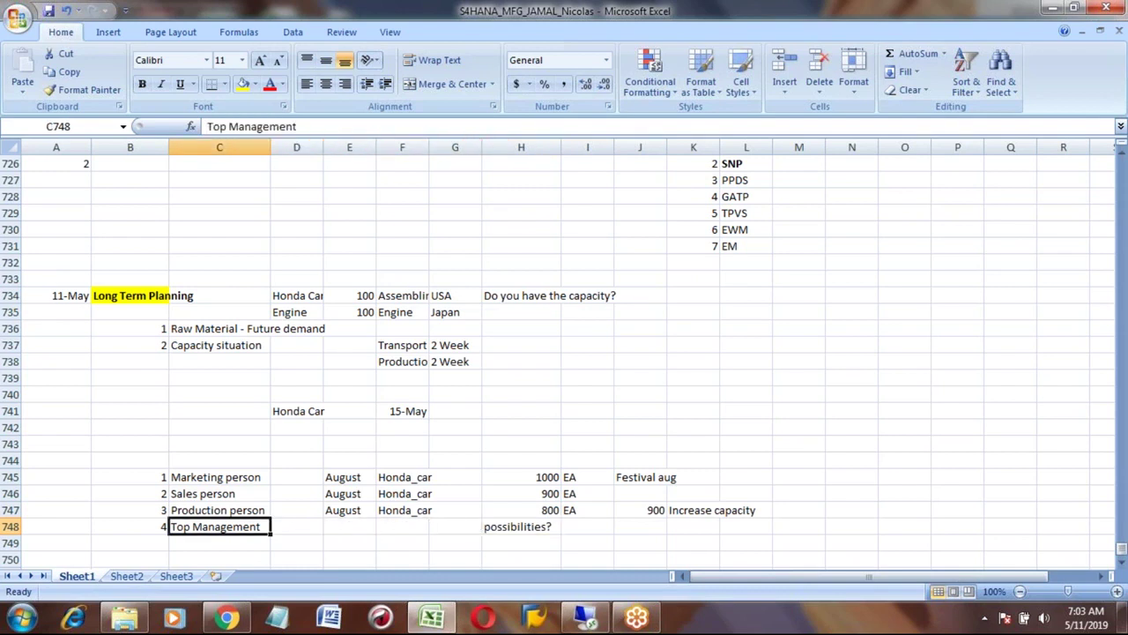
pyautogui.hotkey('shift', 'Up')
pyautogui.hotkey('shift', 'Up')
pyautogui.hotkey('shift', 'Up')
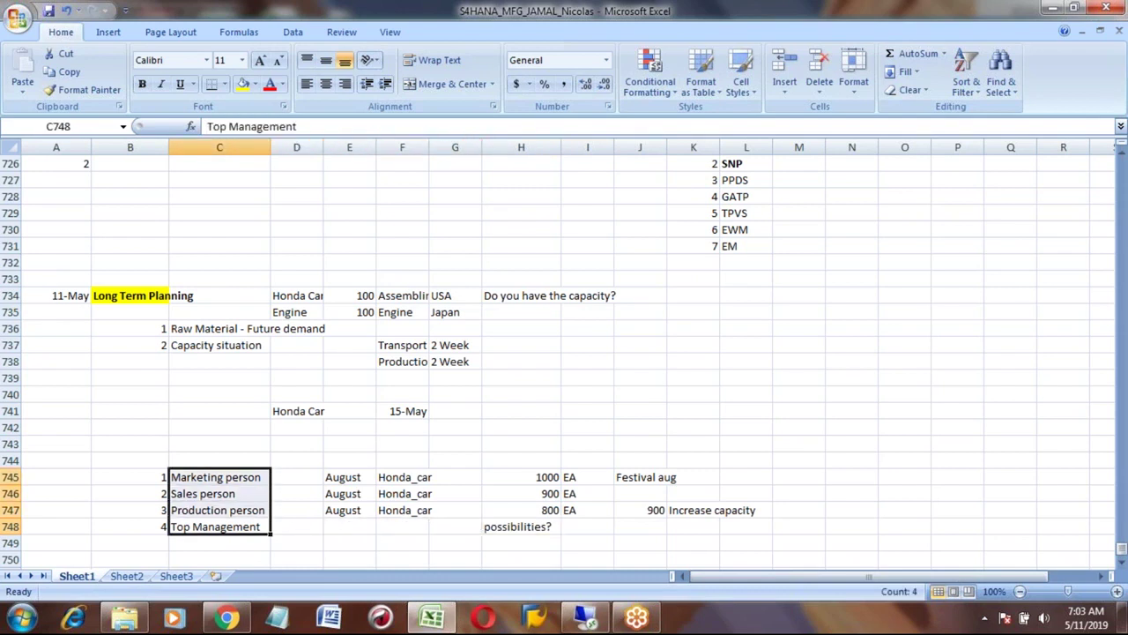
pyautogui.press('Down')
pyautogui.press('Up')
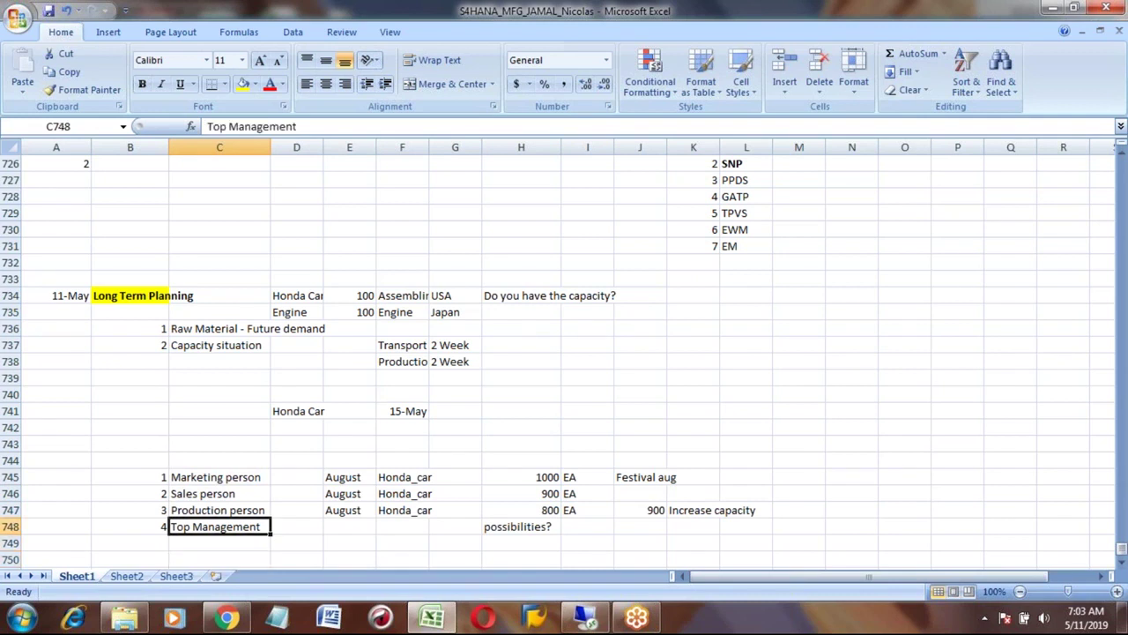
# Enter the label Final in F749 below the Top Management row and select H749 for its quantity
pyautogui.press('Right')
pyautogui.press('Right')
pyautogui.press('Right')
pyautogui.press('Right')
pyautogui.press('Right')
pyautogui.press('Down')
pyautogui.press('Down')
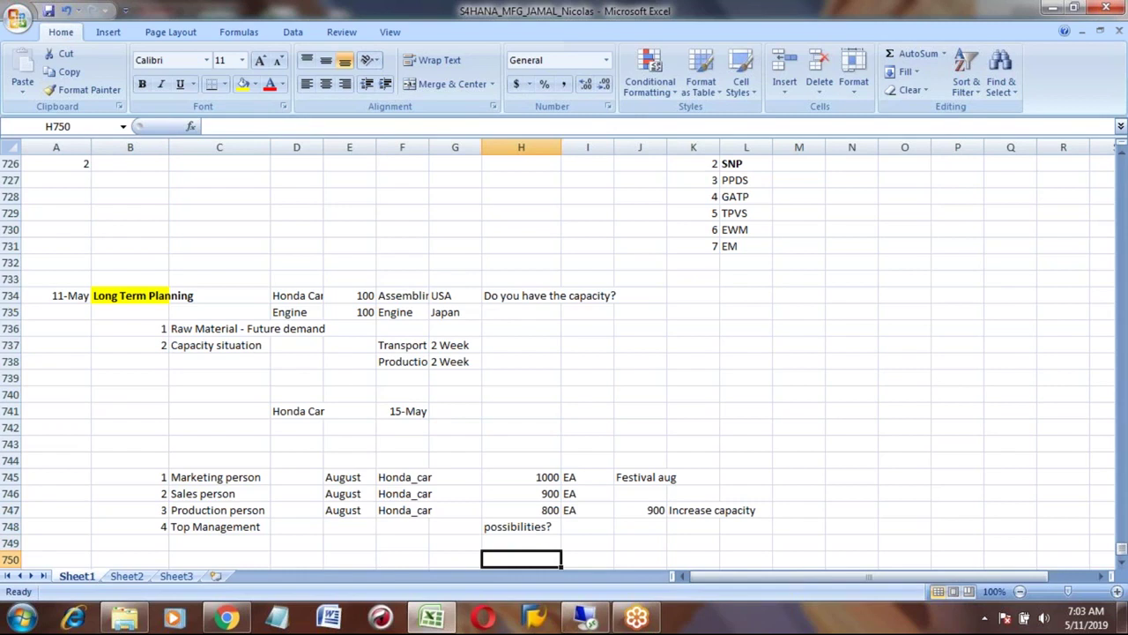
pyautogui.press('Down')
pyautogui.press('Up')
pyautogui.press('Up')
pyautogui.press('Up')
pyautogui.press('Up')
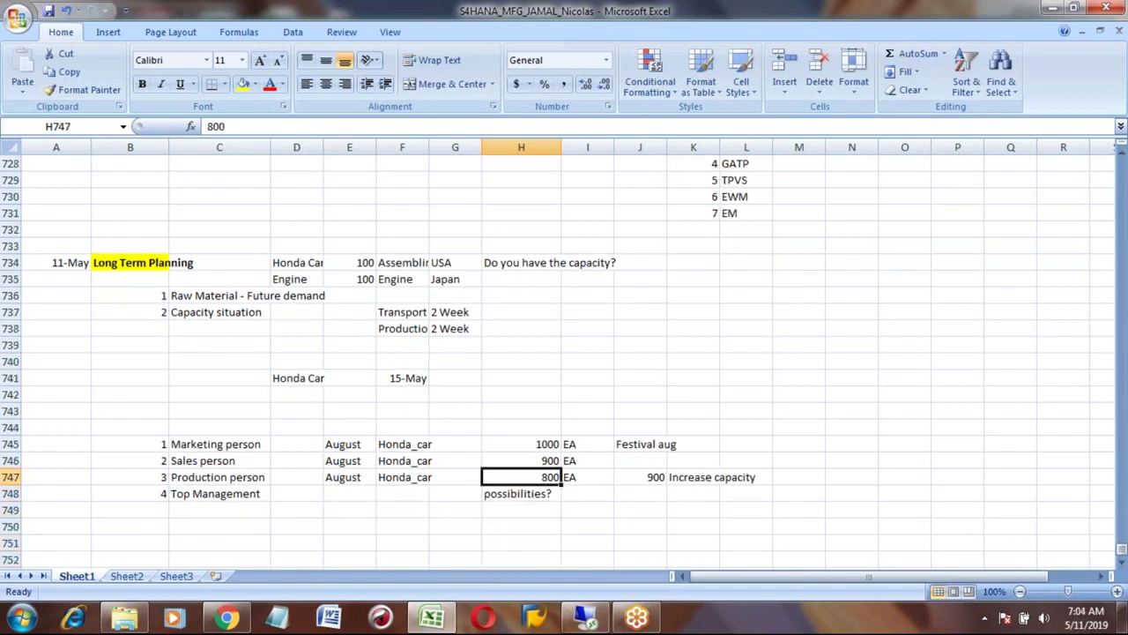
pyautogui.press('Down')
pyautogui.press('Down')
pyautogui.press('Left')
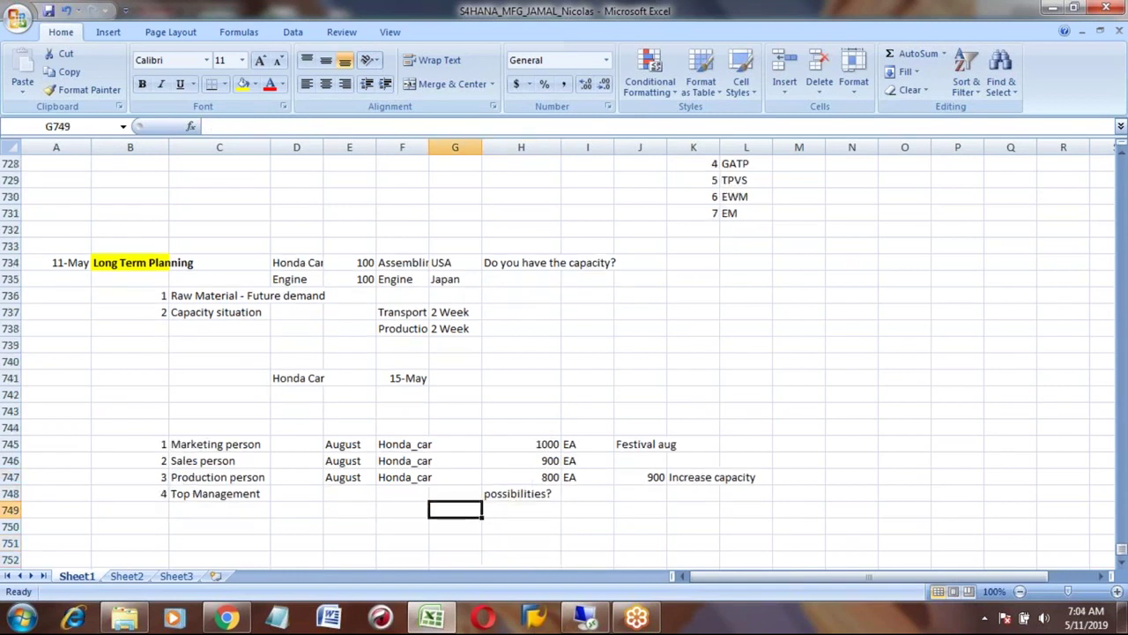
pyautogui.press('Left')
pyautogui.write('Fi')
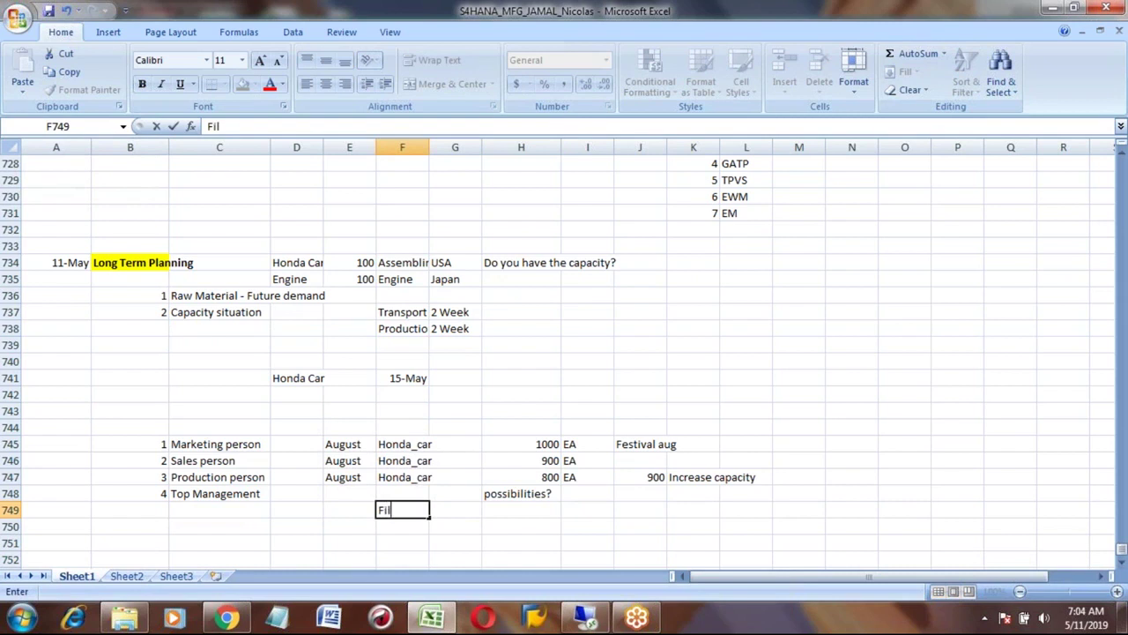
pyautogui.write('nal')
pyautogui.press('Right')
pyautogui.press('Right')
pyautogui.press('Right')
pyautogui.press('Left')
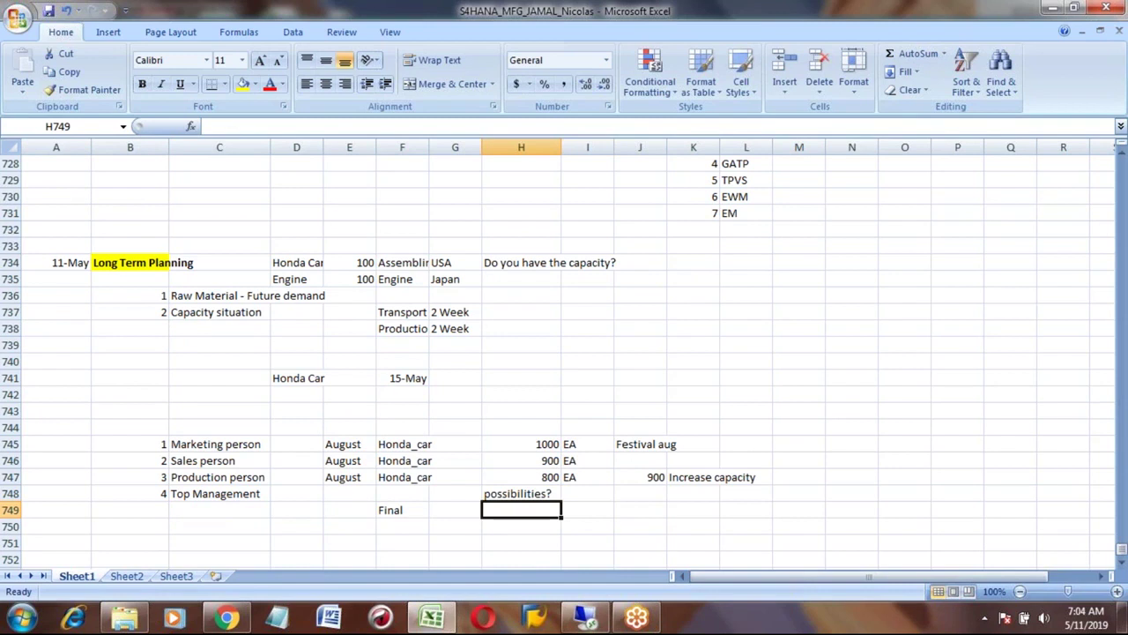
# Enter the final quantity 900 with unit EA in H749 and I749 of the Final row
pyautogui.write('900')
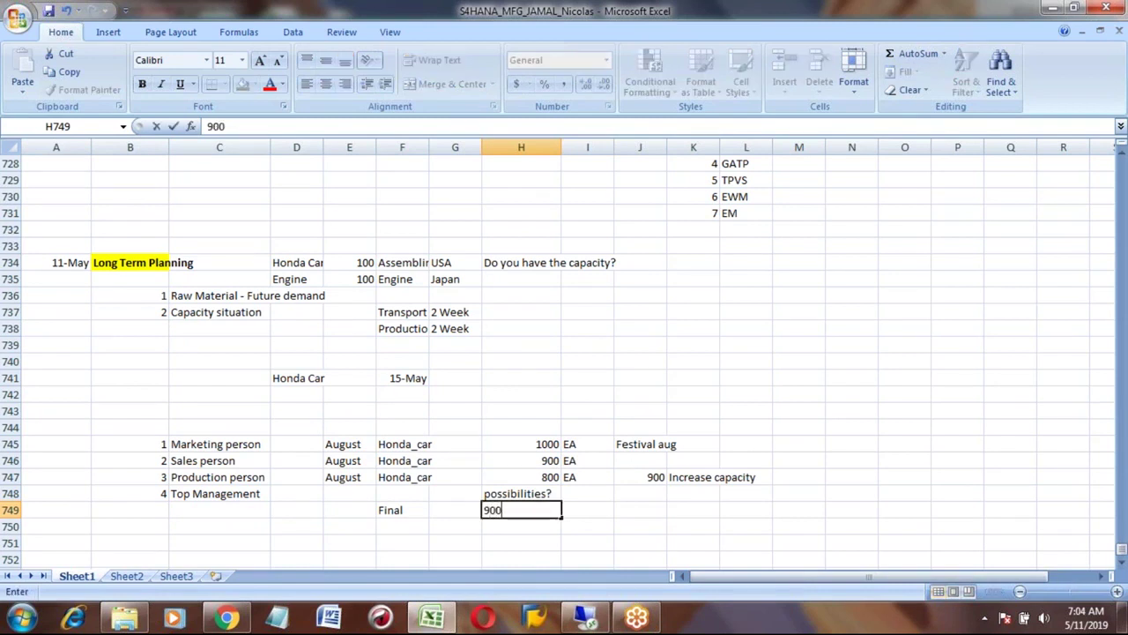
pyautogui.press('Right')
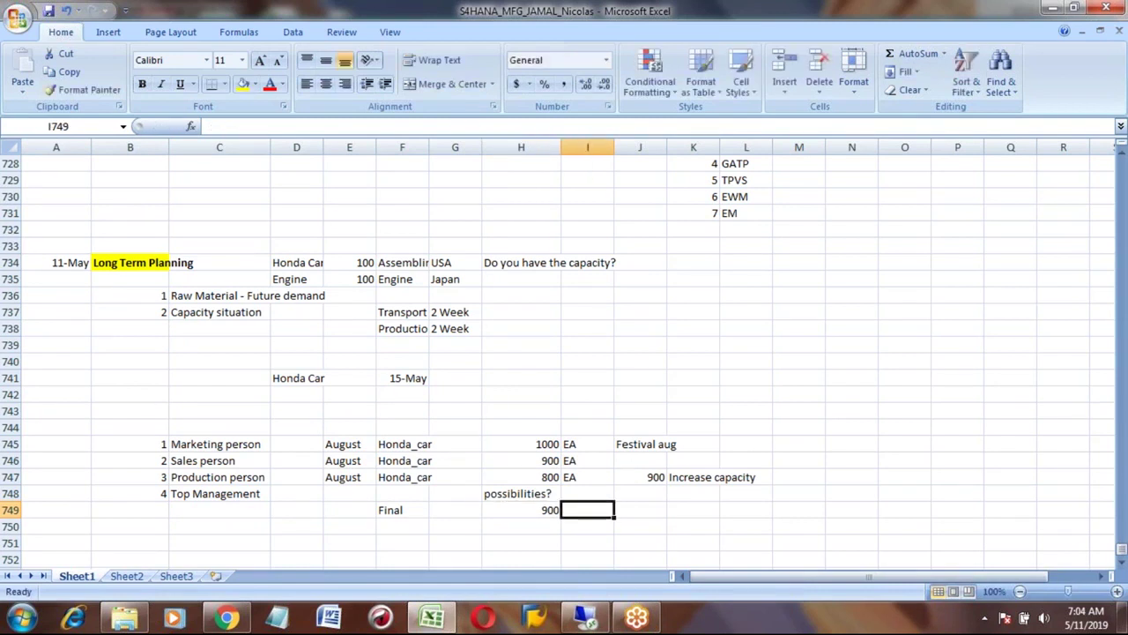
pyautogui.write('EA')
pyautogui.press('Right')
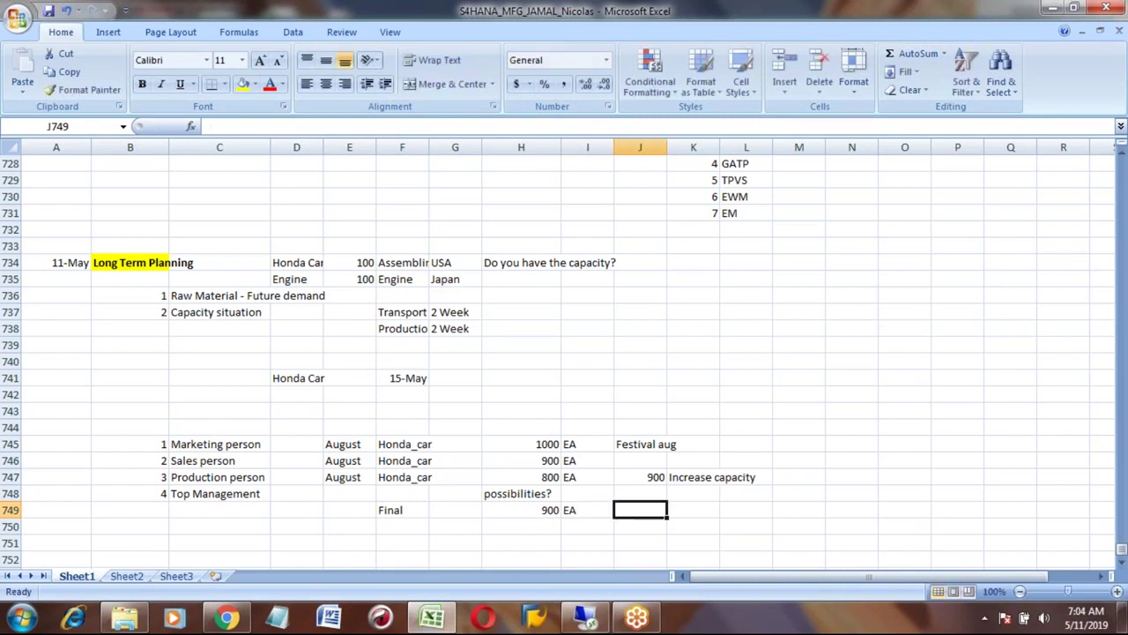
# Add the note "with capacity increase" in J749 beside the final quantity
pyautogui.write('wih c')
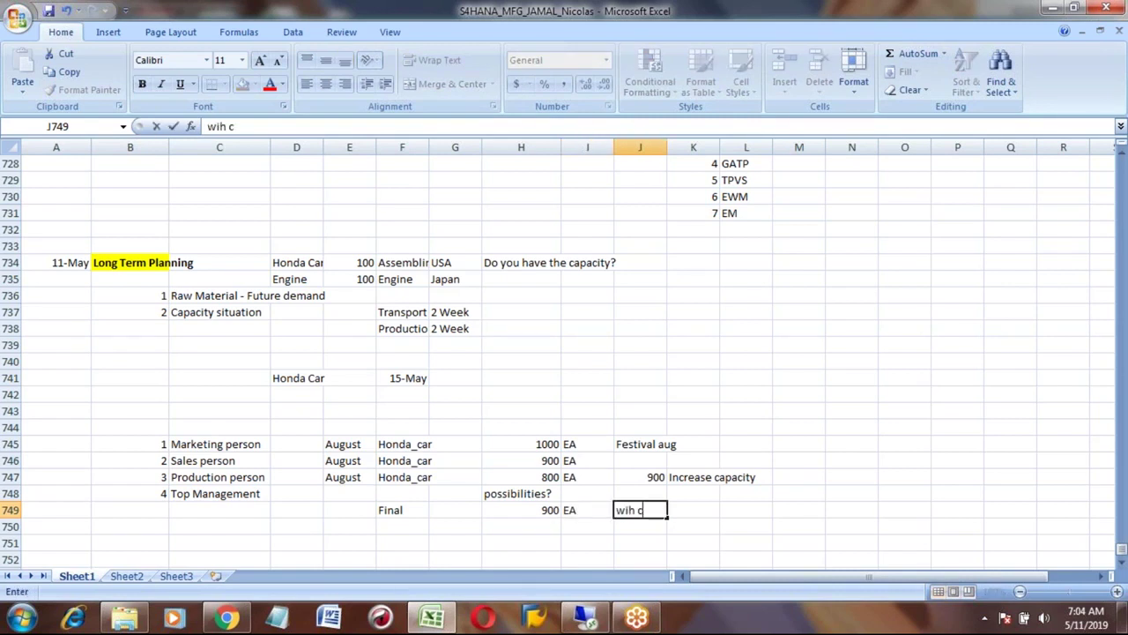
pyautogui.press('BackSpace')
pyautogui.press('BackSpace')
pyautogui.press('BackSpace')
pyautogui.write('th capacity inc')
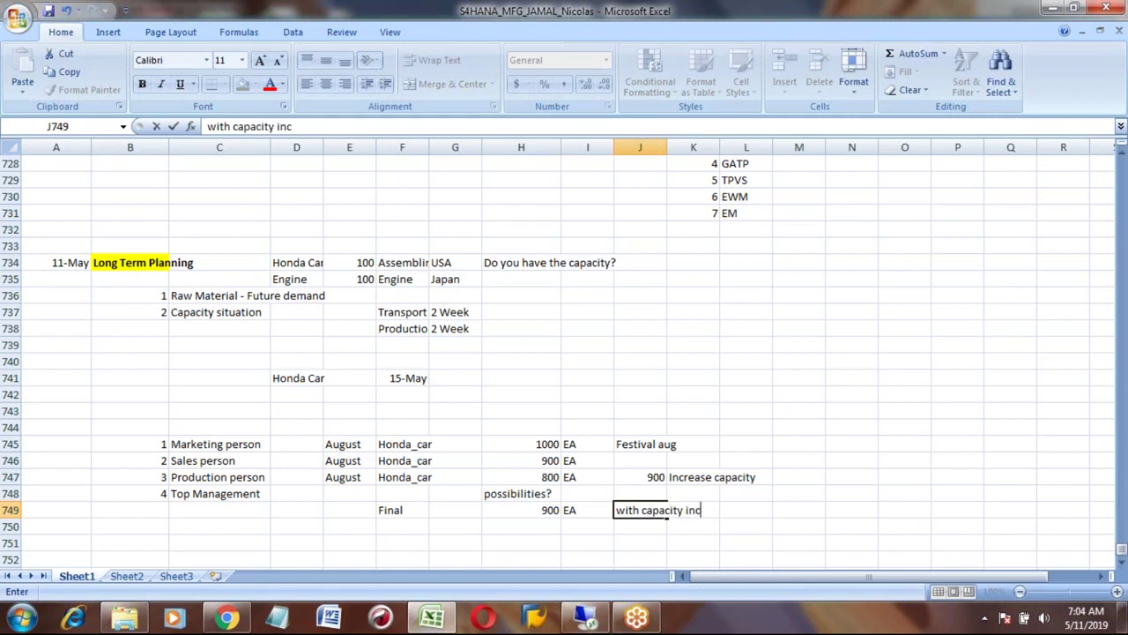
pyautogui.write('rease')
pyautogui.press('Return')
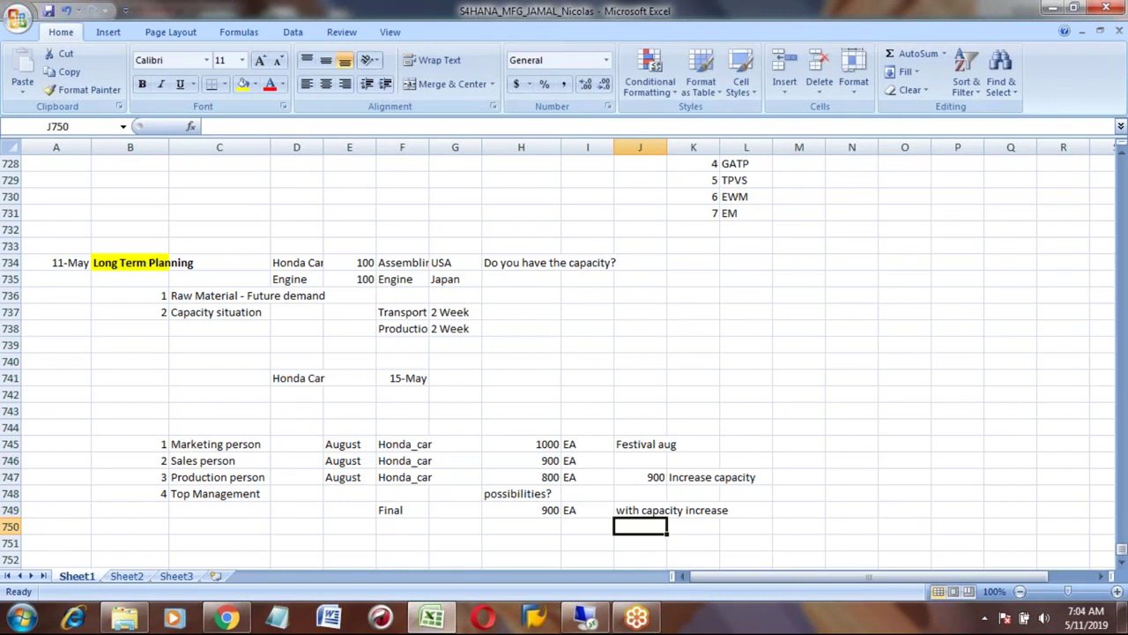
# Review the final quantity and the August Honda_car demand rows for the marketing, sales and production persons
pyautogui.press('Up')
pyautogui.press('Left')
pyautogui.press('Left')
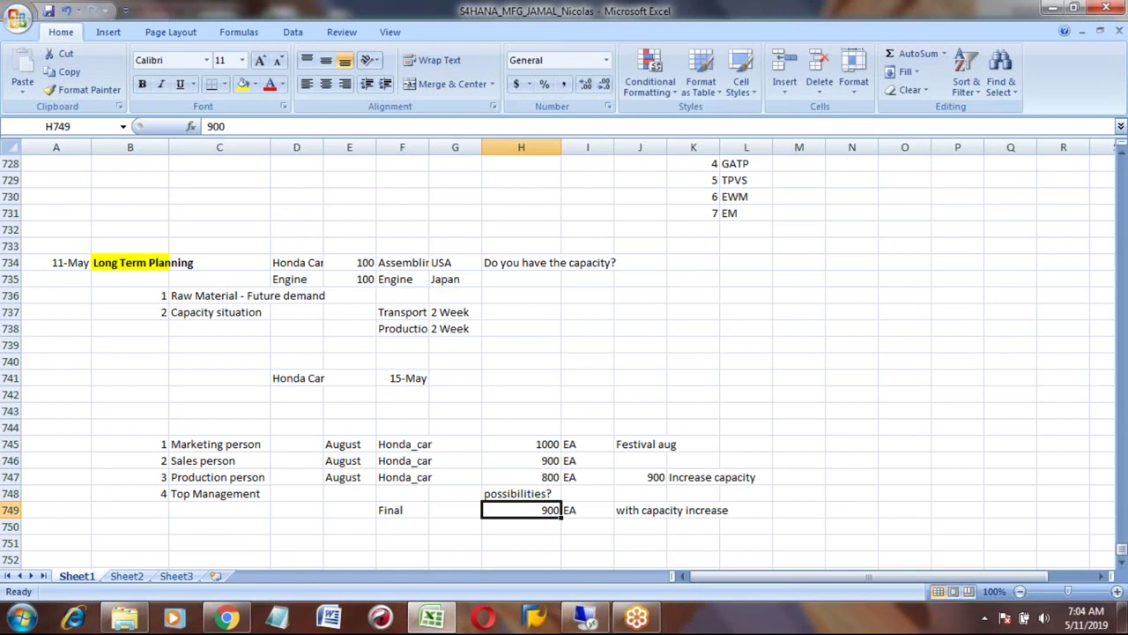
pyautogui.click(118, 262)
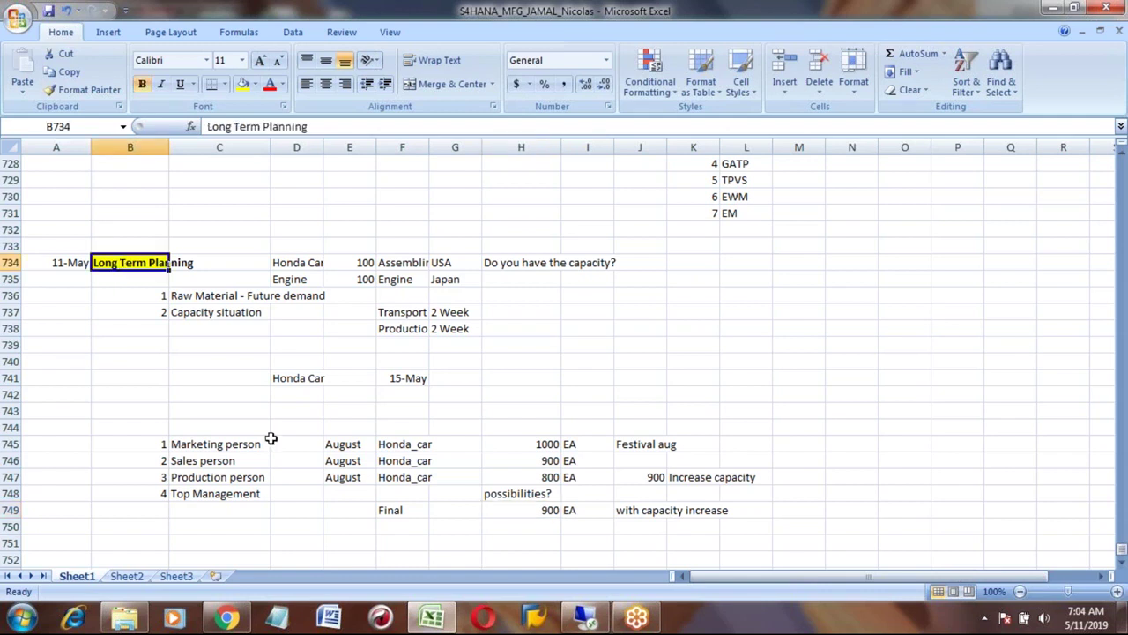
pyautogui.click(192, 439)
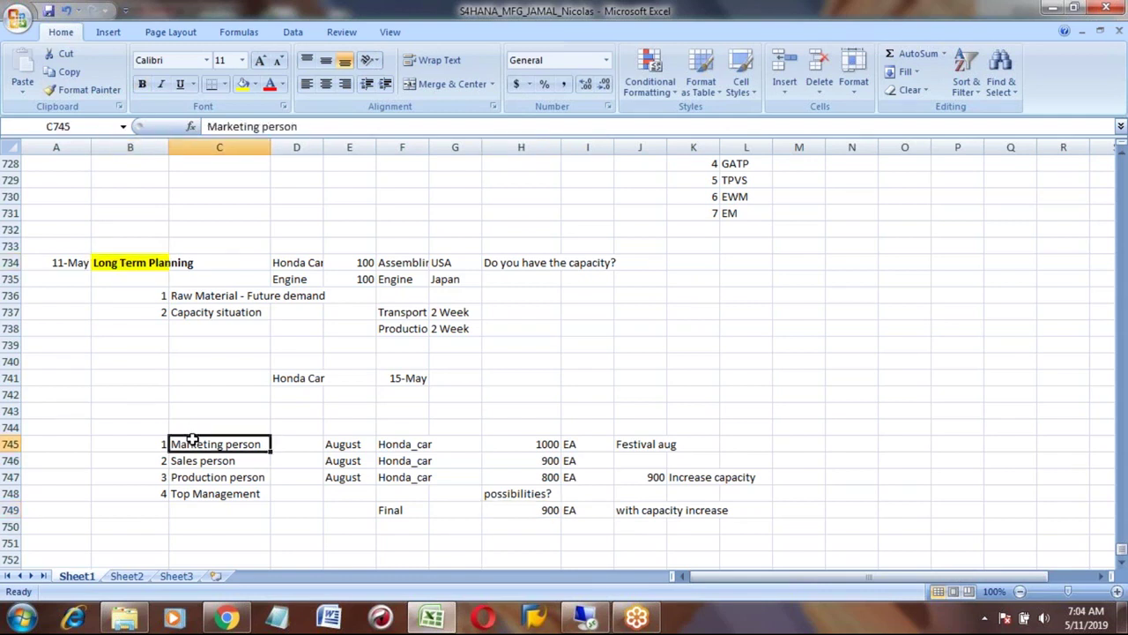
pyautogui.hotkey('shift', 'Right')
pyautogui.hotkey('shift', 'Right')
pyautogui.hotkey('shift', 'Right')
pyautogui.hotkey('shift', 'Right')
pyautogui.hotkey('shift', 'Right')
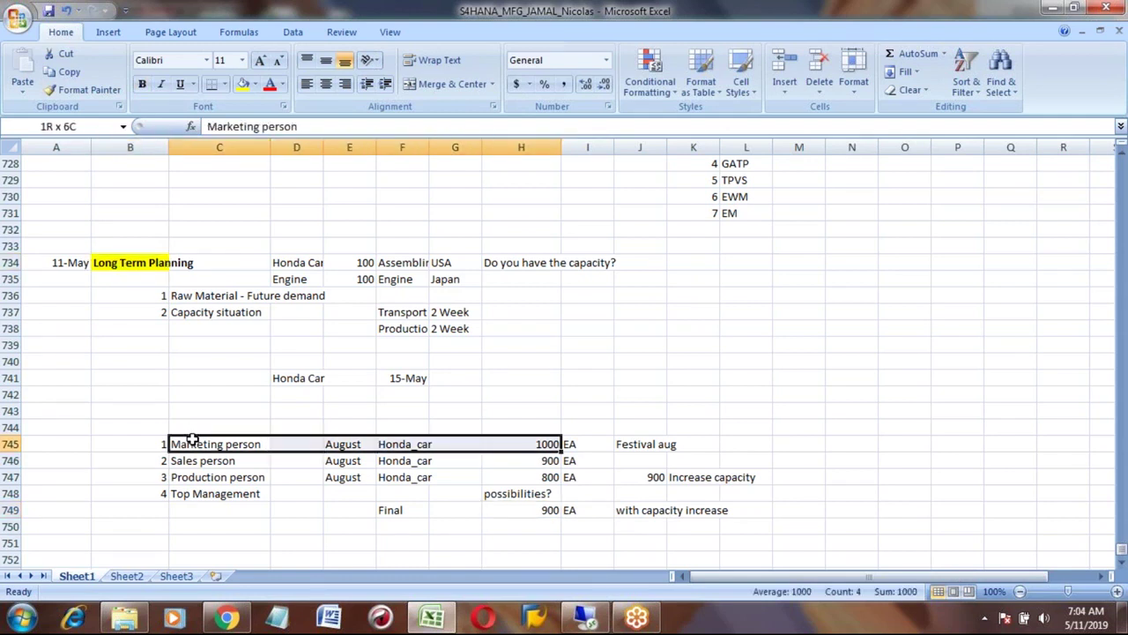
pyautogui.hotkey('shift', 'Down')
pyautogui.hotkey('shift', 'Down')
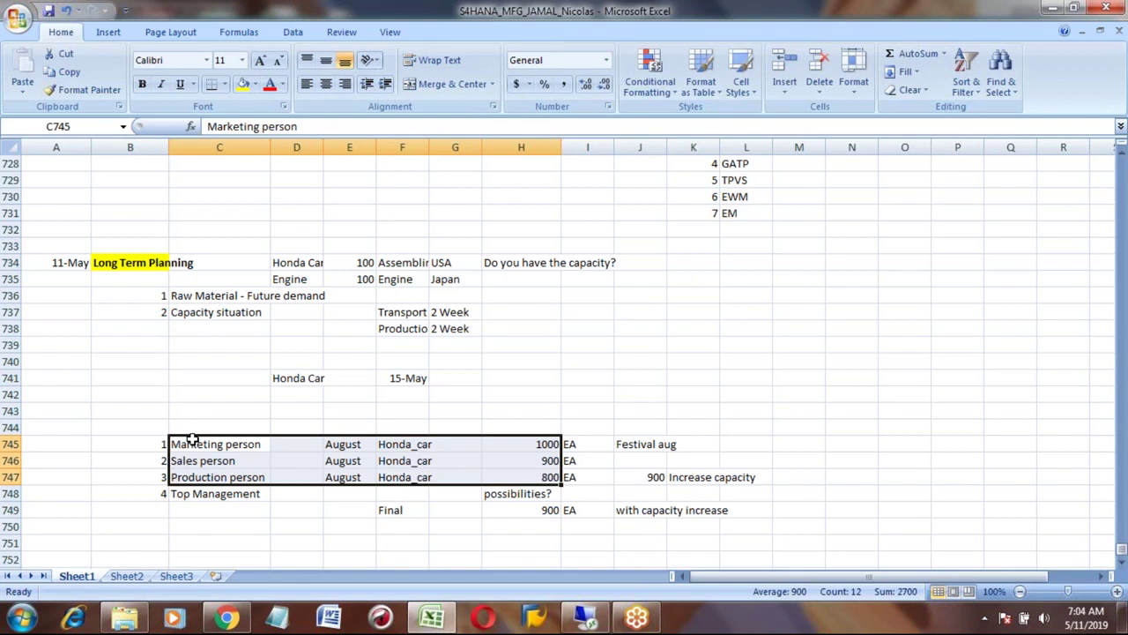
pyautogui.press('Up')
pyautogui.press('Down')
pyautogui.press('Down')
pyautogui.press('Down')
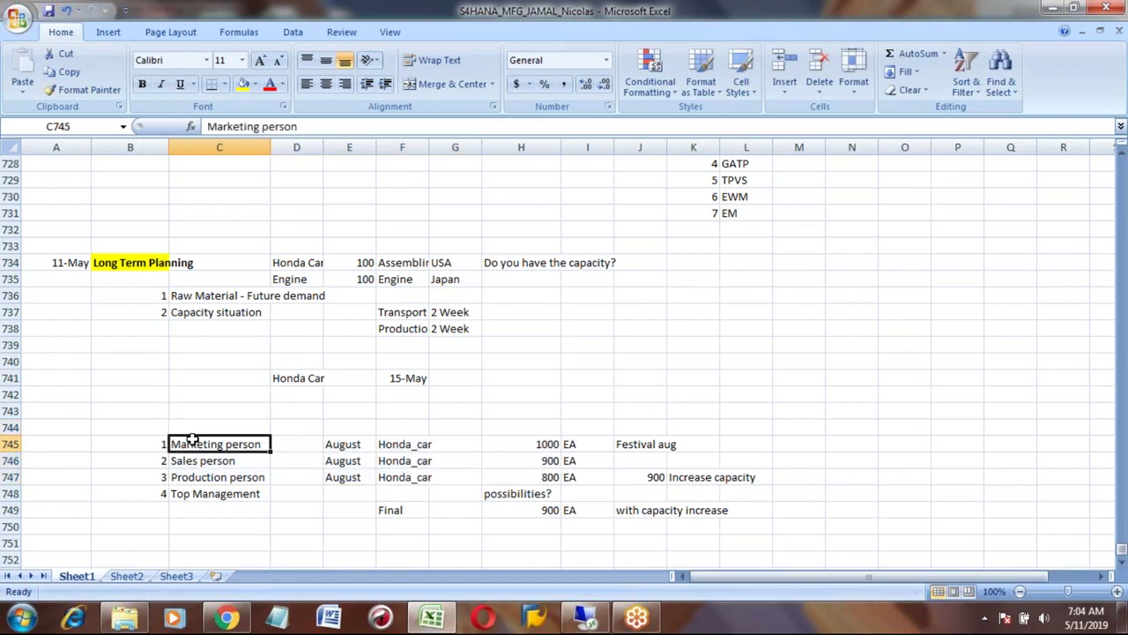
# Examine the three proposed quantities in H745:H747 and compare them with the final quantity below
pyautogui.press('Up')
pyautogui.press('Up')
pyautogui.press('Right')
pyautogui.press('Right')
pyautogui.press('Right')
pyautogui.press('Right')
pyautogui.press('Right')
pyautogui.press('Down')
pyautogui.press('Down')
pyautogui.press('Down')
pyautogui.press('Down')
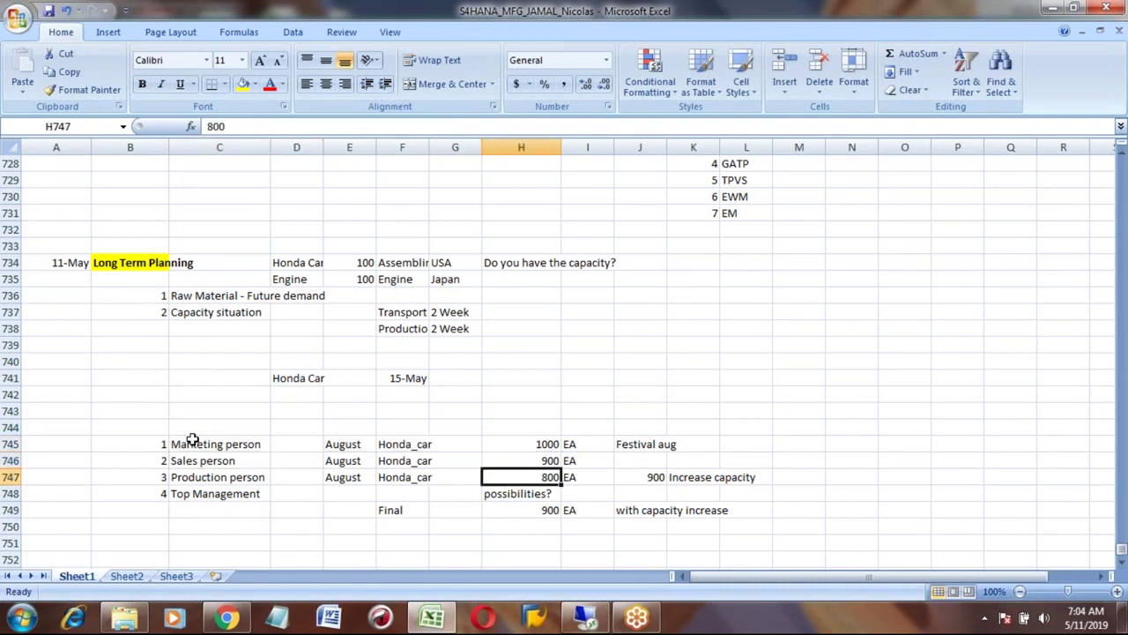
pyautogui.press('Up')
pyautogui.press('Up')
pyautogui.press('Up')
pyautogui.press('Up')
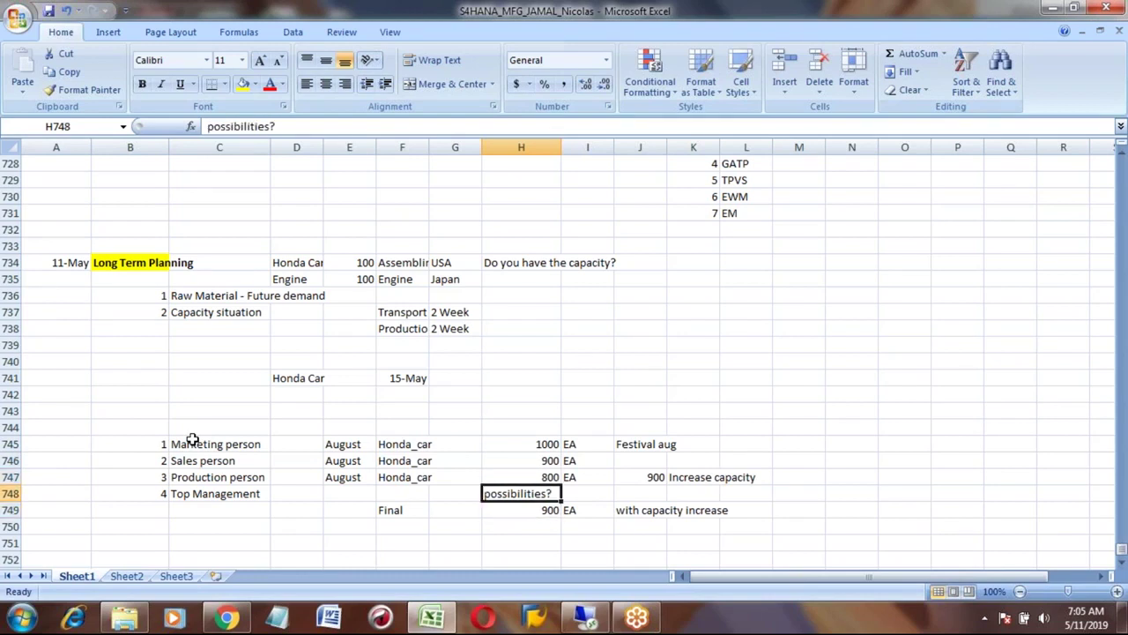
pyautogui.hotkey('shift', 'Down')
pyautogui.hotkey('shift', 'Down')
pyautogui.hotkey('shift', 'Down')
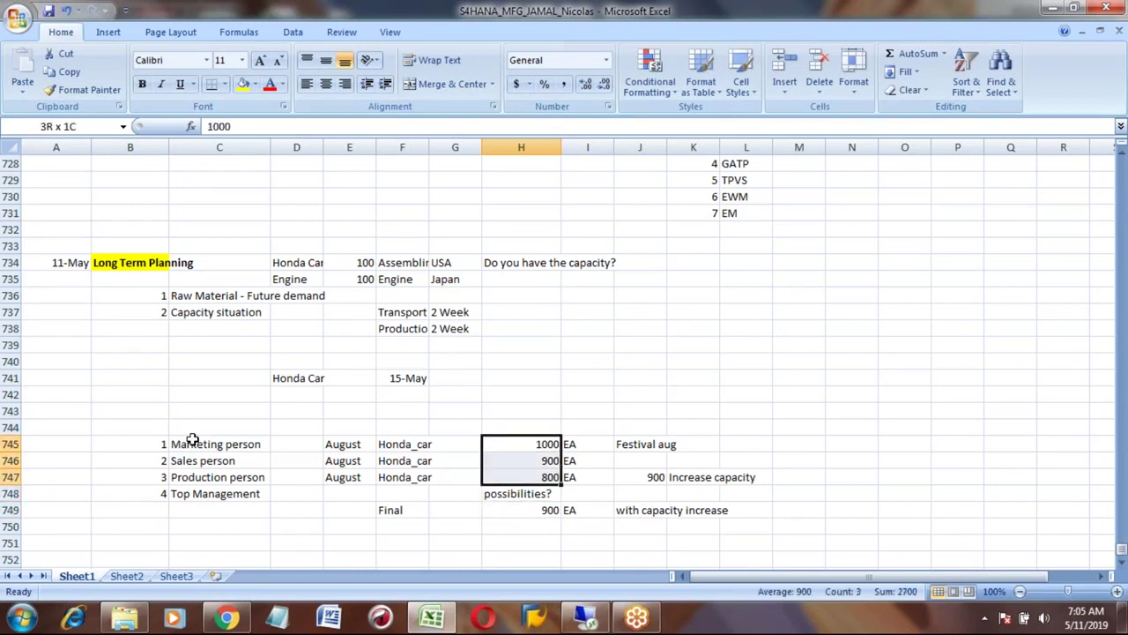
pyautogui.press('Down')
pyautogui.press('Down')
pyautogui.press('Down')
pyautogui.press('Down')
pyautogui.press('Down')
pyautogui.press('Down')
pyautogui.press('Down')
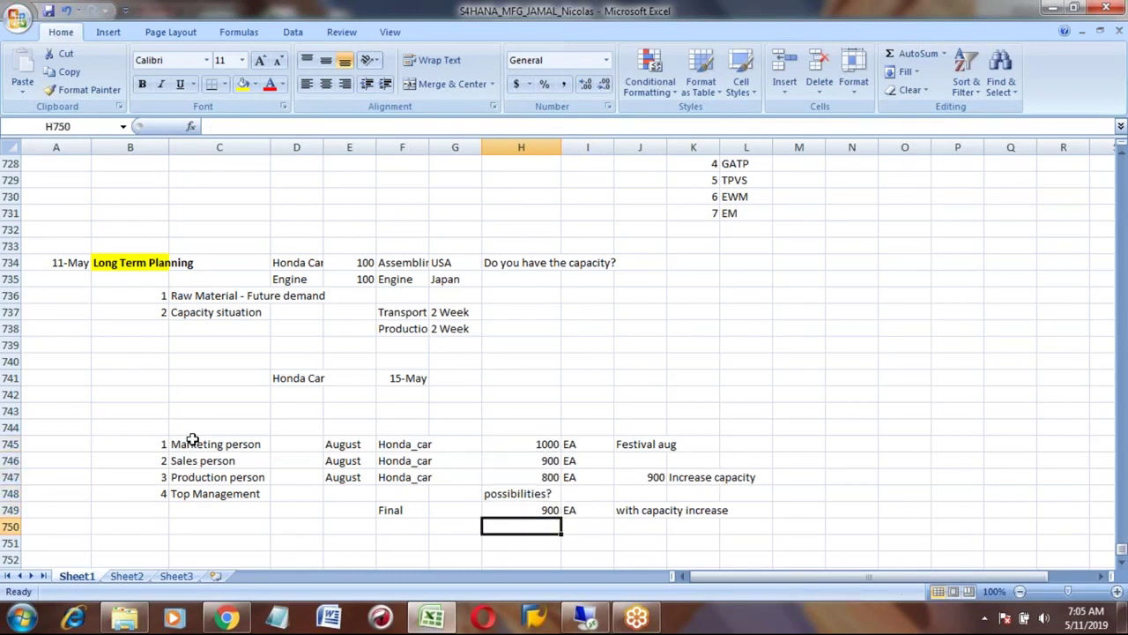
# Enter the label "Simulation version" in B751 below the demand rows
pyautogui.press('Up')
pyautogui.press('Left')
pyautogui.press('Left')
pyautogui.press('Left')
pyautogui.press('Left')
pyautogui.press('Left')
pyautogui.press('Left')
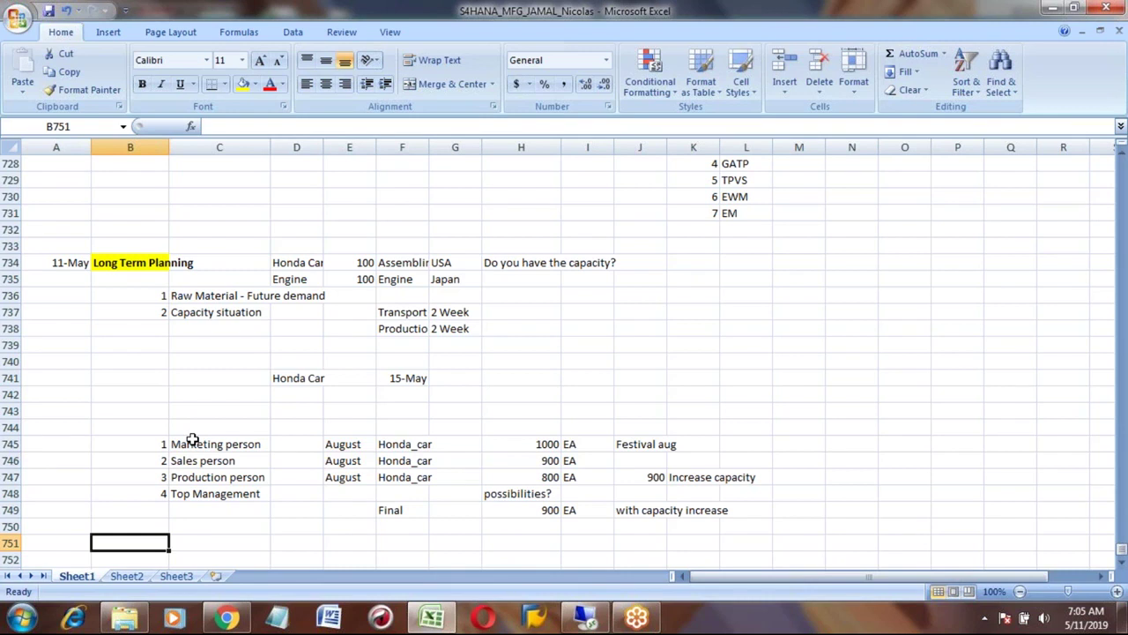
pyautogui.write('Simulation version')
pyautogui.press('Return')
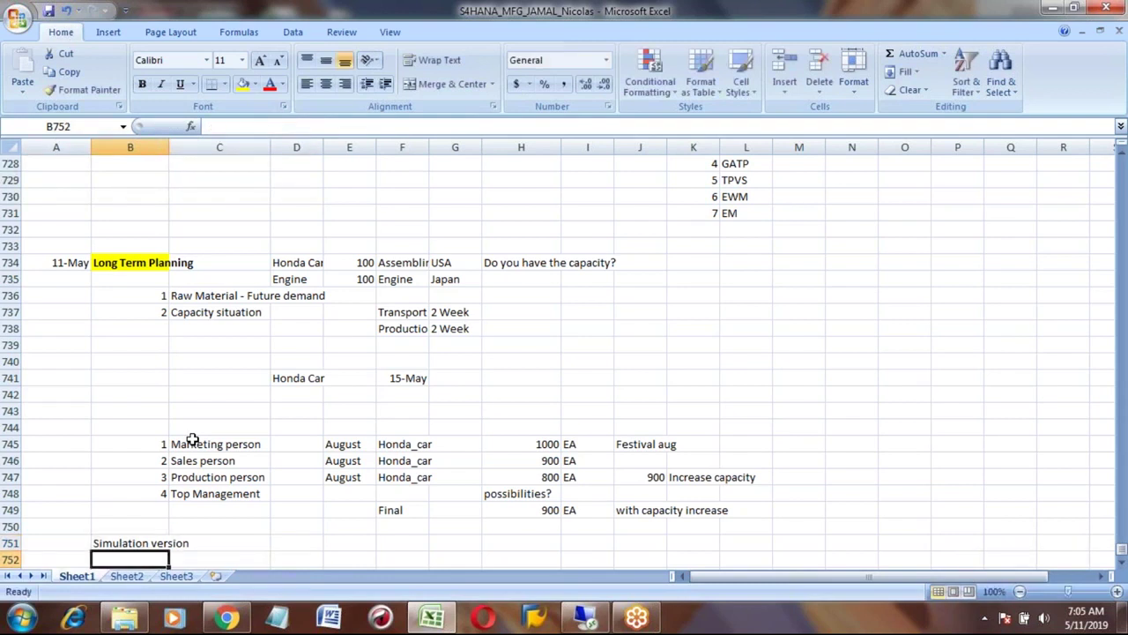
pyautogui.press('Return')
pyautogui.press('Return')
pyautogui.press('Return')
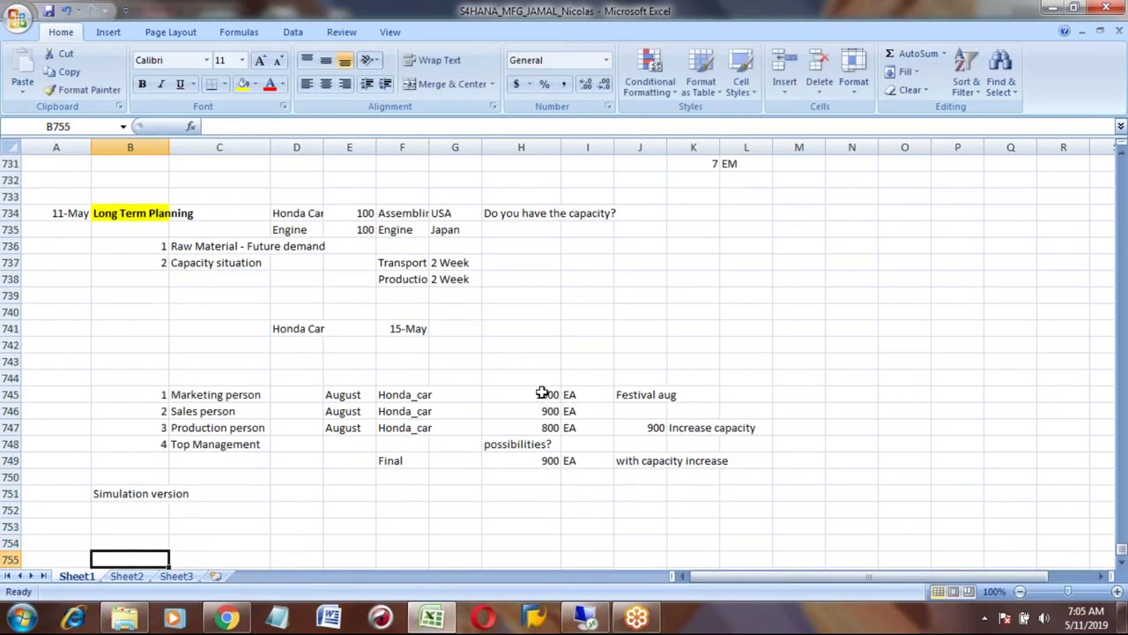
# Review the proposed quantities in H745:H747, the Simulation version label and the Final row's quantity and unit
pyautogui.click(543, 393)
pyautogui.hotkey('shift', 'Down')
pyautogui.hotkey('shift', 'Down')
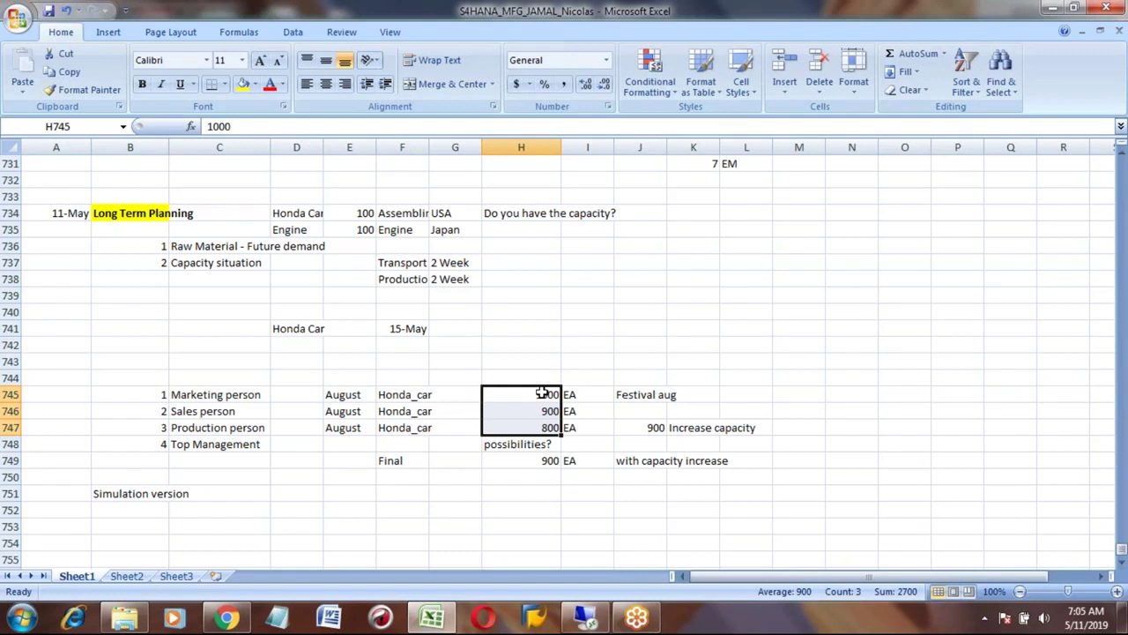
pyautogui.press('Down')
pyautogui.press('Down')
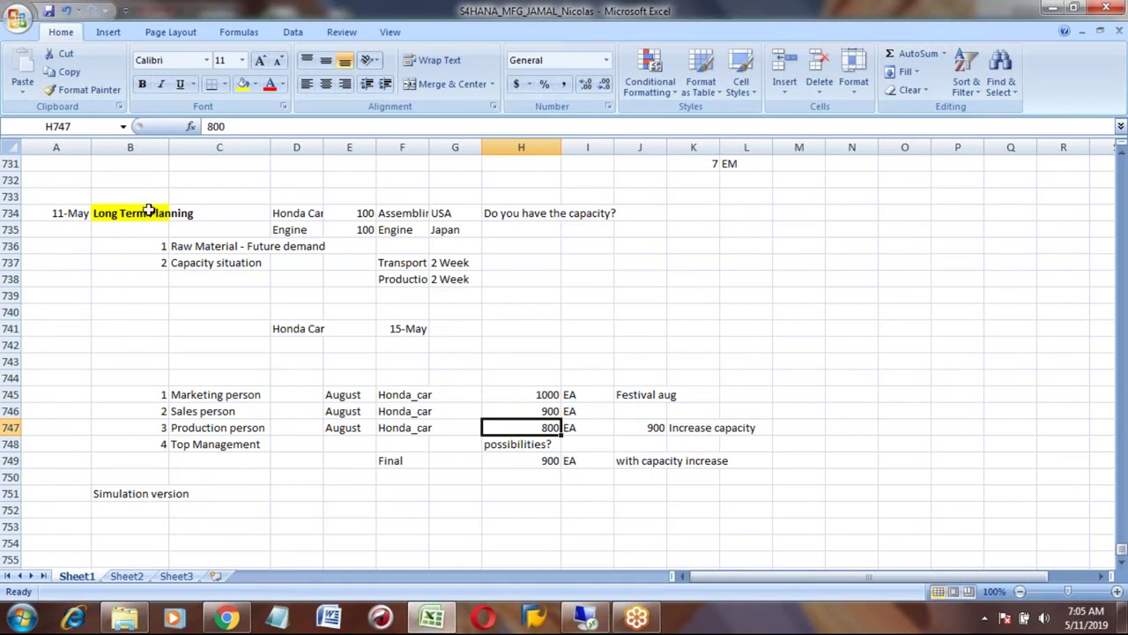
pyautogui.click(140, 493)
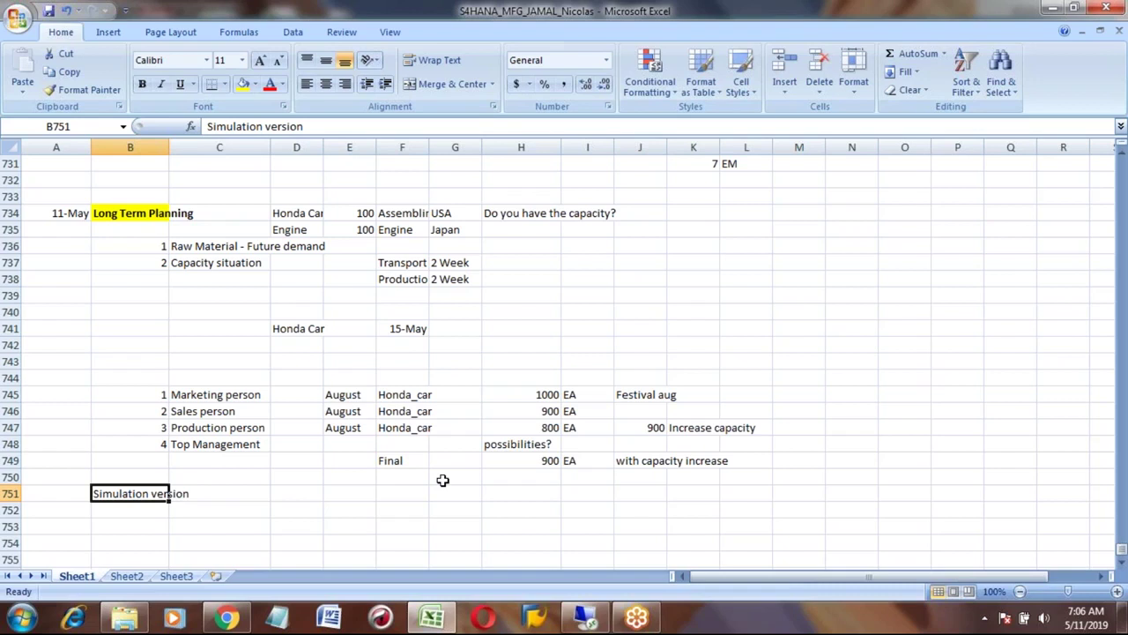
pyautogui.press('Up')
pyautogui.press('Up')
pyautogui.press('Up')
pyautogui.press('Down')
pyautogui.press('Right')
pyautogui.press('Right')
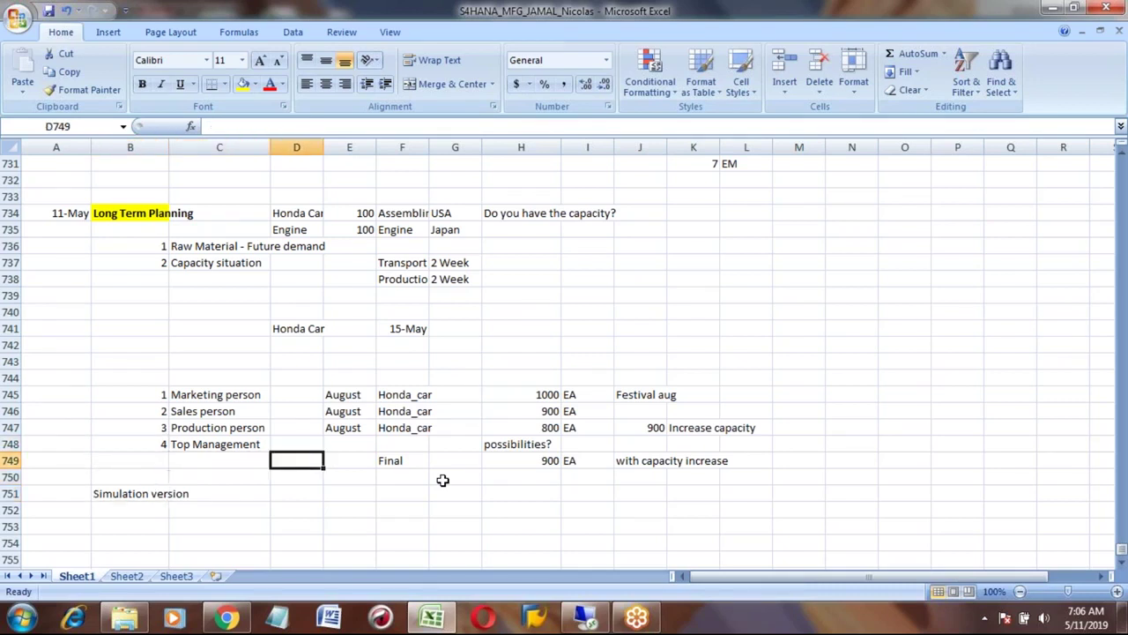
pyautogui.press('Right')
pyautogui.press('Right')
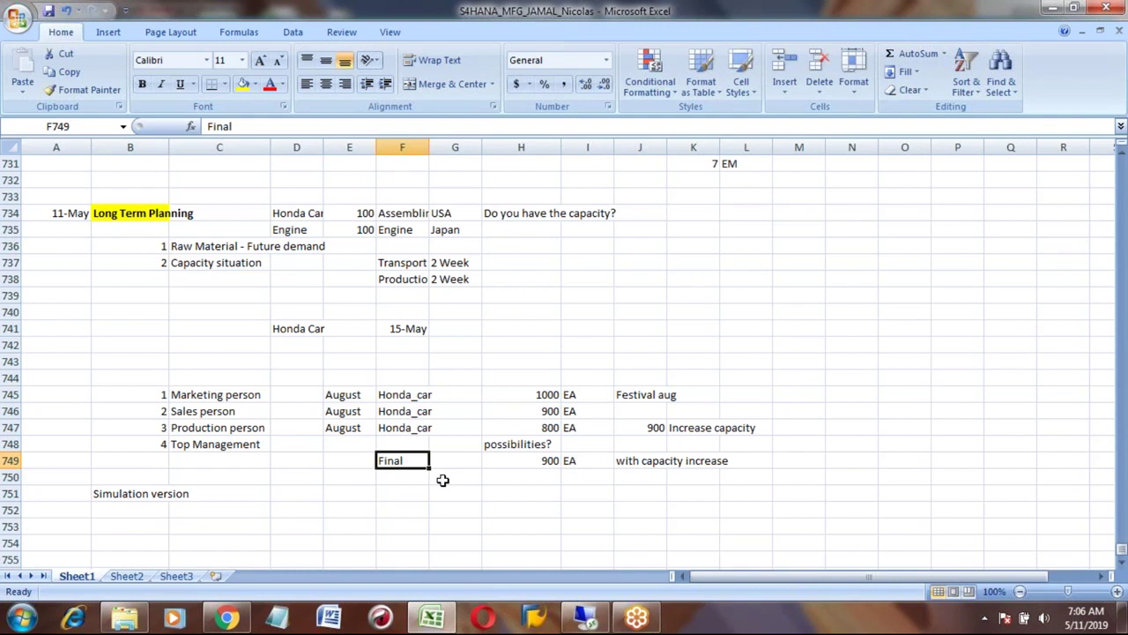
pyautogui.hotkey('shift', 'Right')
pyautogui.hotkey('shift', 'Right')
pyautogui.hotkey('shift', 'Right')
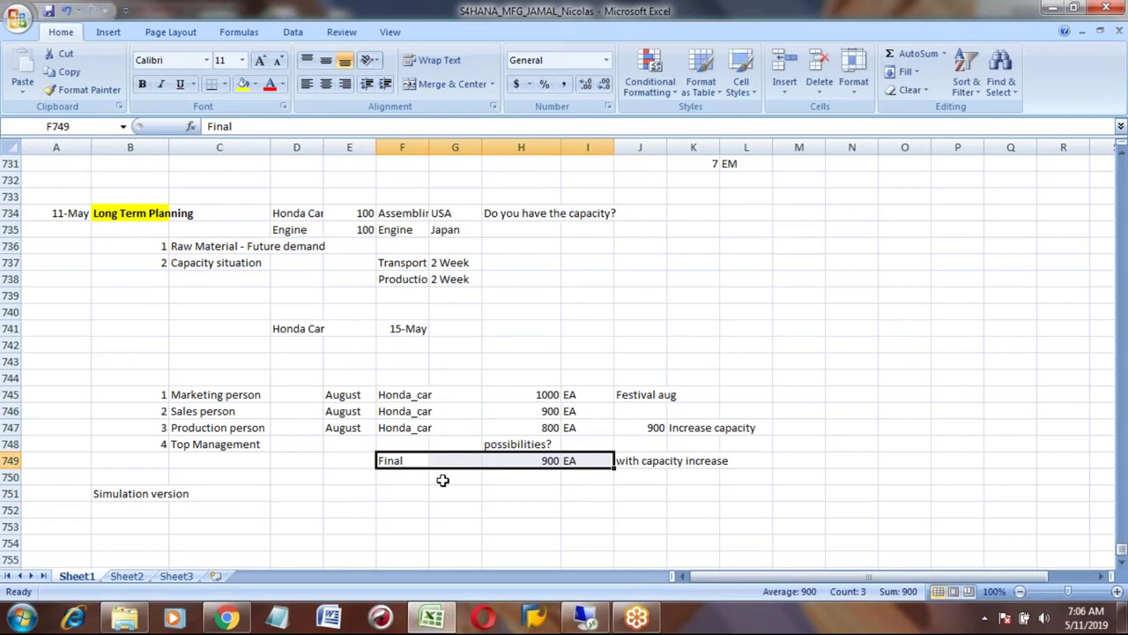
# Label the Marketing person row as "simulation" in A745
pyautogui.click(212, 396)
pyautogui.hotkey('shift', 'Down')
pyautogui.hotkey('shift', 'Down')
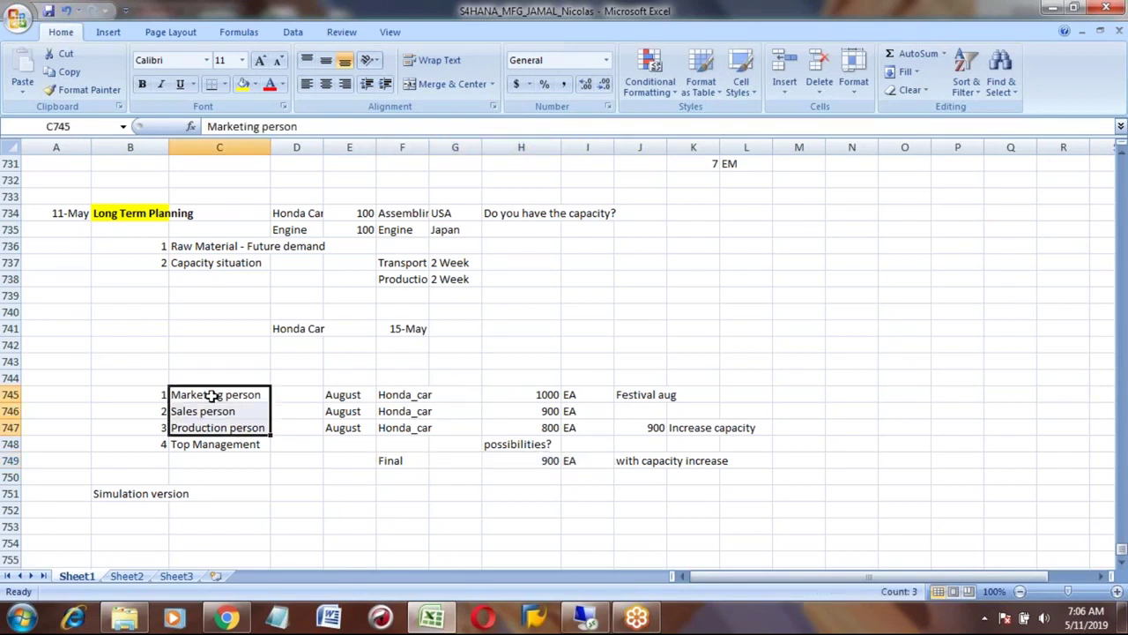
pyautogui.press('Left')
pyautogui.press('Left')
pyautogui.write('simulation')
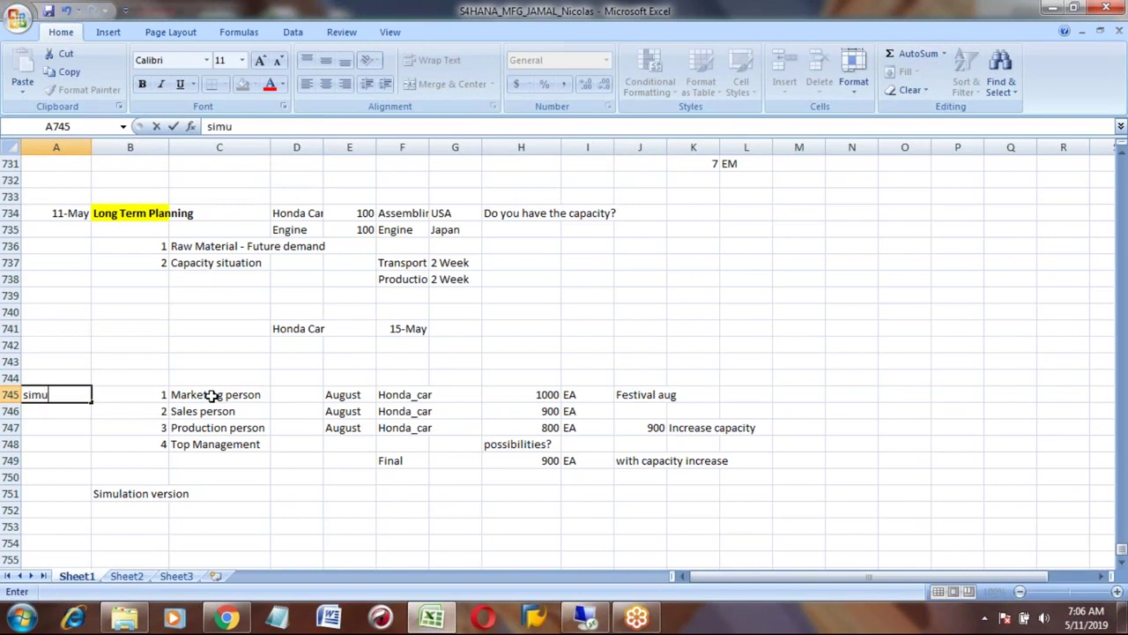
pyautogui.press('Return')
# Copy the "simulation" label from A745 to A746:A747 for the Sales and Production person rows
pyautogui.press('Up')
pyautogui.hotkey('ctrl', 'c')
pyautogui.press('Down')
pyautogui.hotkey('shift', 'Down')
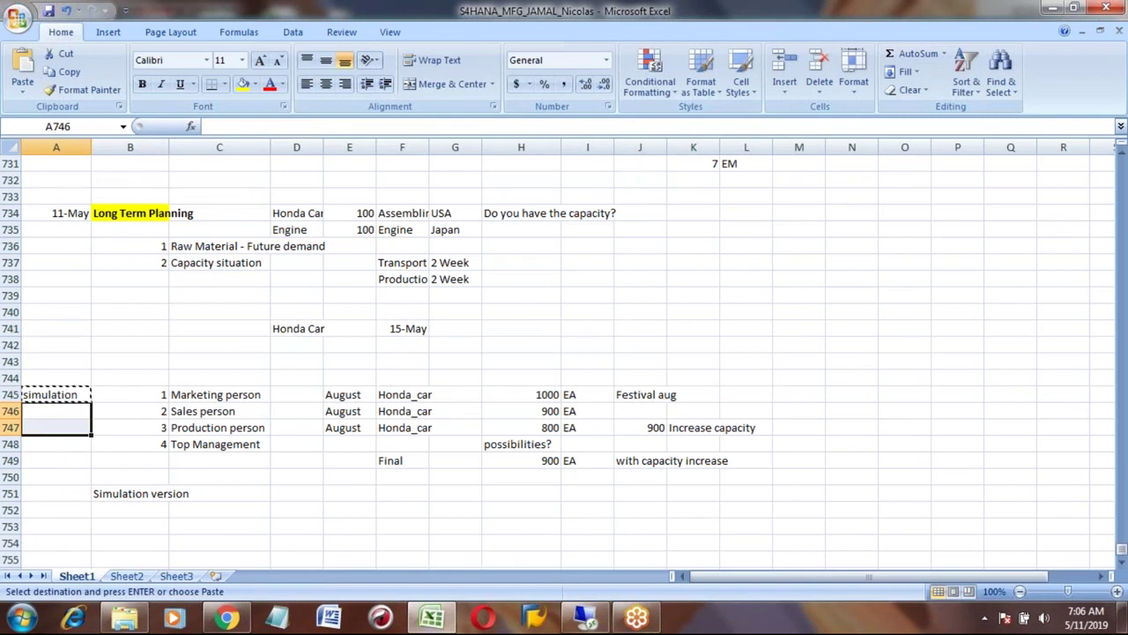
pyautogui.hotkey('ctrl', 'v')
pyautogui.press('Down')
pyautogui.press('Down')
pyautogui.press('Down')
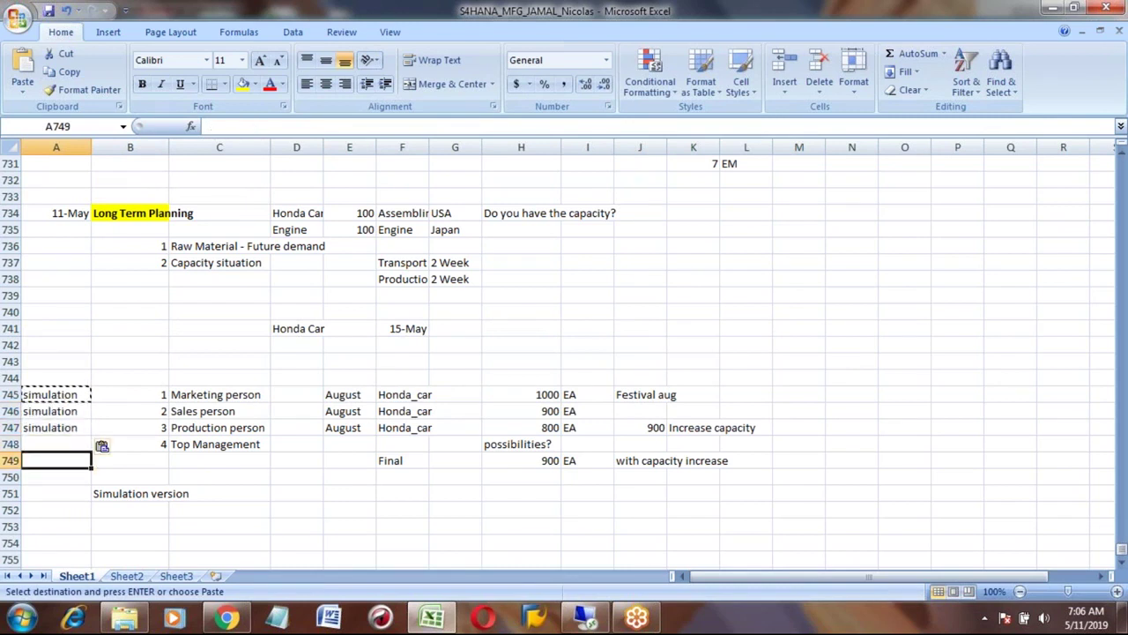
# Label the Final row as "Actual" in A749
pyautogui.click(546, 460)
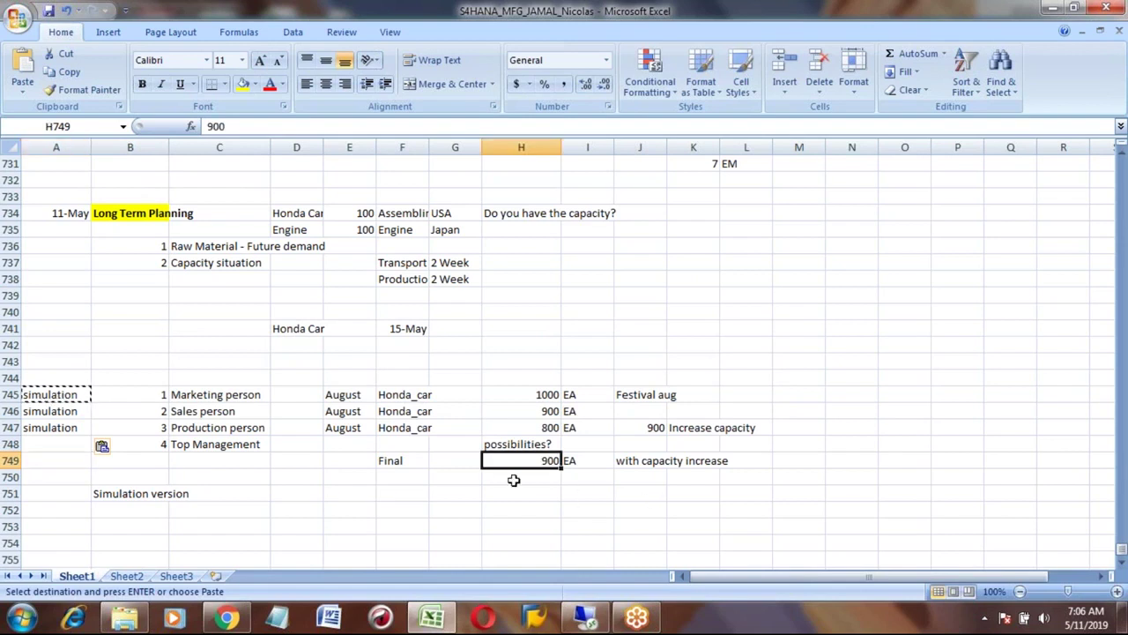
pyautogui.click(63, 460)
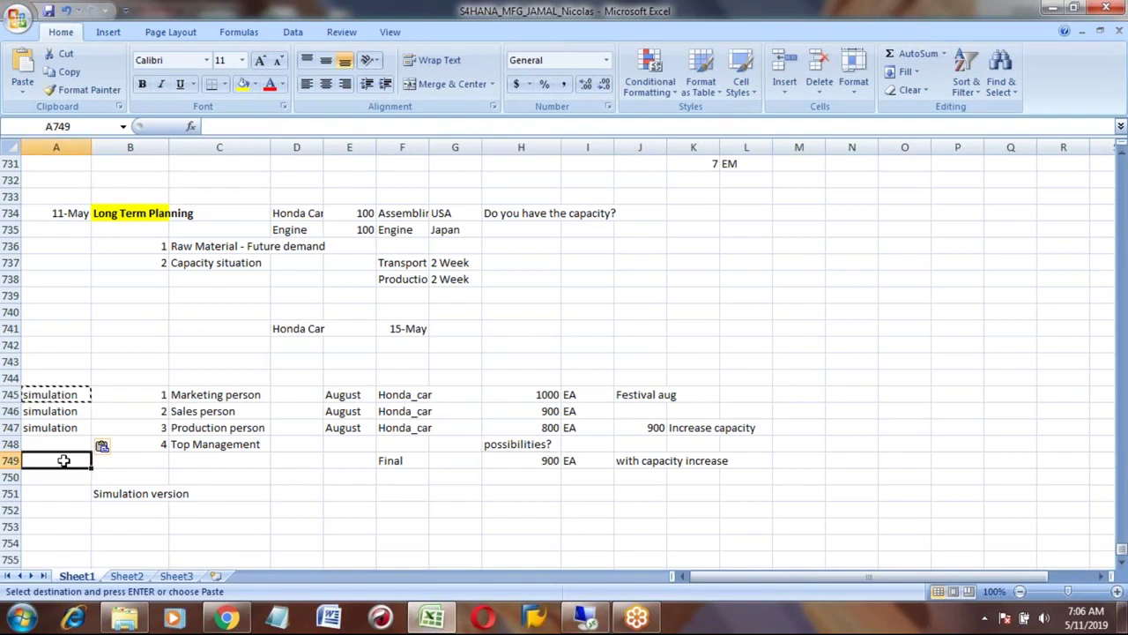
pyautogui.write('Act')
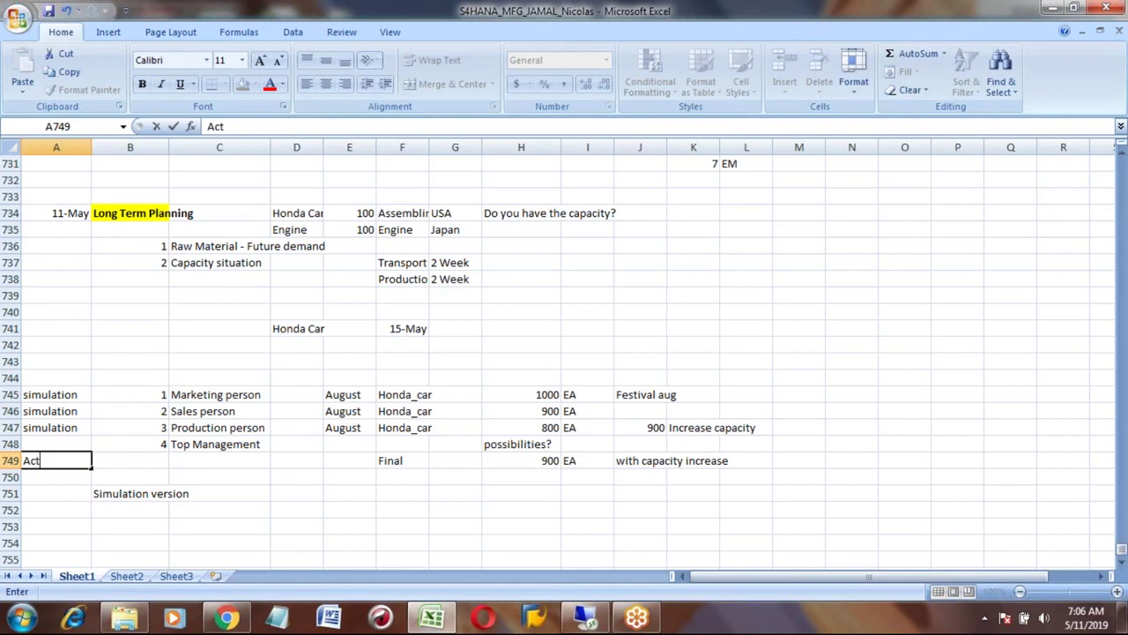
pyautogui.write('ual')
pyautogui.press('Return')
pyautogui.click(56, 460)
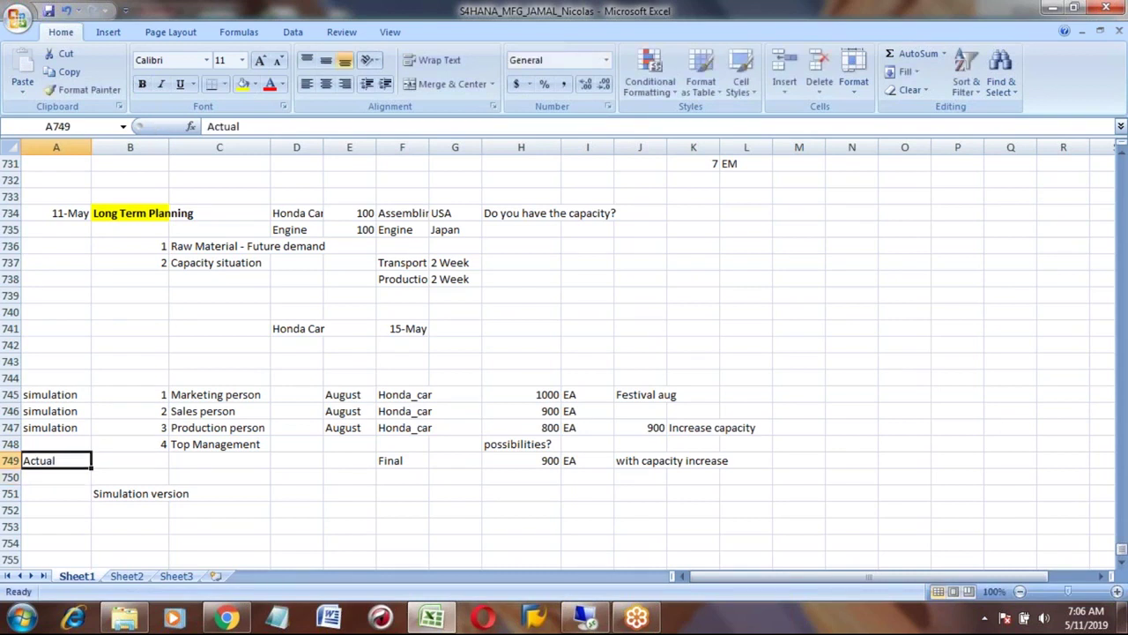
pyautogui.click(56, 444)
pyautogui.click(56, 428)
pyautogui.click(57, 460)
pyautogui.press('Down')
pyautogui.press('Down')
pyautogui.press('Down')
pyautogui.press('Down')
pyautogui.press('Down')
pyautogui.press('Down')
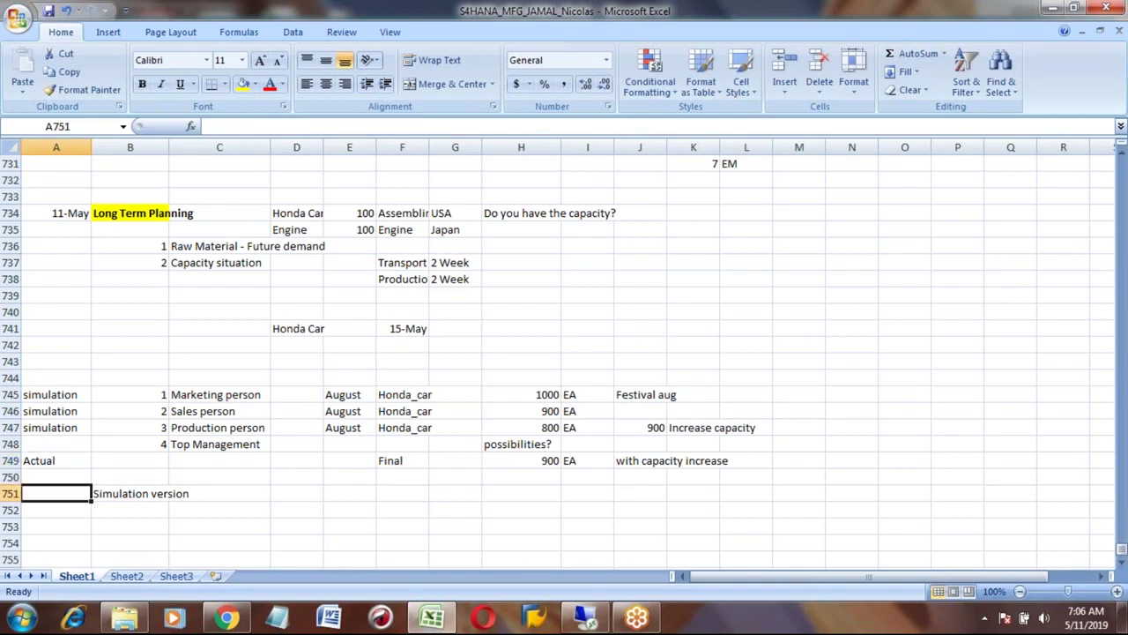
pyautogui.press('Up')
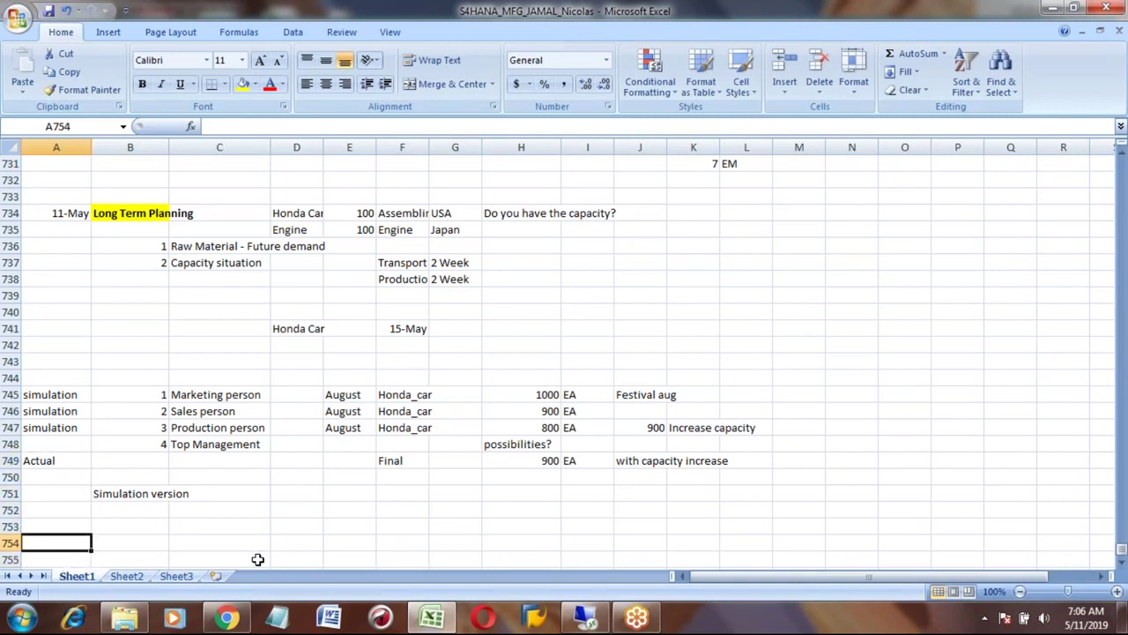
# Switch to SAP and view the stock/requirements list (MD04) for BICYCLE_RR in plant 7777
pyautogui.click(583, 619)
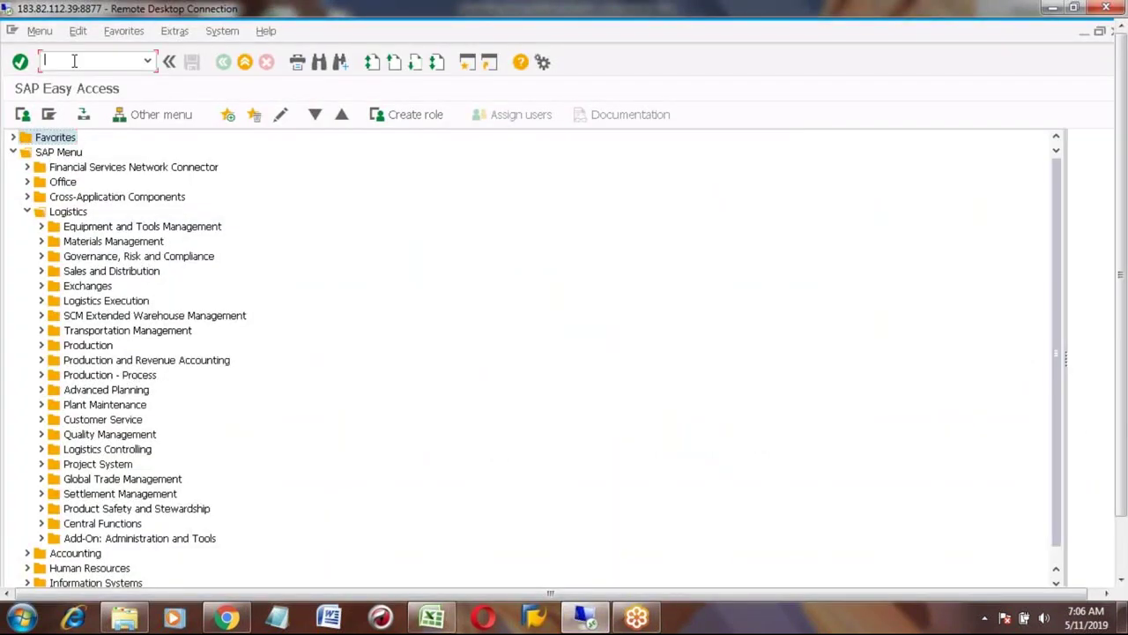
pyautogui.write('md0')
pyautogui.press('BackSpace')
pyautogui.press('BackSpace')
pyautogui.press('BackSpace')
pyautogui.write('d04')
pyautogui.press('Return')
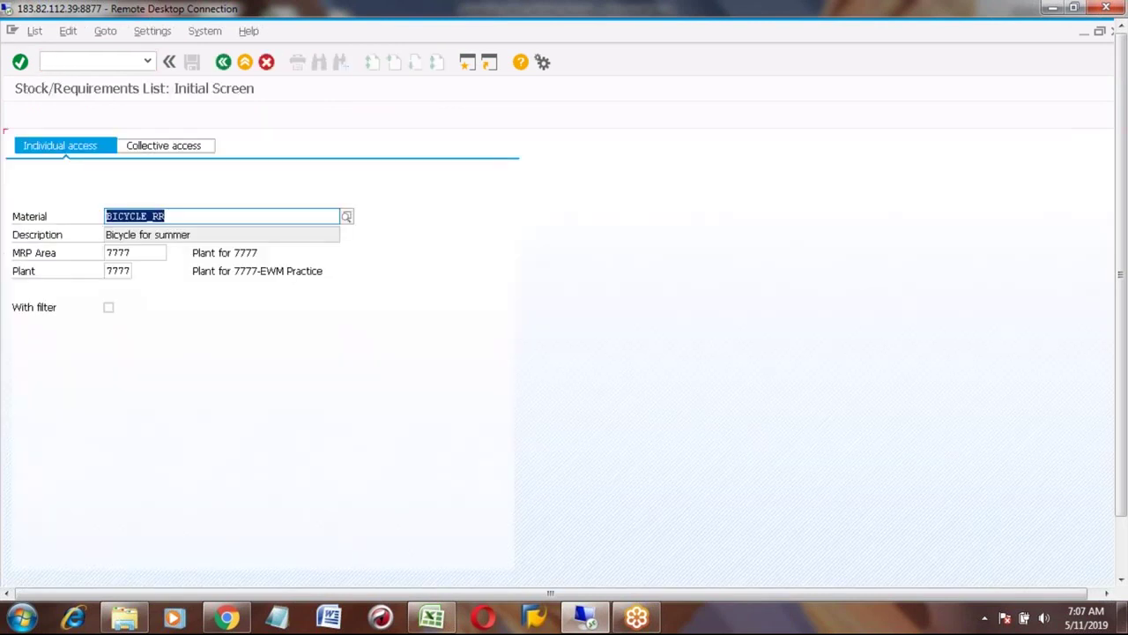
pyautogui.press('Return')
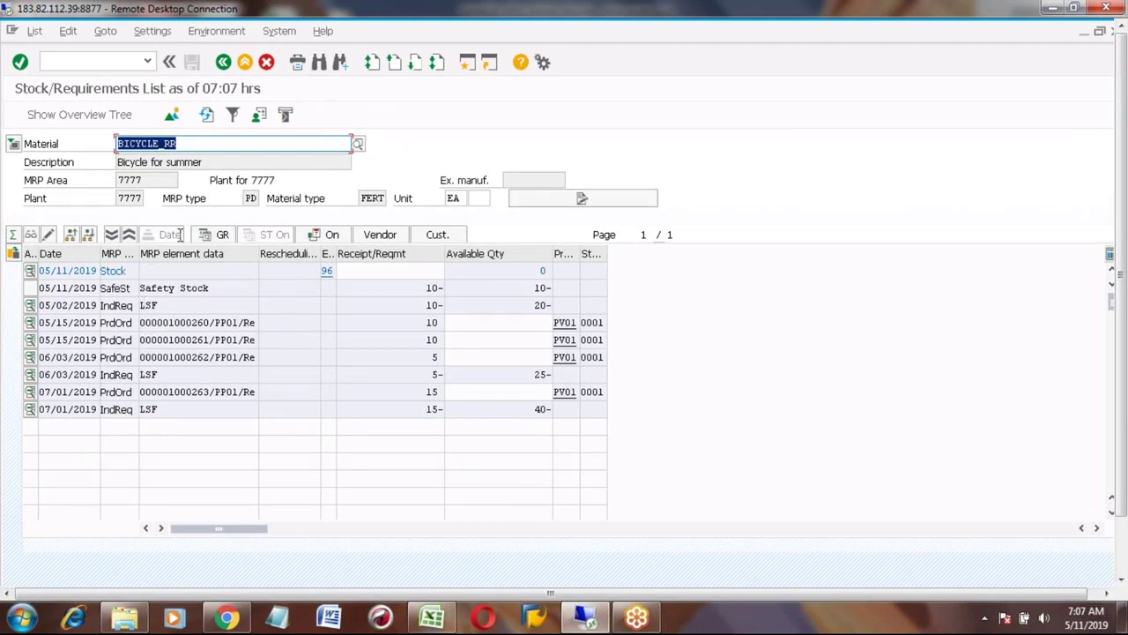
pyautogui.click(244, 62)
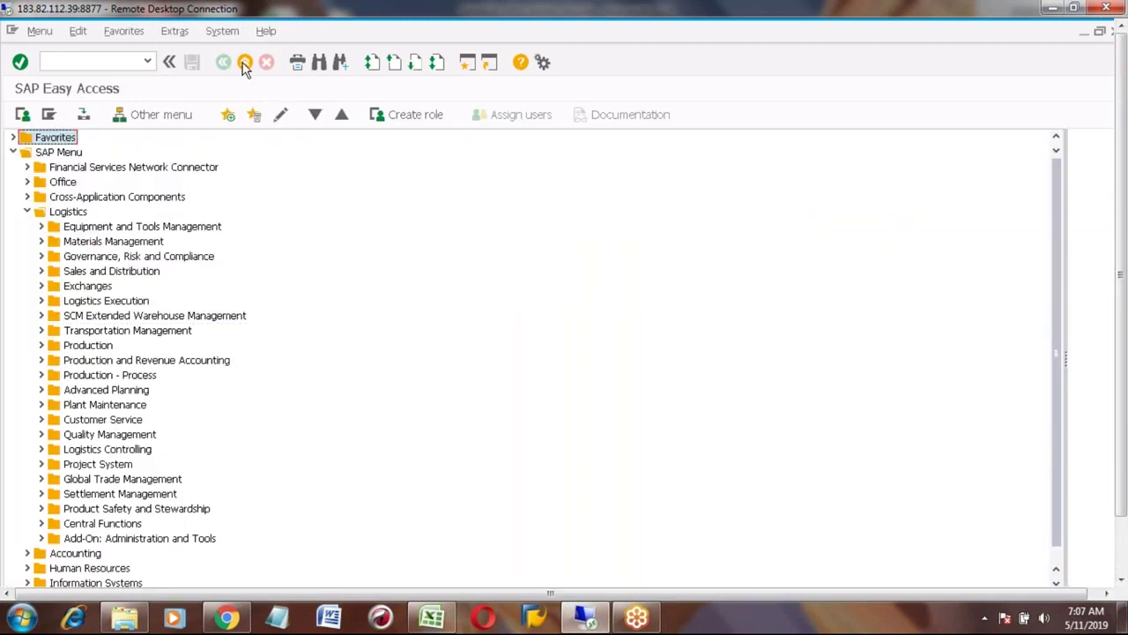
# Examine the stock/requirements list (MD04) for material HONDA_CAR1 in plant 7777
pyautogui.click(110, 64)
pyautogui.write('md04')
pyautogui.press('Return')
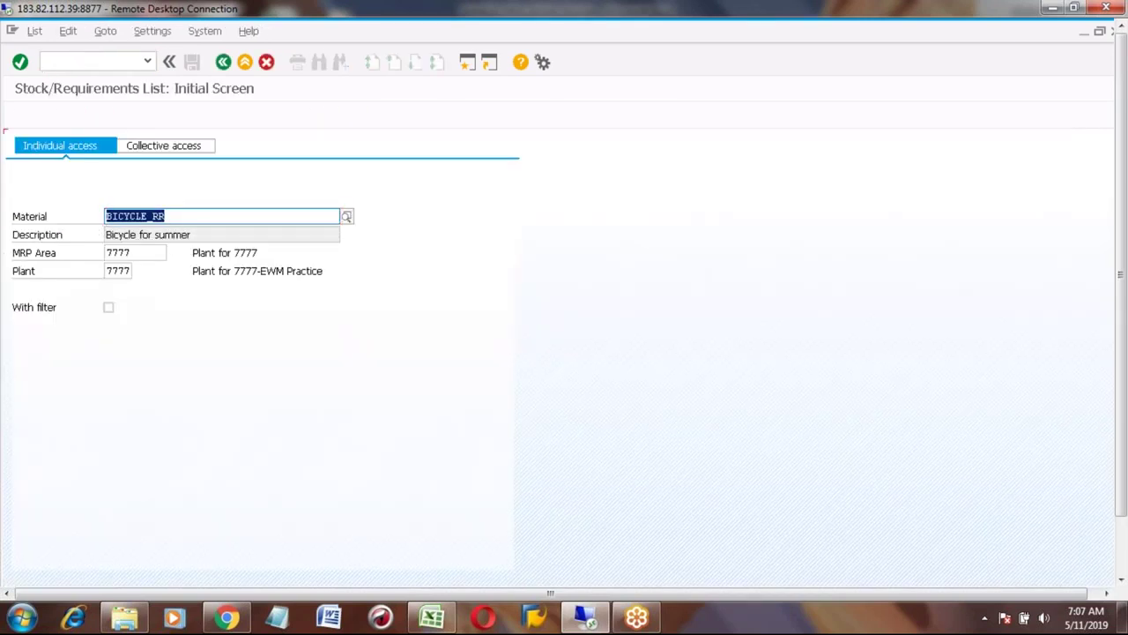
pyautogui.write('hond')
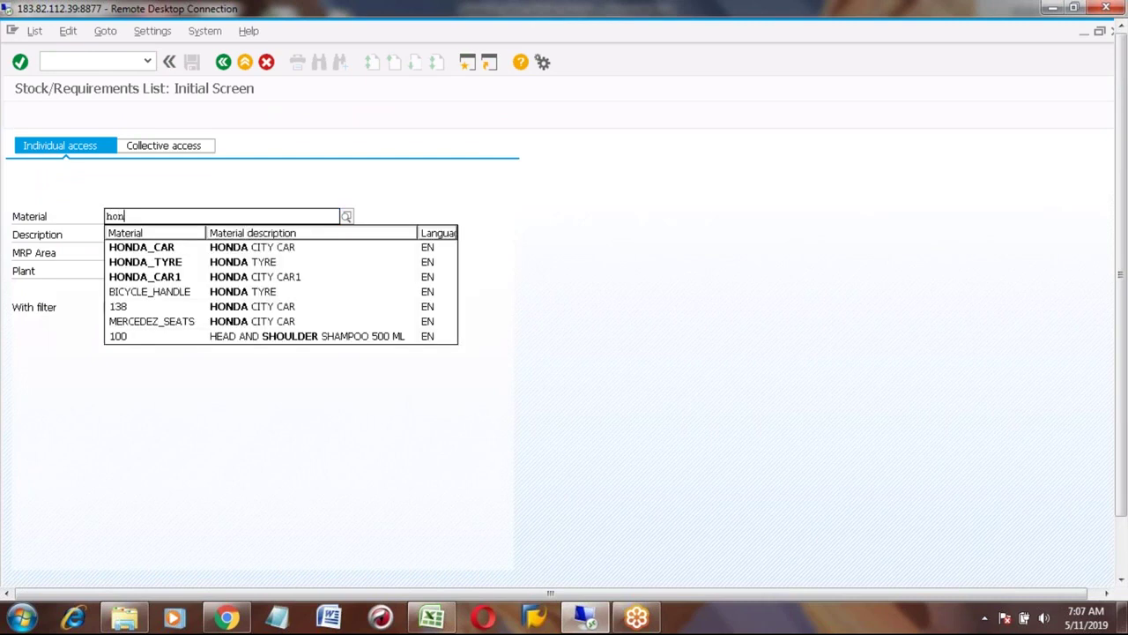
pyautogui.press('Down')
pyautogui.press('Down')
pyautogui.press('Down')
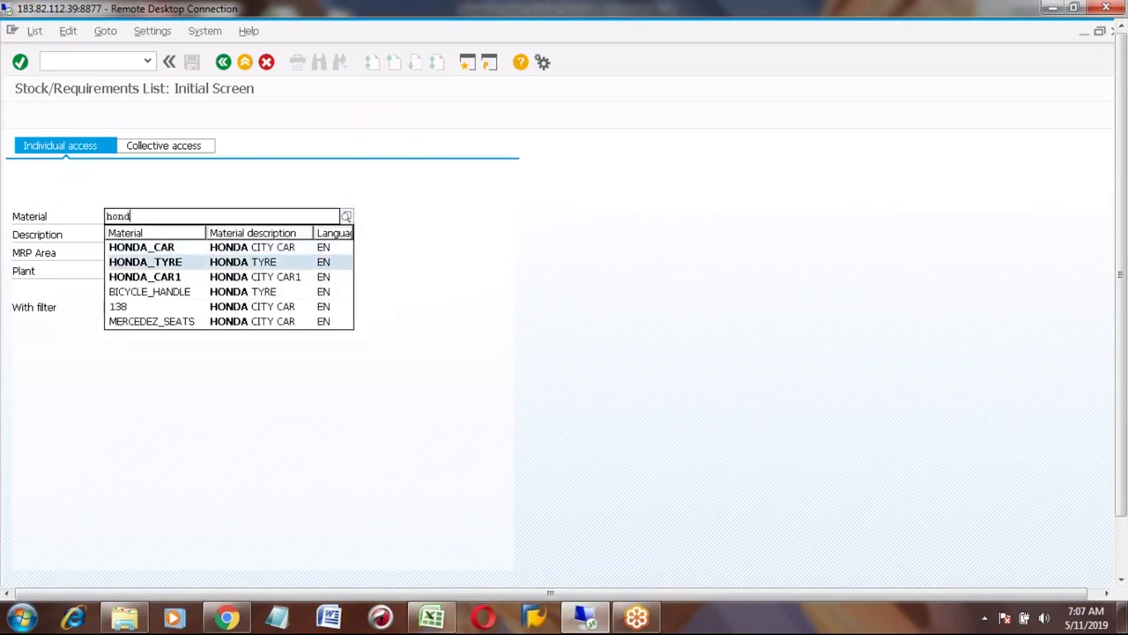
pyautogui.press('Return')
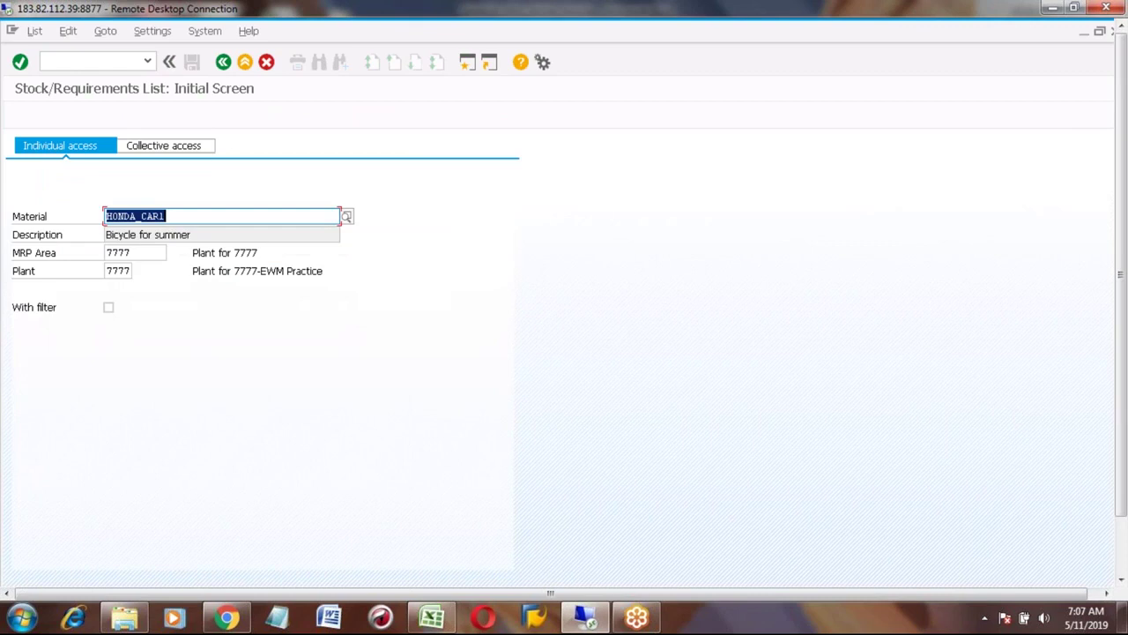
pyautogui.press('Return')
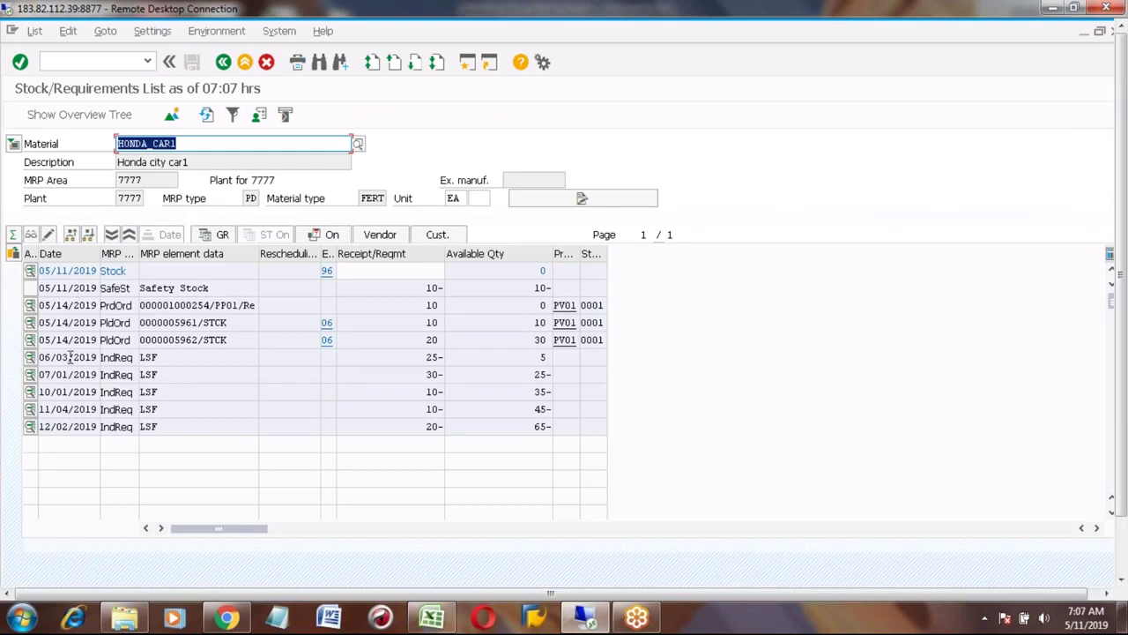
pyautogui.click(204, 145)
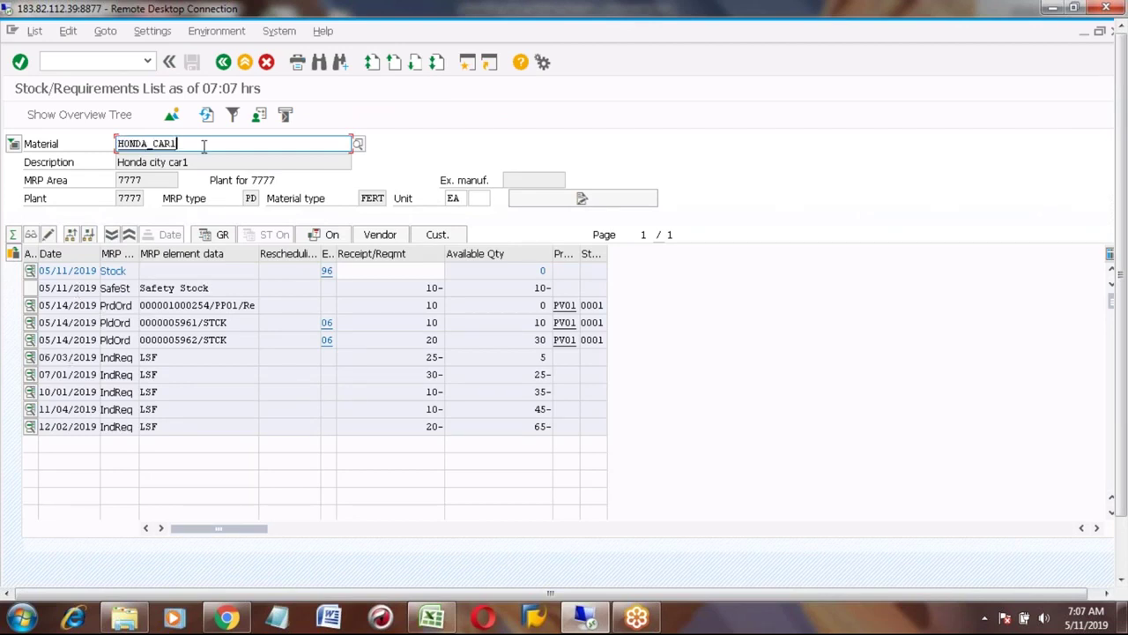
pyautogui.click(245, 63)
# Open the planned independent requirements of HONDA_CAR1 for change (MD62), covering all active versions
pyautogui.click(112, 61)
pyautogui.write('m')
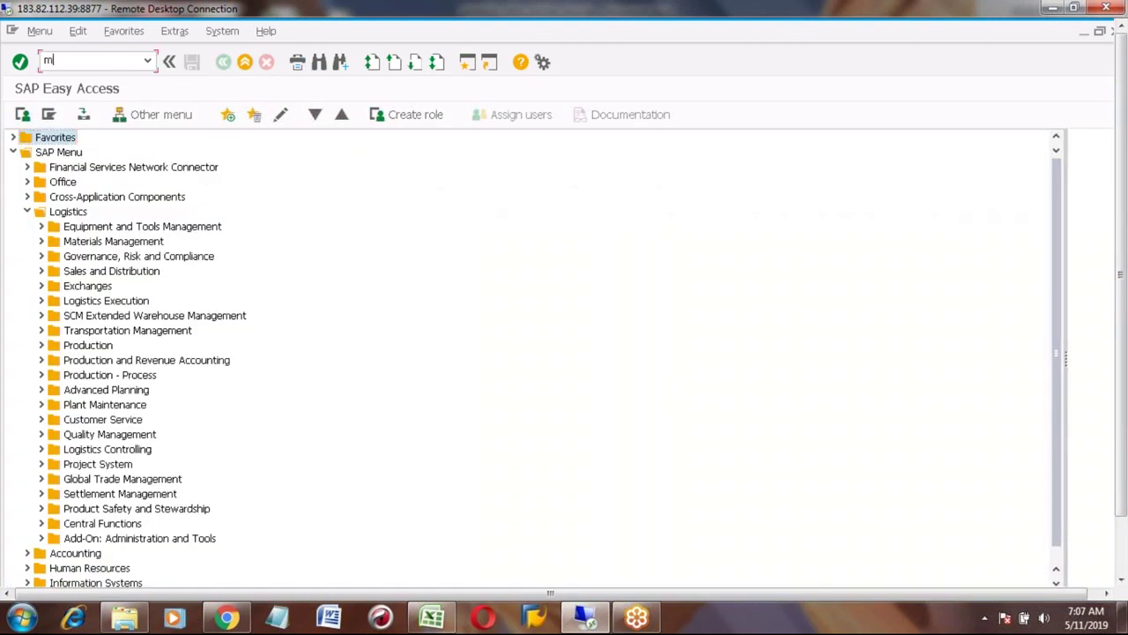
pyautogui.write('d62')
pyautogui.press('Return')
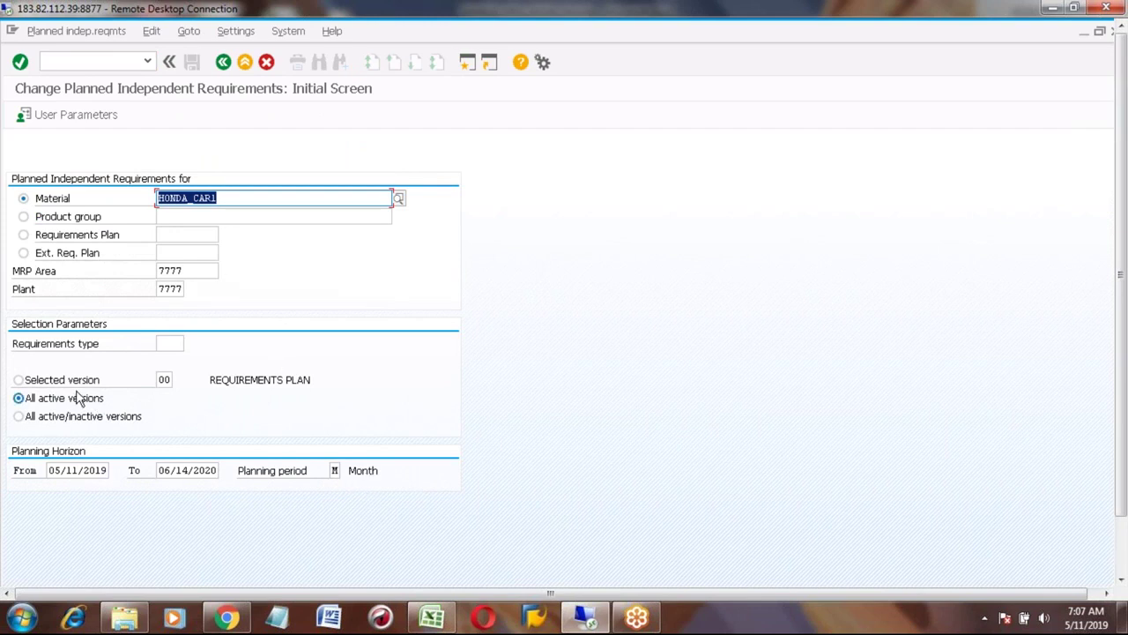
pyautogui.press('Return')
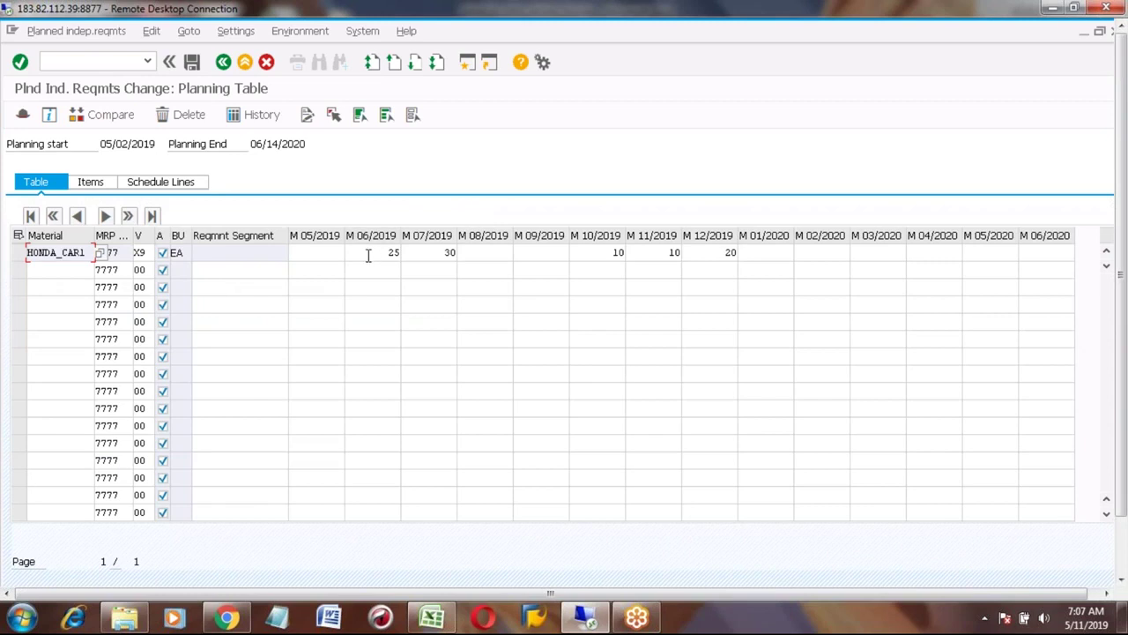
# Clear the HONDA_CAR1 planned quantities for 06/2019, 07/2019, 10/2019, 11/2019 and 12/2019, and save the planning table
pyautogui.click(370, 256)
pyautogui.press('Delete')
pyautogui.press('Delete')
pyautogui.press('Tab')
pyautogui.press('Delete')
pyautogui.press('Delete')
pyautogui.press('Tab')
pyautogui.press('Tab')
pyautogui.press('Tab')
pyautogui.press('Delete')
pyautogui.press('Delete')
pyautogui.press('Tab')
pyautogui.press('Delete')
pyautogui.press('Delete')
pyautogui.press('Tab')
pyautogui.press('Delete')
pyautogui.press('Delete')
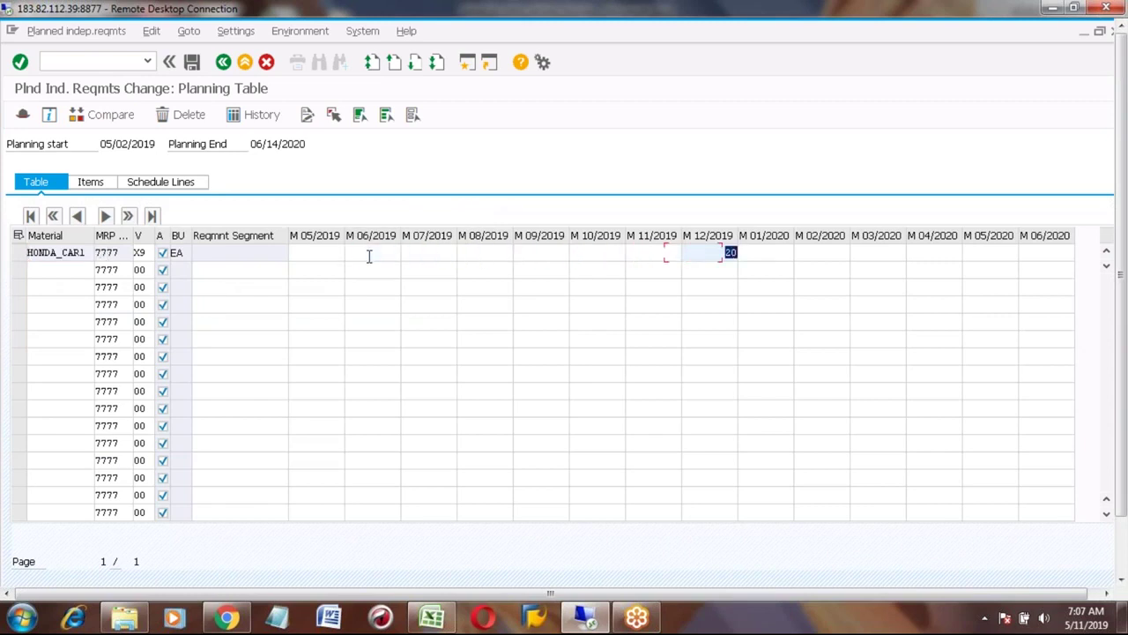
pyautogui.click(93, 253)
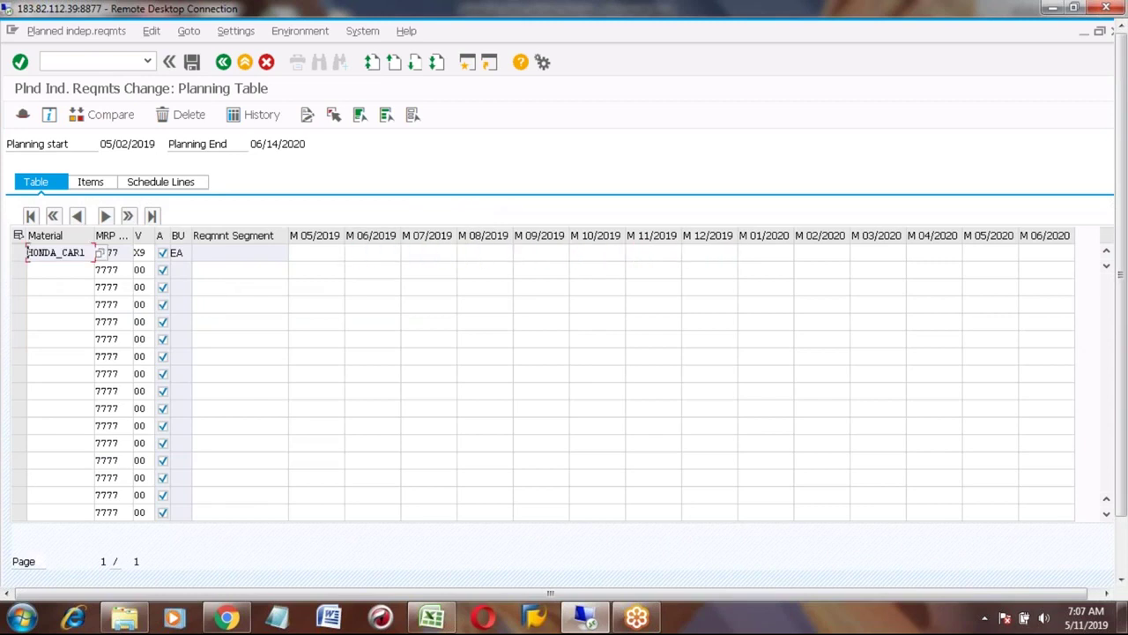
pyautogui.click(192, 63)
pyautogui.click(223, 61)
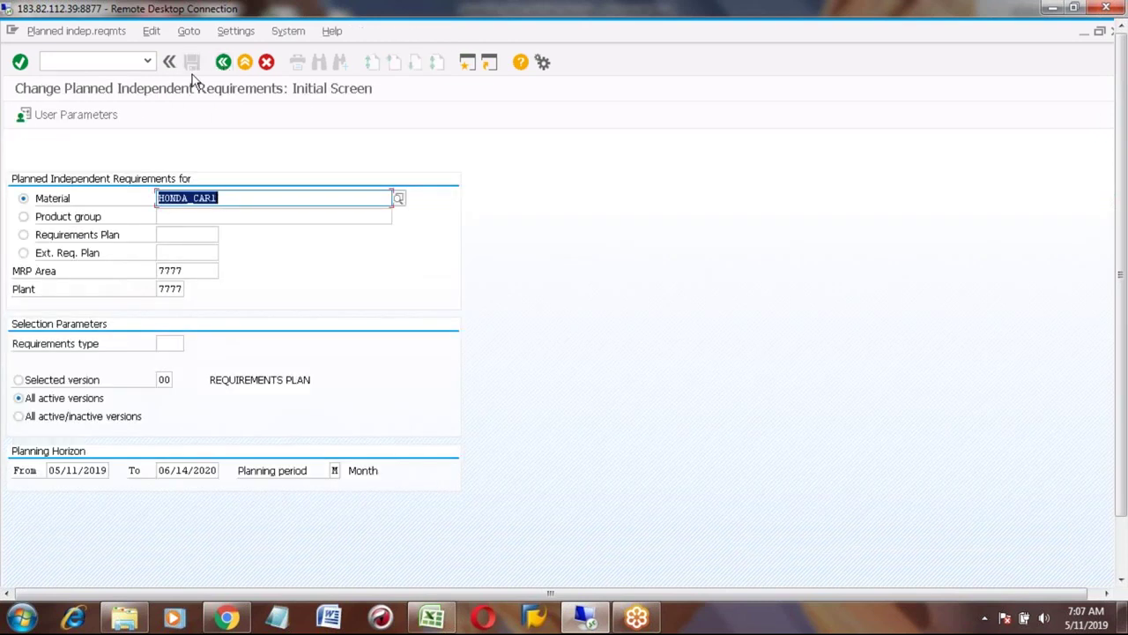
# Reopen the stock/requirements list (MD04) for HONDA_CAR1 in plant 7777
pyautogui.write('d0')
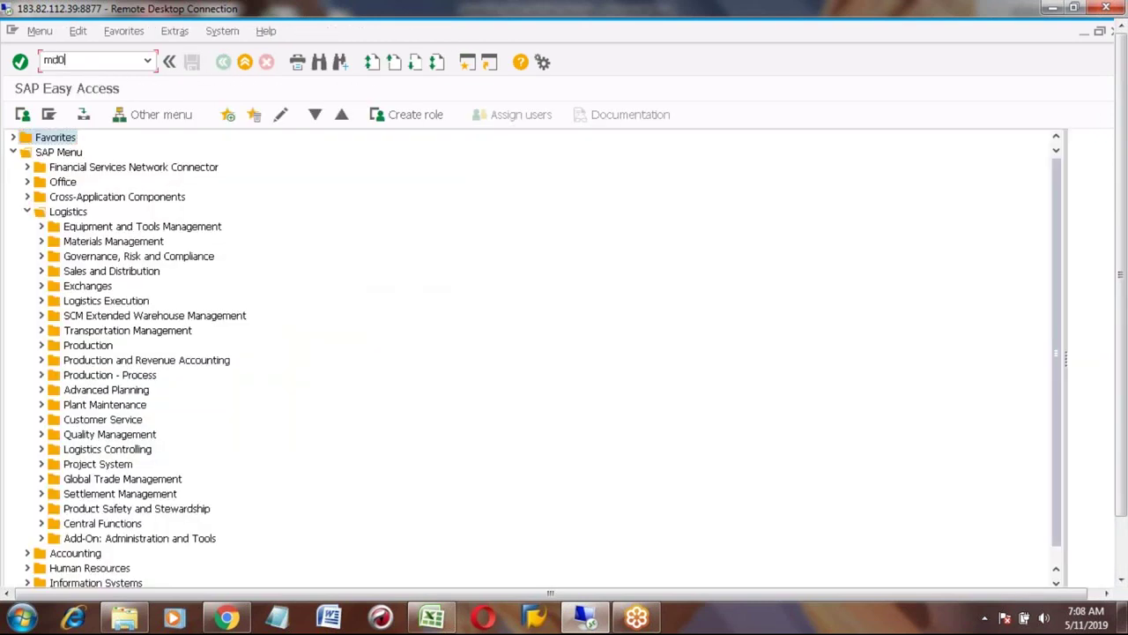
pyautogui.write('4')
pyautogui.press('Return')
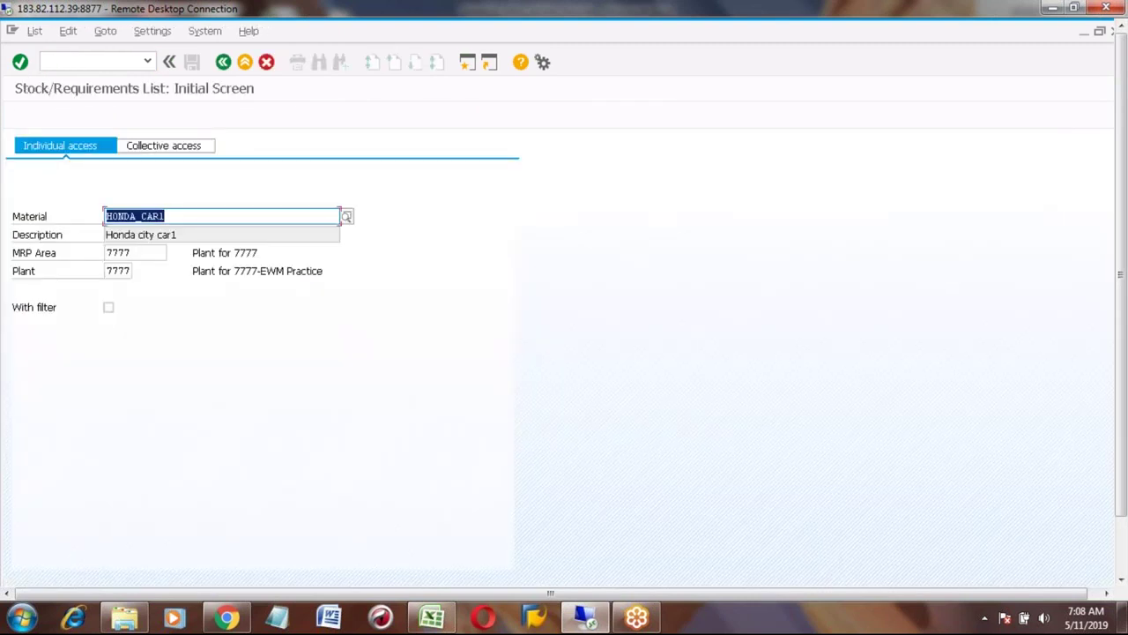
pyautogui.press('Return')
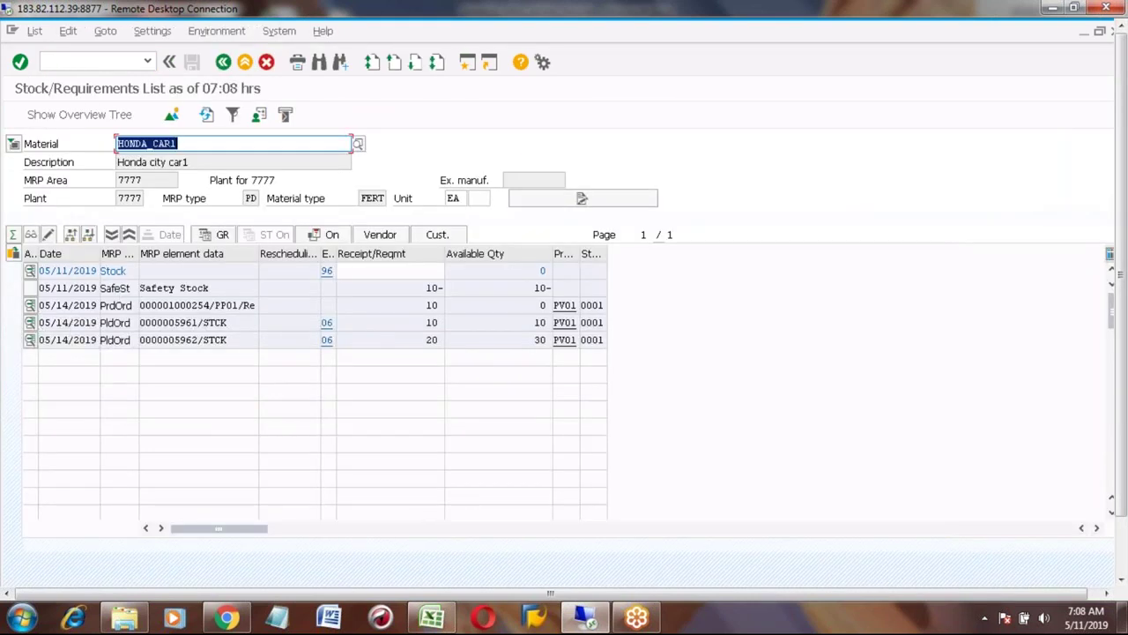
# Delete the 10 EA planned order for HONDA_CAR1 through its change view
pyautogui.click(30, 323)
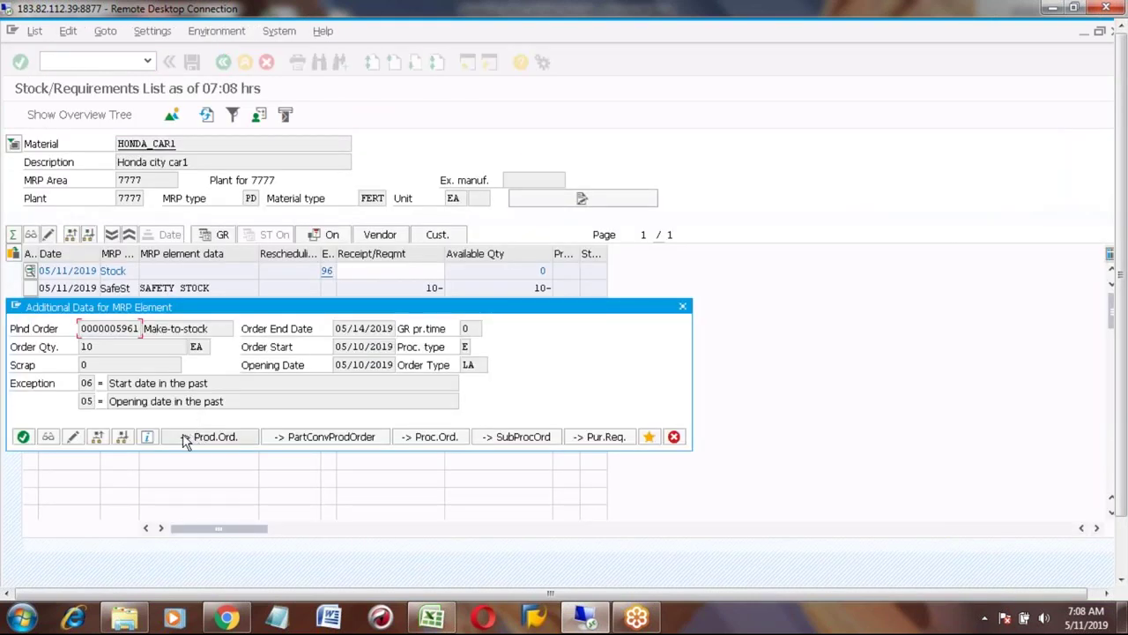
pyautogui.click(72, 437)
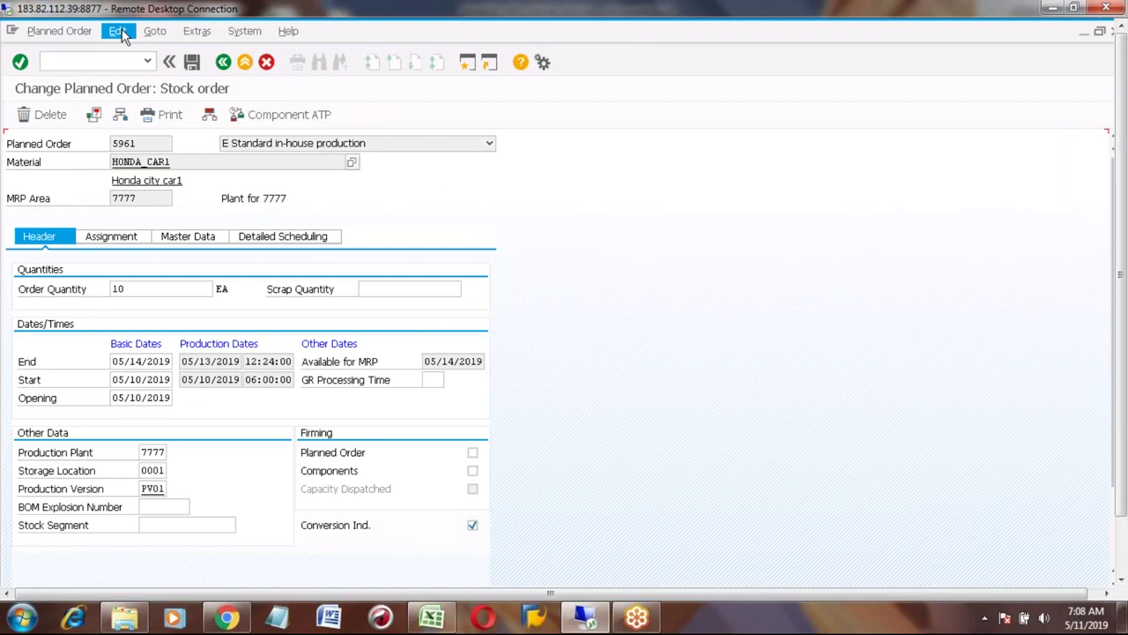
pyautogui.click(37, 116)
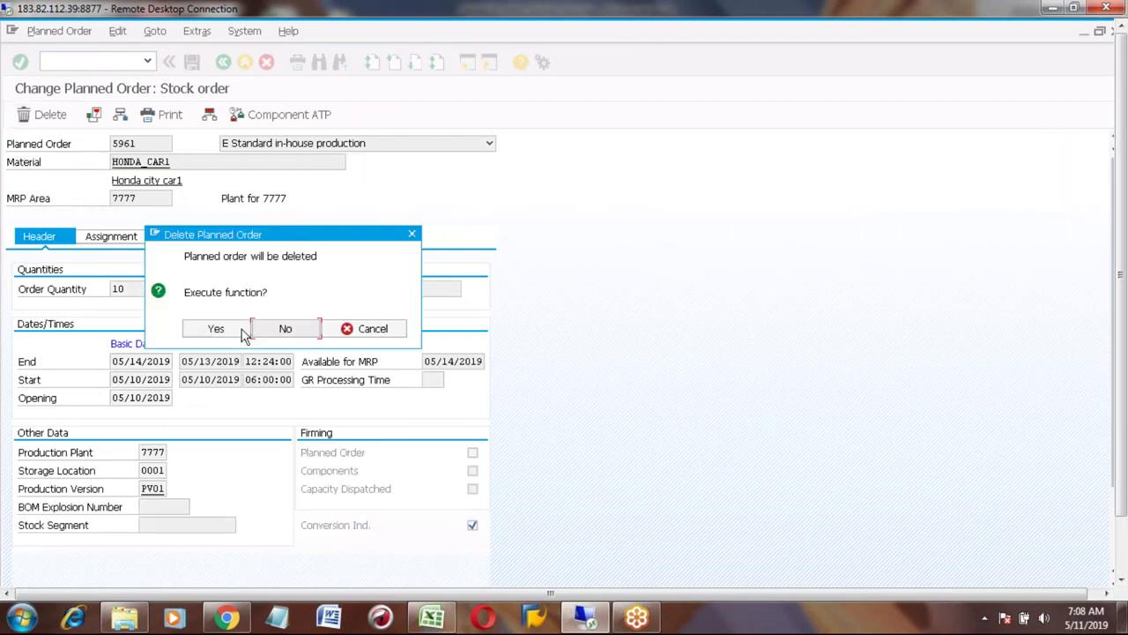
pyautogui.click(220, 329)
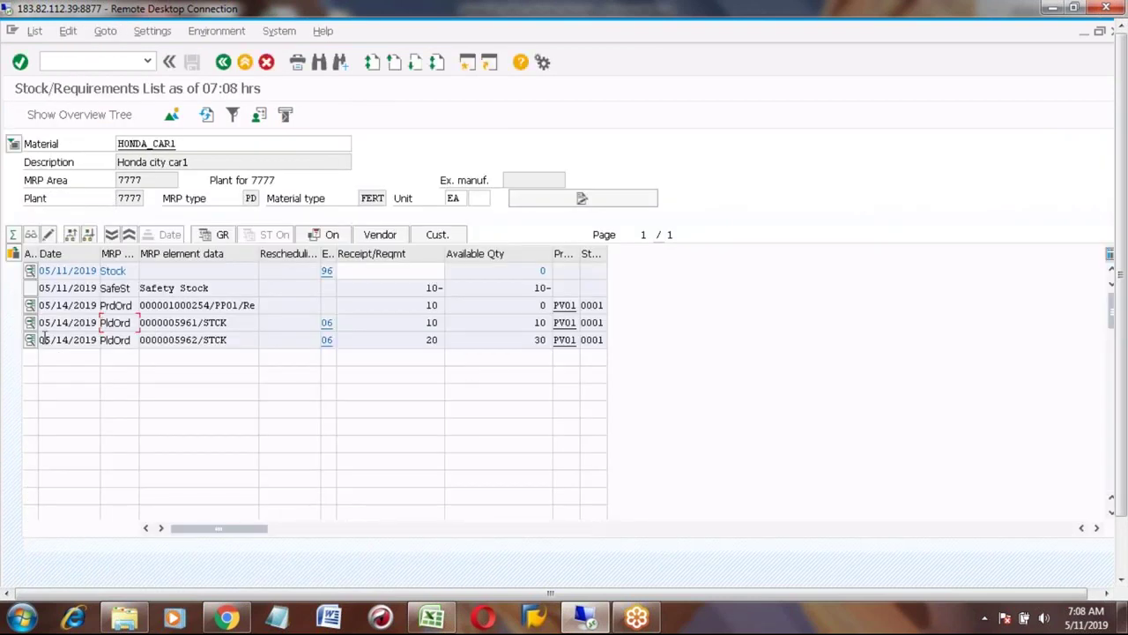
# Delete the 20 EA planned order for HONDA_CAR1 and refresh the stock/requirements list
pyautogui.click(30, 339)
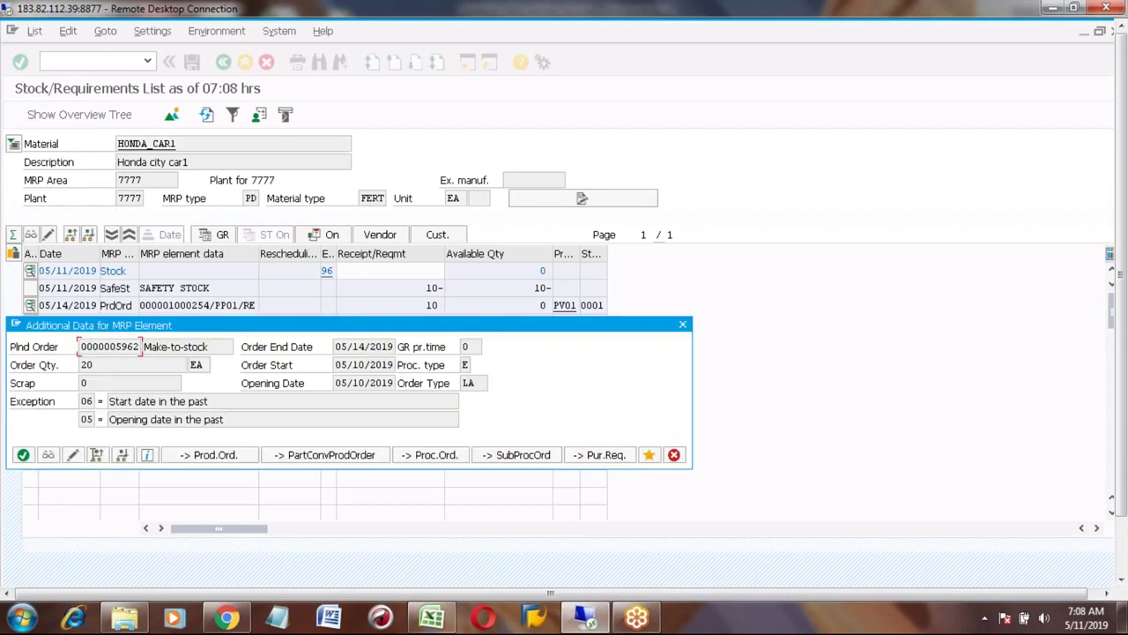
pyautogui.click(76, 455)
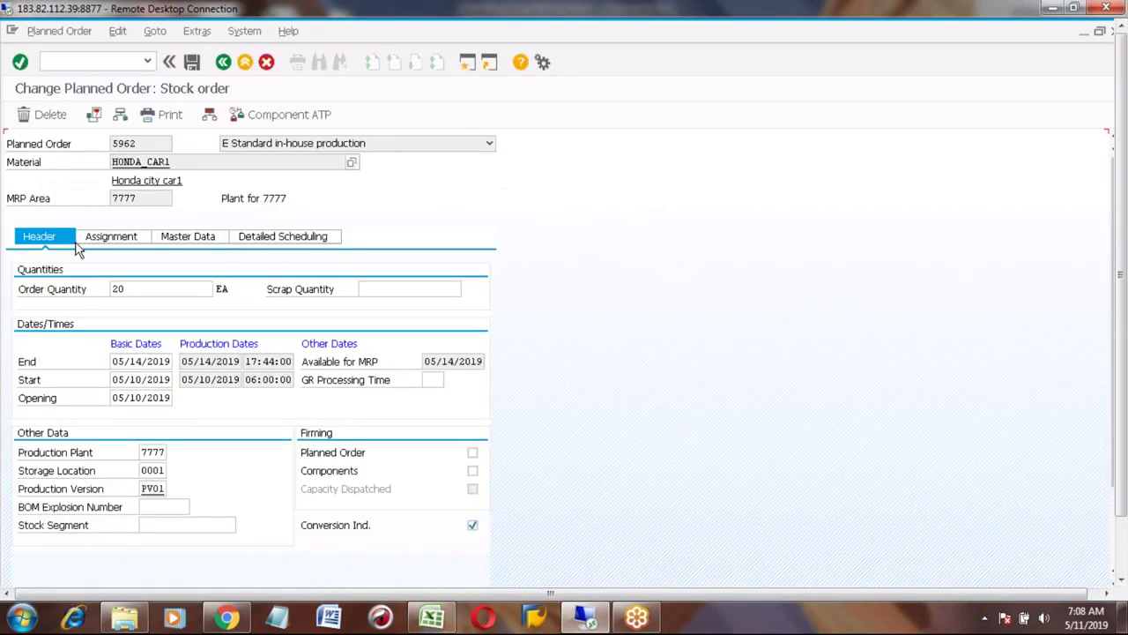
pyautogui.click(44, 114)
pyautogui.click(215, 330)
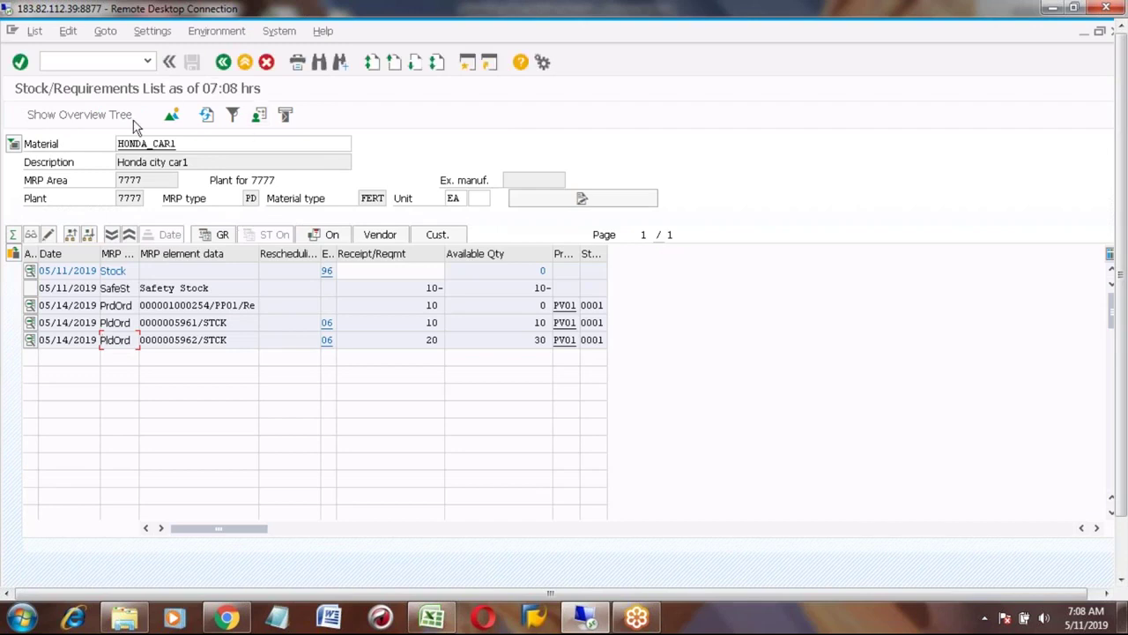
pyautogui.click(206, 115)
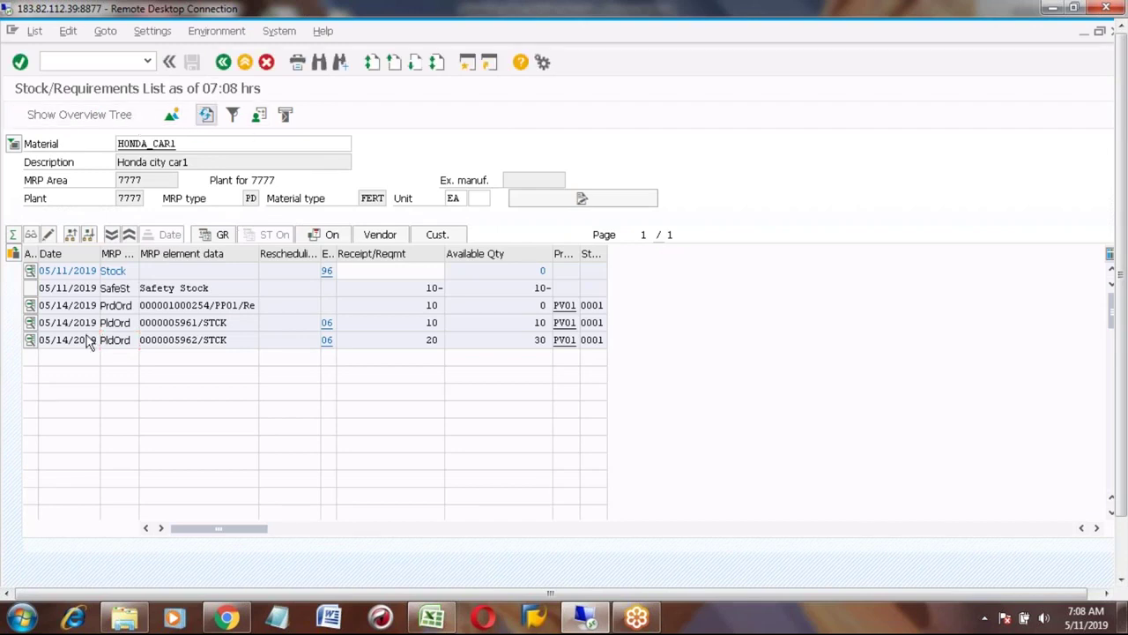
# Set the HONDA_CAR1 production order to technically complete, save it and refresh the stock/requirements list
pyautogui.click(29, 306)
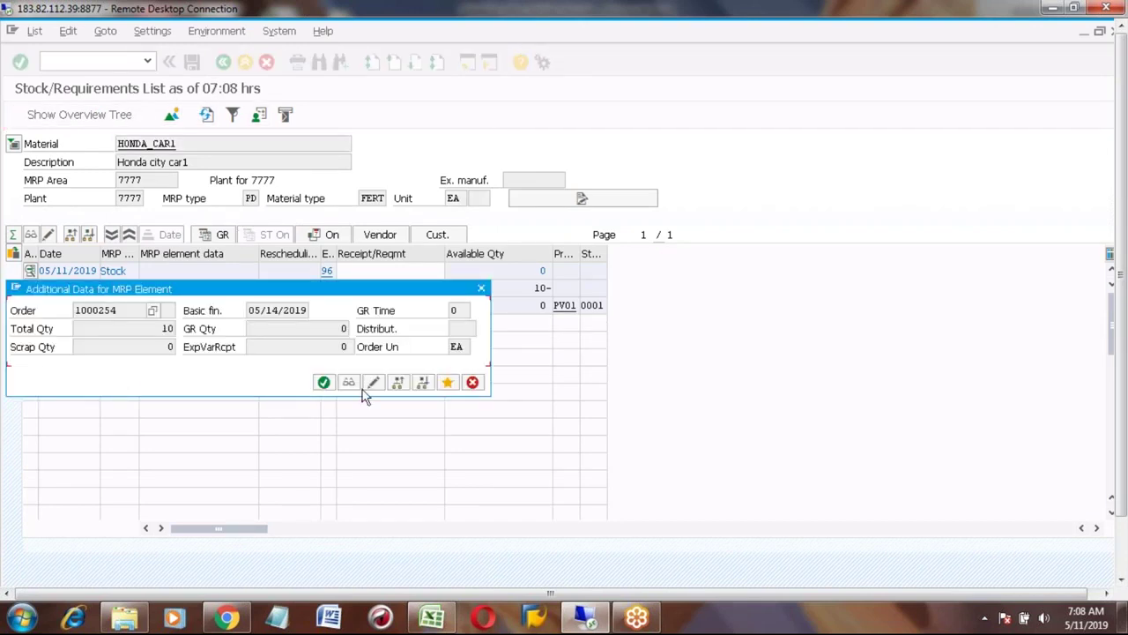
pyautogui.click(373, 383)
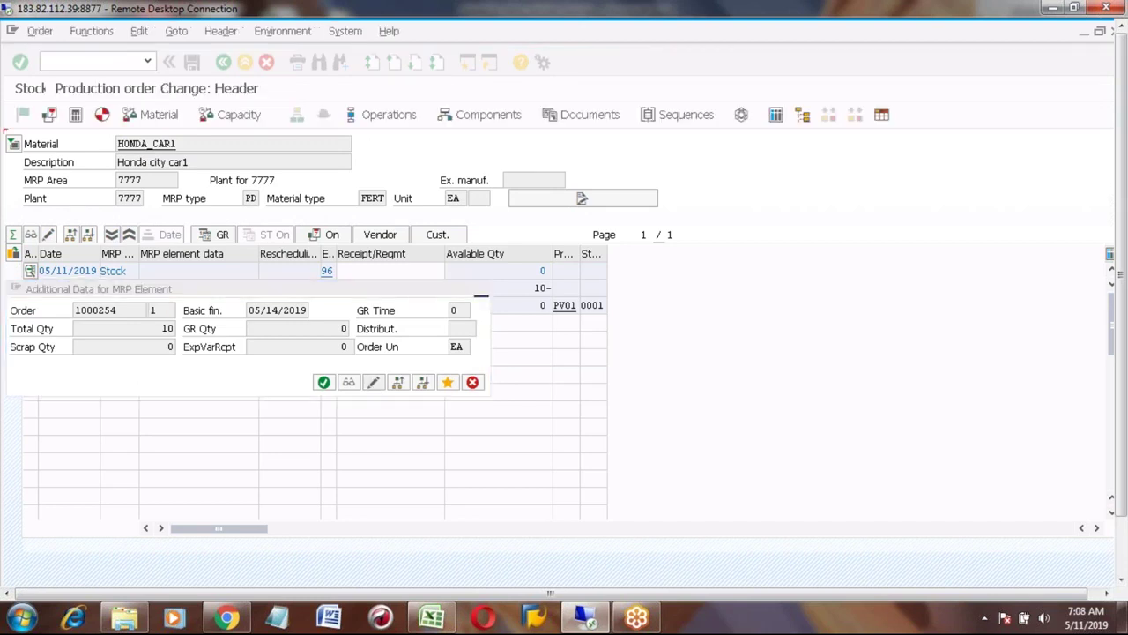
pyautogui.click(91, 31)
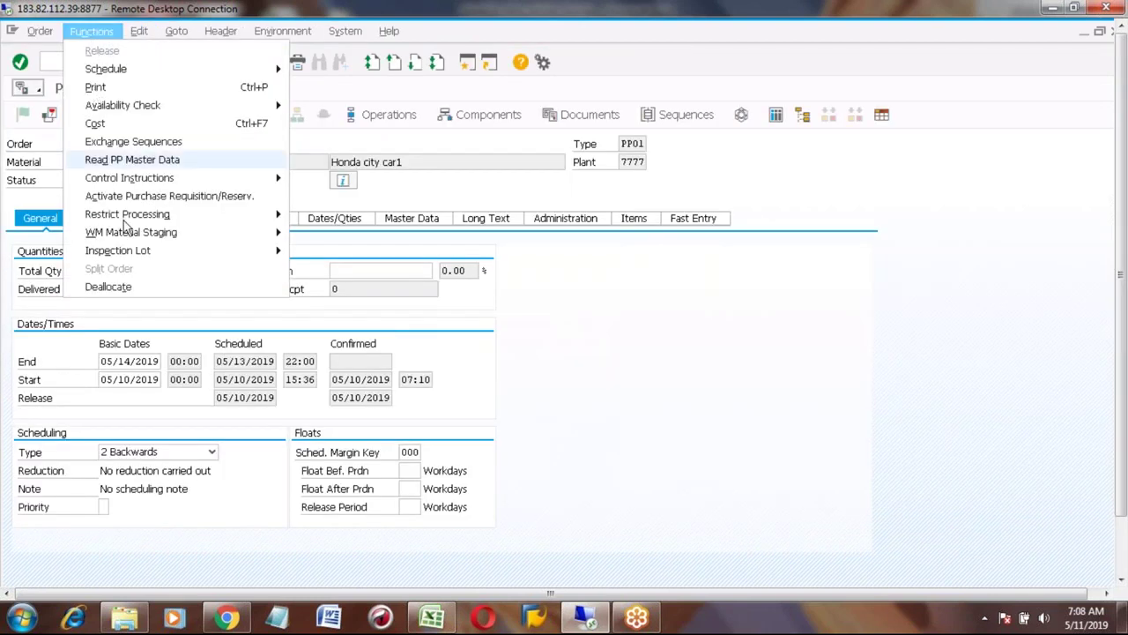
pyautogui.moveTo(217, 213)
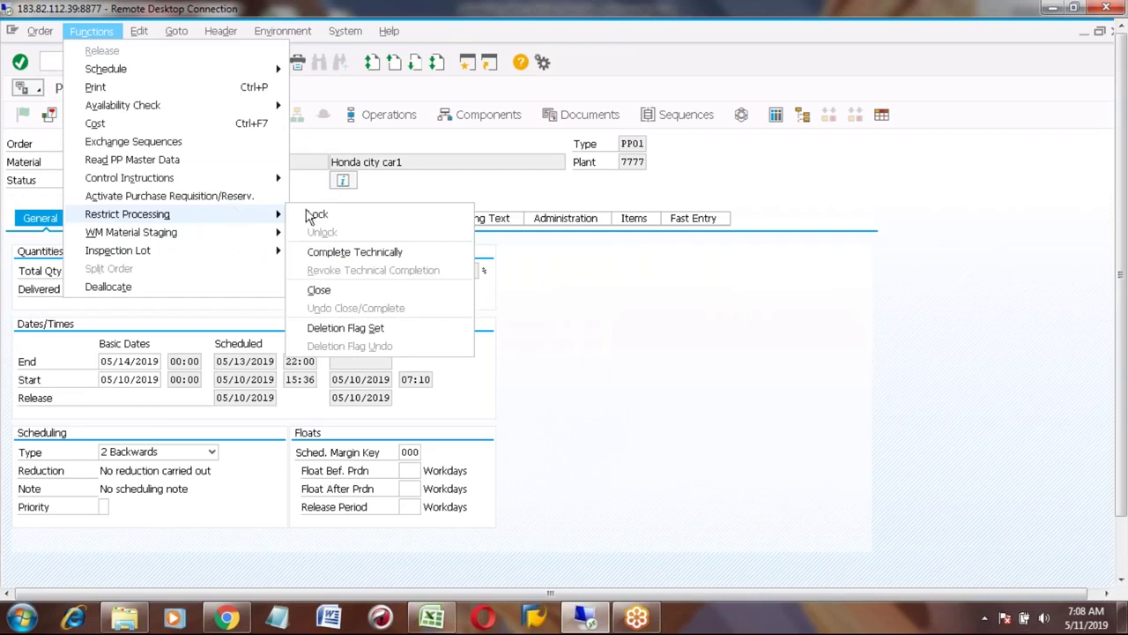
pyautogui.click(331, 253)
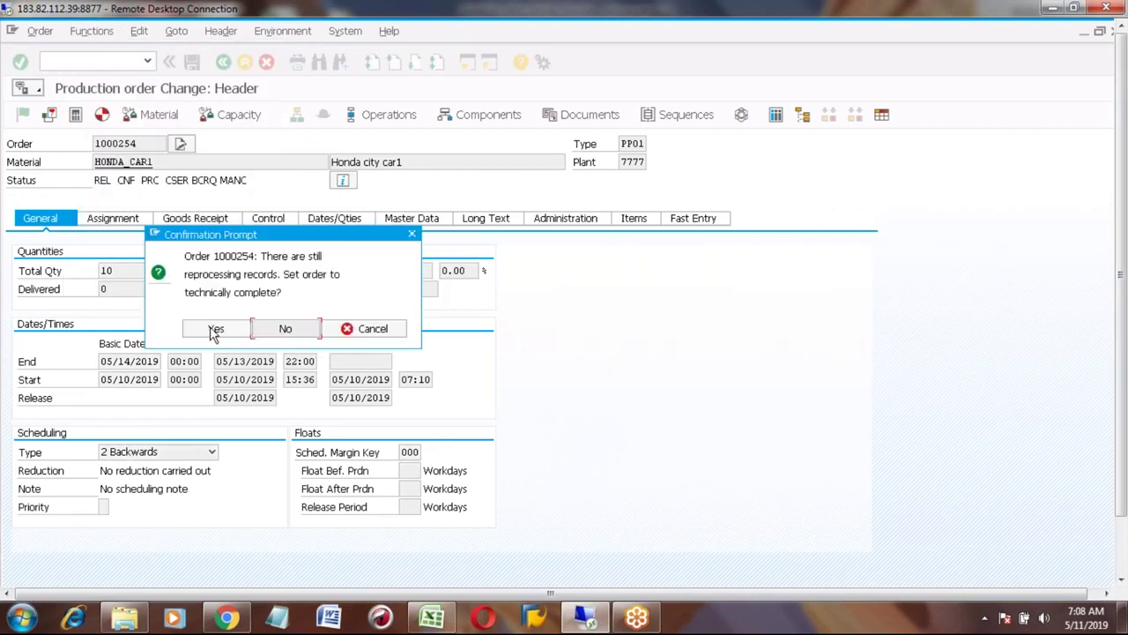
pyautogui.click(215, 328)
pyautogui.click(223, 62)
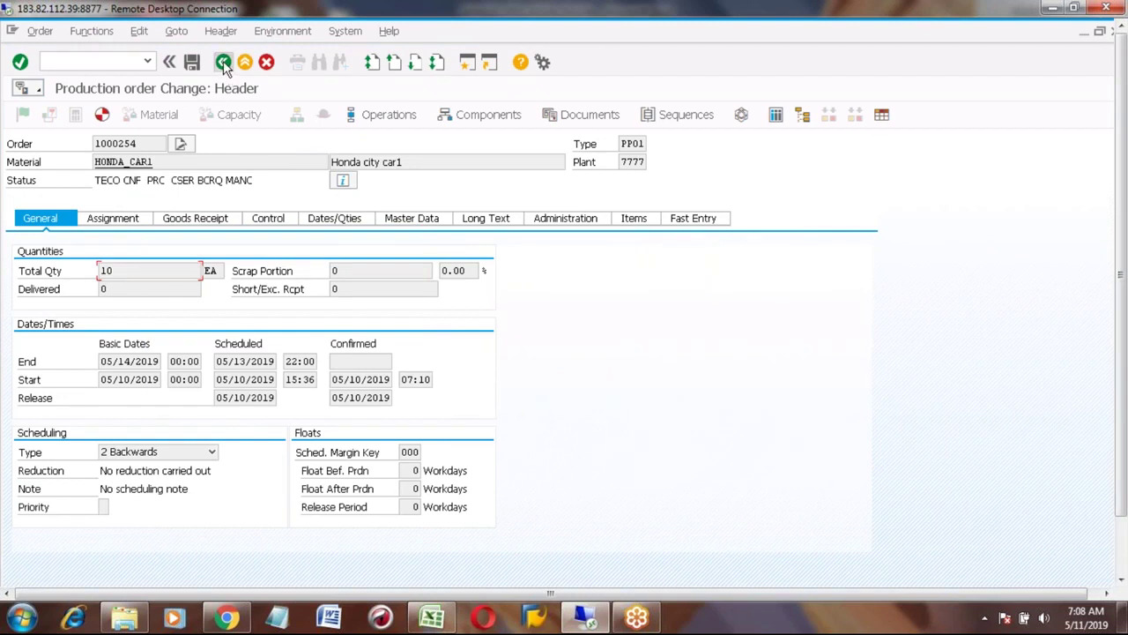
pyautogui.click(216, 347)
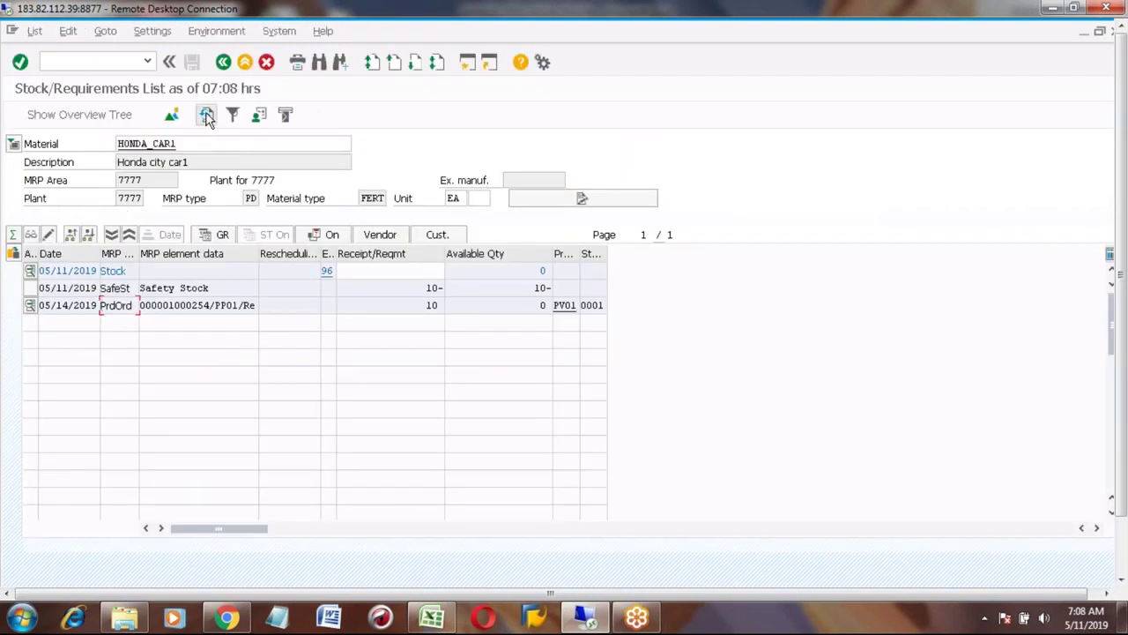
pyautogui.click(206, 116)
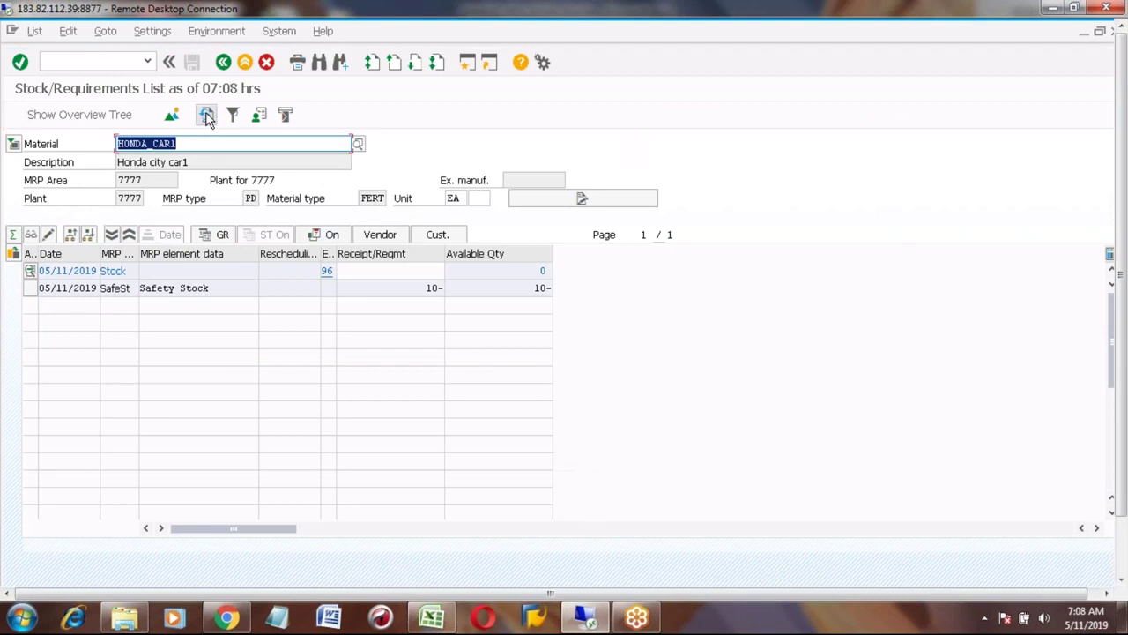
# Reopen the stock/requirements list (MD04) for HONDA_CAR1 in plant 7777, check its remaining elements, and exit to the SAP start screen
pyautogui.click(245, 63)
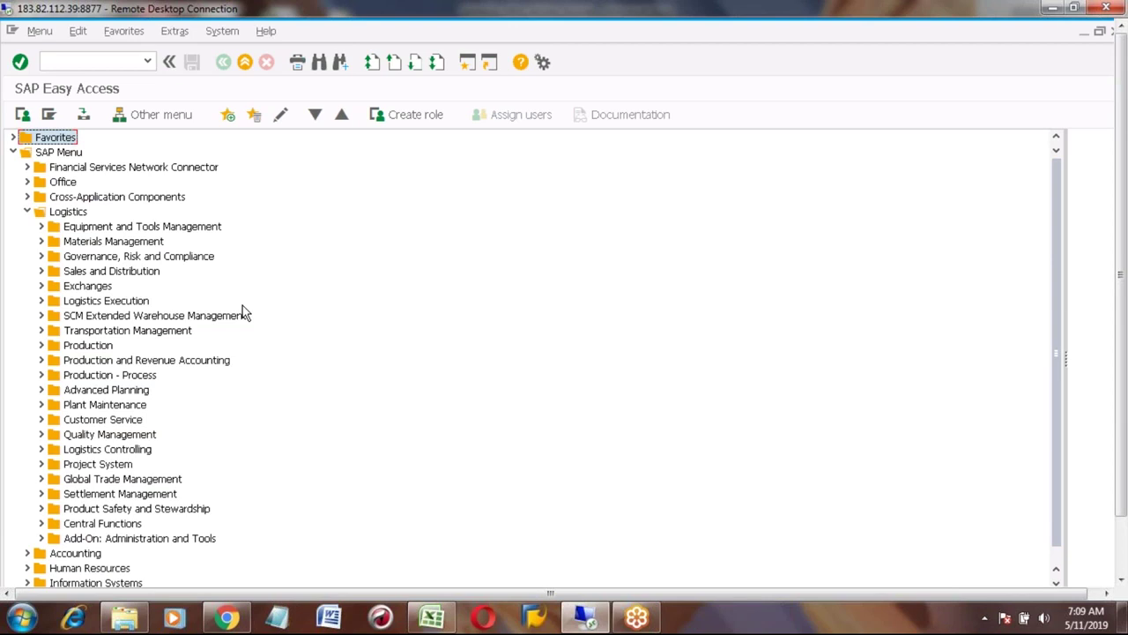
pyautogui.click(104, 58)
pyautogui.write('md04')
pyautogui.press('Return')
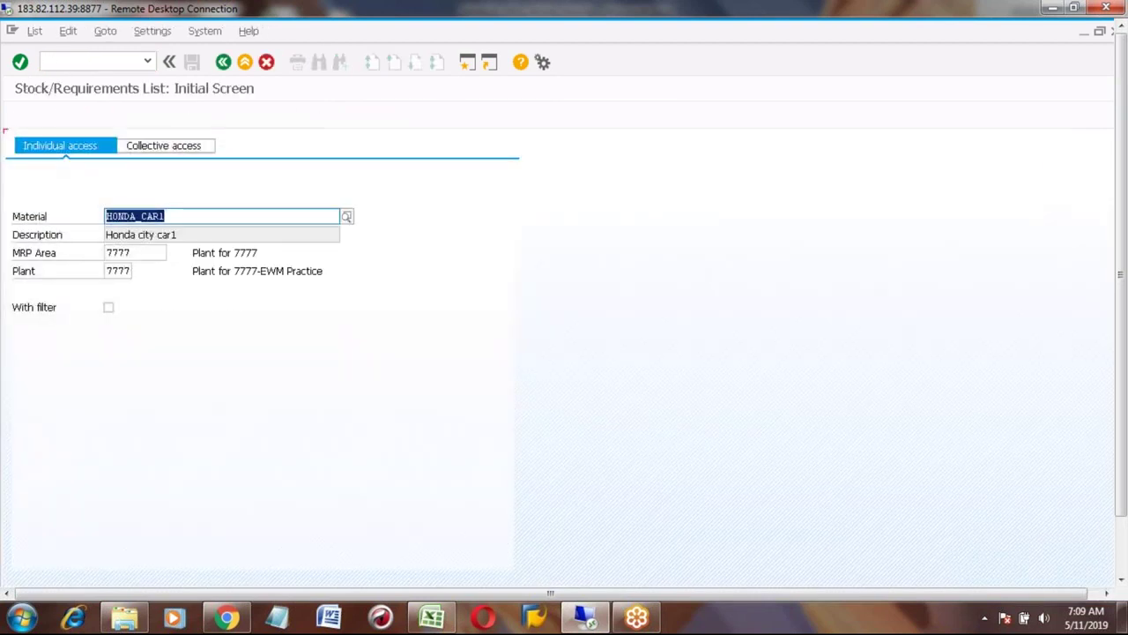
pyautogui.press('Return')
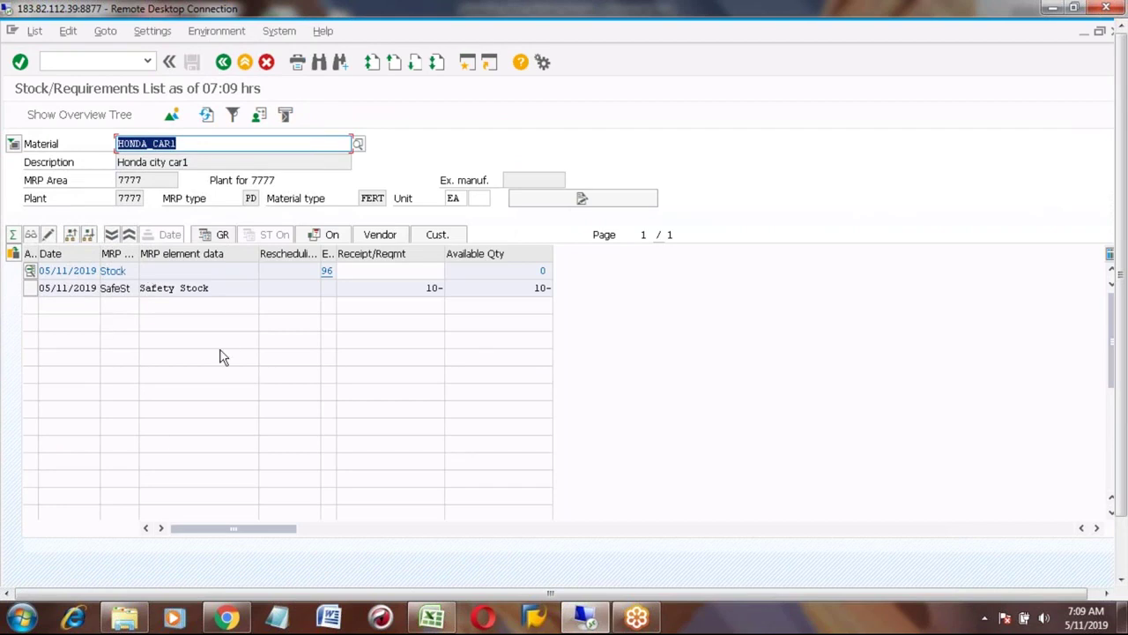
pyautogui.click(245, 62)
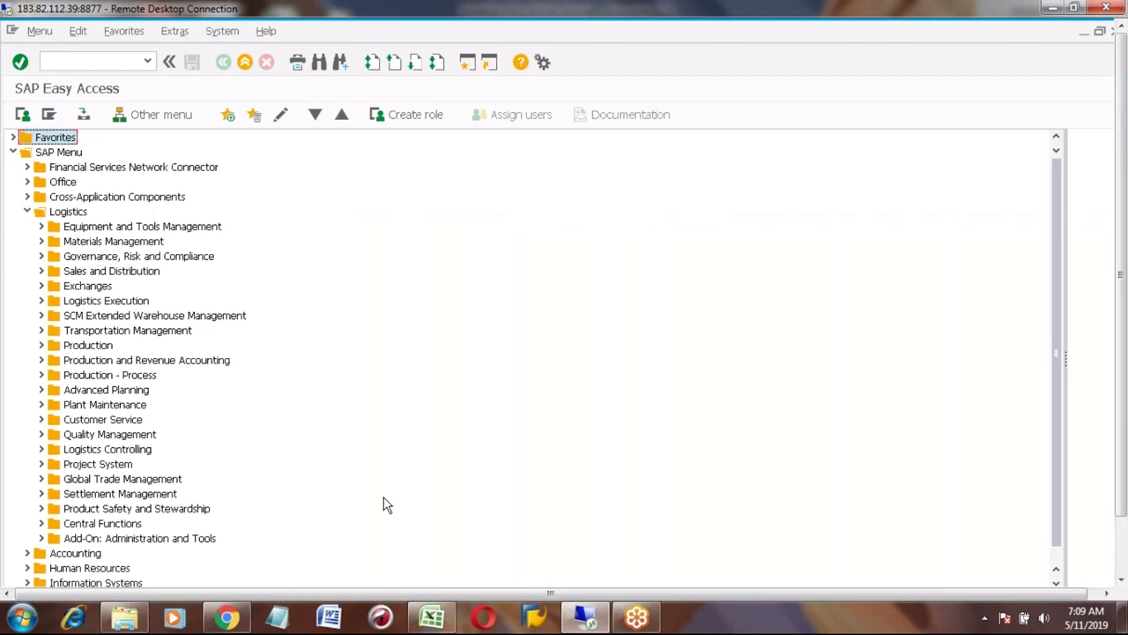
# Switch to the Excel notes and enter the heading "Master data" in cell B754
pyautogui.click(426, 622)
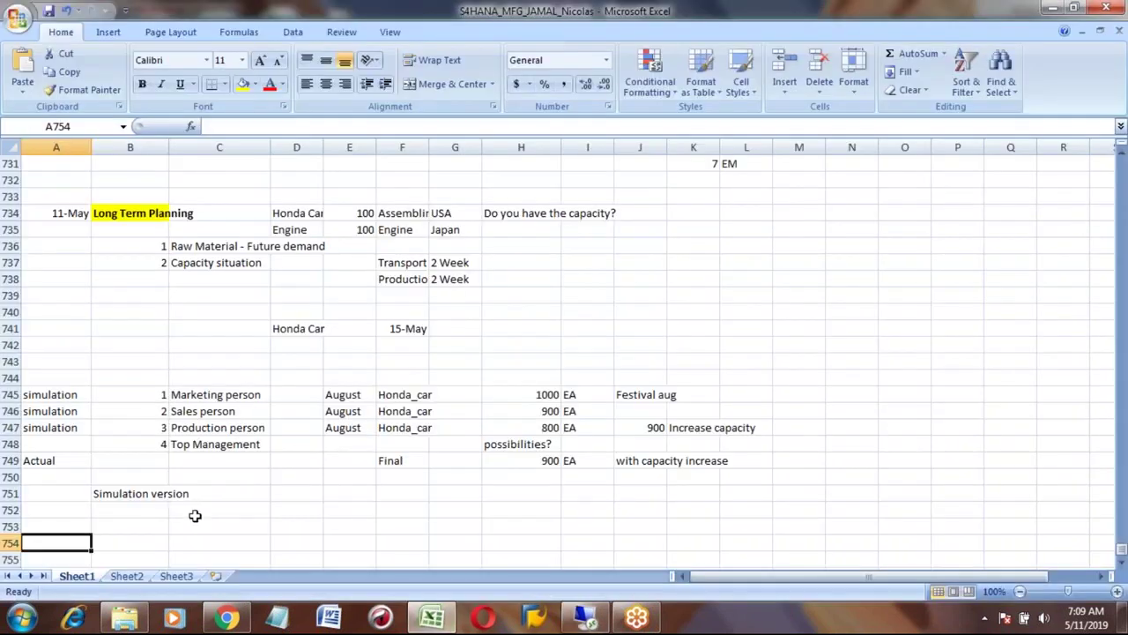
pyautogui.press('Right')
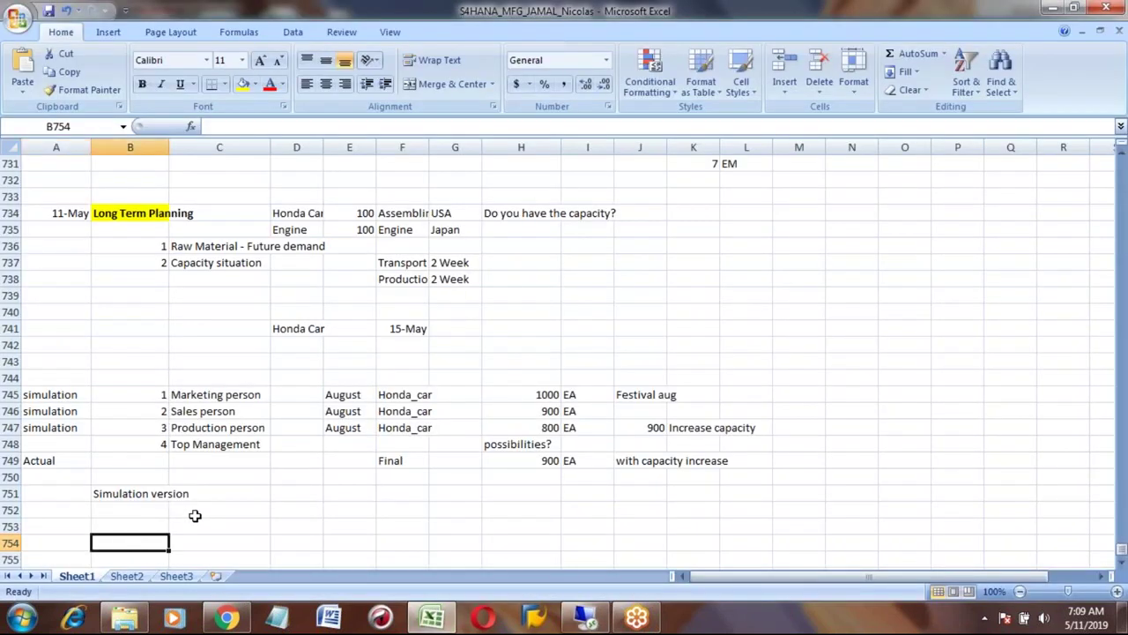
pyautogui.write('Master data')
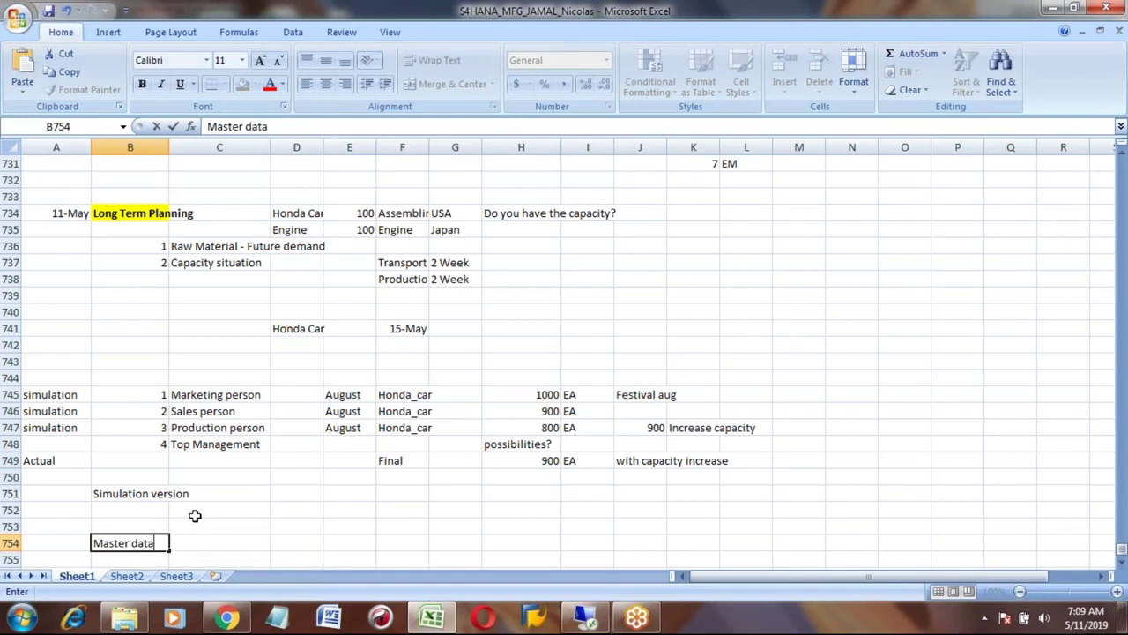
pyautogui.press('Return')
pyautogui.scroll(-1, 195, 515)
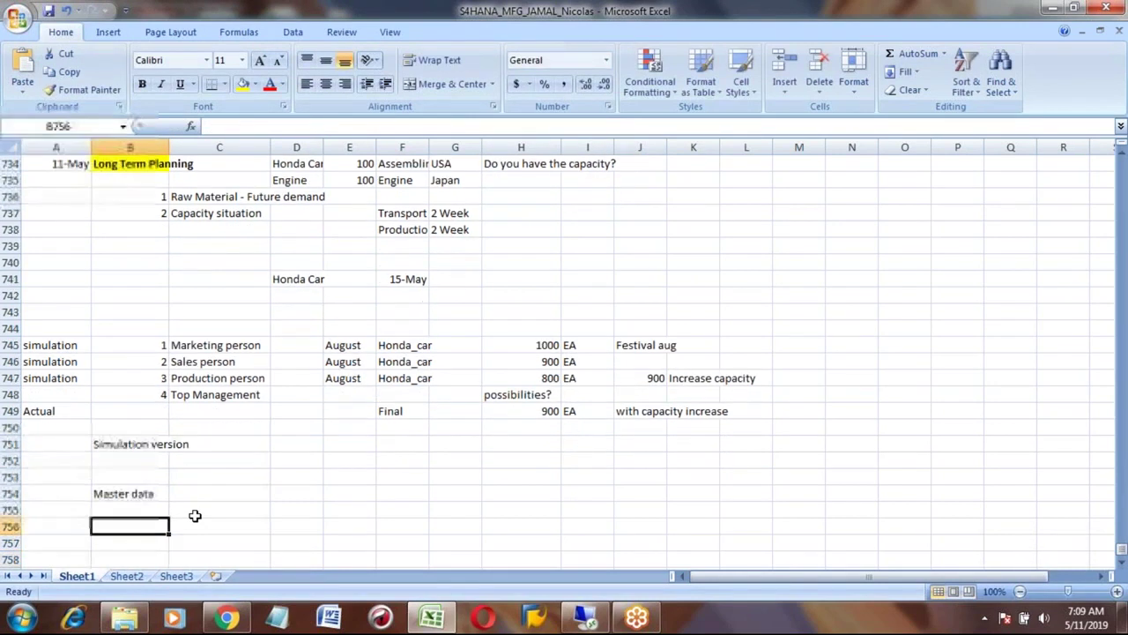
# Enter the note "Can be used normal master data" in cell C755, beneath the Master data heading
pyautogui.click(195, 514)
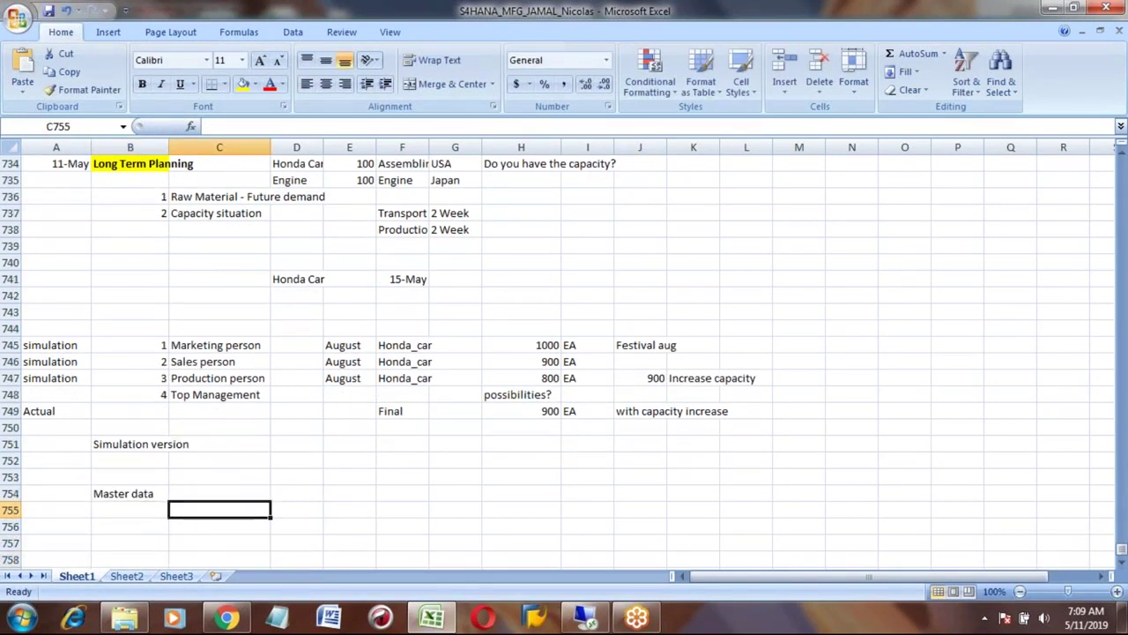
pyautogui.write('D')
pyautogui.press('BackSpace')
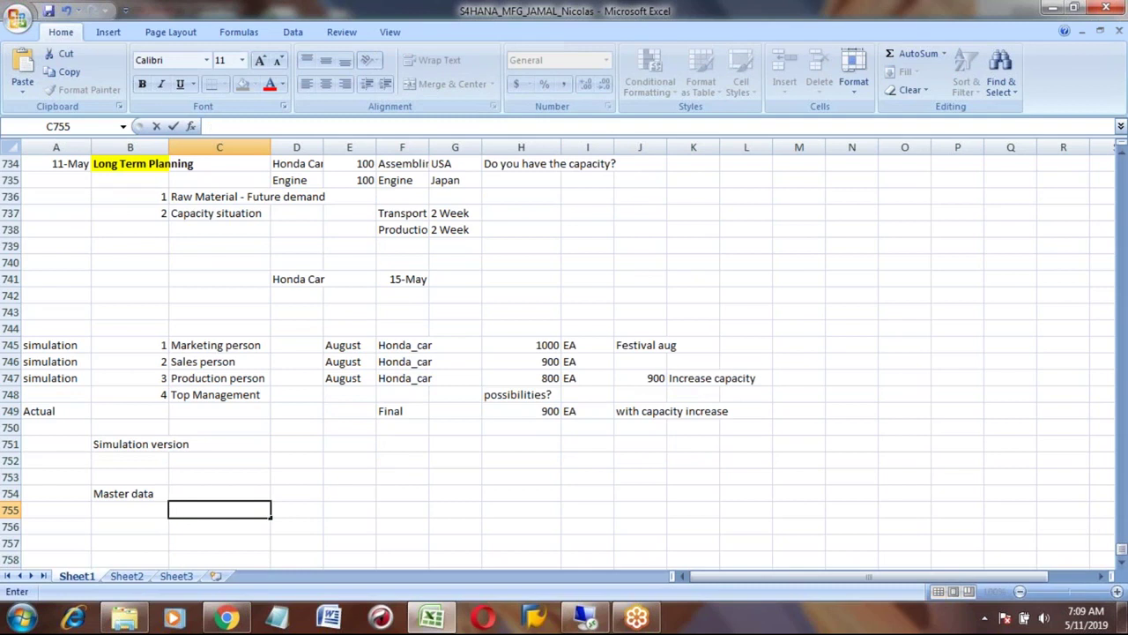
pyautogui.write('Can be used ')
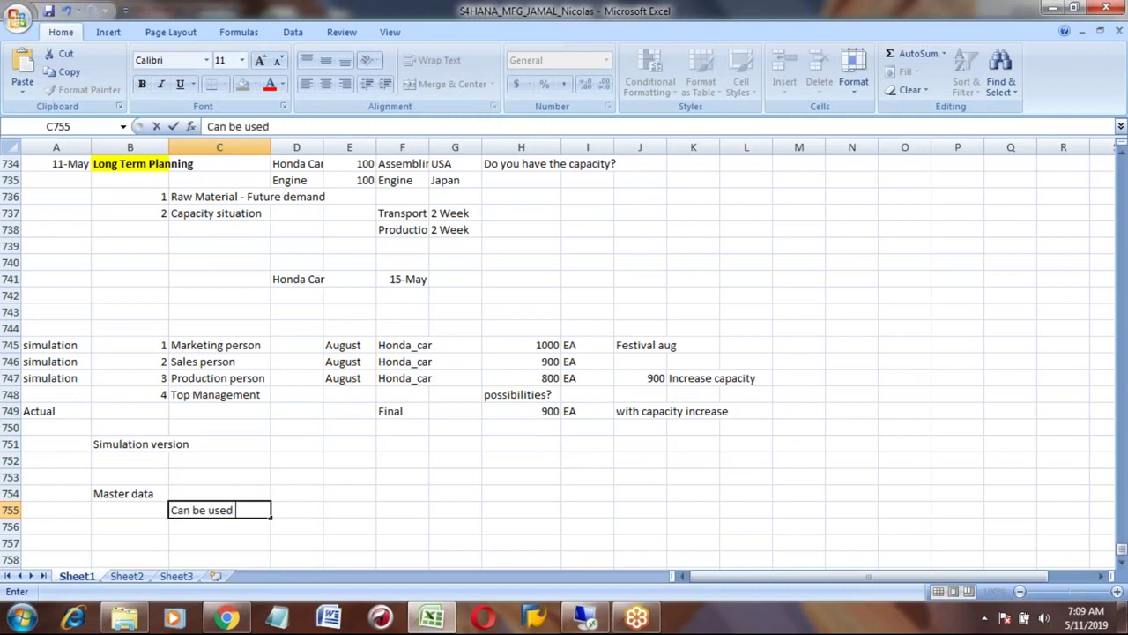
pyautogui.write('normal master')
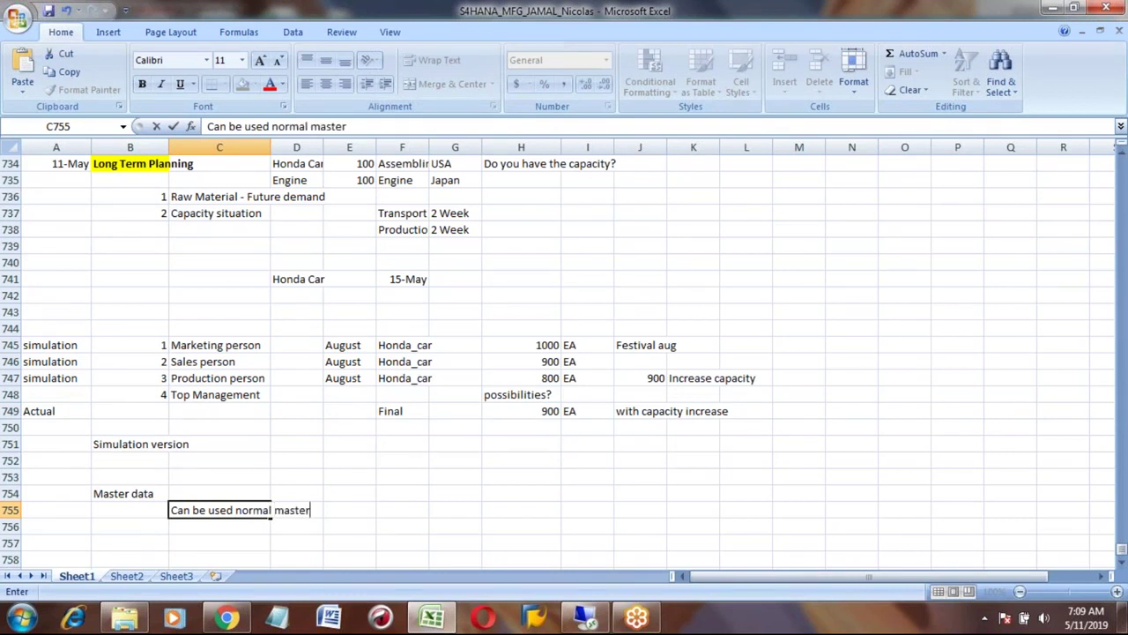
pyautogui.write(' data')
pyautogui.press('Return')
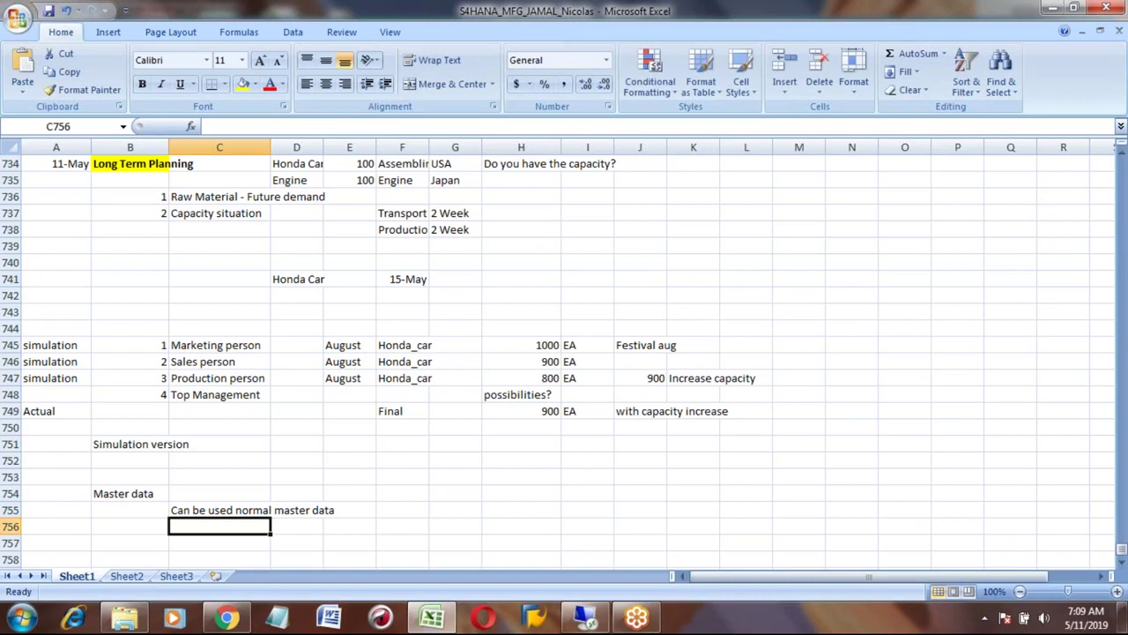
pyautogui.press('Up')
pyautogui.press('Down')
pyautogui.press('Down')
pyautogui.press('Down')
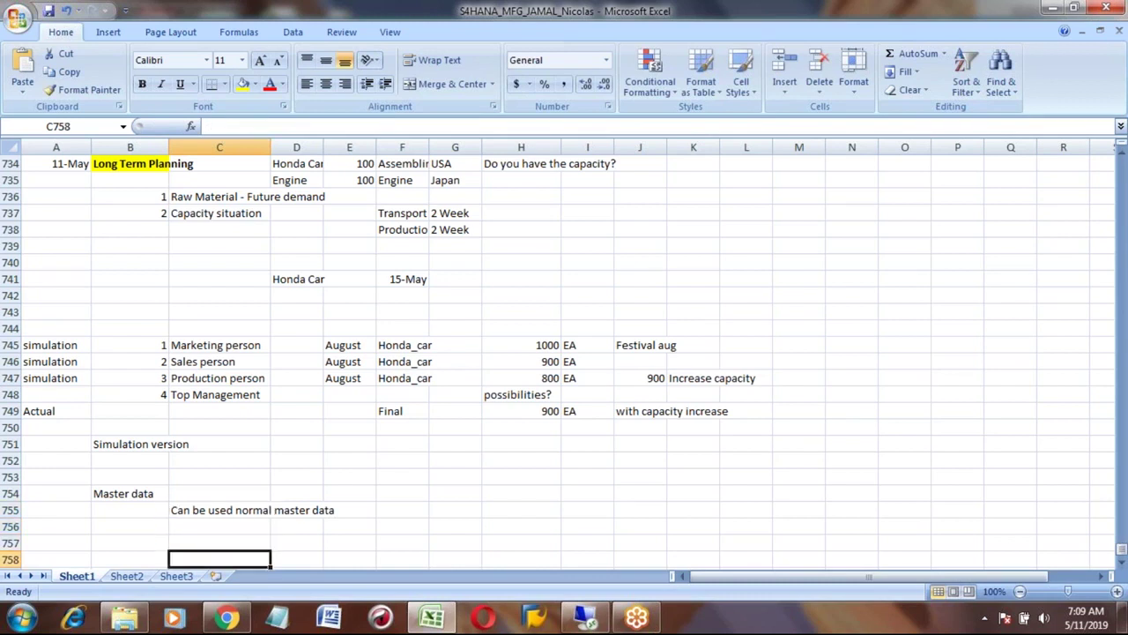
pyautogui.press('Down')
pyautogui.press('Down')
pyautogui.press('Down')
pyautogui.press('Down')
pyautogui.press('Down')
pyautogui.press('Down')
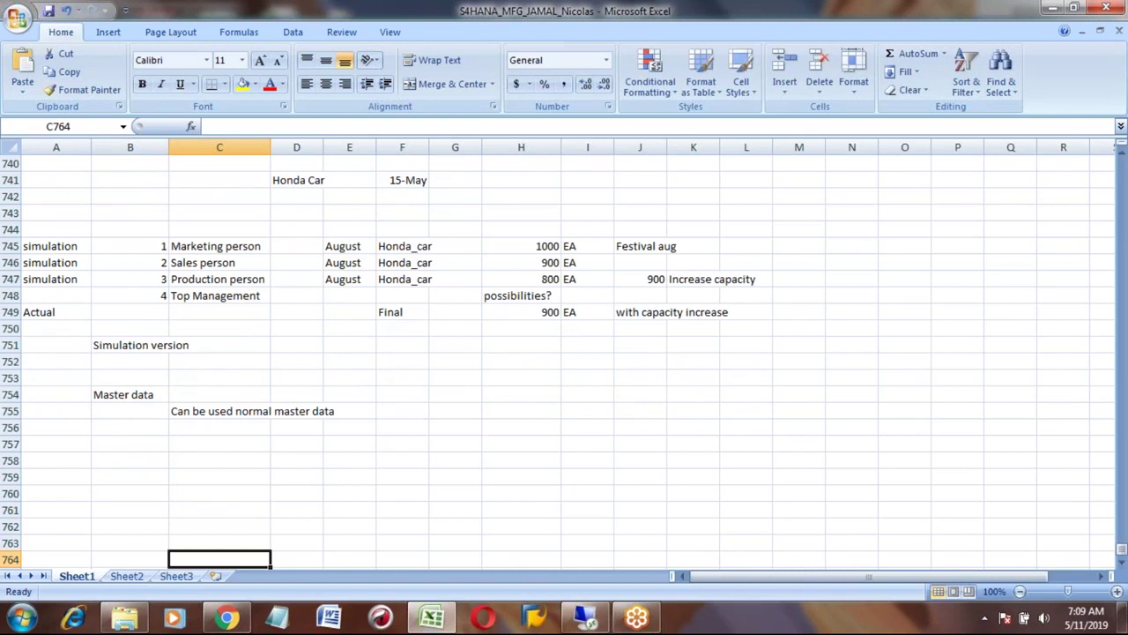
pyautogui.press('Up')
pyautogui.press('Up')
pyautogui.press('Up')
pyautogui.press('Up')
pyautogui.press('Up')
pyautogui.press('Up')
pyautogui.press('Up')
pyautogui.press('Up')
pyautogui.press('Up')
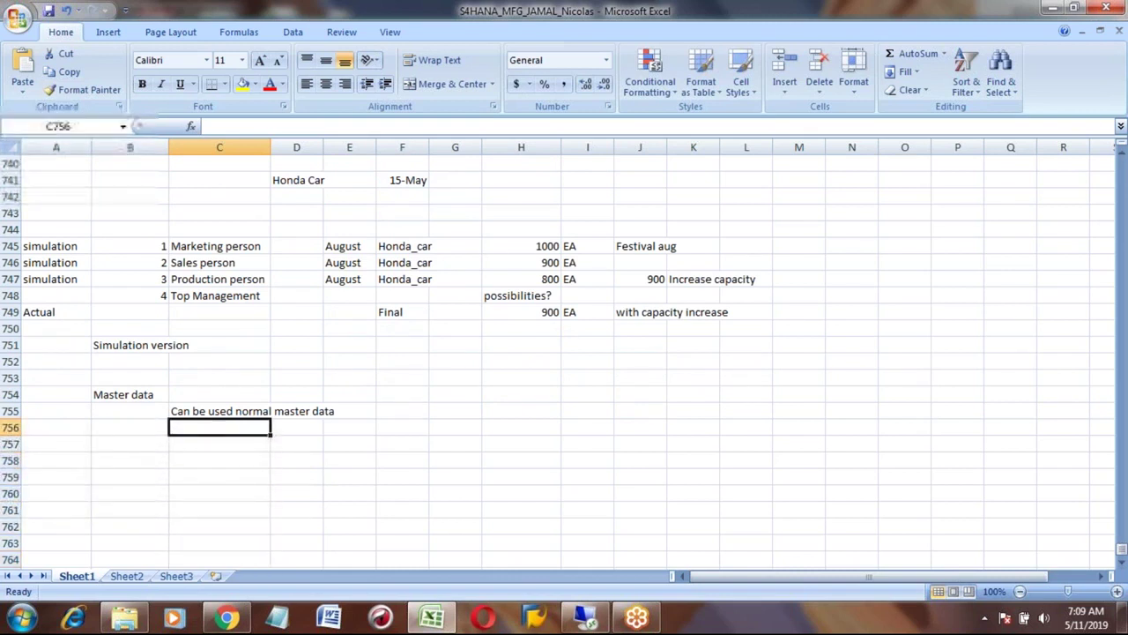
pyautogui.press('Down')
pyautogui.press('Down')
pyautogui.press('Up')
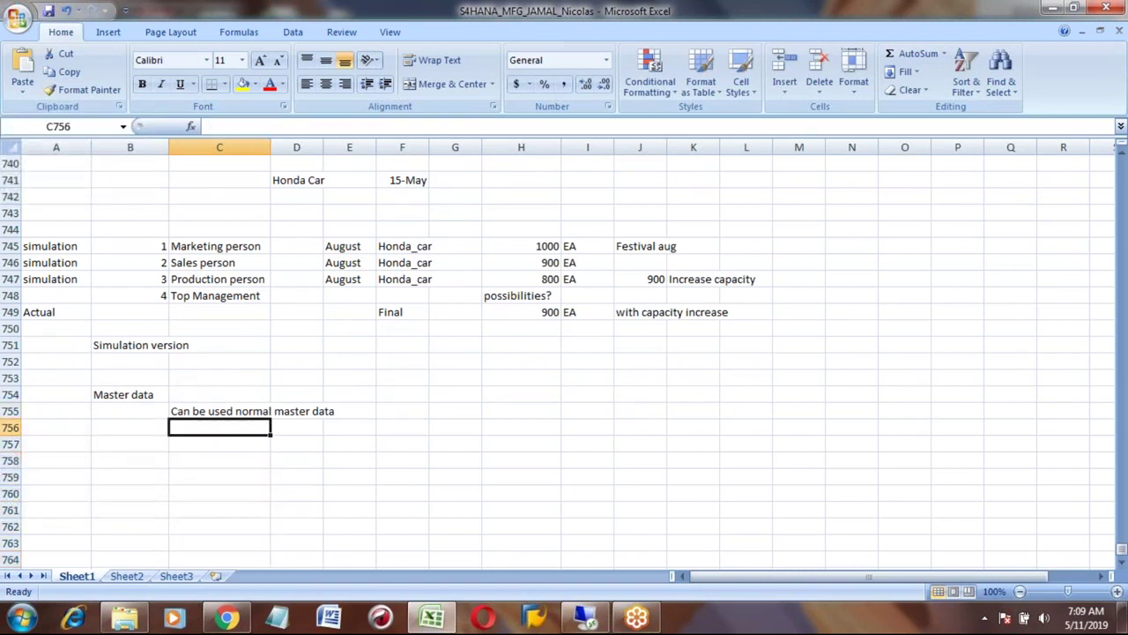
pyautogui.press('Up')
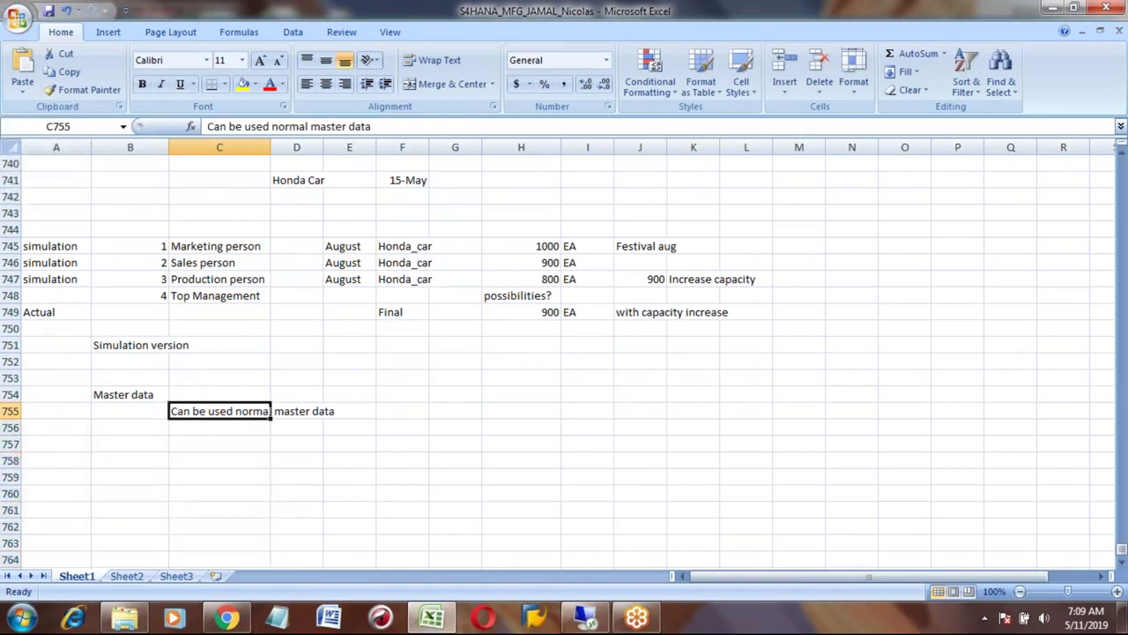
# Switch to the SAP session and open work center WC001 in plant 7777 with the change transaction CR02
pyautogui.click(572, 609)
pyautogui.click(118, 63)
pyautogui.write('c')
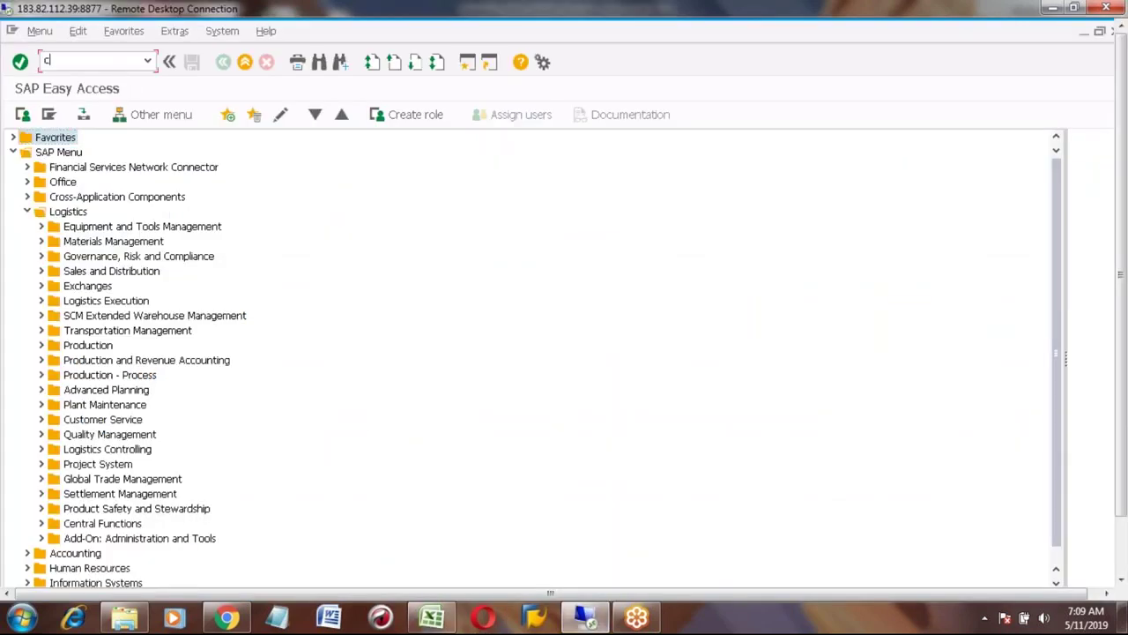
pyautogui.write('r02')
pyautogui.press('Return')
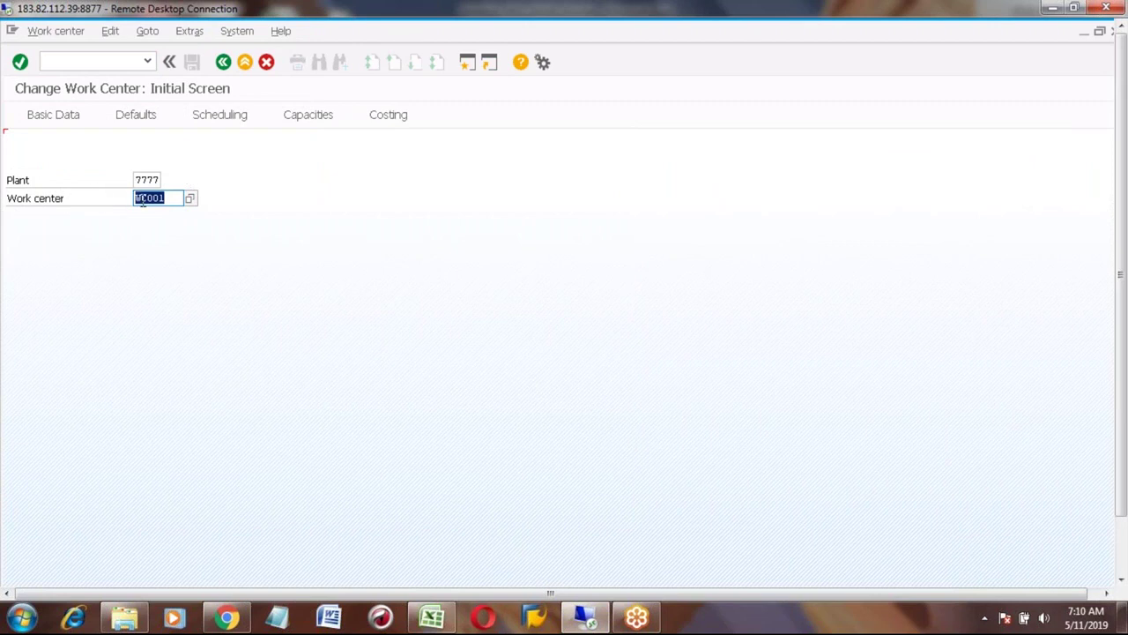
pyautogui.press('Return')
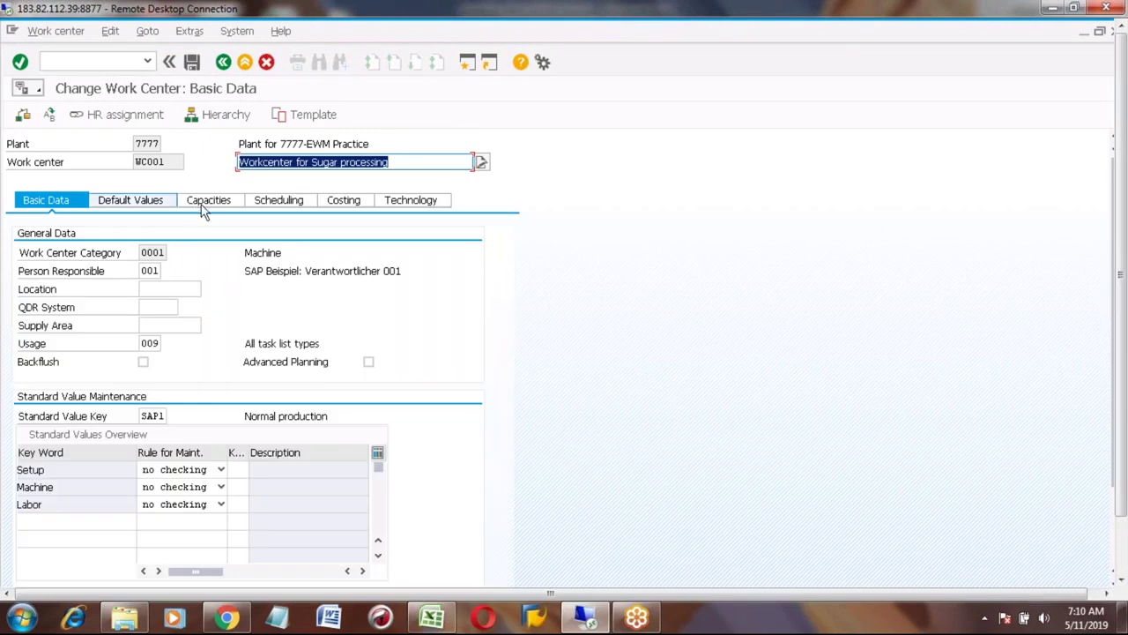
# Open the header data of work center WC001's machine capacity and examine the Long-term planning setting
pyautogui.click(208, 201)
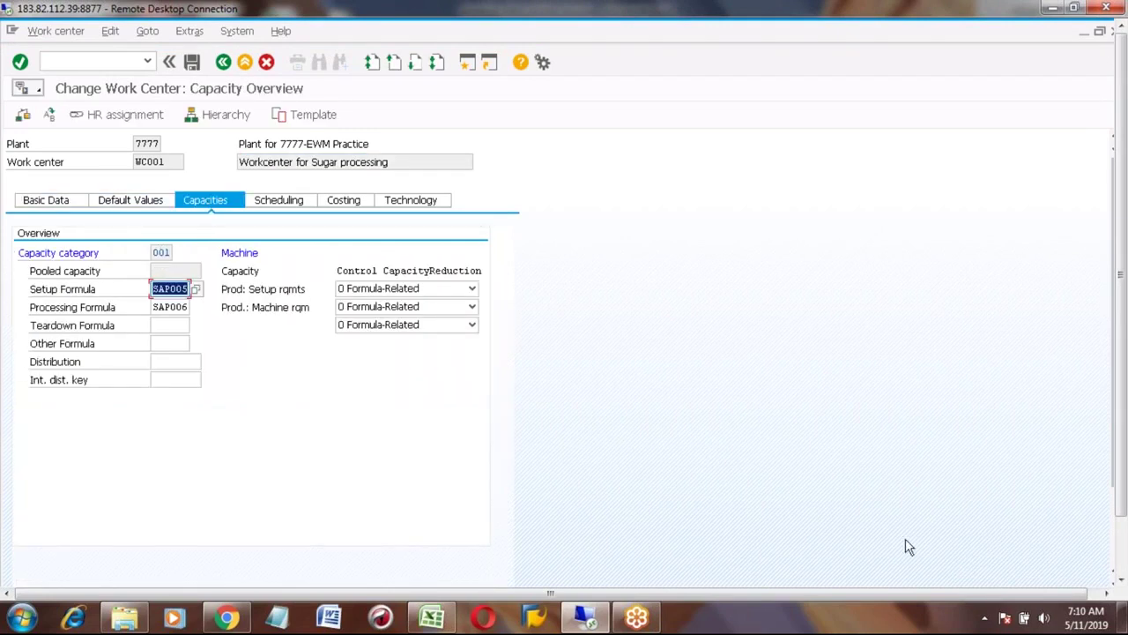
pyautogui.click(1124, 548)
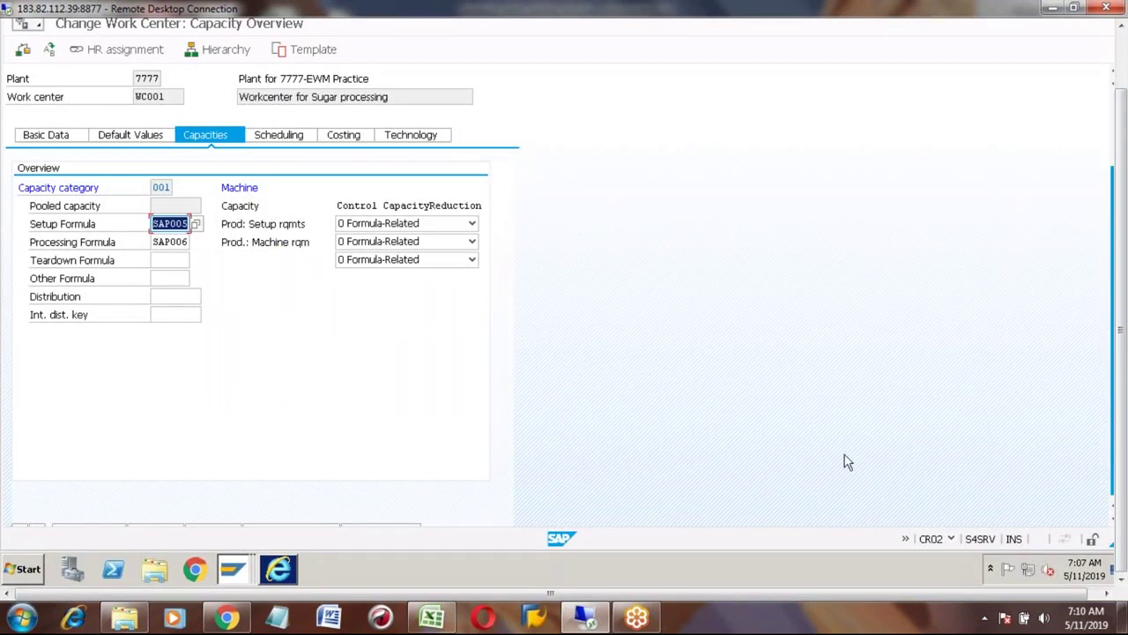
pyautogui.scroll(-3, 844, 462)
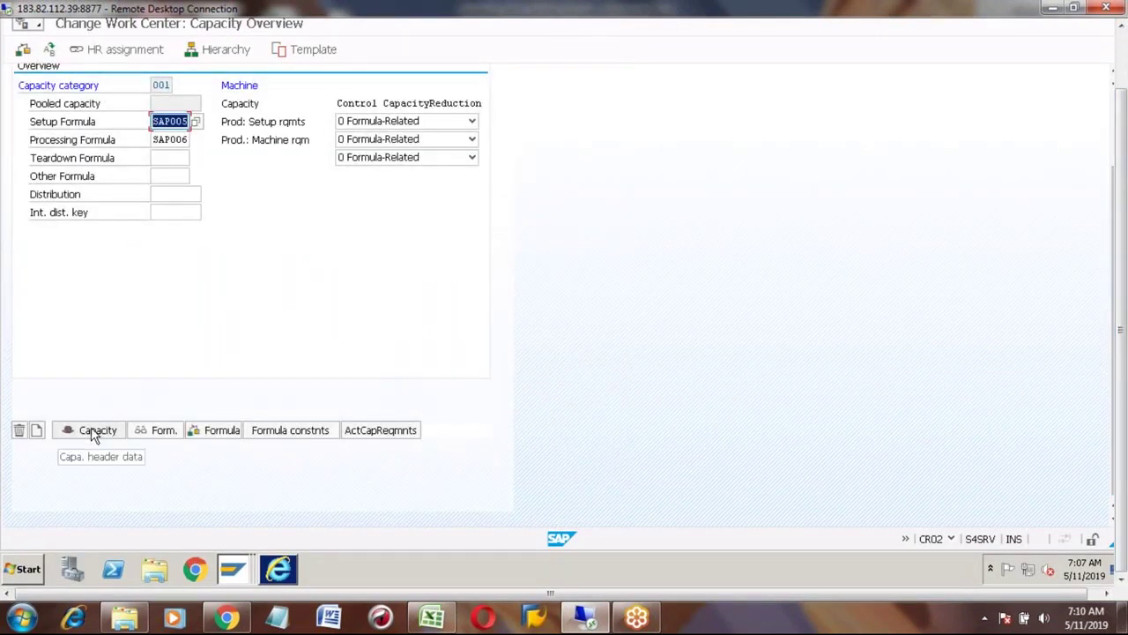
pyautogui.click(91, 429)
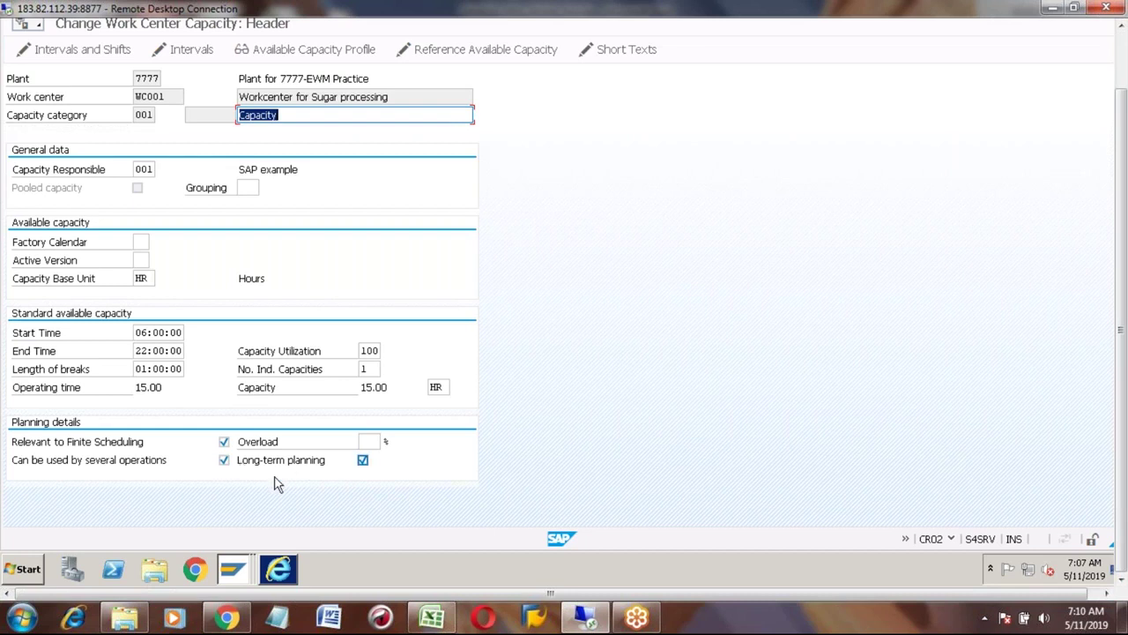
# Switch back to the Excel notes and replace the text in cell C755 with "Work center"
pyautogui.click(431, 617)
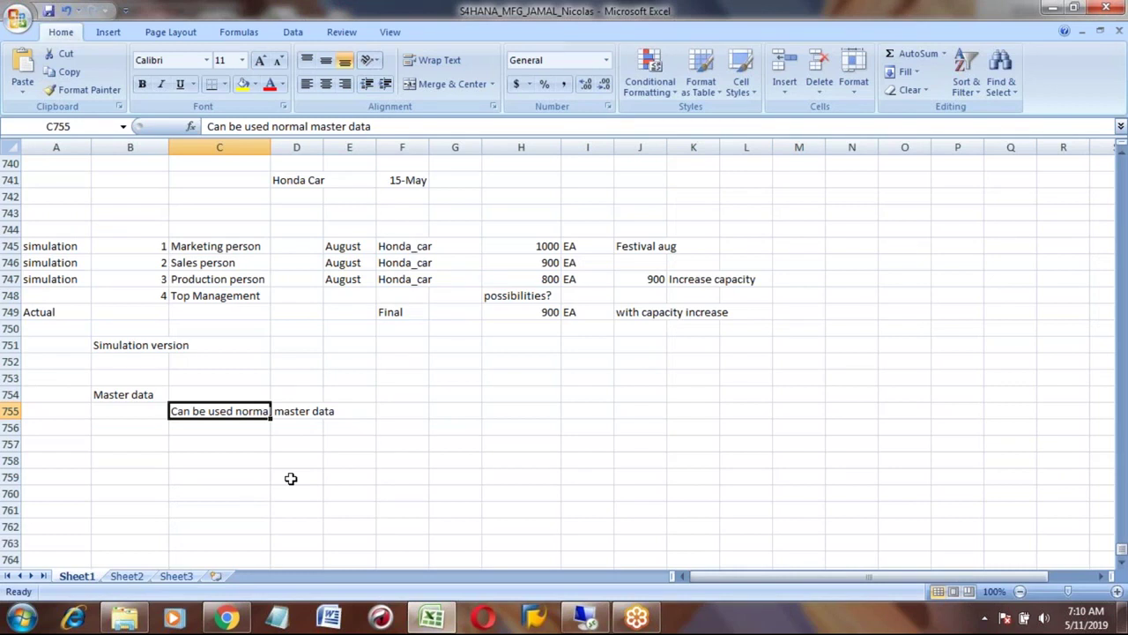
pyautogui.write('Work center')
pyautogui.press('Tab')
# Enter the note In capacity header details screen, Check mark "Long Term Planning" in cell D755, then select the Master data heading
pyautogui.write('C')
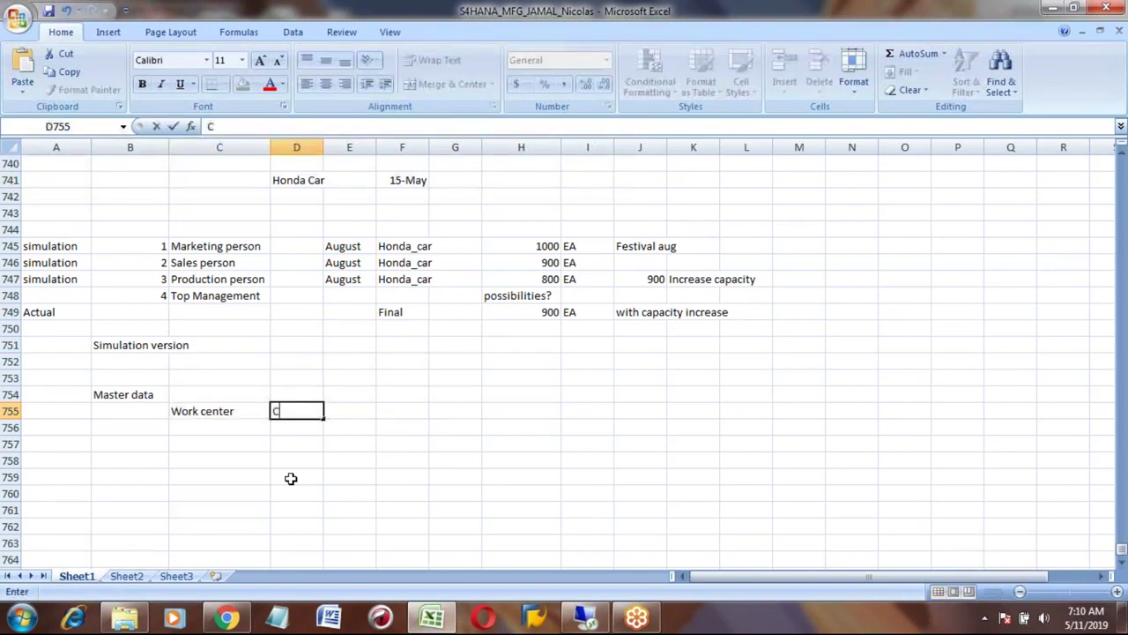
pyautogui.press('BackSpace')
pyautogui.write('In capacit')
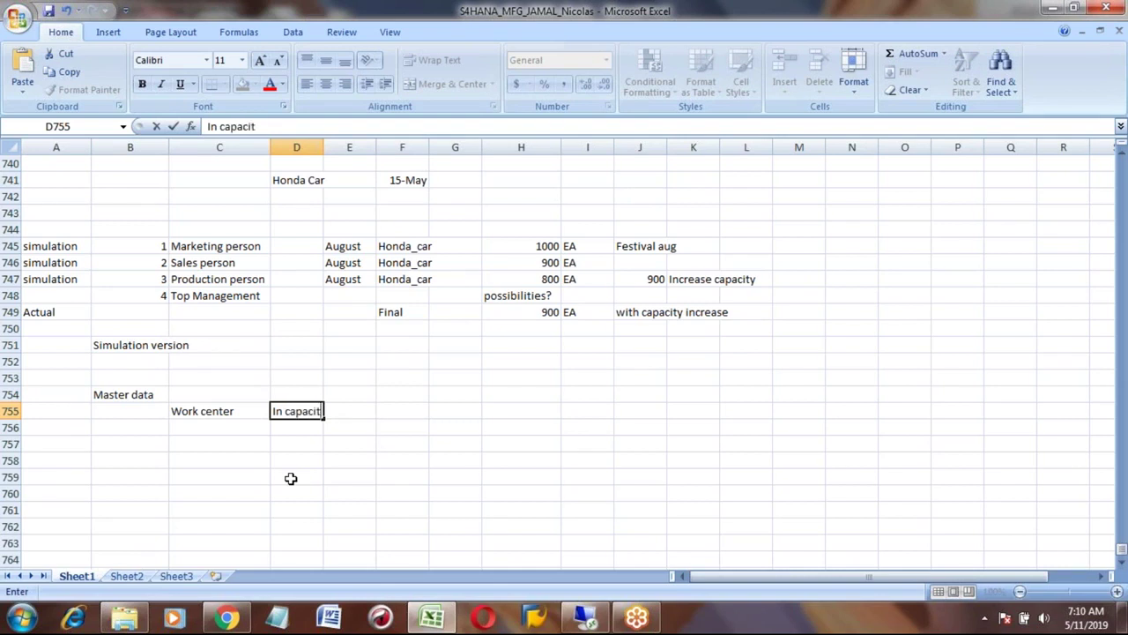
pyautogui.write('y header det')
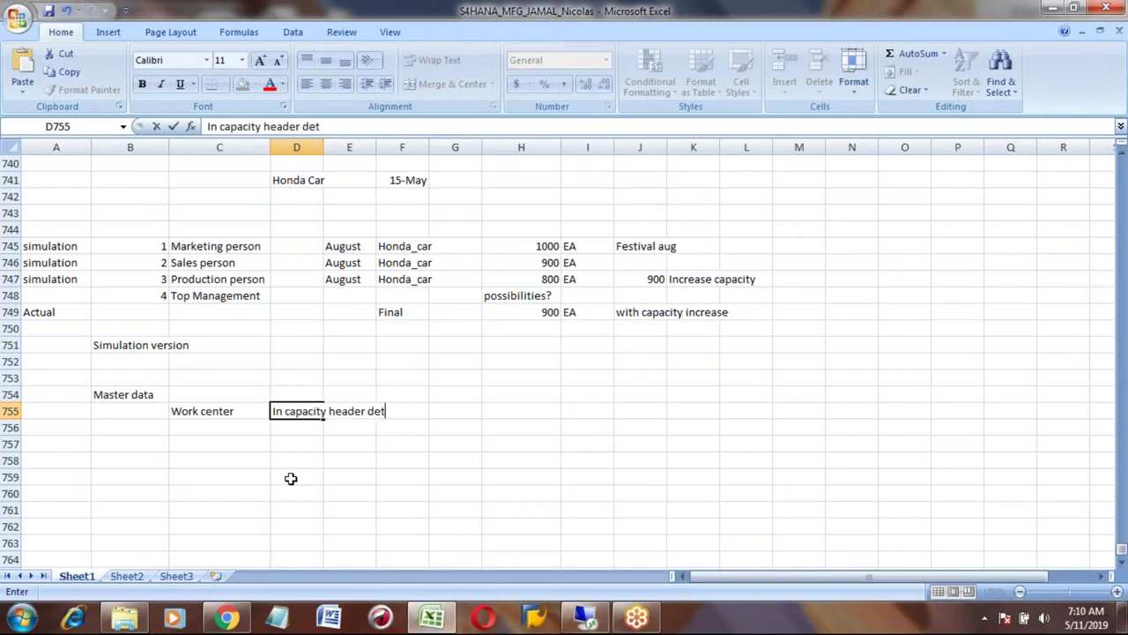
pyautogui.write('ails screen, Ac')
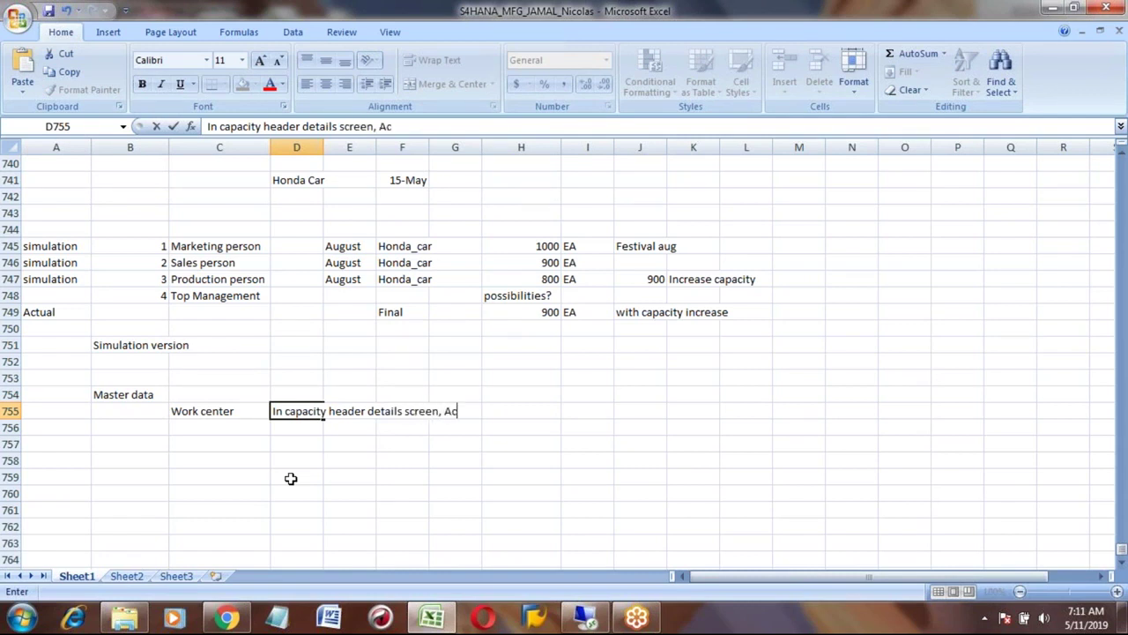
pyautogui.write('tivate')
pyautogui.press('BackSpace')
pyautogui.press('BackSpace')
pyautogui.press('BackSpace')
pyautogui.press('BackSpace')
pyautogui.press('BackSpace')
pyautogui.press('BackSpace')
pyautogui.press('BackSpace')
pyautogui.press('BackSpace')
pyautogui.press('BackSpace')
pyautogui.write('Check mark "L')
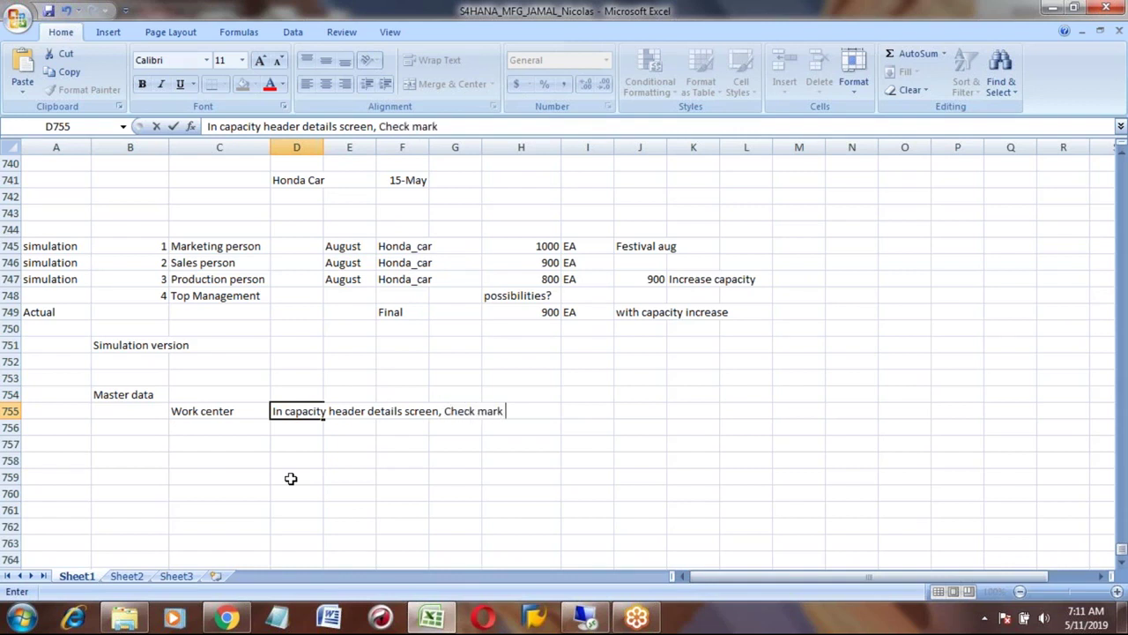
pyautogui.write('ong Term')
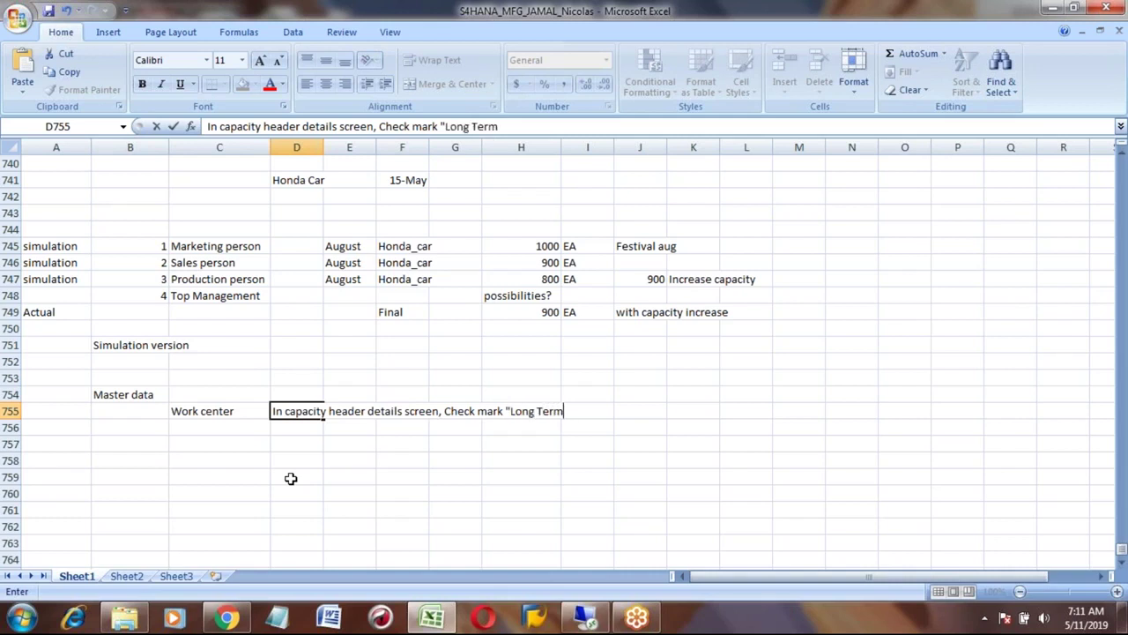
pyautogui.write(' Planning"')
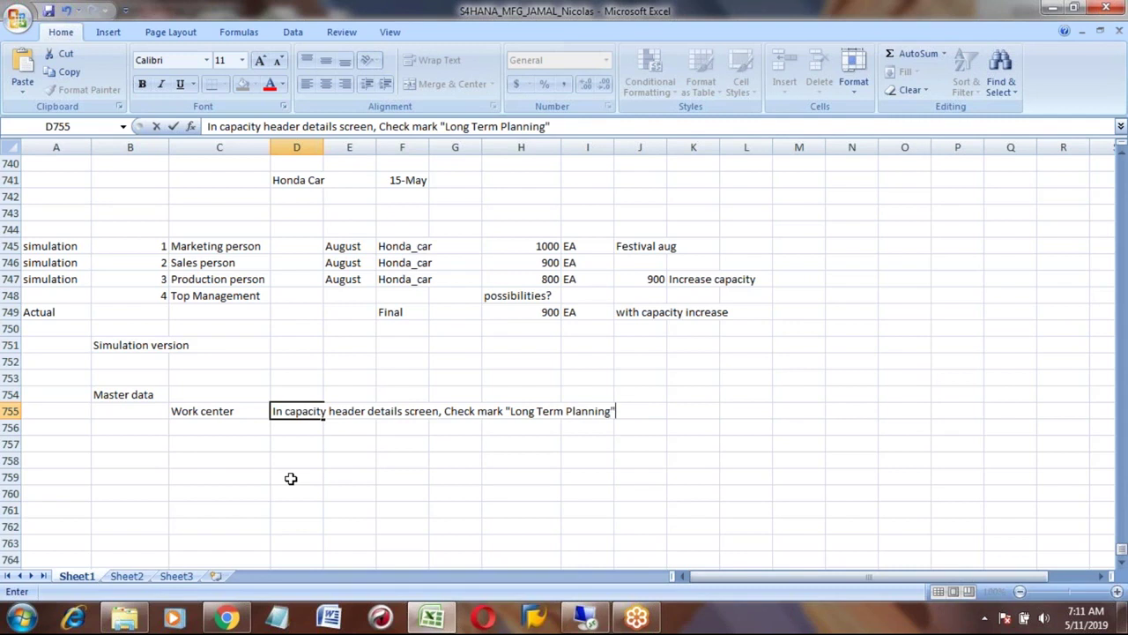
pyautogui.press('Return')
pyautogui.press('Up')
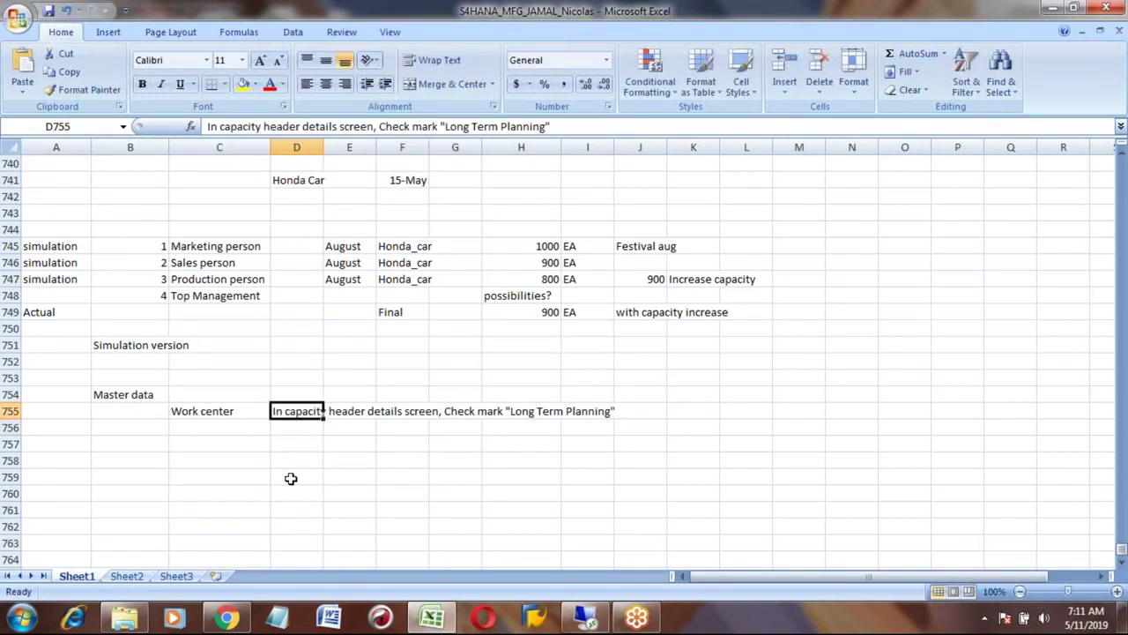
pyautogui.press('Left')
pyautogui.press('Left')
pyautogui.press('Up')
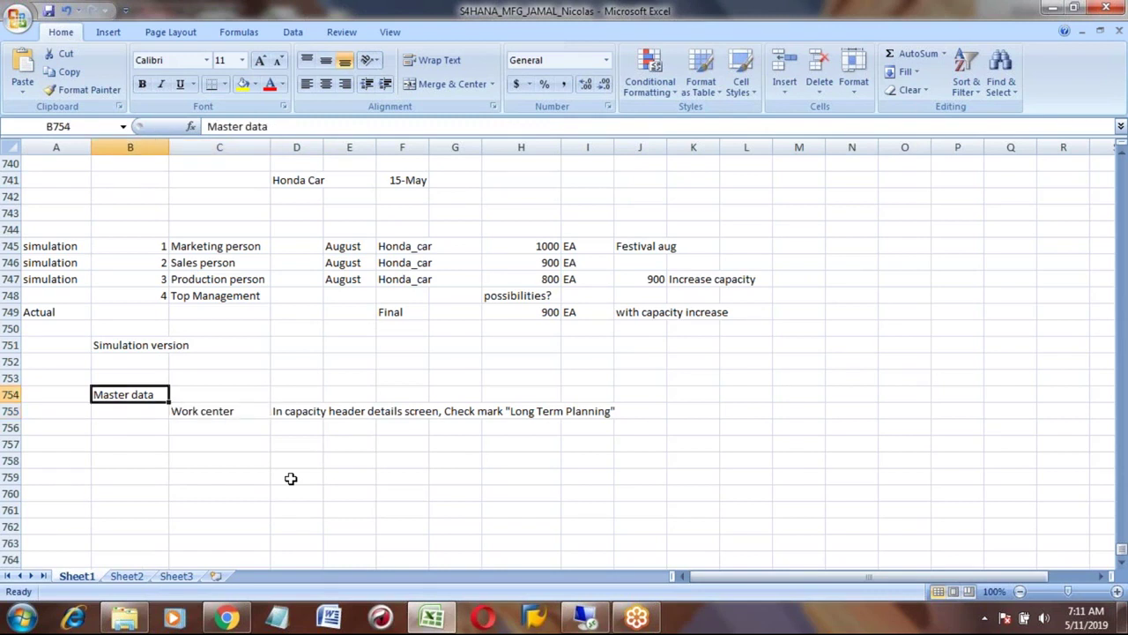
# Add the heading "Process steps:" in cell B758 and the number 1 in cell B759
pyautogui.press('Down')
pyautogui.press('Down')
pyautogui.press('Down')
pyautogui.press('Down')
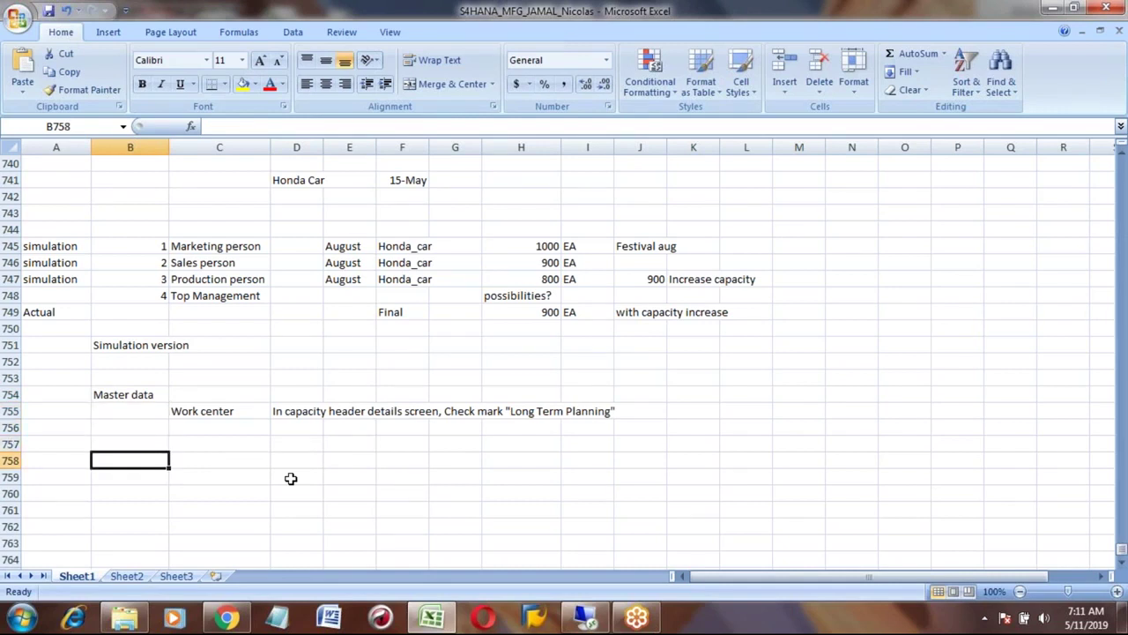
pyautogui.write('Pro')
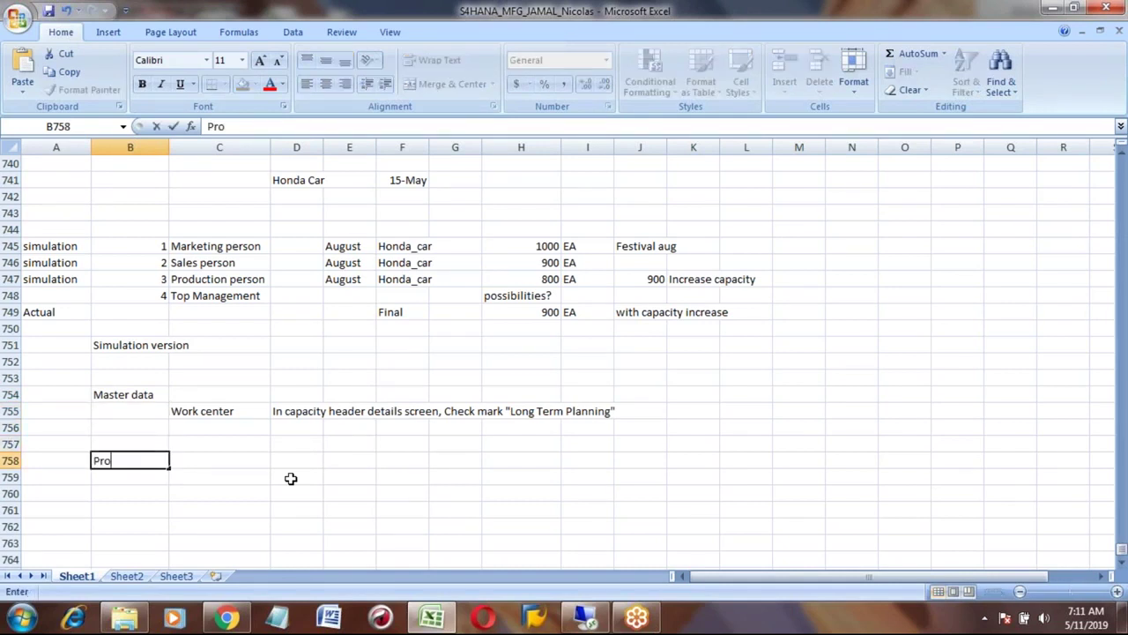
pyautogui.write('cess steps')
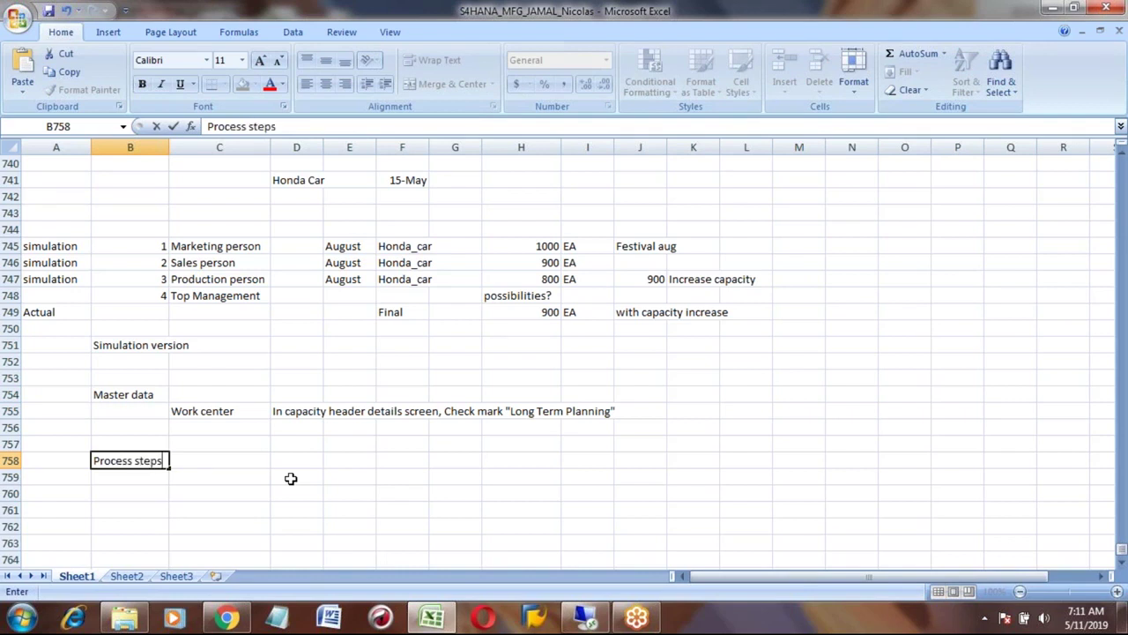
pyautogui.write(':')
pyautogui.press('Return')
pyautogui.write('1')
pyautogui.press('Return')
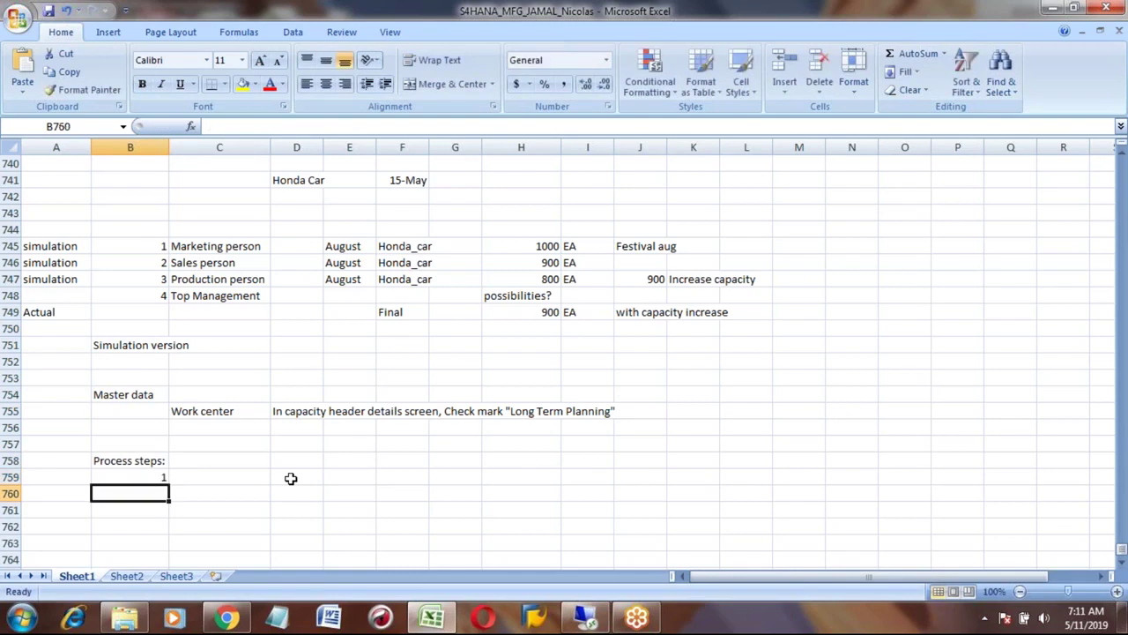
# Switch to the SAP session, leave the work center capacity header, and expand Production Planning under Logistics > Production
pyautogui.click(588, 619)
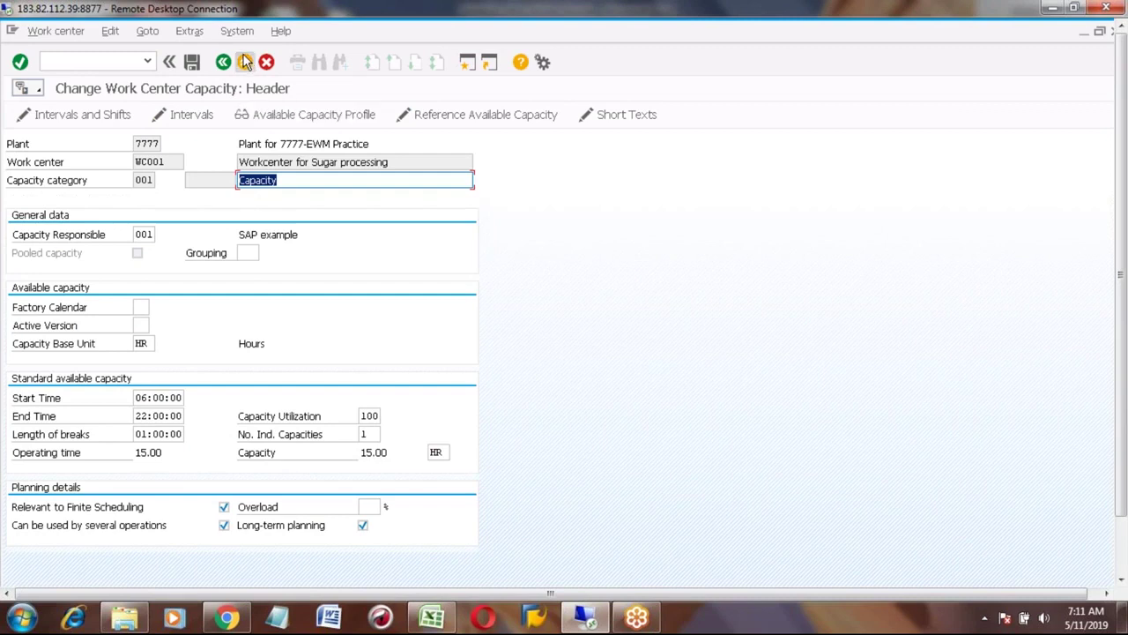
pyautogui.click(245, 62)
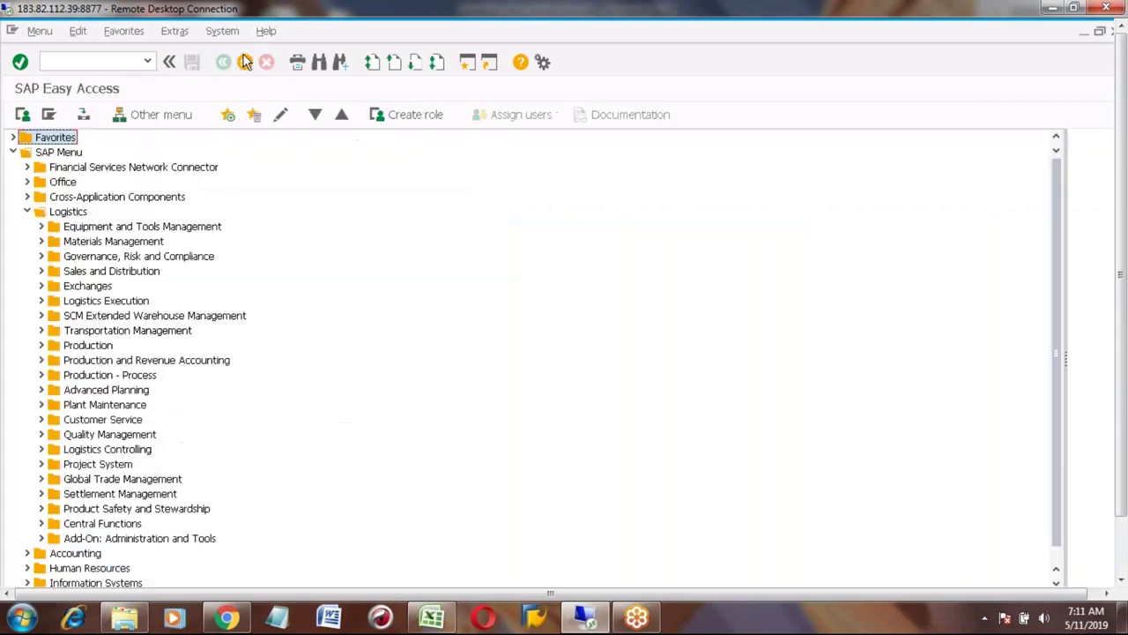
pyautogui.click(65, 213)
pyautogui.click(89, 346)
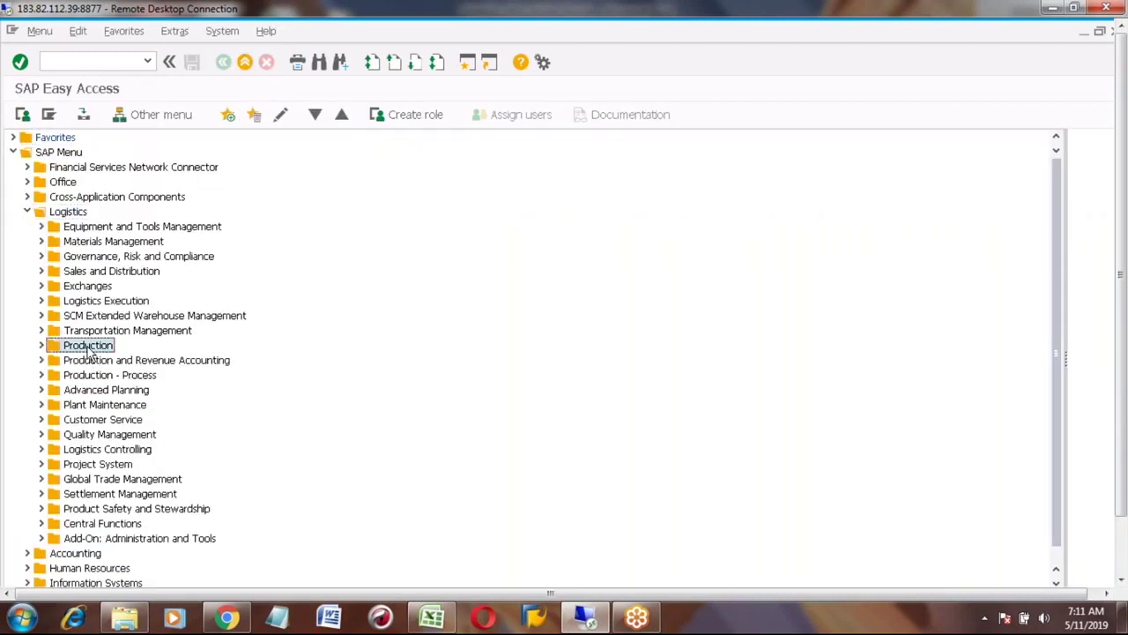
pyautogui.click(41, 345)
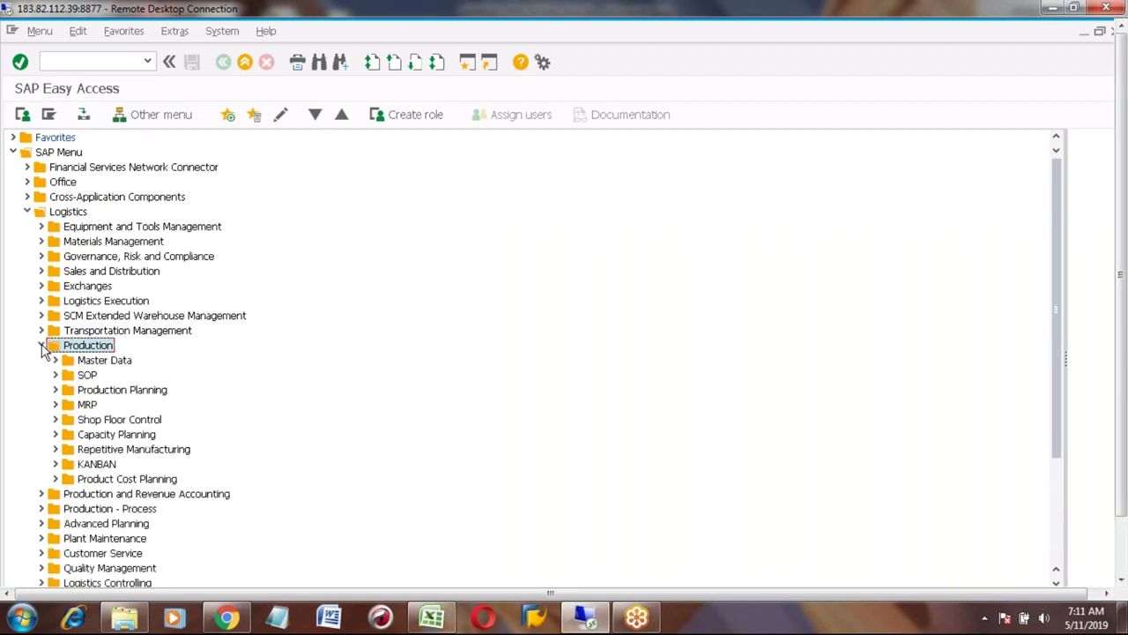
pyautogui.click(108, 391)
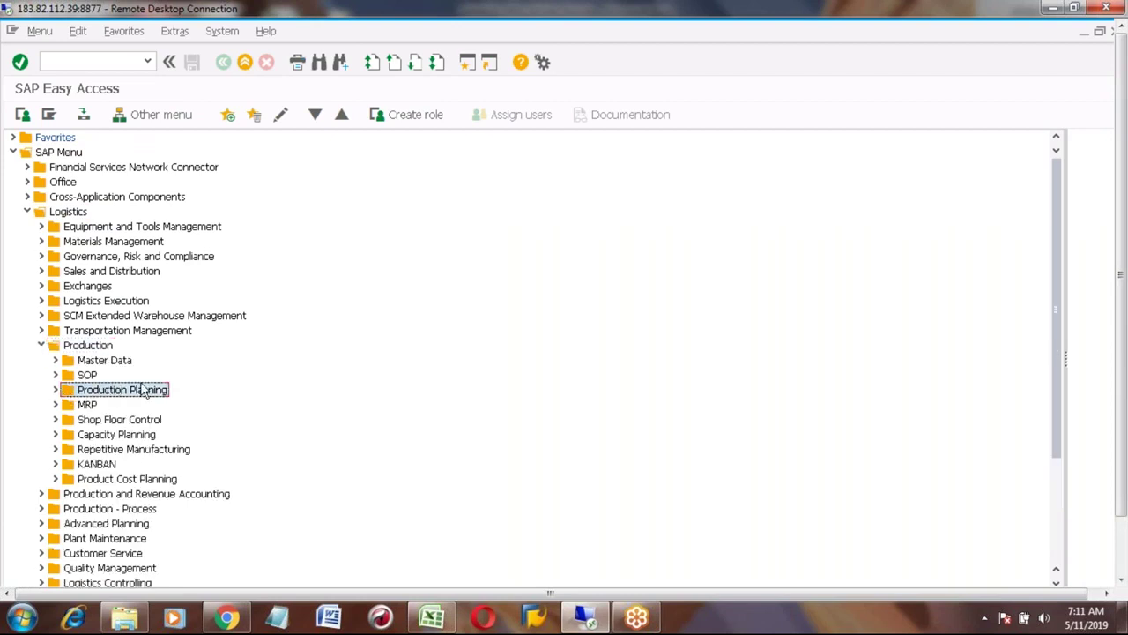
pyautogui.click(57, 390)
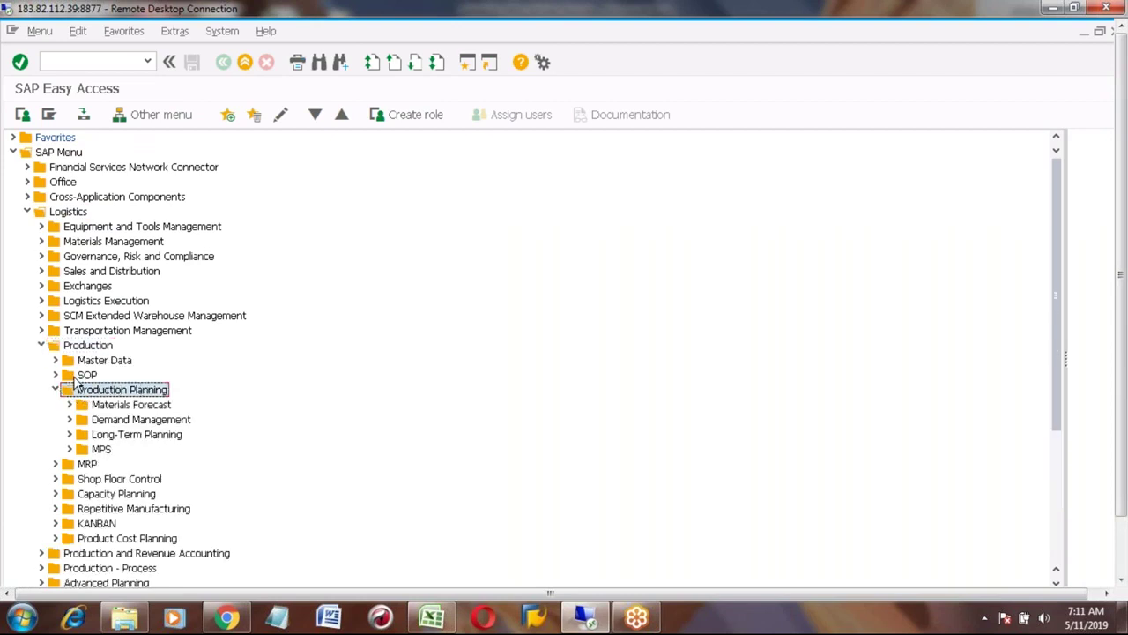
# Expand Long-Term Planning and its Scenario folder, and select the MS31 - Create transaction
pyautogui.click(124, 435)
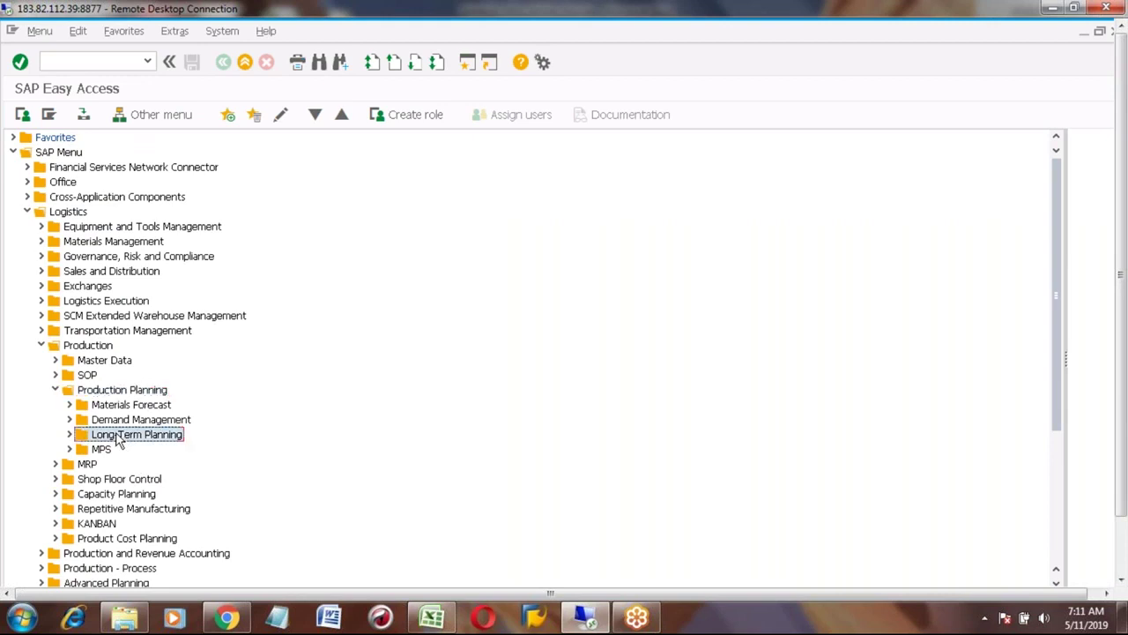
pyautogui.click(70, 435)
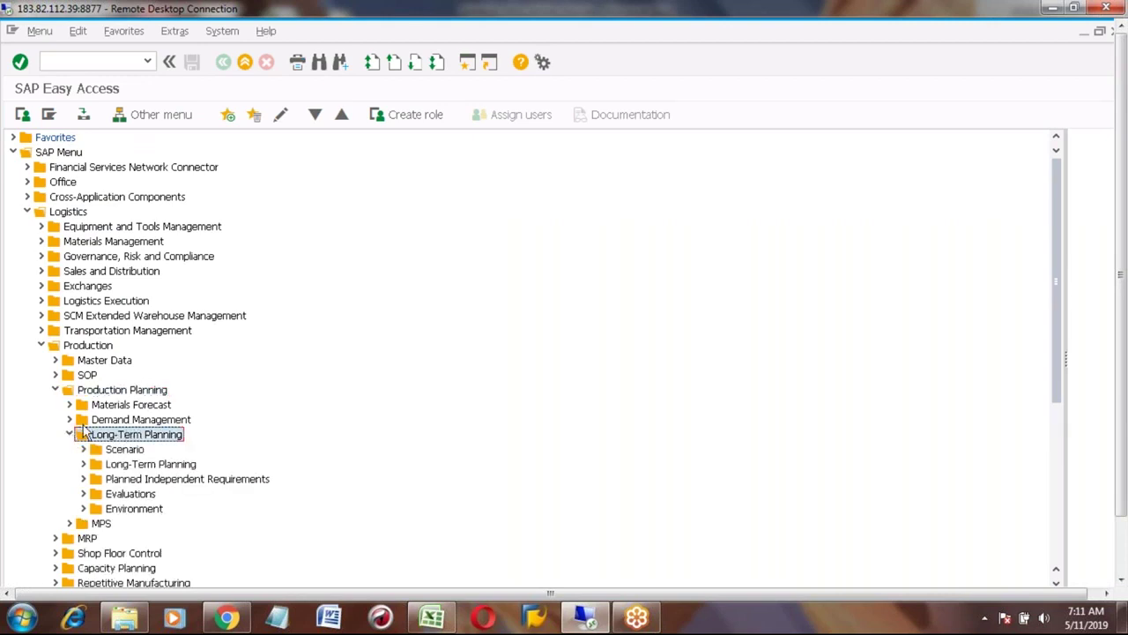
pyautogui.click(124, 450)
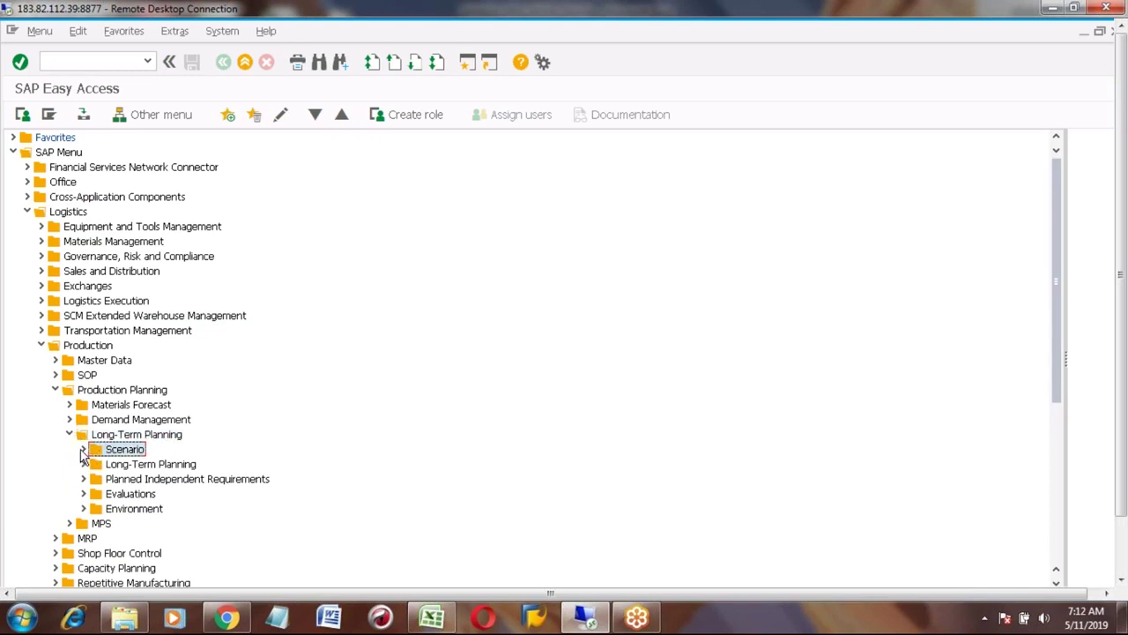
pyautogui.click(82, 450)
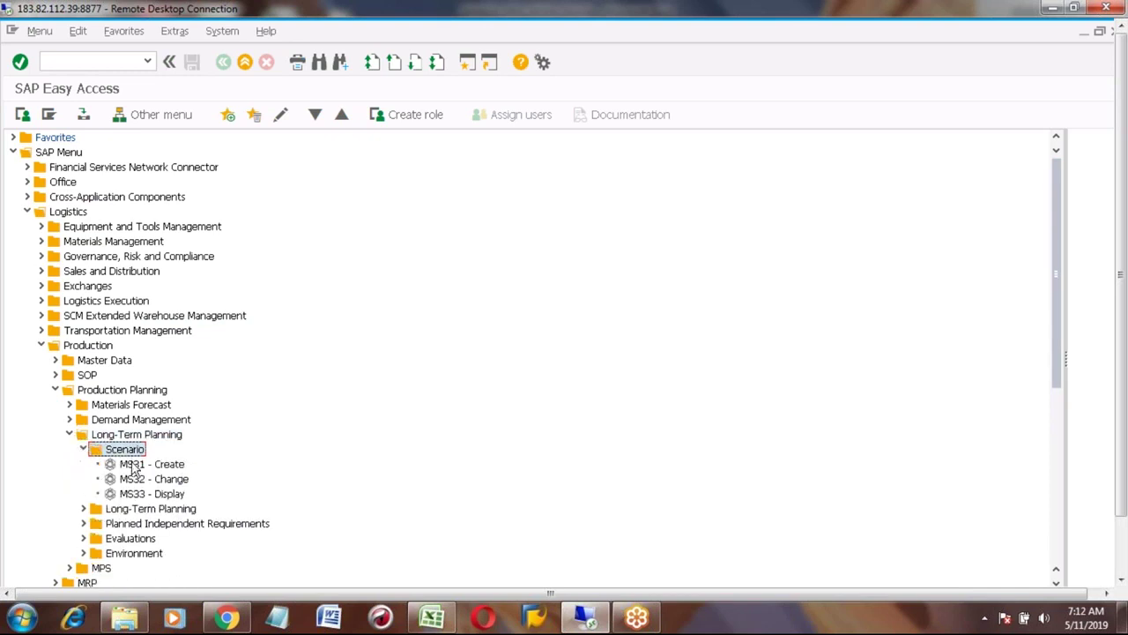
pyautogui.click(132, 466)
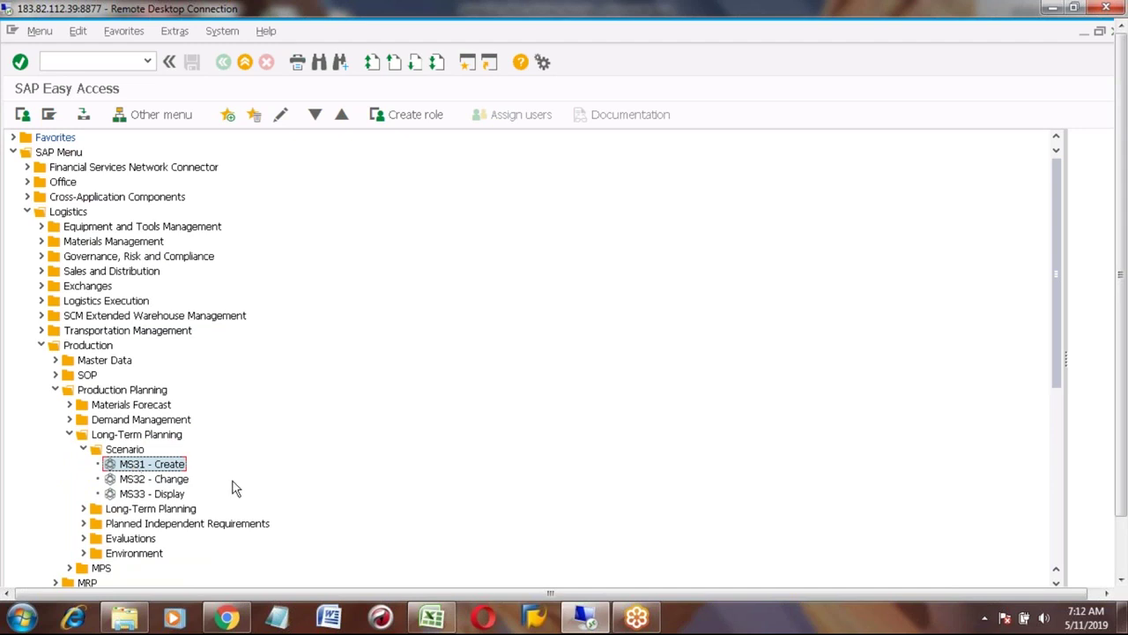
# Switch to the Excel notes and record process step 1 as "Create Scenario" in C759 with transaction MS31 in E759
pyautogui.hotkey('alt', 'Tab')
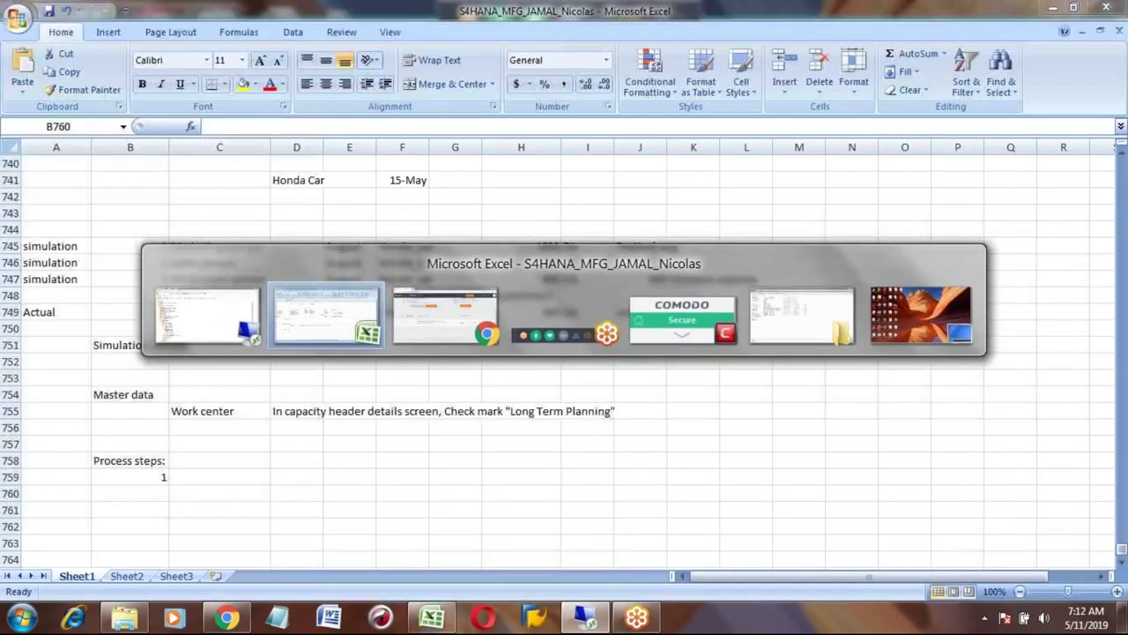
pyautogui.click(202, 482)
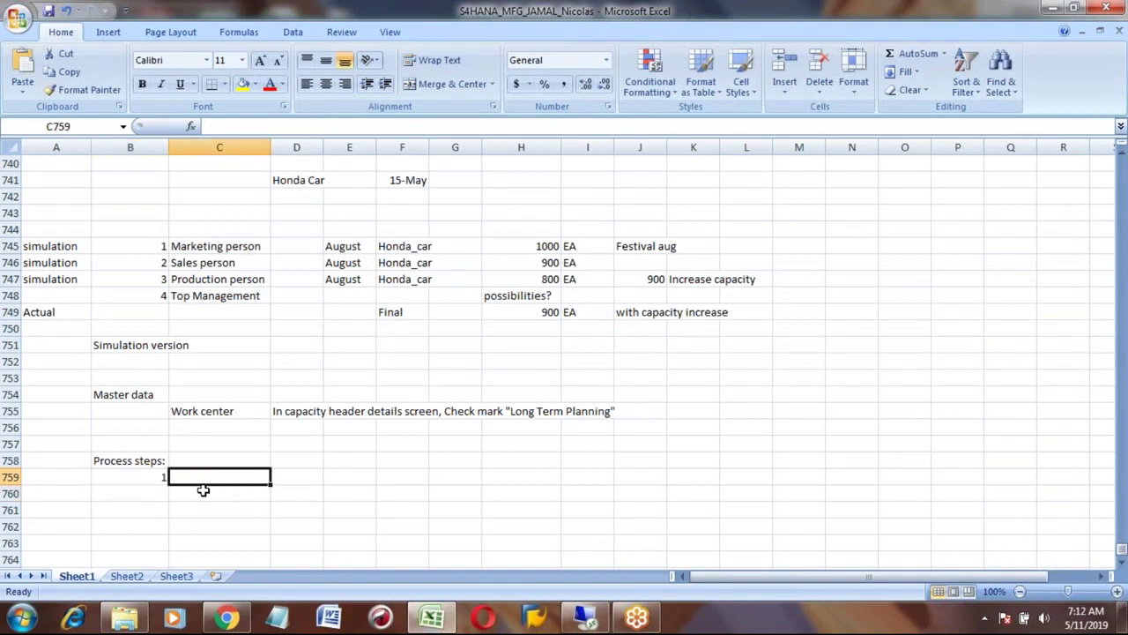
pyautogui.write('Create Sce')
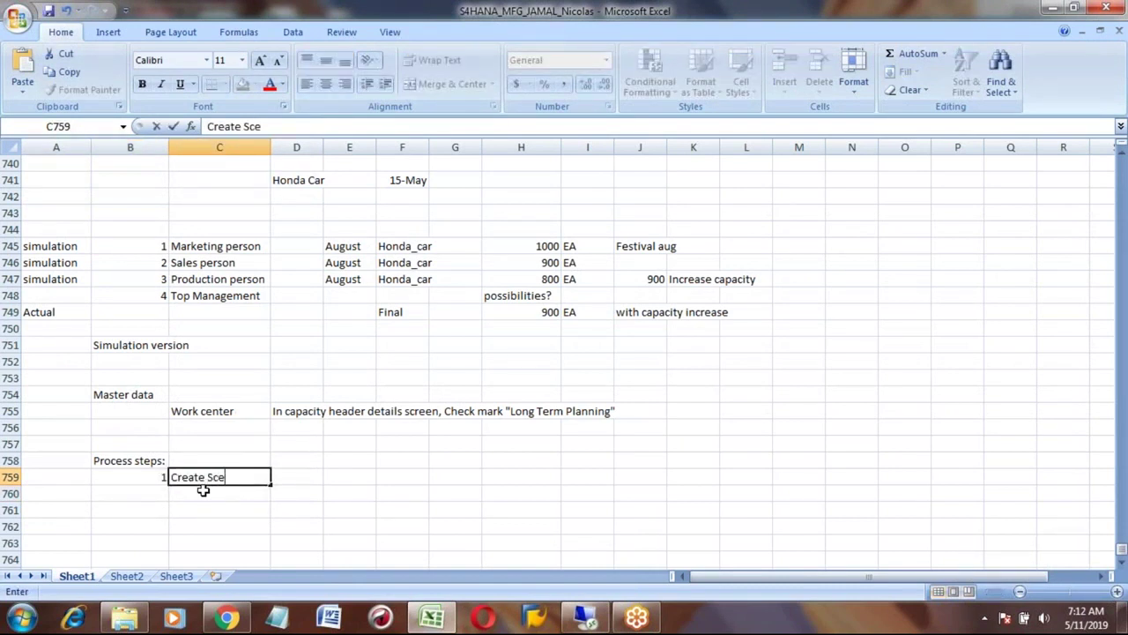
pyautogui.write('nario')
pyautogui.press('Tab')
pyautogui.press('Tab')
pyautogui.write('MS31')
pyautogui.press('Return')
pyautogui.press('Up')
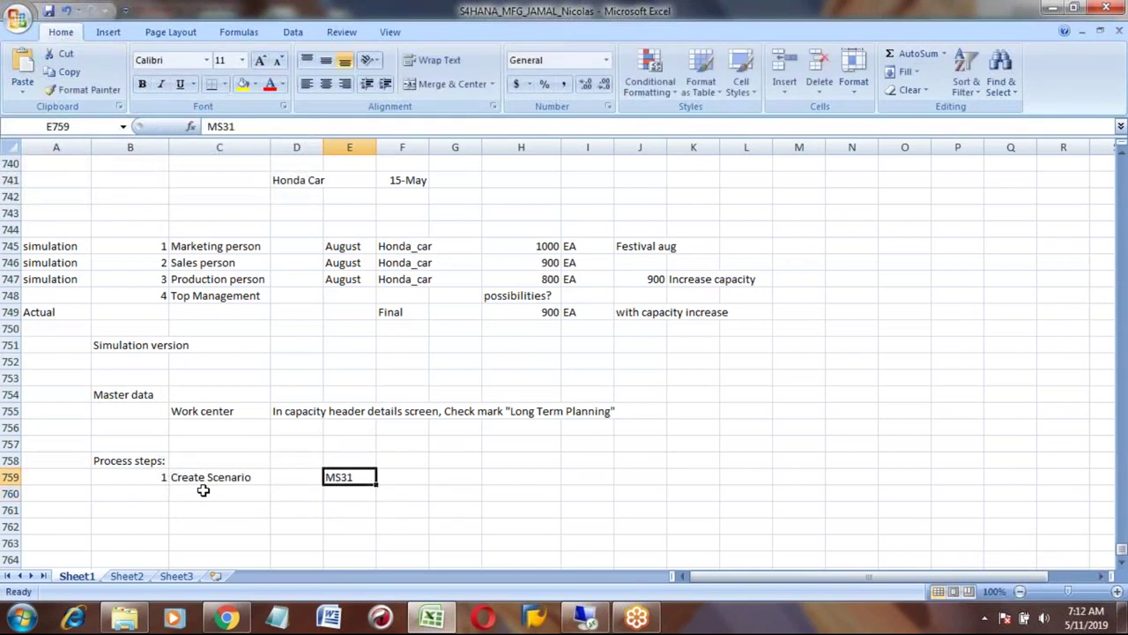
# Switch back to SAP and start MS31 to create a planning scenario, checking the simulation notes in Excel
pyautogui.hotkey('alt', 'Tab')
pyautogui.click(257, 397)
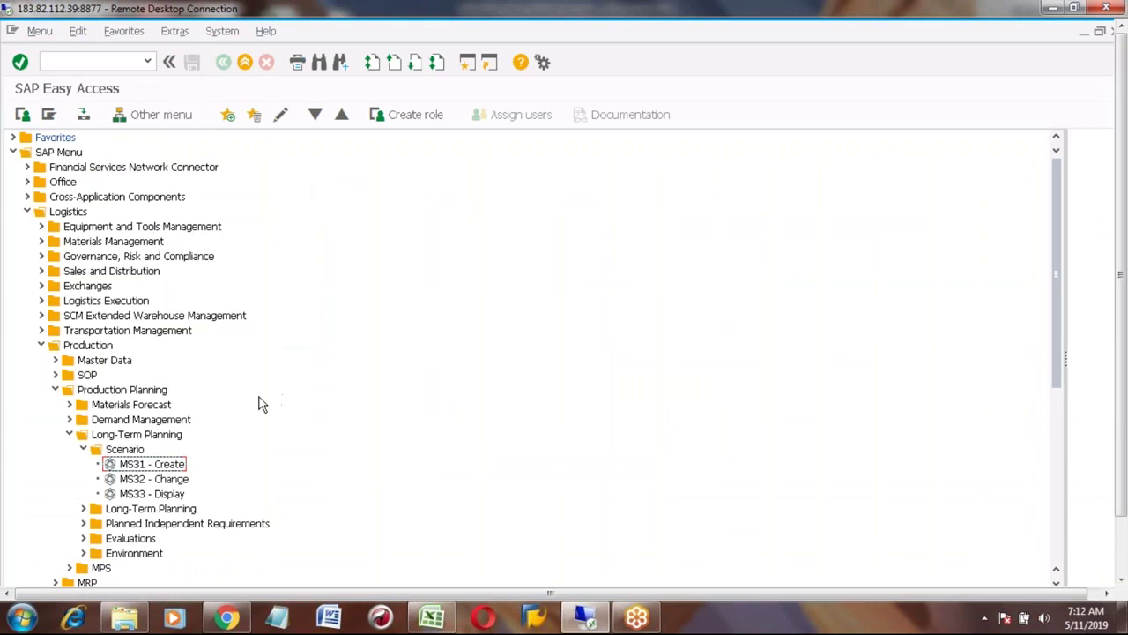
pyautogui.doubleClick(141, 464)
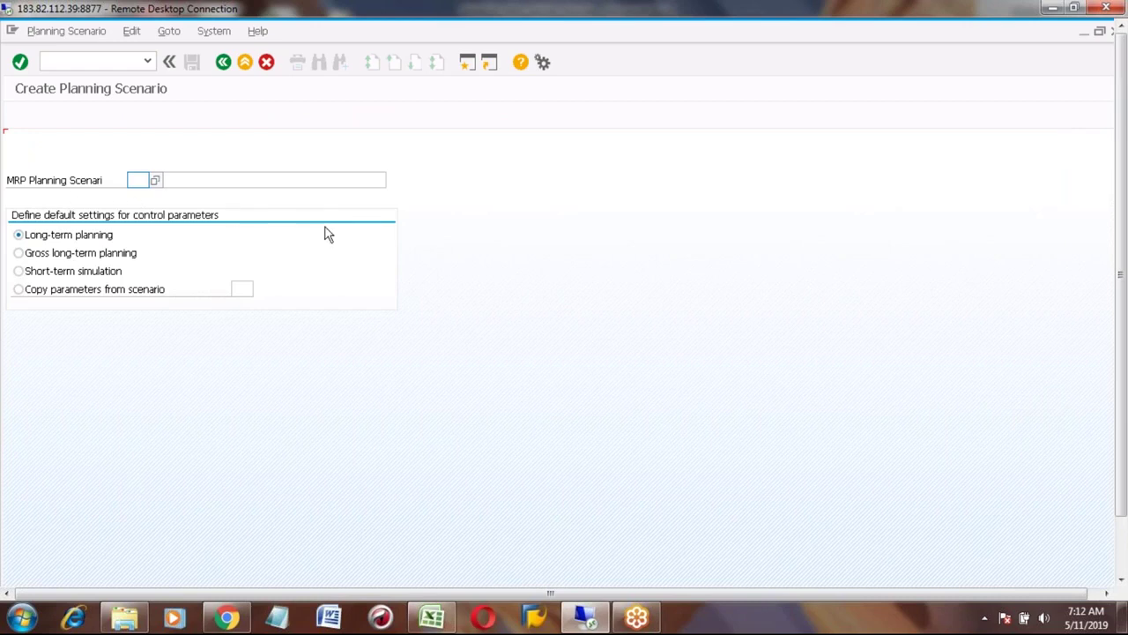
pyautogui.click(436, 617)
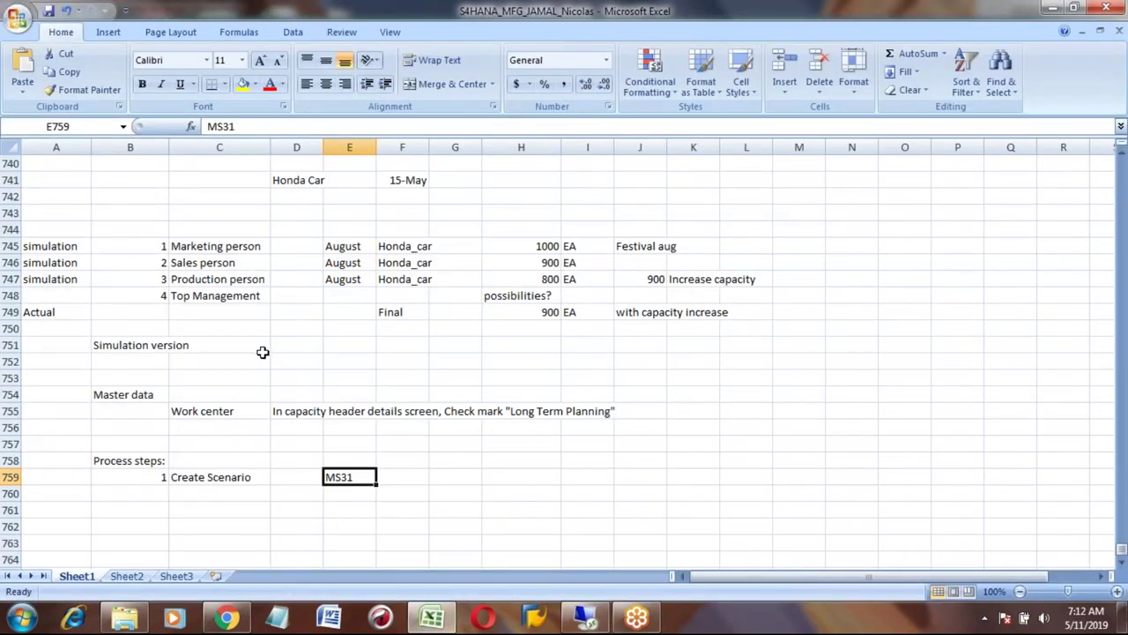
pyautogui.hotkey('alt', 'Tab')
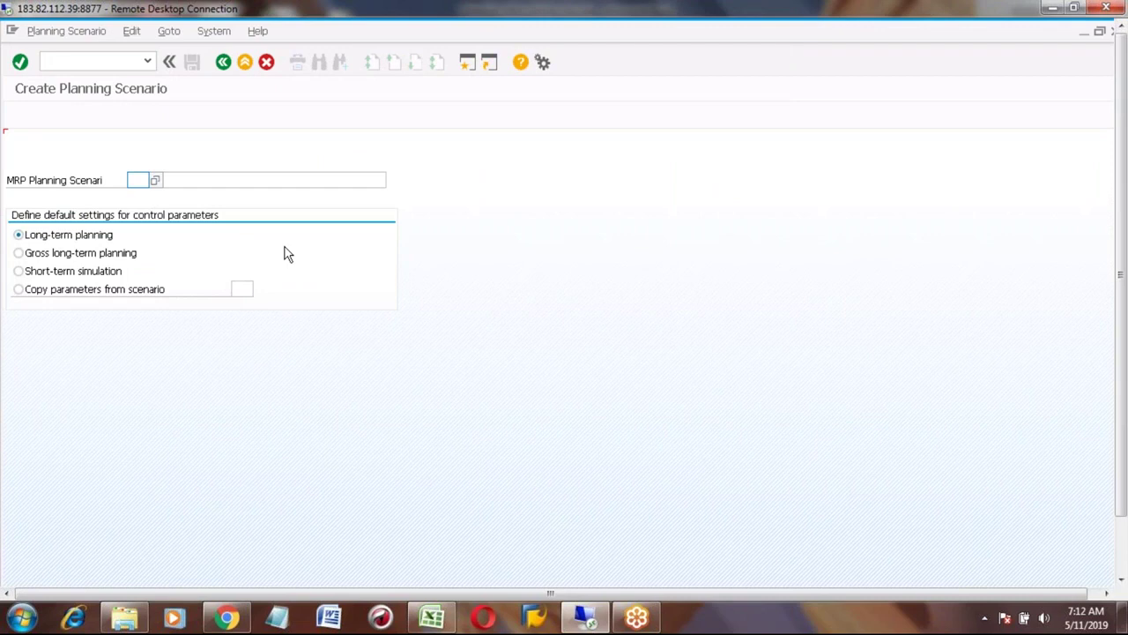
# Look up the existing long-term planning scenarios from the MRP planning scenario field and close the list
pyautogui.click(126, 176)
pyautogui.click(202, 179)
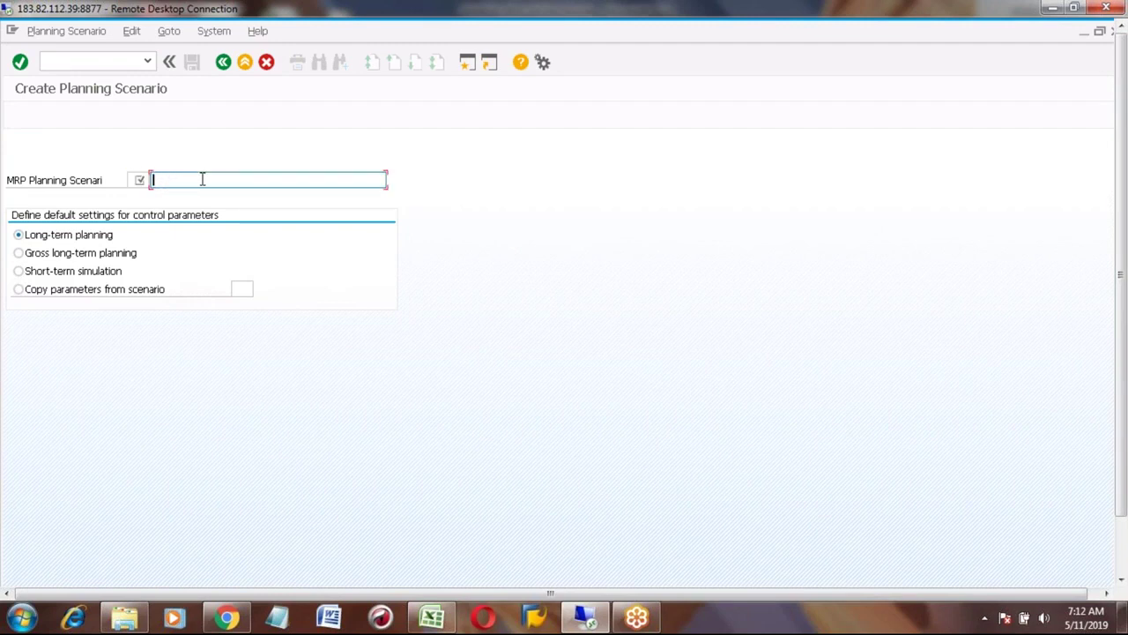
pyautogui.click(135, 180)
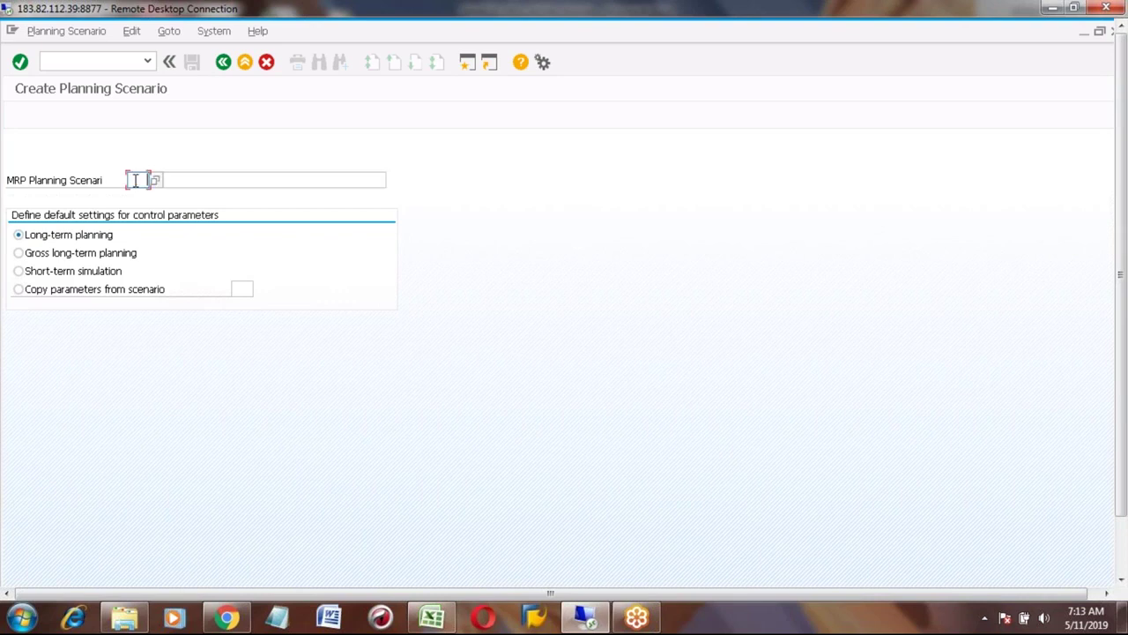
pyautogui.press('F4')
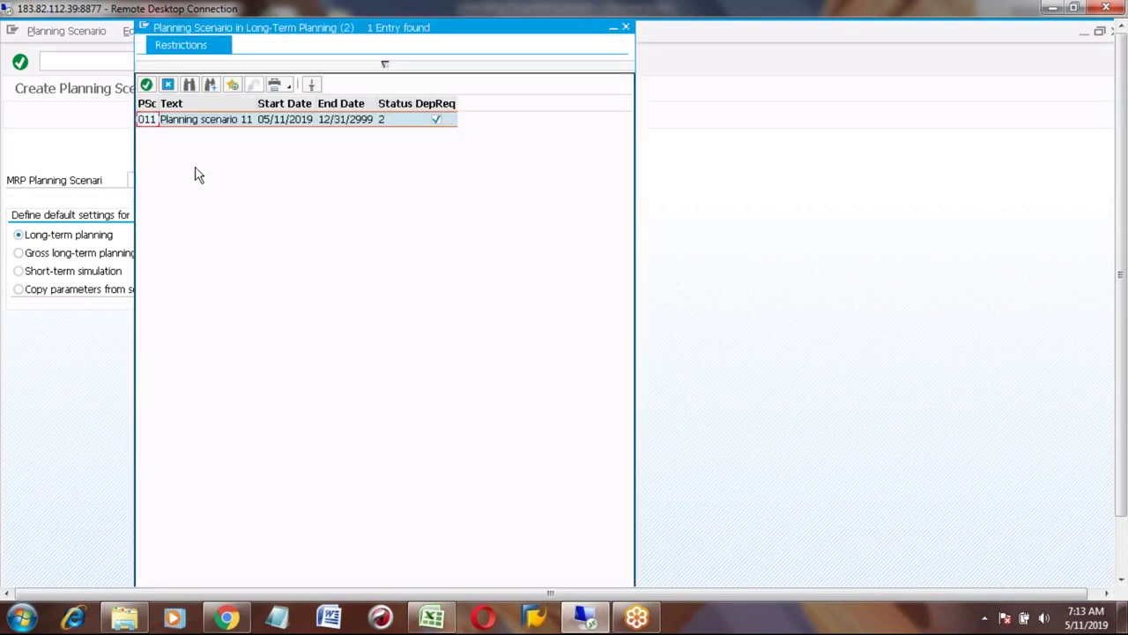
pyautogui.moveTo(319, 33); pyautogui.dragTo(317, 111)
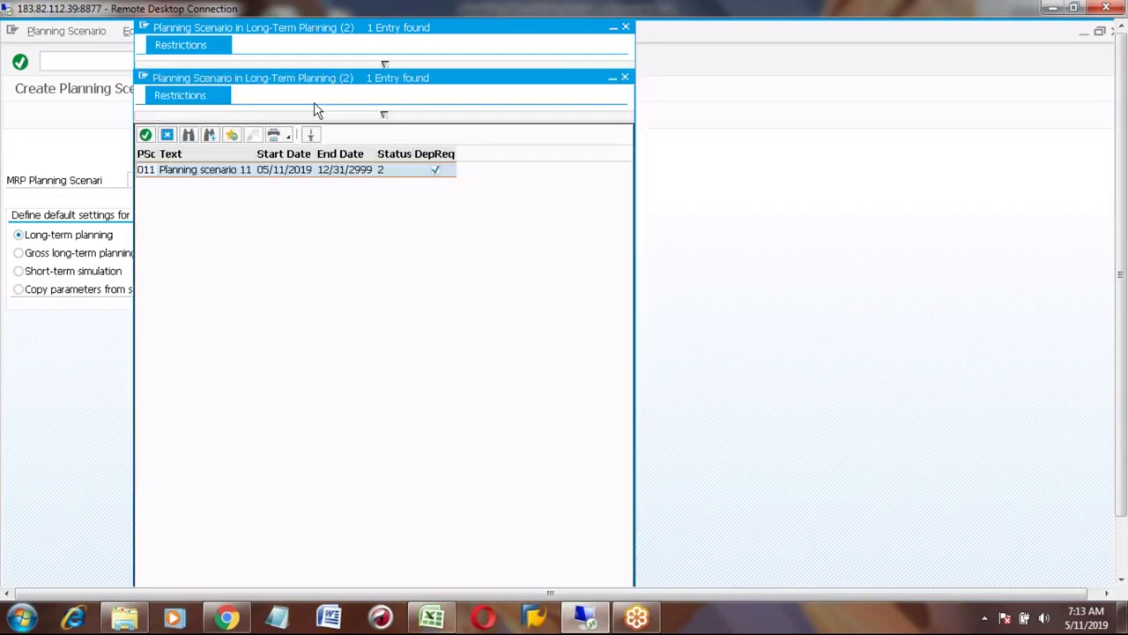
pyautogui.click(625, 78)
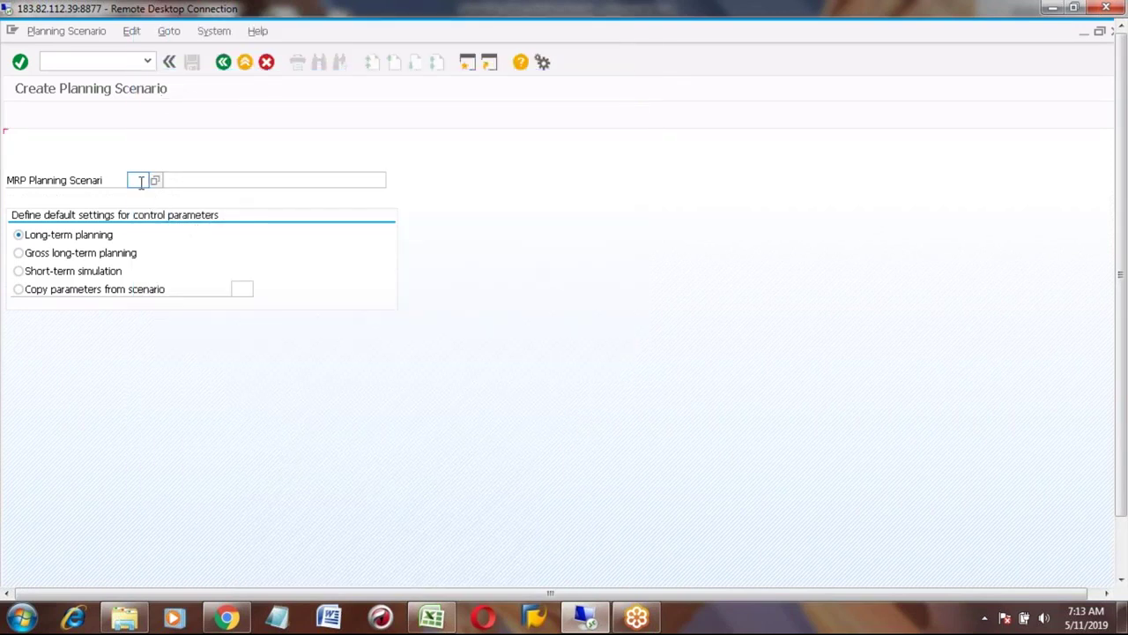
# Enter planning scenario 100 with the description "Planning for August 2019"
pyautogui.click(138, 180)
pyautogui.write('100')
pyautogui.press('Tab')
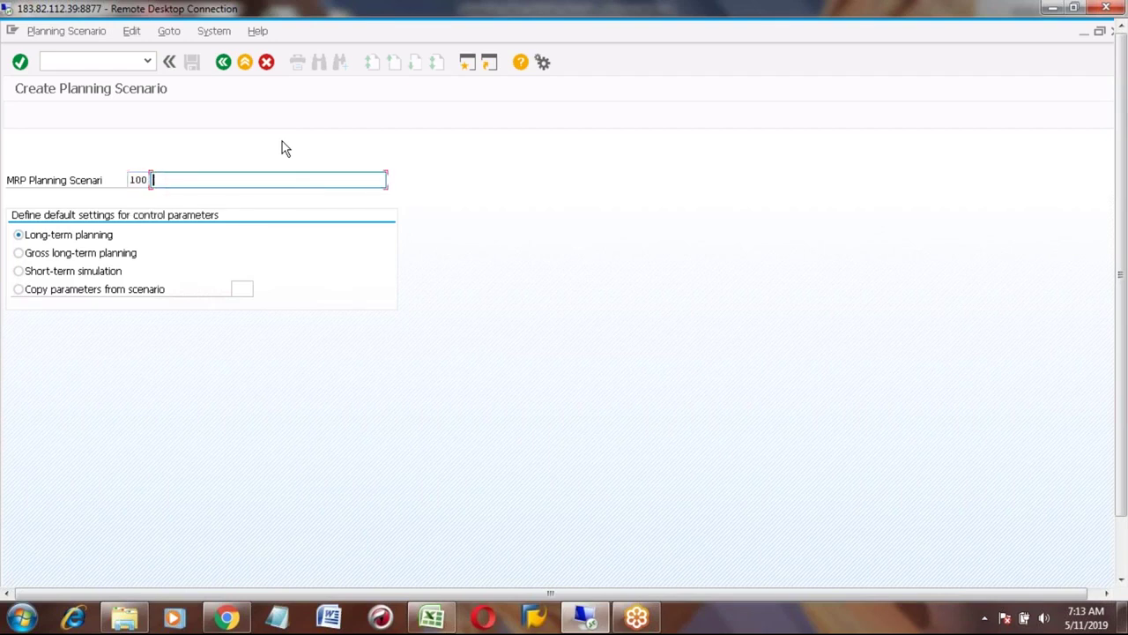
pyautogui.write('P')
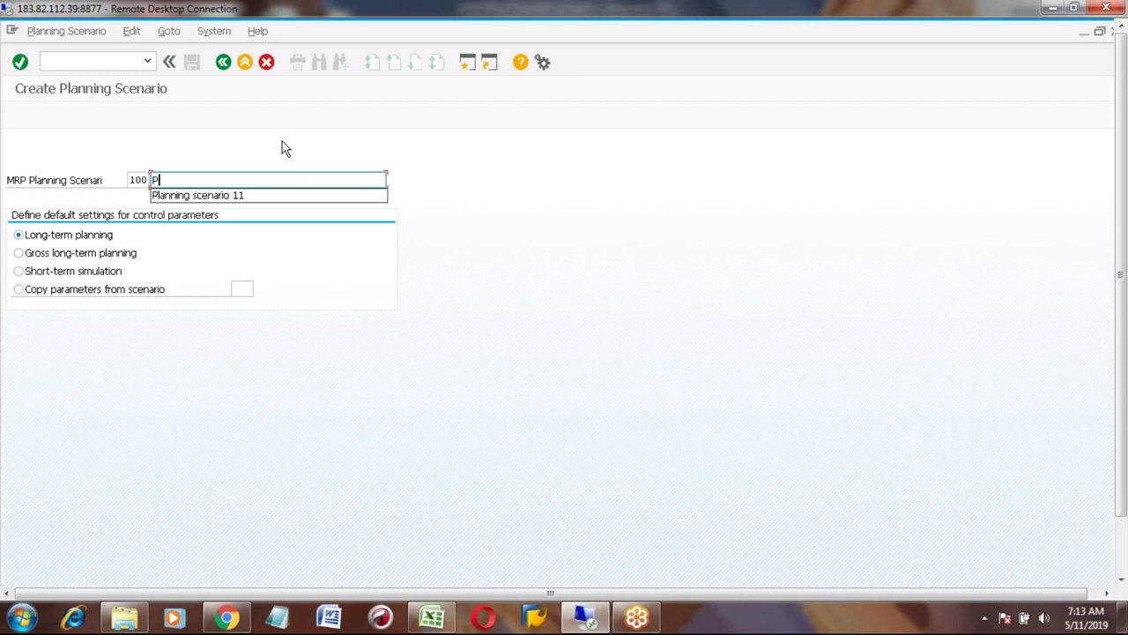
pyautogui.write('lanning for')
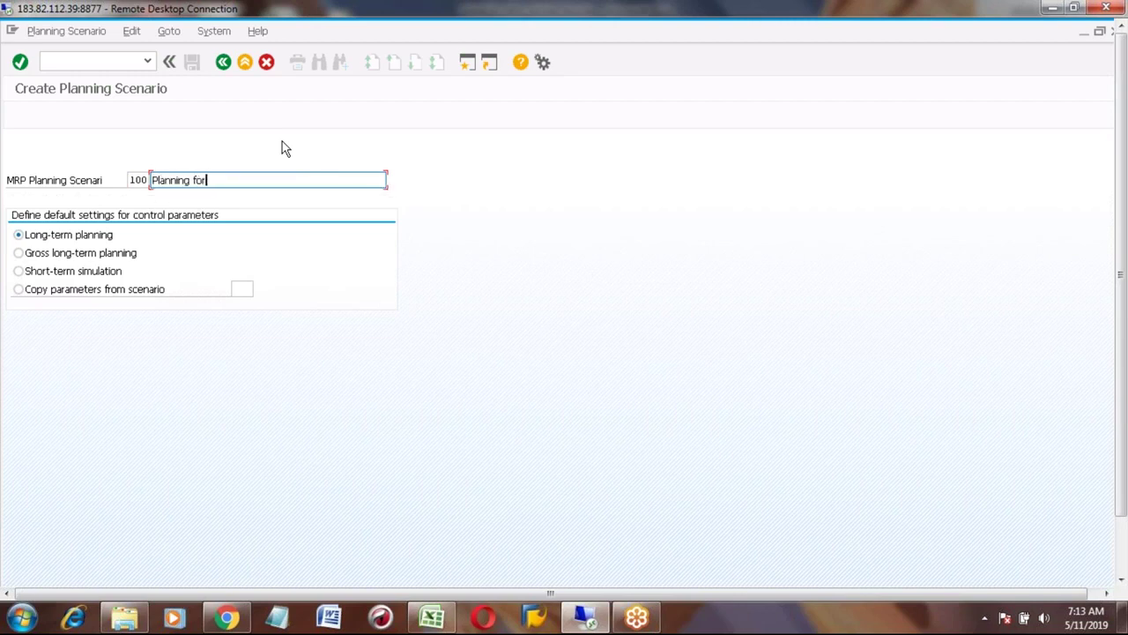
pyautogui.write(' August 2019')
# Try July as the month in the scenario description and restore August
pyautogui.click(243, 180)
pyautogui.press('BackSpace')
pyautogui.press('BackSpace')
pyautogui.press('BackSpace')
pyautogui.press('BackSpace')
pyautogui.press('BackSpace')
pyautogui.press('BackSpace')
pyautogui.write('July')
pyautogui.press('BackSpace')
pyautogui.press('BackSpace')
pyautogui.press('BackSpace')
pyautogui.press('BackSpace')
pyautogui.write('August')
# Continue to scenario 100's control data and set the start date of the planning period for independent requirements to 05/11/2019
pyautogui.press('Return')
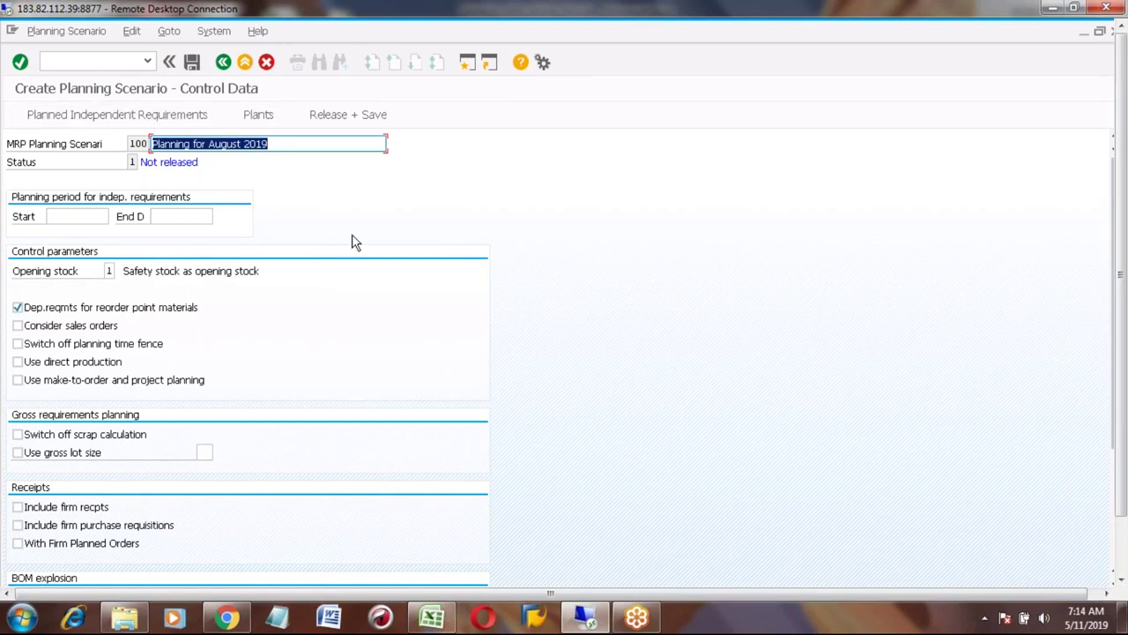
pyautogui.click(68, 217)
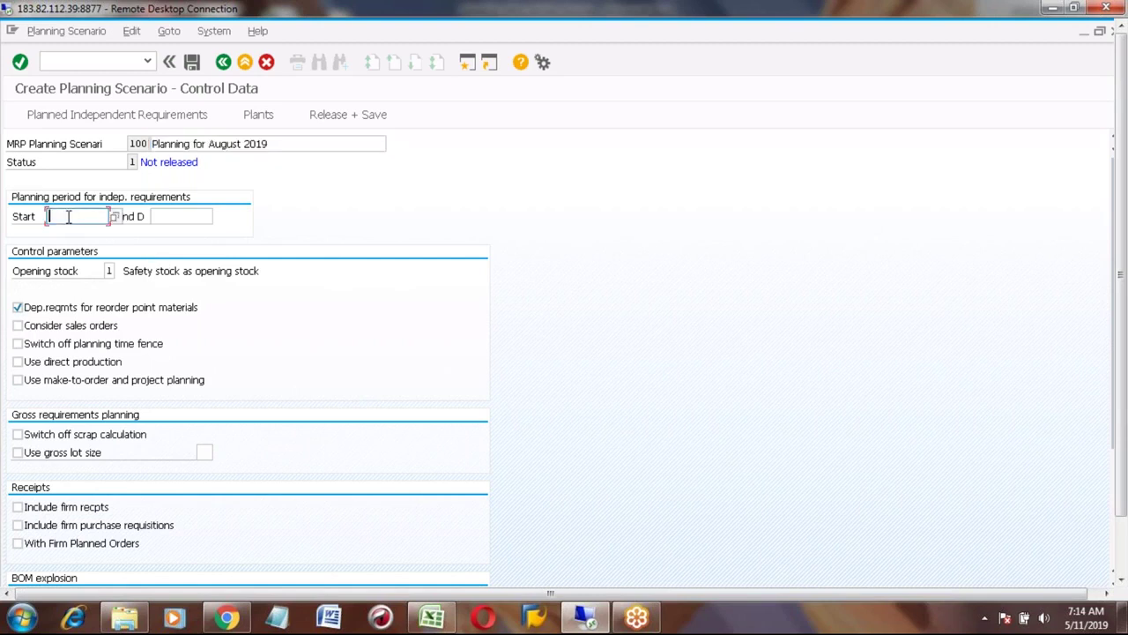
pyautogui.click(114, 215)
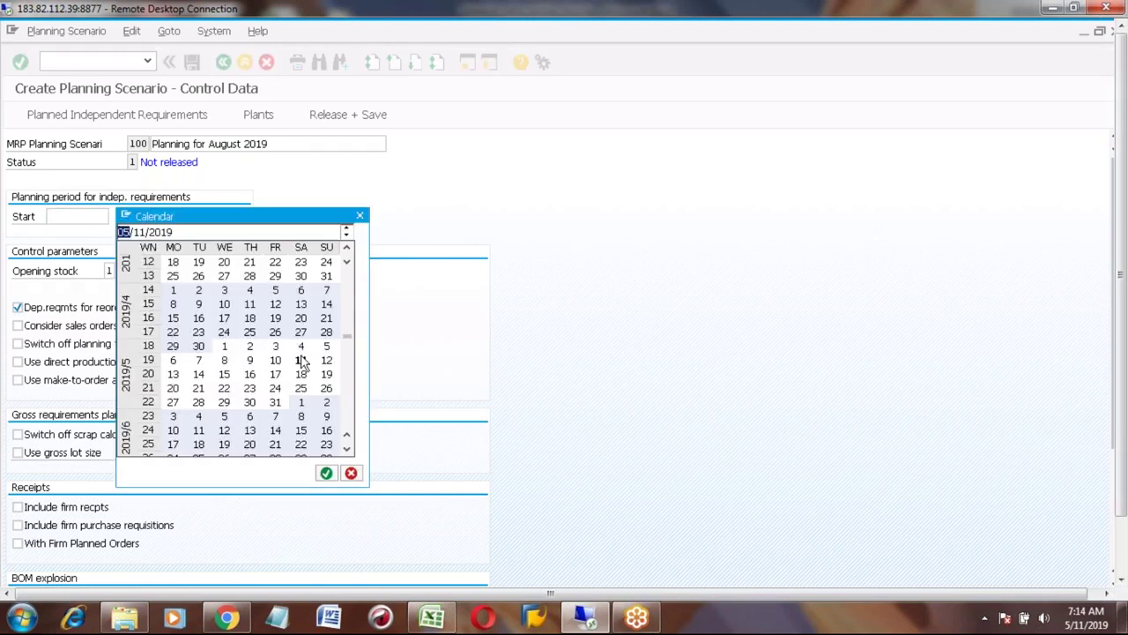
pyautogui.doubleClick(300, 359)
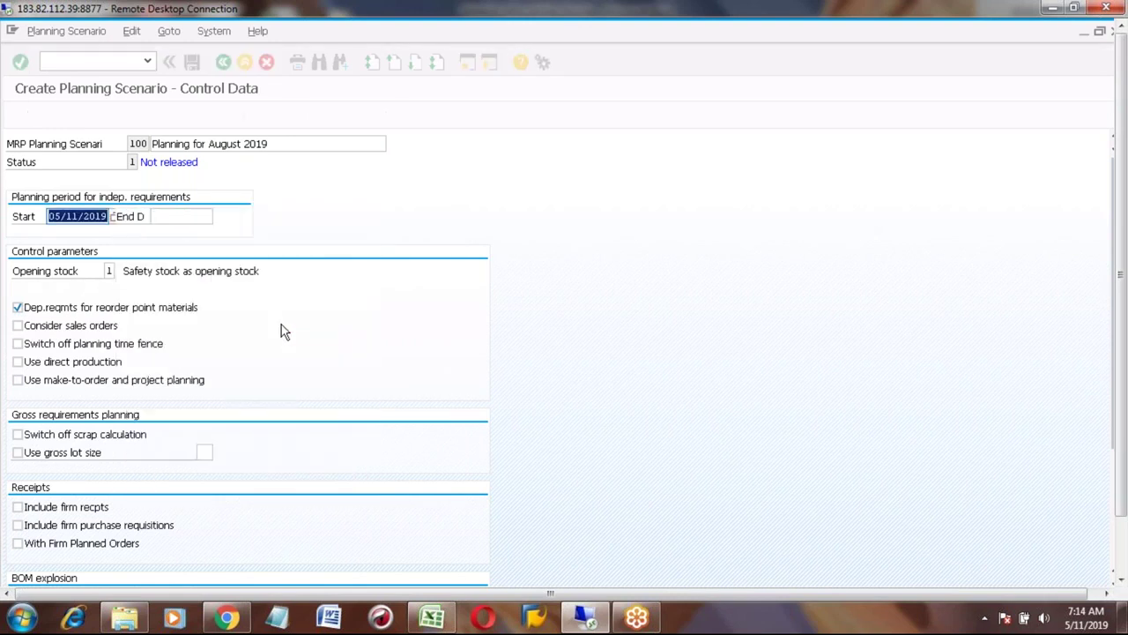
# Set the end date of scenario 100's planning period for independent requirements to 12/31/2999
pyautogui.click(189, 217)
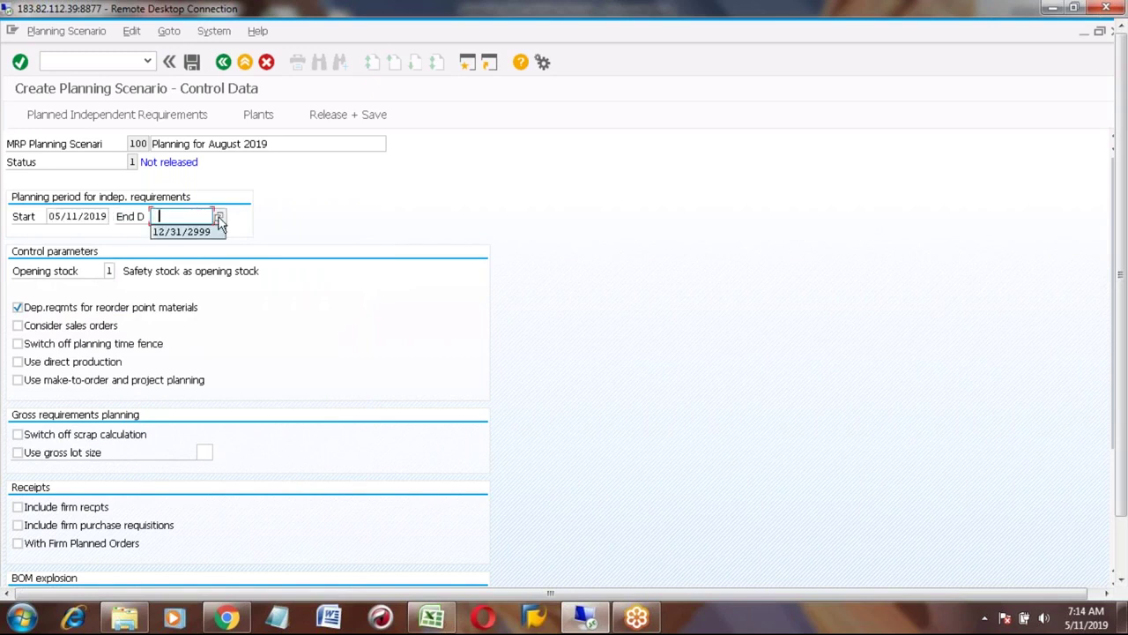
pyautogui.click(210, 231)
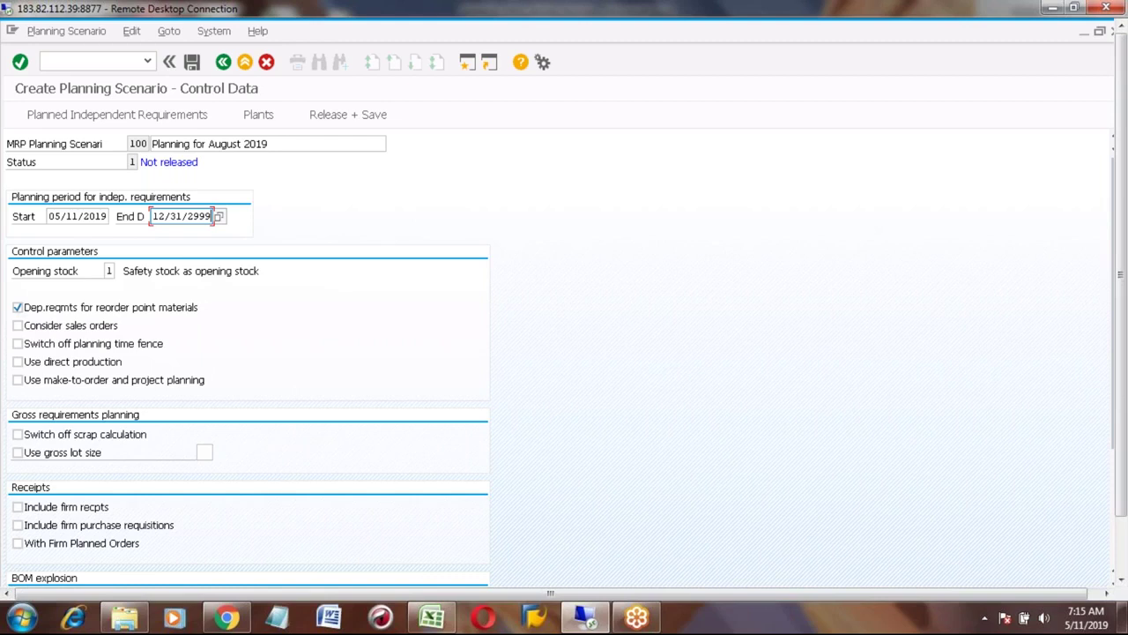
pyautogui.click(165, 162)
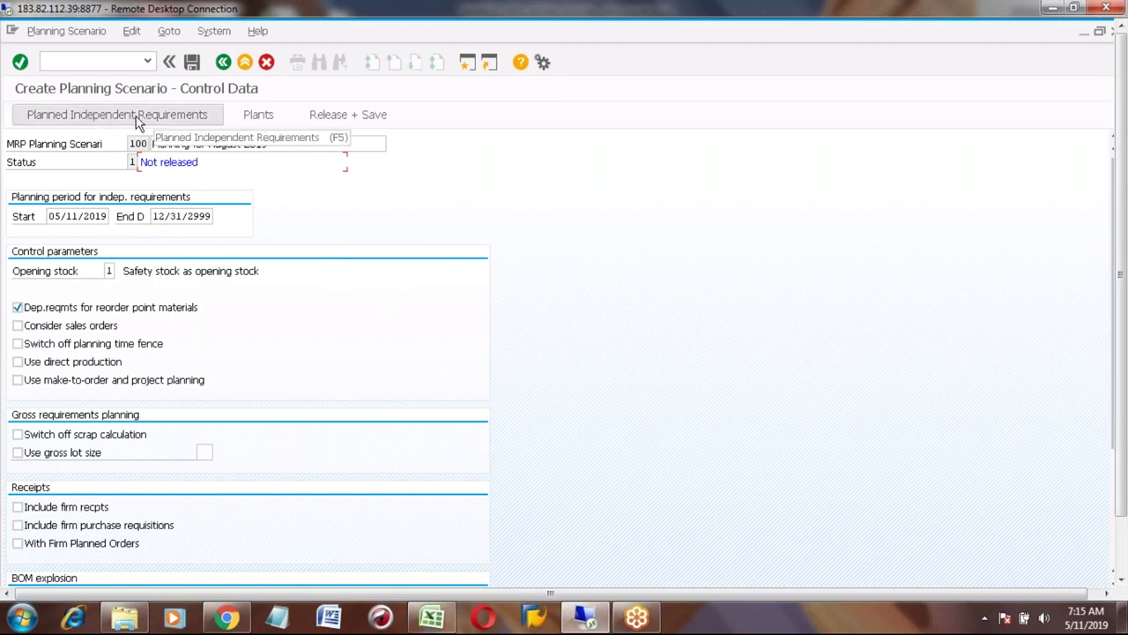
# Review the marketing person's August simulation row for Honda_car in the Excel notes and return to the SAP planning scenario
pyautogui.click(427, 617)
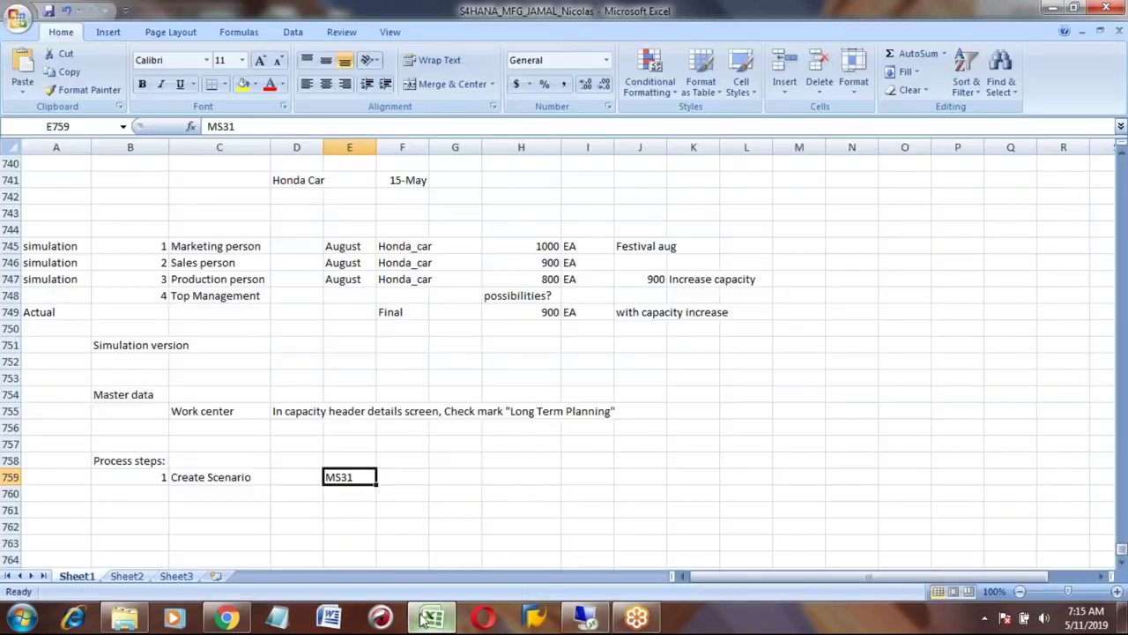
pyautogui.click(535, 245)
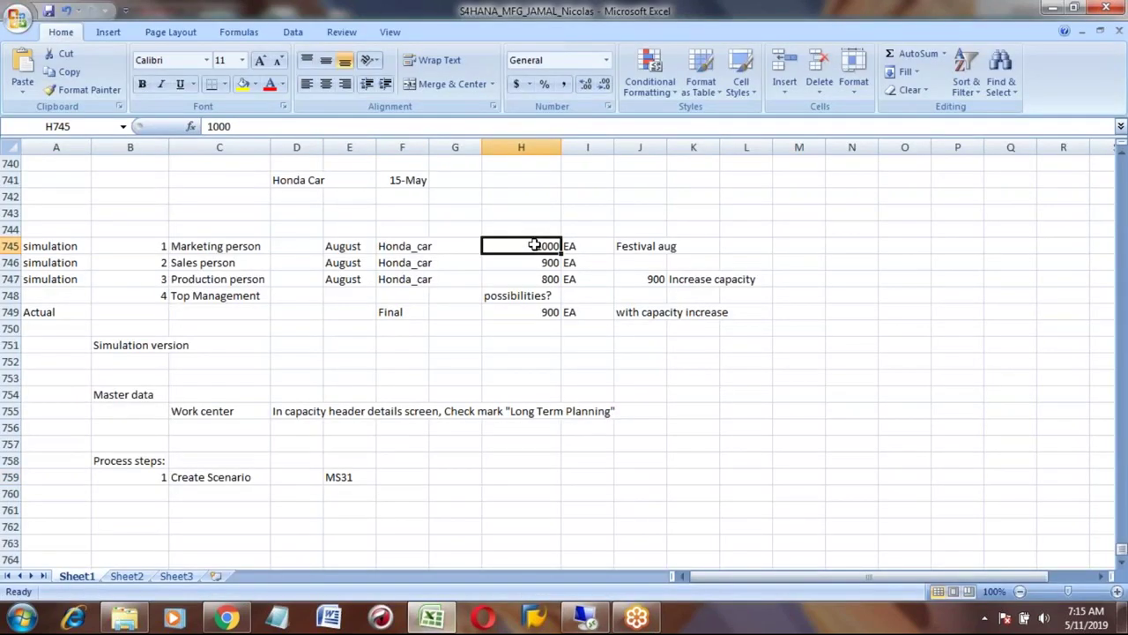
pyautogui.click(367, 246)
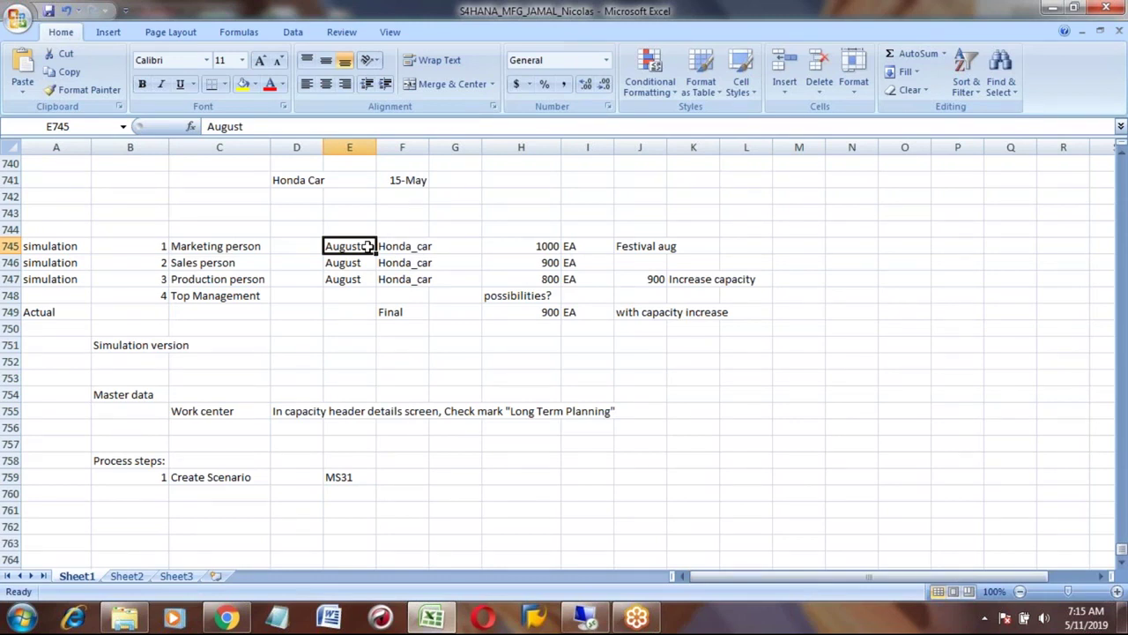
pyautogui.click(578, 629)
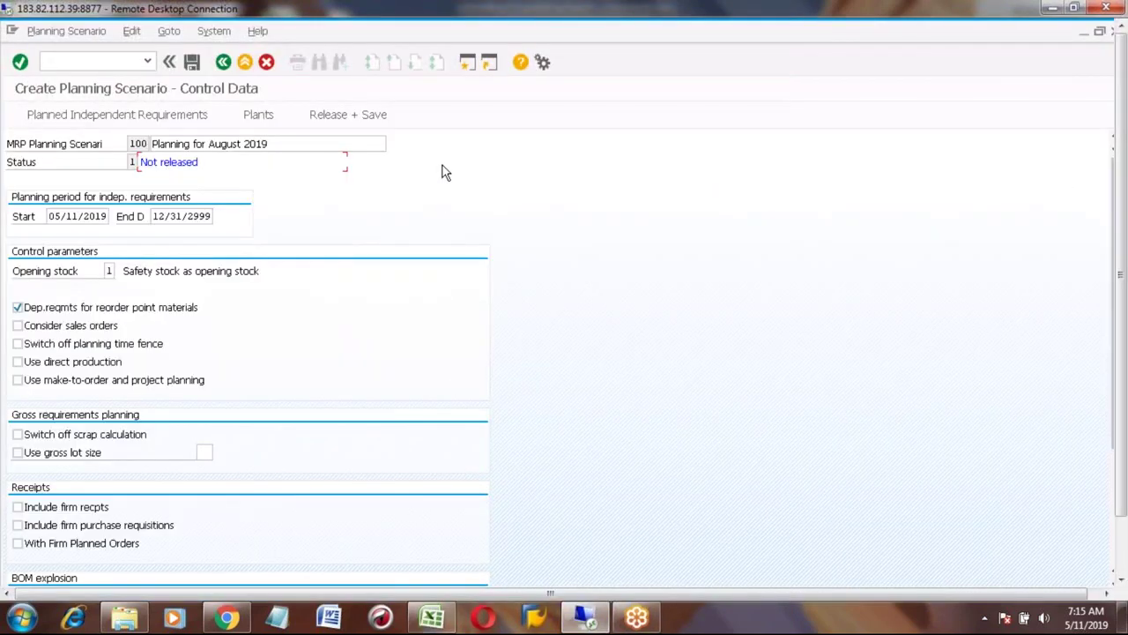
pyautogui.click(434, 615)
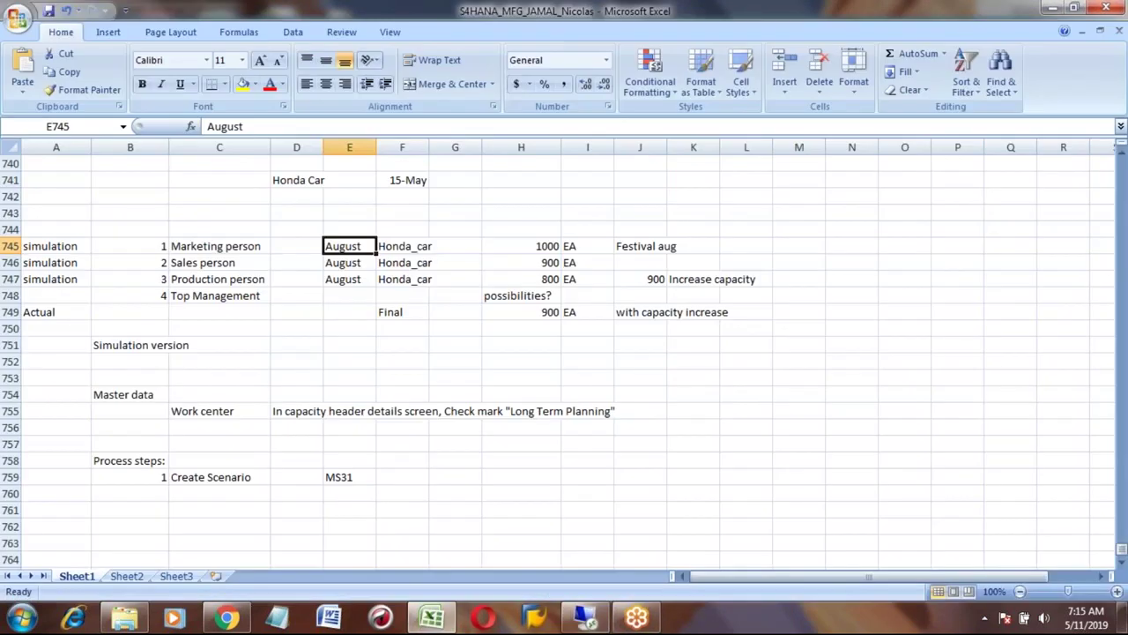
pyautogui.click(74, 247)
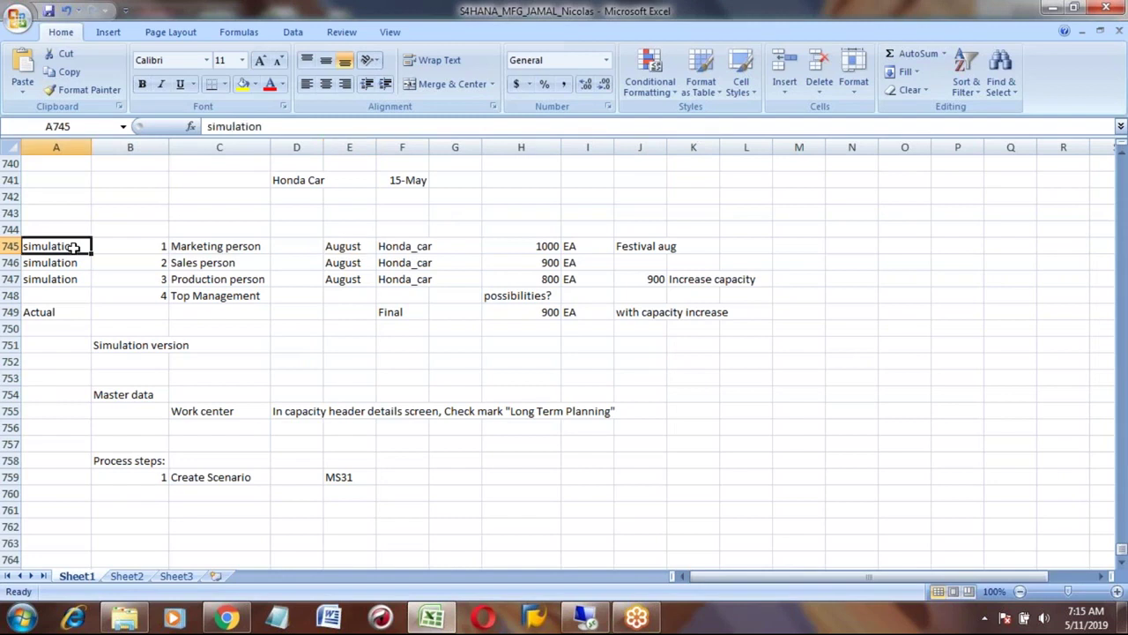
pyautogui.click(583, 618)
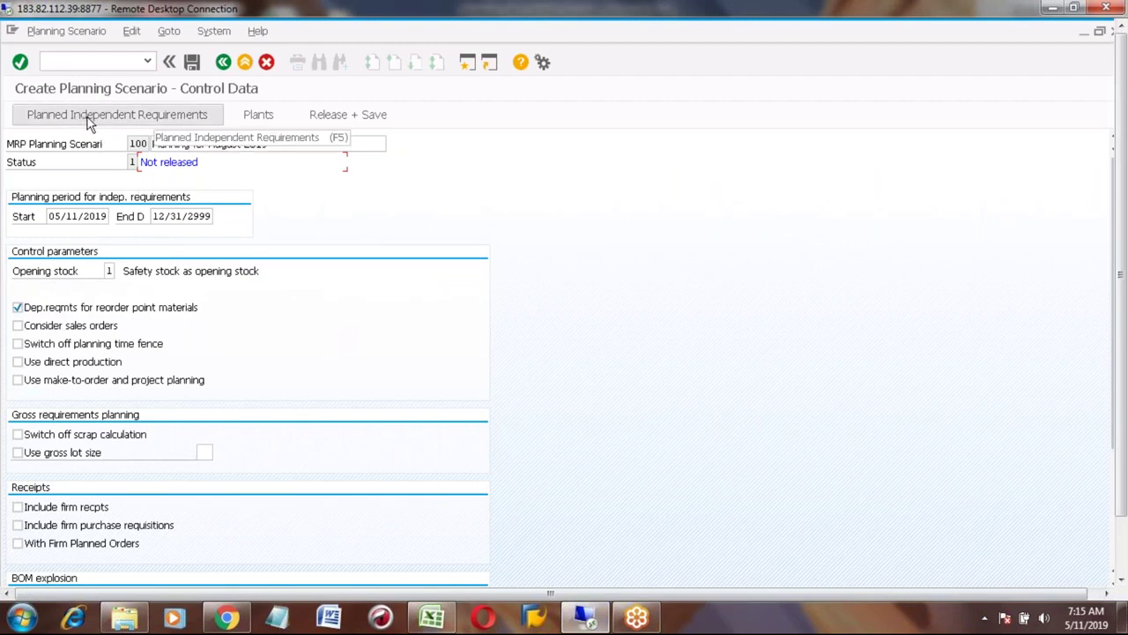
# Add a row to scenario 100's assigned planned independent requirements versions and choose version 02, SIMULATION 2
pyautogui.click(88, 124)
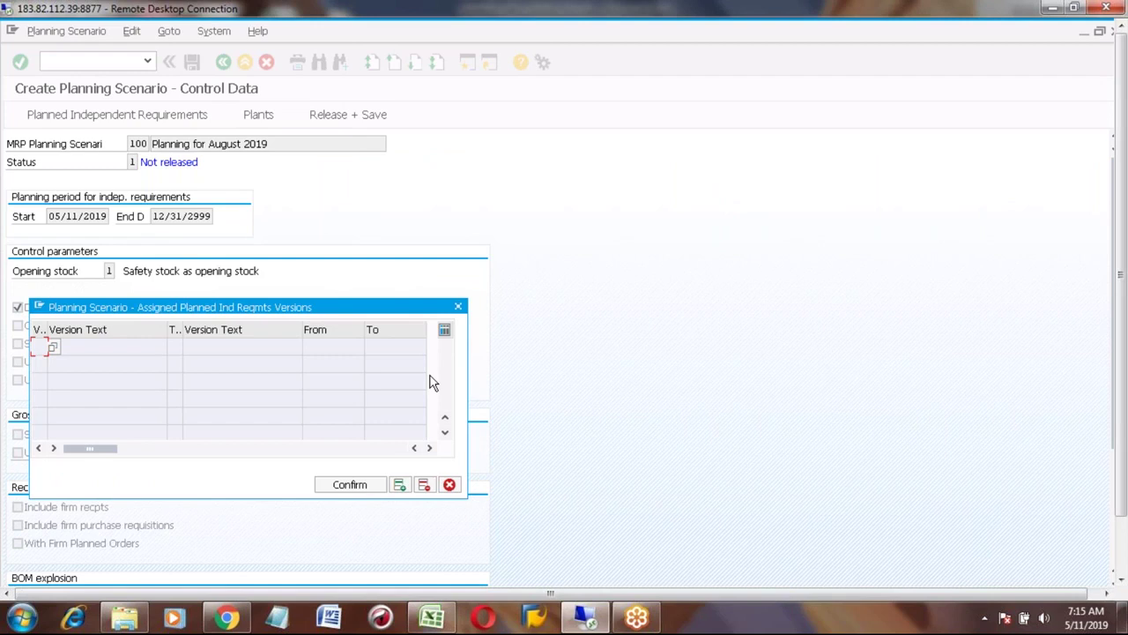
pyautogui.click(399, 486)
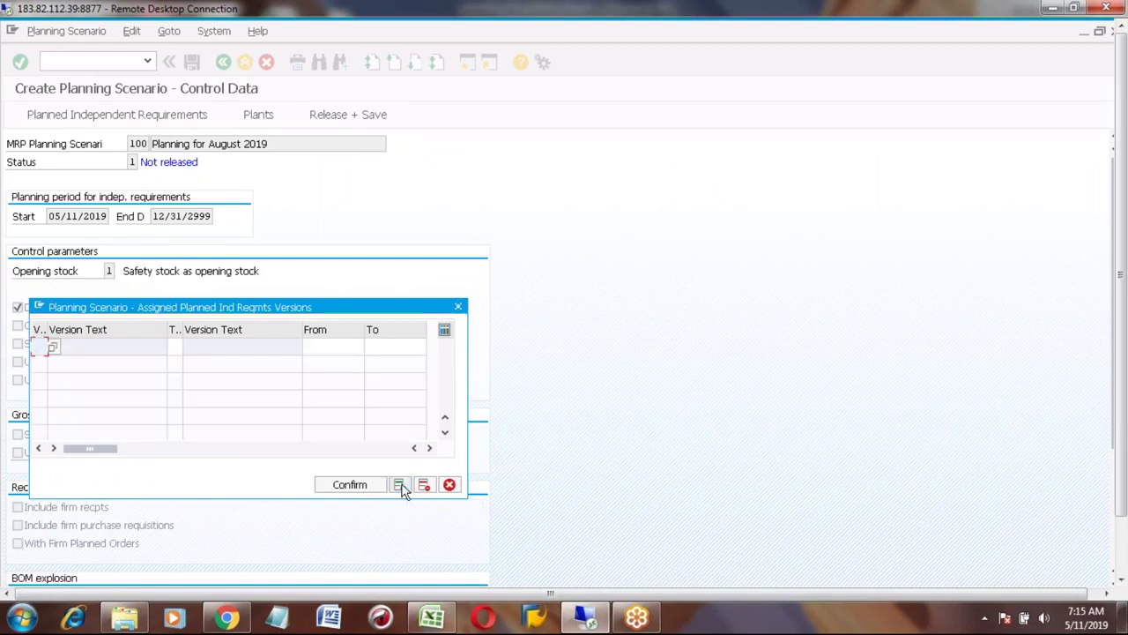
pyautogui.click(52, 348)
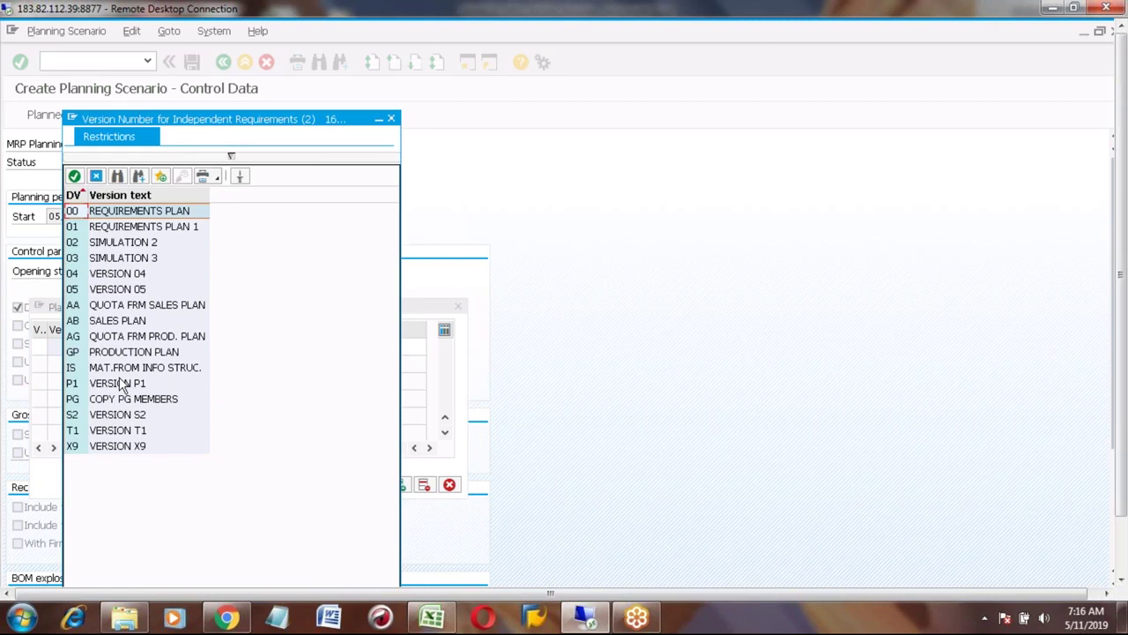
pyautogui.click(74, 248)
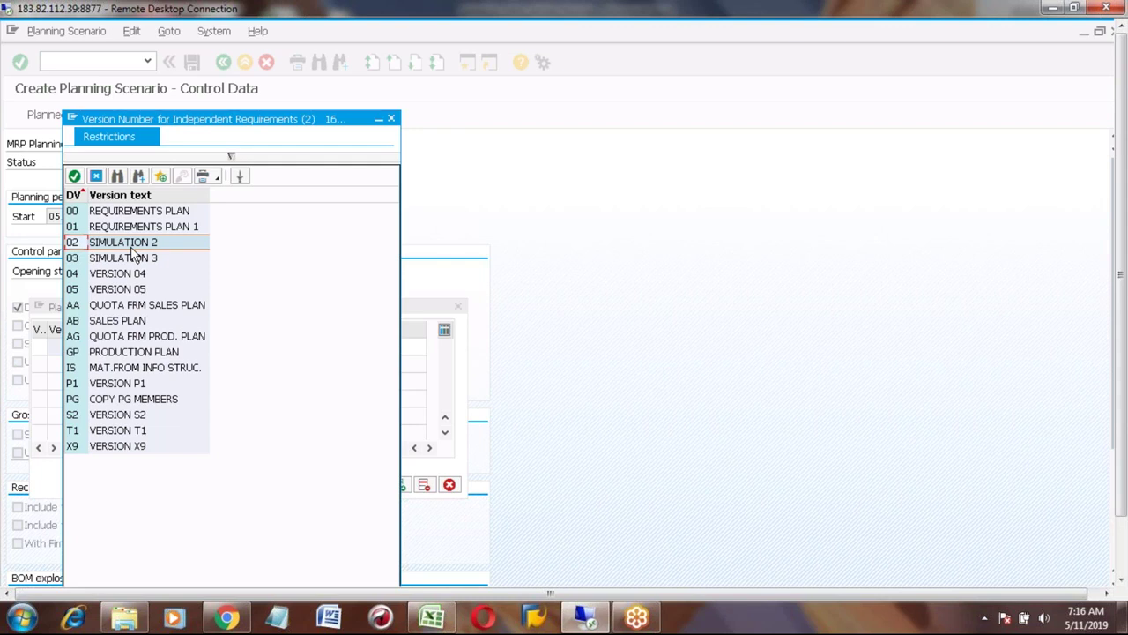
pyautogui.doubleClick(103, 246)
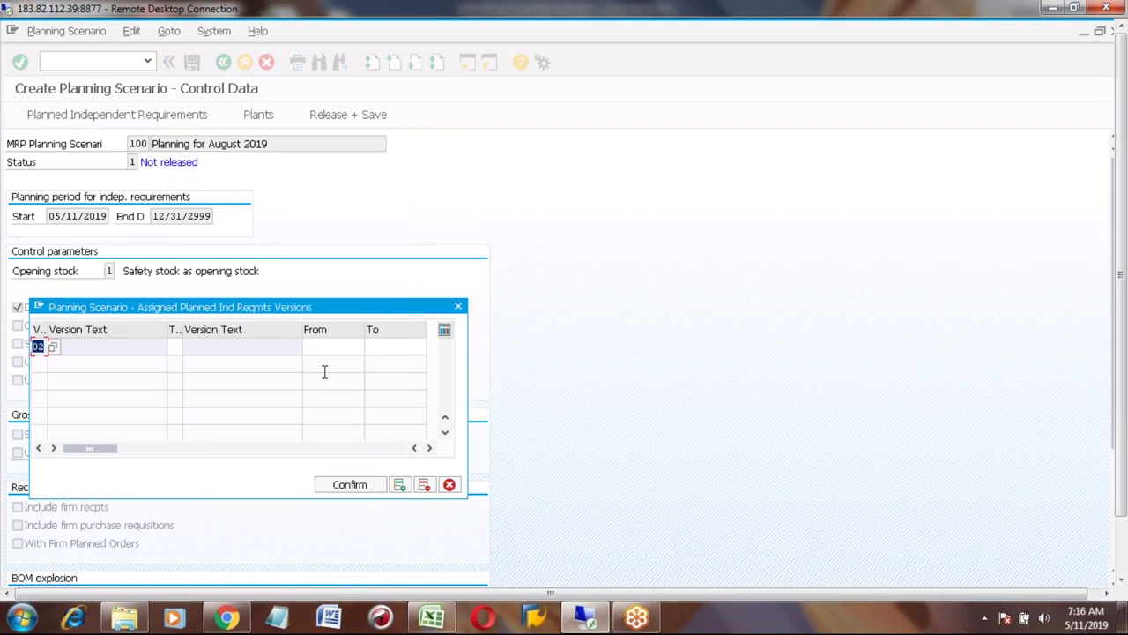
# Set the From date of the assigned version 02 to 08/01/2019 using the calendar
pyautogui.click(319, 345)
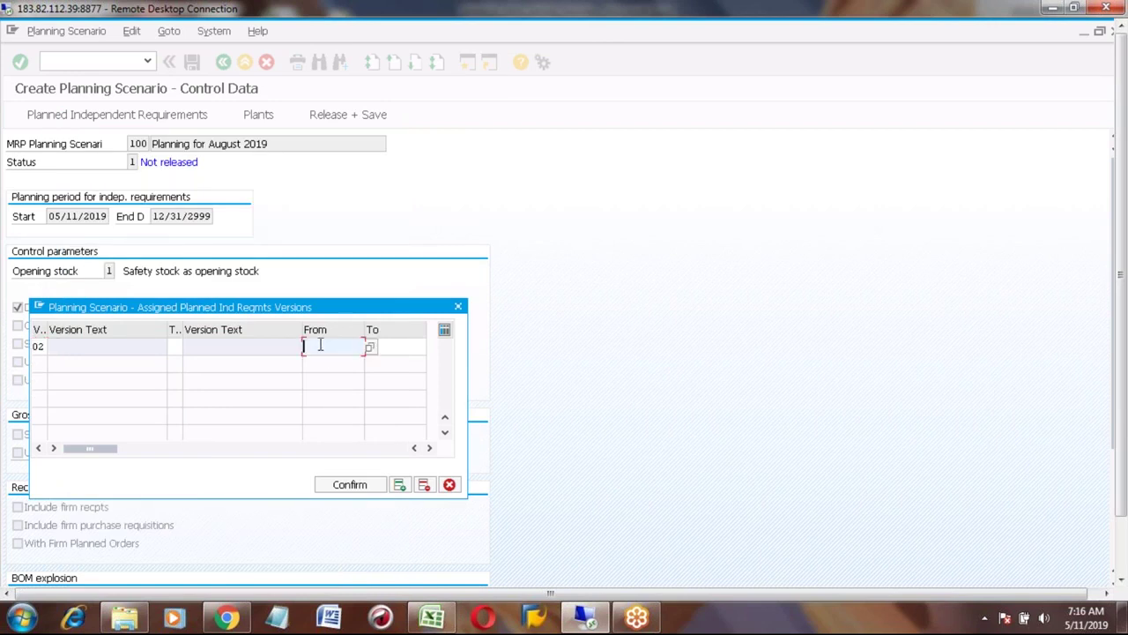
pyautogui.click(370, 348)
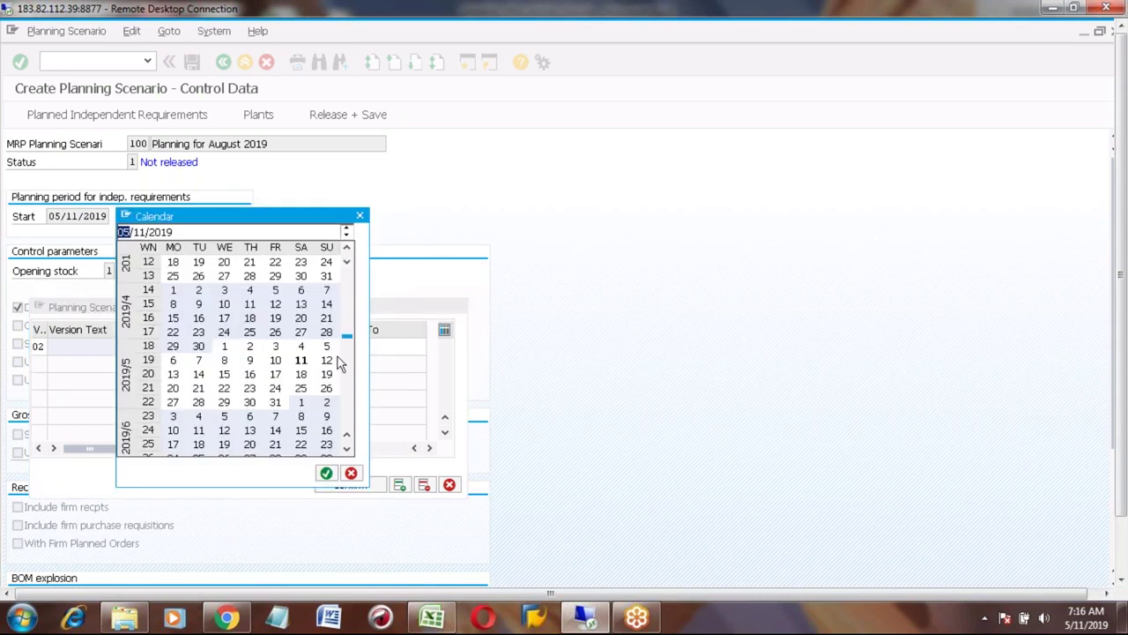
pyautogui.click(346, 451)
pyautogui.click(347, 451)
pyautogui.click(346, 451)
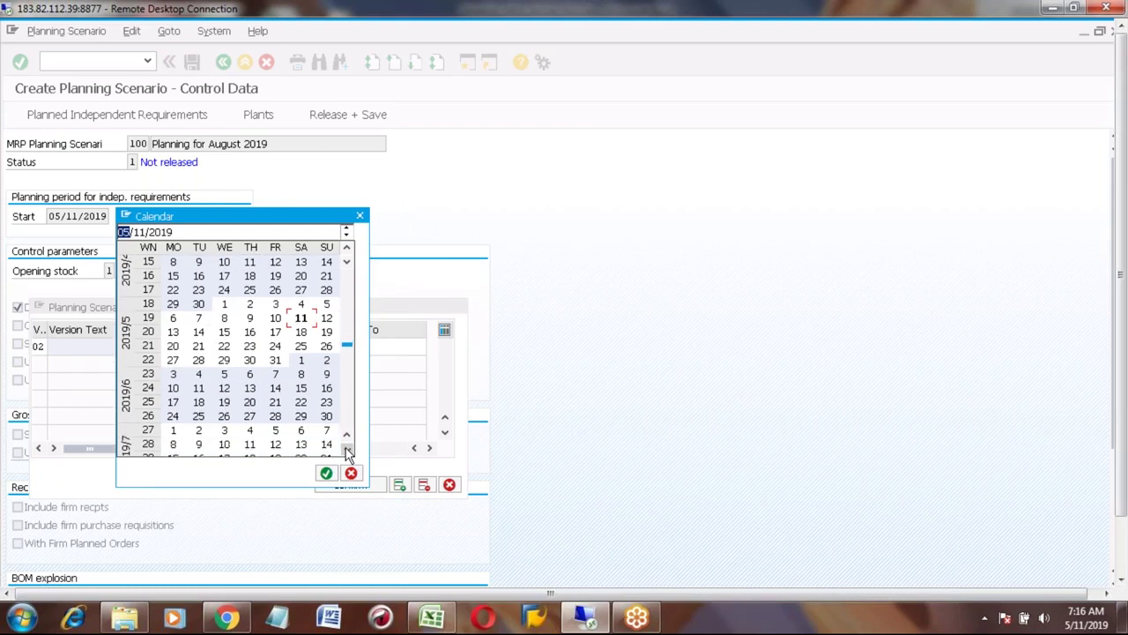
pyautogui.click(347, 450)
pyautogui.click(347, 450)
pyautogui.click(346, 450)
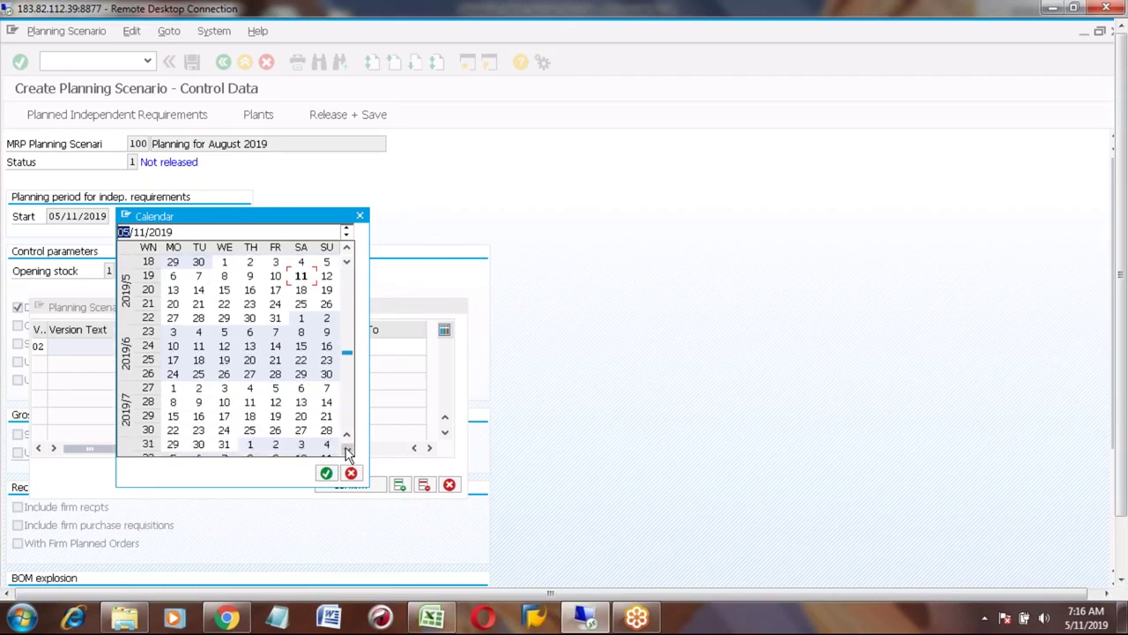
pyautogui.click(347, 450)
pyautogui.click(347, 450)
pyautogui.click(347, 450)
pyautogui.doubleClick(249, 404)
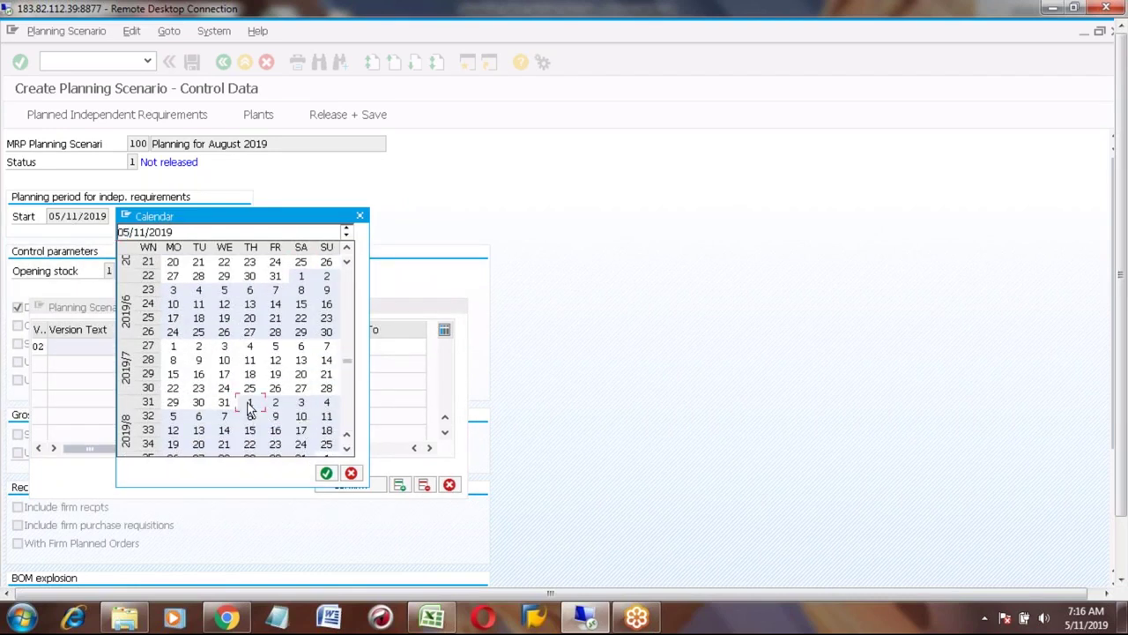
# Set the To date of the assigned version 02 to 08/31/2019 and validate the row
pyautogui.click(397, 348)
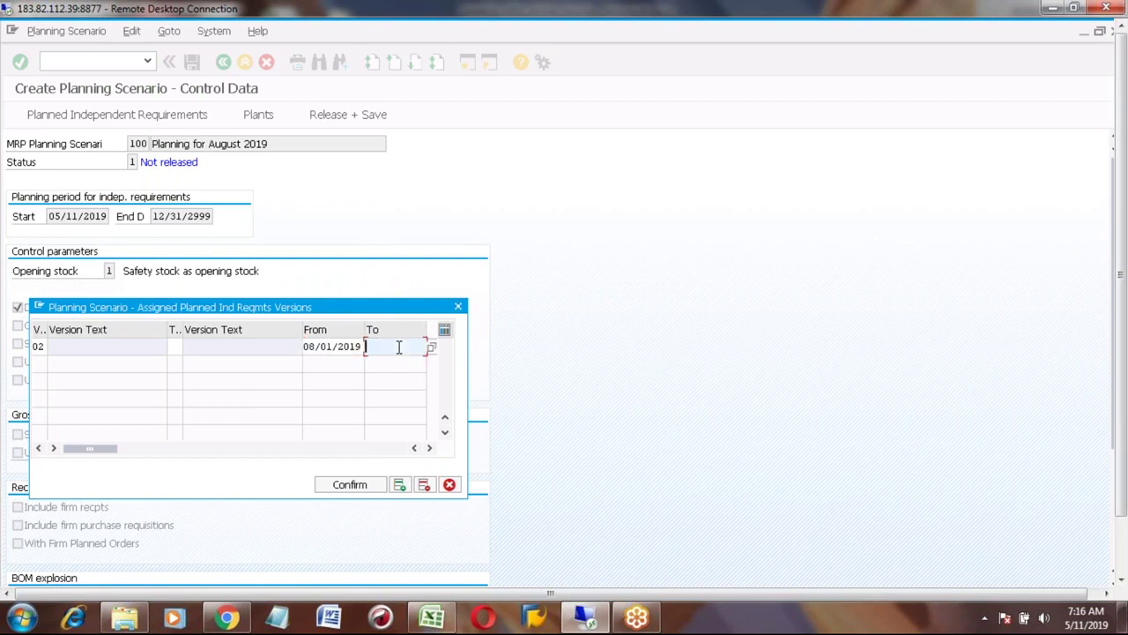
pyautogui.click(431, 350)
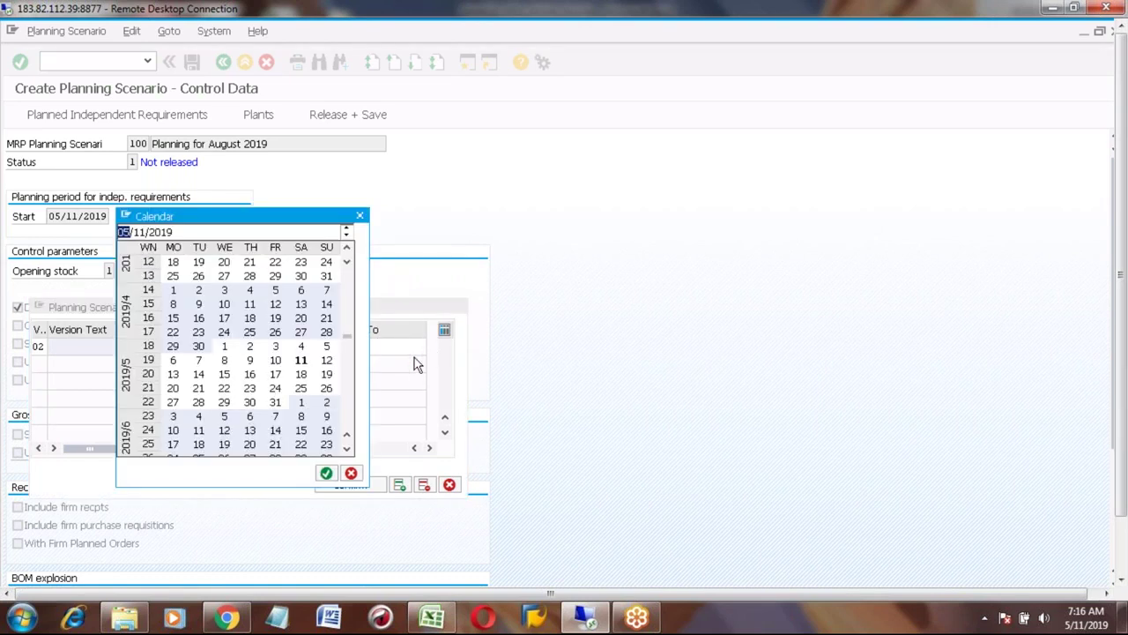
pyautogui.moveTo(348, 452); pyautogui.dragTo(347, 452)
pyautogui.doubleClick(300, 420)
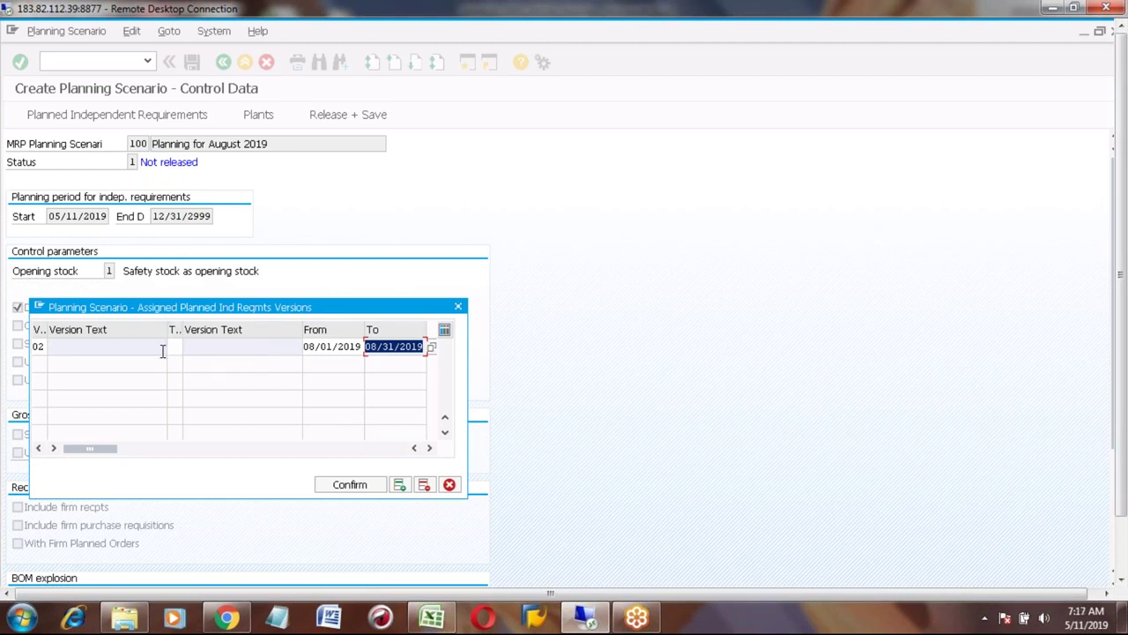
pyautogui.click(173, 347)
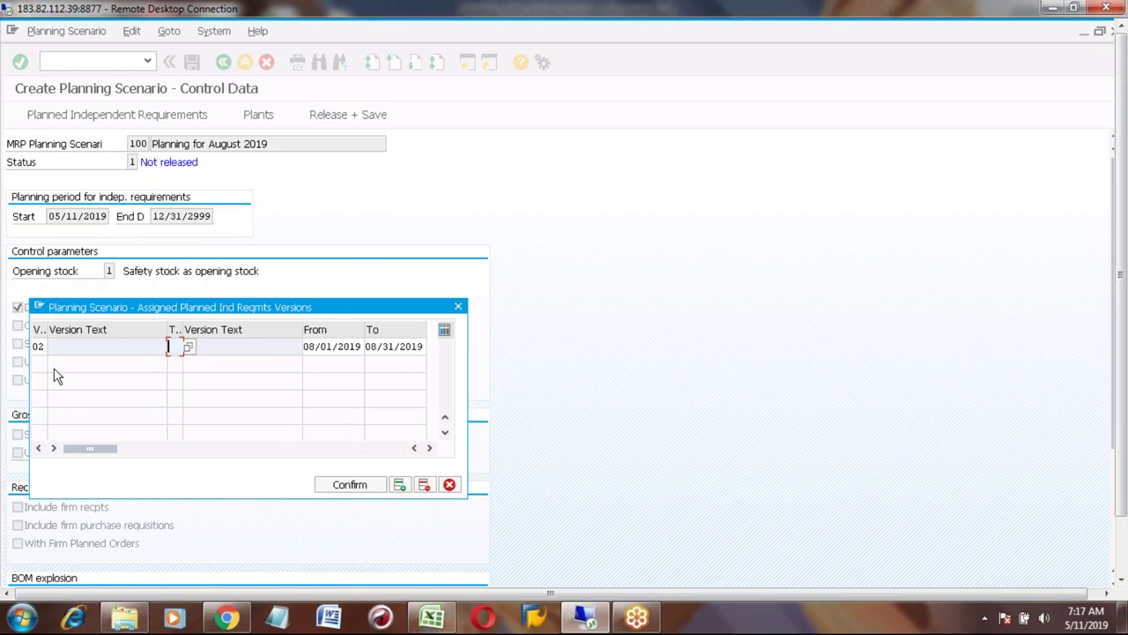
pyautogui.click(39, 344)
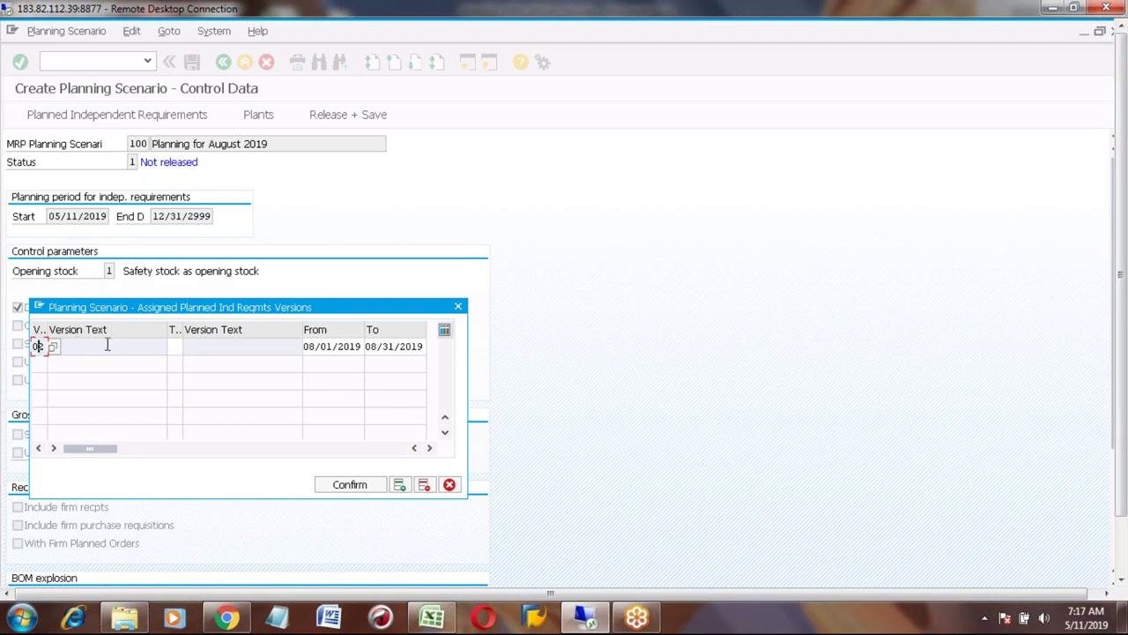
pyautogui.press('Return')
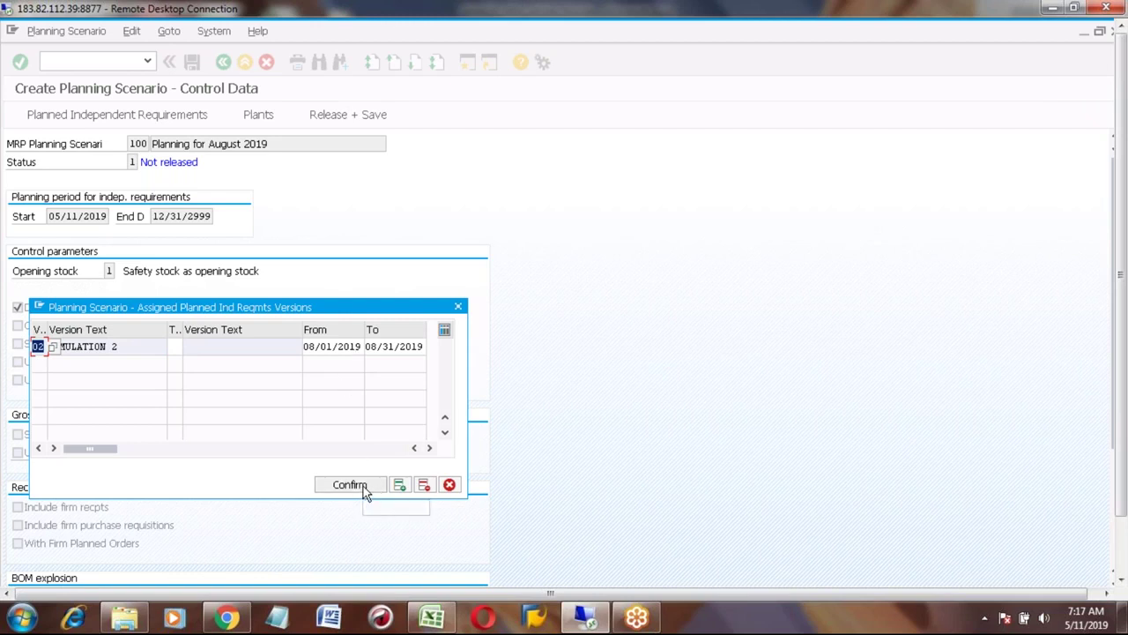
pyautogui.click(136, 348)
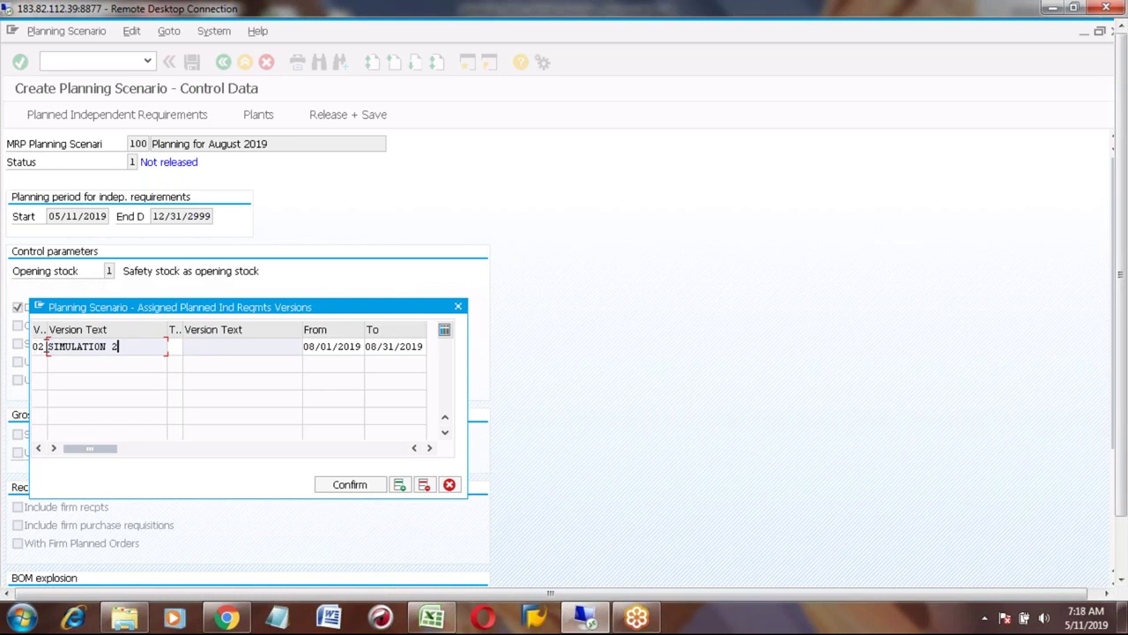
# Switch to the Excel notes and enter "Simulation verion" in C761 with 02 as text in E761
pyautogui.click(429, 617)
pyautogui.click(258, 508)
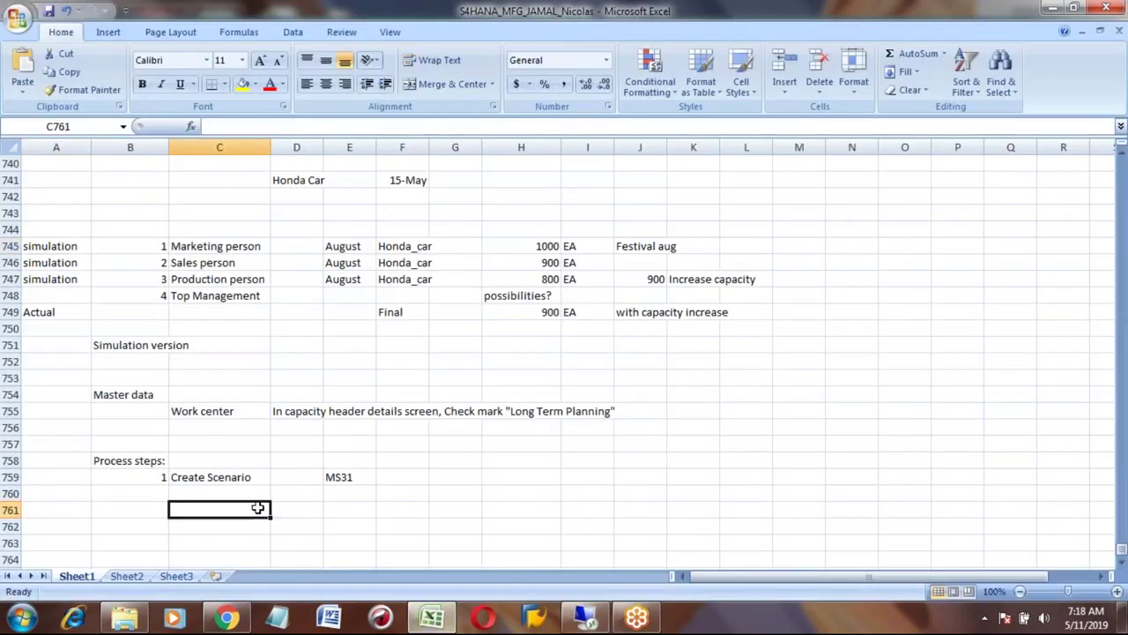
pyautogui.write('Simul')
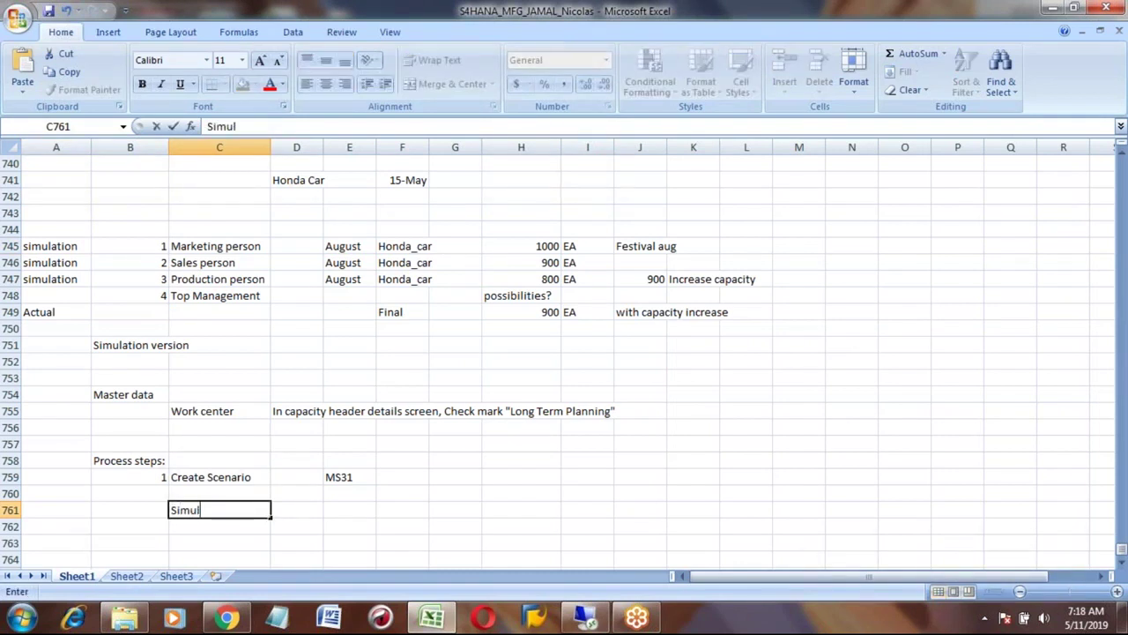
pyautogui.write('ation verion')
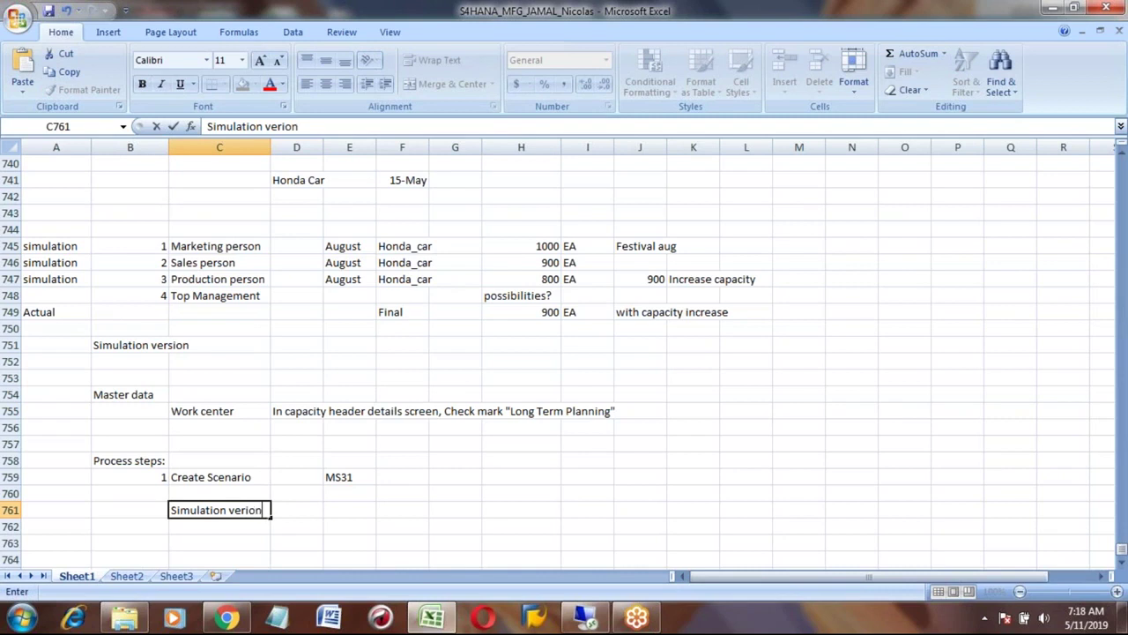
pyautogui.press('Tab')
pyautogui.press('Tab')
pyautogui.write("'02")
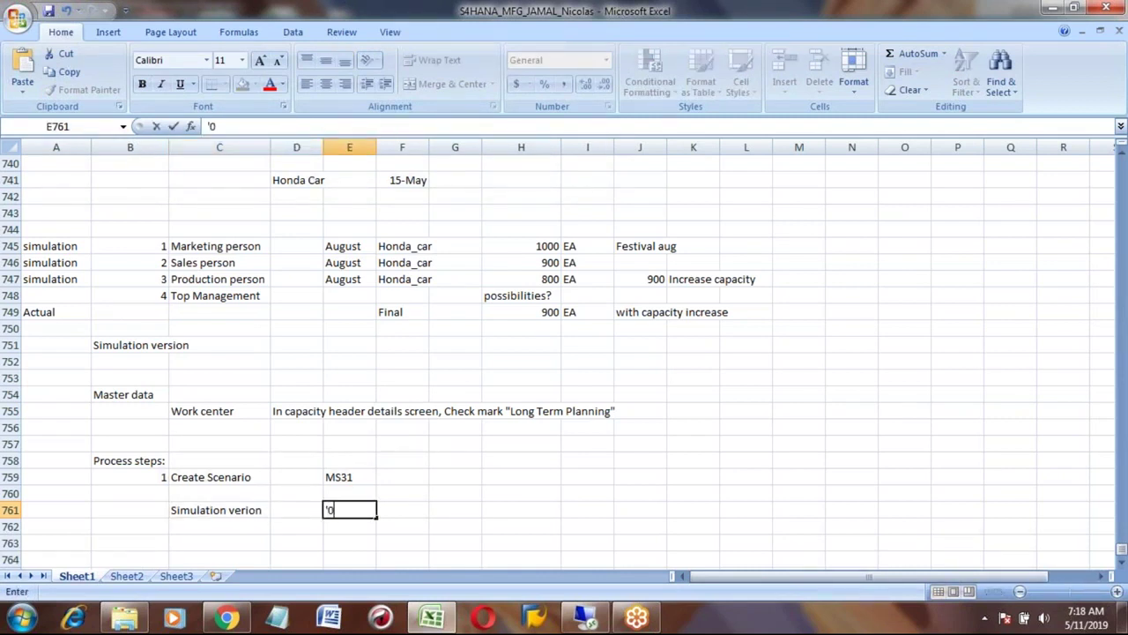
pyautogui.press('Return')
# Enter "Planning Scenario" in C760 and its number 100 in E760 of the Excel notes
pyautogui.press('Up')
pyautogui.press('Up')
pyautogui.press('Left')
pyautogui.press('Left')
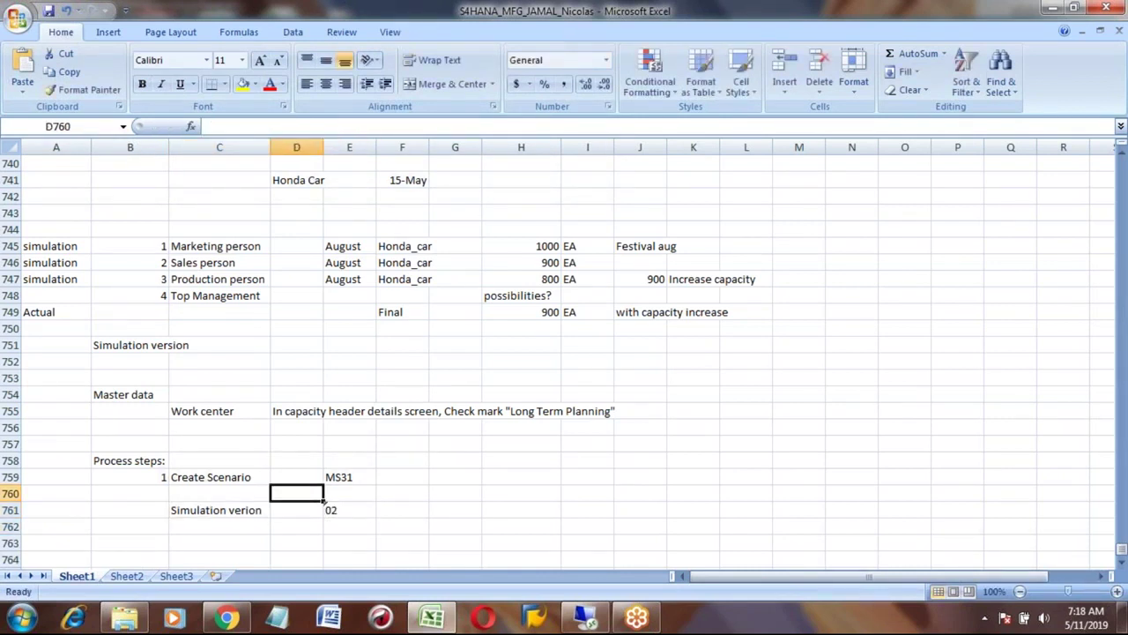
pyautogui.write('Plan')
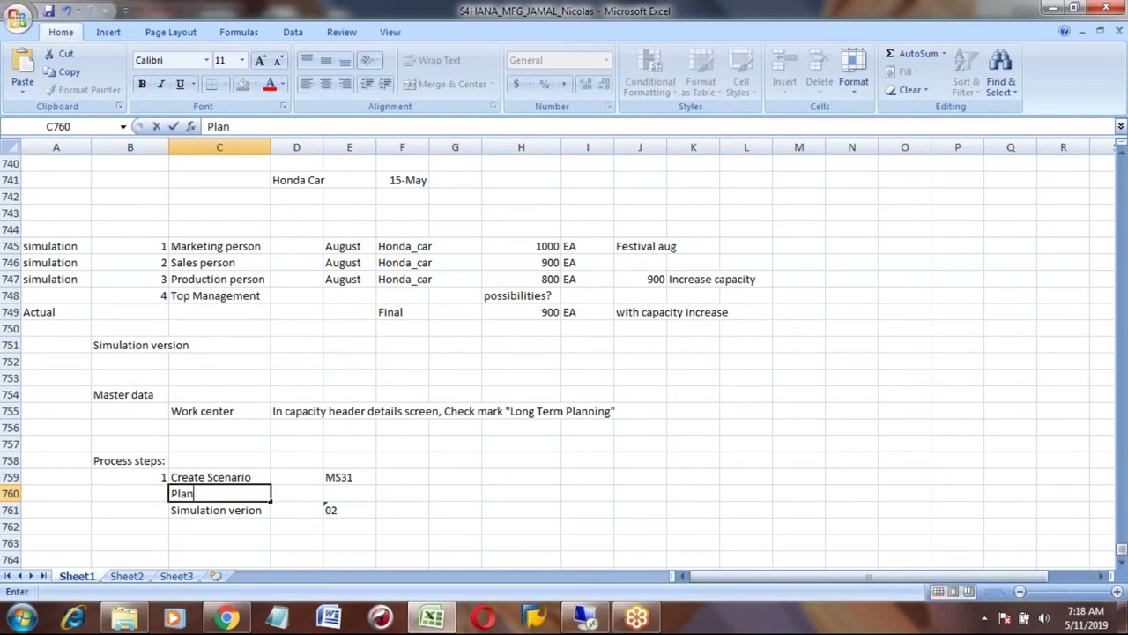
pyautogui.write('ning Scenario')
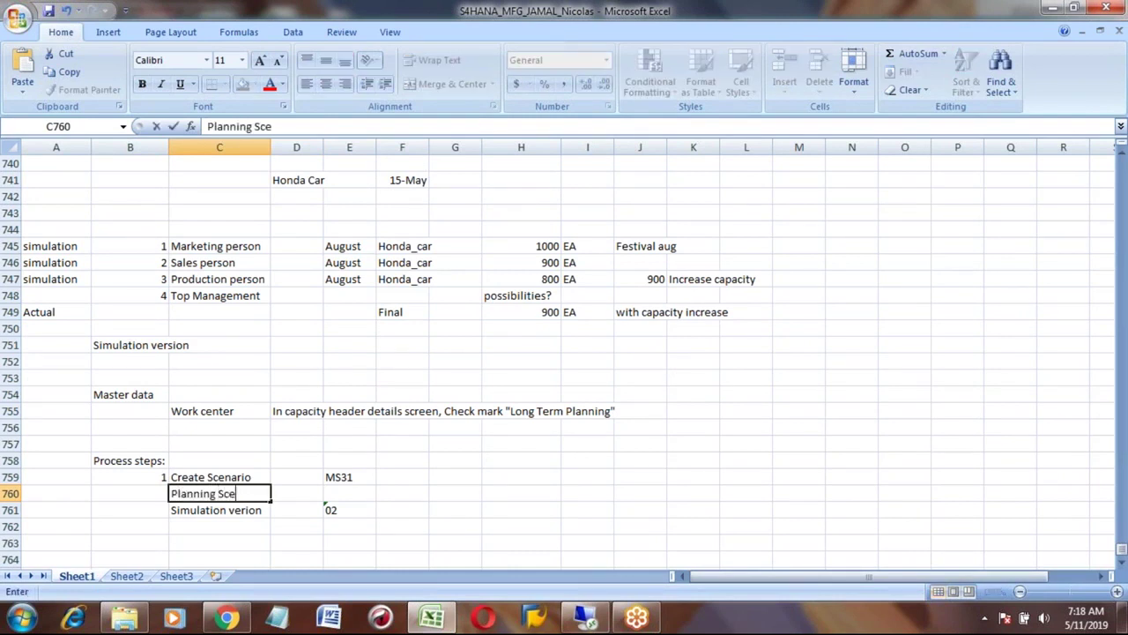
pyautogui.press('Right')
pyautogui.press('Right')
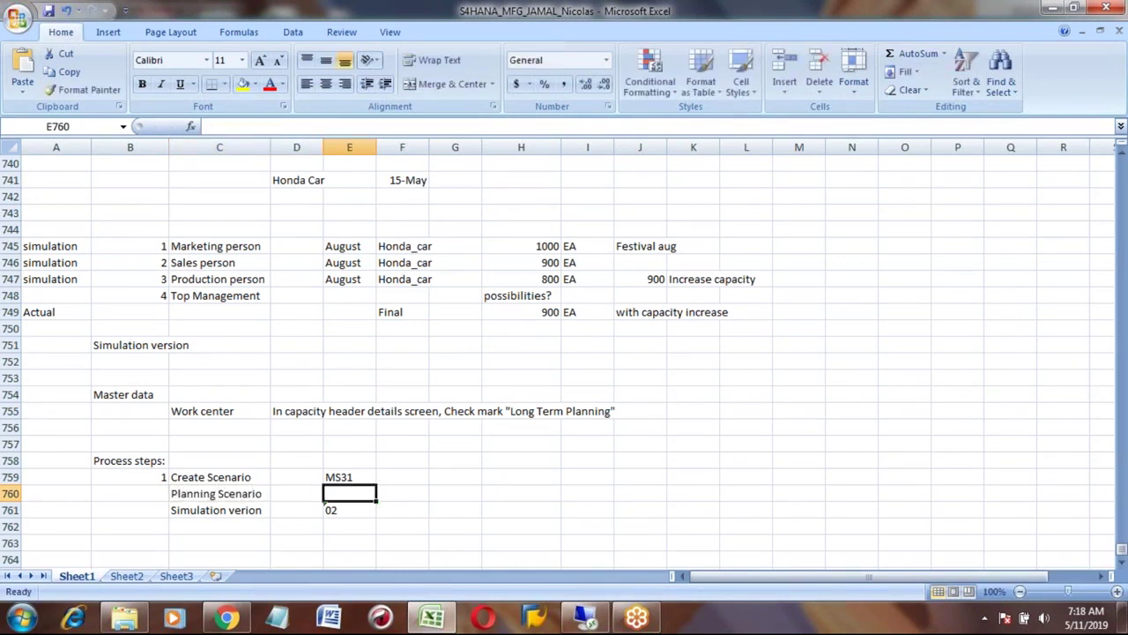
pyautogui.write('100')
pyautogui.press('Return')
pyautogui.click(324, 498)
# Switch to the SAP session, confirm the version assignment, and assign plants 7777 and 3001 to planning scenario 100
pyautogui.hotkey('alt', 'Tab')
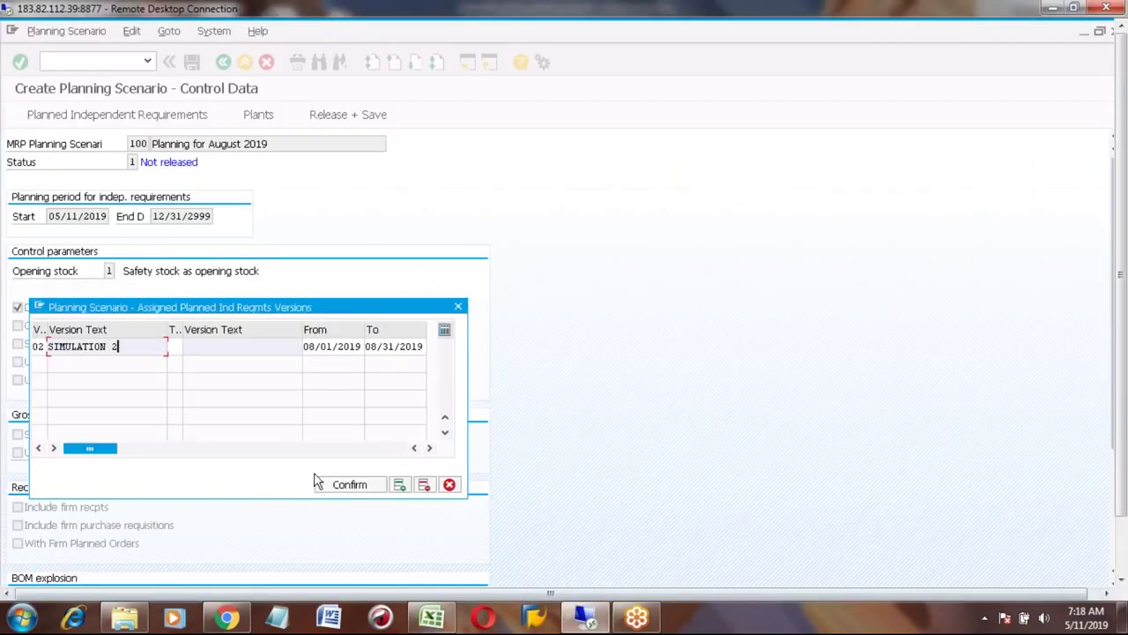
pyautogui.click(352, 487)
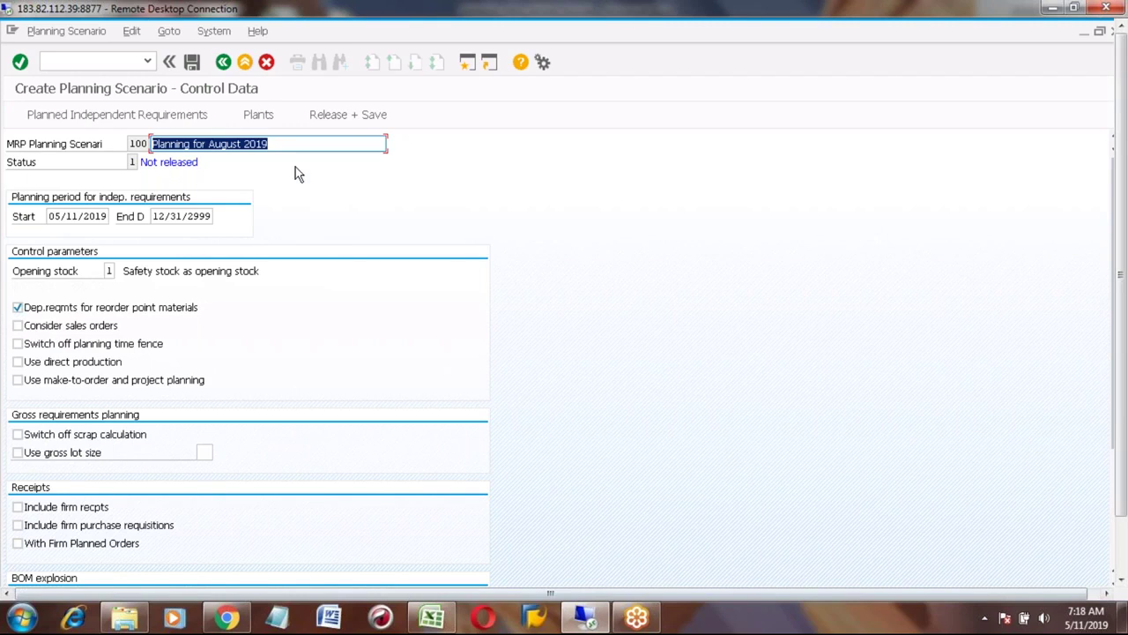
pyautogui.click(258, 115)
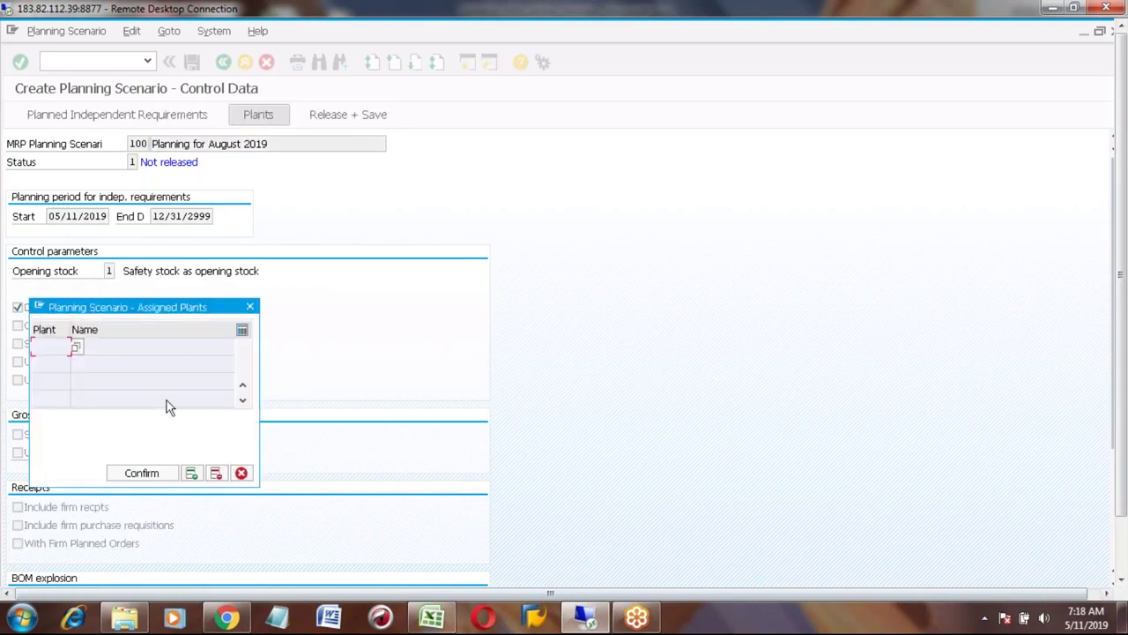
pyautogui.click(190, 474)
pyautogui.click(50, 346)
pyautogui.write('7777')
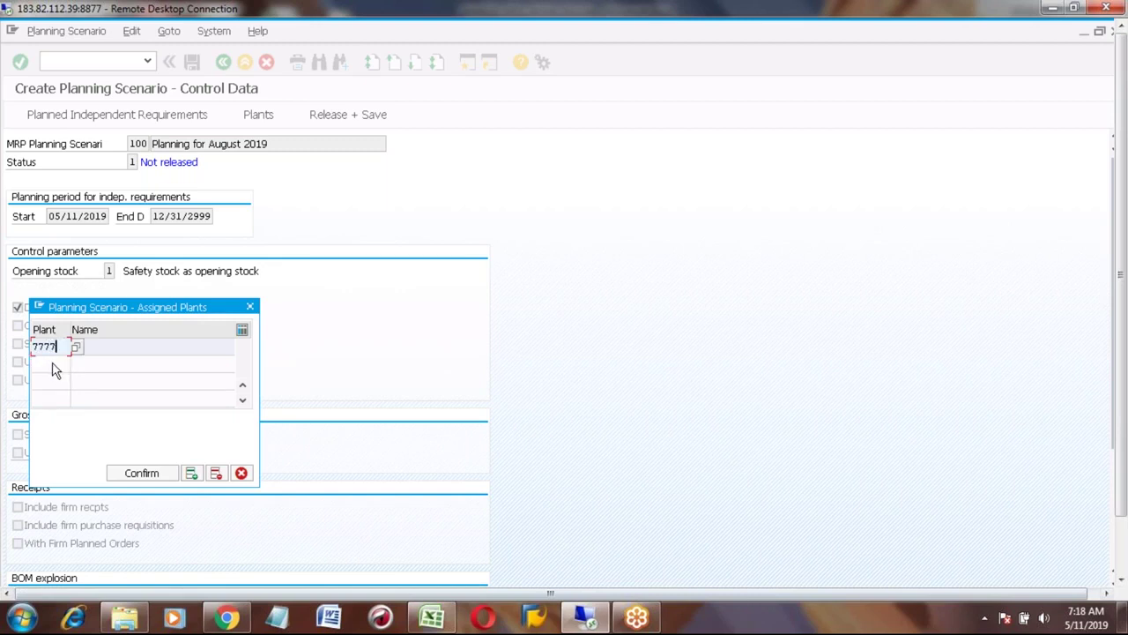
pyautogui.click(193, 472)
pyautogui.click(51, 357)
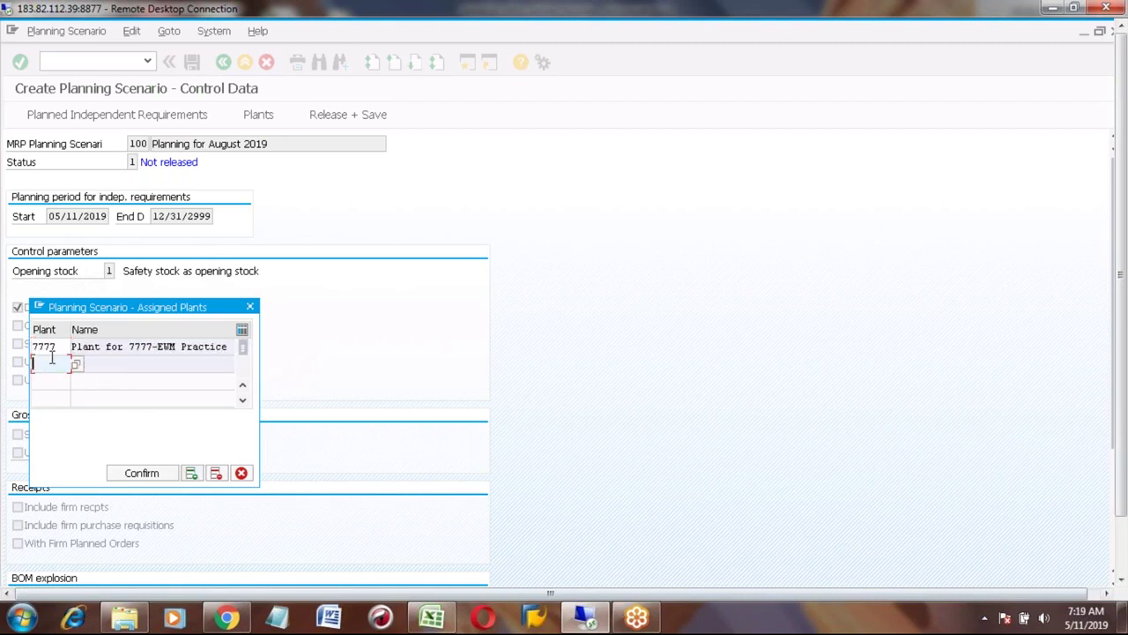
pyautogui.write('3001')
pyautogui.click(143, 473)
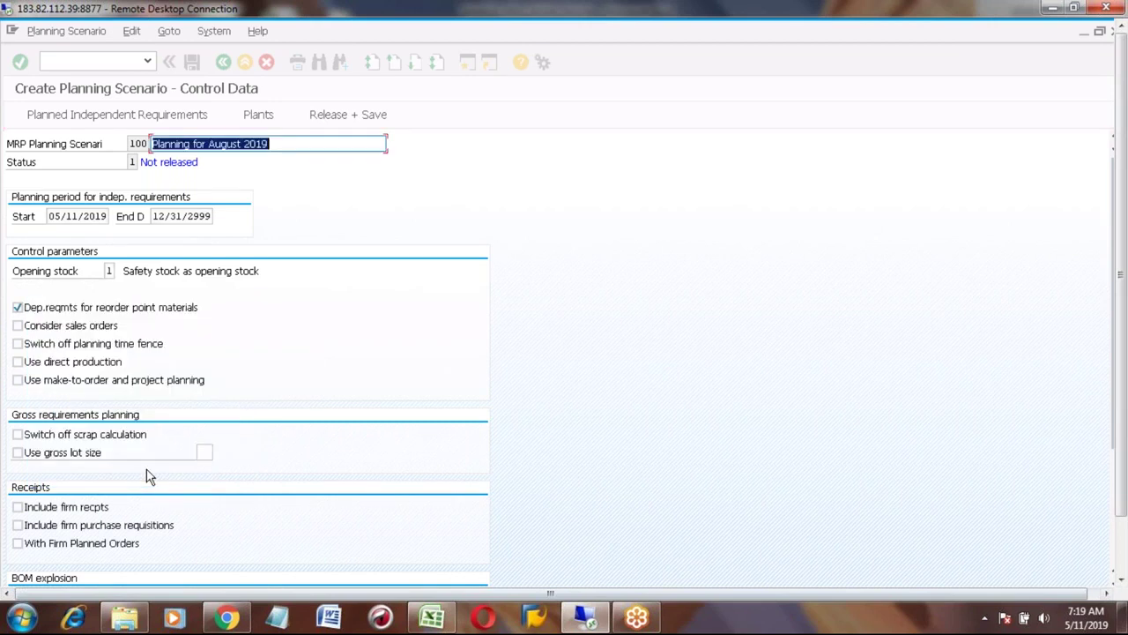
pyautogui.click(258, 115)
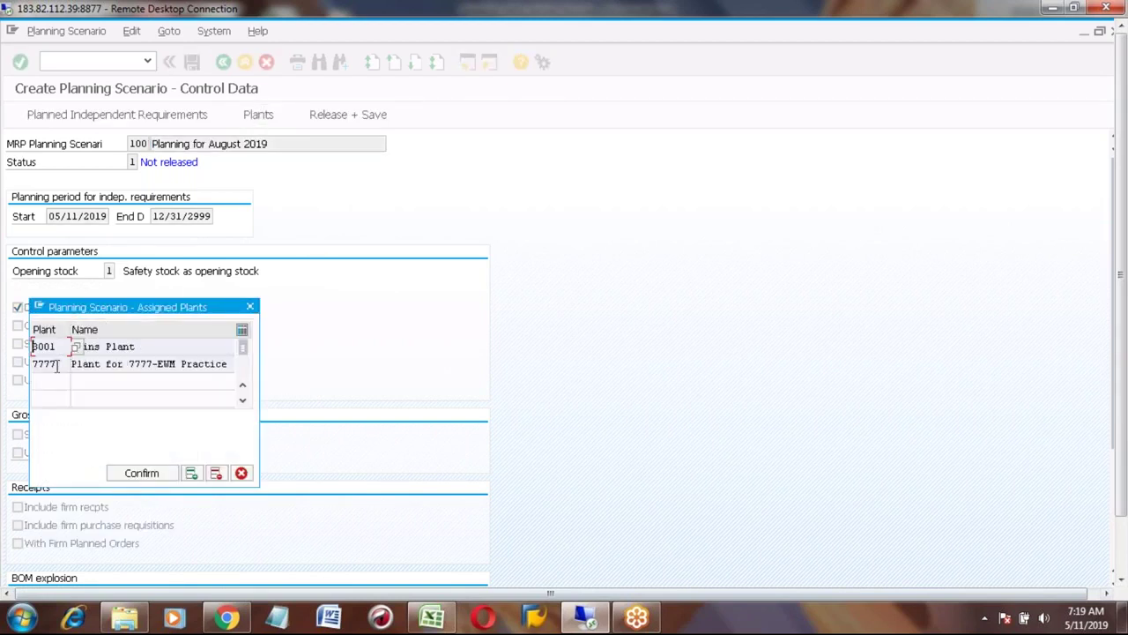
pyautogui.click(241, 473)
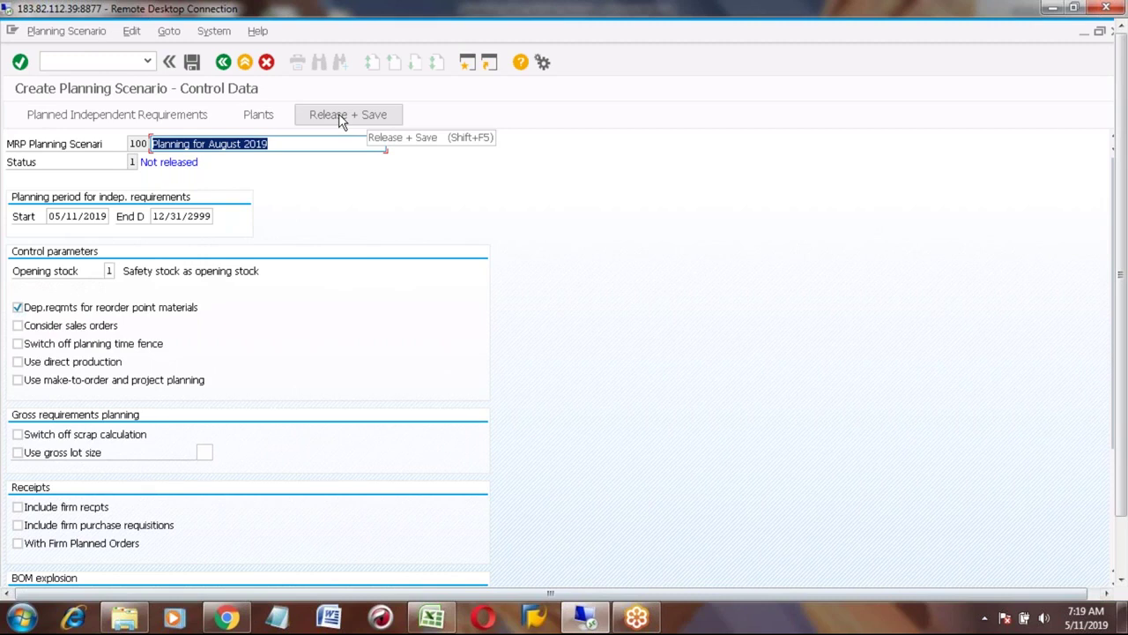
# Release and save planning scenario 100, creating the planning file entries immediately, and return to the SAP menu
pyautogui.click(133, 162)
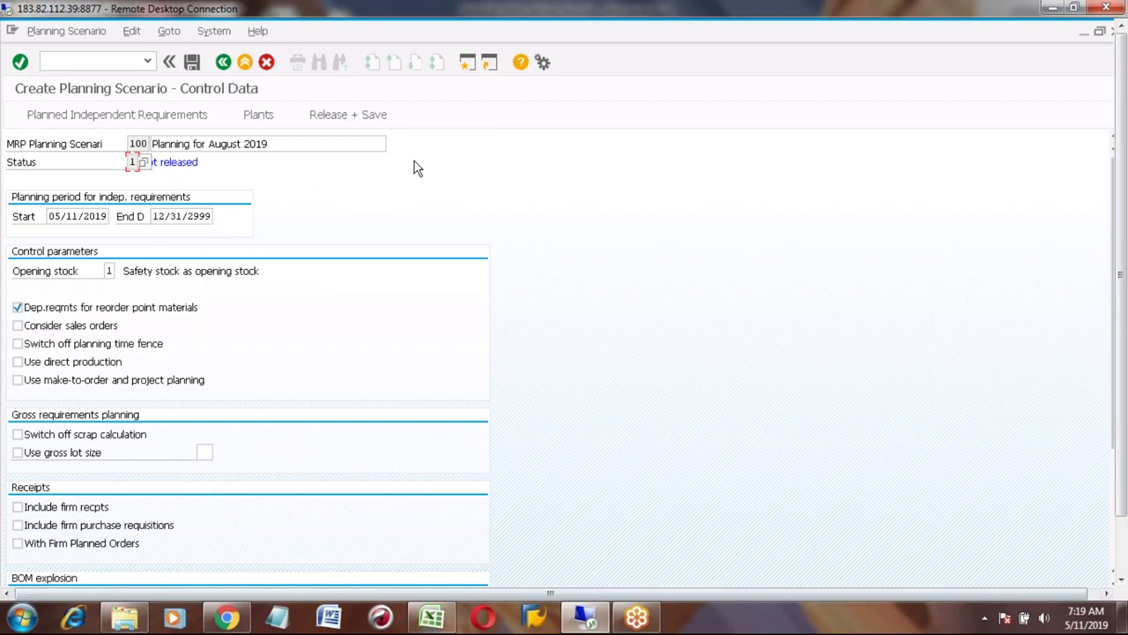
pyautogui.click(344, 115)
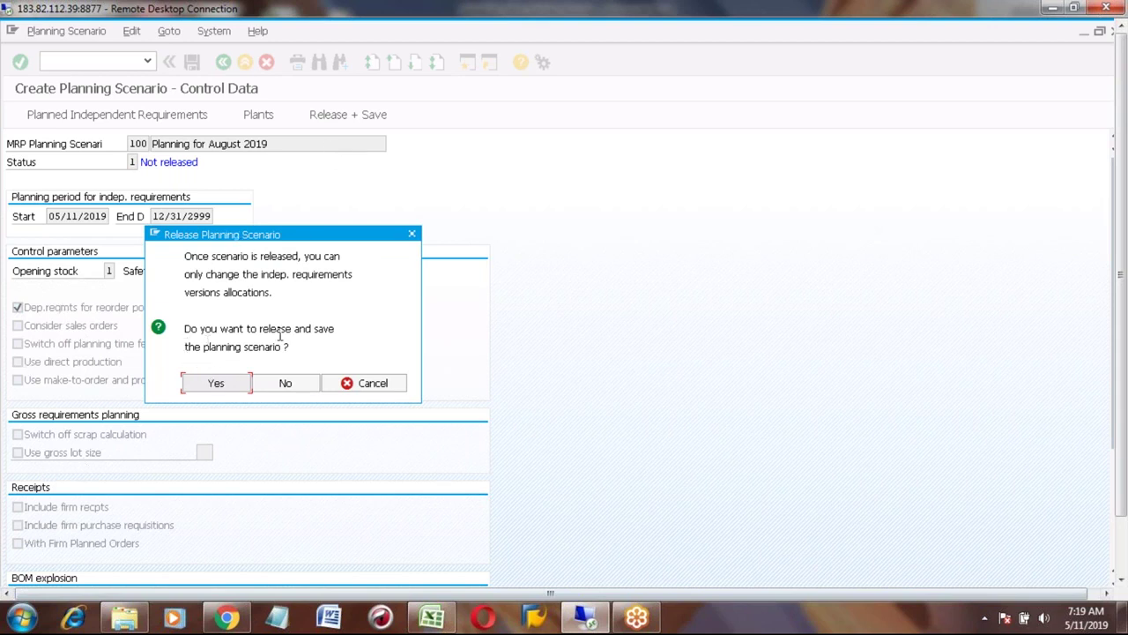
pyautogui.click(216, 383)
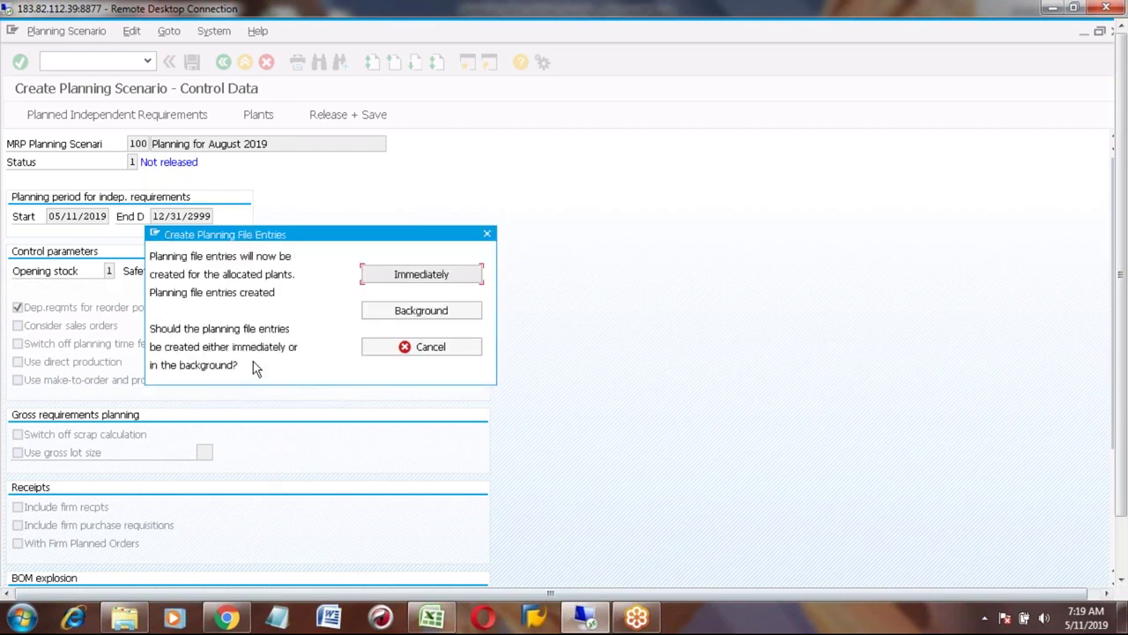
pyautogui.click(391, 275)
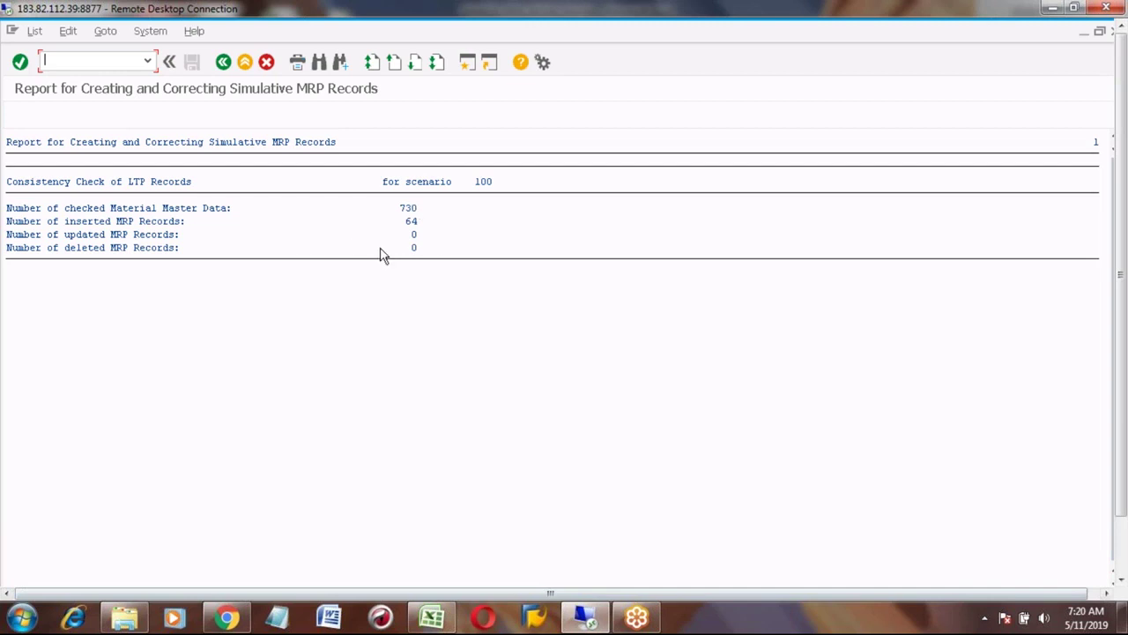
pyautogui.click(224, 63)
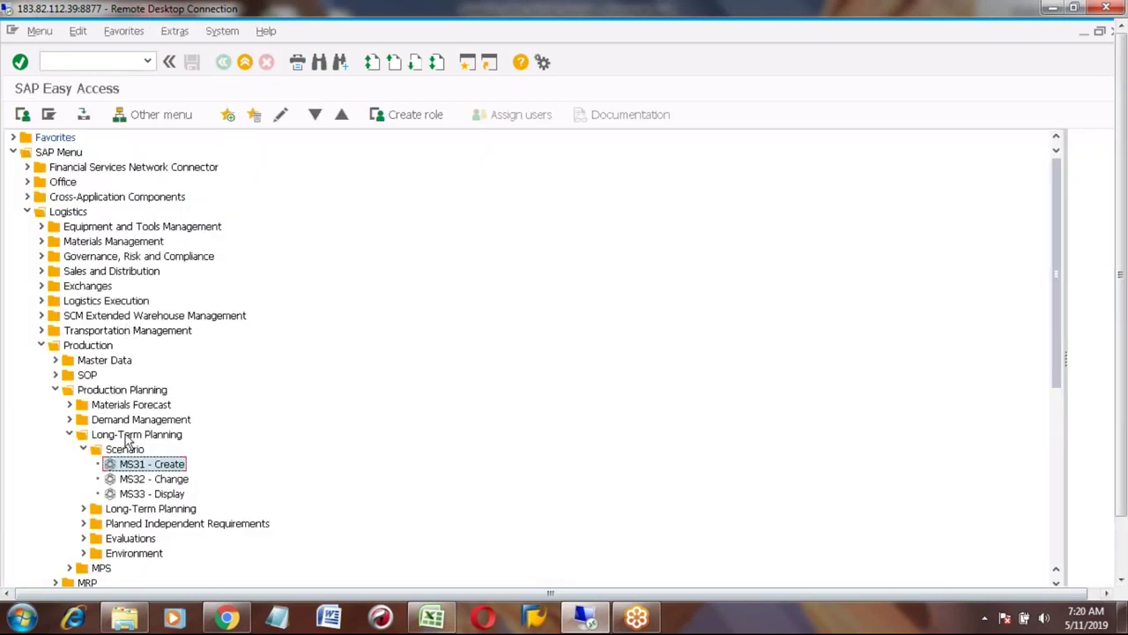
# Display planning scenario 100 with MS33, check its release status, and return to the SAP menu
pyautogui.click(148, 496)
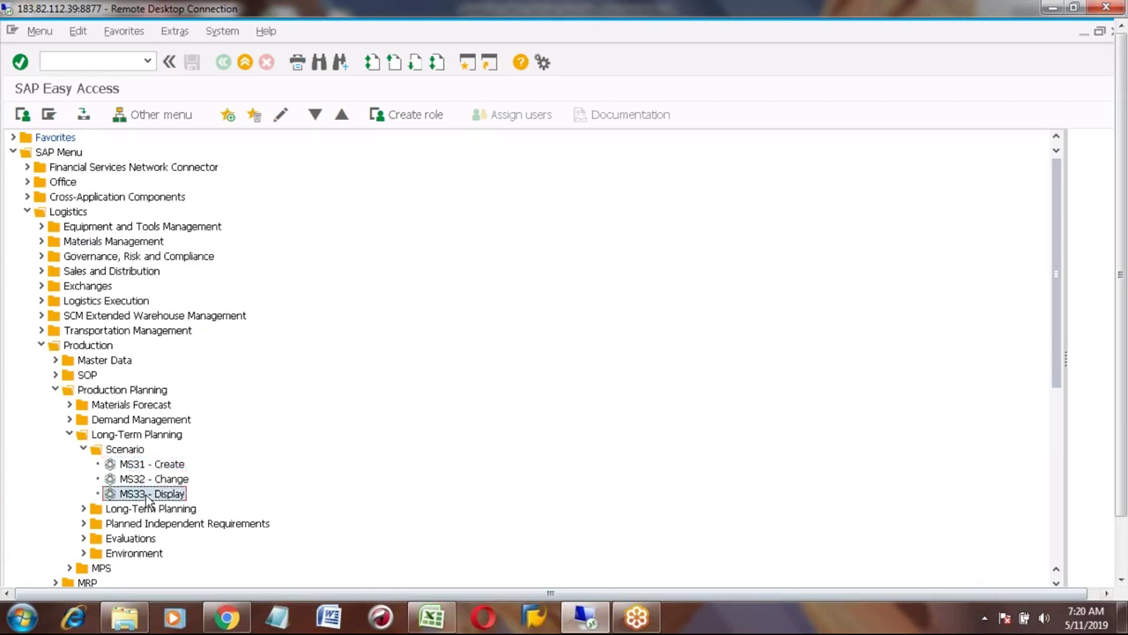
pyautogui.doubleClick(148, 496)
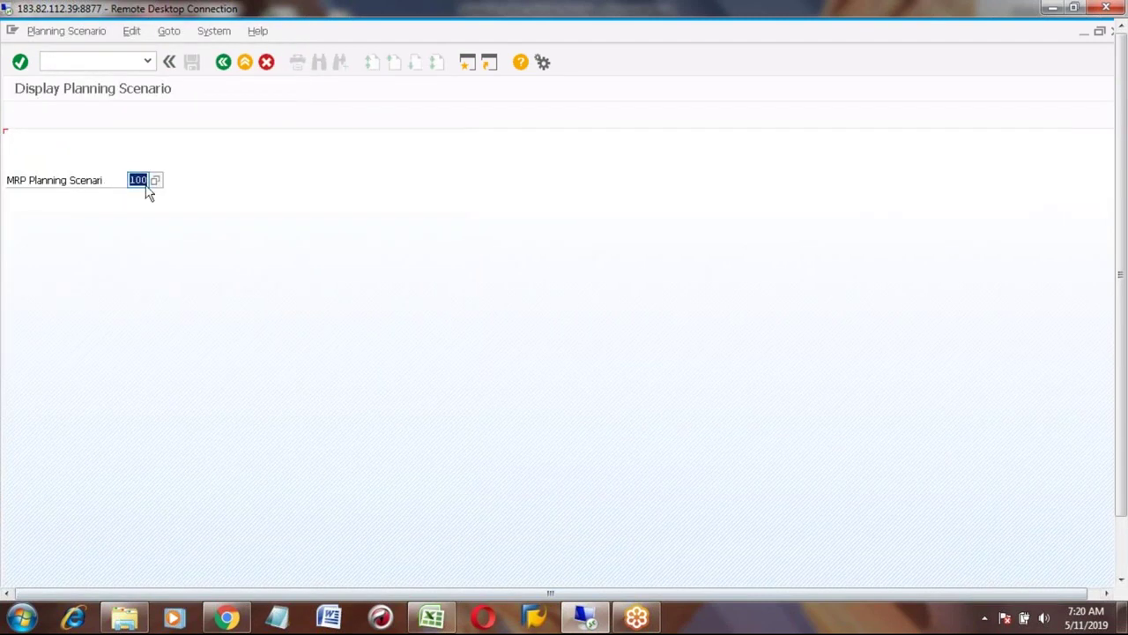
pyautogui.press('Return')
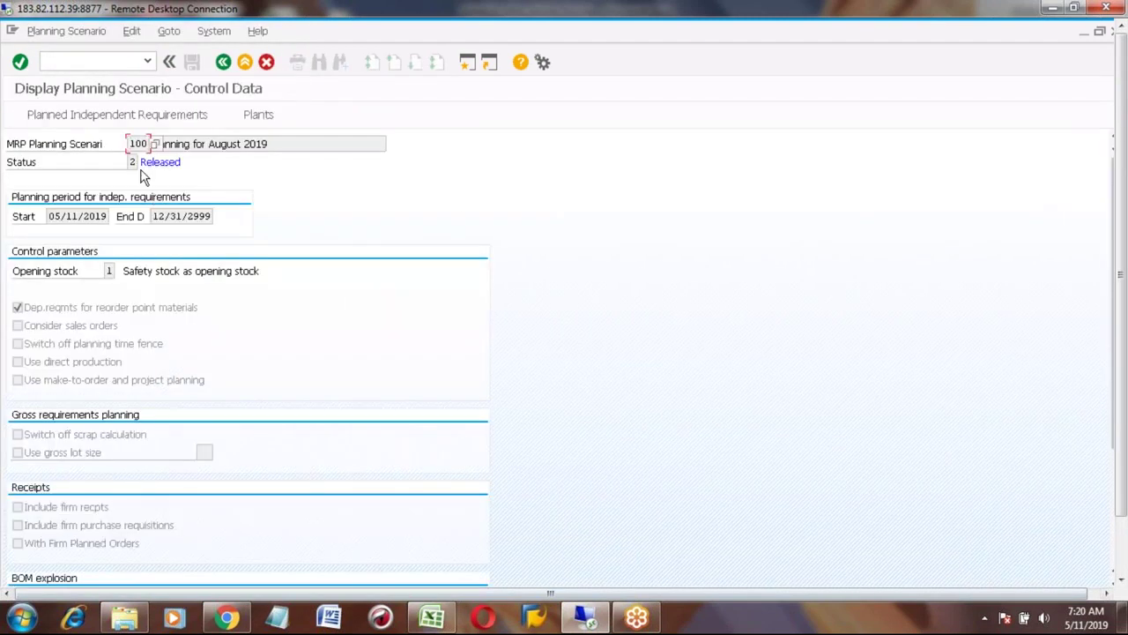
pyautogui.click(149, 163)
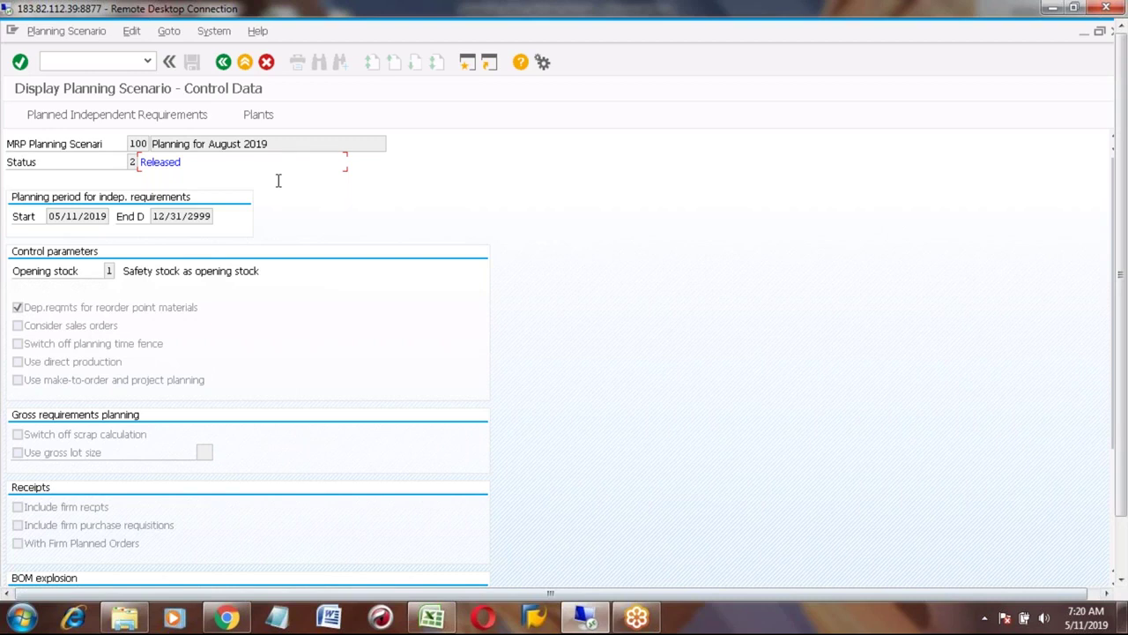
pyautogui.click(222, 63)
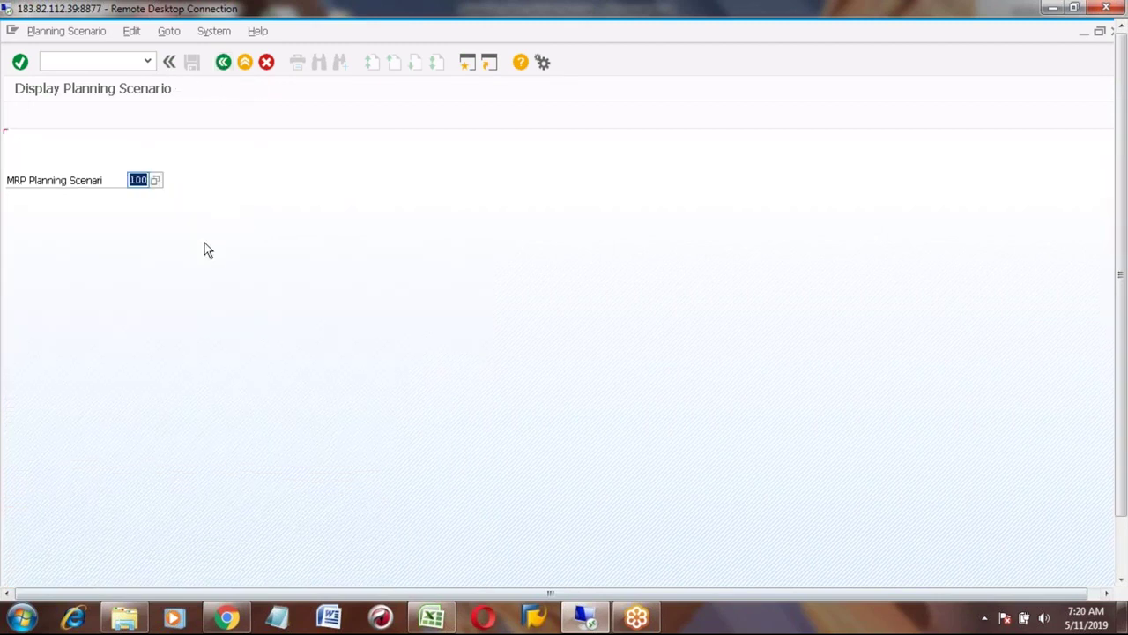
pyautogui.press('Return')
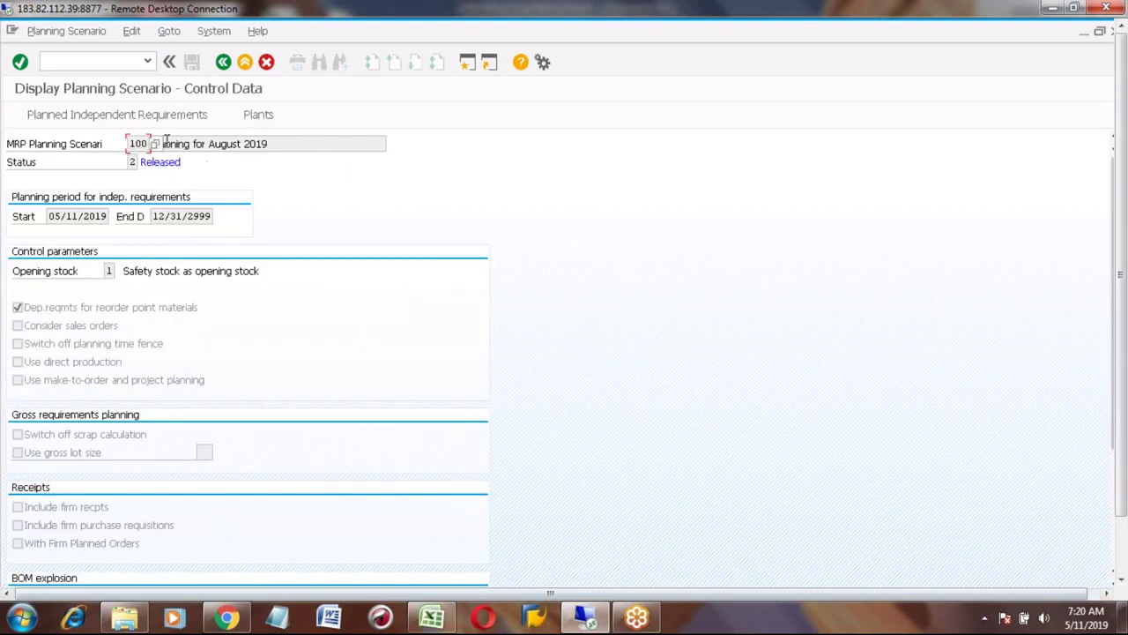
pyautogui.click(224, 63)
pyautogui.click(224, 62)
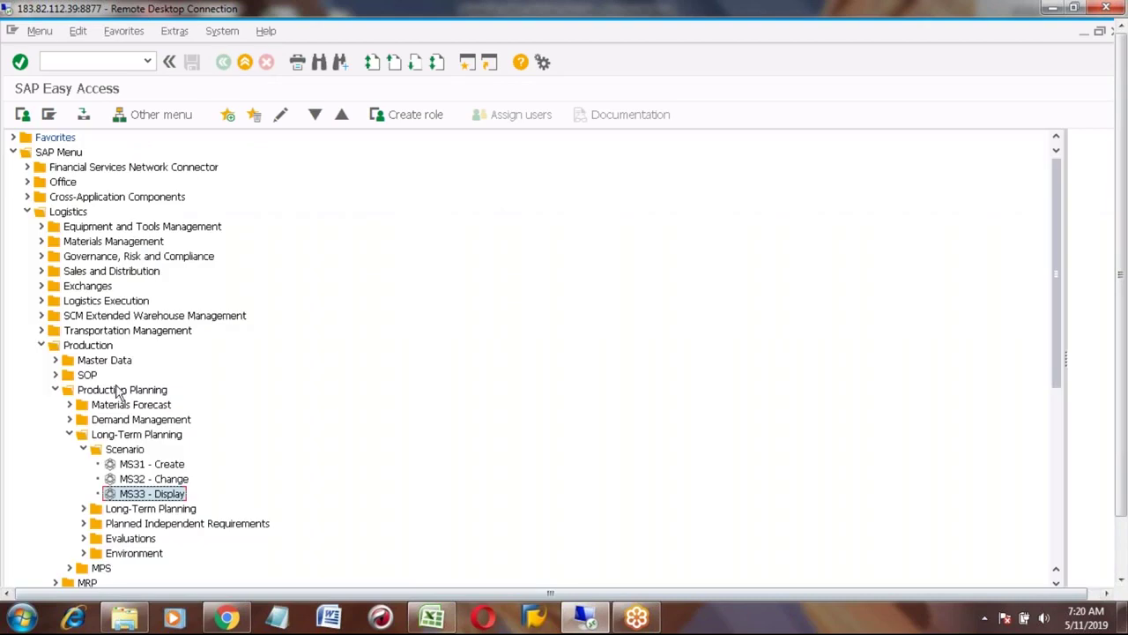
# Open scenario 100 for changing with MS32 and extend assigned version 02's To date to 10/31/2019 using the calendar
pyautogui.doubleClick(143, 480)
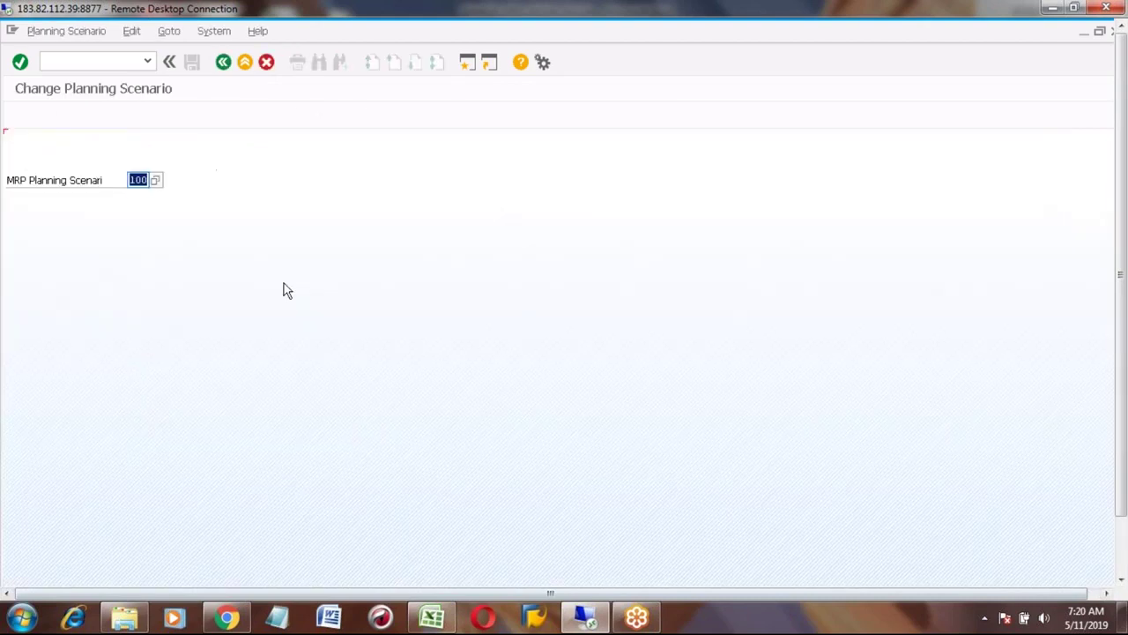
pyautogui.press('Return')
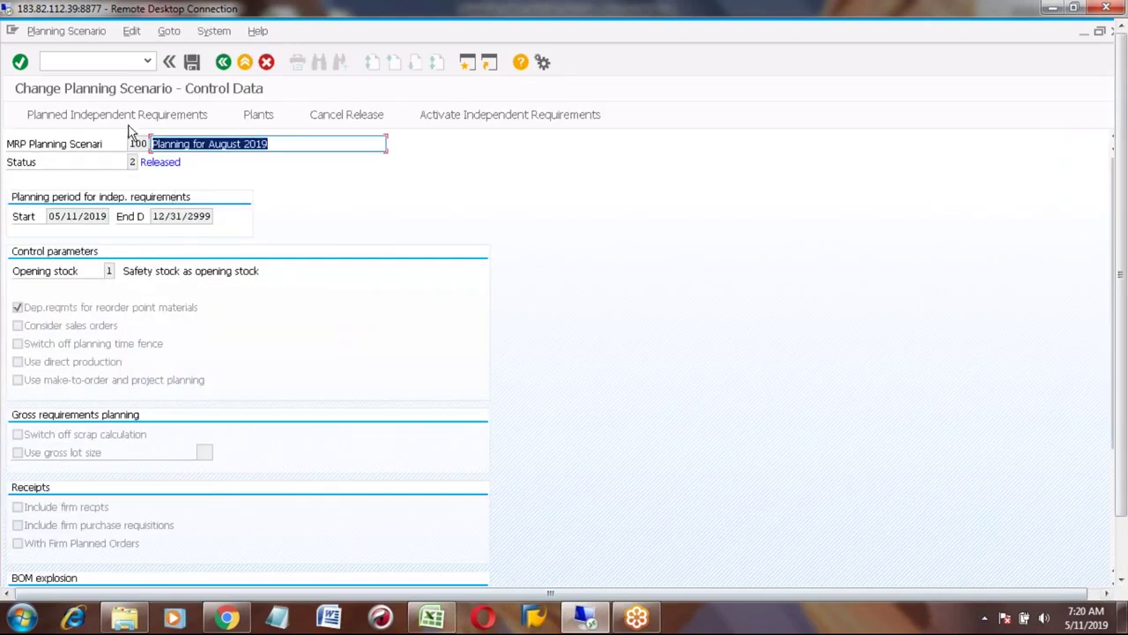
pyautogui.click(117, 115)
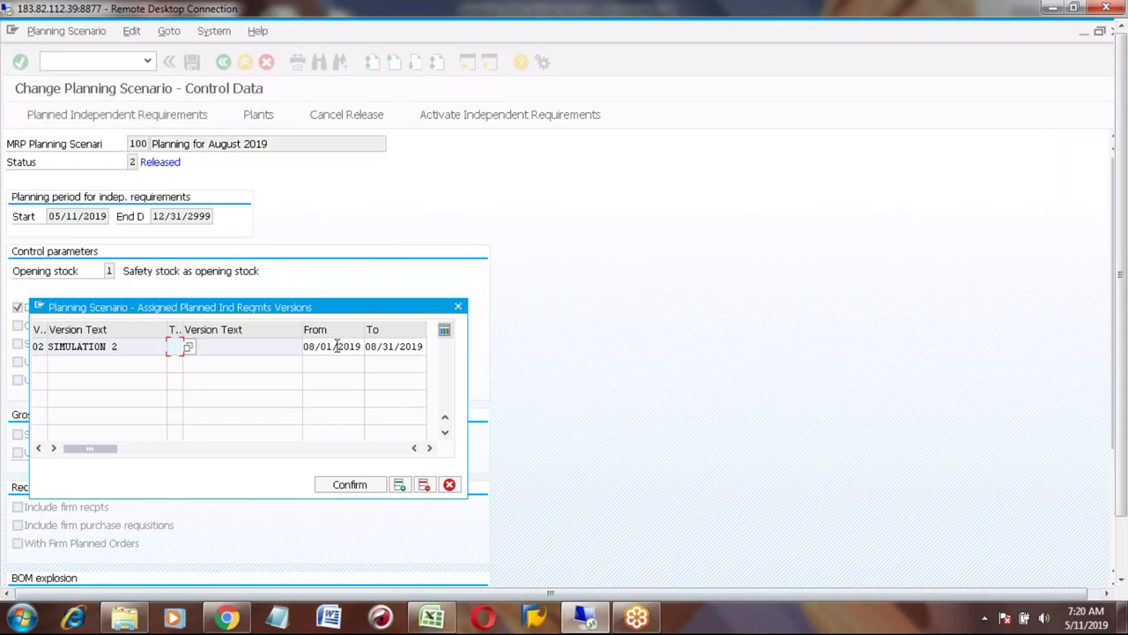
pyautogui.click(395, 346)
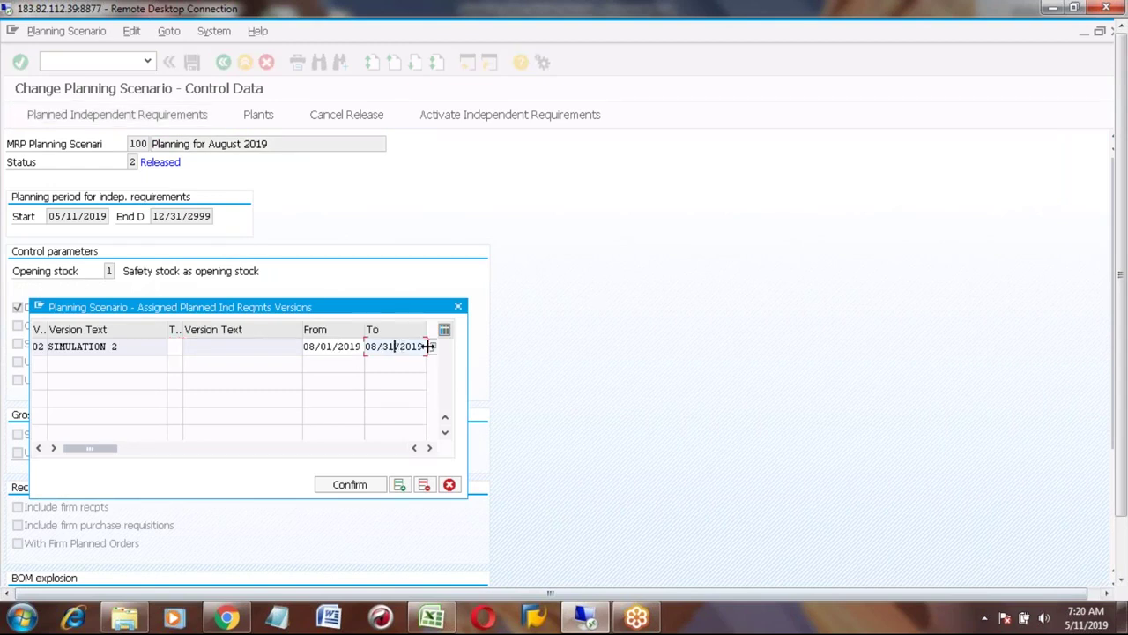
pyautogui.click(433, 349)
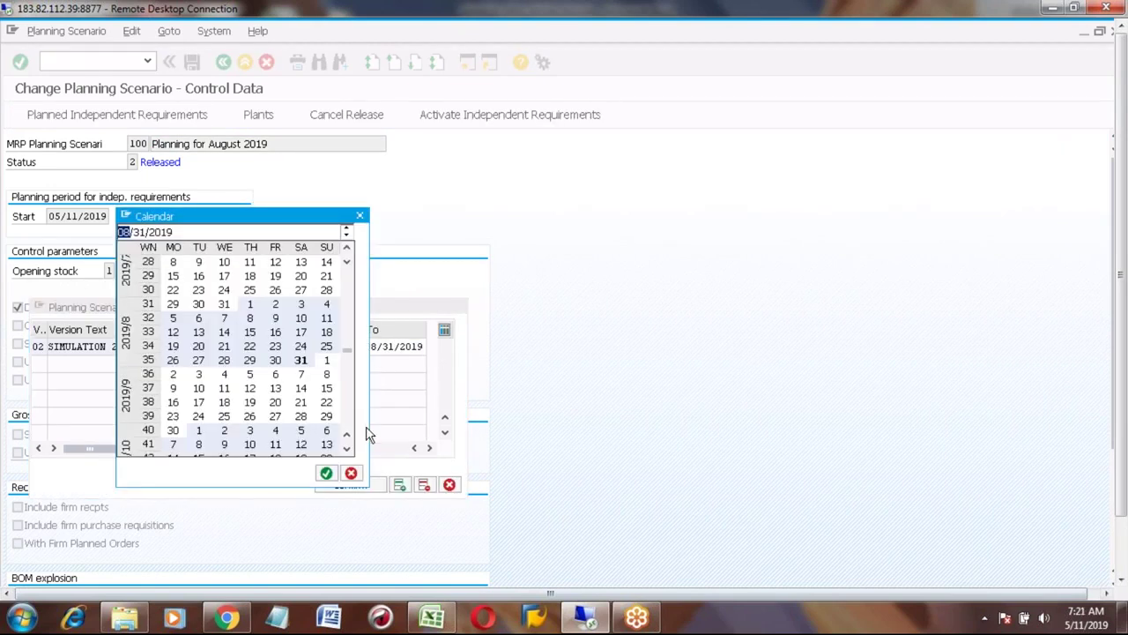
pyautogui.scroll(-8, 348, 451)
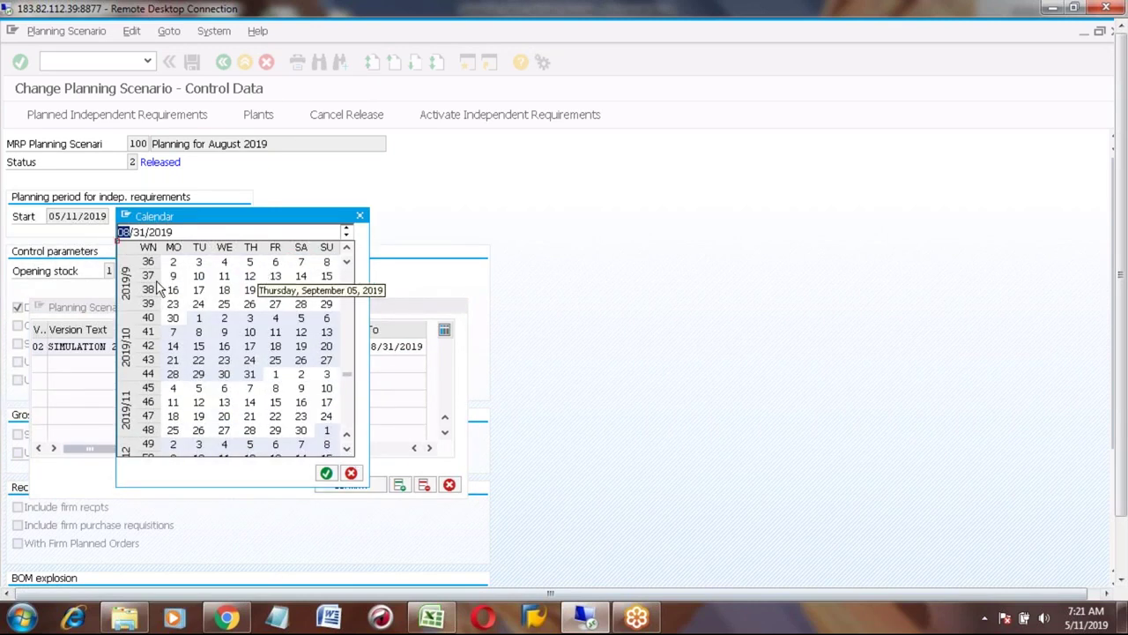
pyautogui.doubleClick(249, 374)
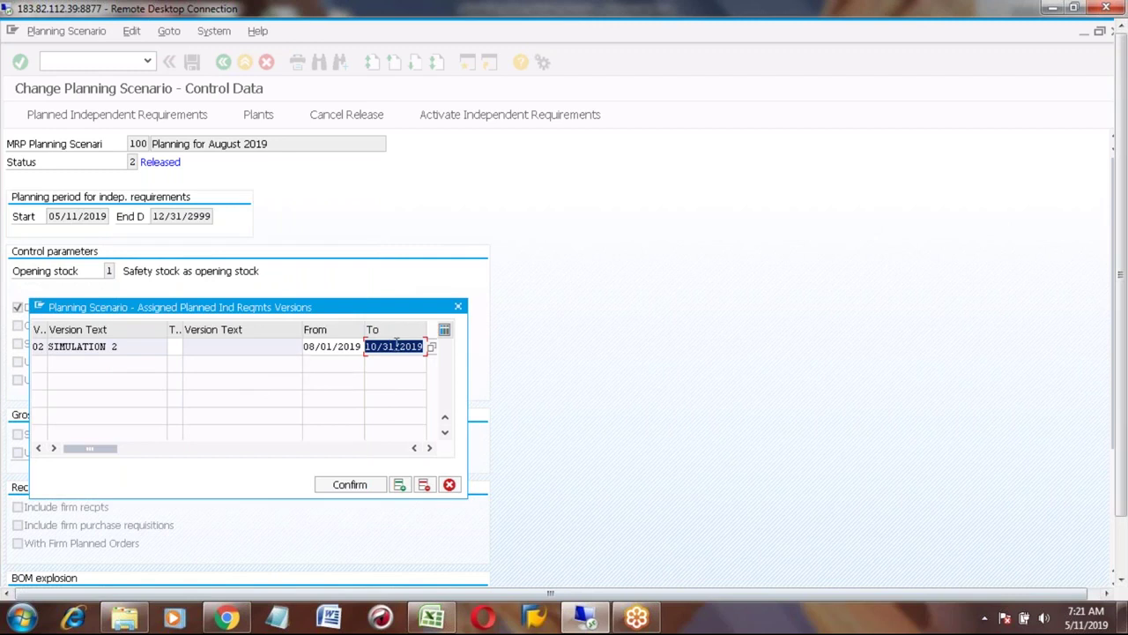
pyautogui.click(349, 485)
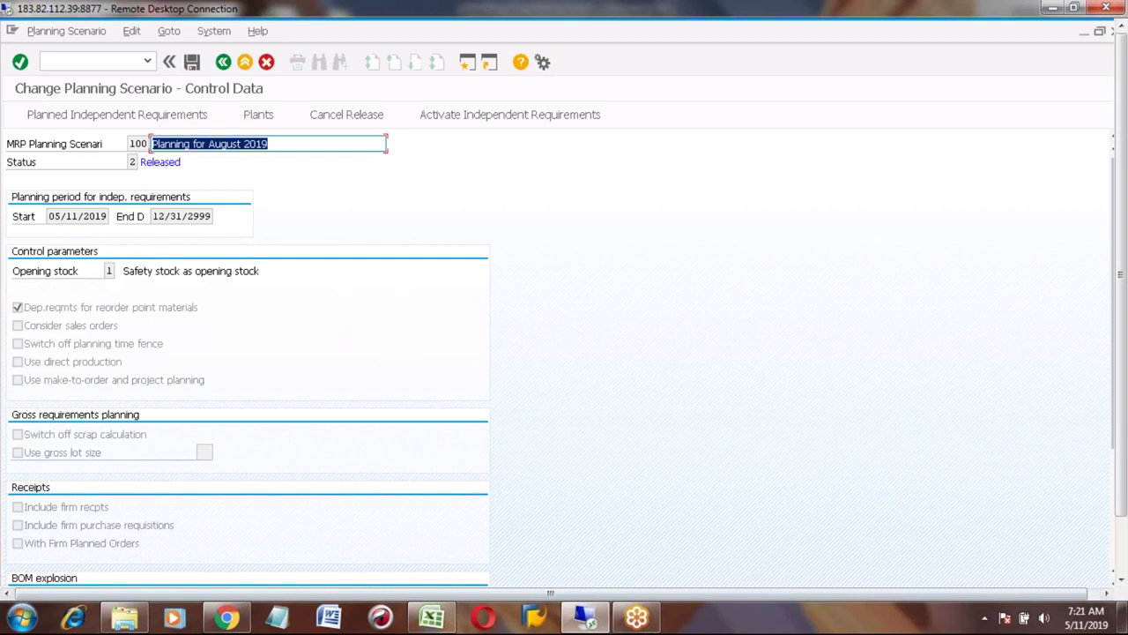
# Switch to the Excel notes and highlight the Marketing person's August cell, E745, in yellow
pyautogui.click(433, 617)
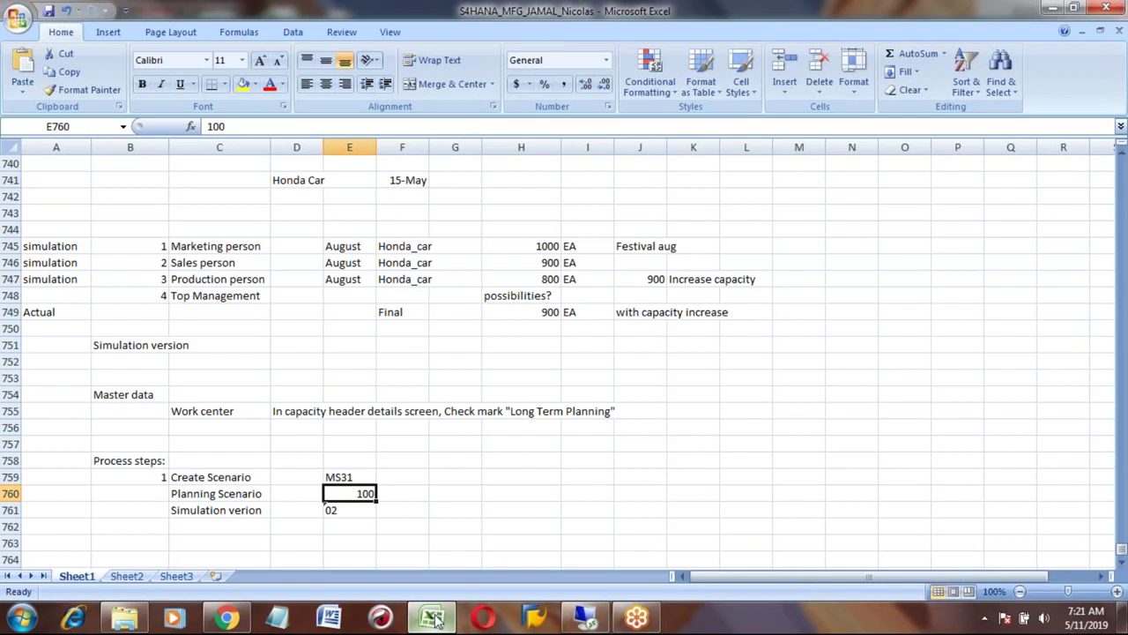
pyautogui.click(359, 248)
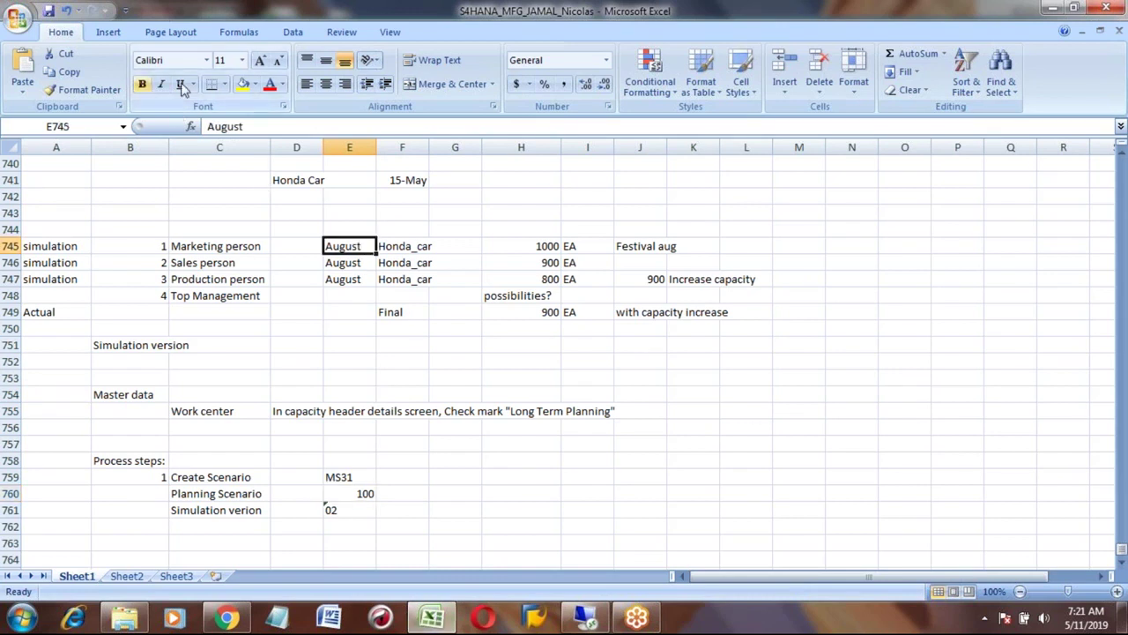
pyautogui.click(241, 84)
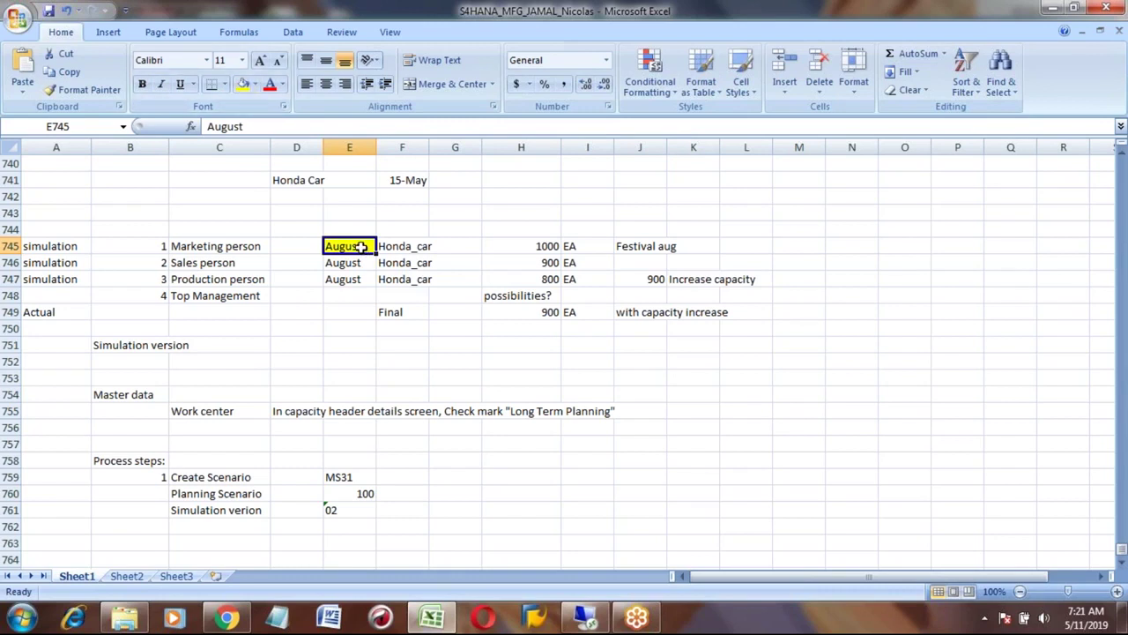
# Highlight the August cells E745:E747 for the Marketing, Sales and Production persons in yellow
pyautogui.hotkey('shift', 'Down')
pyautogui.hotkey('shift', 'Down')
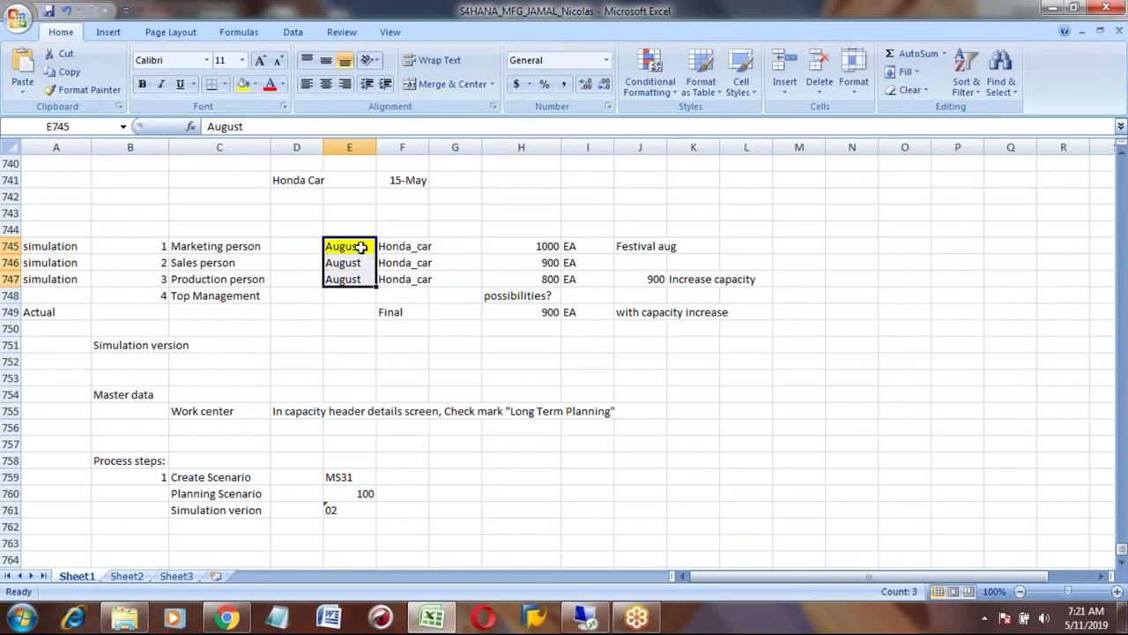
pyautogui.click(241, 85)
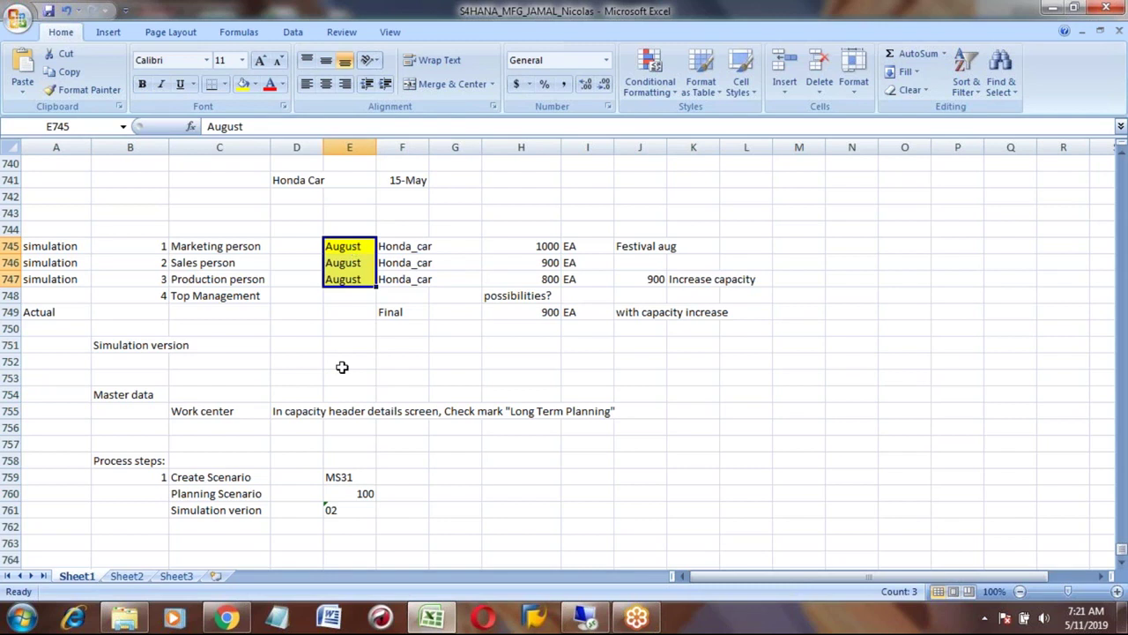
# Go through the planning roles in column C, from Marketing person in row 745 down to Top Management
pyautogui.press('Left')
pyautogui.press('Left')
pyautogui.press('Down')
pyautogui.press('Down')
pyautogui.press('Down')
pyautogui.press('Up')
pyautogui.press('Up')
pyautogui.press('Up')
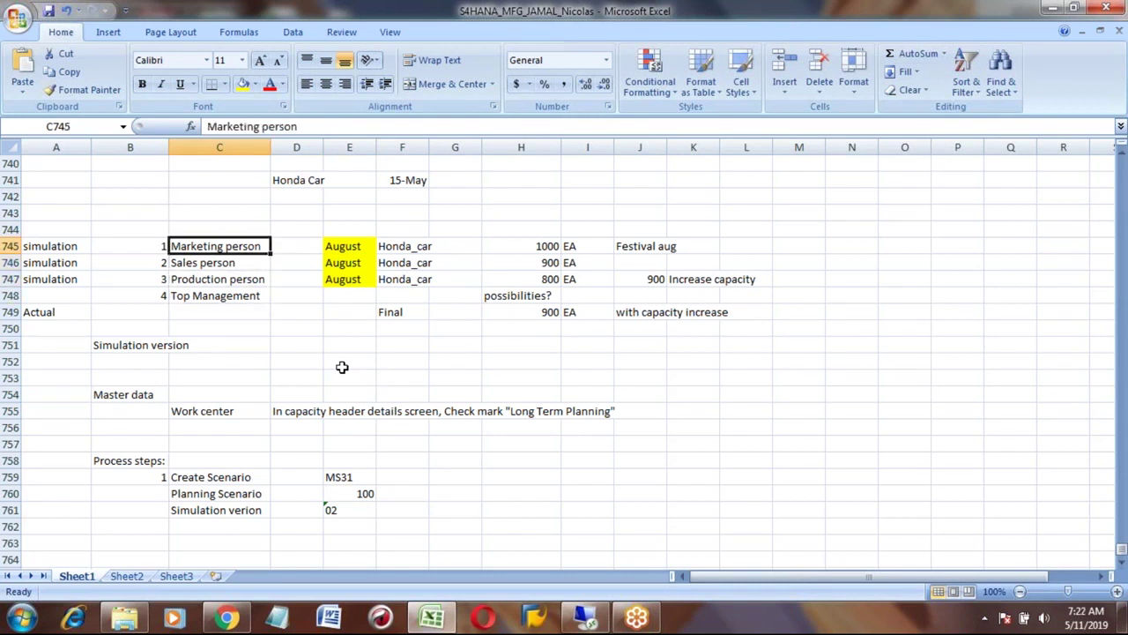
pyautogui.press('Down')
pyautogui.press('Down')
pyautogui.press('Down')
pyautogui.press('Up')
pyautogui.press('Up')
pyautogui.press('Up')
# Compare the Honda_car quantities proposed by the Marketing, Sales and Production persons in H745:H747
pyautogui.press('Right')
pyautogui.press('Right')
pyautogui.press('Right')
pyautogui.press('Right')
pyautogui.press('Right')
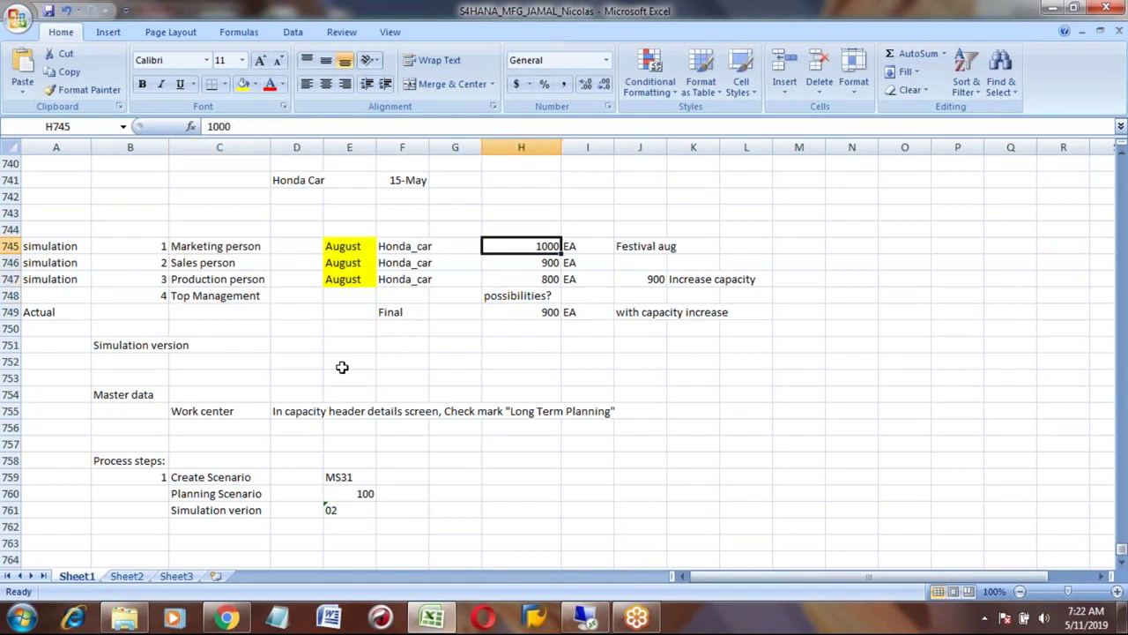
pyautogui.press('Down')
pyautogui.press('Down')
pyautogui.press('Up')
pyautogui.press('Up')
pyautogui.press('Down')
pyautogui.press('Down')
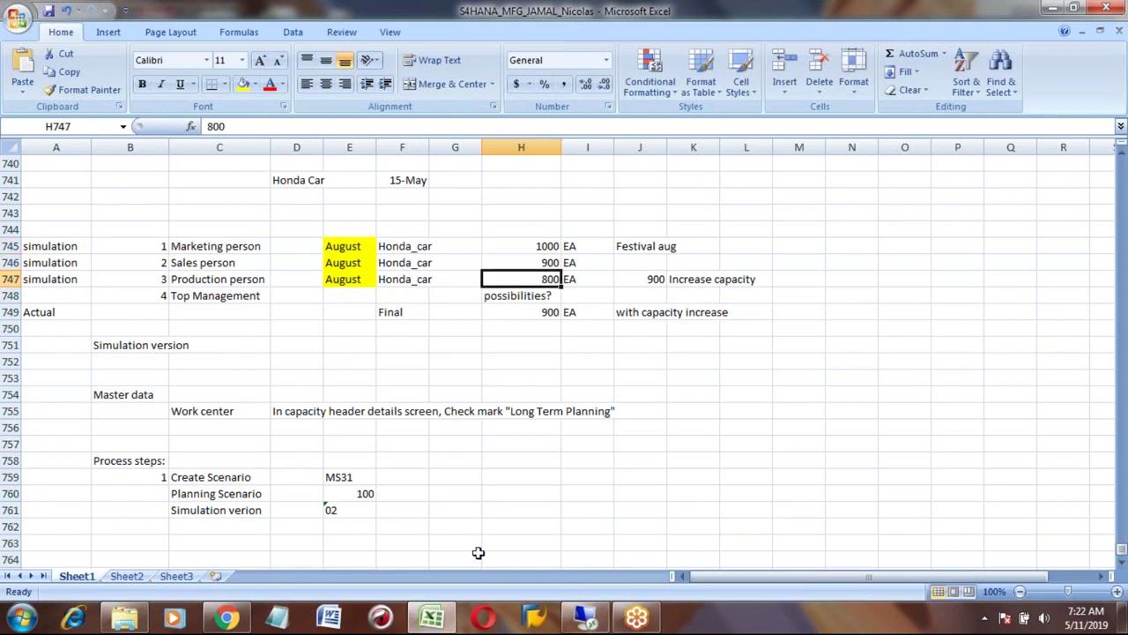
# Note simulation version 02 in L745 and 03 in L746 as text, beside the Marketing and Sales person rows
pyautogui.click(588, 617)
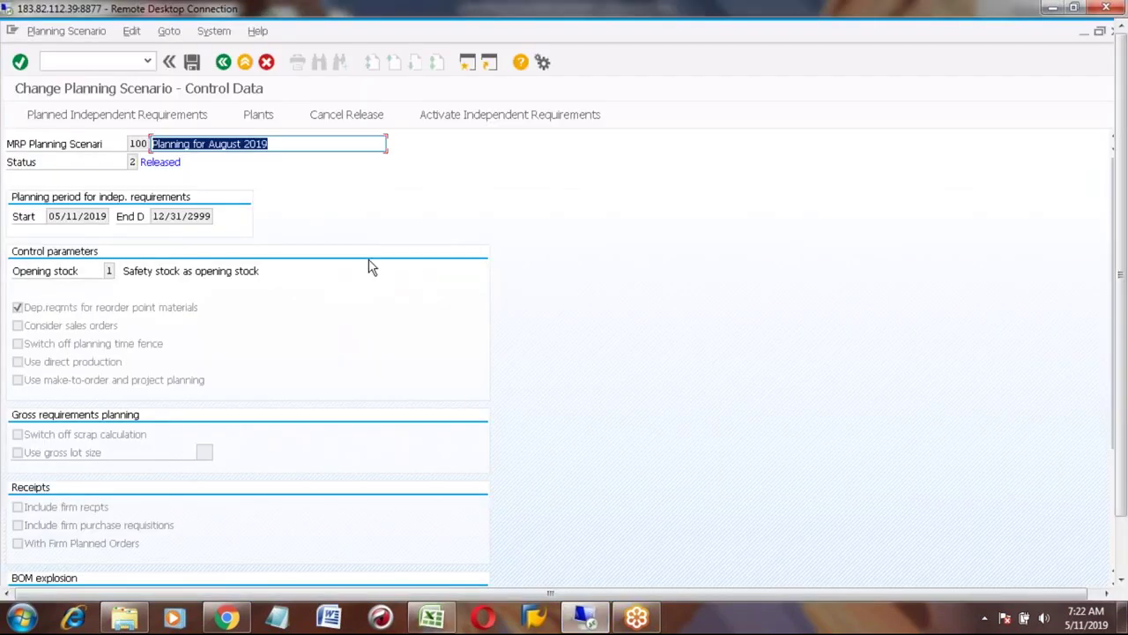
pyautogui.hotkey('alt', 'Tab')
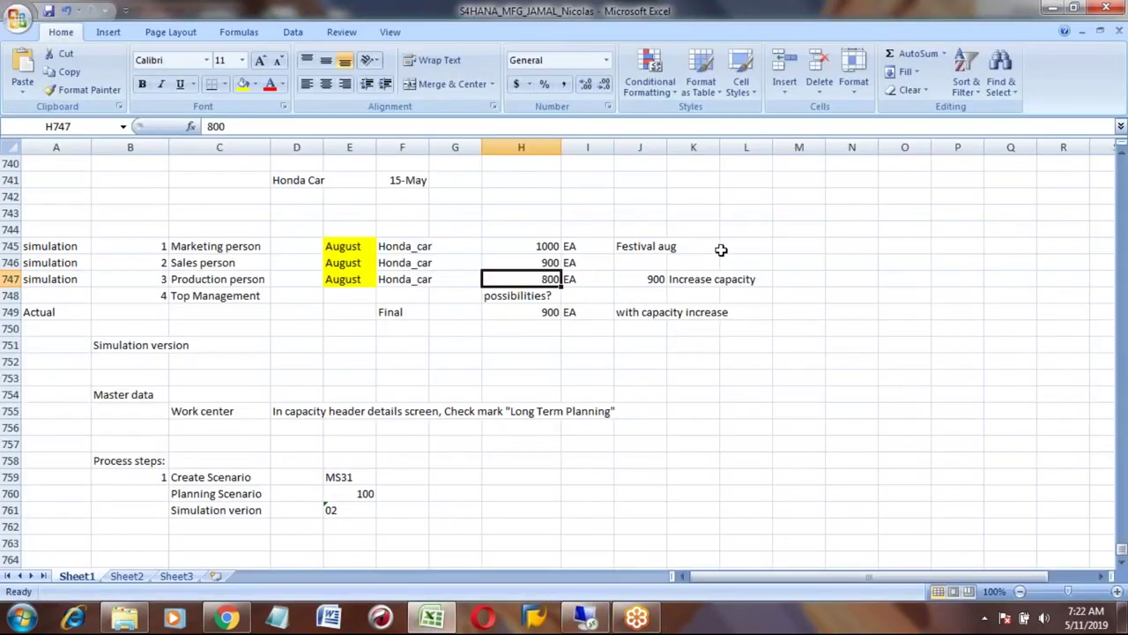
pyautogui.click(746, 245)
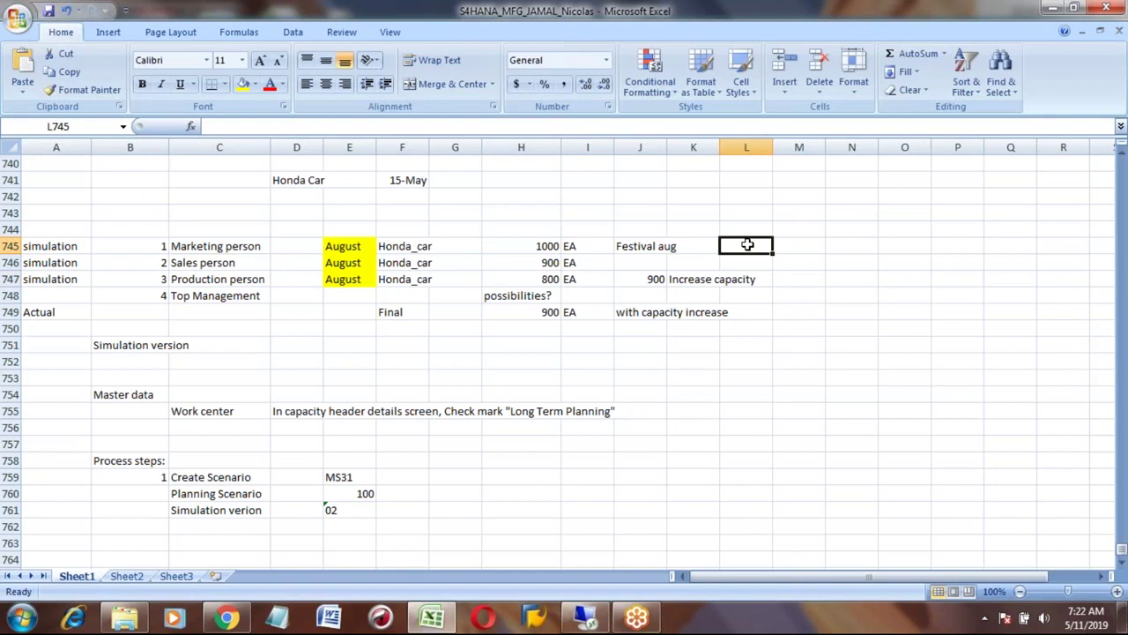
pyautogui.write("'02")
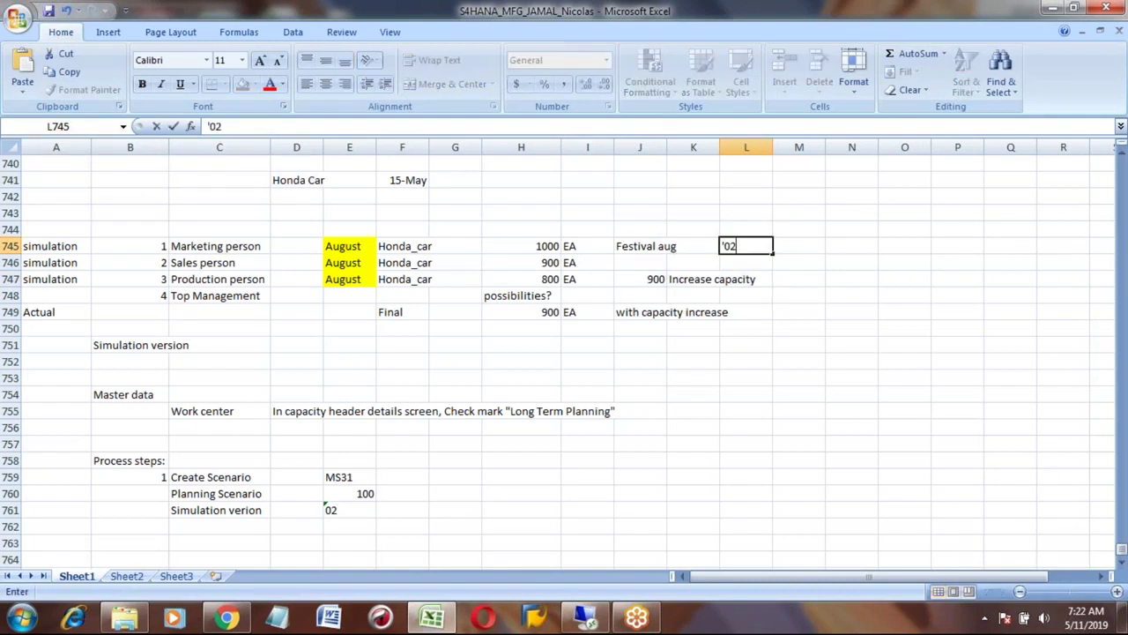
pyautogui.press('Return')
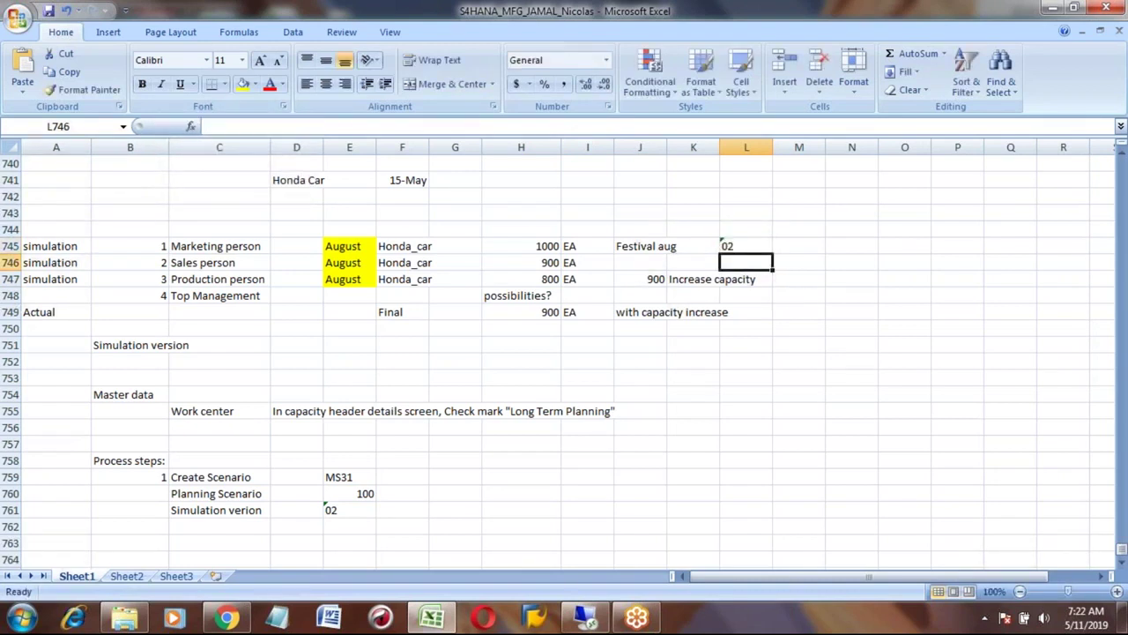
pyautogui.write("'03")
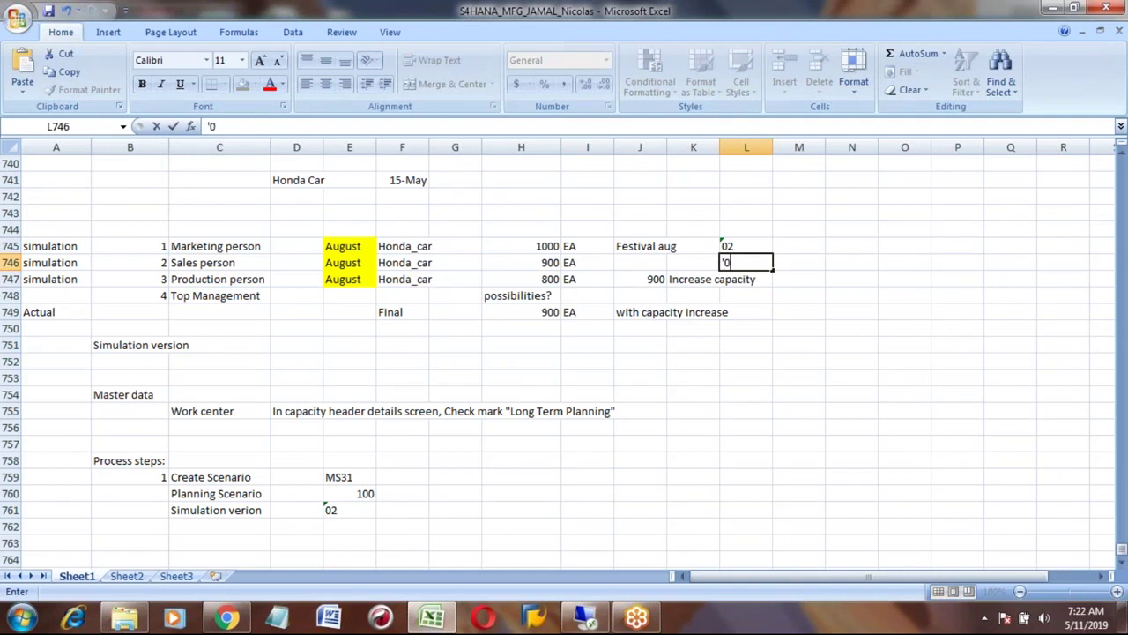
pyautogui.press('Return')
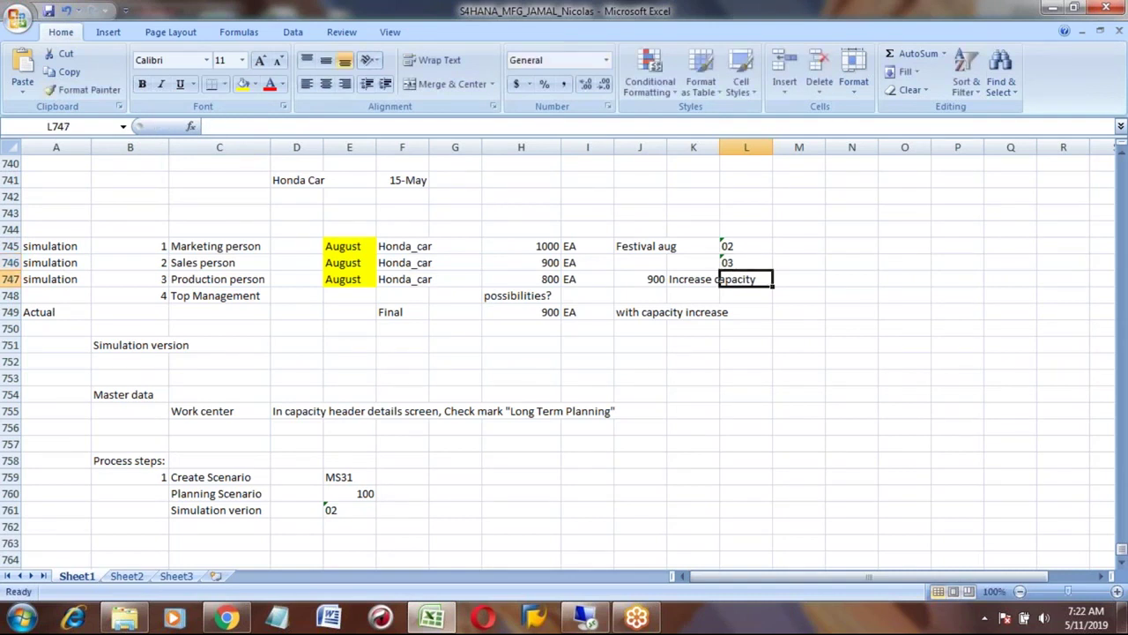
# Switch to SAP and add version 03, SIMULATION 3, to scenario 100's assigned planned independent requirements versions
pyautogui.click(585, 616)
pyautogui.click(338, 204)
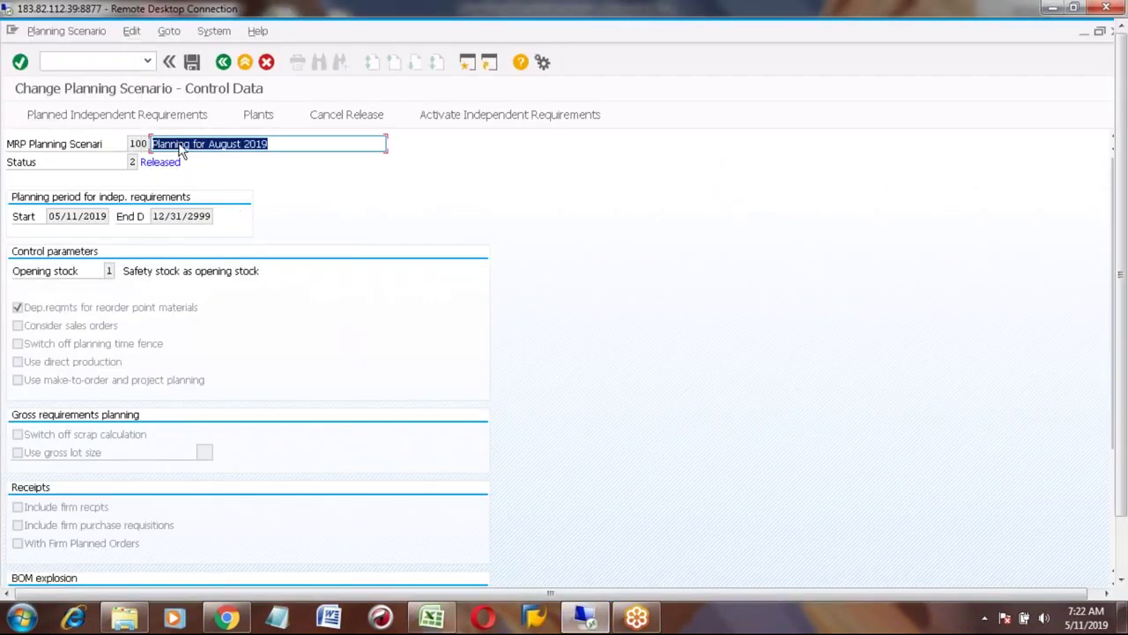
pyautogui.click(150, 118)
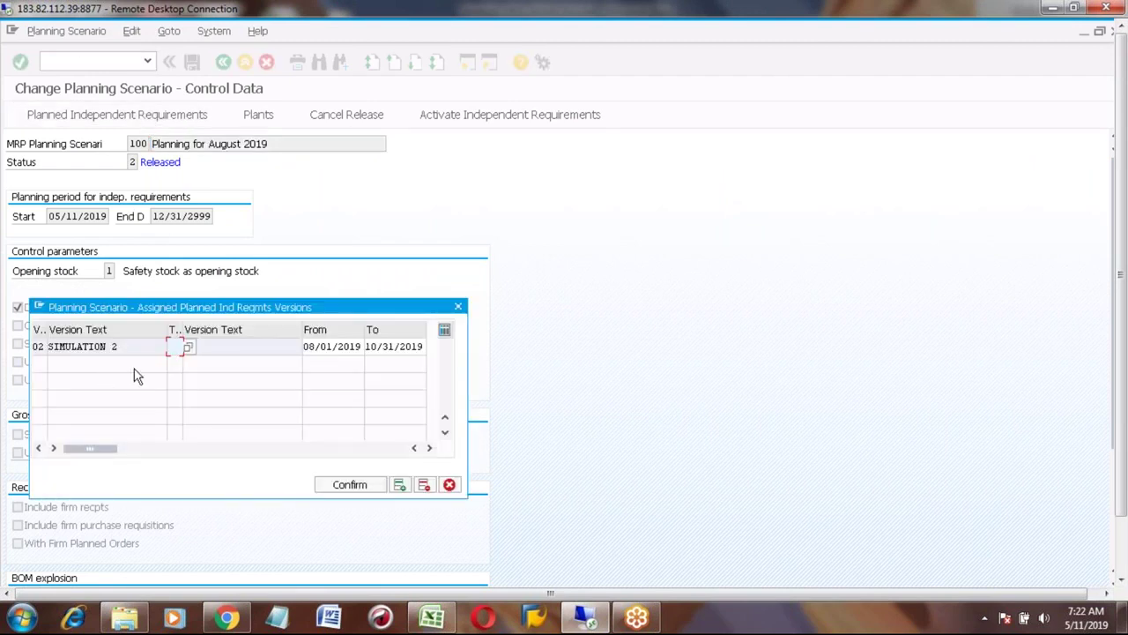
pyautogui.click(401, 484)
pyautogui.click(36, 362)
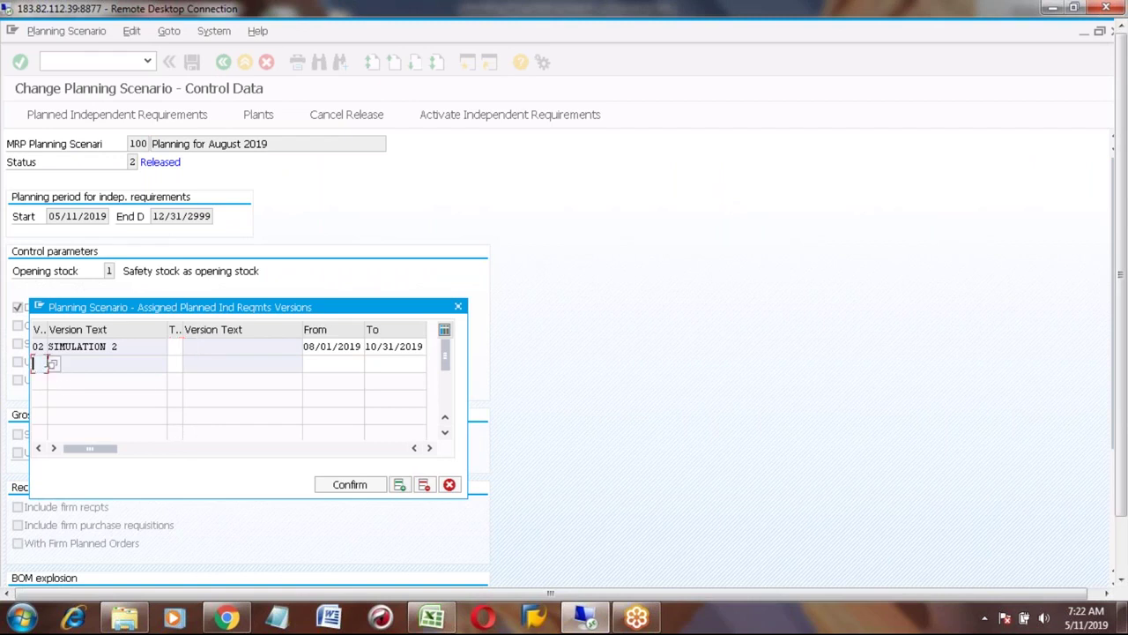
pyautogui.press('F4')
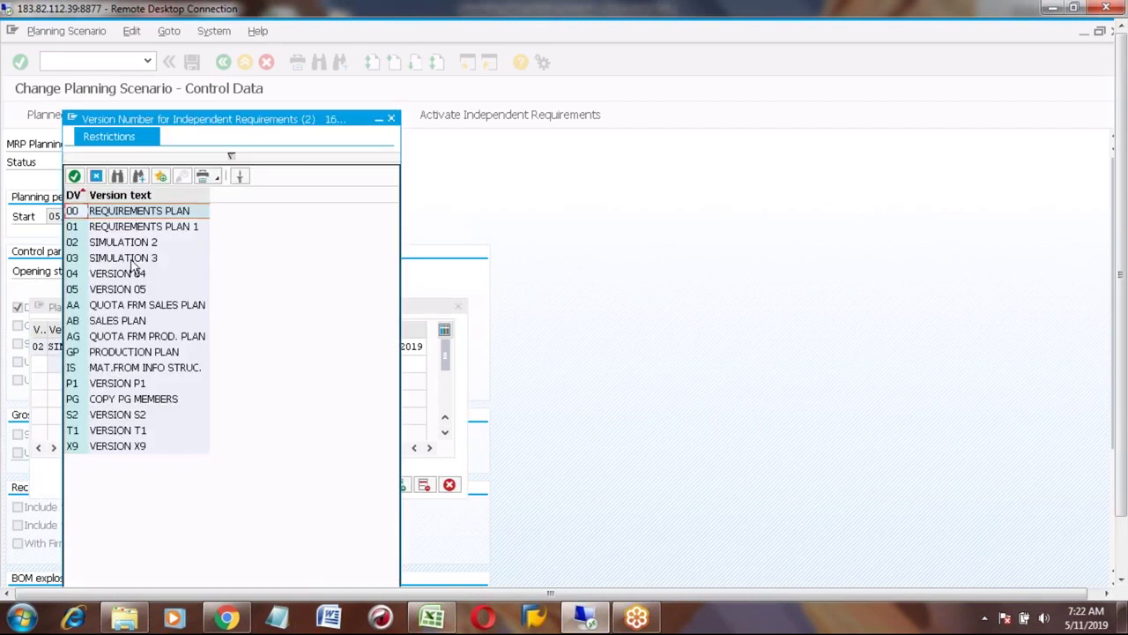
pyautogui.doubleClick(78, 257)
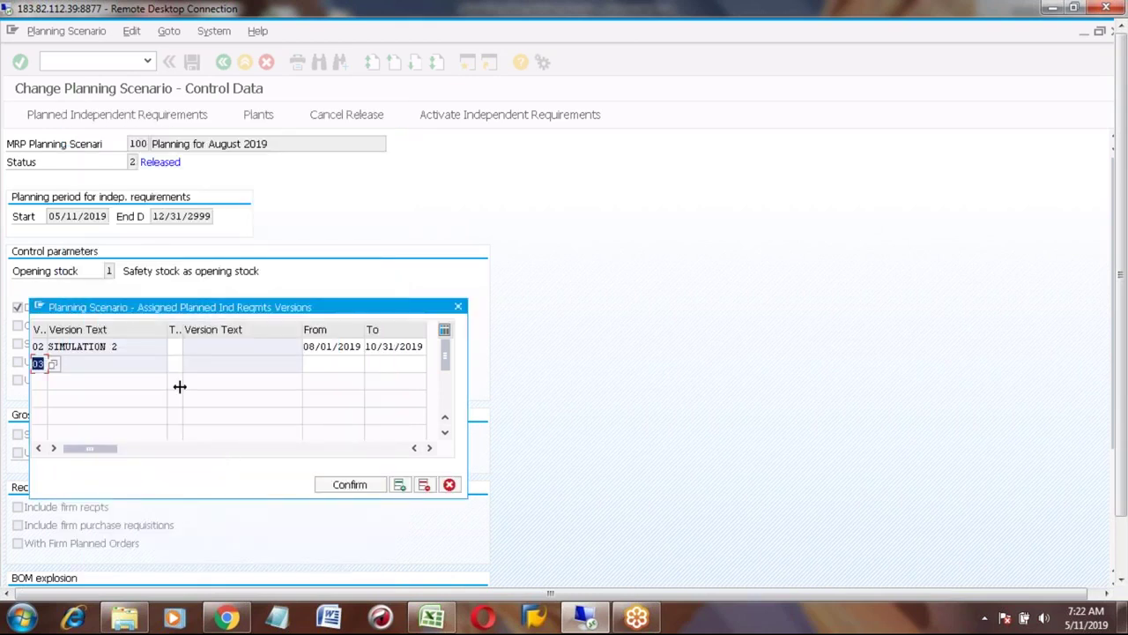
# Add versions 04 and 05 as further rows in scenario 100's assigned versions, choosing them from the version value list
pyautogui.click(400, 486)
pyautogui.click(40, 380)
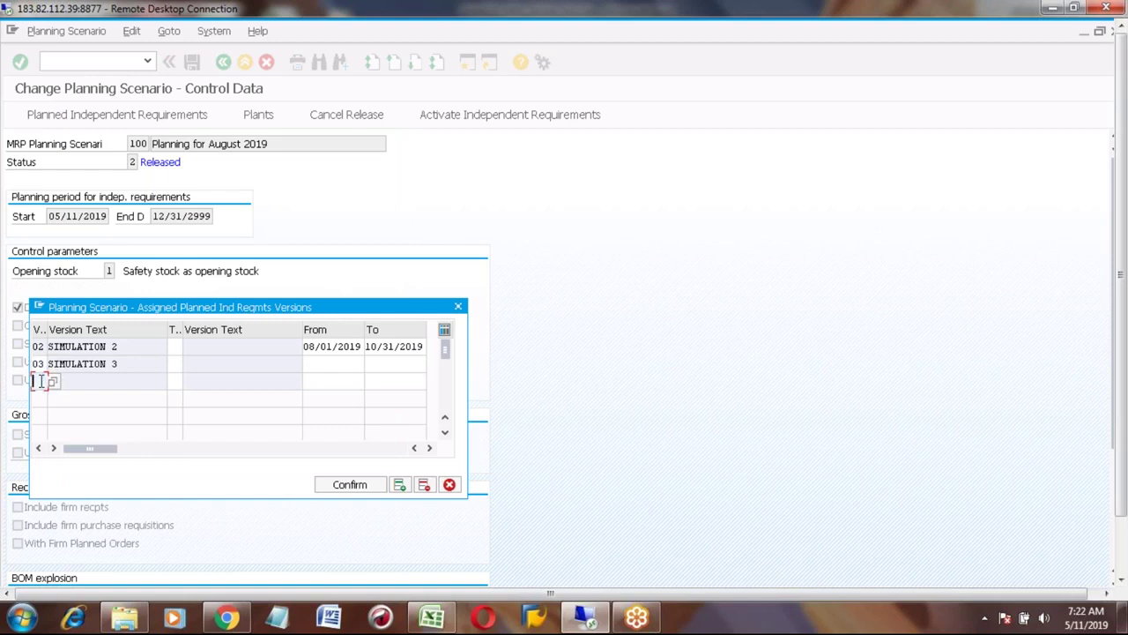
pyautogui.click(51, 380)
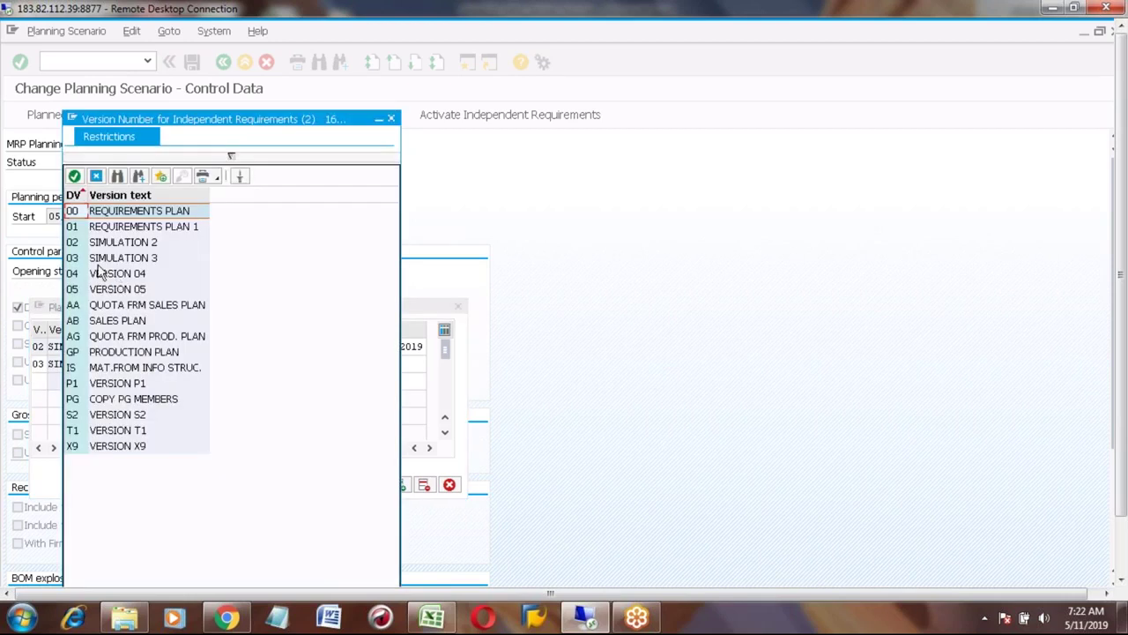
pyautogui.doubleClick(74, 276)
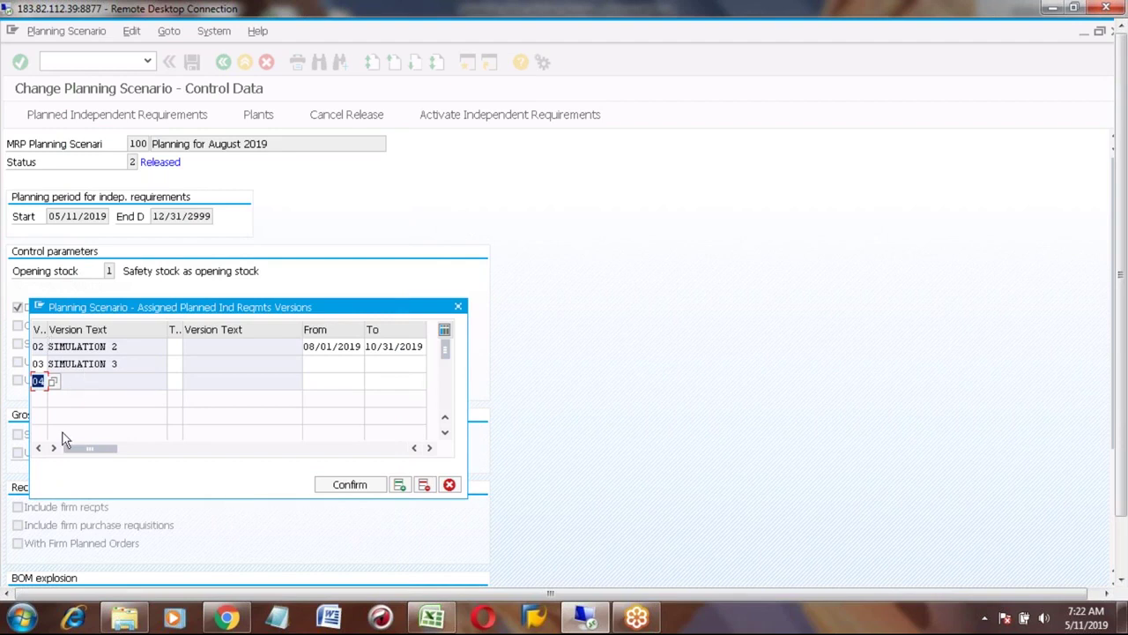
pyautogui.click(399, 487)
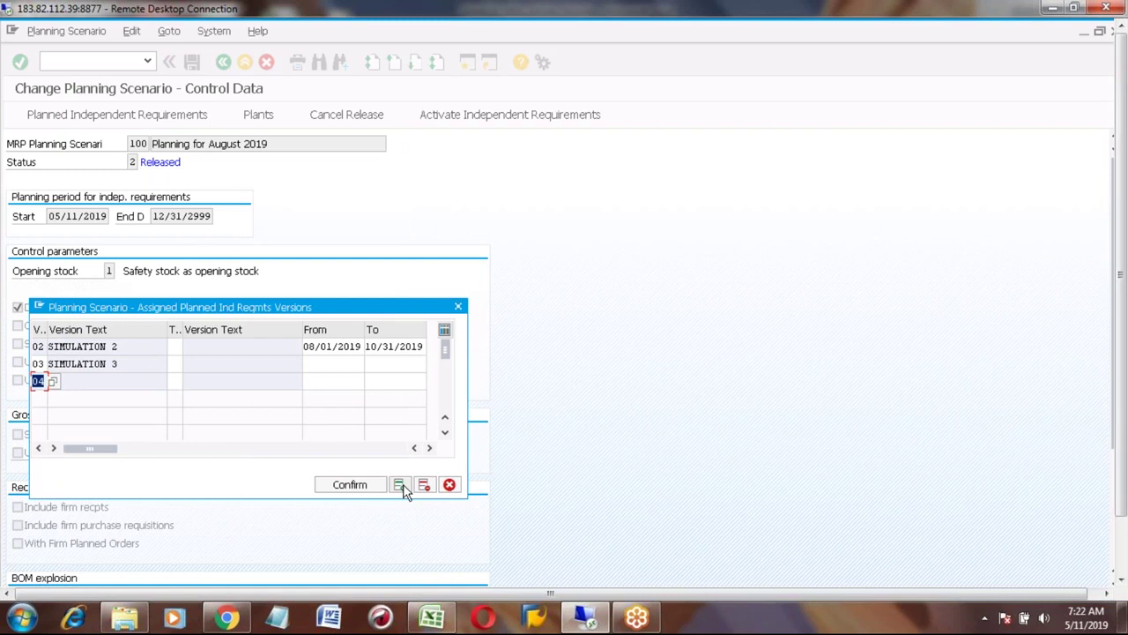
pyautogui.click(41, 404)
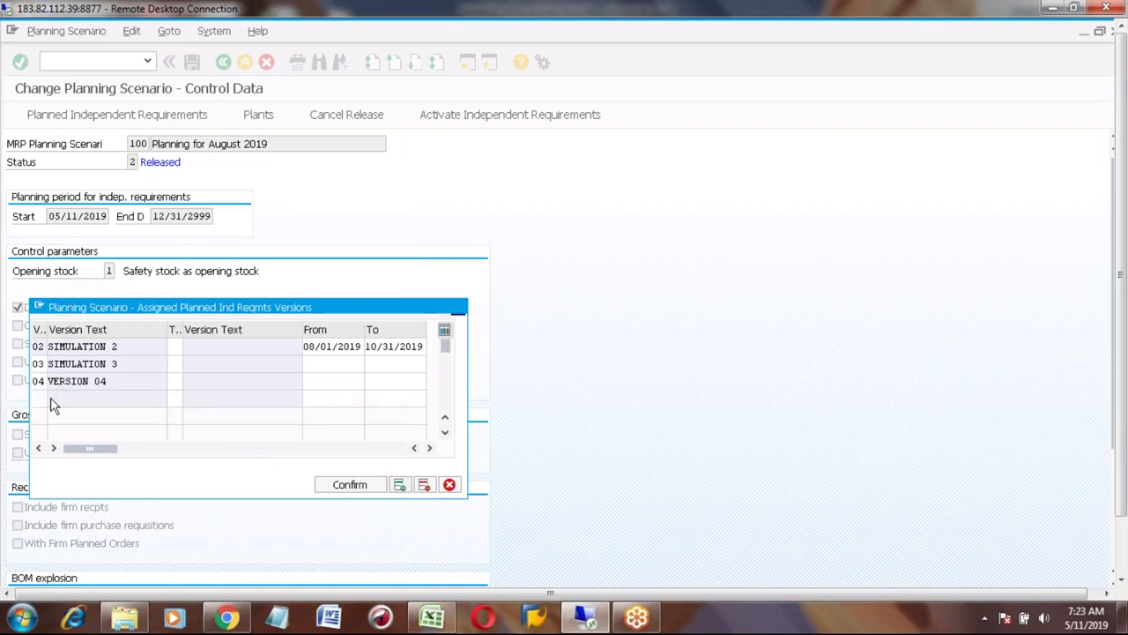
pyautogui.press('F4')
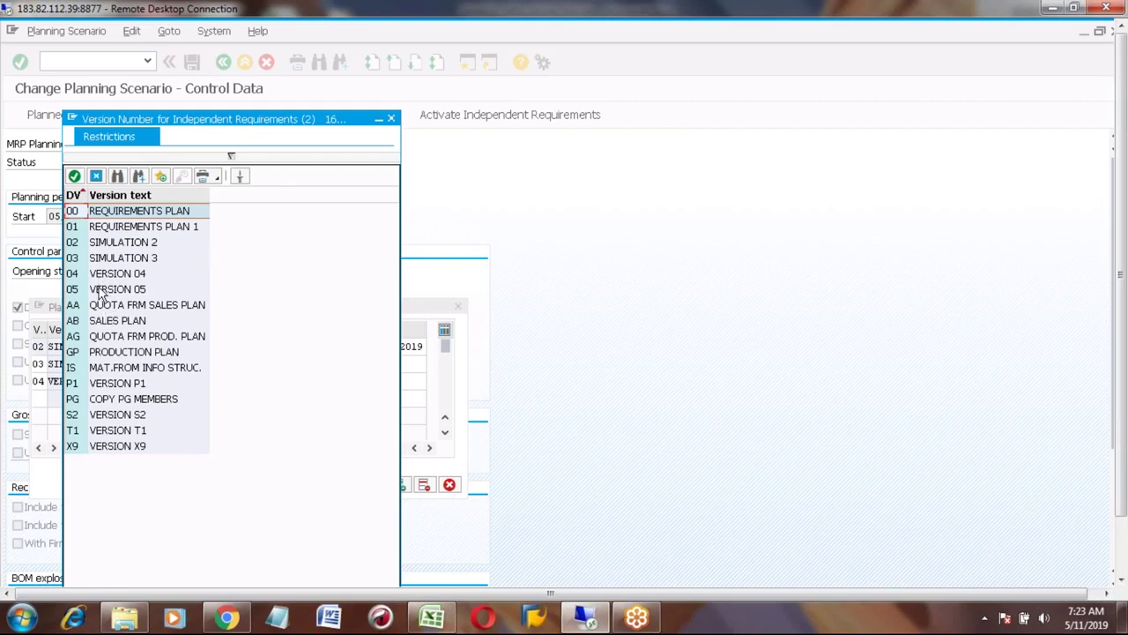
pyautogui.doubleClick(101, 294)
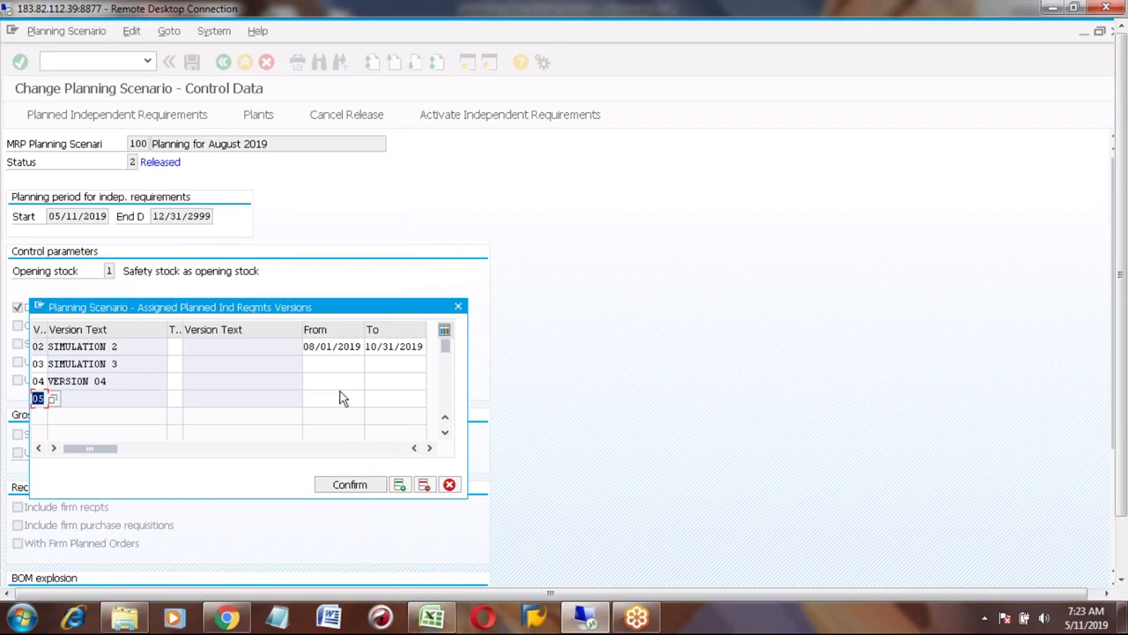
# Set the validity period of assigned version 03 from 08/01/2019 to 10/31/2019
pyautogui.click(319, 364)
pyautogui.write('0')
pyautogui.press('Down')
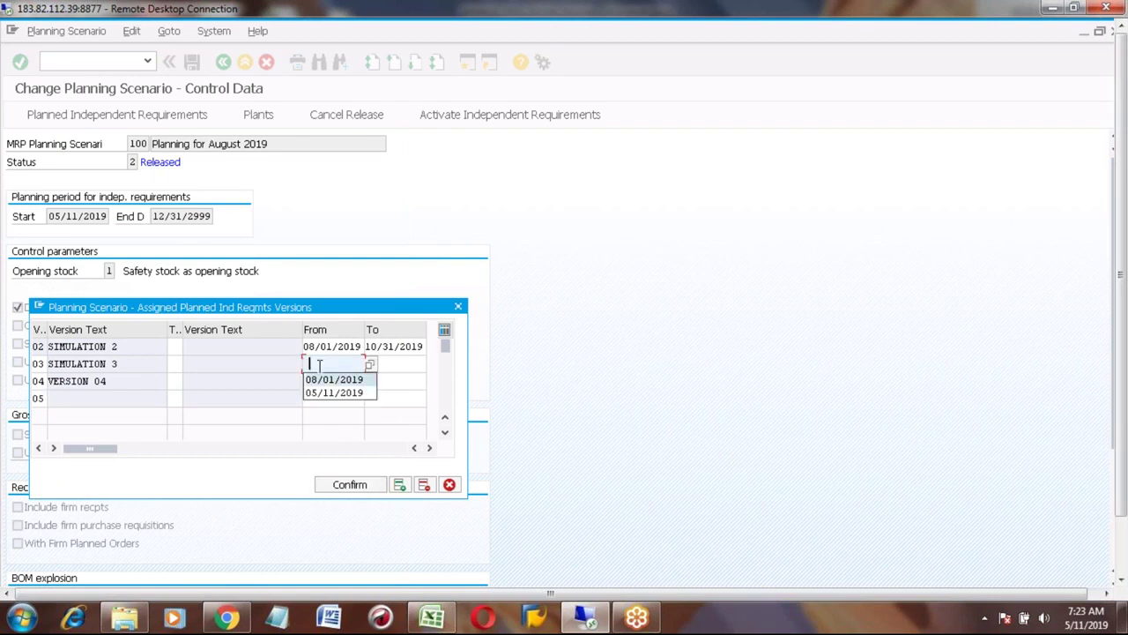
pyautogui.press('Return')
pyautogui.press('Tab')
pyautogui.press('Down')
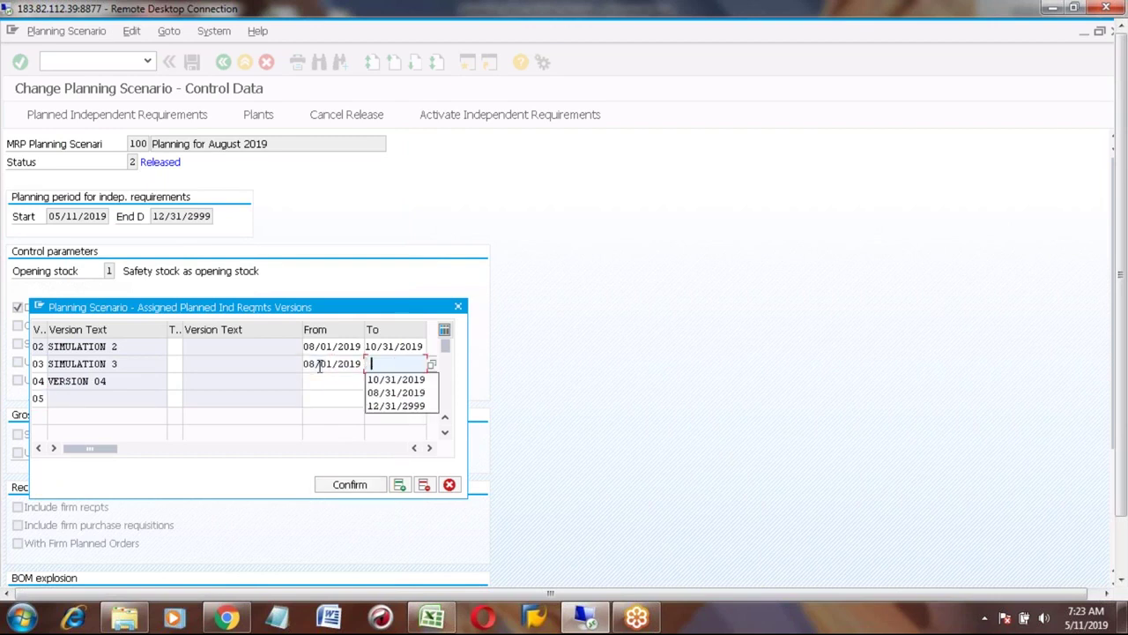
pyautogui.press('Down')
pyautogui.press('Return')
# Set the validity period of assigned version 04 from 08/01/2019 to 10/31/2019
pyautogui.click(314, 383)
pyautogui.write('0')
pyautogui.press('Down')
pyautogui.press('Return')
pyautogui.press('Tab')
pyautogui.press('Down')
pyautogui.press('Down')
pyautogui.press('Return')
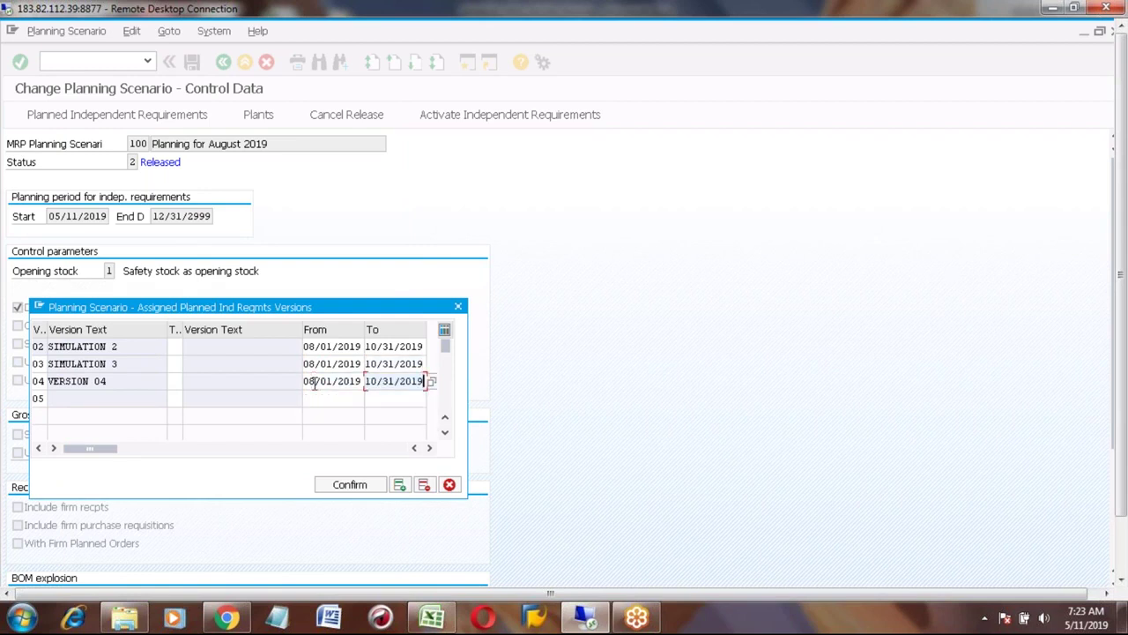
# Set version 05's validity period from 08/01/2019 to 10/31/2019, confirm the version assignments and save planning scenario 100
pyautogui.click(305, 398)
pyautogui.write('08/01/2019')
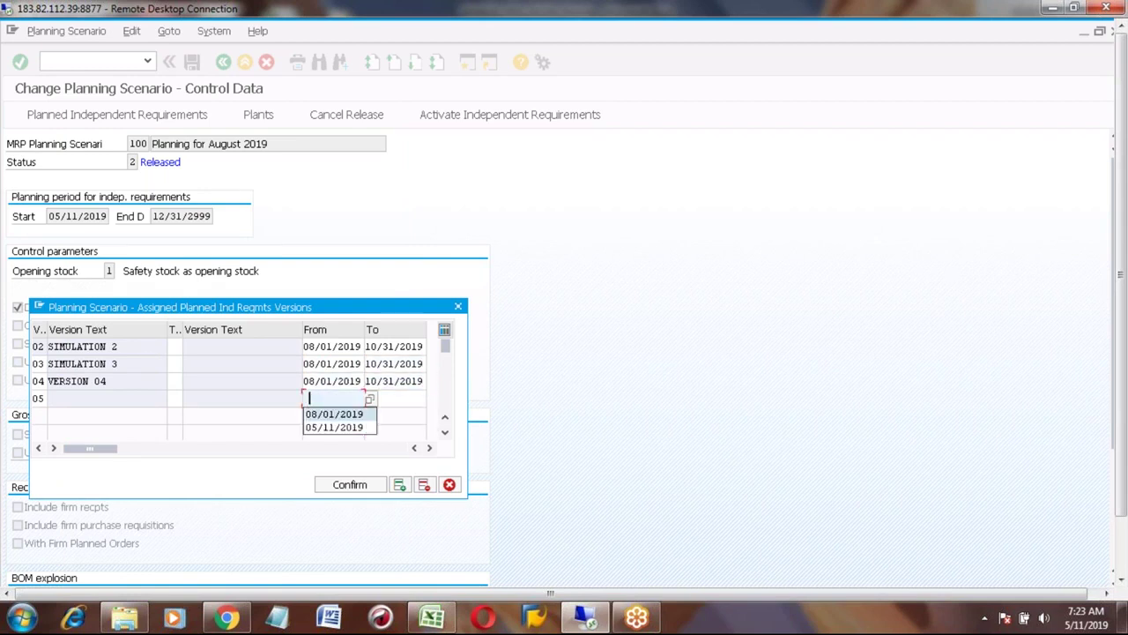
pyautogui.press('Return')
pyautogui.press('Tab')
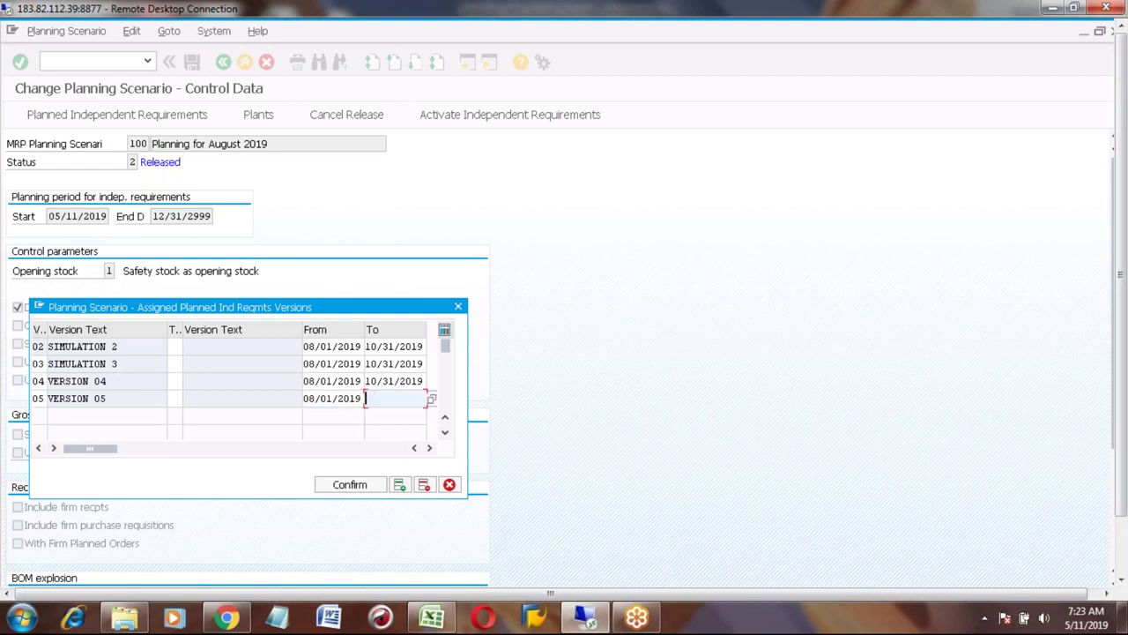
pyautogui.press('Down')
pyautogui.press('Down')
pyautogui.press('Return')
pyautogui.press('Return')
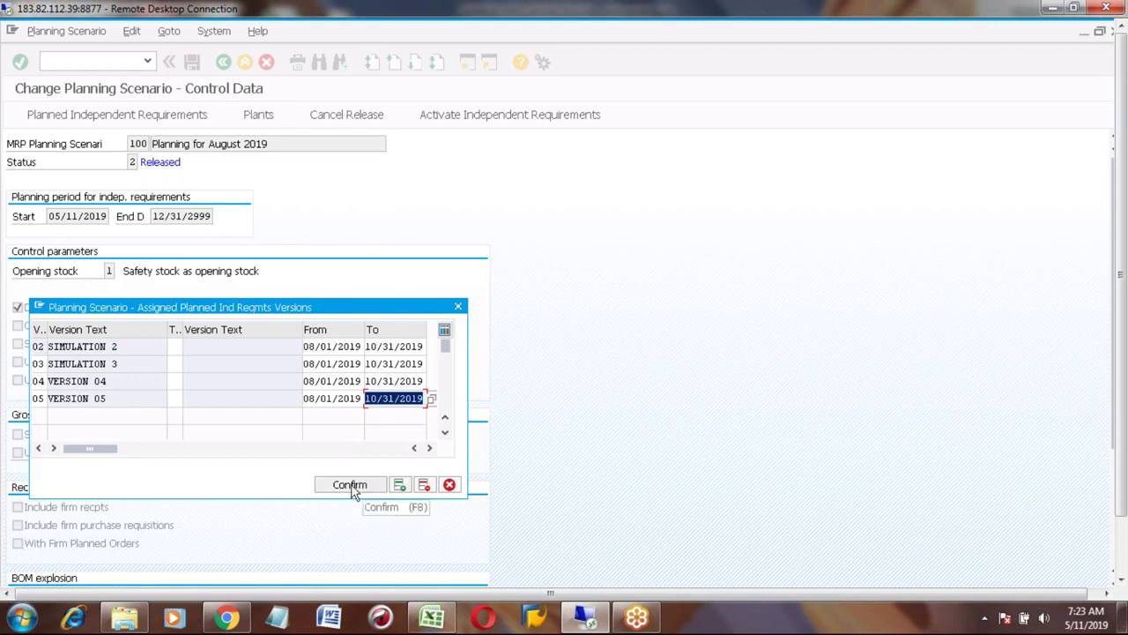
pyautogui.click(350, 486)
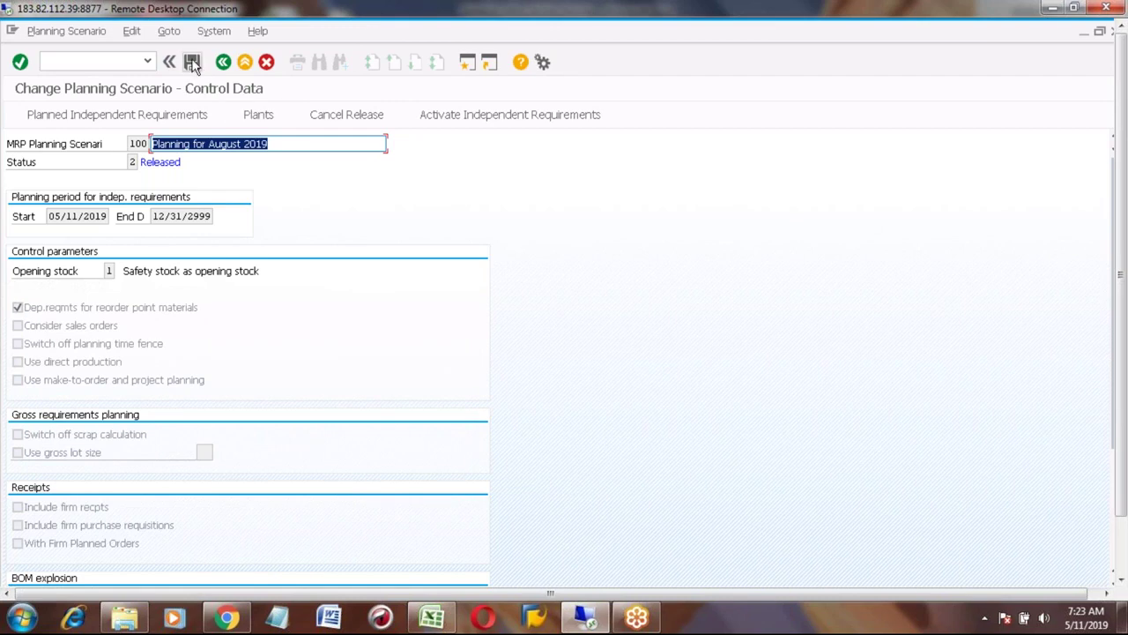
pyautogui.click(192, 63)
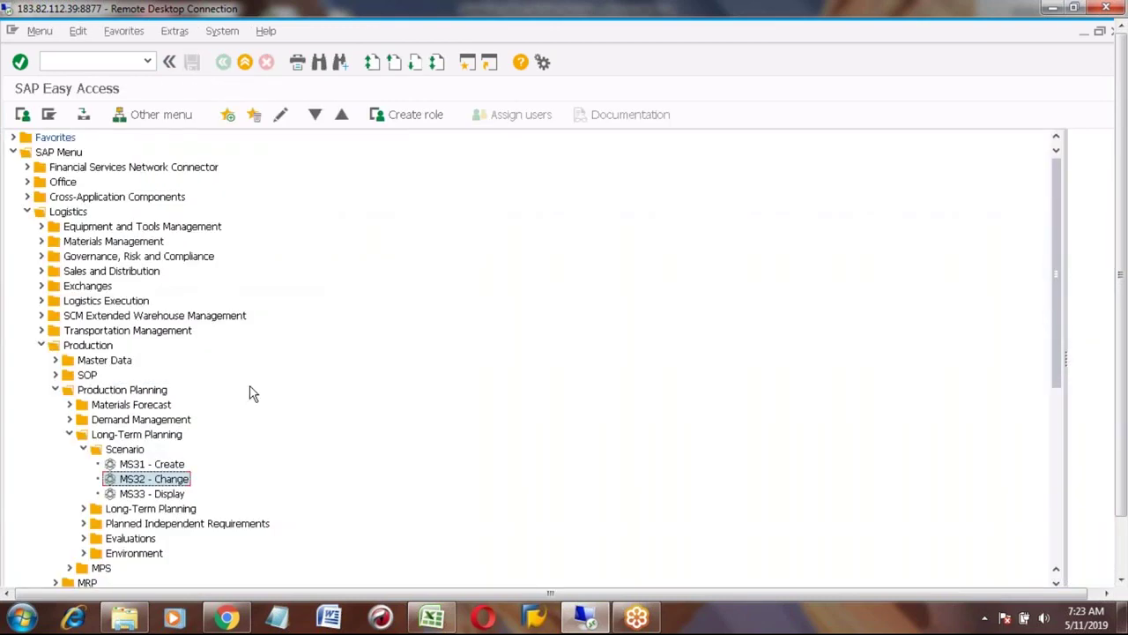
# Display planning scenario 100 with MS33, check its assigned planned independent requirements versions, and close the version list
pyautogui.doubleClick(166, 495)
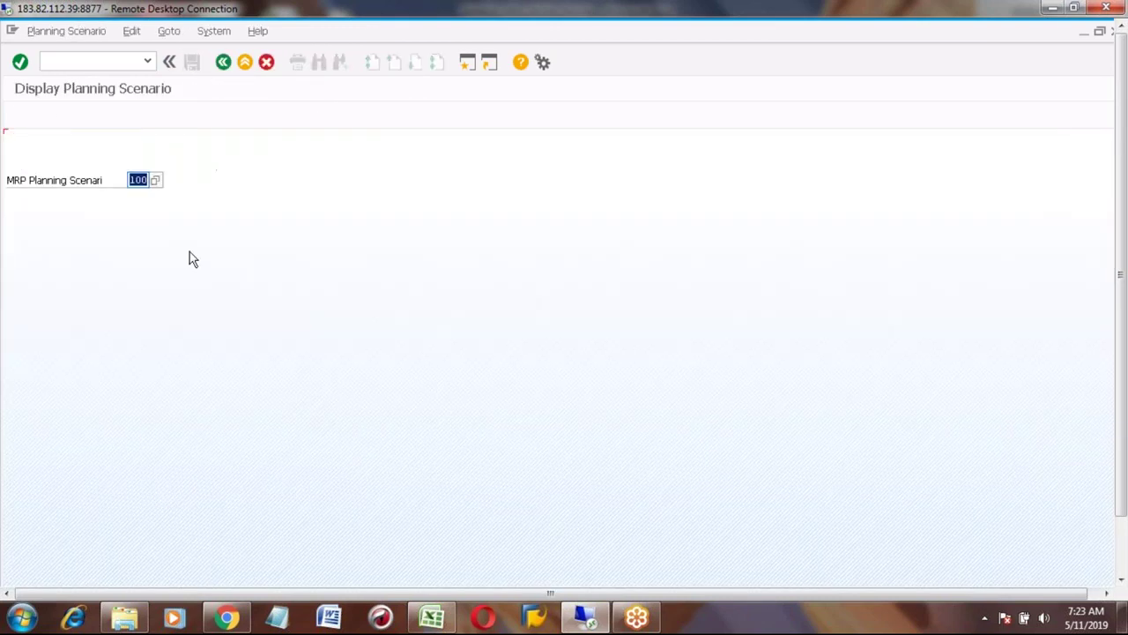
pyautogui.press('Return')
pyautogui.click(115, 115)
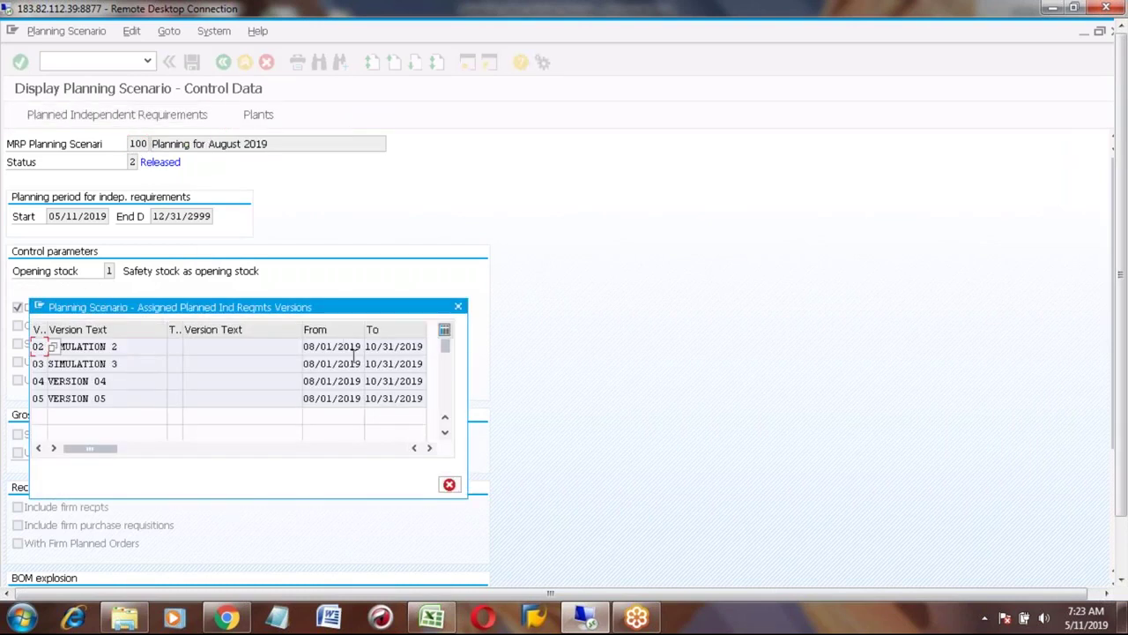
pyautogui.click(458, 306)
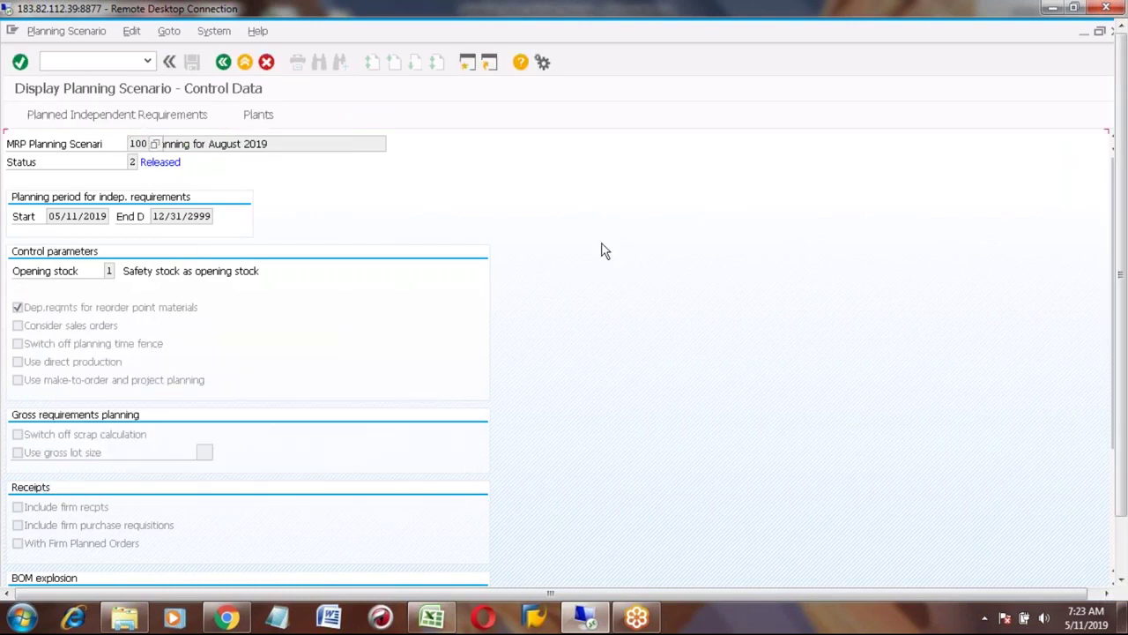
# Switch to the Excel workbook and enter simulation versions 04 and 05 as text in cells L747 and L748
pyautogui.hotkey('alt', 'Tab')
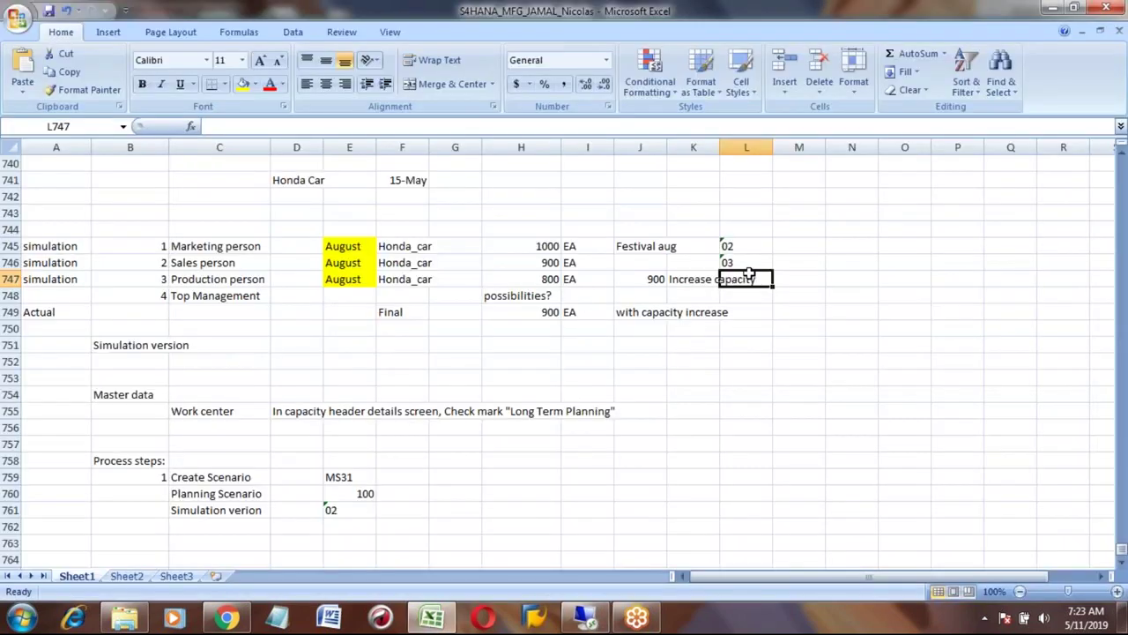
pyautogui.write("'04")
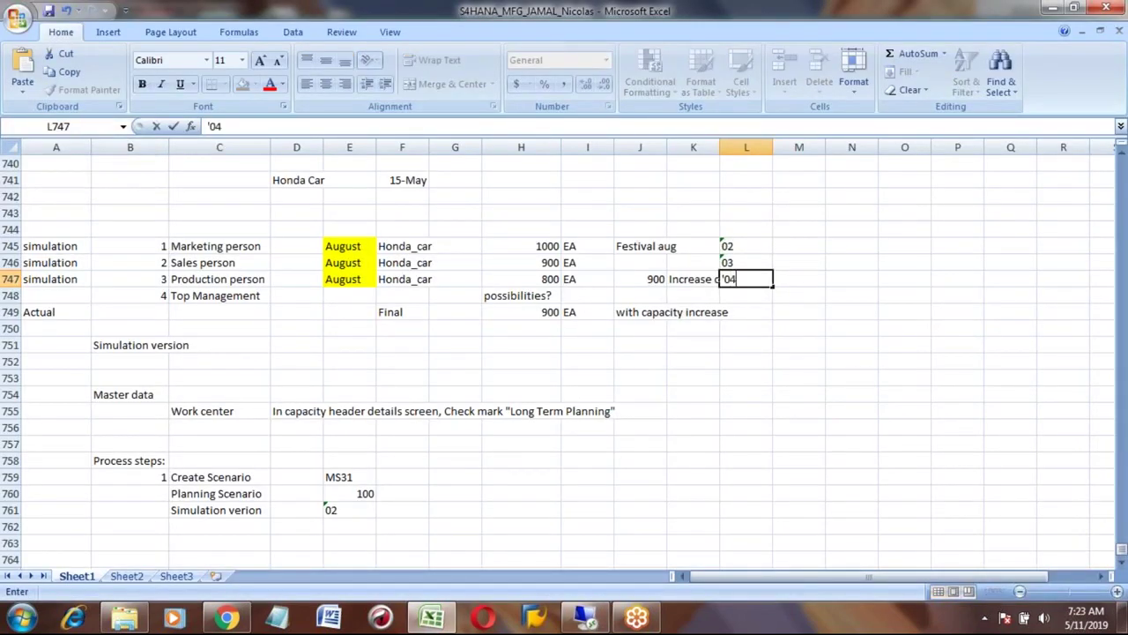
pyautogui.press('Return')
pyautogui.write("'05")
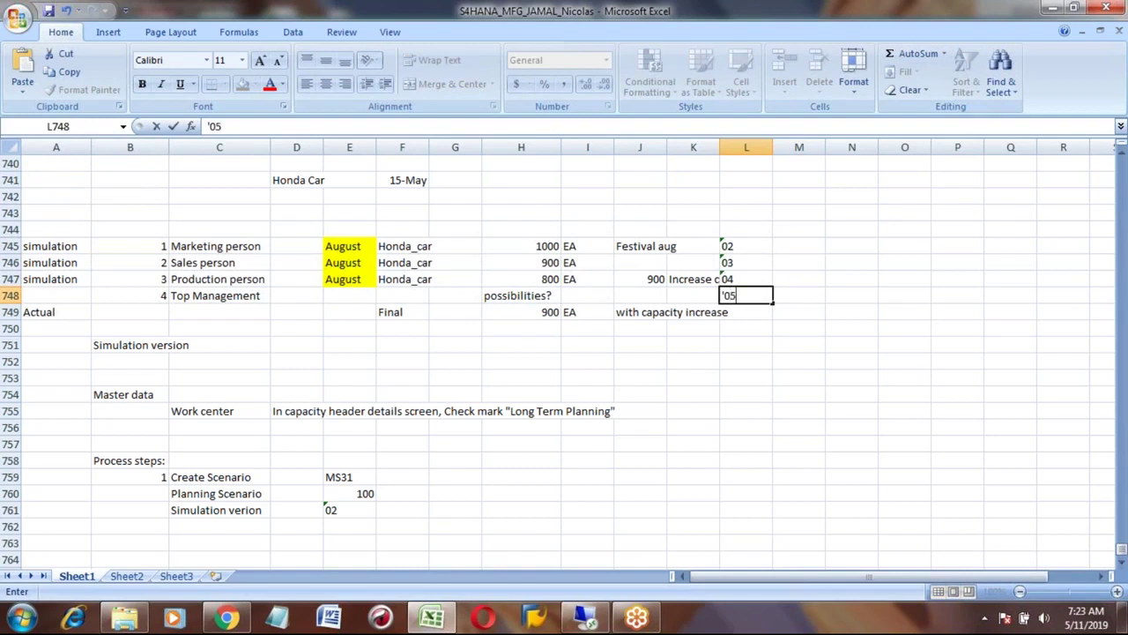
pyautogui.press('Return')
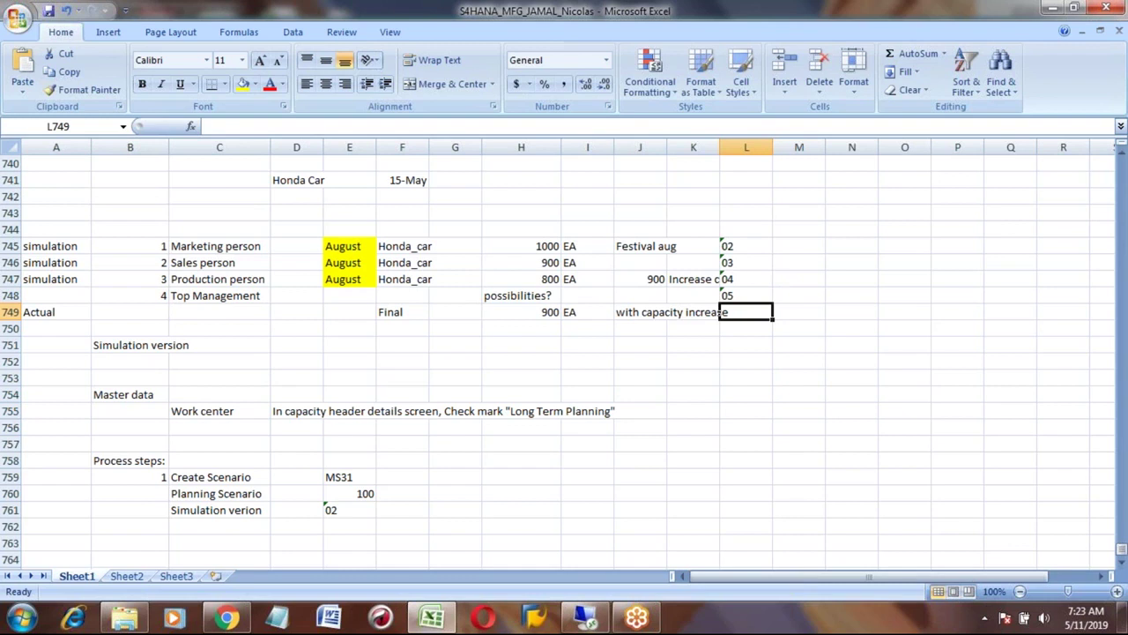
# Move version 05 from the Top Management row to cell L749 in the Actual row
pyautogui.click(736, 295)
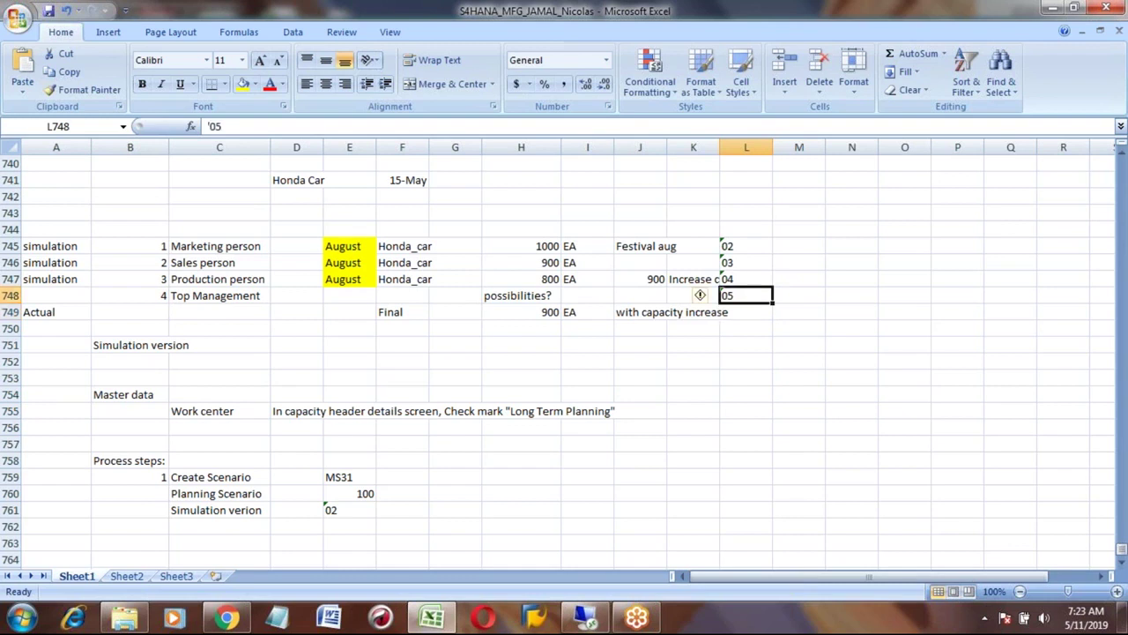
pyautogui.hotkey('ctrl', 'c')
pyautogui.press('Down')
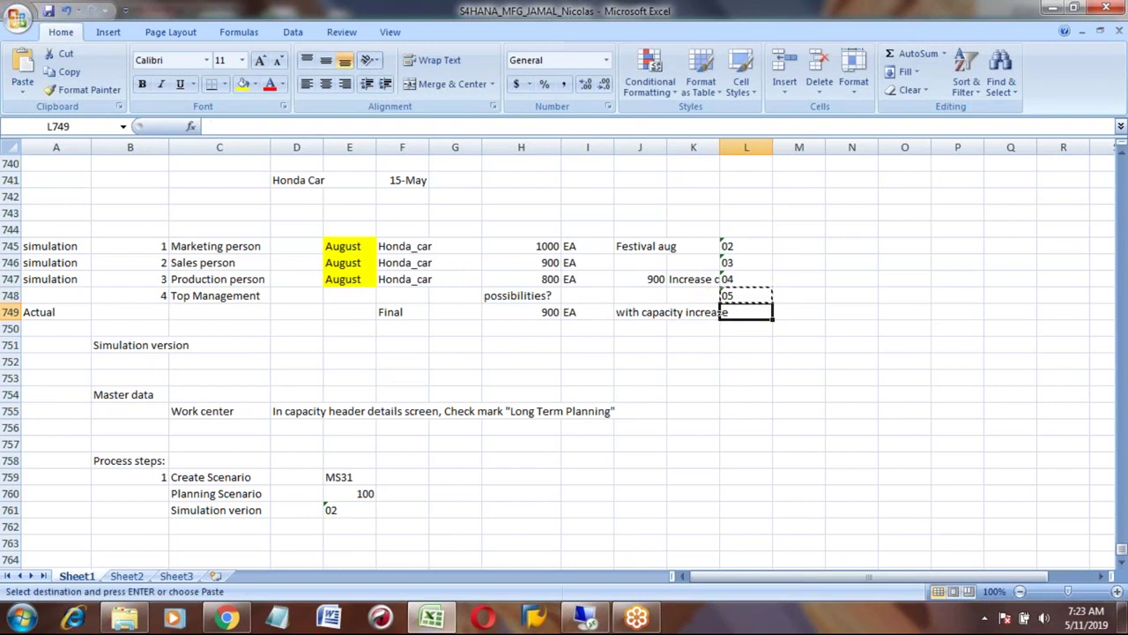
pyautogui.press('Return')
# Enter process step number 2 in cell B764, below the scenario creation entries
pyautogui.press('Left')
pyautogui.press('Left')
pyautogui.press('Left')
pyautogui.press('Left')
pyautogui.press('Left')
pyautogui.press('Left')
pyautogui.press('Left')
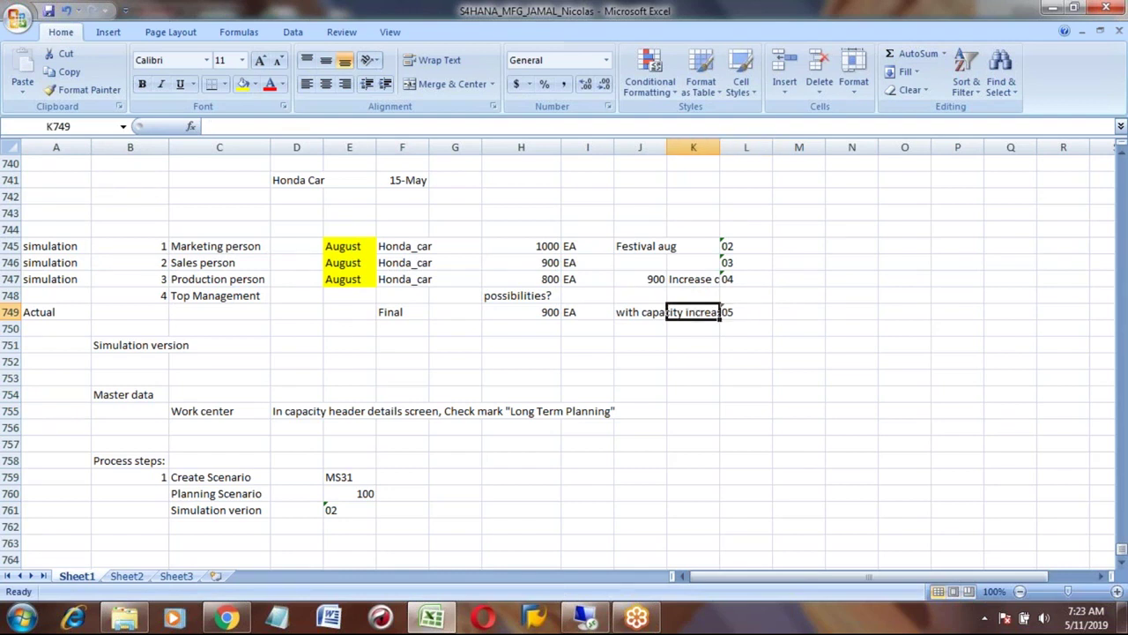
pyautogui.press('Down')
pyautogui.press('Down')
pyautogui.press('Down')
pyautogui.press('Down')
pyautogui.press('Down')
pyautogui.press('Down')
pyautogui.press('Down')
pyautogui.press('Down')
pyautogui.press('Down')
pyautogui.press('Down')
pyautogui.press('Down')
pyautogui.press('Down')
pyautogui.press('Down')
pyautogui.press('Down')
pyautogui.press('Down')
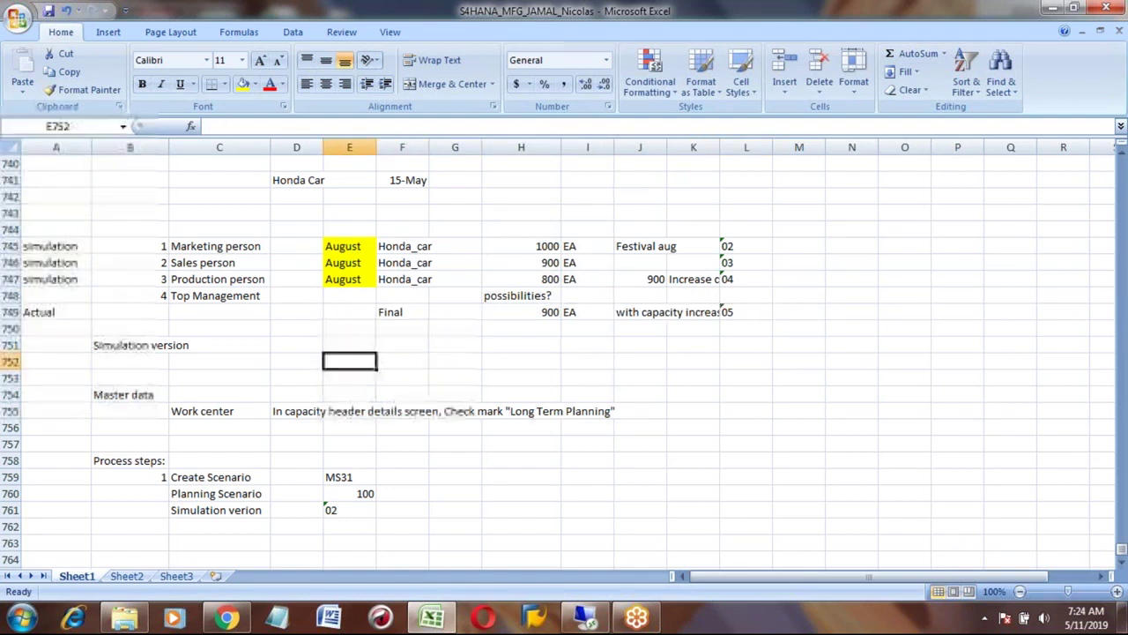
pyautogui.press('Down')
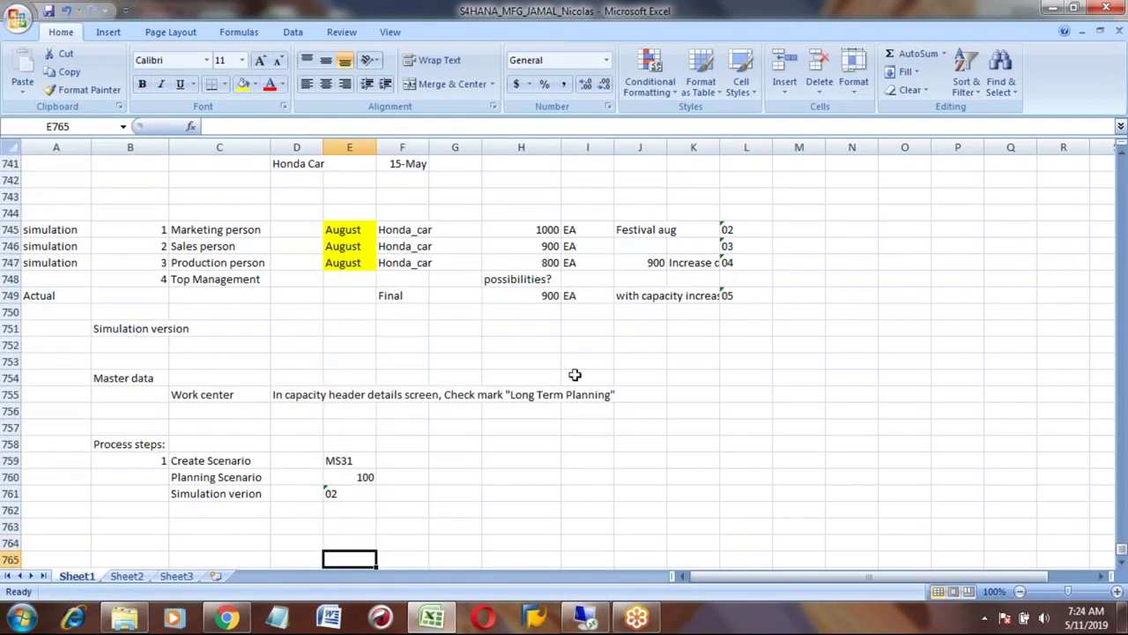
pyautogui.click(197, 467)
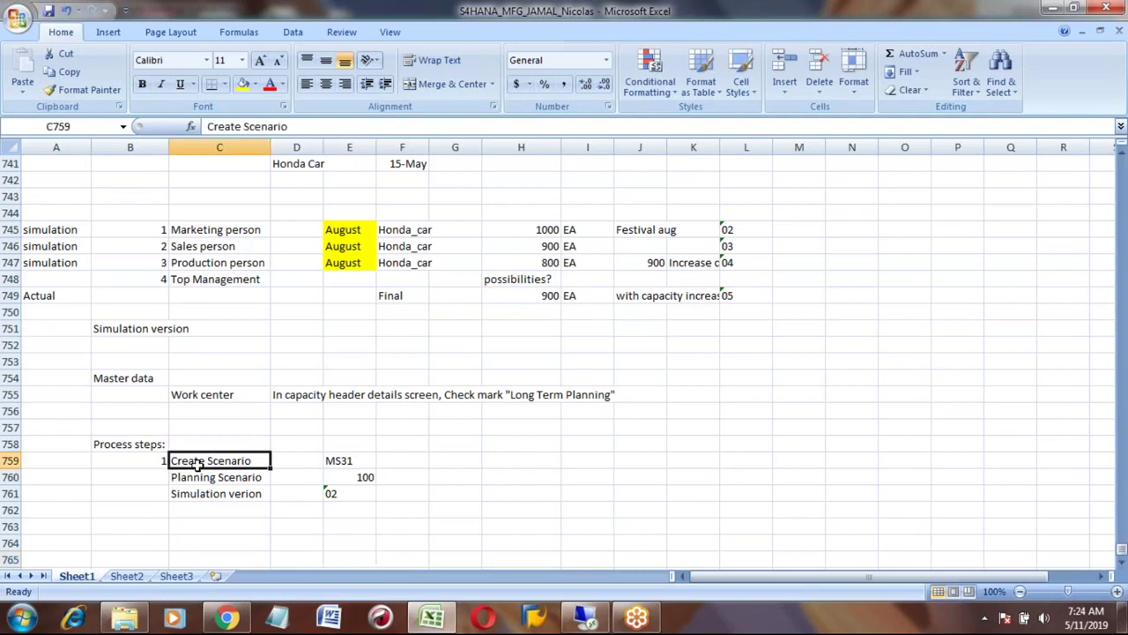
pyautogui.press('Down')
pyautogui.press('Down')
pyautogui.press('Down')
pyautogui.press('Down')
pyautogui.press('Down')
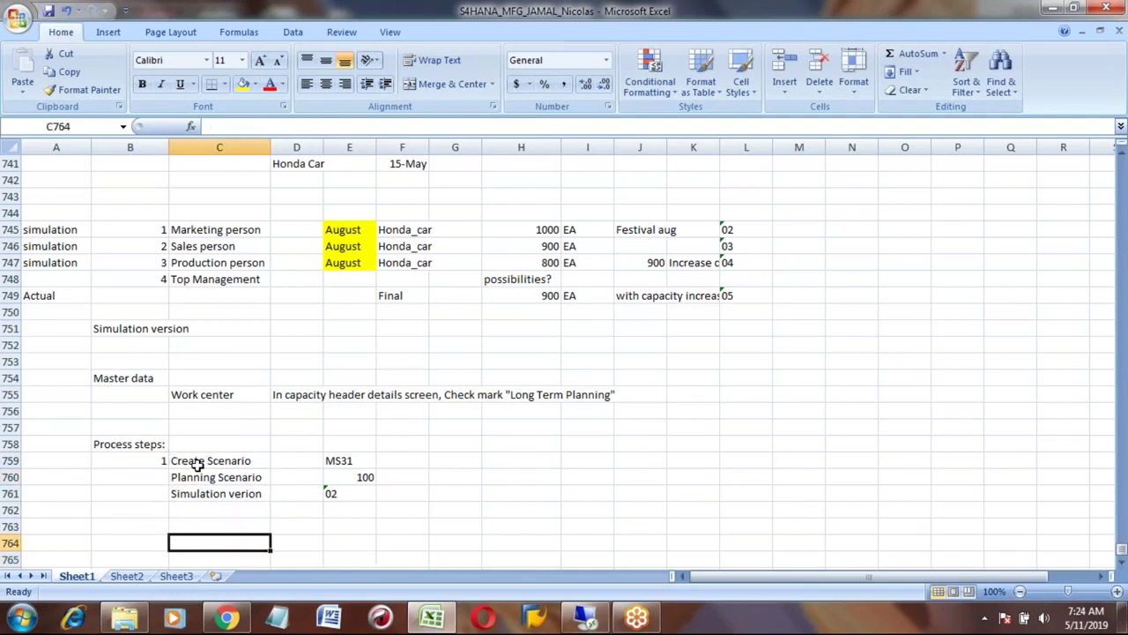
pyautogui.press('Left')
pyautogui.write('2')
pyautogui.press('Tab')
# Review the August forecast quantities in column H for each simulation row and the final row
pyautogui.click(359, 231)
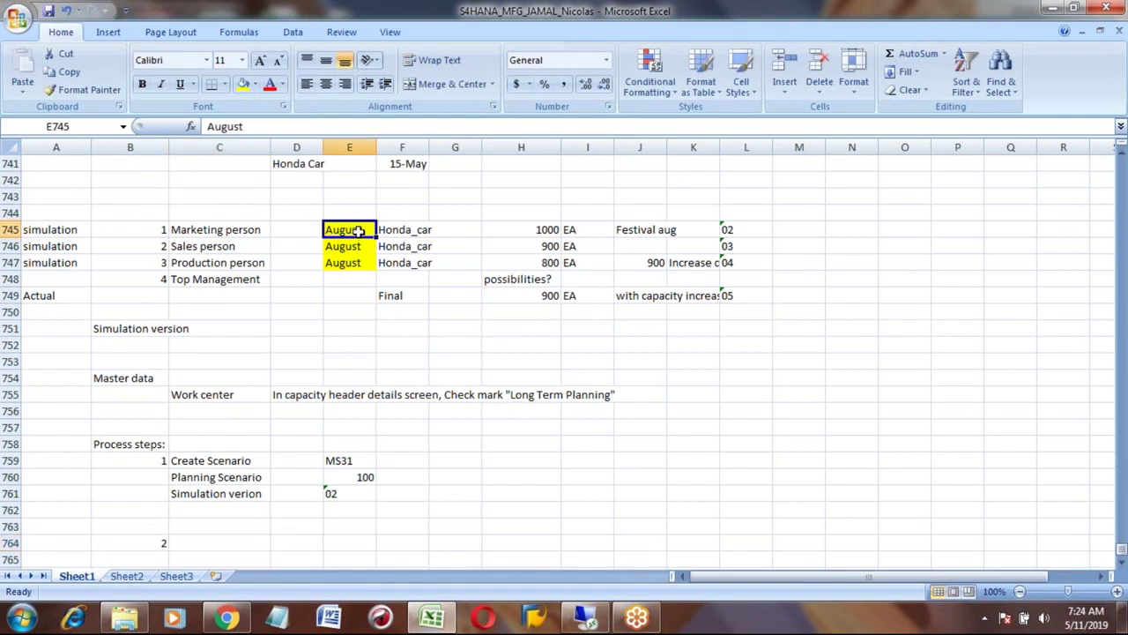
pyautogui.click(700, 232)
pyautogui.press('Down')
pyautogui.press('Down')
pyautogui.press('Up')
pyautogui.press('Up')
pyautogui.press('Left')
pyautogui.press('Left')
pyautogui.press('Left')
pyautogui.press('Down')
pyautogui.press('Down')
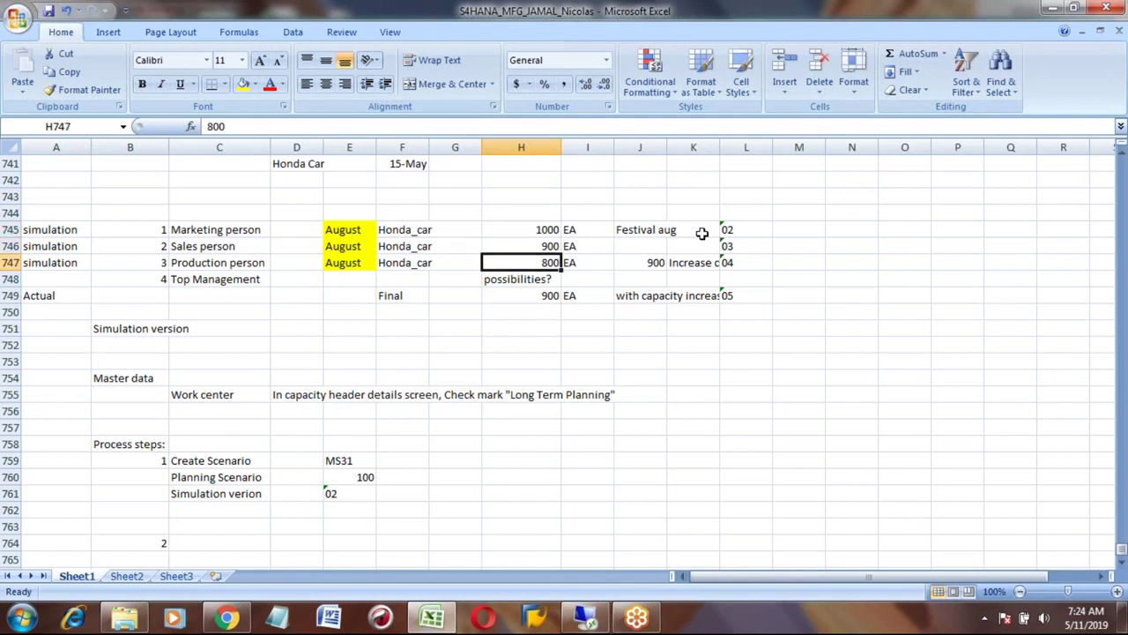
pyautogui.press('Down')
pyautogui.press('Down')
pyautogui.press('Up')
pyautogui.press('Up')
pyautogui.press('Up')
pyautogui.press('Up')
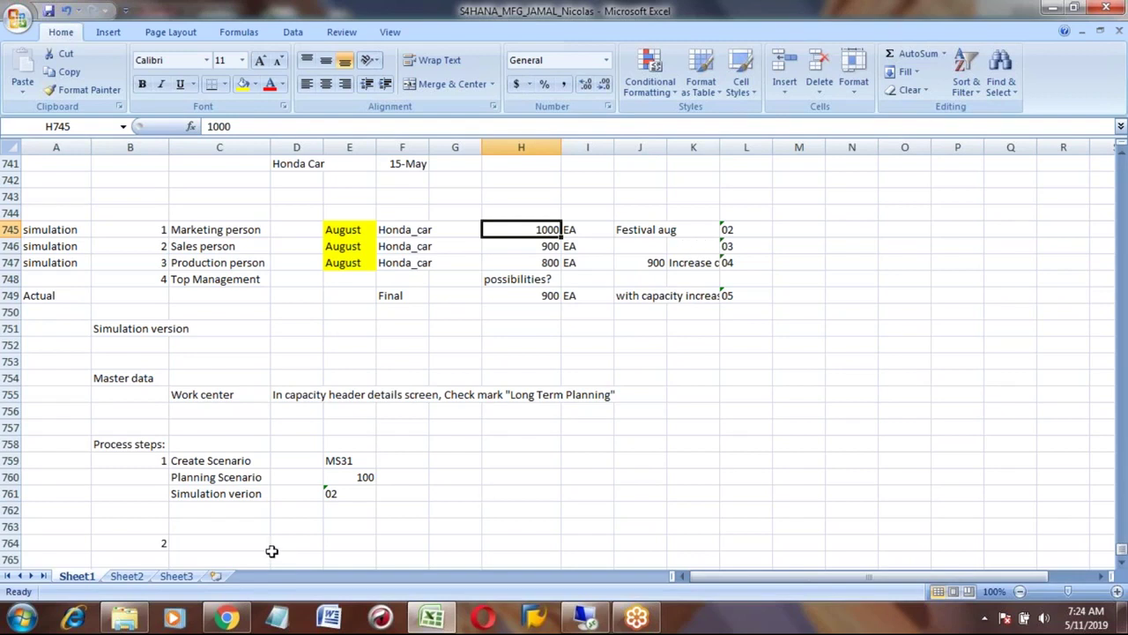
# Enter "Planned Independent requirement" in cell C764 as the description of process step 2
pyautogui.click(244, 539)
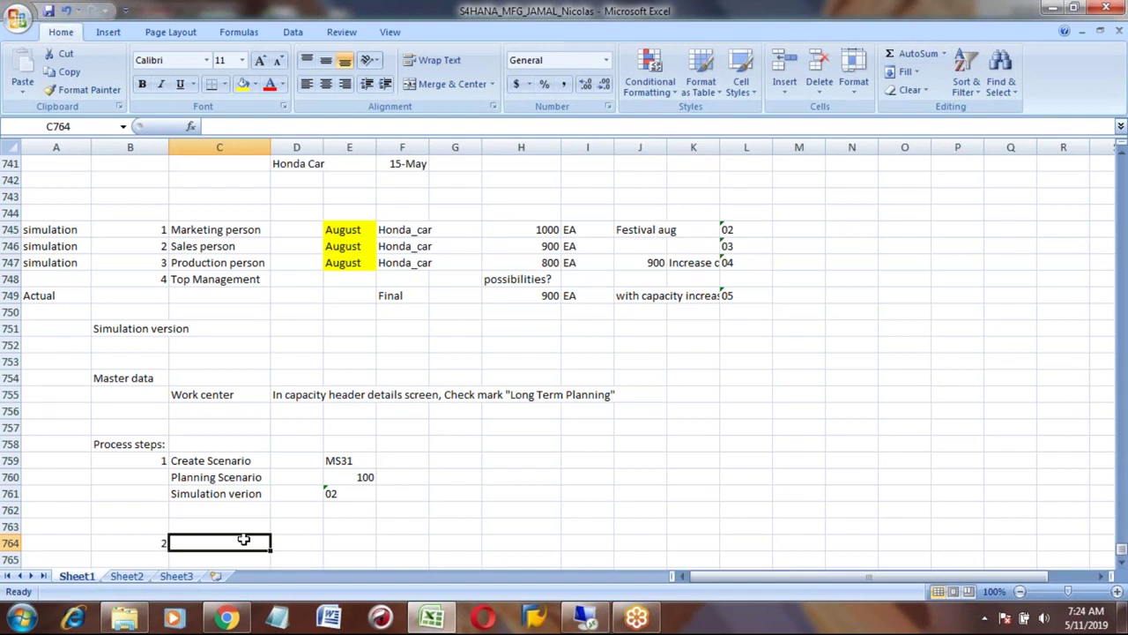
pyautogui.write('Planned Independen')
pyautogui.press('BackSpace')
pyautogui.press('BackSpace')
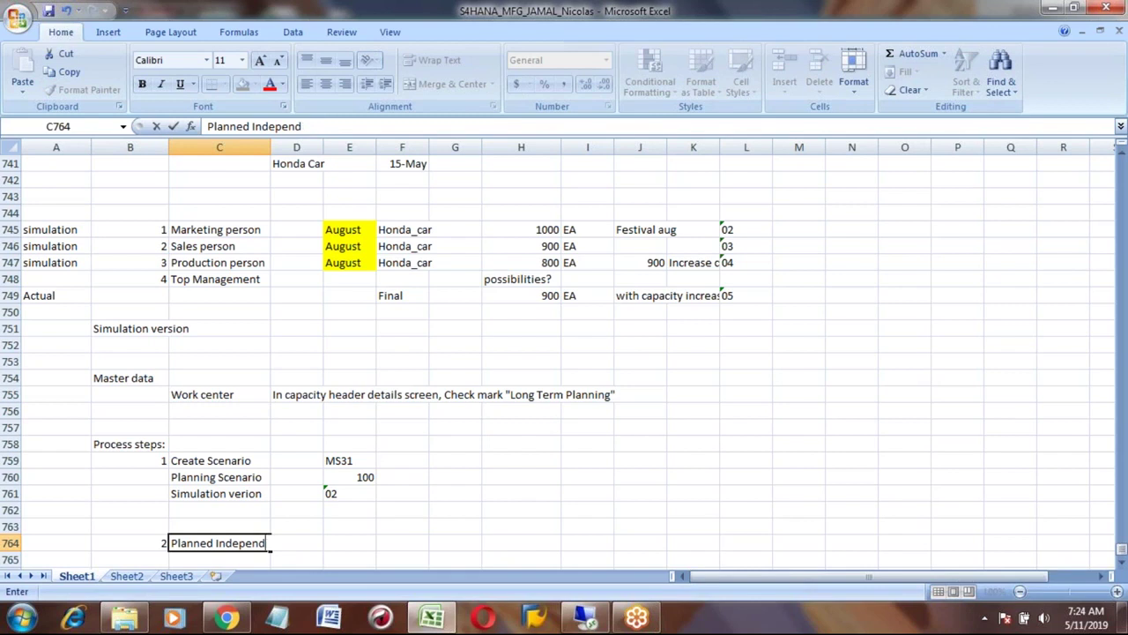
pyautogui.write('en')
pyautogui.press('BackSpace')
pyautogui.press('BackSpace')
pyautogui.press('BackSpace')
pyautogui.press('BackSpace')
pyautogui.write('d')
pyautogui.press('BackSpace')
pyautogui.write('ndent requirement')
pyautogui.press('Return')
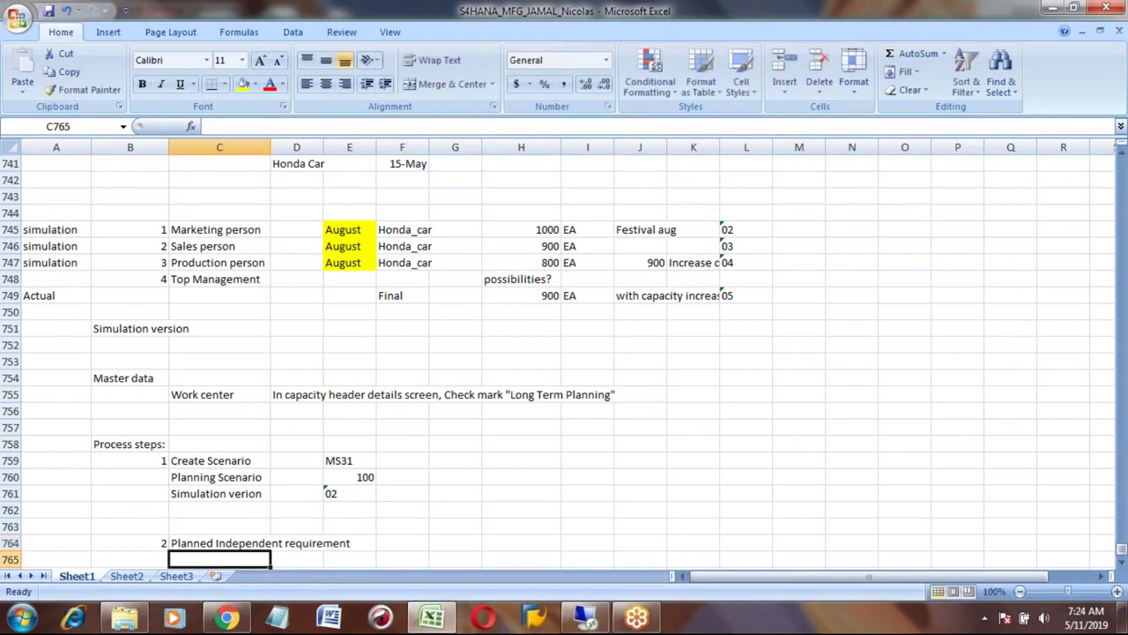
# Enter transaction code MD61 in cell E764 for the planned independent requirement step
pyautogui.press('Down')
pyautogui.press('Down')
pyautogui.press('Down')
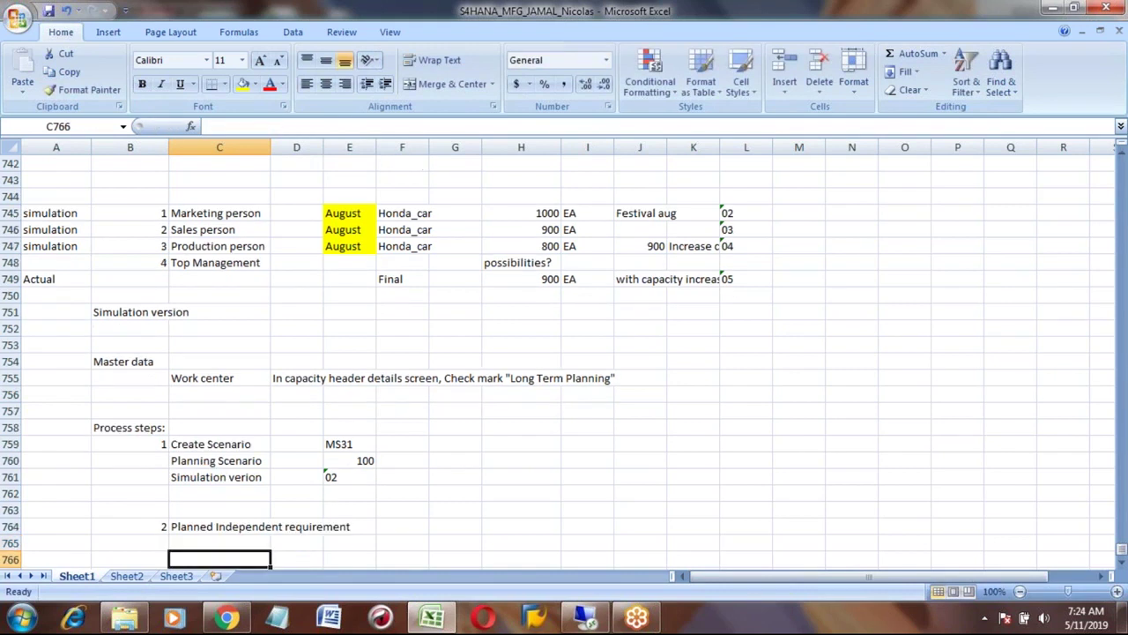
pyautogui.press('Up')
pyautogui.press('Up')
pyautogui.press('Up')
pyautogui.press('Up')
pyautogui.press('Right')
pyautogui.press('Right')
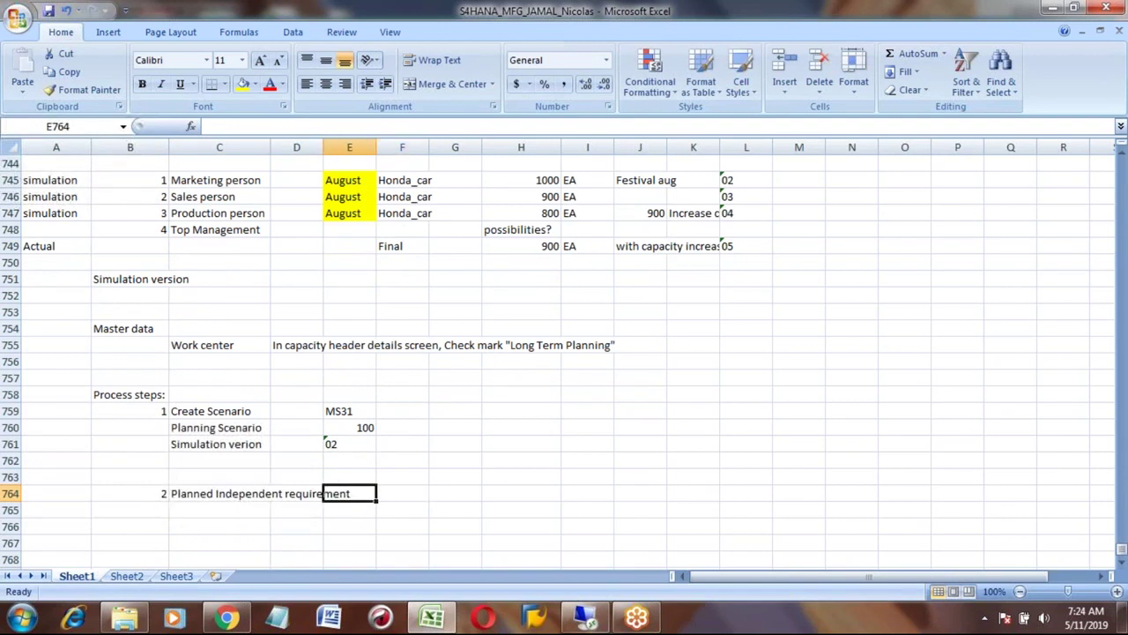
pyautogui.write('MD61')
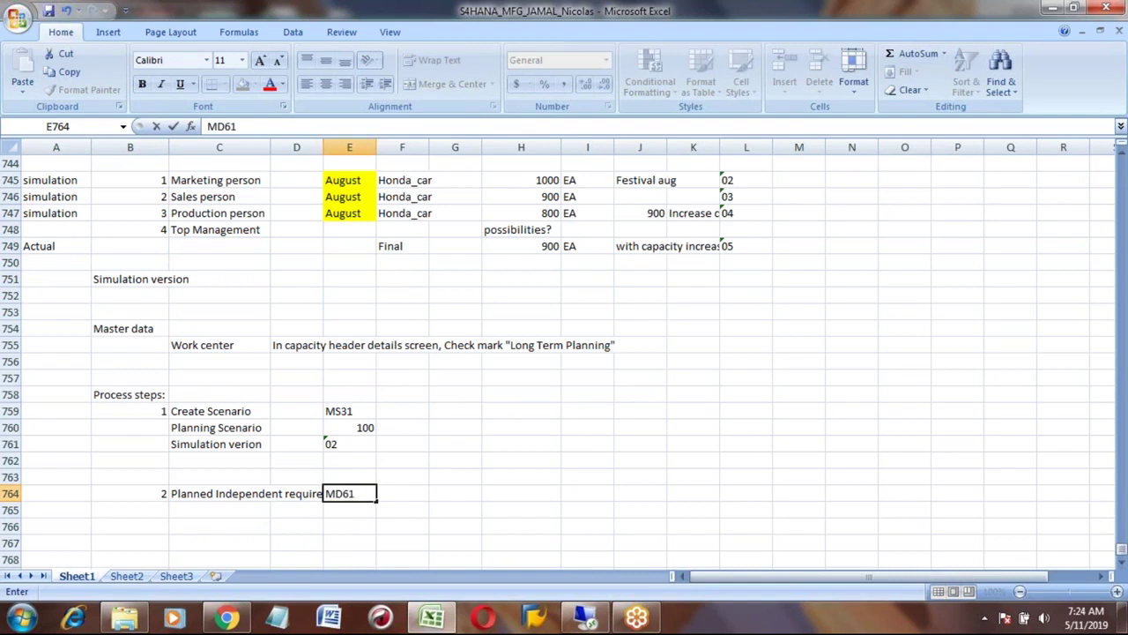
pyautogui.press('Return')
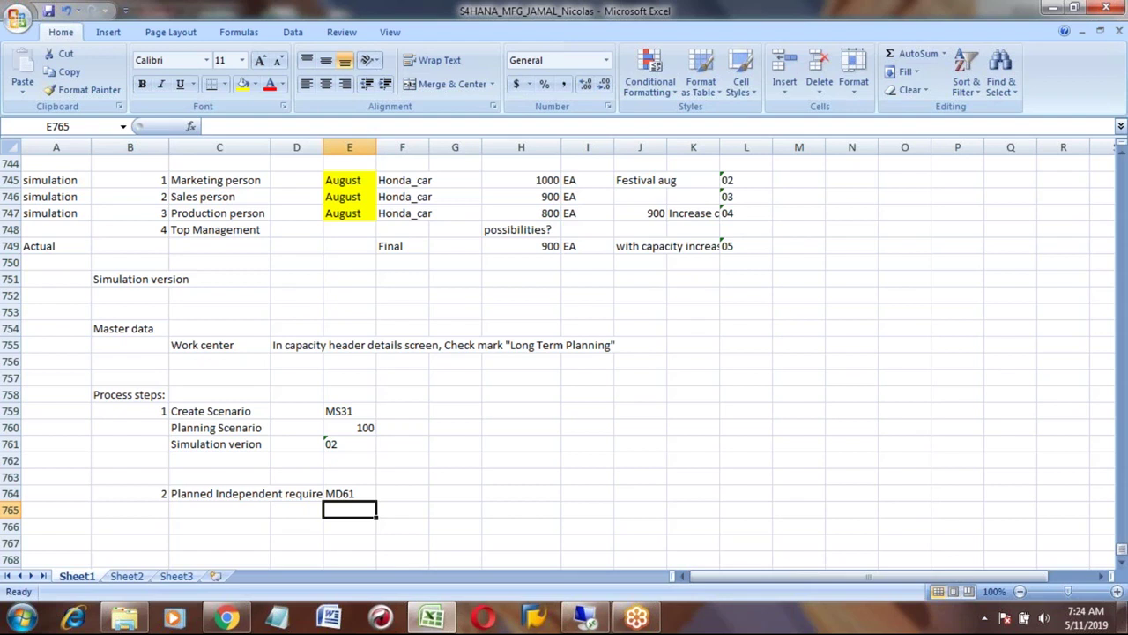
# Change the material name to Honda_car1 in F745 and copy it to F746 and F747
pyautogui.click(404, 180)
pyautogui.click(277, 126)
pyautogui.write('1')
pyautogui.press('Return')
pyautogui.press('Up')
pyautogui.hotkey('ctrl', 'c')
pyautogui.press('Down')
pyautogui.hotkey('shift', 'Down')
pyautogui.hotkey('ctrl', 'v')
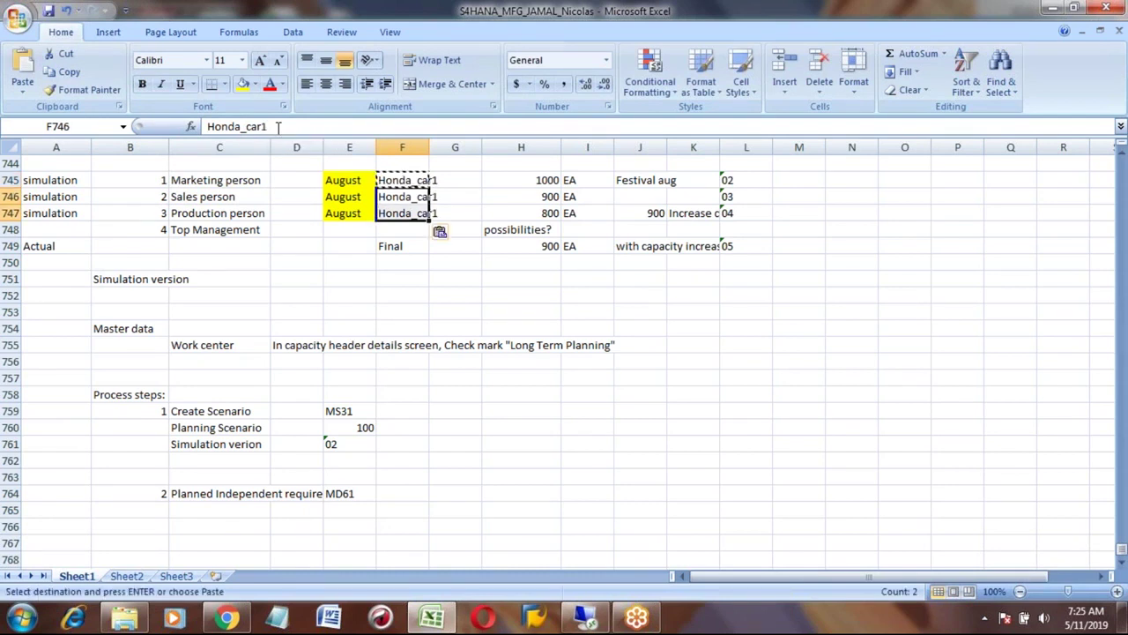
pyautogui.click(206, 512)
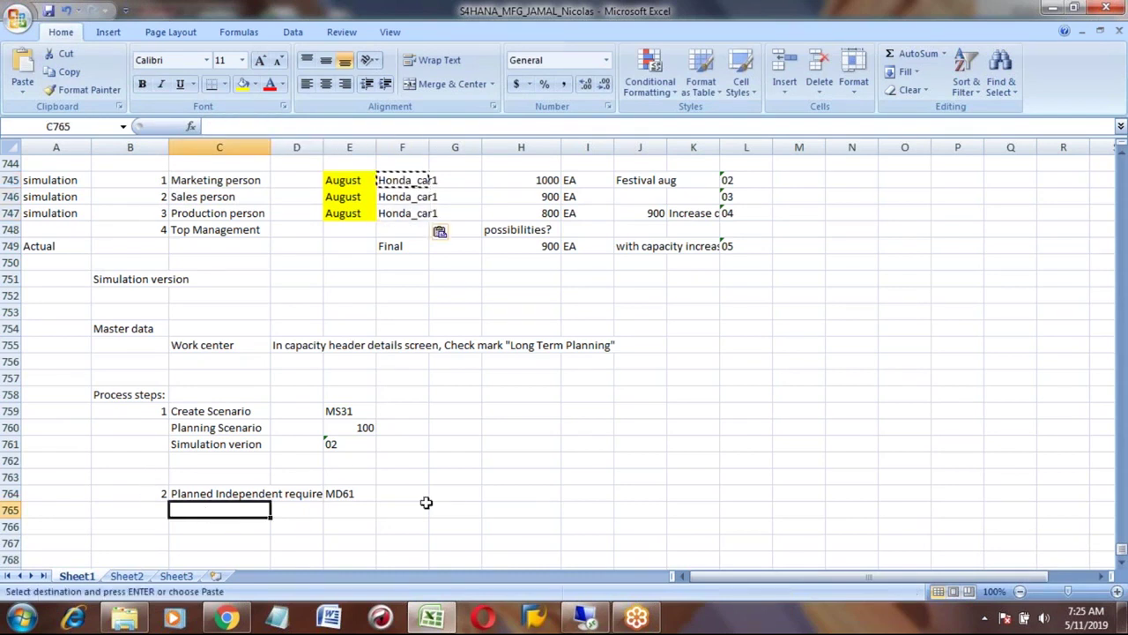
# Switch to SAP, leave the scenario display, and open MD61 - Create from Long-Term Planning's Planned Independent Requirements
pyautogui.hotkey('alt', 'Tab')
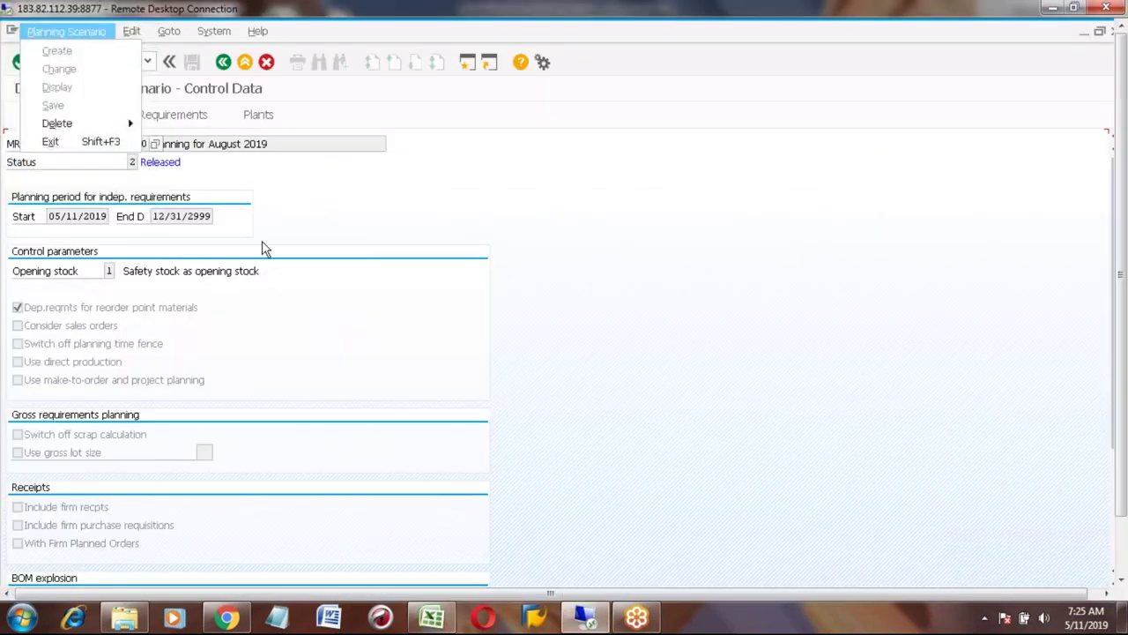
pyautogui.click(223, 62)
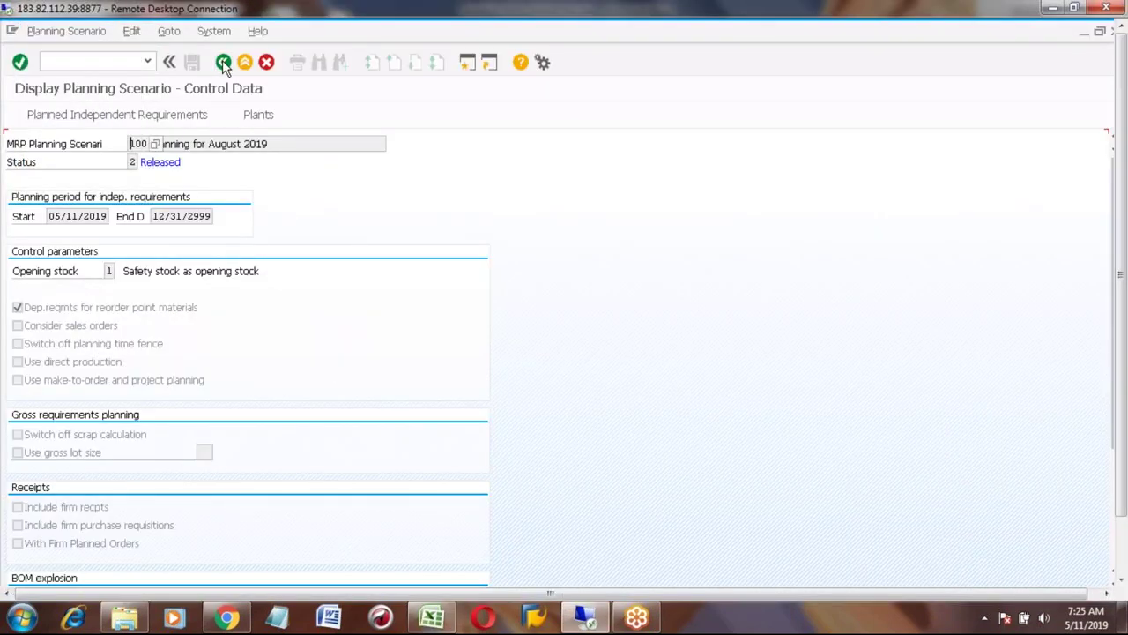
pyautogui.click(223, 61)
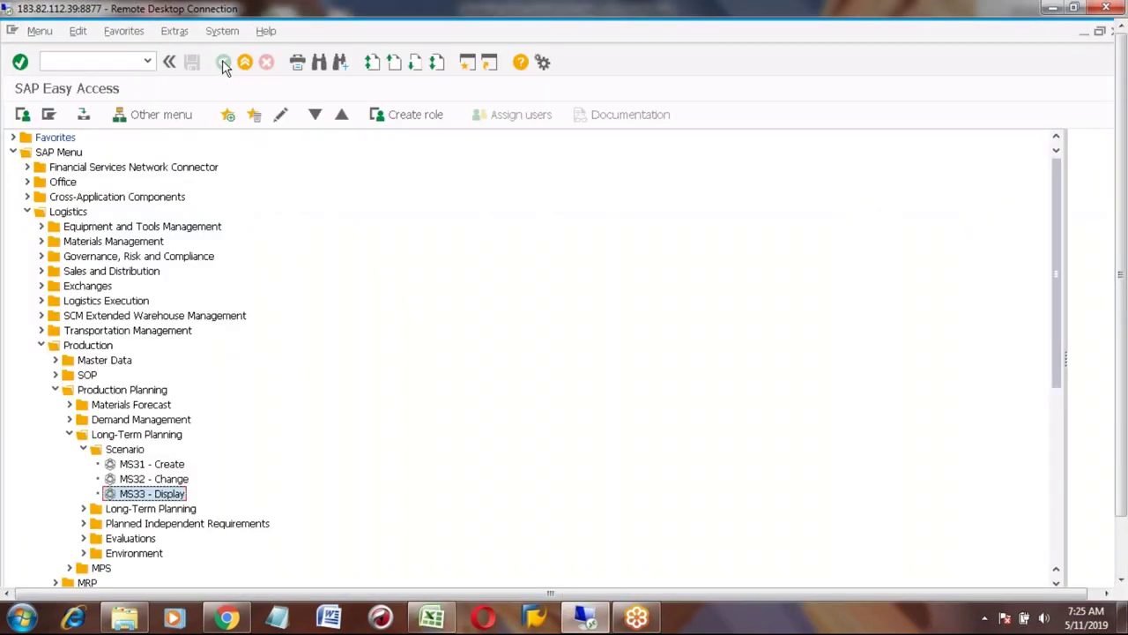
pyautogui.click(70, 435)
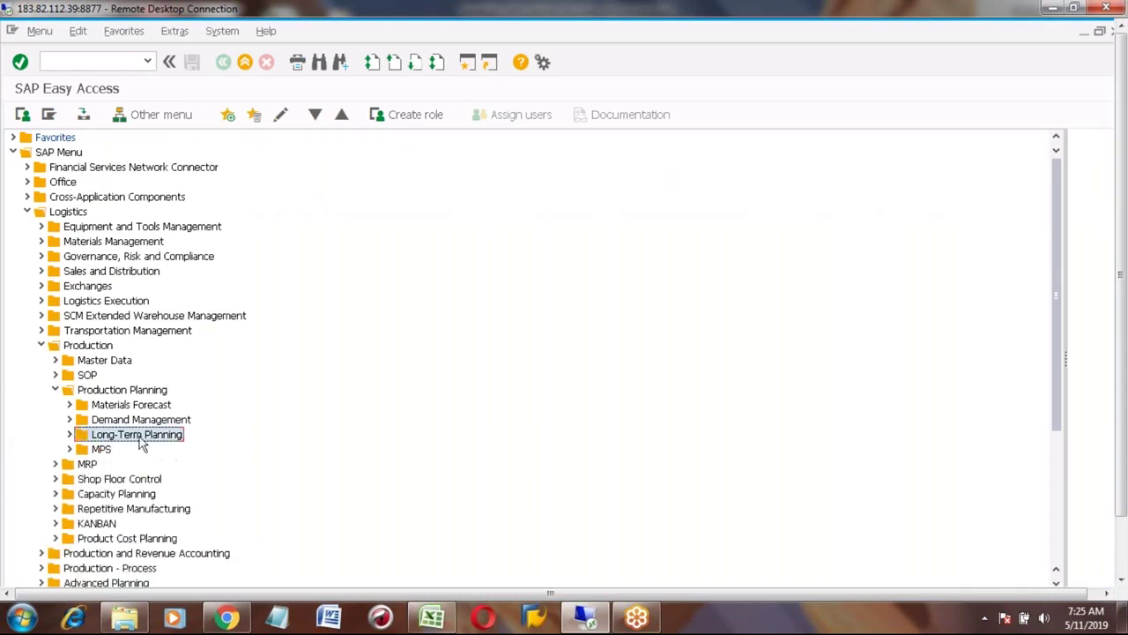
pyautogui.click(70, 436)
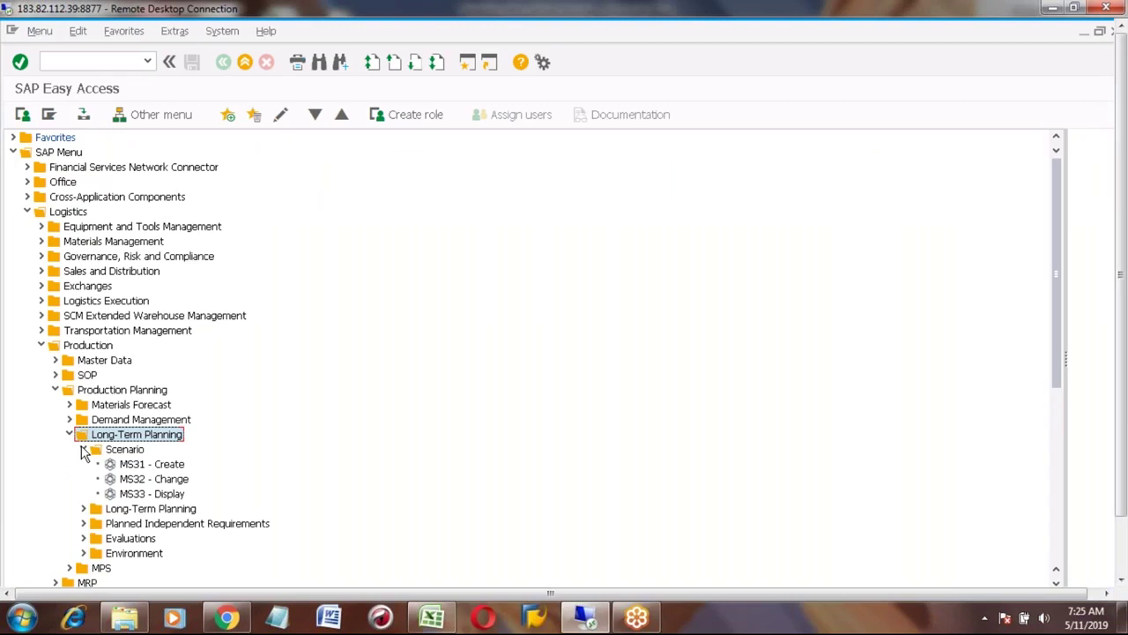
pyautogui.click(83, 448)
pyautogui.click(148, 480)
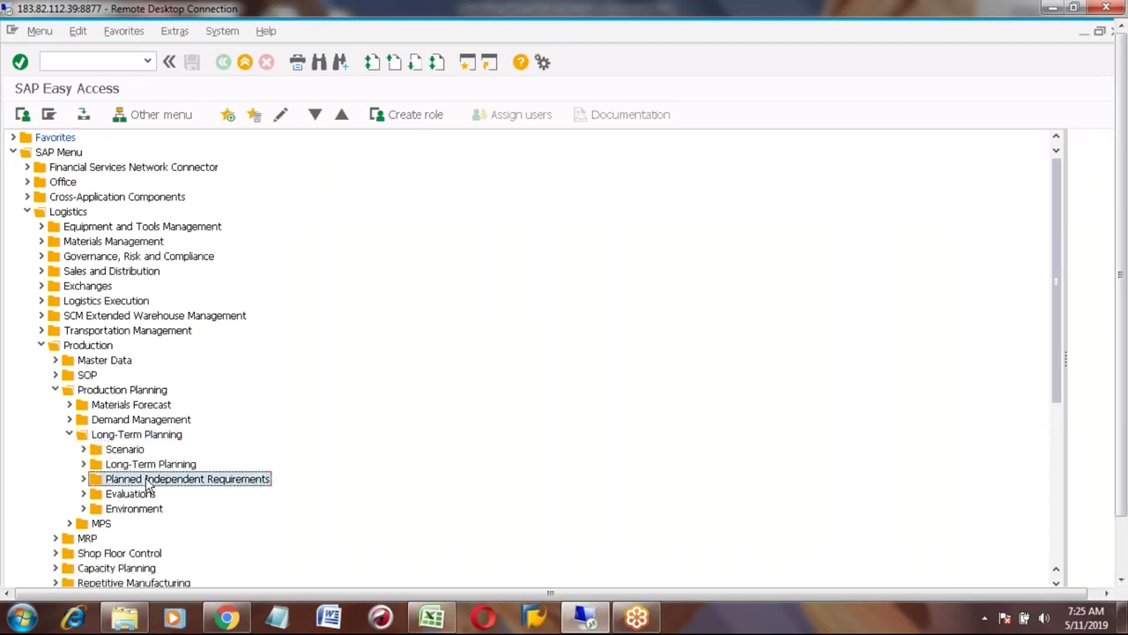
pyautogui.click(84, 480)
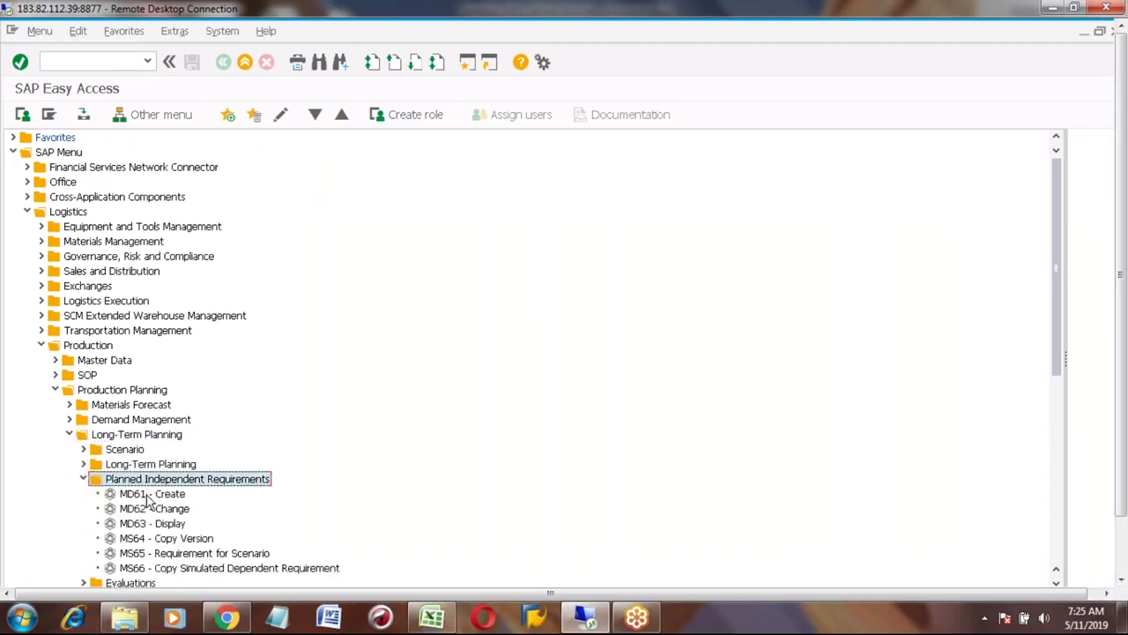
pyautogui.click(148, 497)
pyautogui.doubleClick(148, 496)
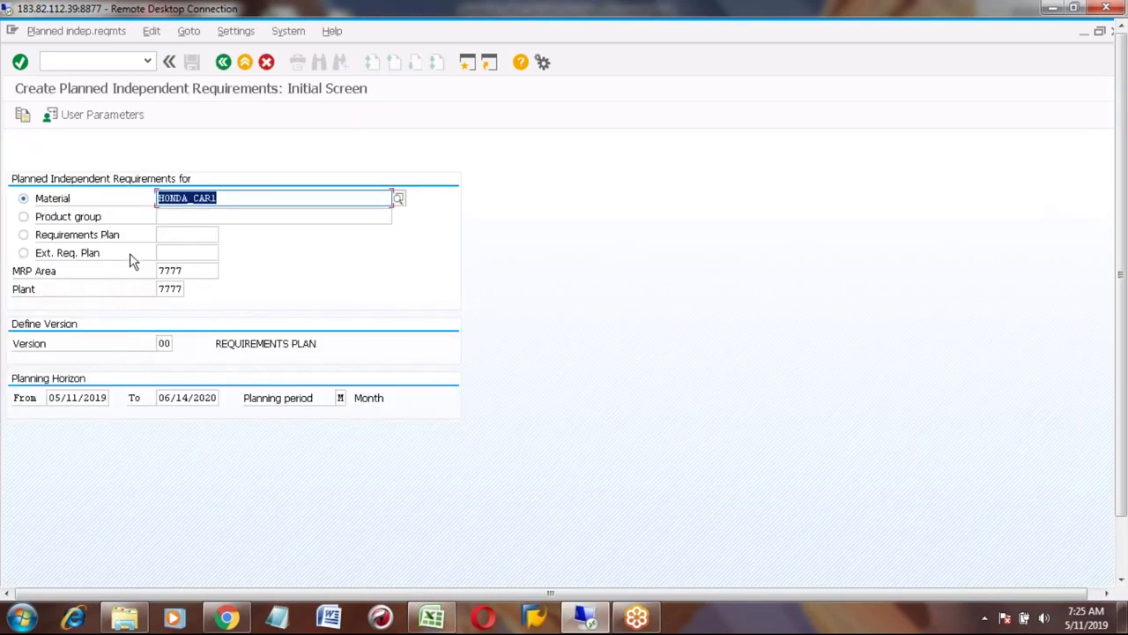
# Clear the requirements version for HONDA_CAR1, check the simulation version numbers in the Excel sheet, and return to SAP
pyautogui.click(230, 198)
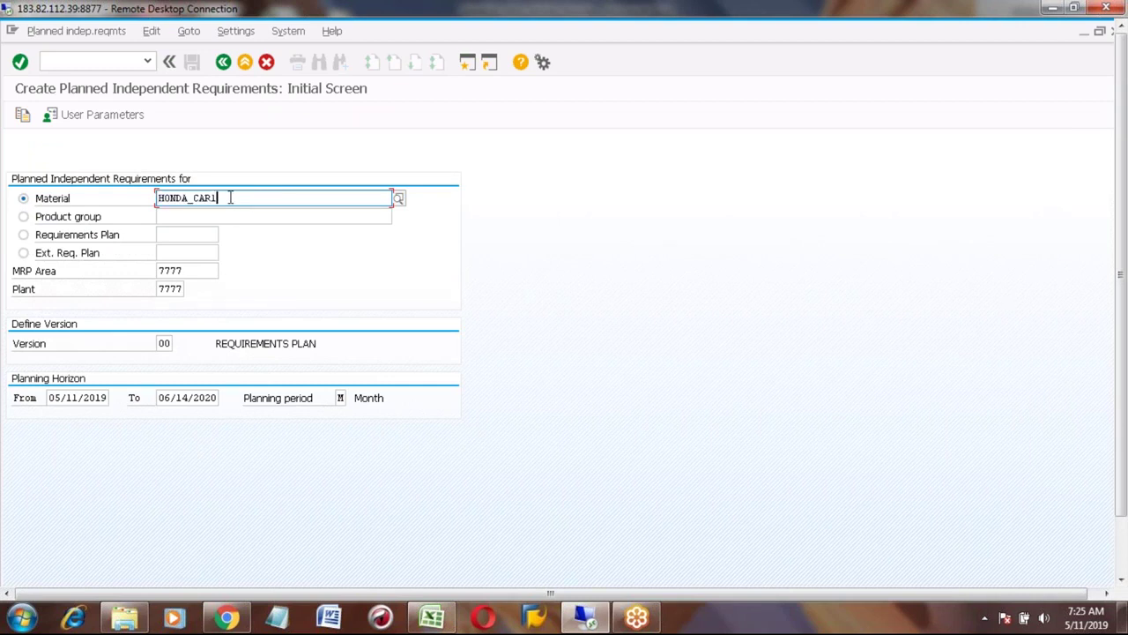
pyautogui.click(165, 344)
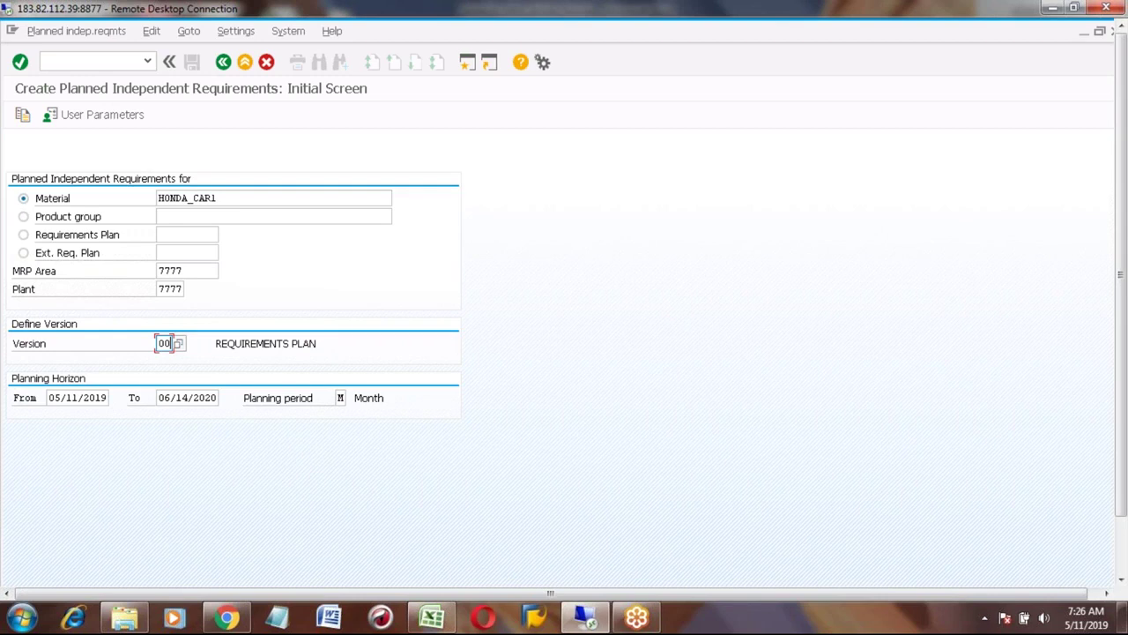
pyautogui.press('BackSpace')
pyautogui.press('BackSpace')
pyautogui.click(408, 294)
pyautogui.click(434, 617)
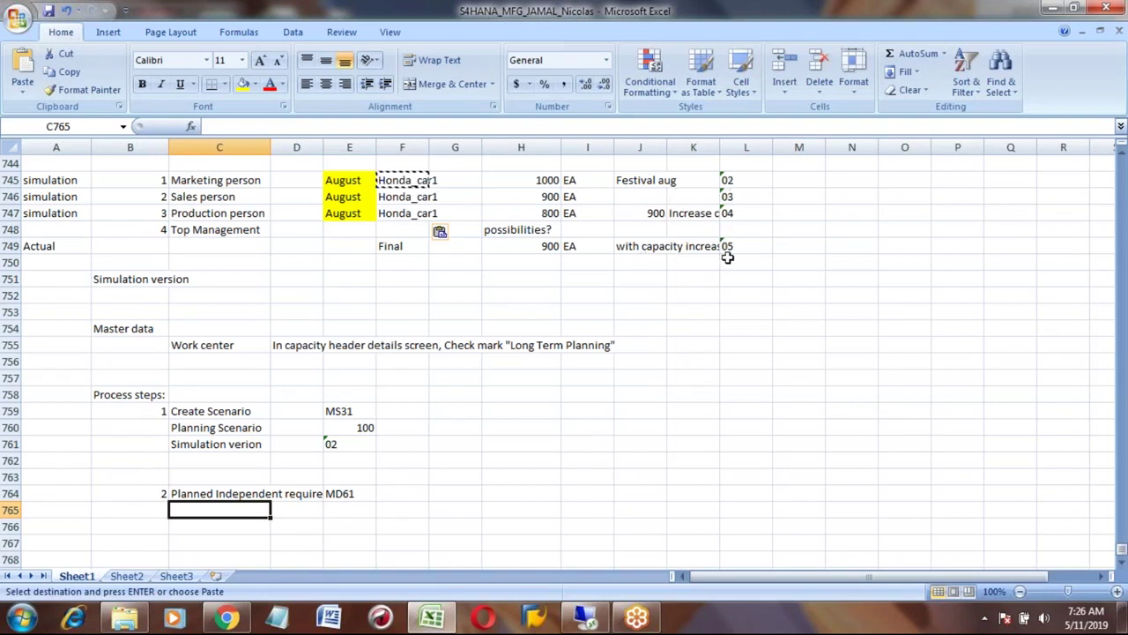
pyautogui.hotkey('alt', 'Tab')
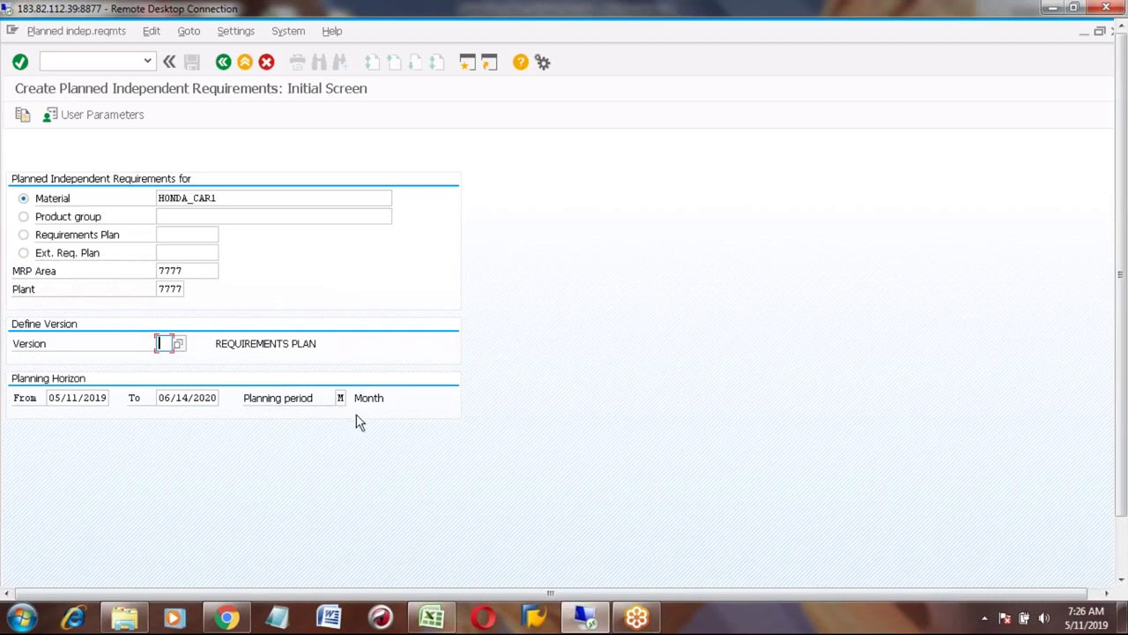
# Set the planning horizon start to 05/02/2019 and the version to 00, and open the planning table for HONDA_CAR1
pyautogui.press('Return')
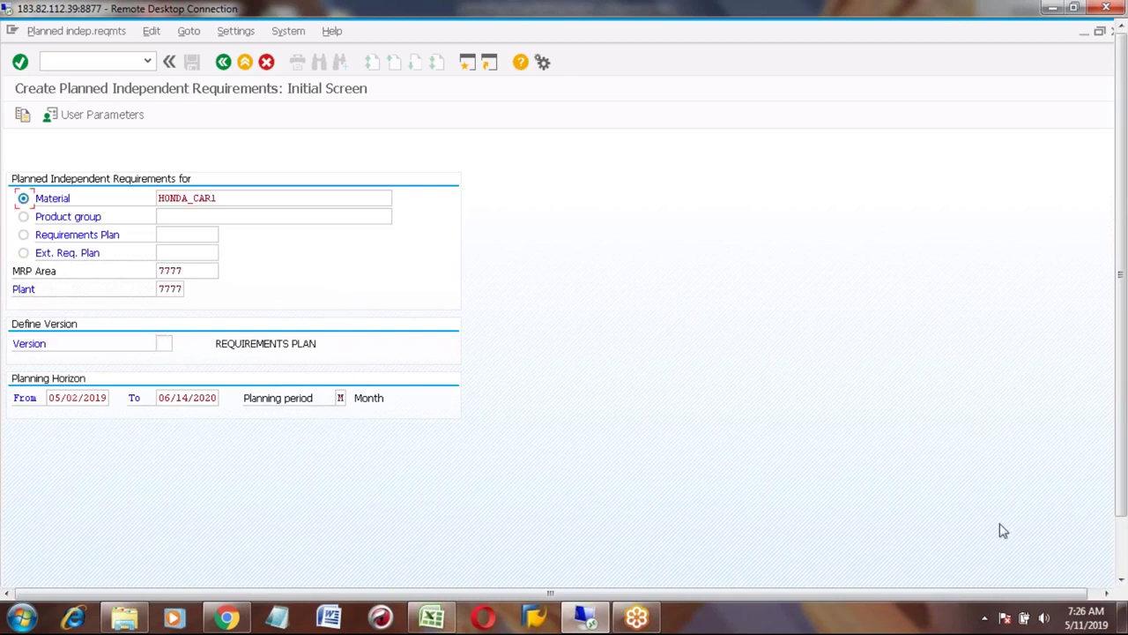
pyautogui.click(1121, 581)
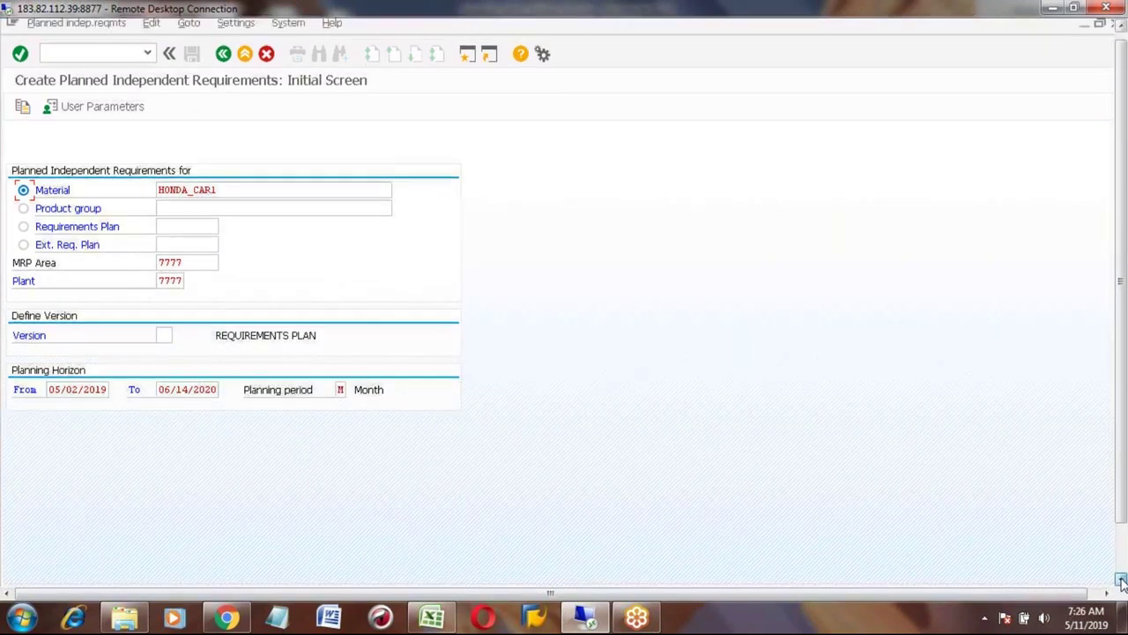
pyautogui.click(162, 285)
pyautogui.write('00')
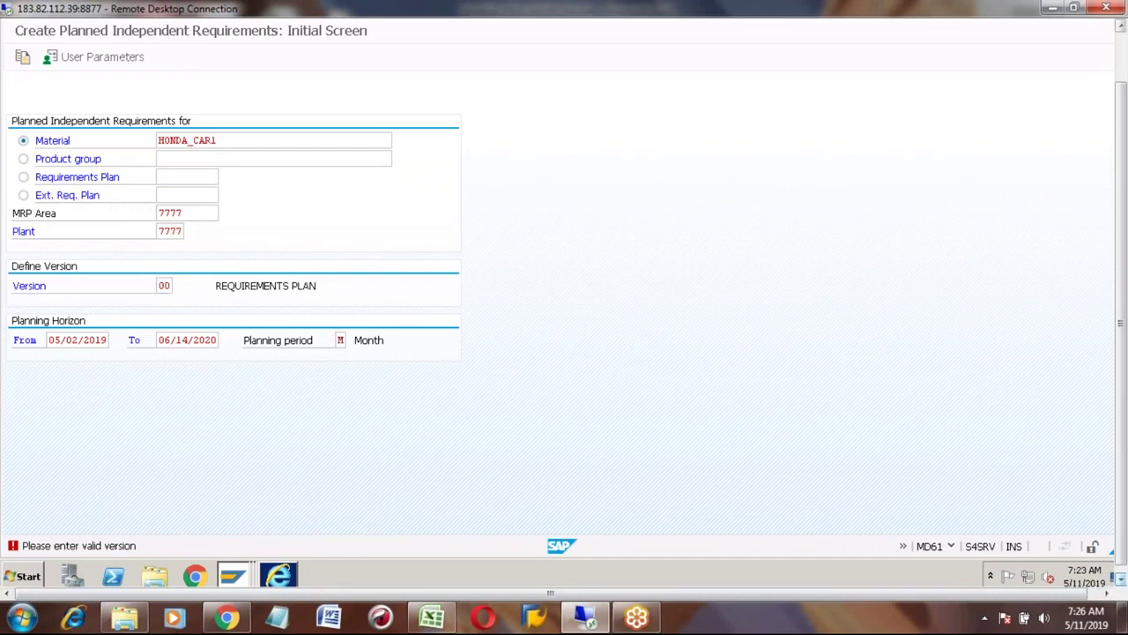
pyautogui.press('Return')
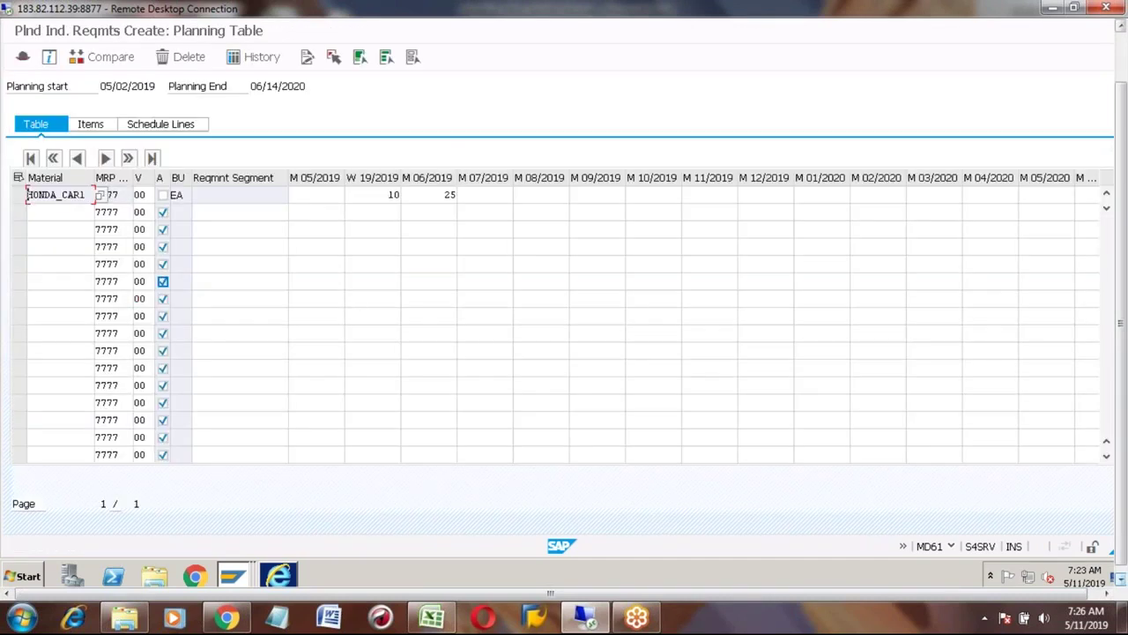
# Clear the HONDA_CAR1 planned quantities for week 19/2019 and month 06/2019 in the version 00 line
pyautogui.click(668, 178)
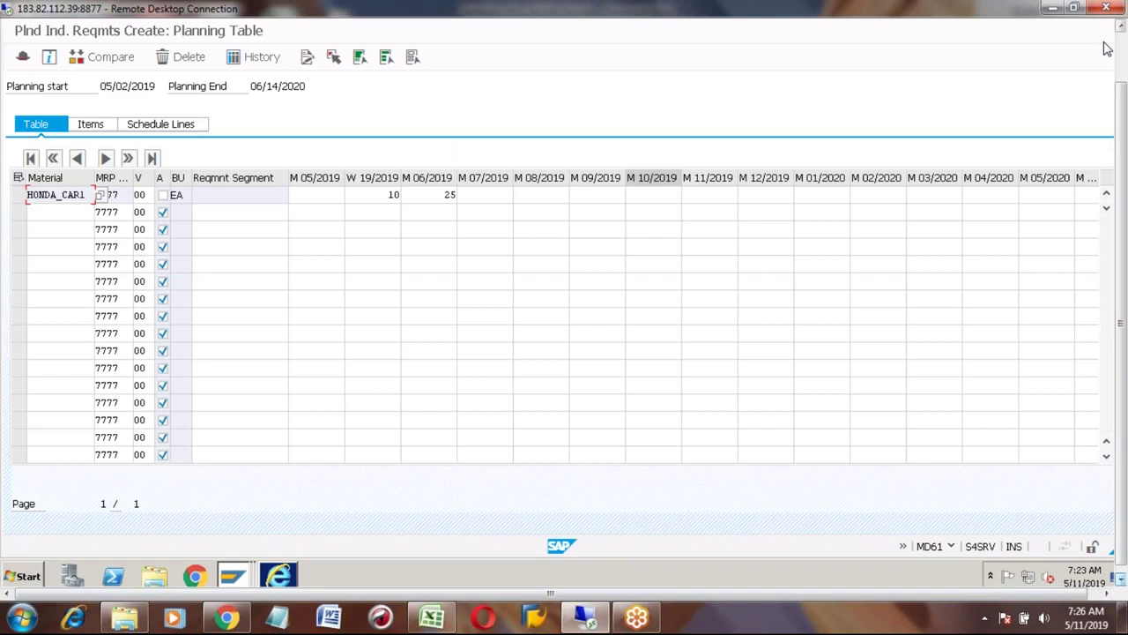
pyautogui.click(387, 196)
pyautogui.press('Delete')
pyautogui.press('Delete')
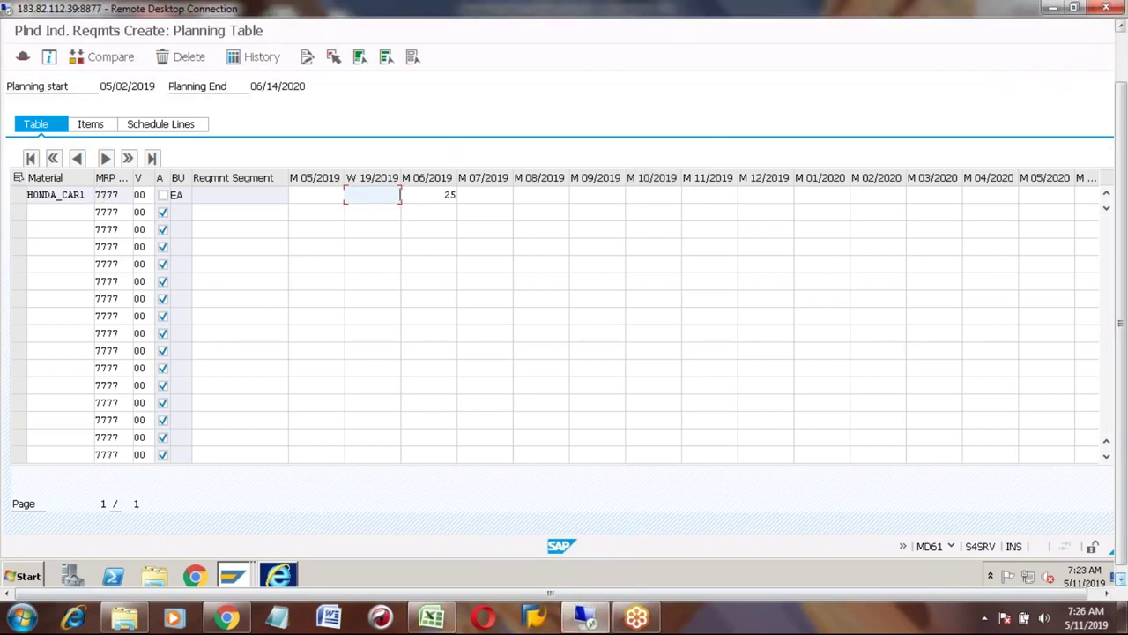
pyautogui.click(455, 196)
pyautogui.press('BackSpace')
pyautogui.press('BackSpace')
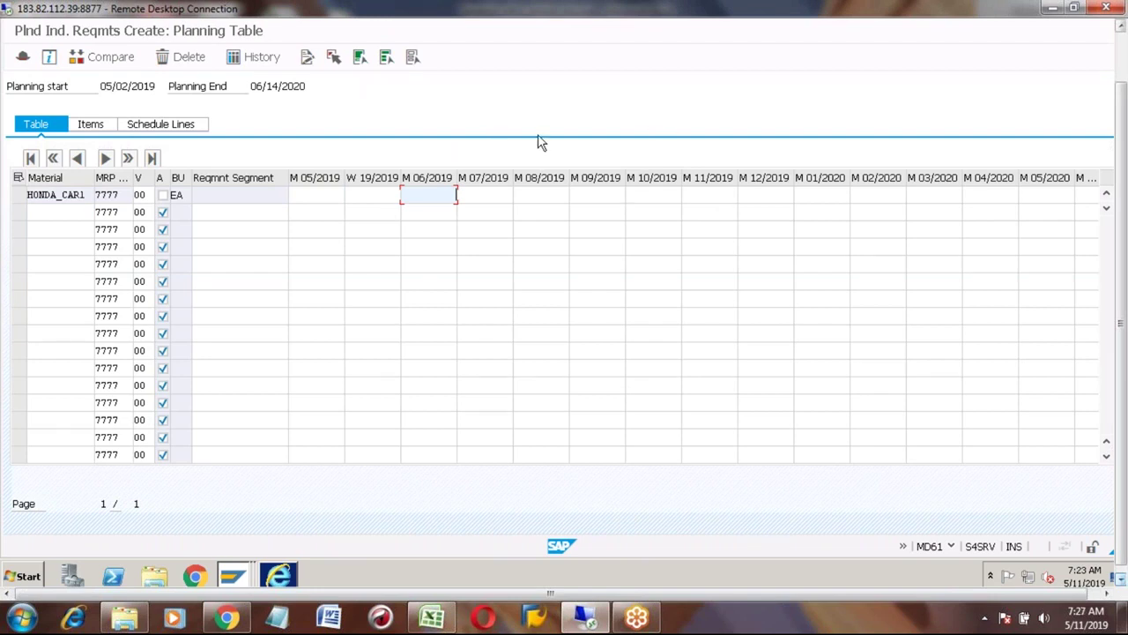
# Start a new material entry in the first empty line below HONDA_CAR1 in the planning table
pyautogui.click(1124, 60)
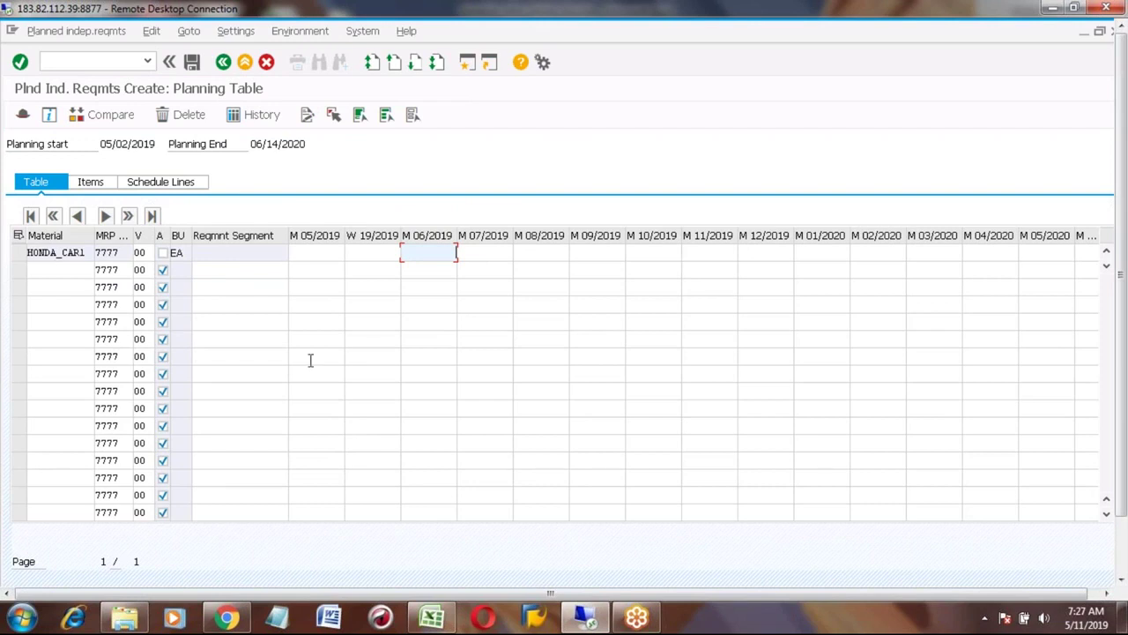
pyautogui.click(45, 272)
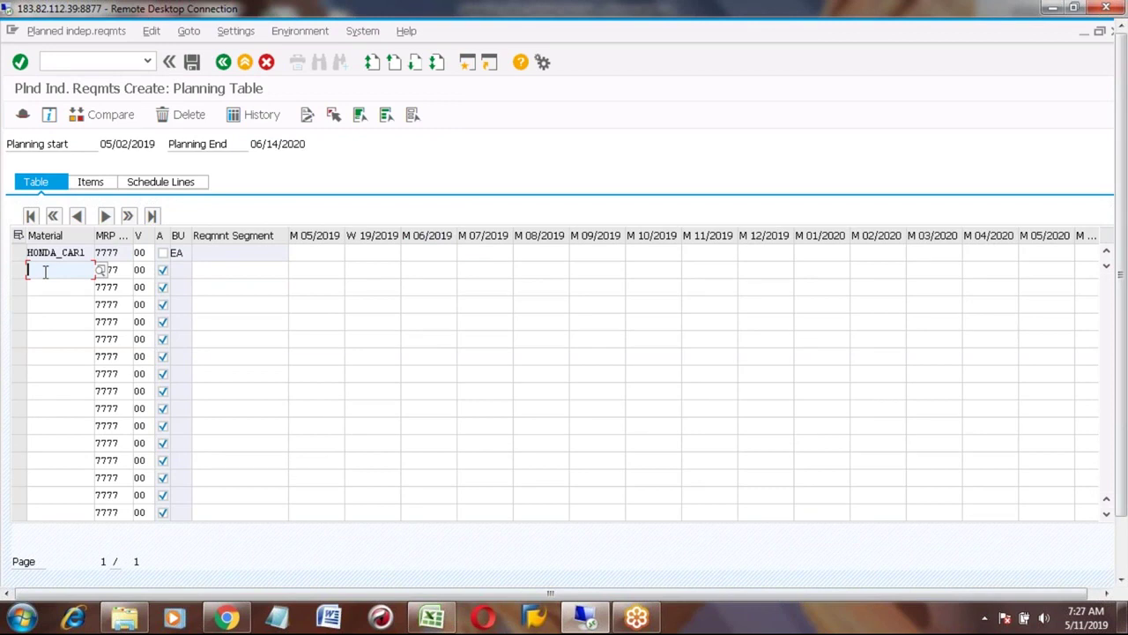
# Add a HONDA_CAR1 row with version 02 and a planned quantity of 1000 for month 08/2019
pyautogui.write('HONDA_CAR1')
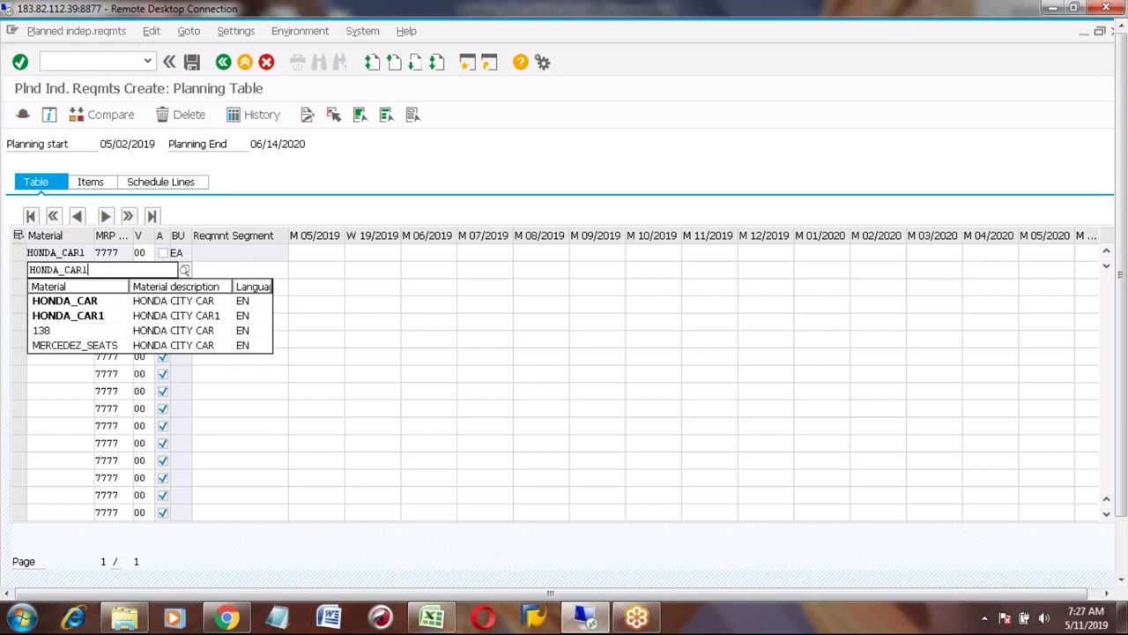
pyautogui.press('Tab')
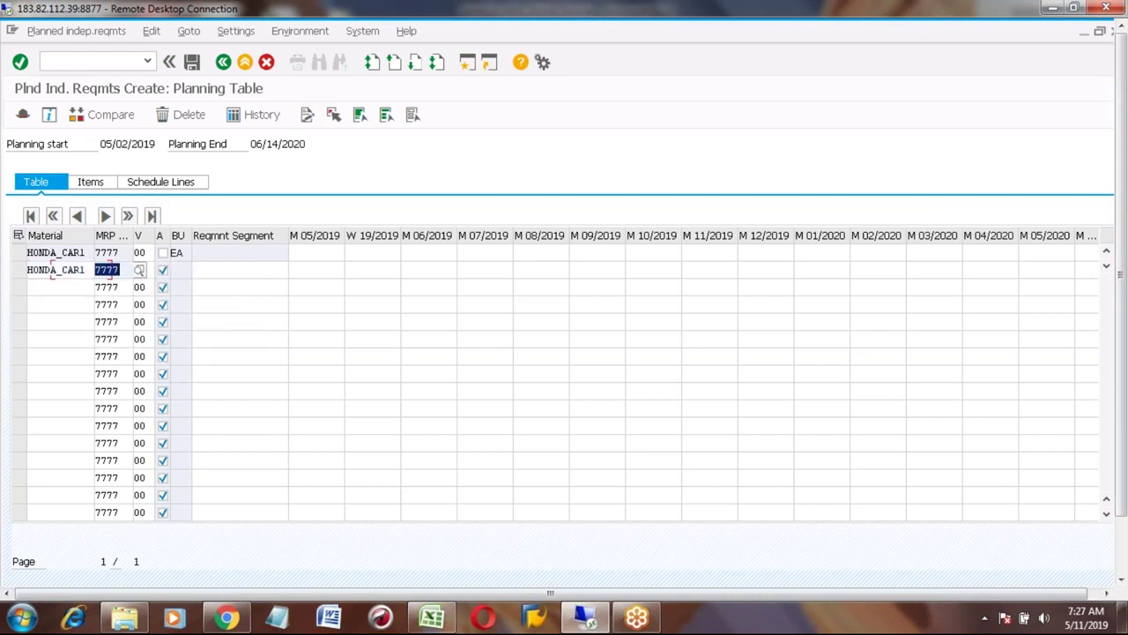
pyautogui.press('Tab')
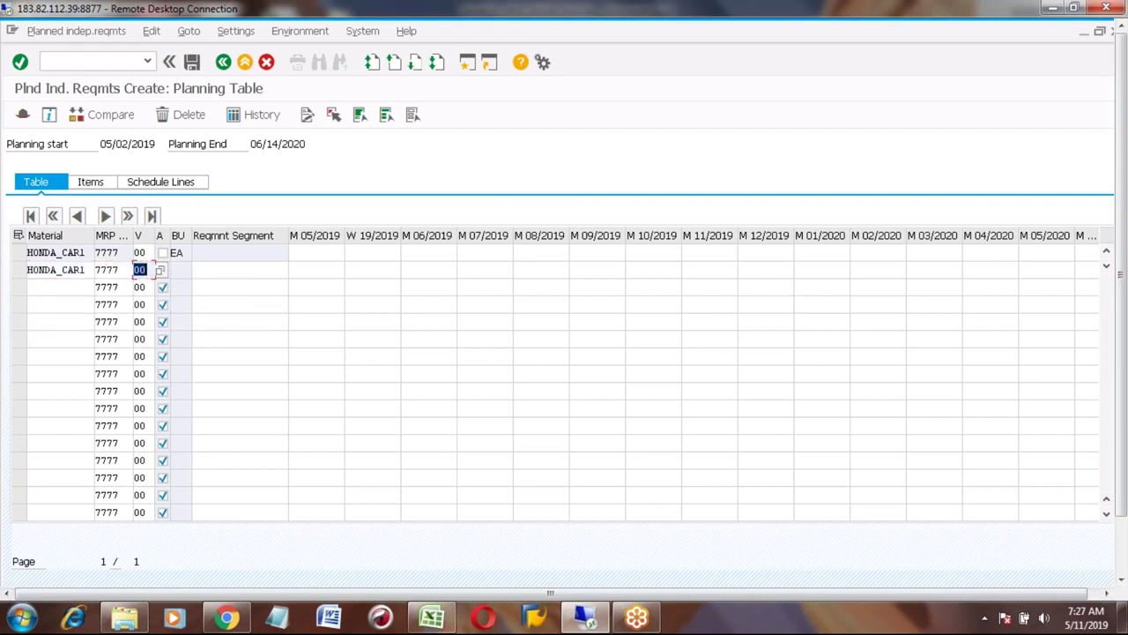
pyautogui.press('F4')
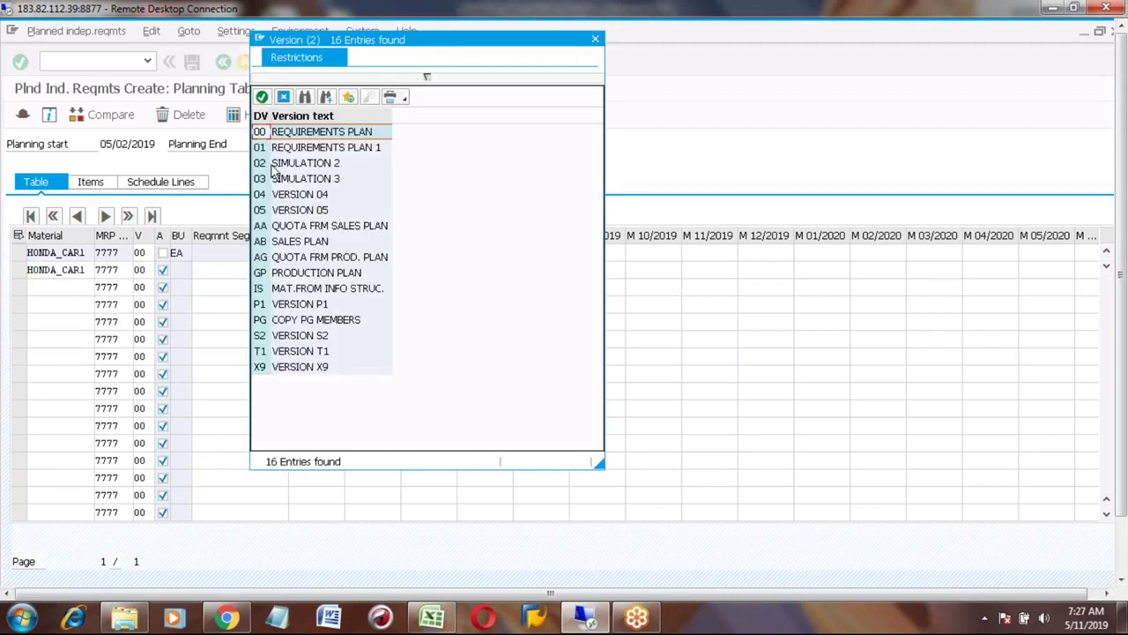
pyautogui.doubleClick(262, 168)
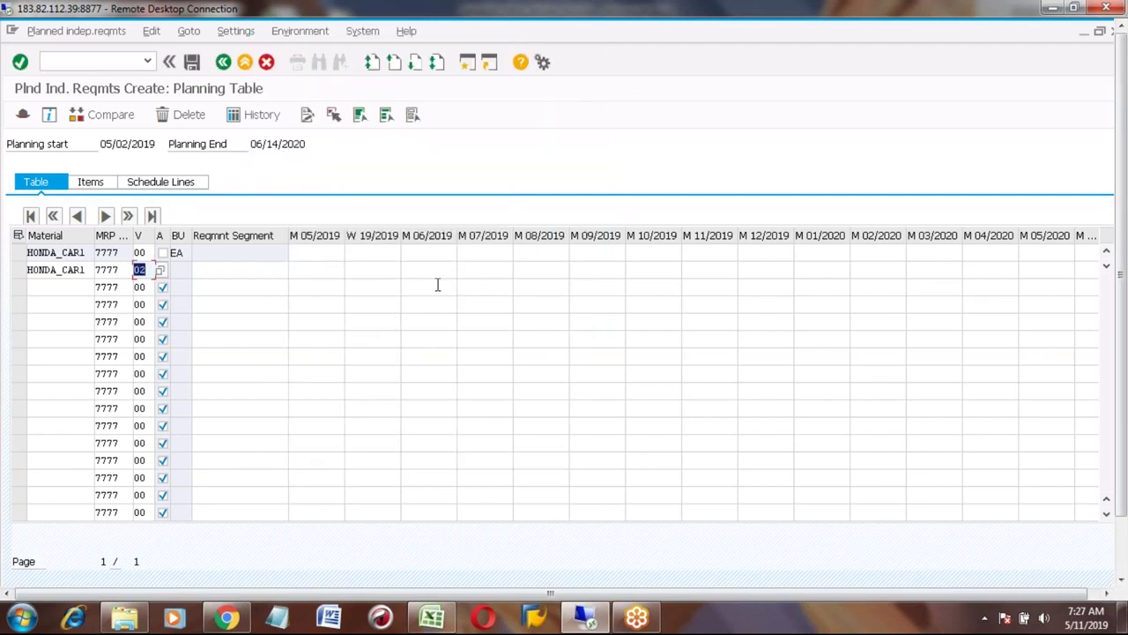
pyautogui.click(544, 269)
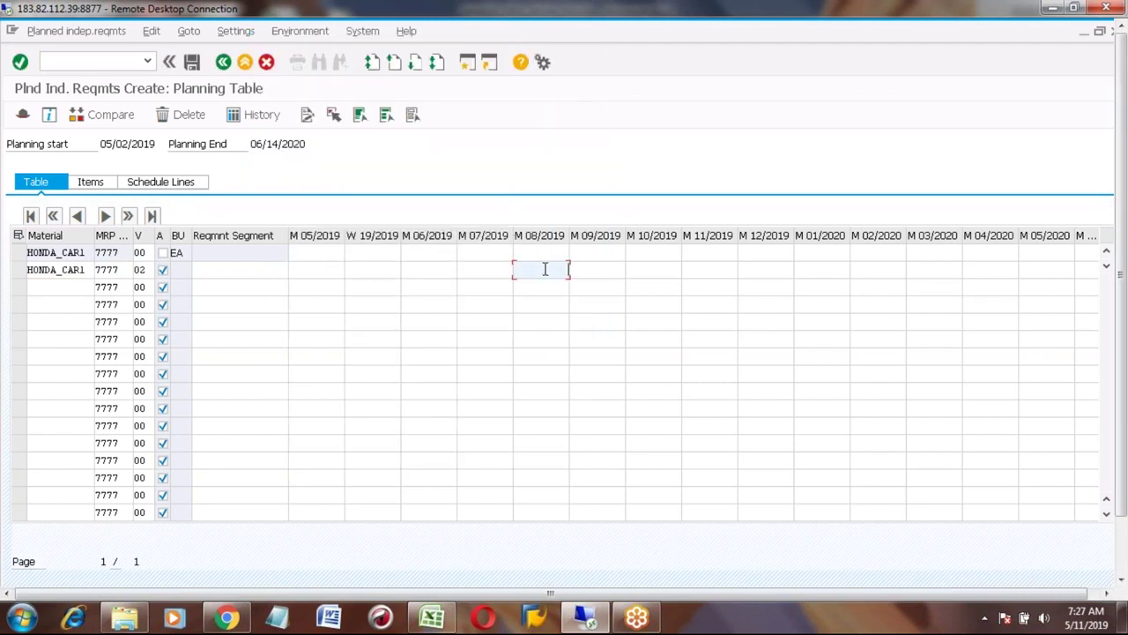
pyautogui.write('1000')
# Add another HONDA_CAR1 row with version 03 and a planned quantity of 900 for month 08/2019
pyautogui.click(68, 294)
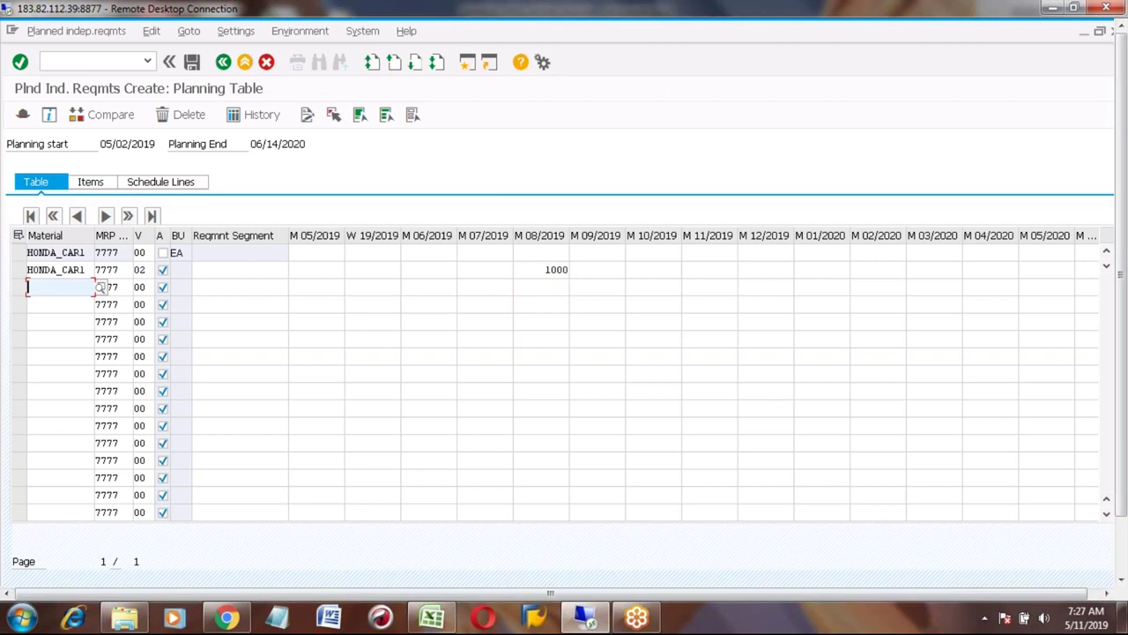
pyautogui.write('H')
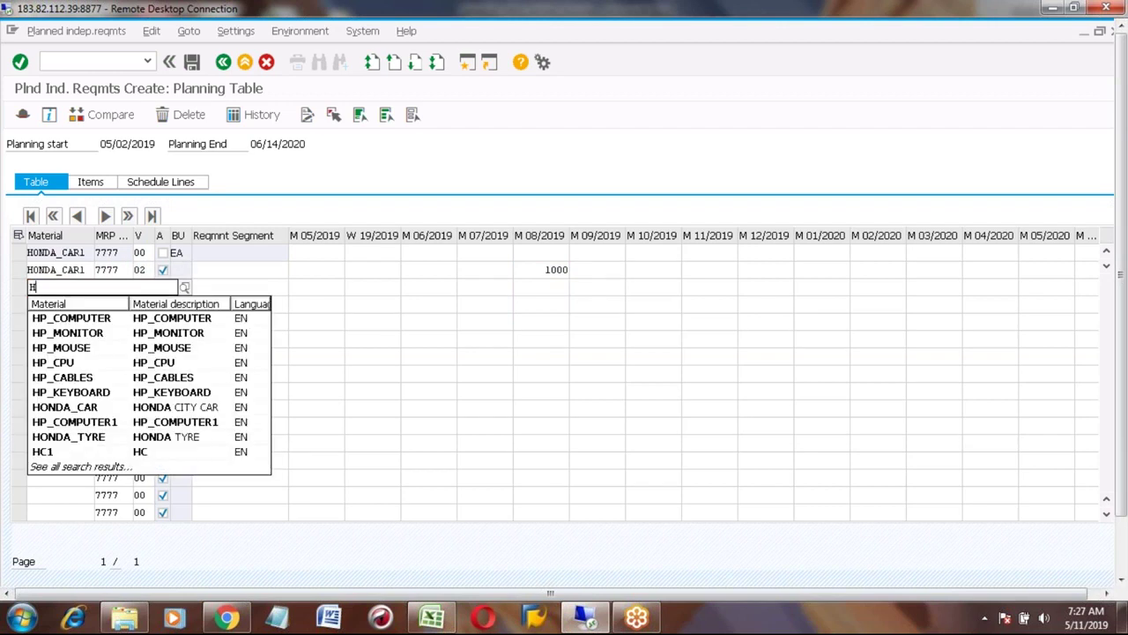
pyautogui.write('ON')
pyautogui.press('Down')
pyautogui.press('Down')
pyautogui.press('Down')
pyautogui.press('Return')
pyautogui.press('Tab')
pyautogui.press('Tab')
pyautogui.write('03')
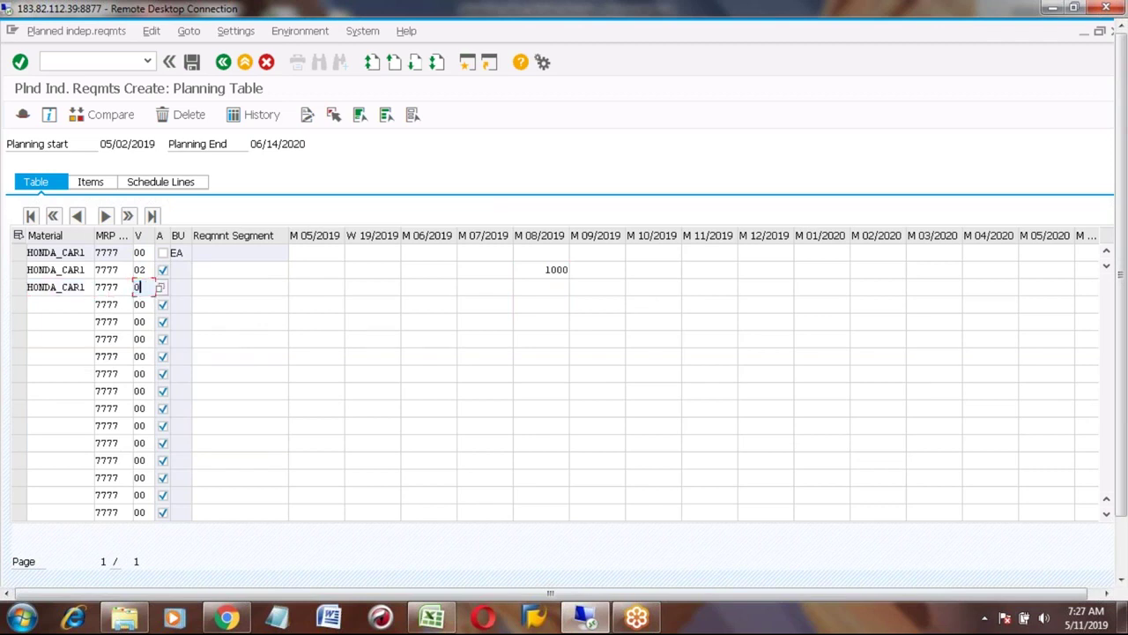
pyautogui.click(558, 286)
pyautogui.write('900')
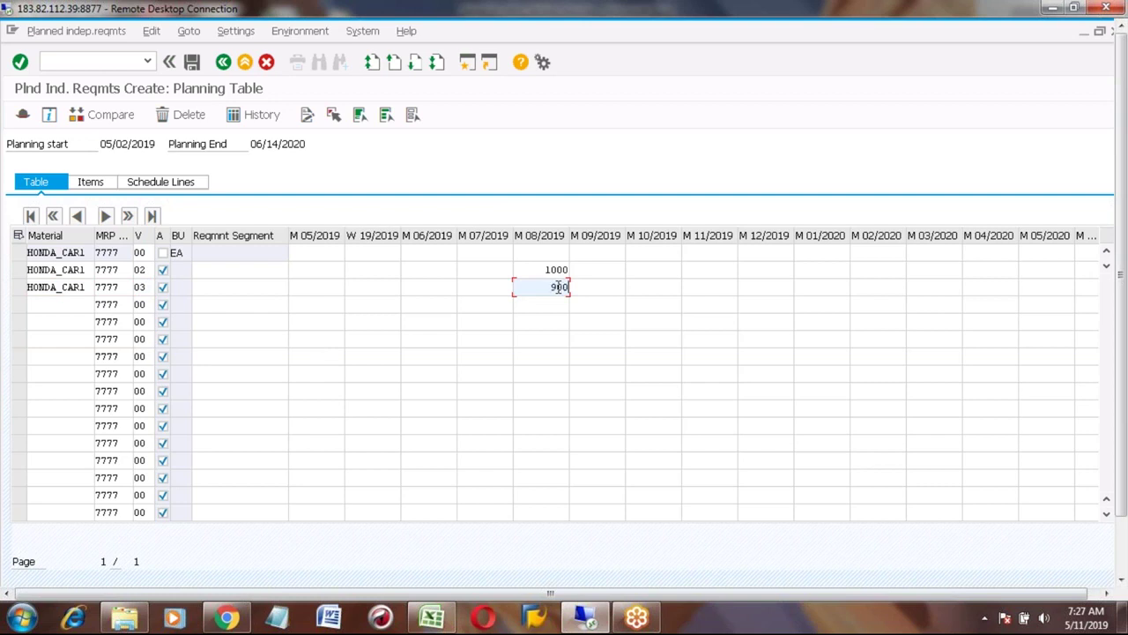
# Add a HONDA_CAR1 row with version 04 and a planned quantity of 800 for month 08/2019
pyautogui.click(72, 305)
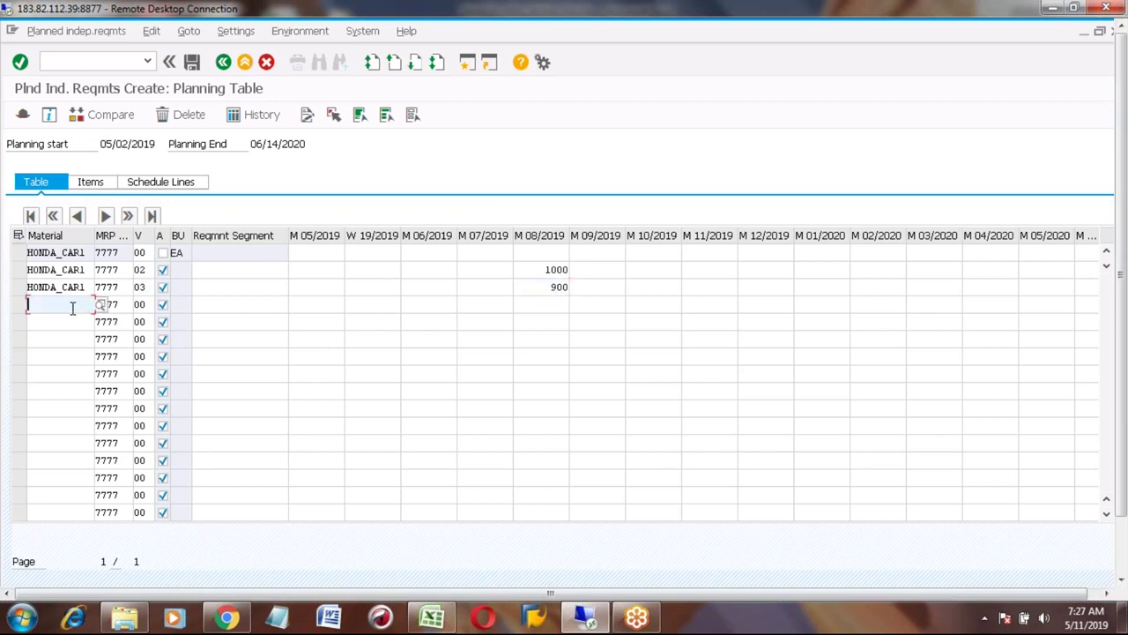
pyautogui.press('Down')
pyautogui.press('Down')
pyautogui.press('Tab')
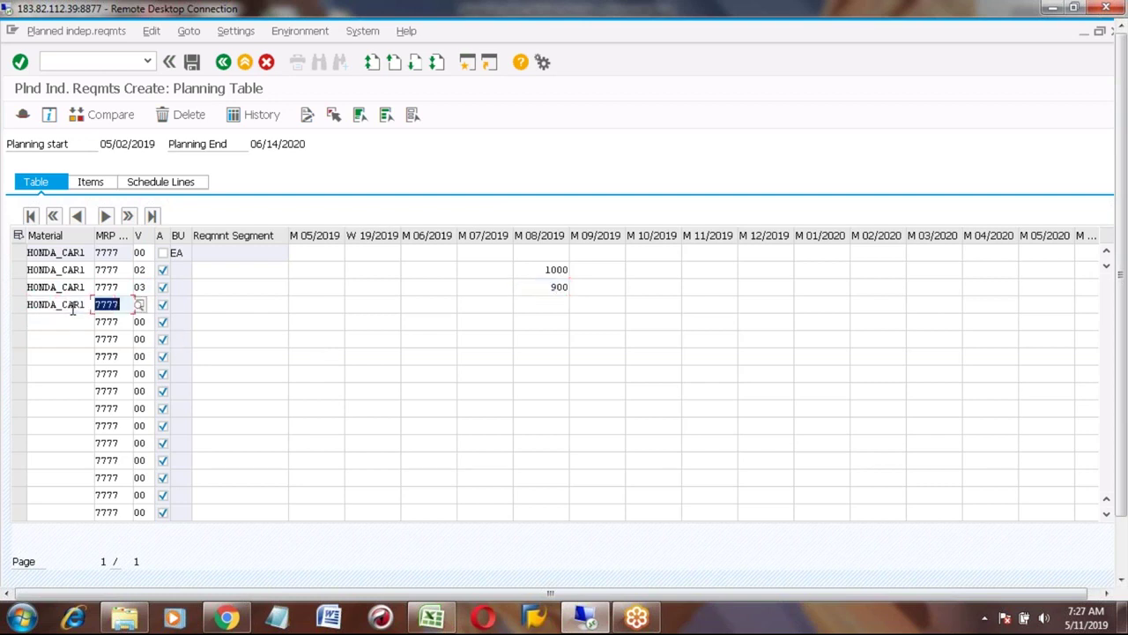
pyautogui.press('Tab')
pyautogui.write('04')
pyautogui.click(544, 308)
pyautogui.write('800')
# Confirm the requirement rows in the planning table and save the planned independent requirements
pyautogui.press('Return')
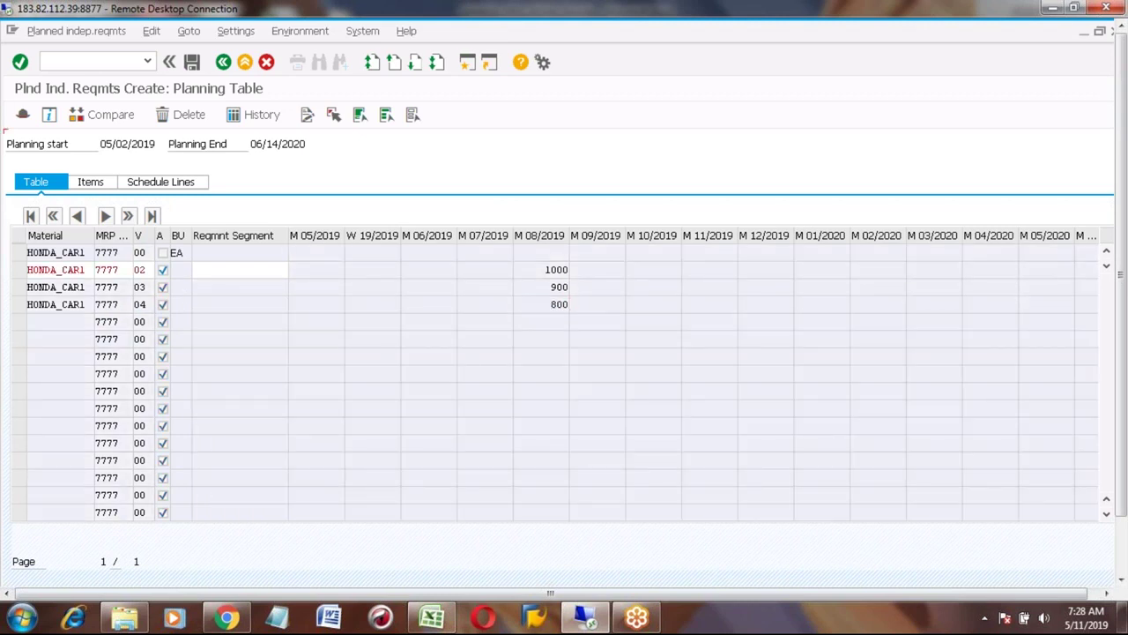
pyautogui.press('Down')
pyautogui.press('Down')
pyautogui.press('Return')
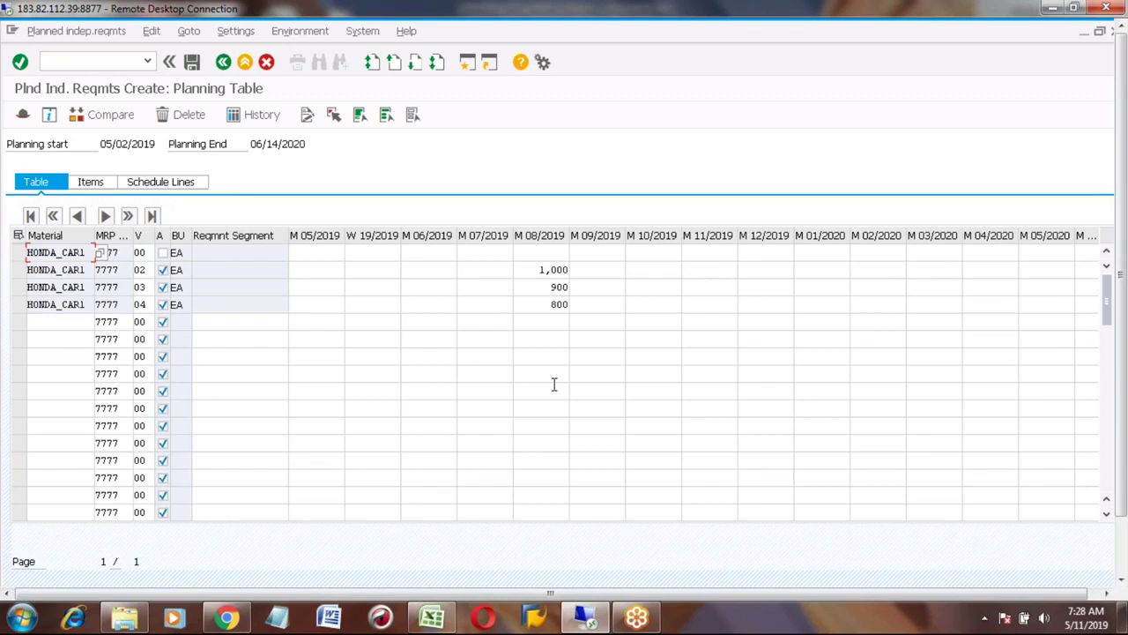
pyautogui.click(192, 63)
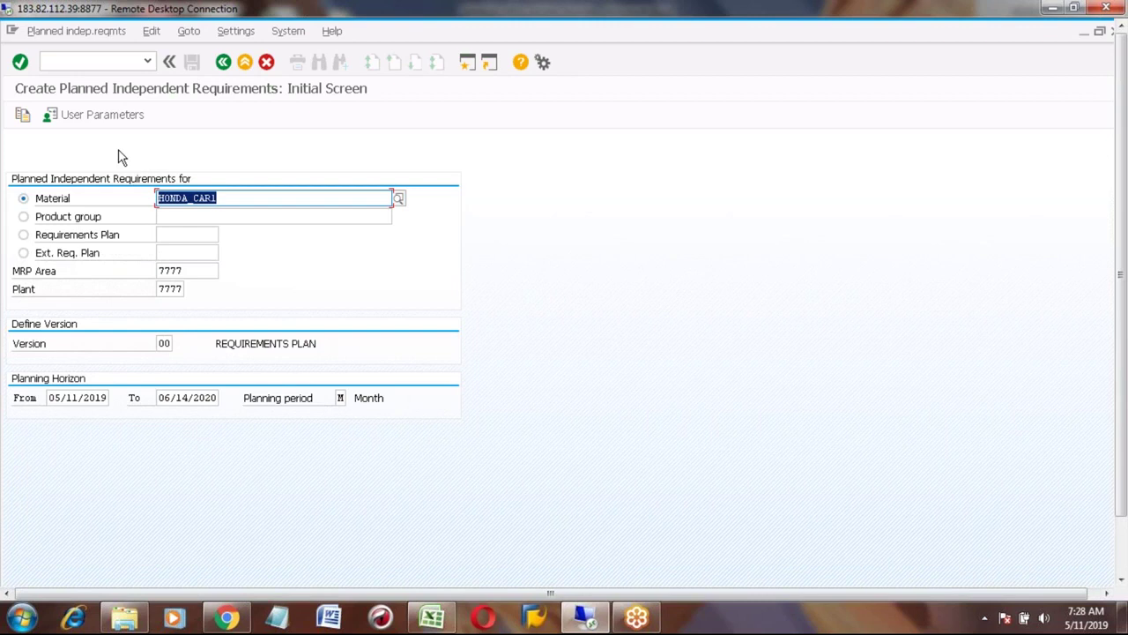
# Open the planned independent requirements of HONDA_CAR1 for changing, covering all active and inactive versions
pyautogui.click(63, 30)
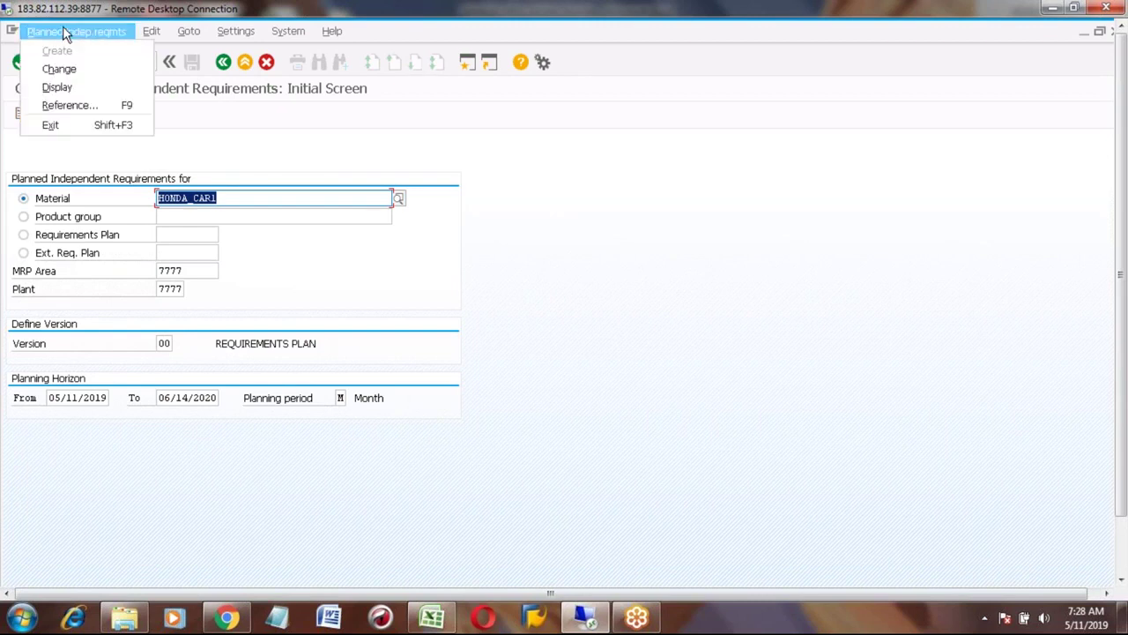
pyautogui.click(70, 70)
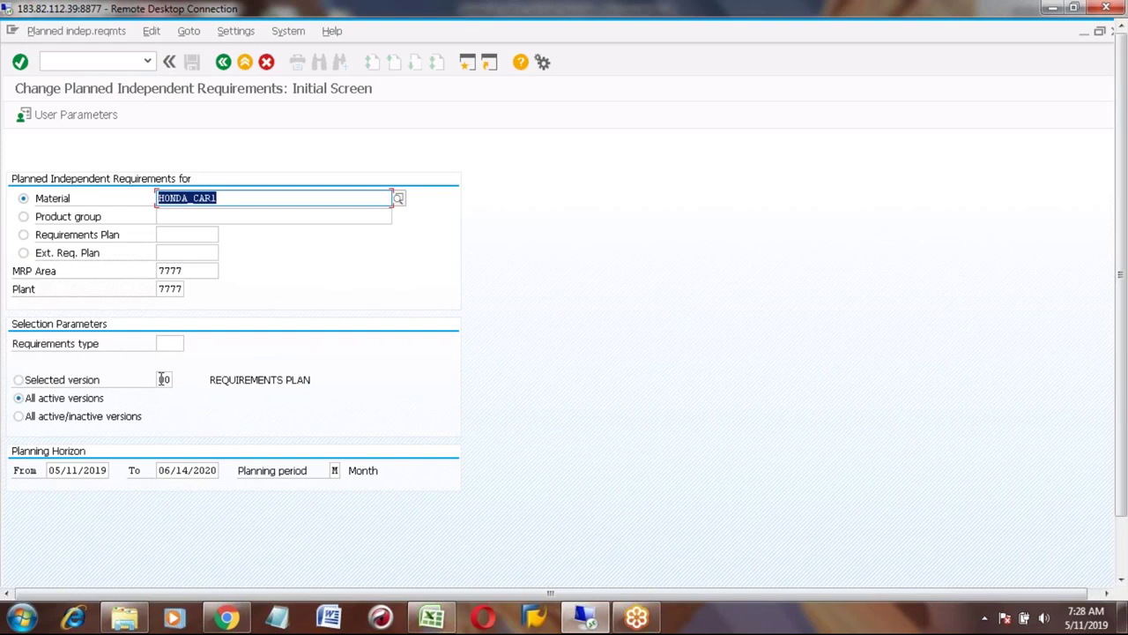
pyautogui.click(19, 417)
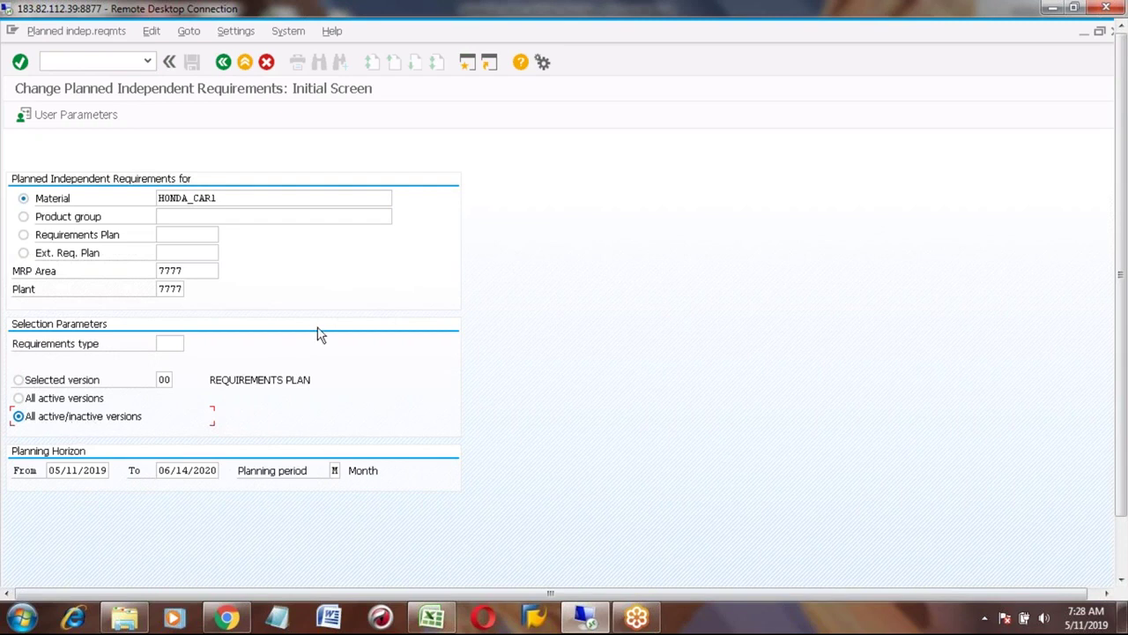
pyautogui.press('Return')
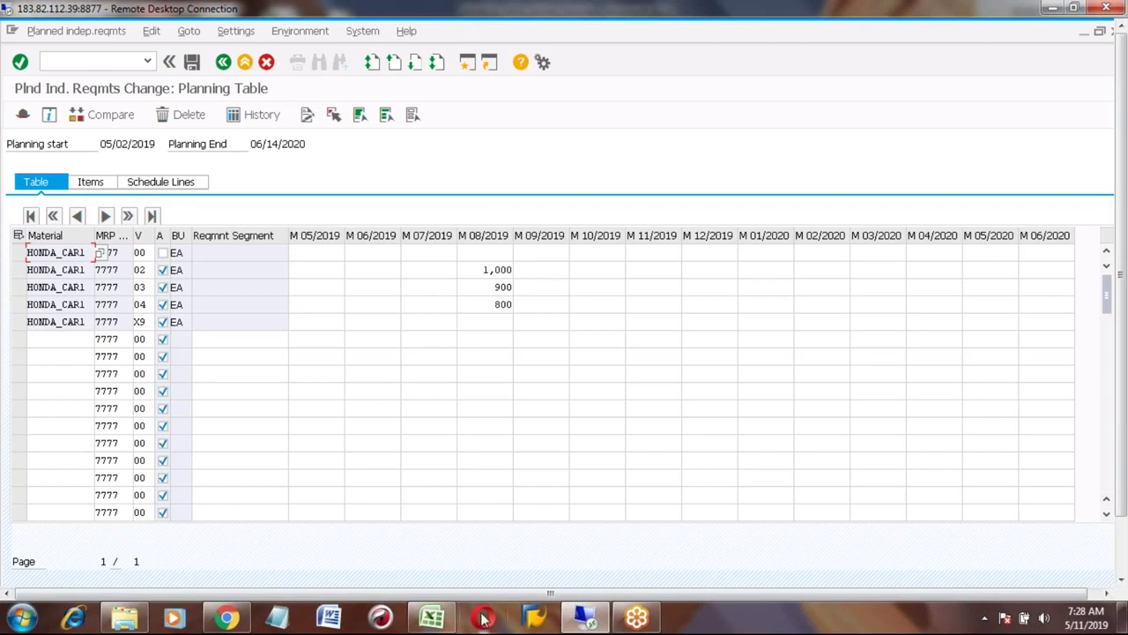
# Switch to the Excel sheet and examine the three August simulation quantities, the final quantity and its version number
pyautogui.click(431, 617)
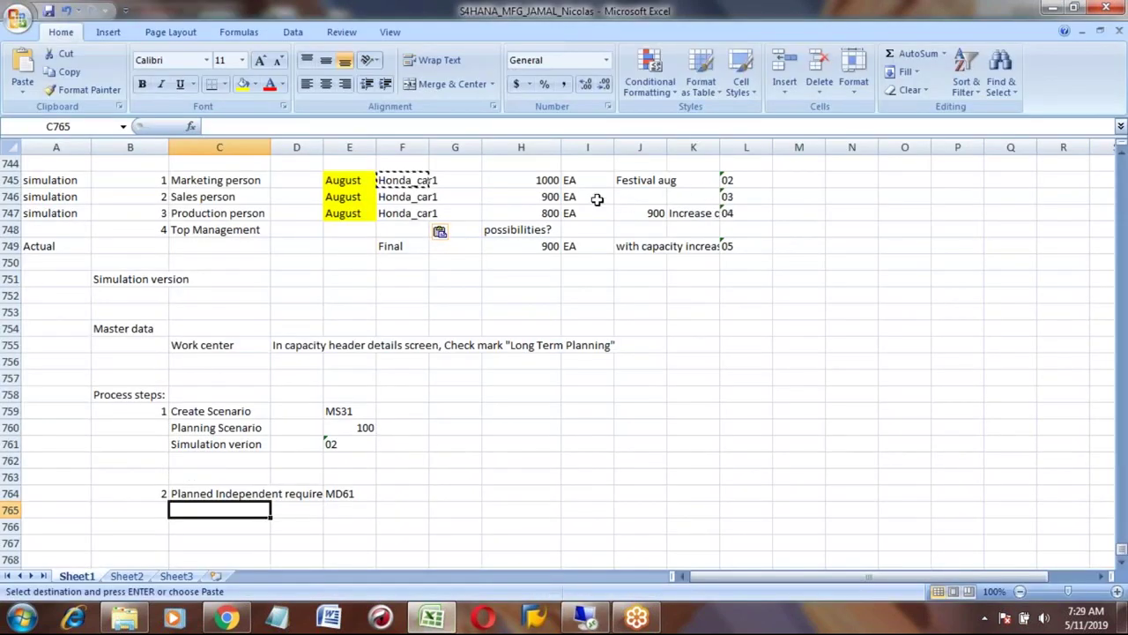
pyautogui.click(535, 179)
pyautogui.hotkey('shift', 'Down')
pyautogui.hotkey('shift', 'Down')
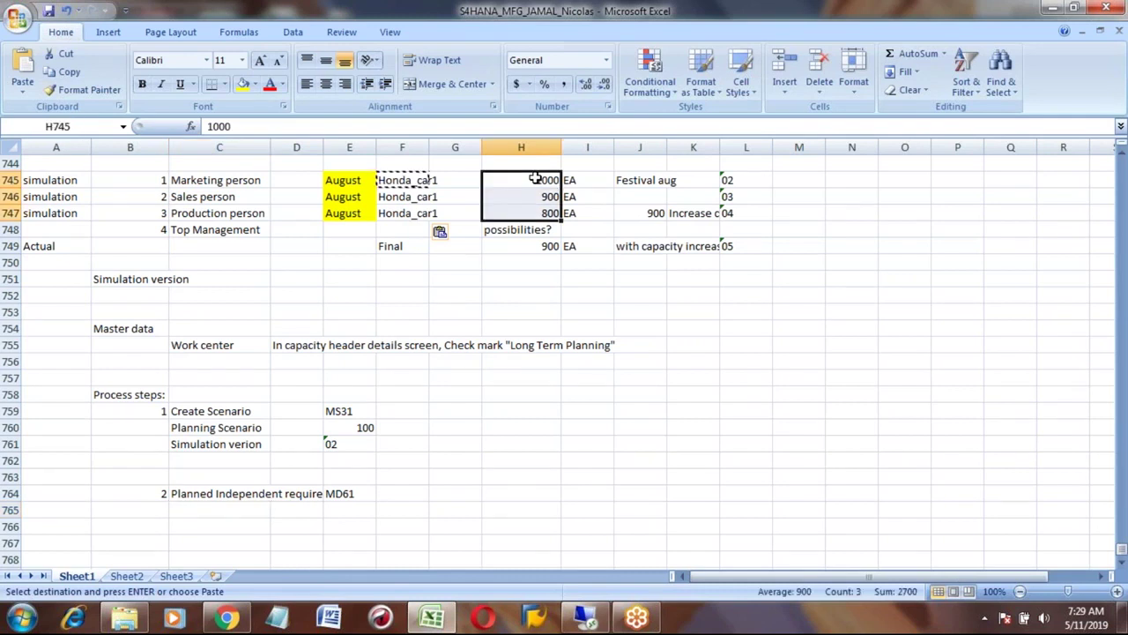
pyautogui.press('Down')
pyautogui.press('Down')
pyautogui.press('Down')
pyautogui.press('Down')
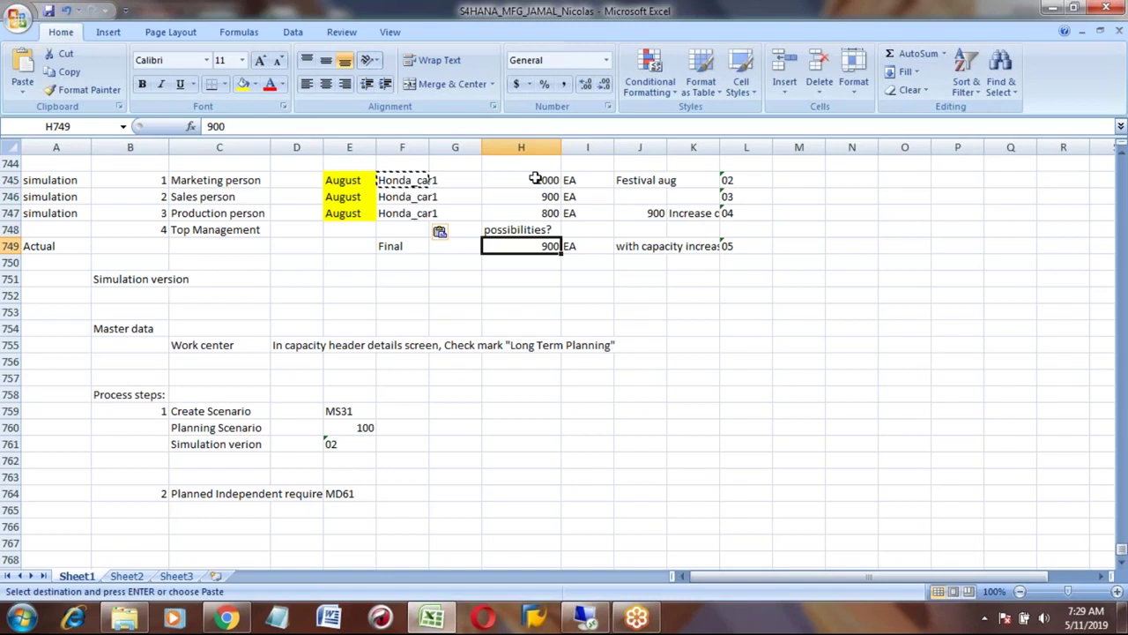
pyautogui.press('Right')
pyautogui.press('Right')
pyautogui.press('Right')
pyautogui.press('Right')
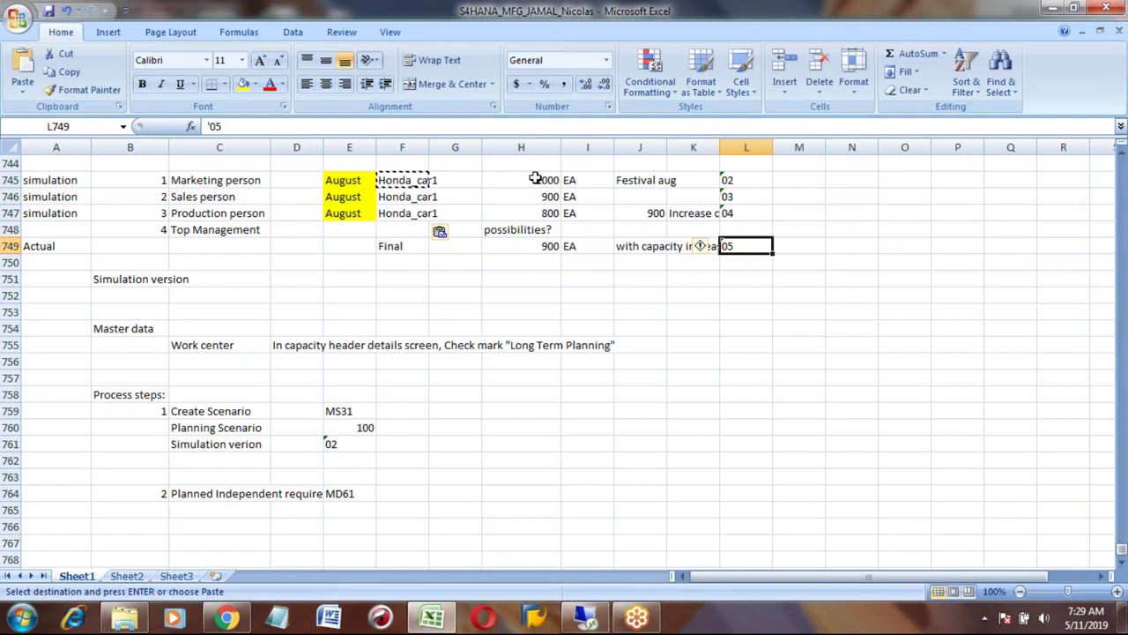
# Set the final quantity in the Actual row, cell H749, to 875
pyautogui.press('Left')
pyautogui.press('Left')
pyautogui.press('Left')
pyautogui.press('Left')
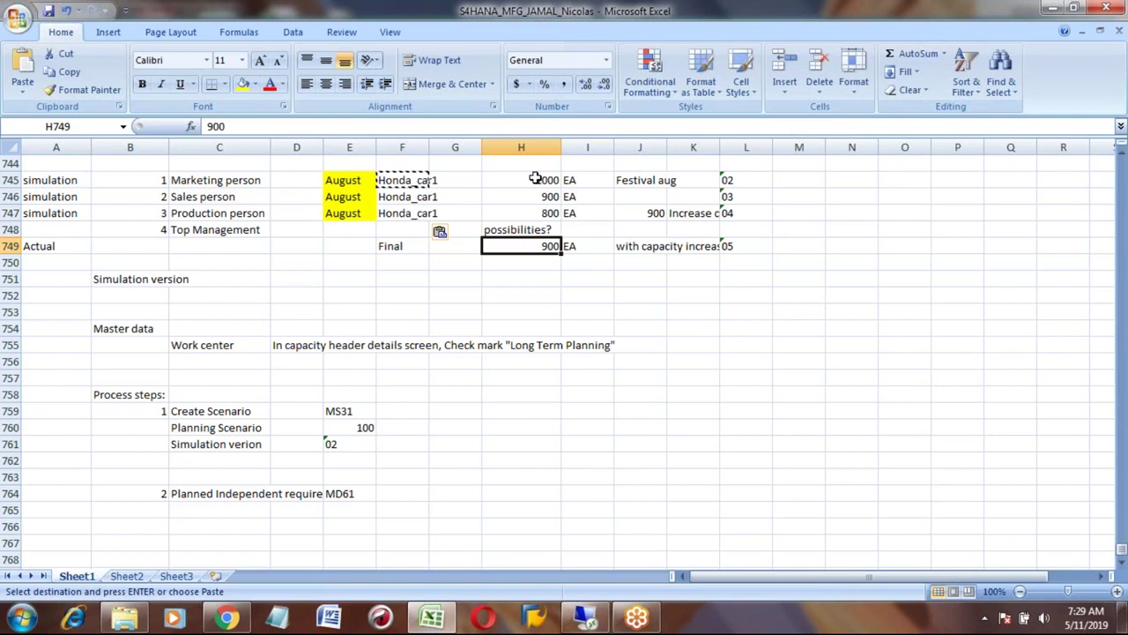
pyautogui.write('875')
pyautogui.press('Return')
pyautogui.press('Up')
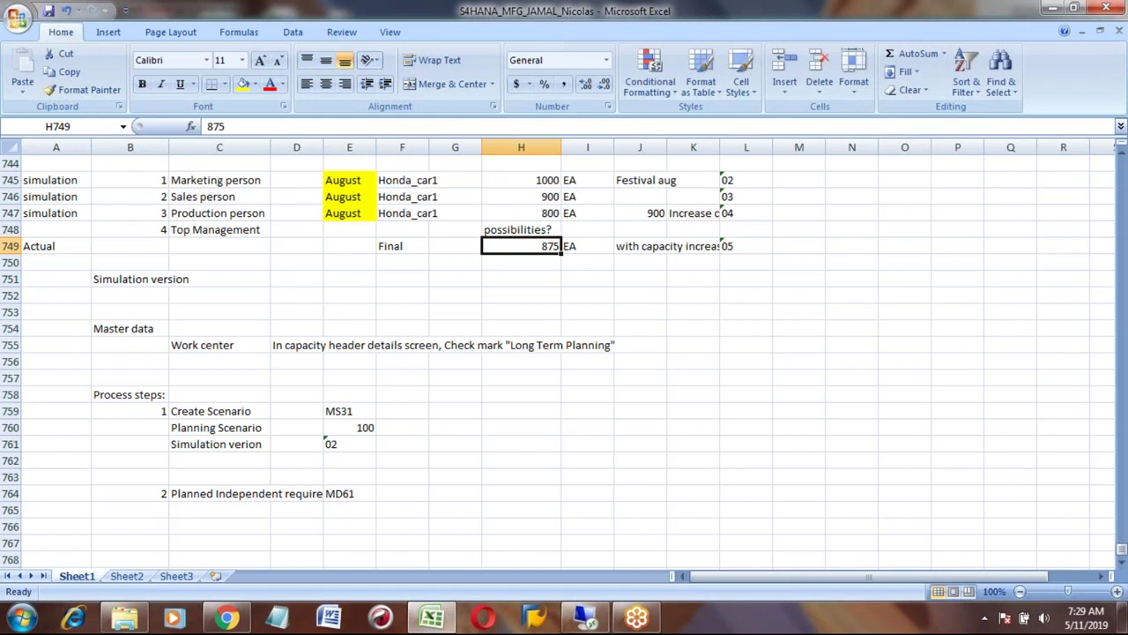
# Switch back to the SAP planning table and add a HONDA_CAR1 row with version 05
pyautogui.hotkey('alt', 'Tab')
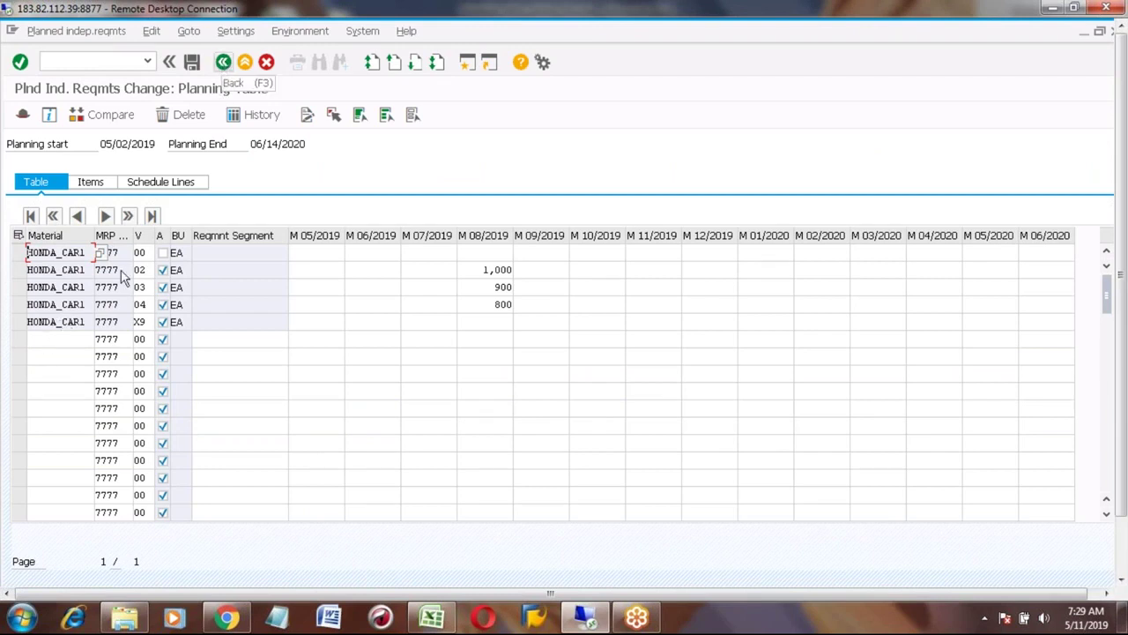
pyautogui.click(56, 340)
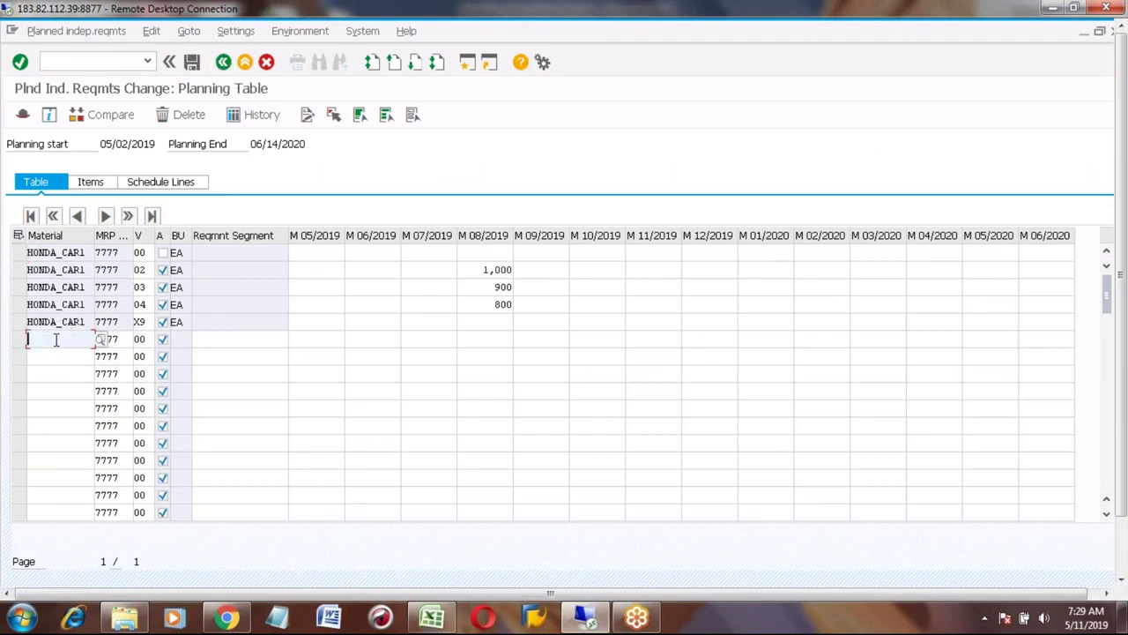
pyautogui.write('hond')
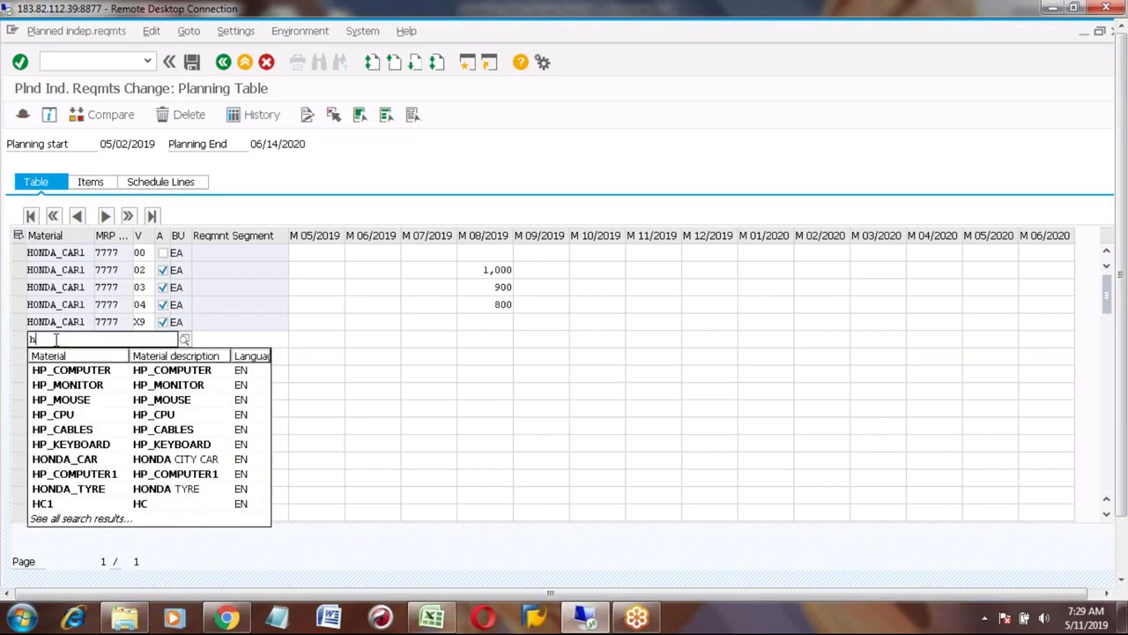
pyautogui.press('Down')
pyautogui.press('Down')
pyautogui.press('Down')
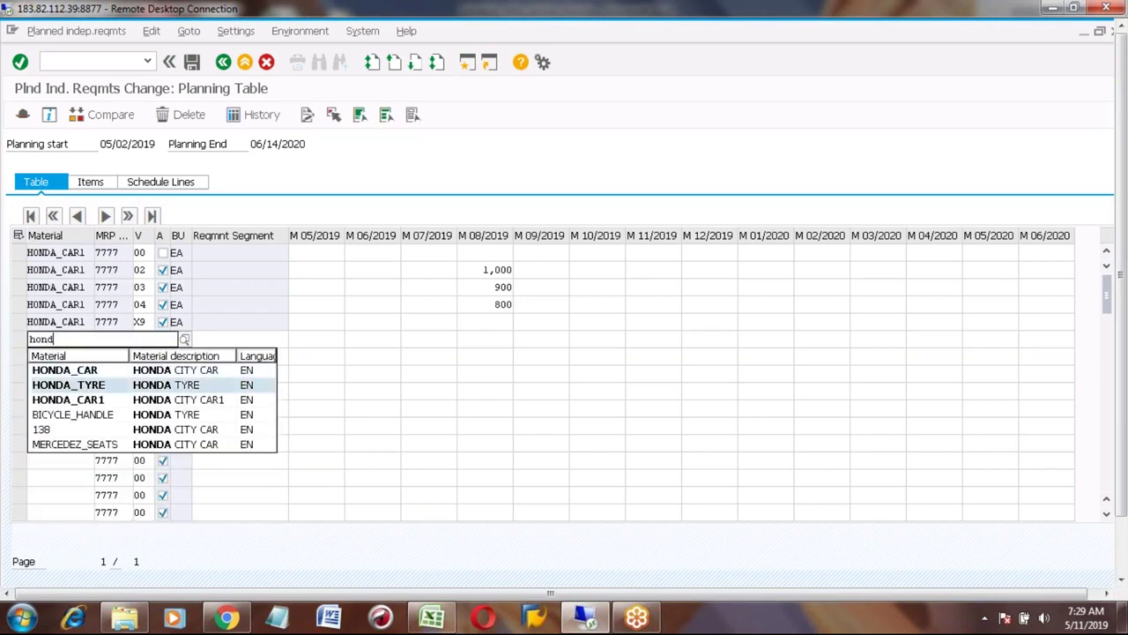
pyautogui.press('Return')
pyautogui.press('Tab')
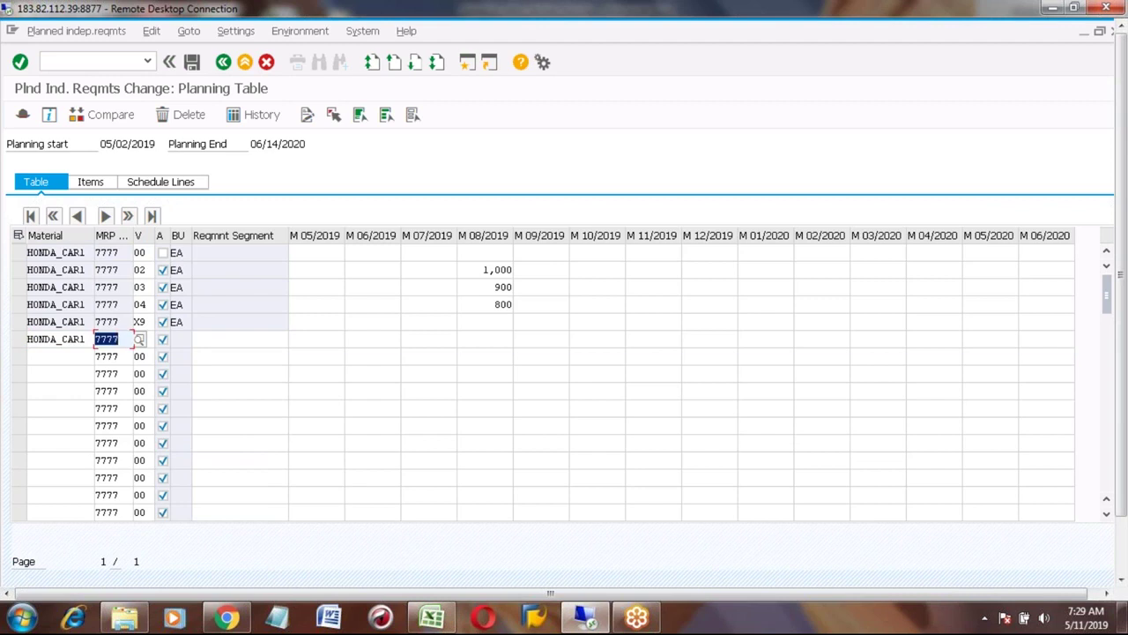
pyautogui.press('Tab')
pyautogui.write('05')
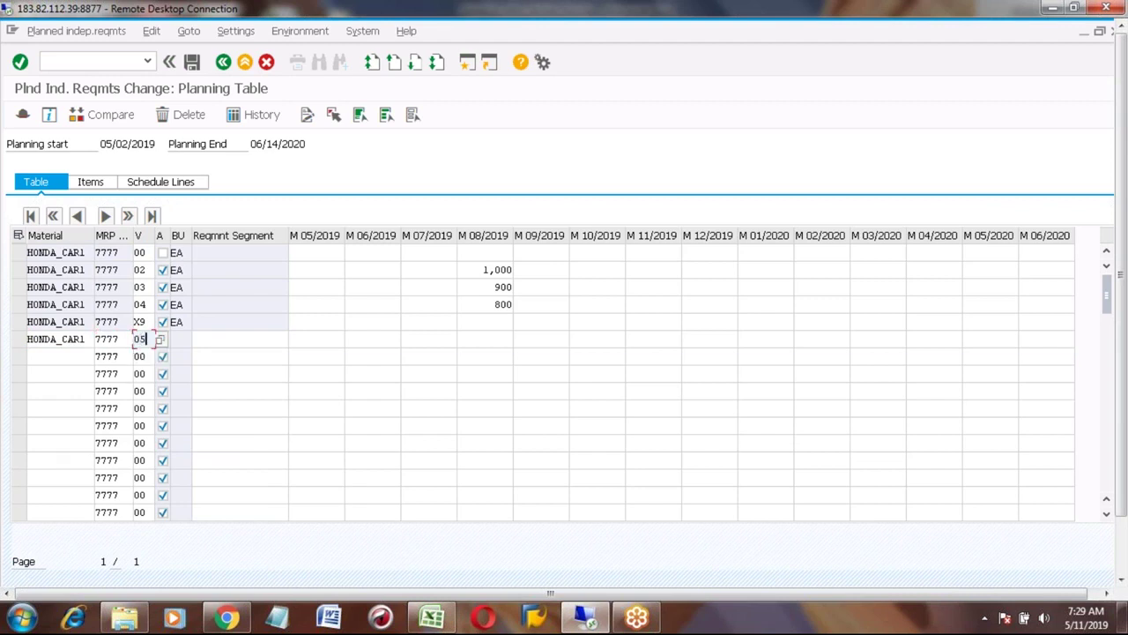
# Enter a planned quantity of 875 for month 08/2019 in the version 05 row and confirm it
pyautogui.press('Tab')
pyautogui.press('Tab')
pyautogui.press('Tab')
pyautogui.press('Tab')
pyautogui.press('Tab')
pyautogui.press('Tab')
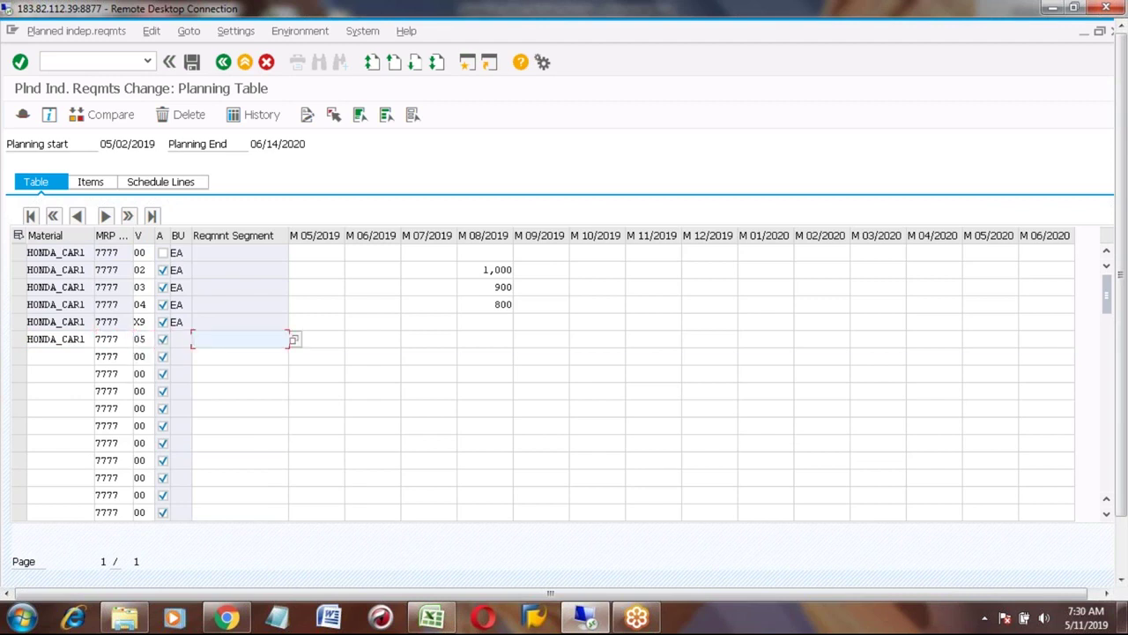
pyautogui.write('875')
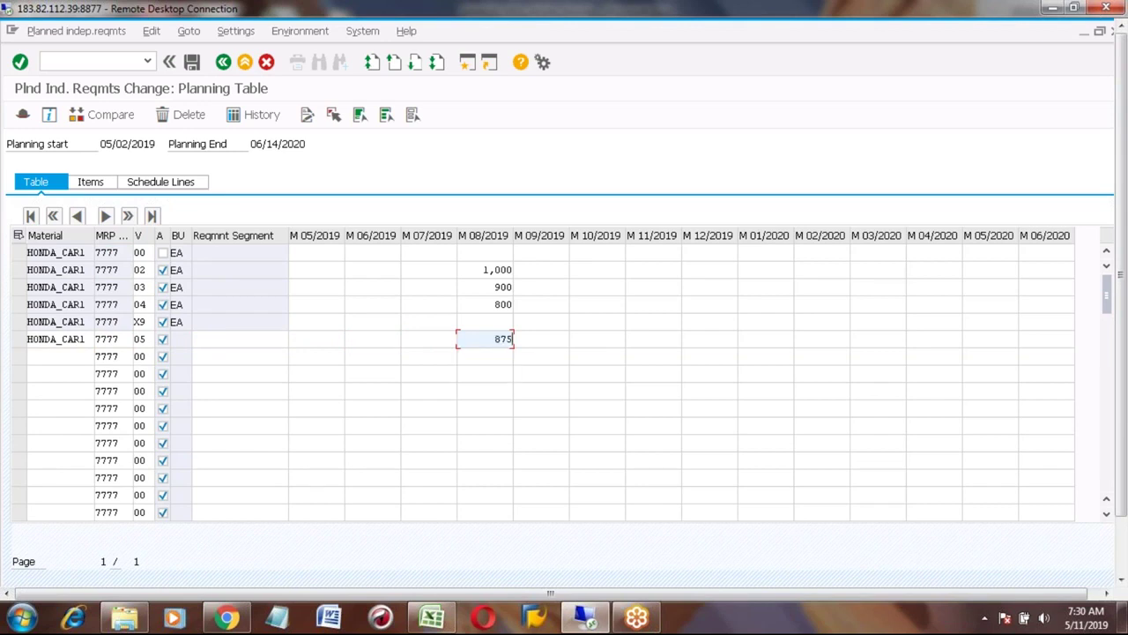
pyautogui.press('Return')
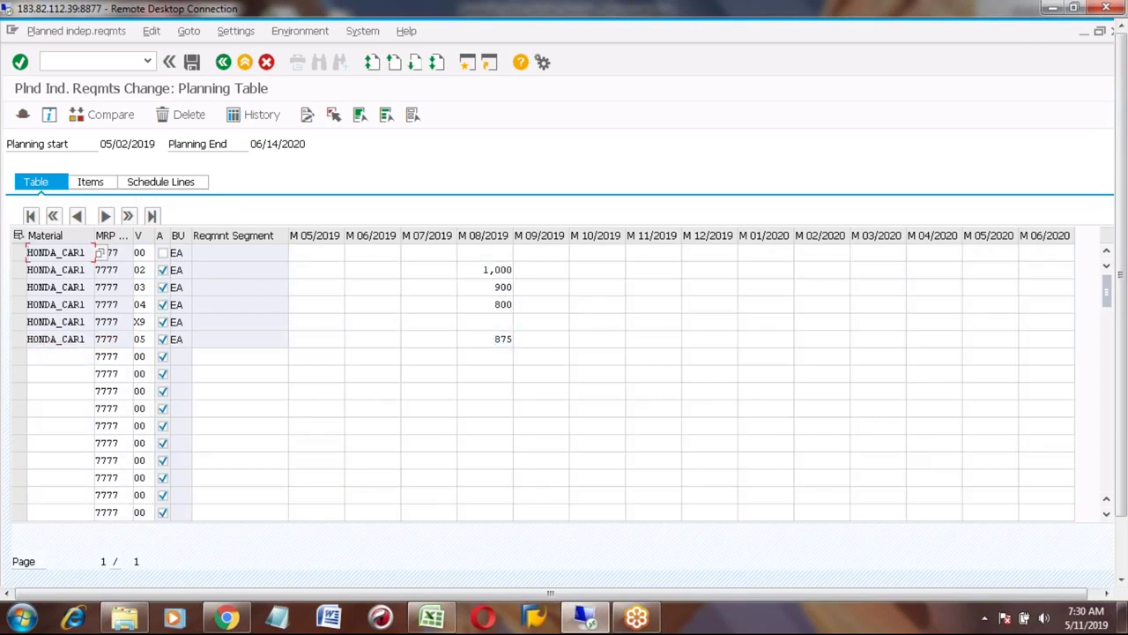
# Delete the HONDA_CAR1 row with version X9 from the planning table and save the planned independent requirements
pyautogui.click(20, 323)
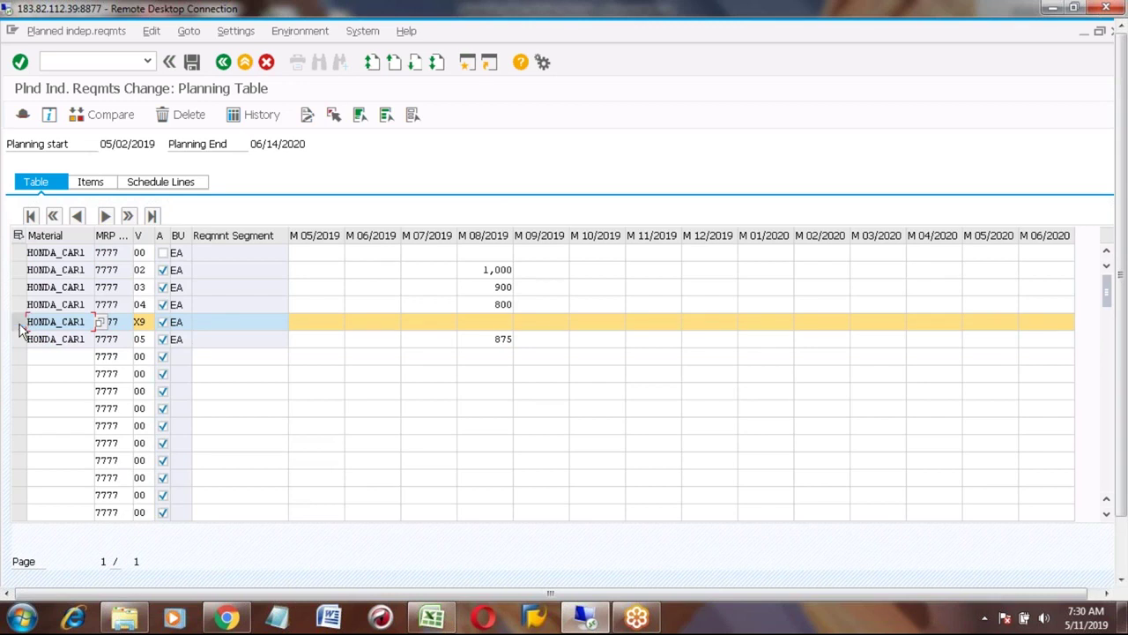
pyautogui.click(19, 323)
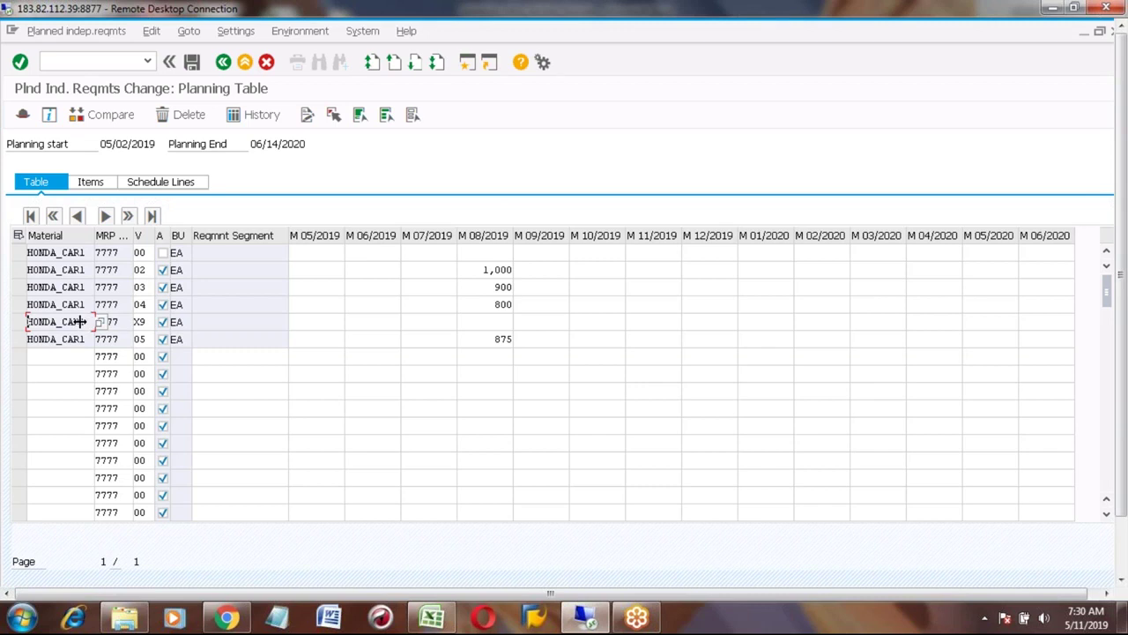
pyautogui.click(19, 323)
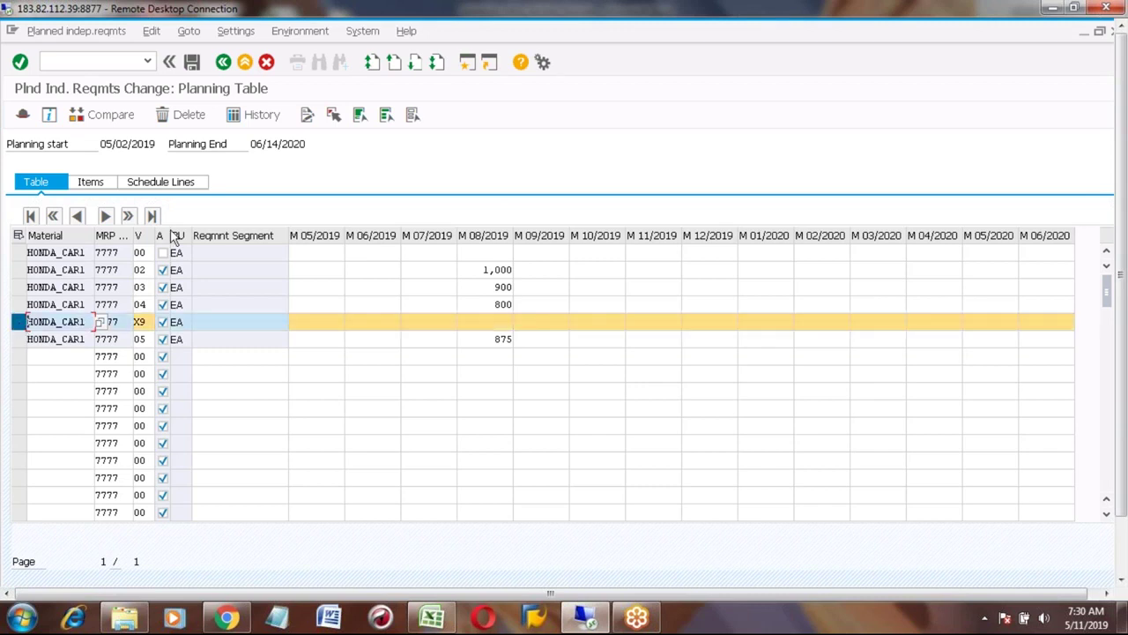
pyautogui.click(184, 113)
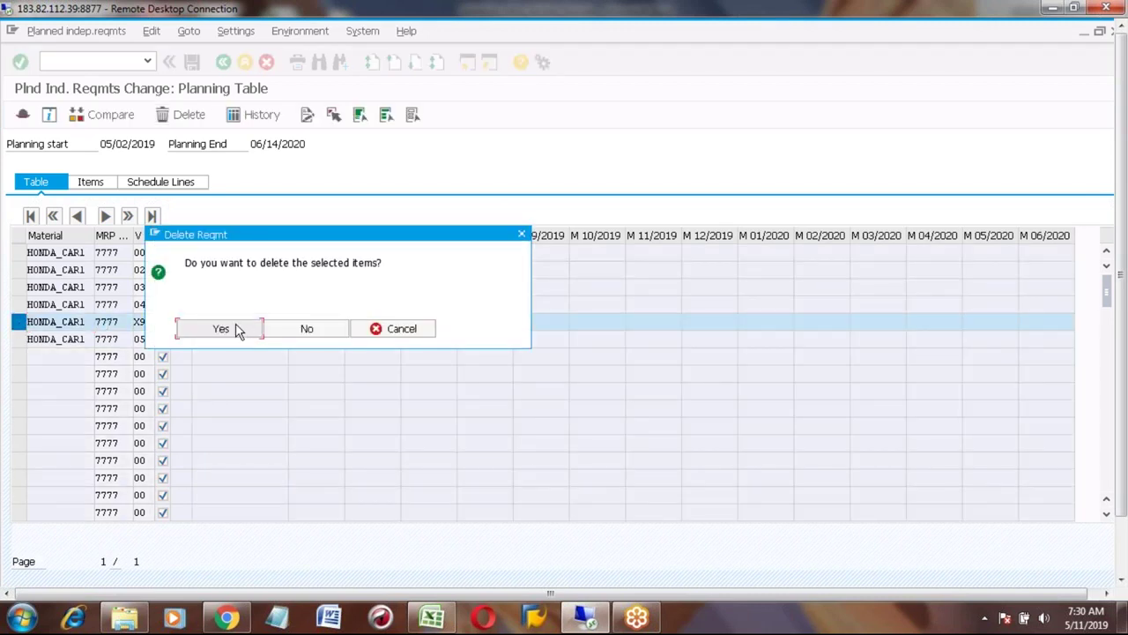
pyautogui.click(235, 323)
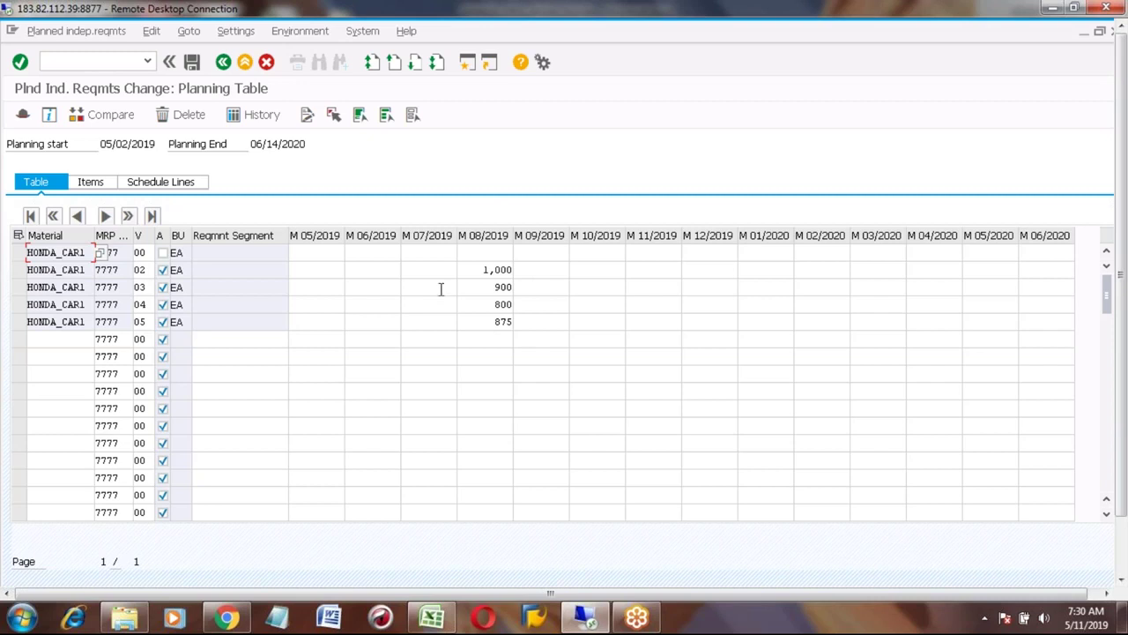
pyautogui.click(194, 63)
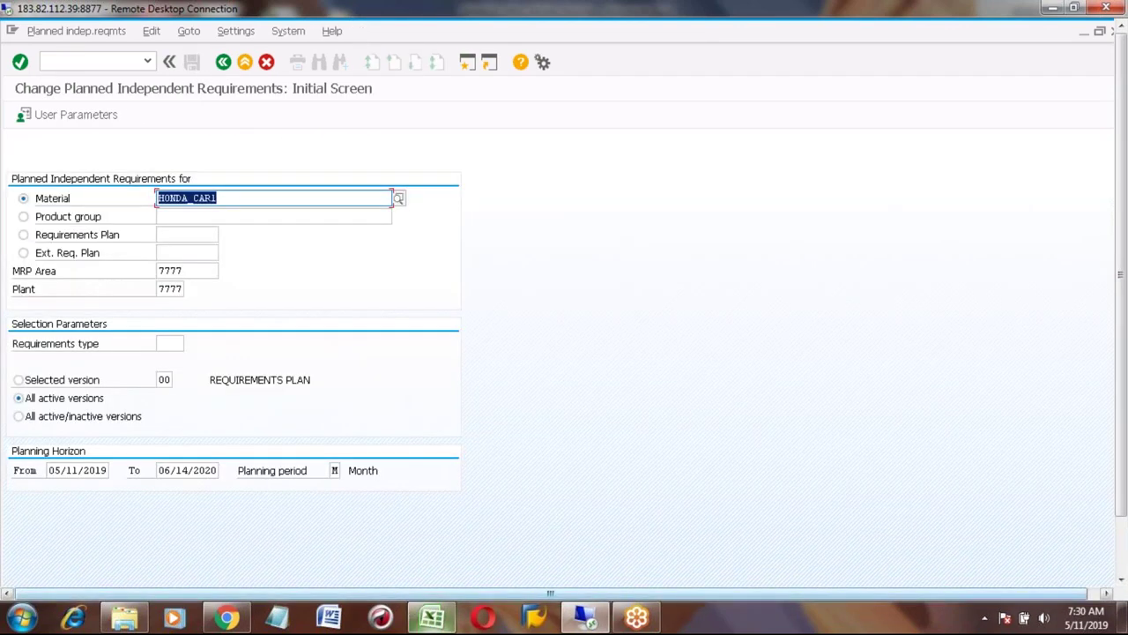
# Switch to the Excel sheet and review the Long Term Planning notes on raw material future demand and capacity situation
pyautogui.click(432, 617)
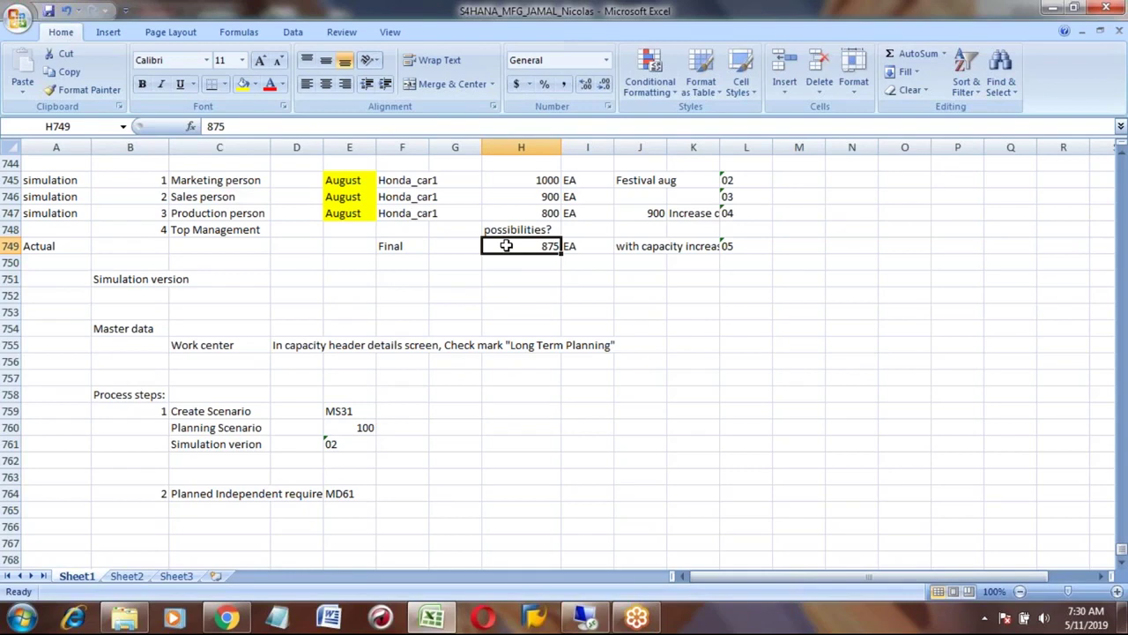
pyautogui.press('Up')
pyautogui.press('Up')
pyautogui.press('Up')
pyautogui.press('Up')
pyautogui.press('Up')
pyautogui.press('Up')
pyautogui.press('Up')
pyautogui.press('Up')
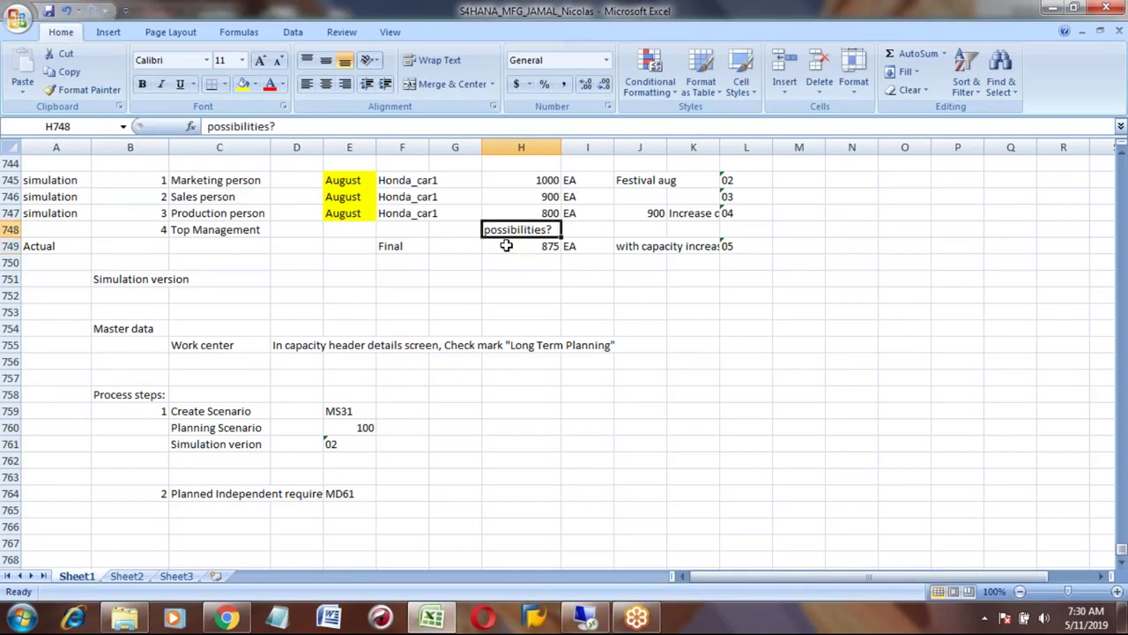
pyautogui.scroll(3, 507, 246)
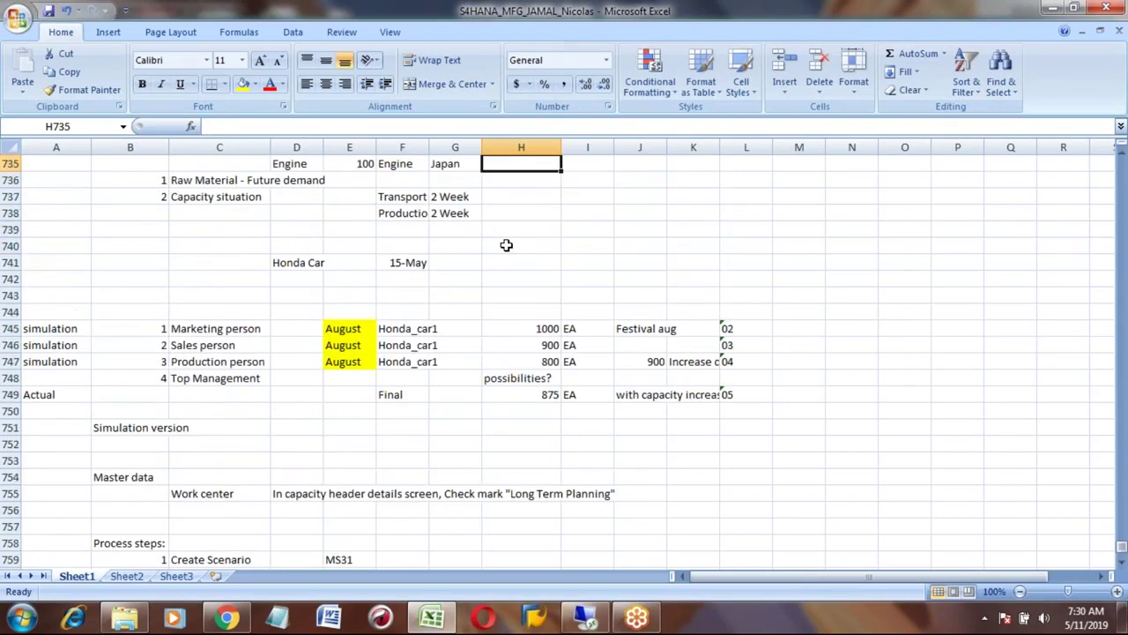
pyautogui.click(205, 209)
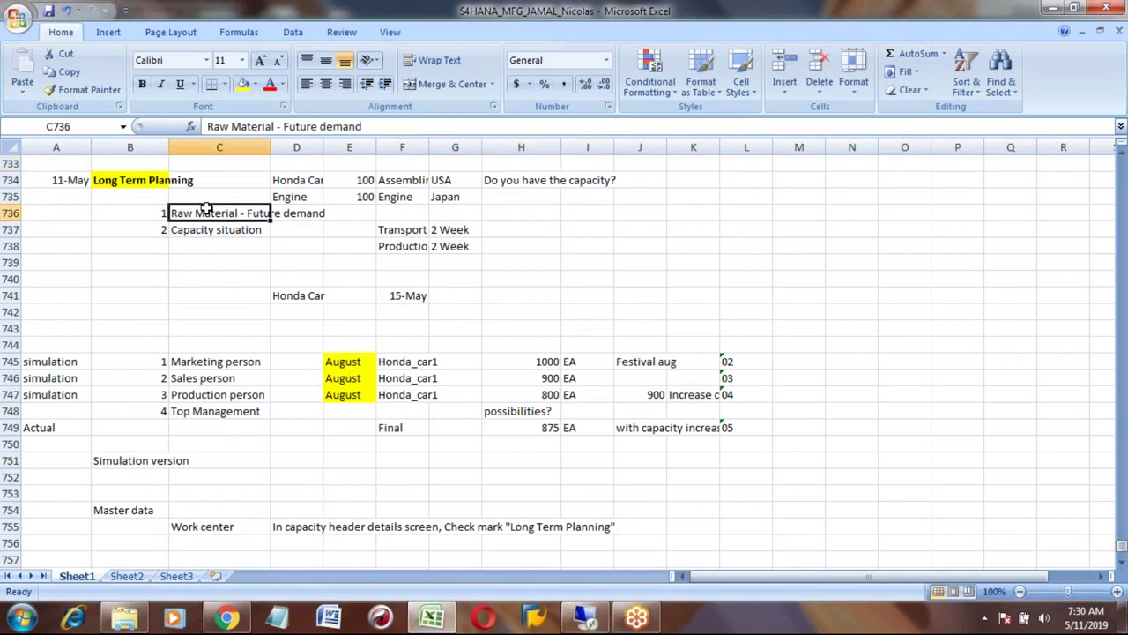
pyautogui.press('Down')
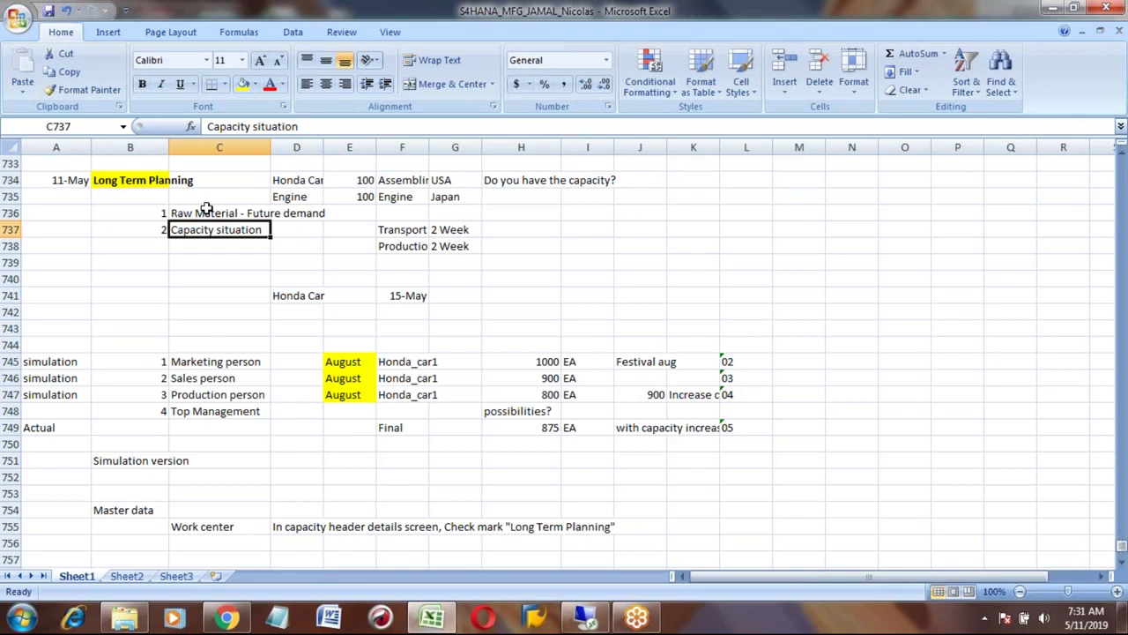
# Add process step 3 in row 767 below the planned independent requirements entry, with the description "MRP run" in column C
pyautogui.click(206, 208)
pyautogui.press('Down')
pyautogui.press('Down')
pyautogui.press('Down')
pyautogui.press('Down')
pyautogui.press('Down')
pyautogui.press('Down')
pyautogui.press('Down')
pyautogui.press('Down')
pyautogui.press('Down')
pyautogui.press('Down')
pyautogui.press('Down')
pyautogui.press('Down')
pyautogui.press('Down')
pyautogui.press('Down')
pyautogui.press('Down')
pyautogui.press('Down')
pyautogui.press('Down')
pyautogui.press('Down')
pyautogui.press('Down')
pyautogui.press('Down')
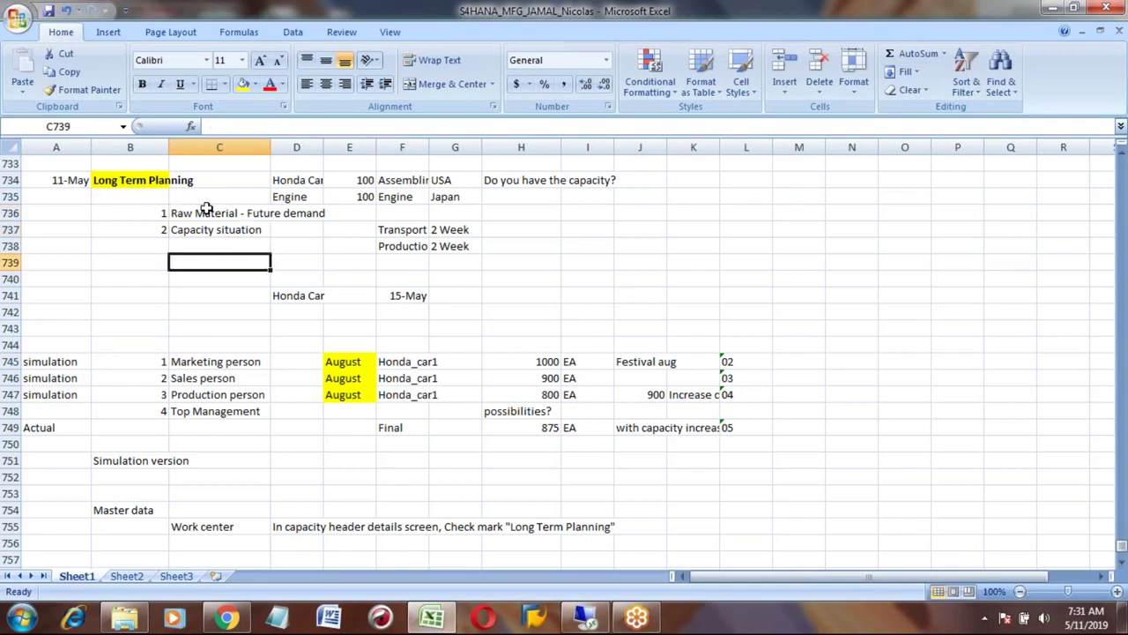
pyautogui.press('Down')
pyautogui.press('Down')
pyautogui.press('Up')
pyautogui.press('Up')
pyautogui.press('Up')
pyautogui.press('Left')
pyautogui.write('3')
pyautogui.press('Right')
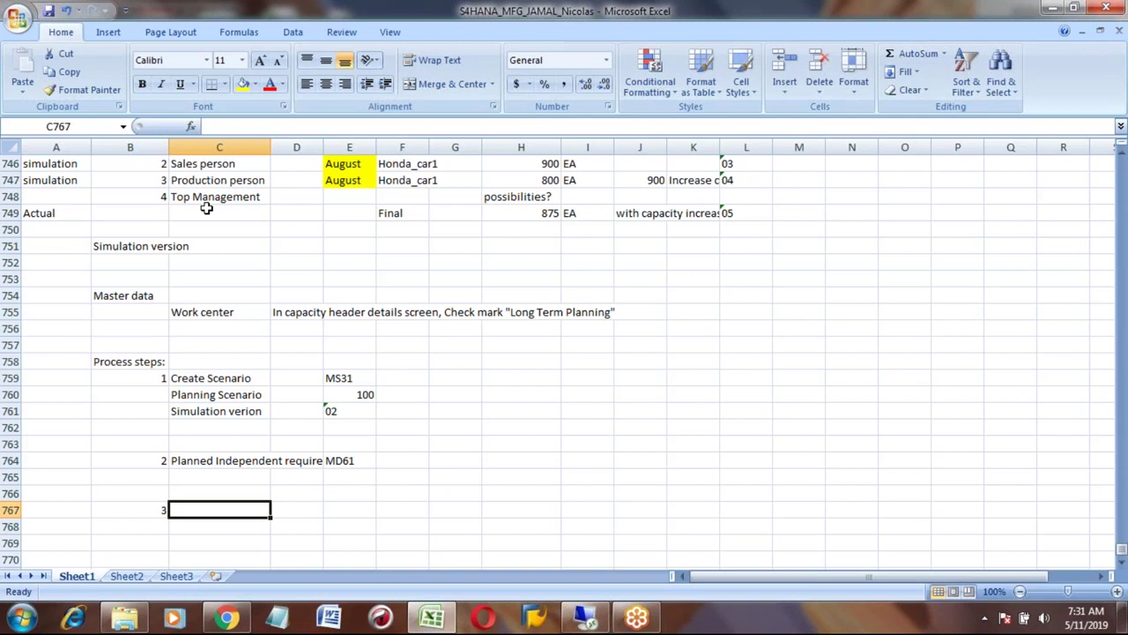
pyautogui.write('M')
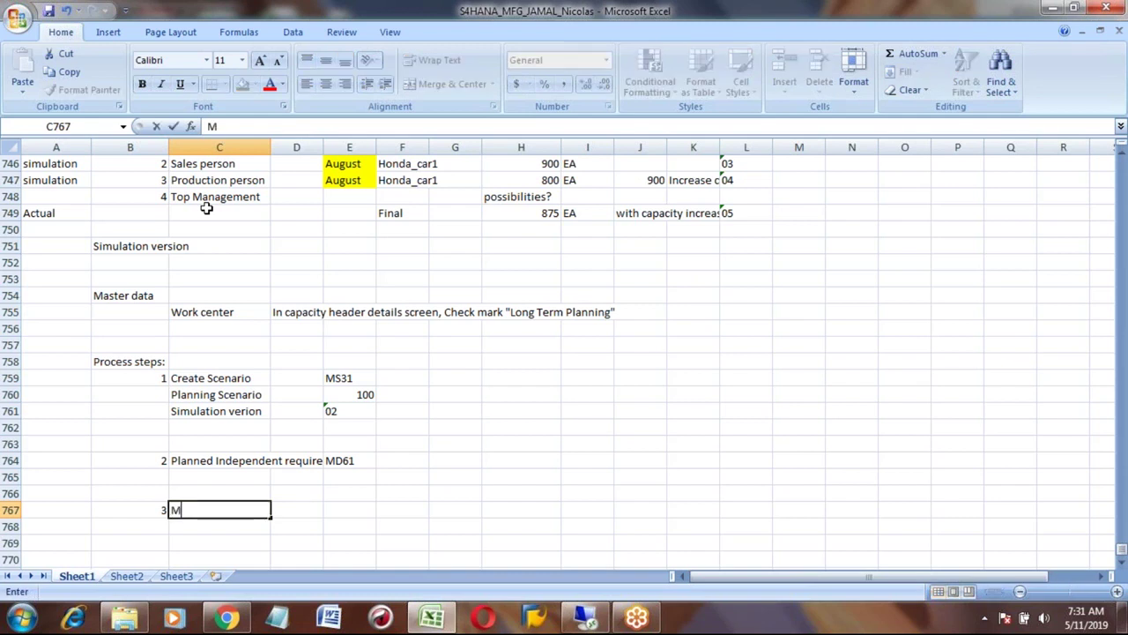
pyautogui.write('RP run')
pyautogui.press('Return')
# Enter the transaction code prefix MS in cell E767 of the MRP run row
pyautogui.press('Up')
pyautogui.press('Right')
pyautogui.press('Right')
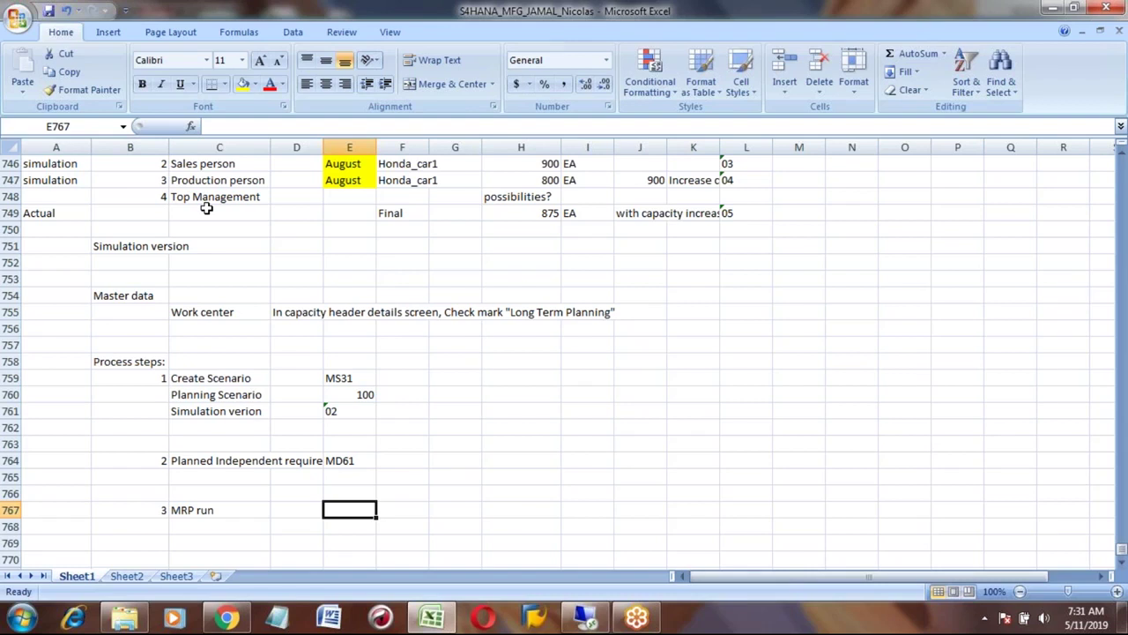
pyautogui.write('MS')
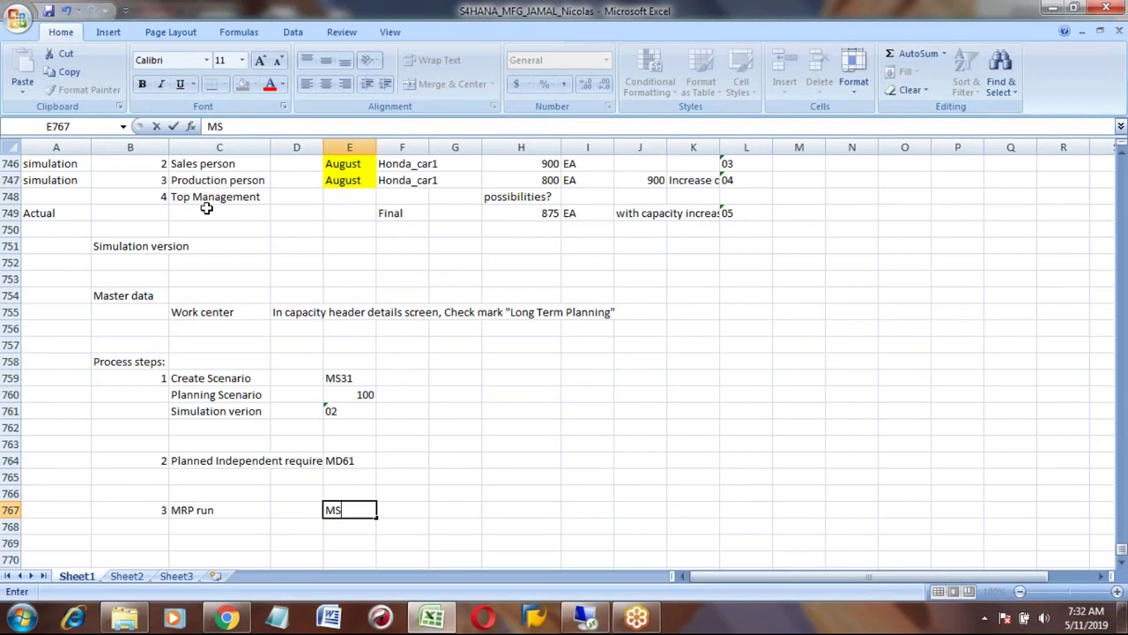
pyautogui.click(232, 126)
# Enter the transaction code MD01 in cell H767 of the MRP run row
pyautogui.click(524, 512)
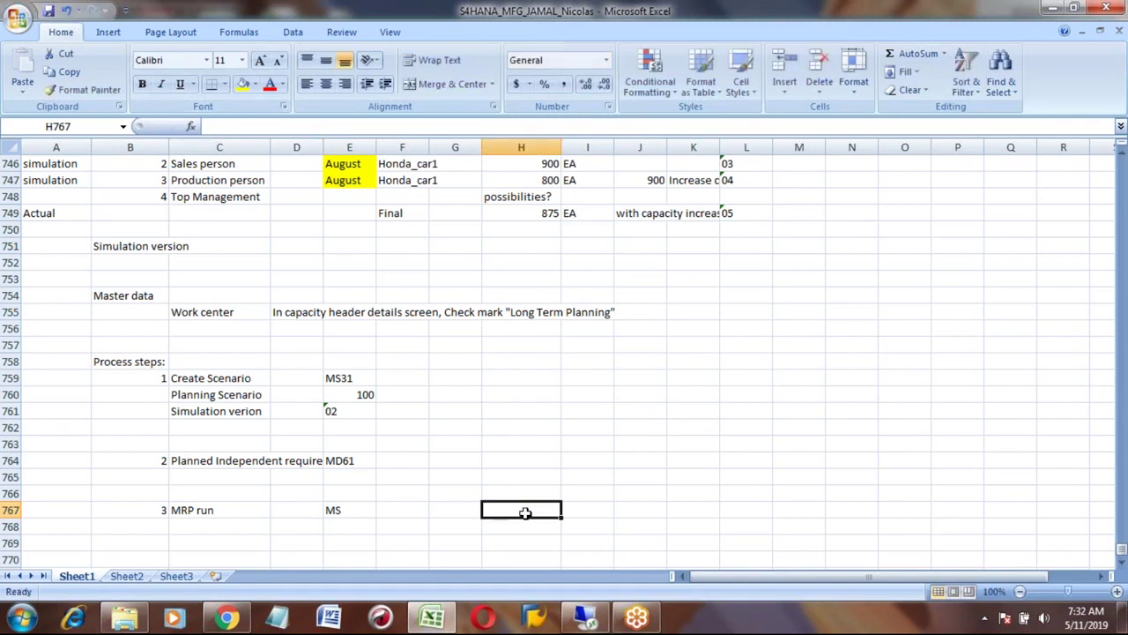
pyautogui.write('MD01N')
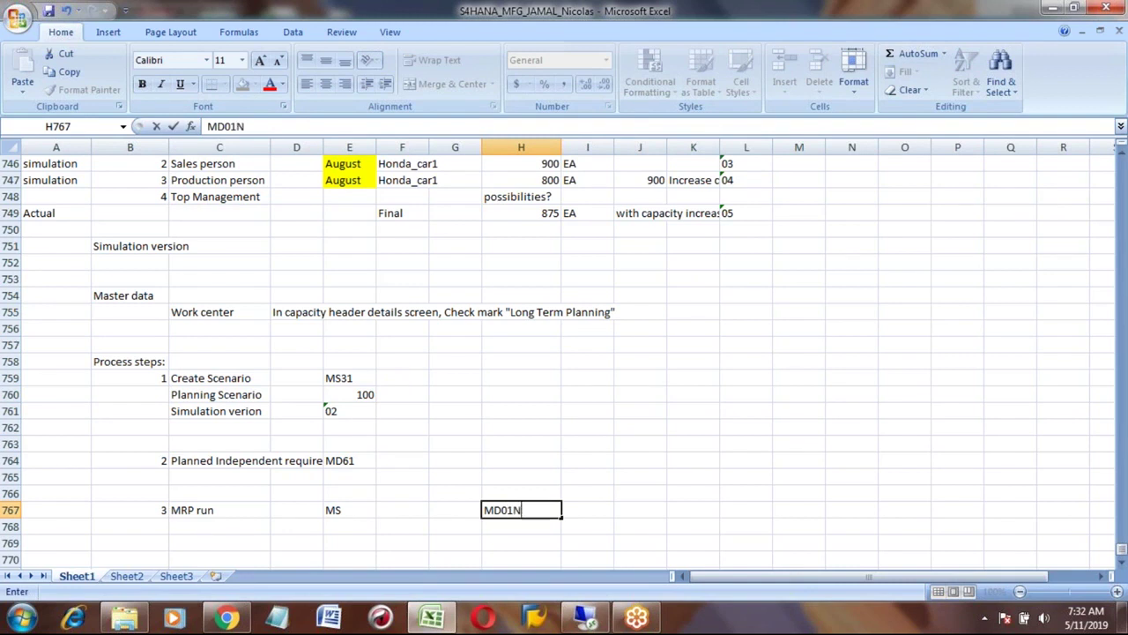
pyautogui.press('BackSpace')
pyautogui.click(402, 510)
pyautogui.press('Right')
pyautogui.press('Right')
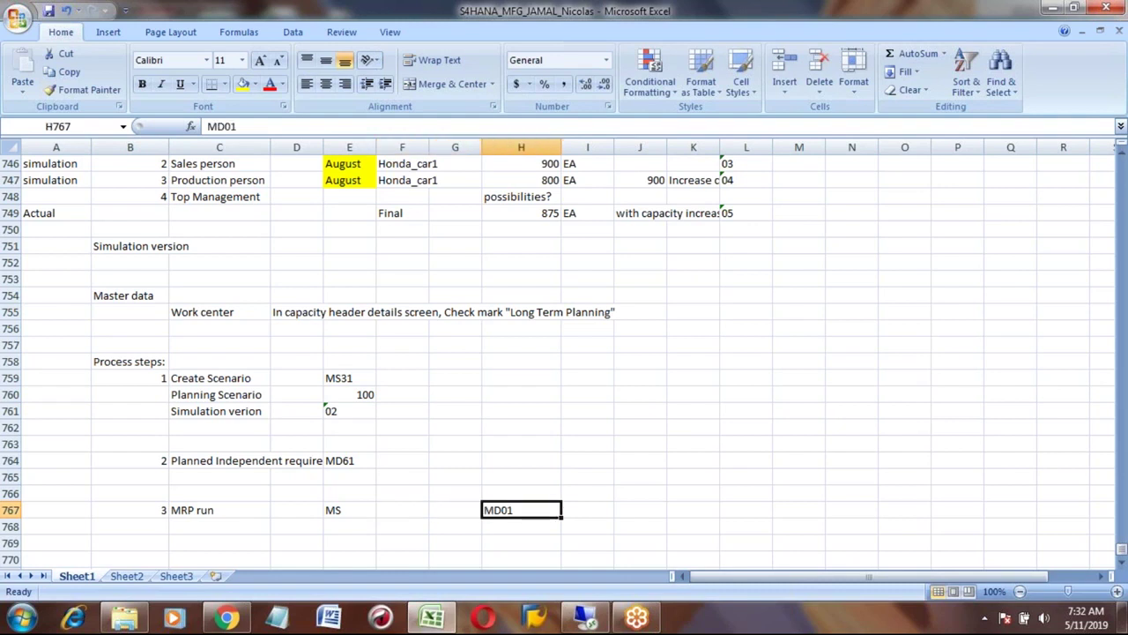
# Enter the transaction codes MS01 in cell H767 and MS02 in cell H768
pyautogui.write('MS01')
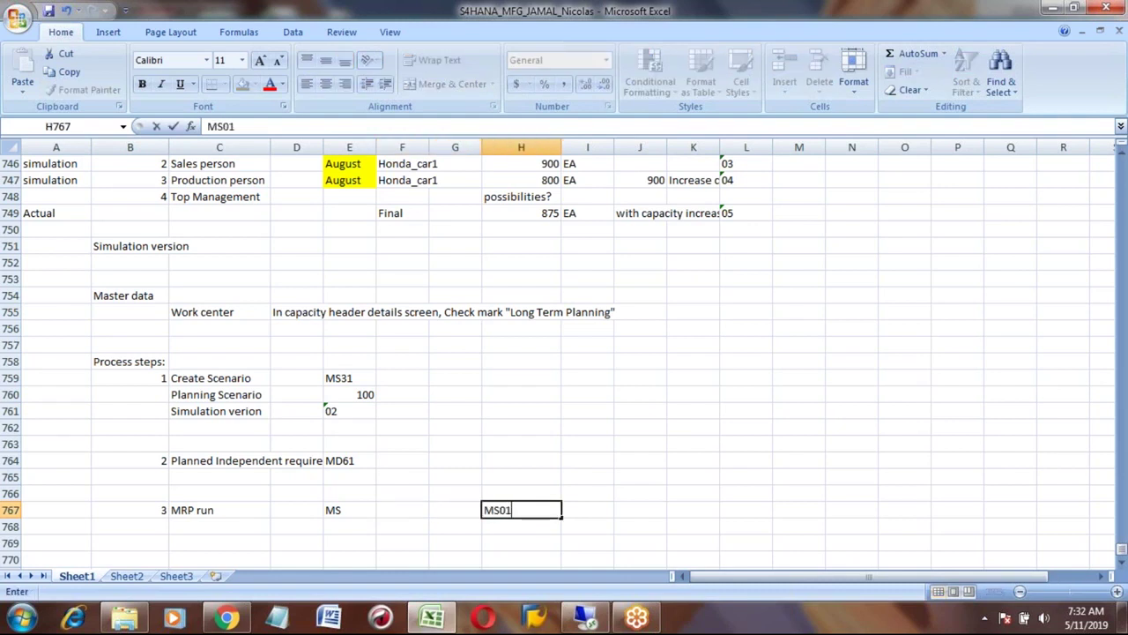
pyautogui.press('Return')
pyautogui.click(521, 509)
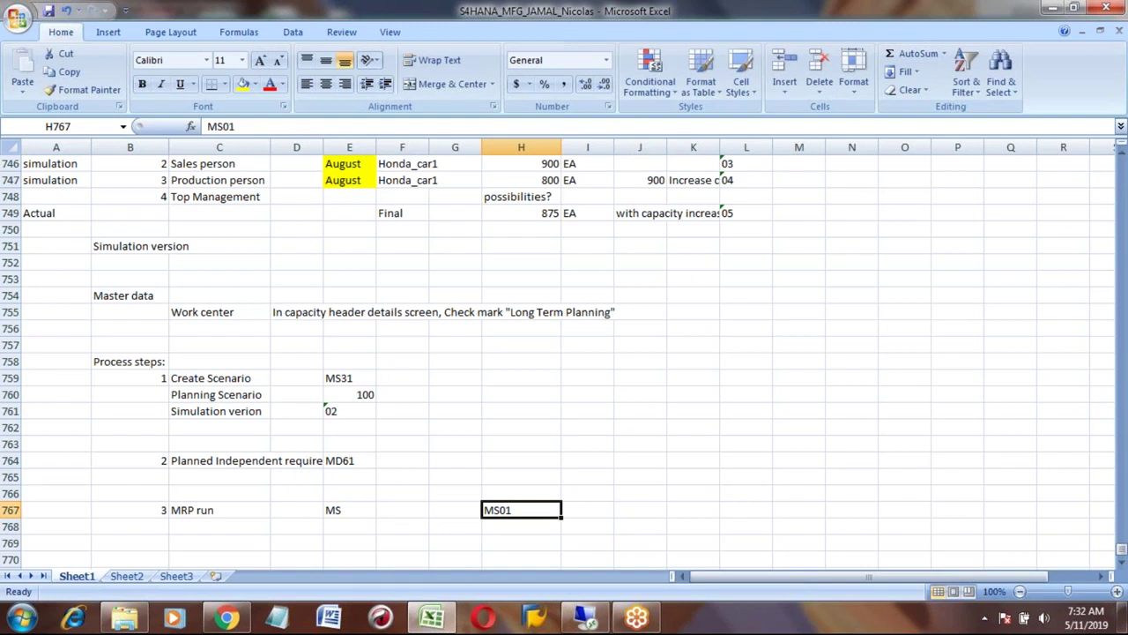
pyautogui.click(521, 526)
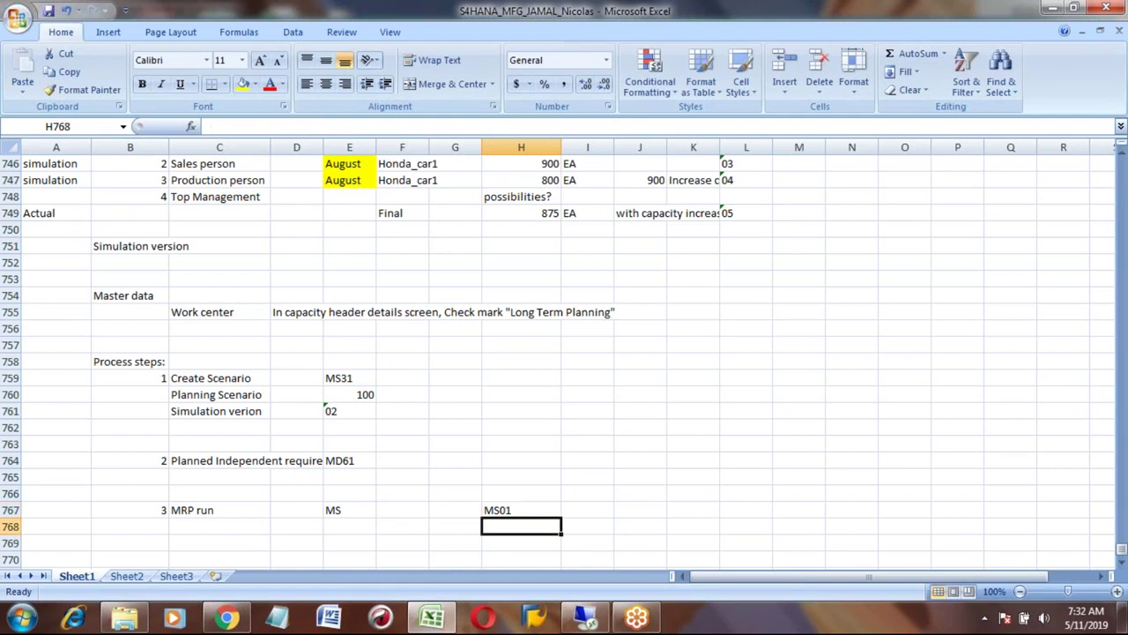
pyautogui.write('MS02')
pyautogui.press('Return')
# Describe MS01 as "mass MRP" in cell I767
pyautogui.click(520, 509)
pyautogui.click(587, 510)
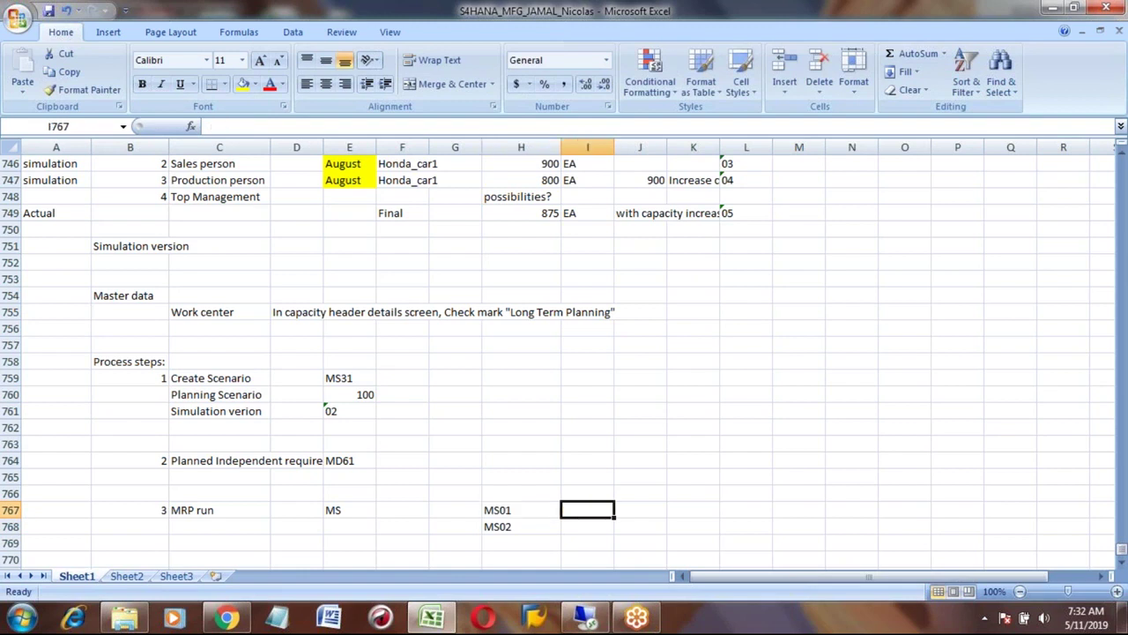
pyautogui.write('all')
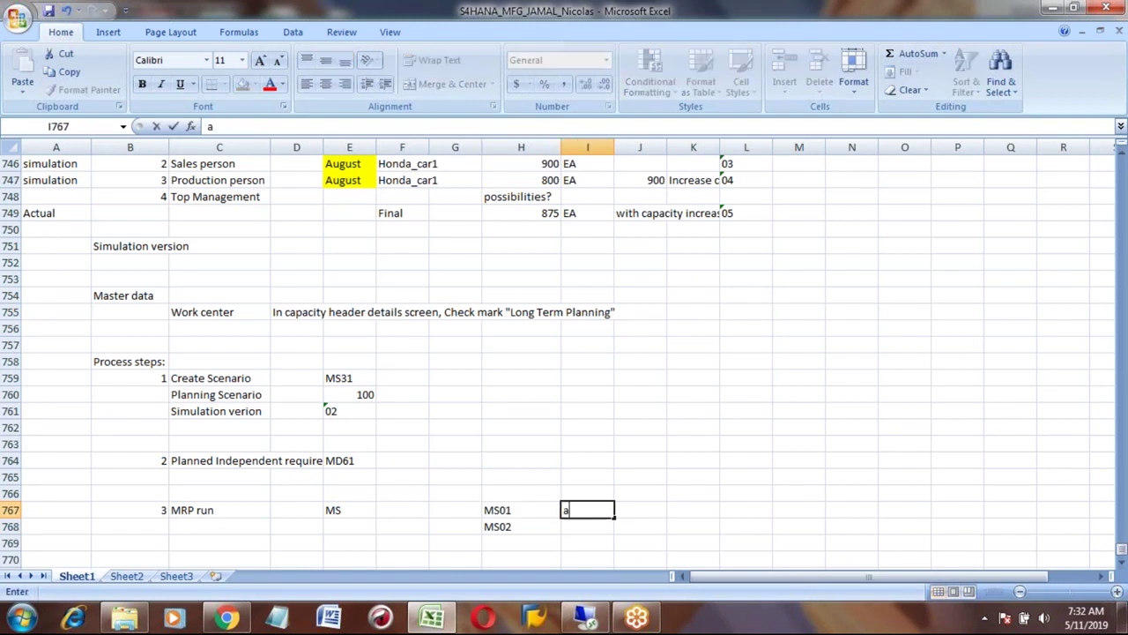
pyautogui.press('BackSpace')
pyautogui.press('BackSpace')
pyautogui.press('BackSpace')
pyautogui.write('mass MRP')
pyautogui.press('Return')
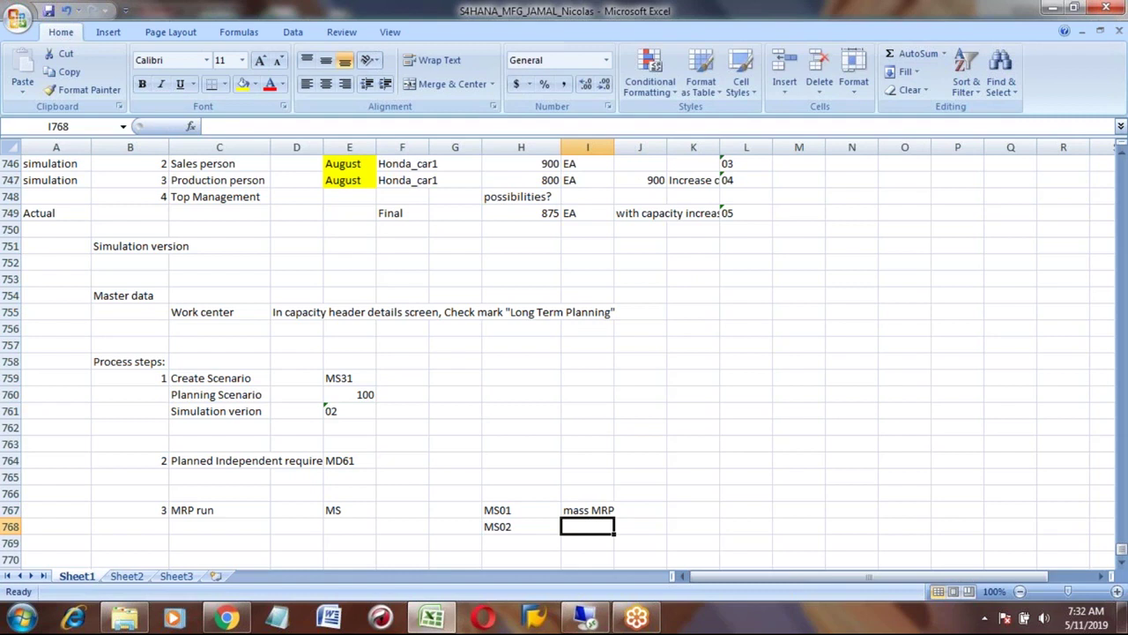
# Describe MS02 as "single material" in cell I768
pyautogui.click(520, 527)
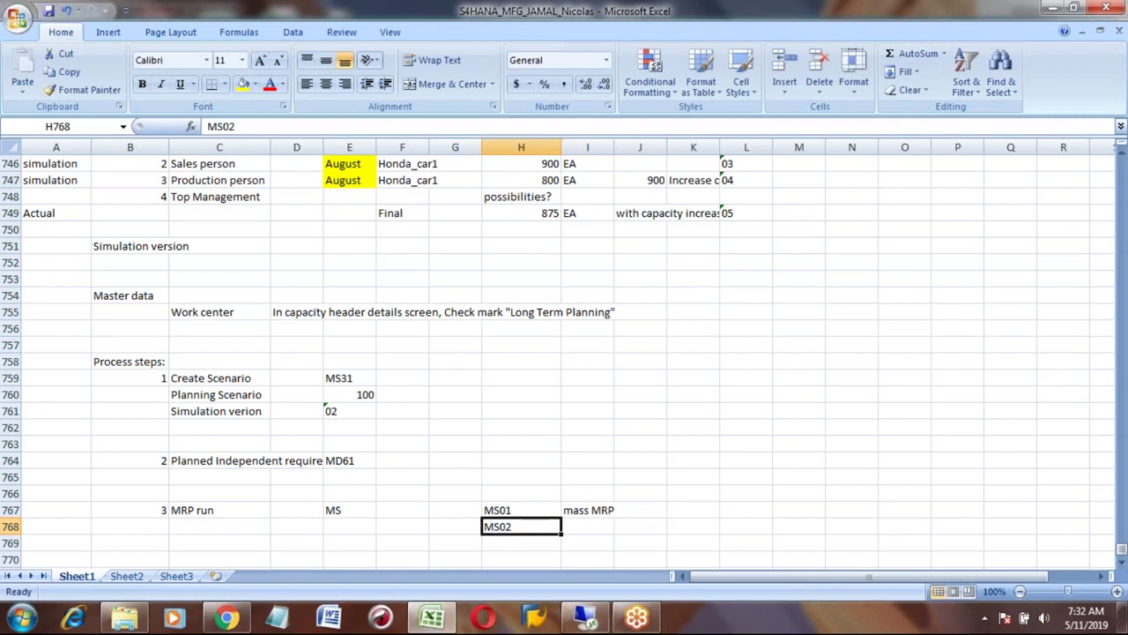
pyautogui.click(587, 526)
pyautogui.write('In')
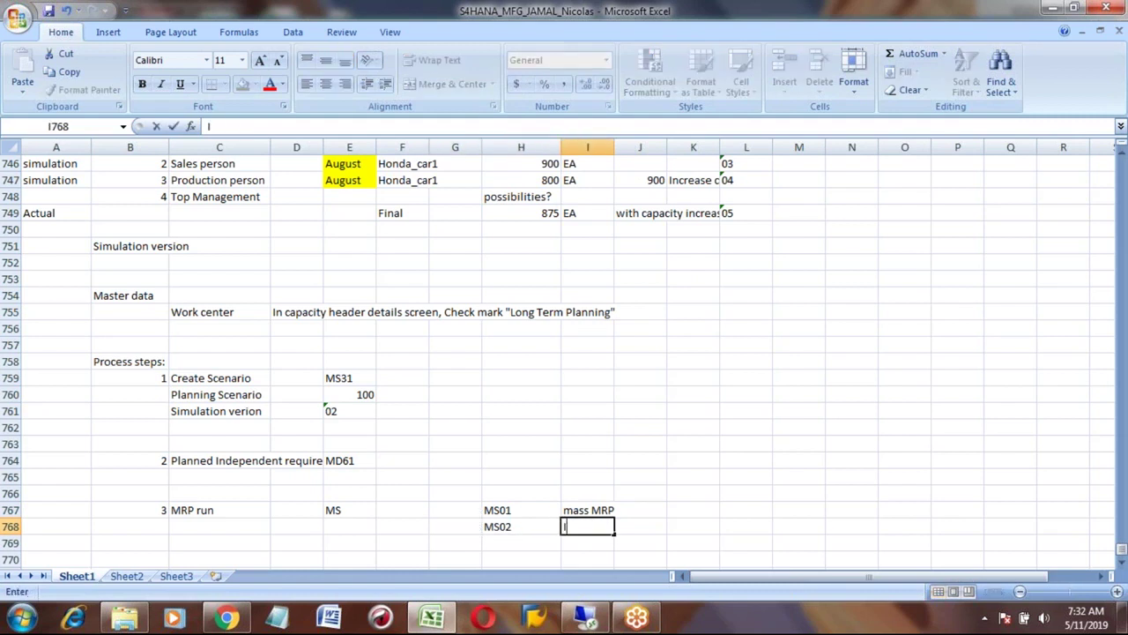
pyautogui.press('BackSpace')
pyautogui.press('BackSpace')
pyautogui.write('single material')
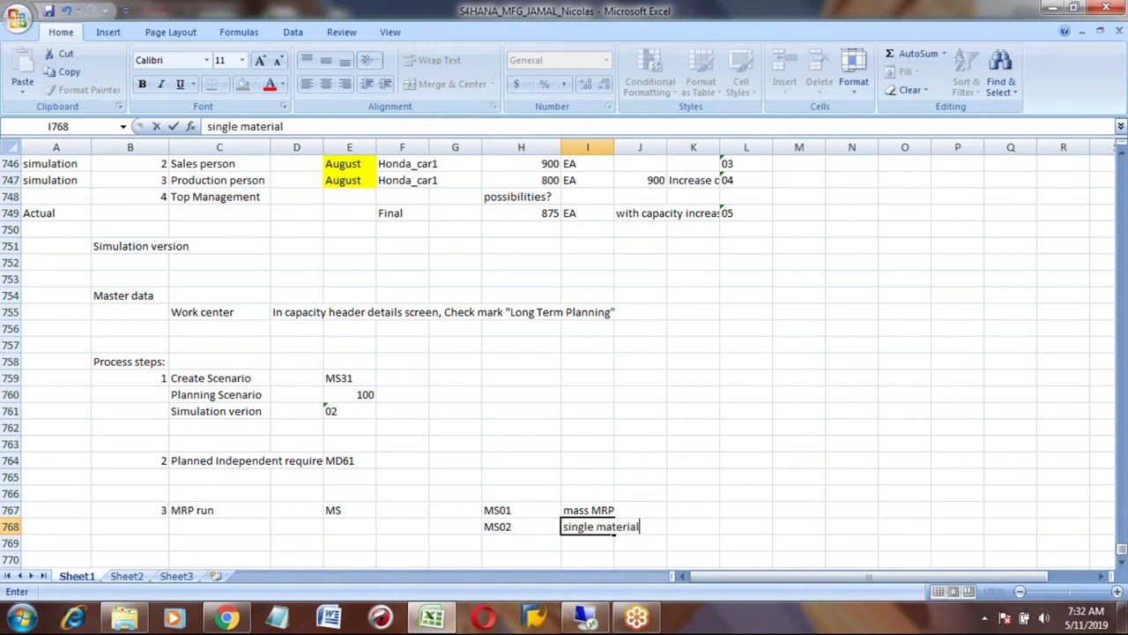
pyautogui.press('Return')
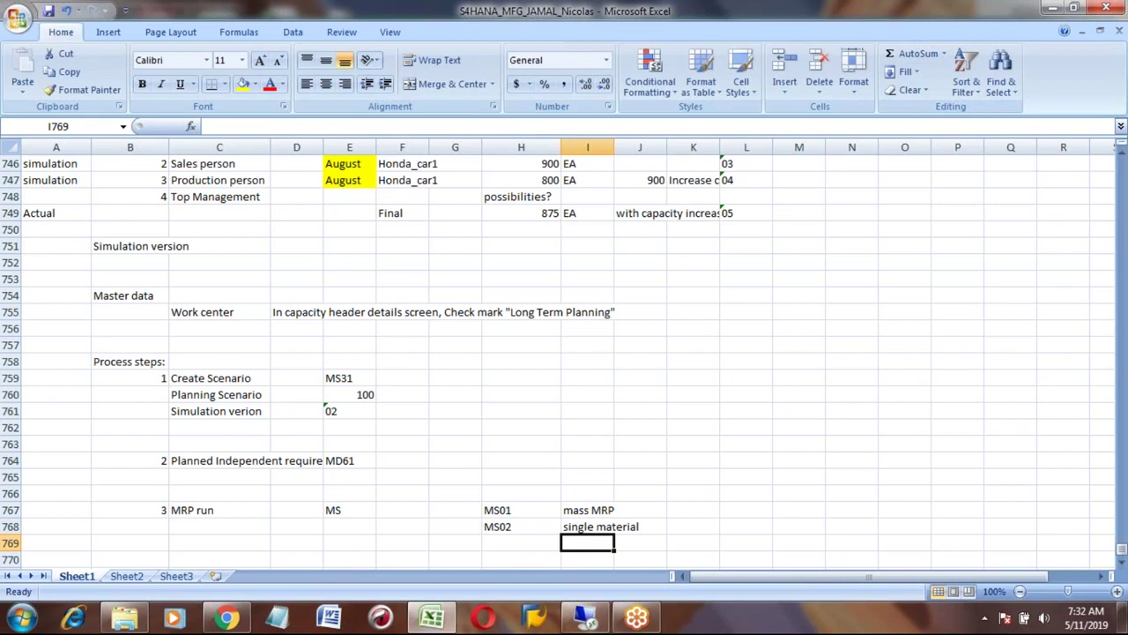
# Complete the MRP run transaction code in cell E767 as MS02
pyautogui.click(340, 510)
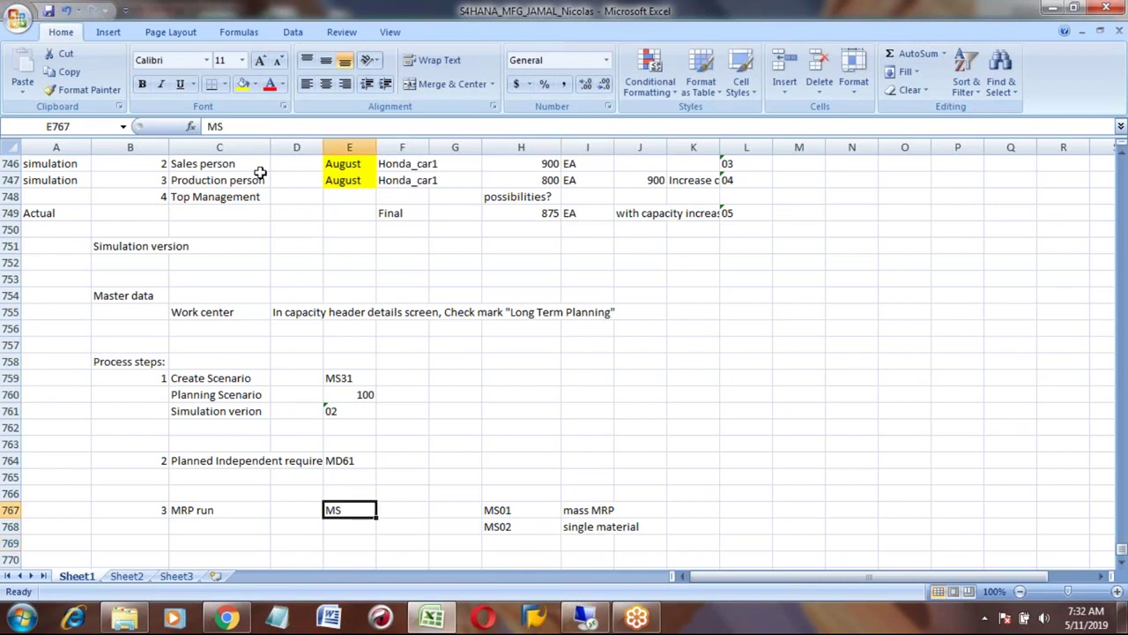
pyautogui.click(229, 125)
pyautogui.write('02')
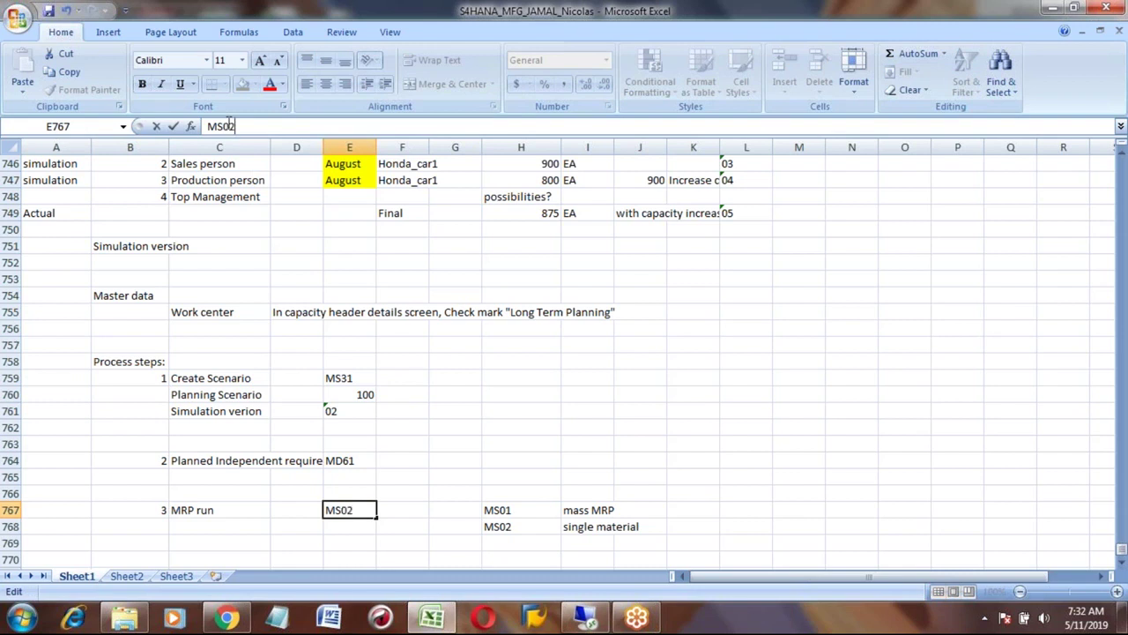
pyautogui.press('Return')
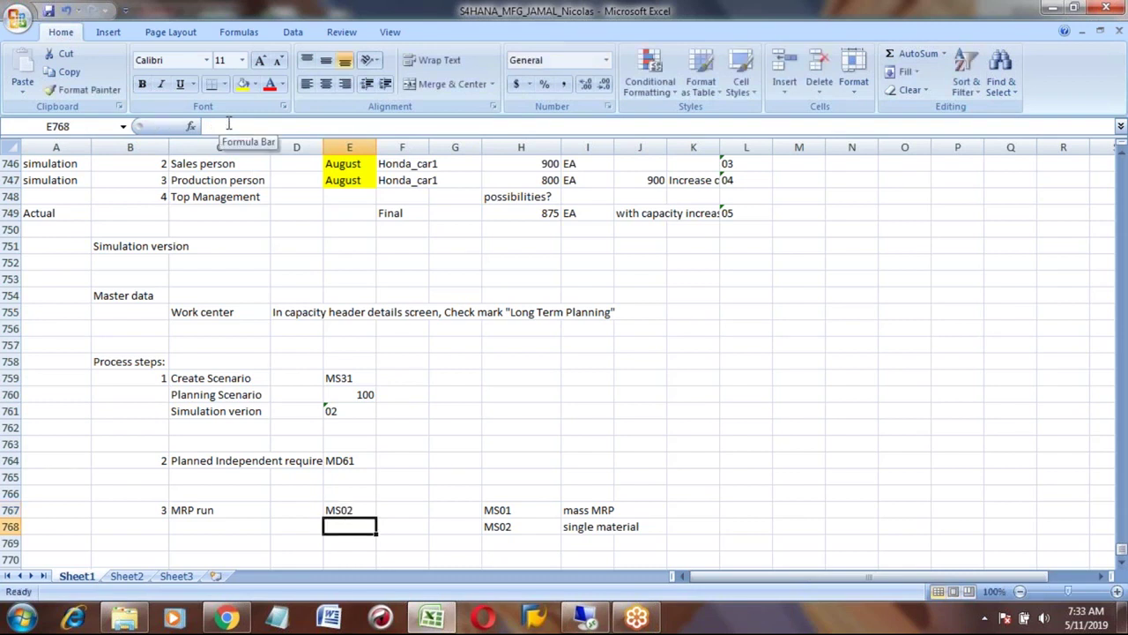
# Switch back to SAP, return to the Easy Access menu and collapse the Planned Independent Requirements folder
pyautogui.click(582, 616)
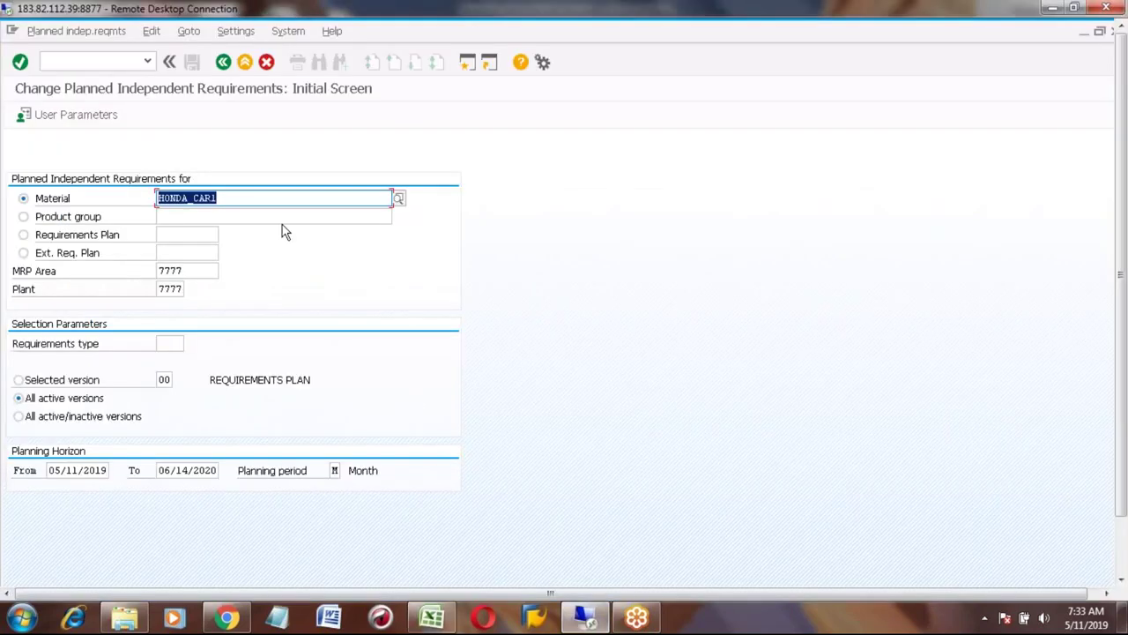
pyautogui.click(223, 62)
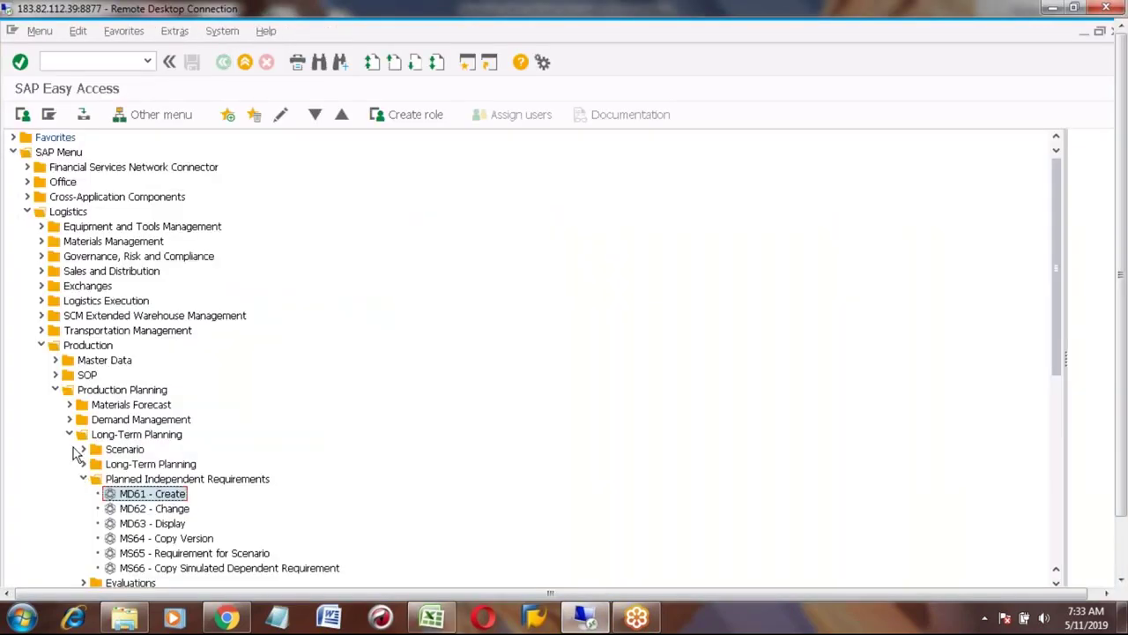
pyautogui.click(84, 479)
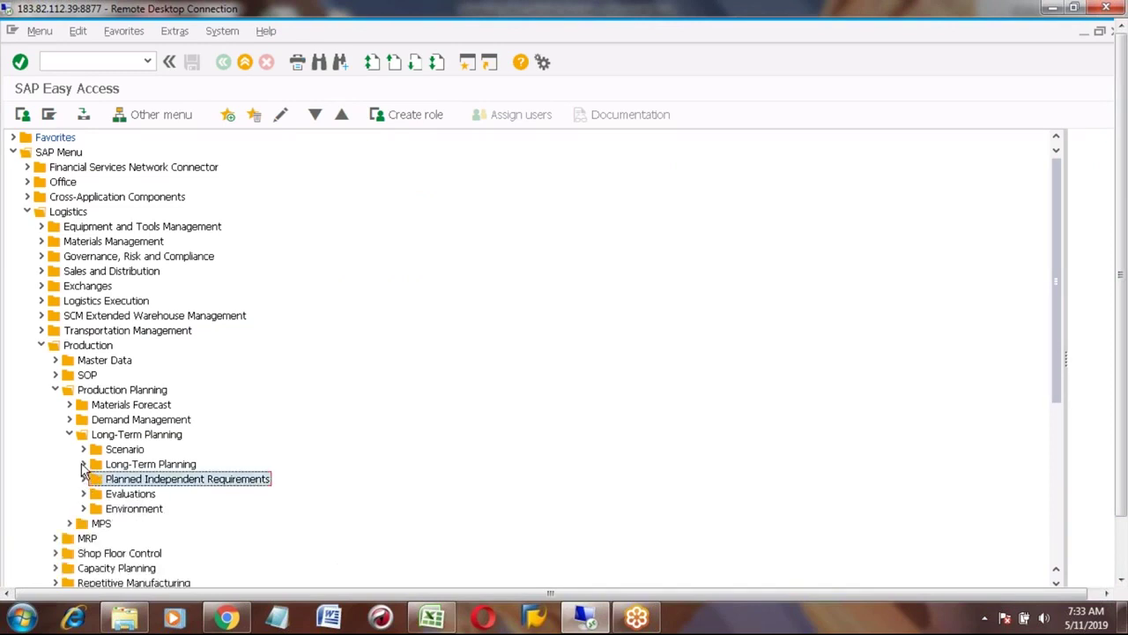
# Open multilevel single-item planning (MS02) from the Long-Term Planning folder in the menu tree
pyautogui.click(83, 464)
pyautogui.click(134, 465)
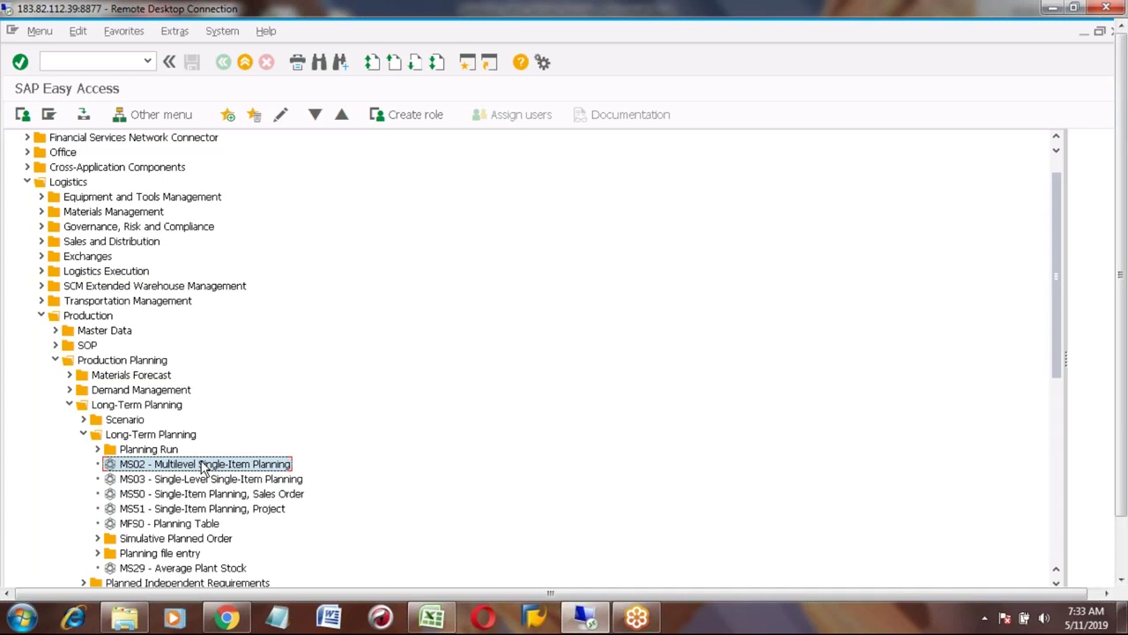
pyautogui.doubleClick(168, 464)
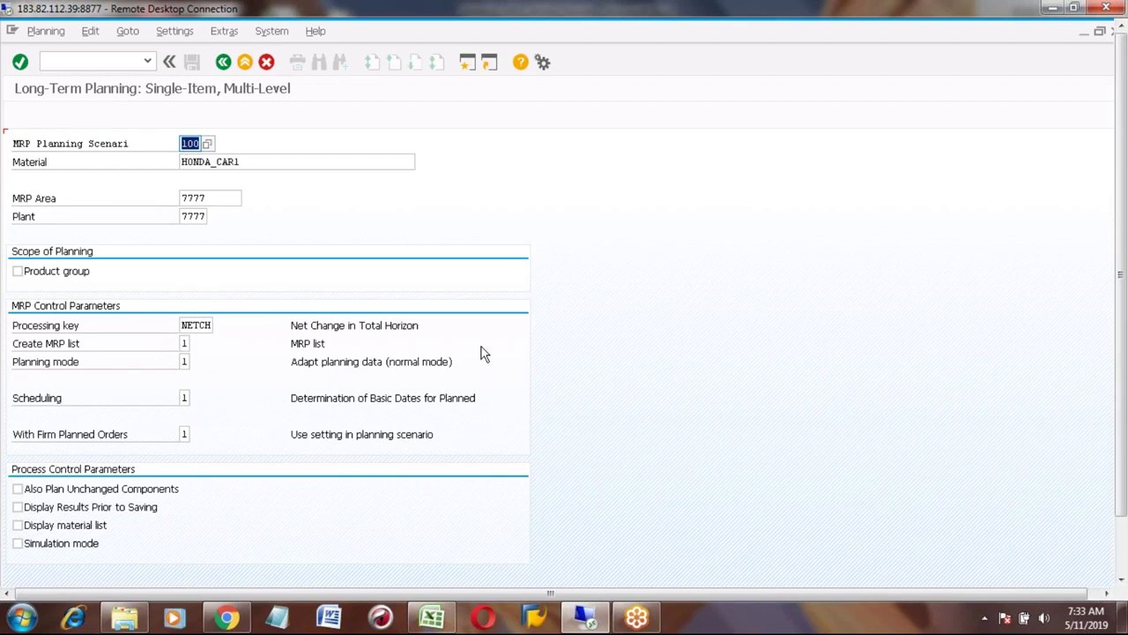
# Switch to Excel to check the planning scenario and simulation version rows in C760:C761, and return to SAP
pyautogui.click(432, 617)
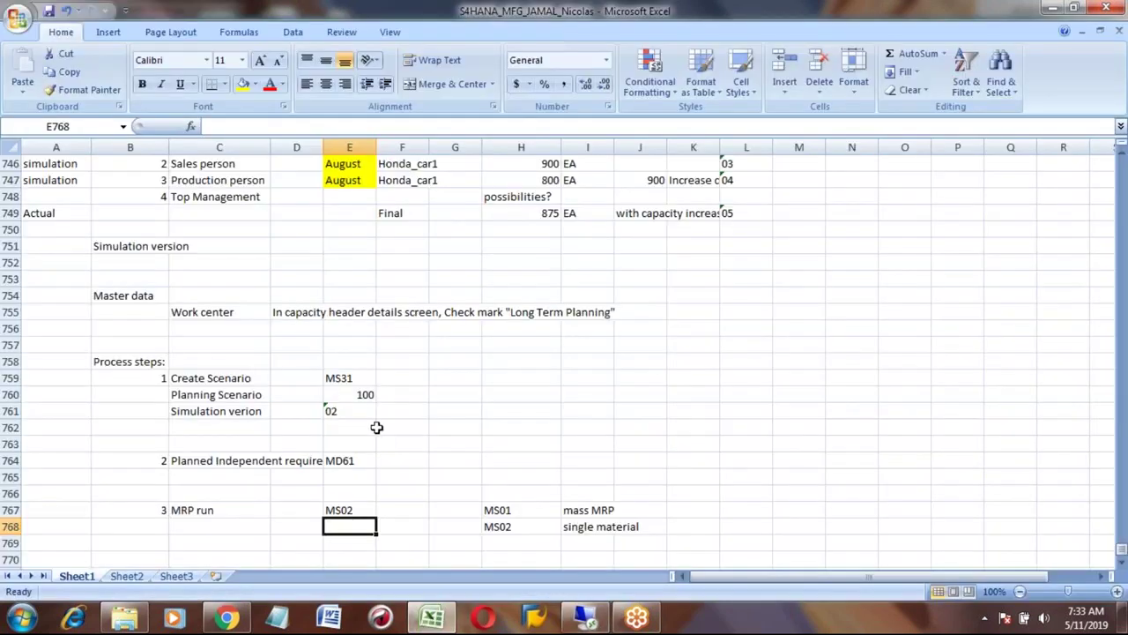
pyautogui.click(248, 397)
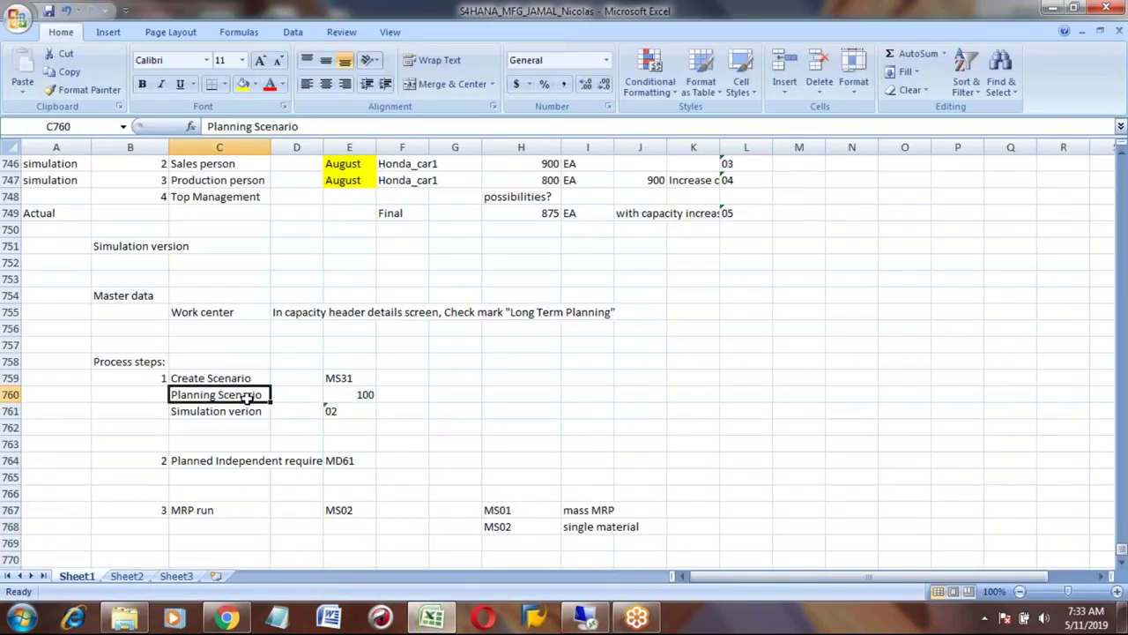
pyautogui.hotkey('shift', 'Down')
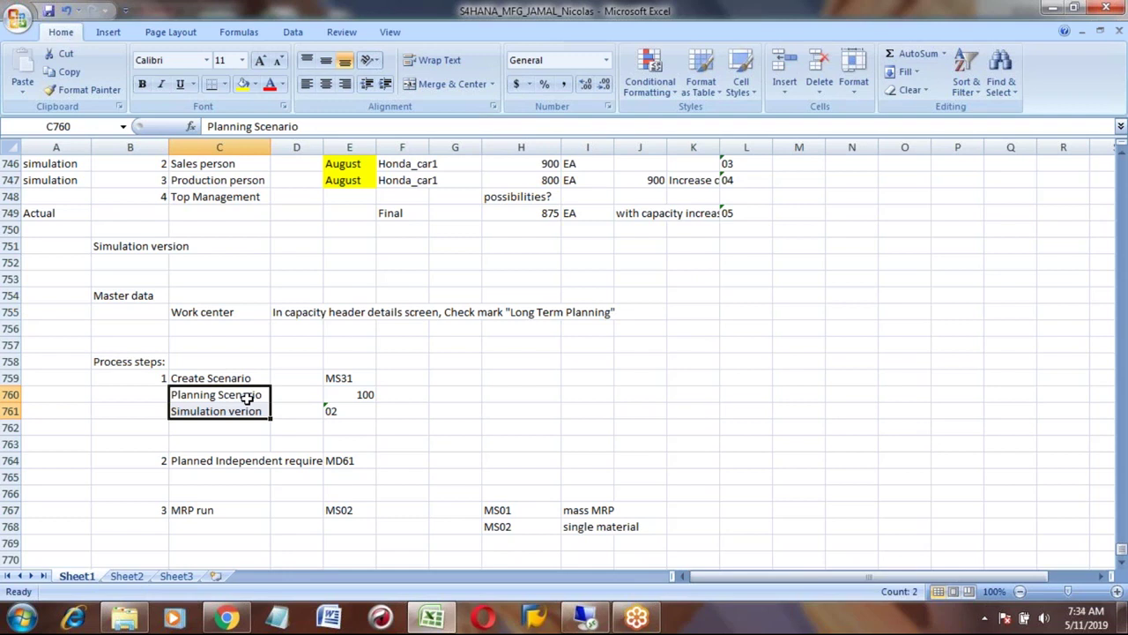
pyautogui.hotkey('alt', 'Tab')
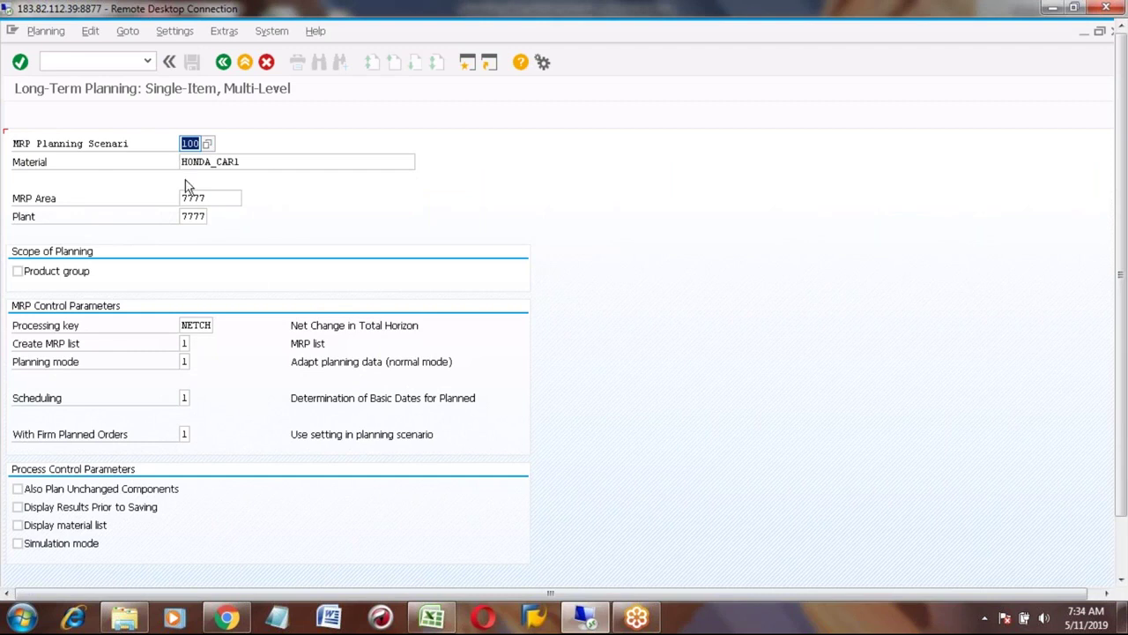
# Set scheduling to 2, Lead Time Scheduling and Capacity Planning, for the planning run of HONDA_CAR1 in scenario 100 and plant 7777
pyautogui.click(190, 143)
pyautogui.click(223, 161)
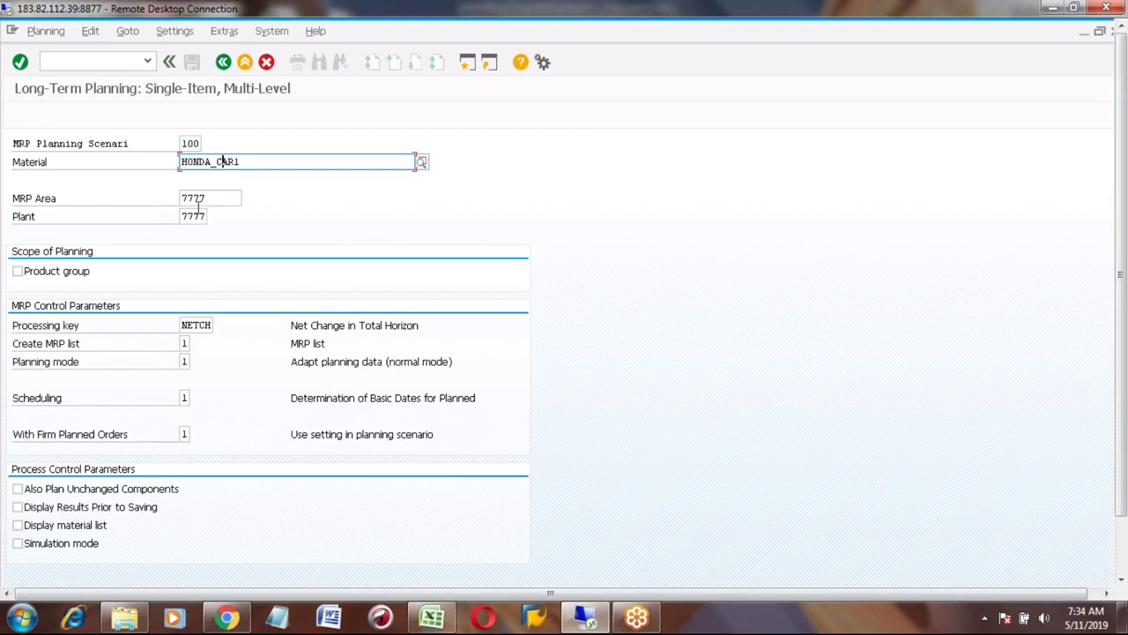
pyautogui.click(199, 217)
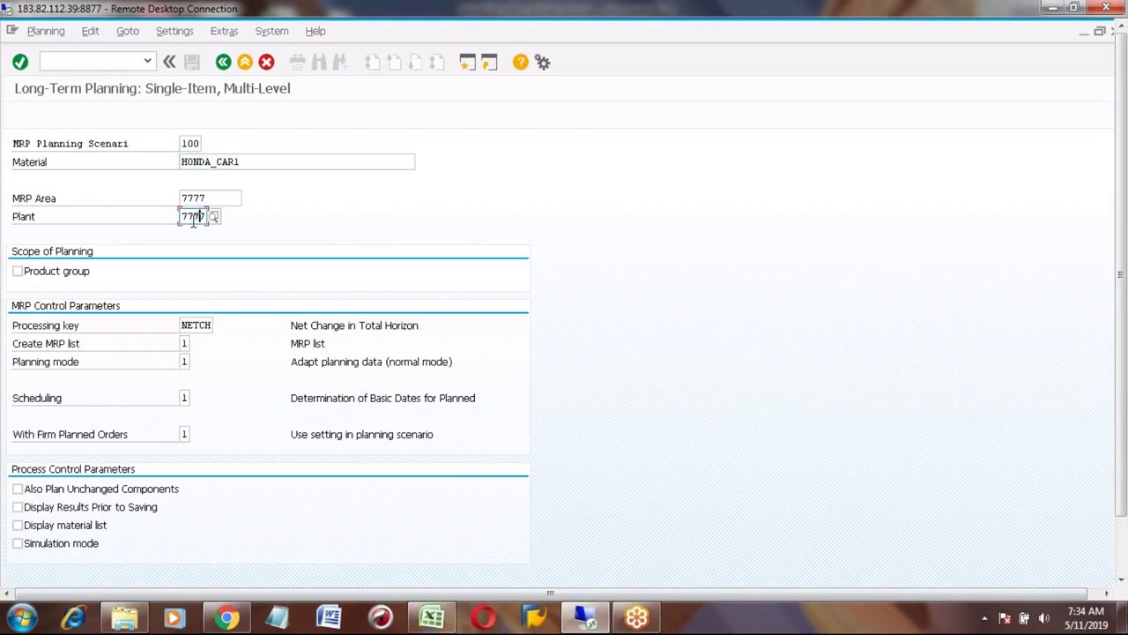
pyautogui.click(51, 402)
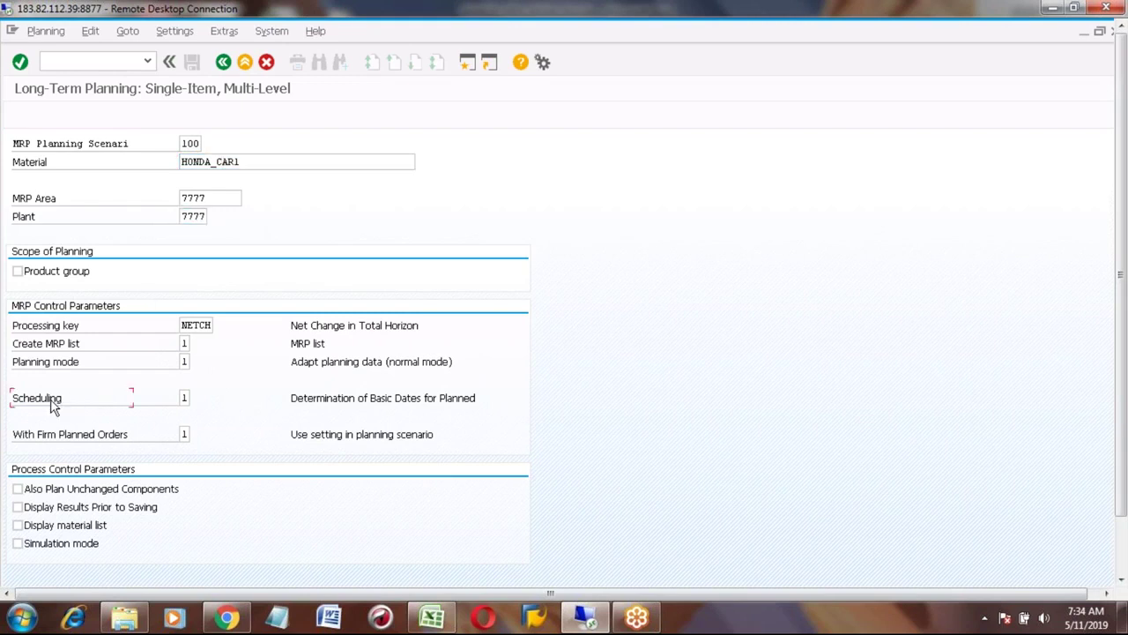
pyautogui.click(185, 398)
pyautogui.click(198, 398)
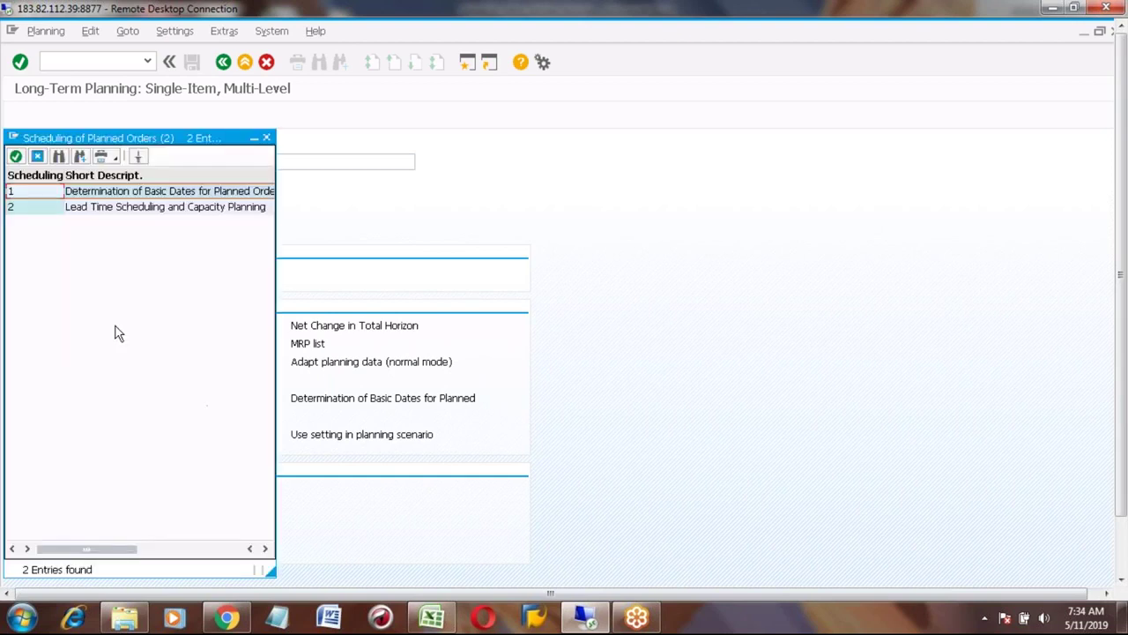
pyautogui.click(32, 216)
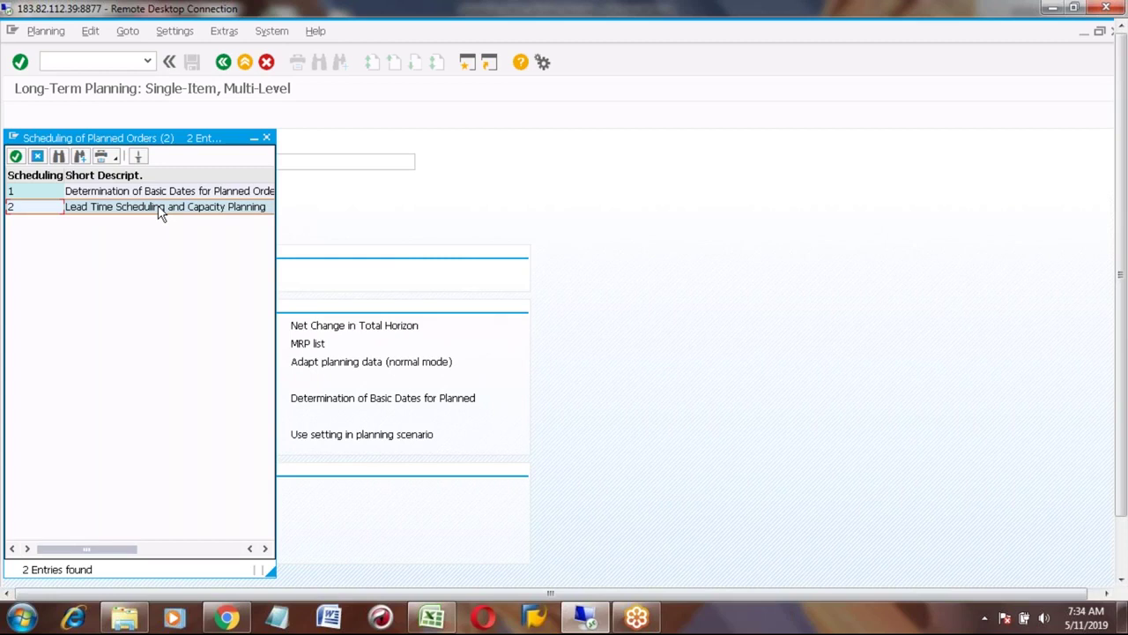
pyautogui.doubleClick(33, 207)
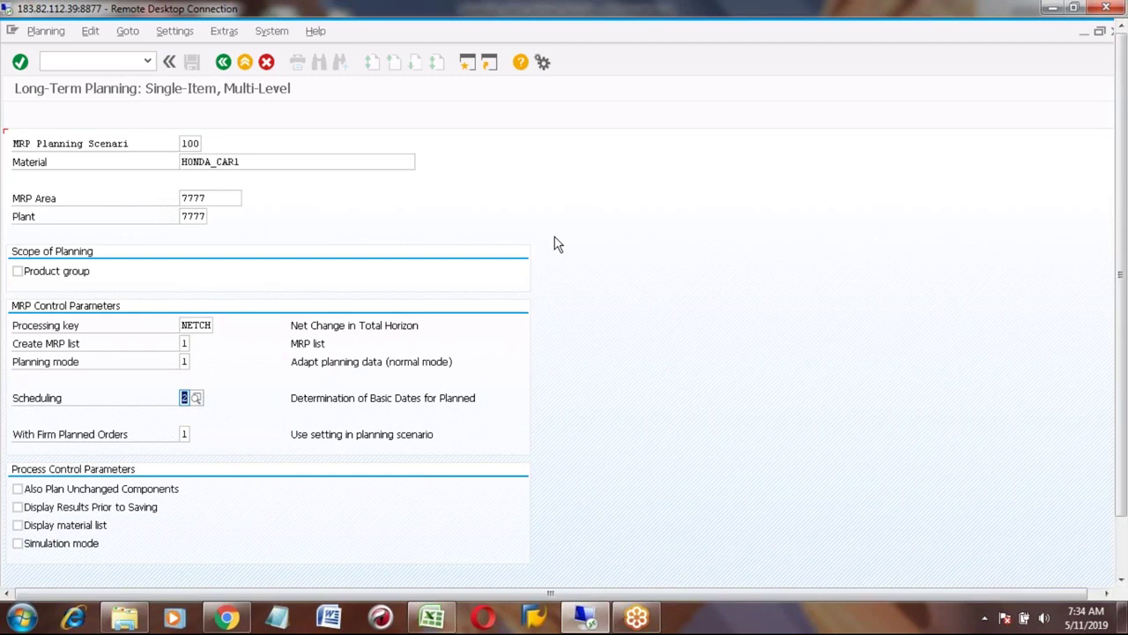
# Open a new session, view the stock/requirements list (MD04) of HONDA_CAR1 in plant 7777, and return to the Easy Access menu
pyautogui.click(468, 62)
pyautogui.write('m')
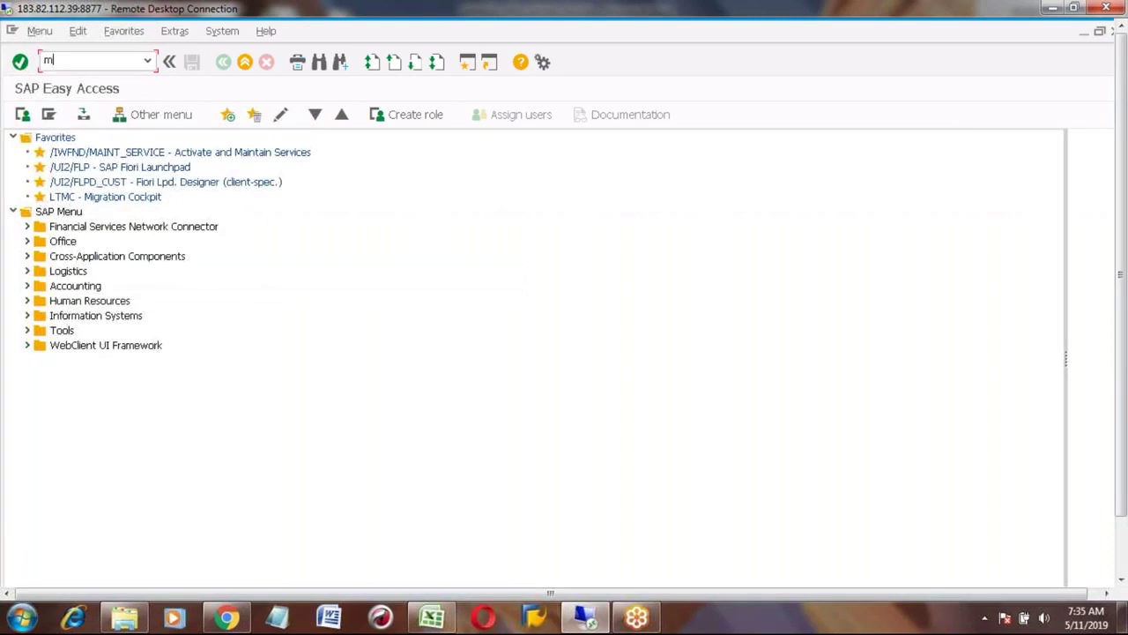
pyautogui.write('d04')
pyautogui.press('Return')
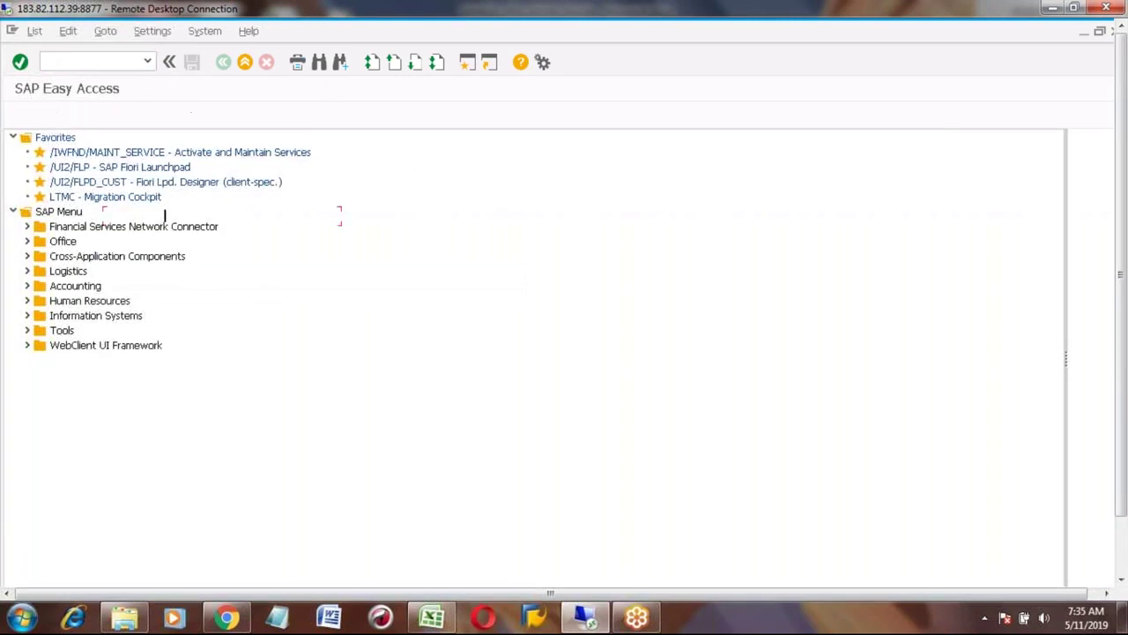
pyautogui.click(164, 216)
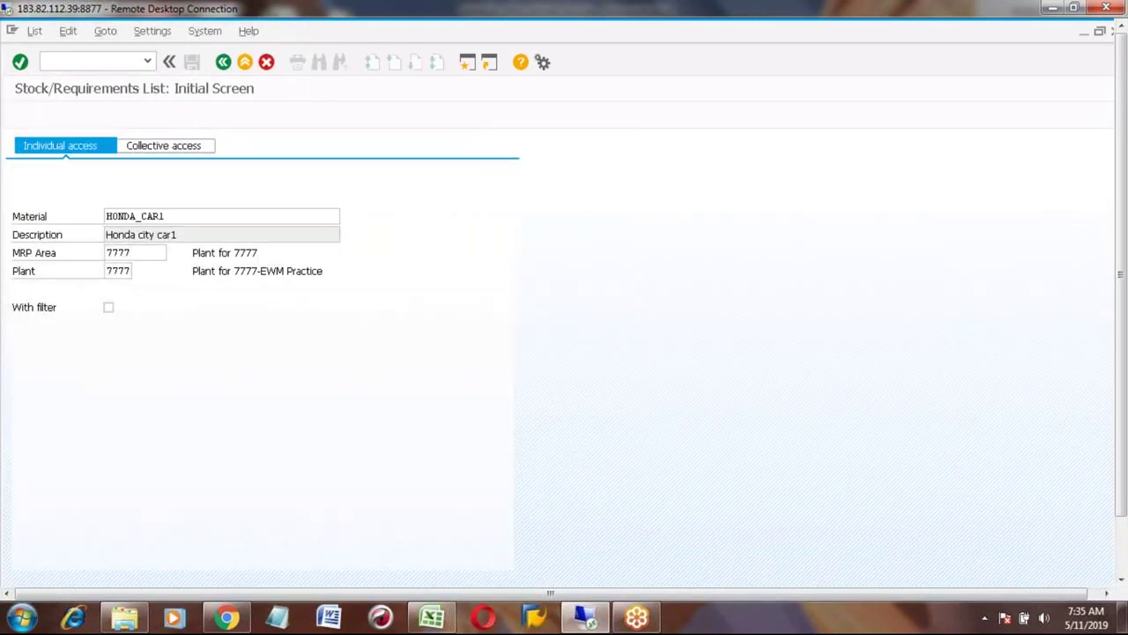
pyautogui.press('Return')
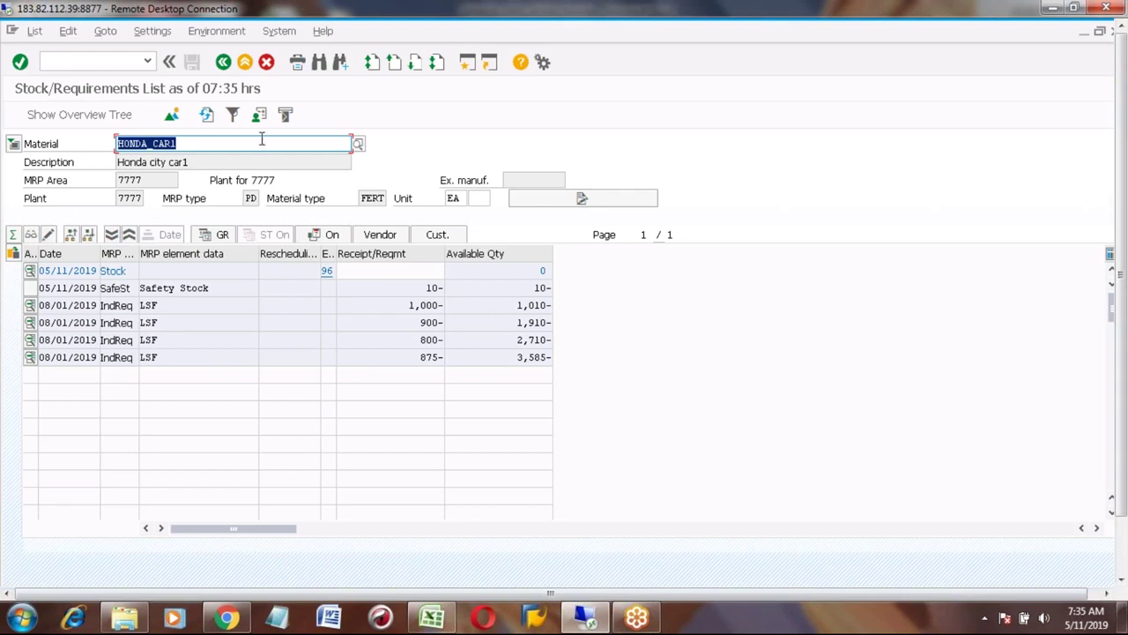
pyautogui.click(224, 62)
pyautogui.click(224, 63)
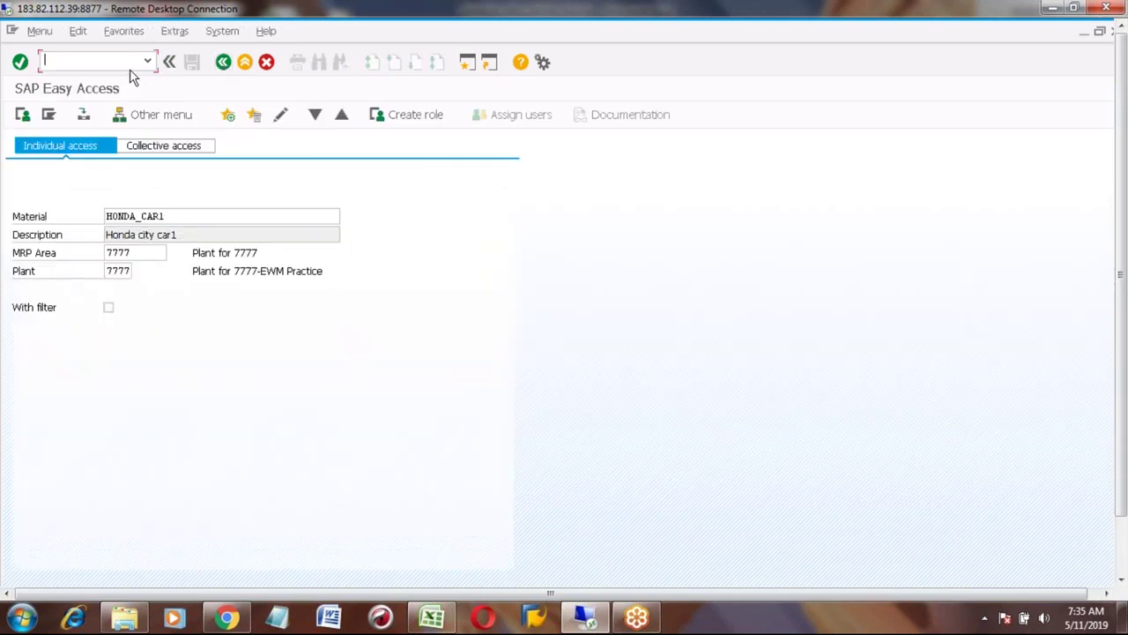
pyautogui.write('m')
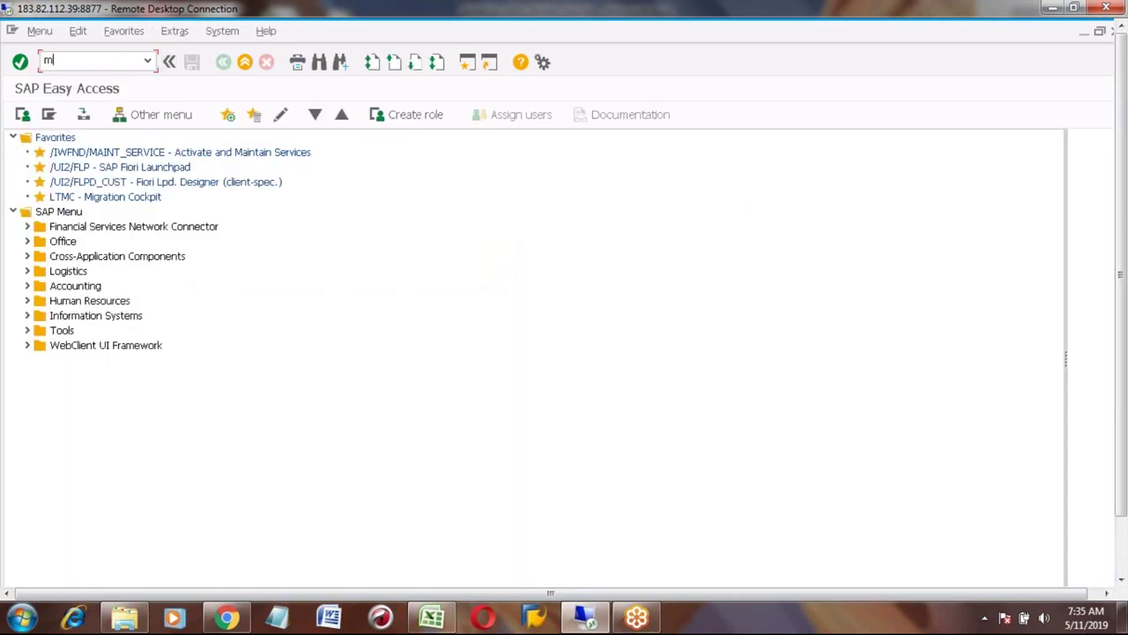
pyautogui.write('s04')
pyautogui.press('Return')
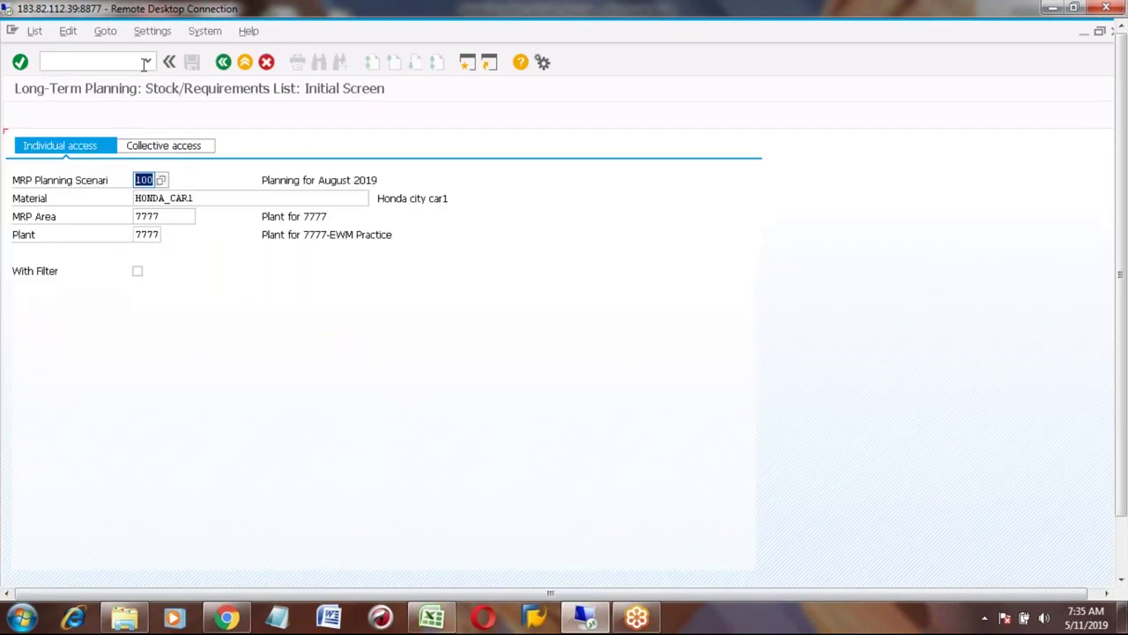
pyautogui.click(223, 62)
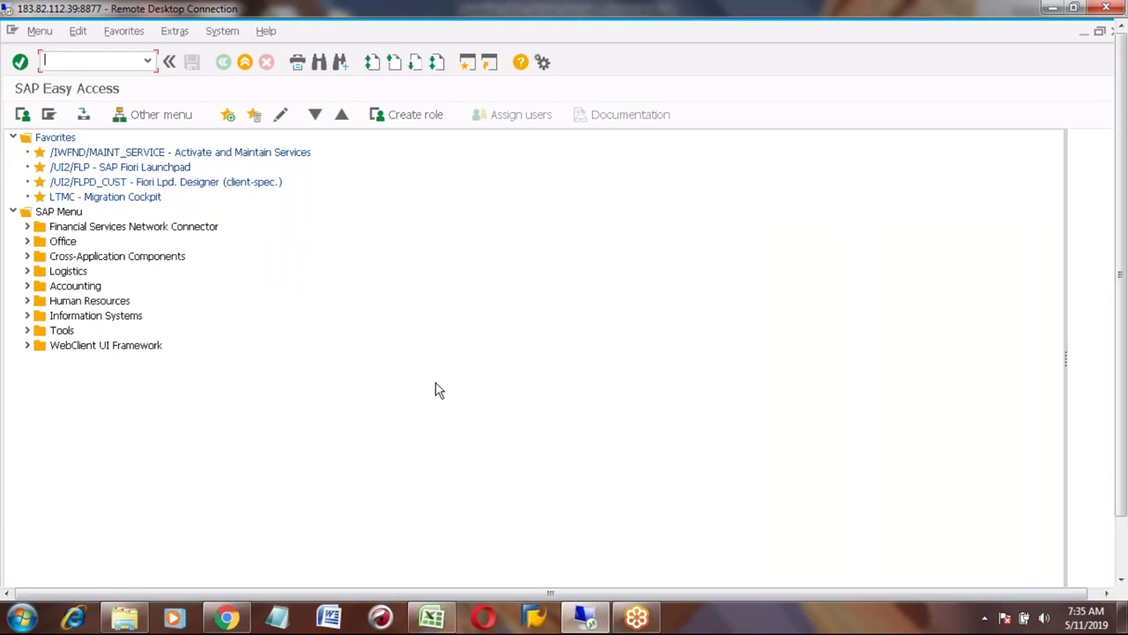
# Switch to Excel and examine the documented process steps from the scenario creation down to the MRP run
pyautogui.click(432, 617)
pyautogui.click(297, 424)
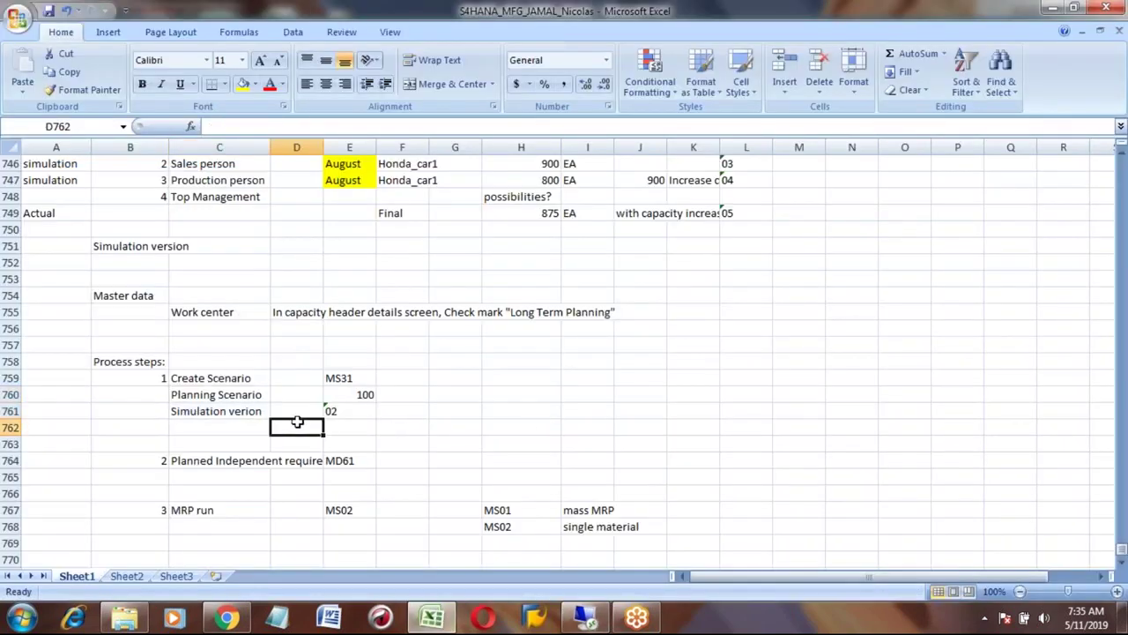
pyautogui.press('Down')
pyautogui.press('Down')
pyautogui.press('Down')
pyautogui.press('Down')
pyautogui.press('Down')
pyautogui.press('Down')
pyautogui.press('Down')
pyautogui.press('Down')
pyautogui.press('Down')
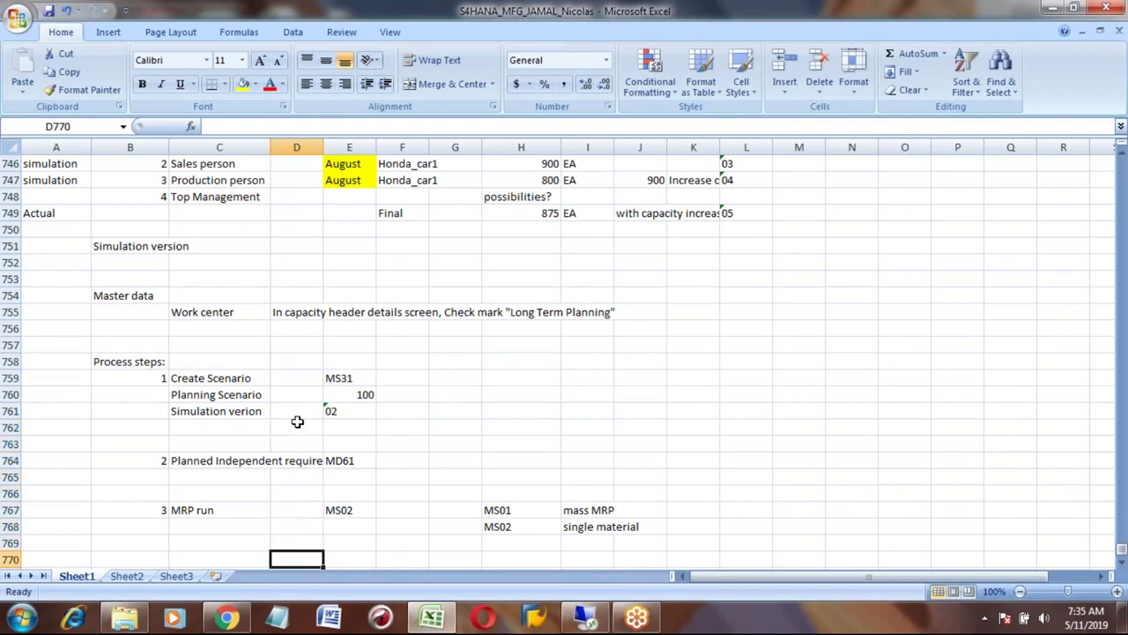
pyautogui.press('Up')
pyautogui.press('Up')
pyautogui.press('Up')
pyautogui.press('Up')
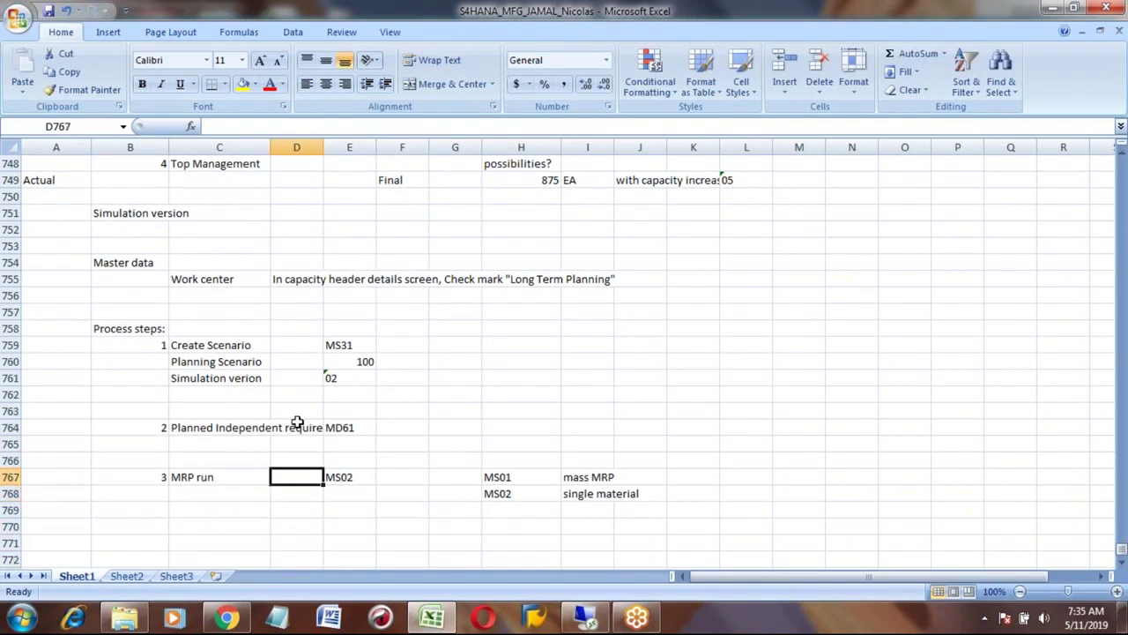
# Back in SAP, view the long-term planning stock/requirements list (MS04) of HONDA_CAR1 for scenario 100, and leave the transaction
pyautogui.hotkey('alt', 'Tab')
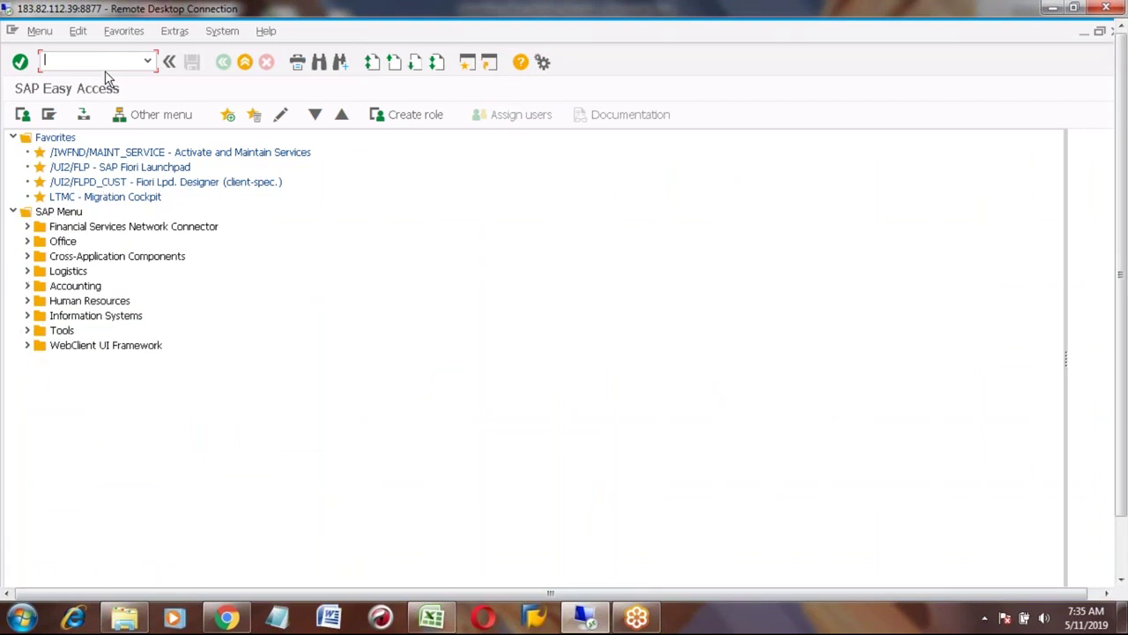
pyautogui.write('MS04')
pyautogui.press('Return')
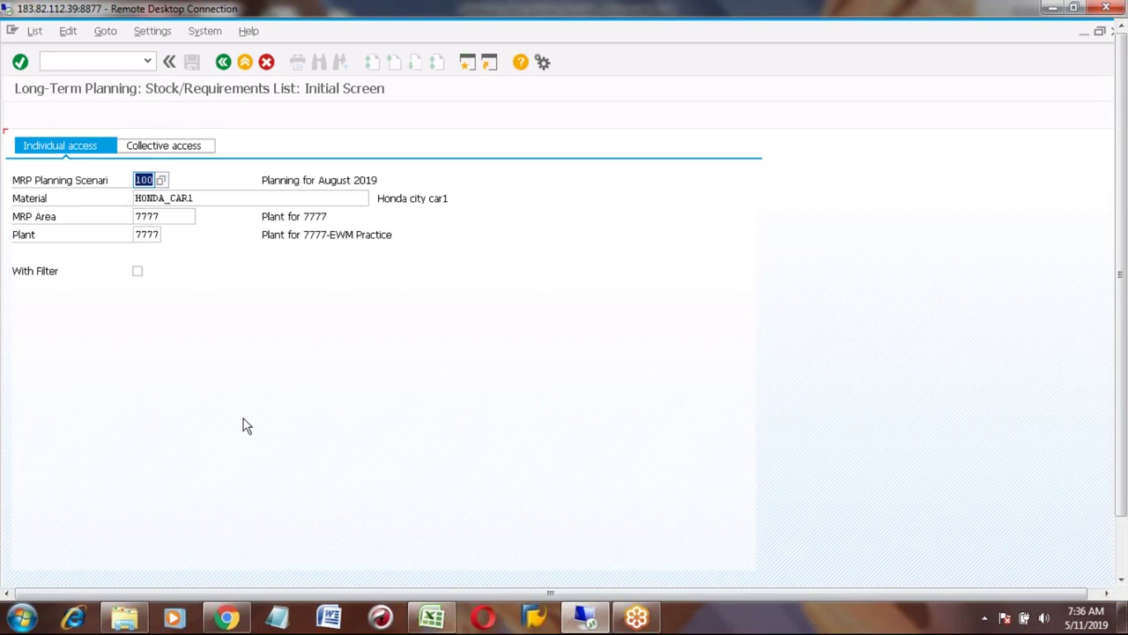
pyautogui.press('Return')
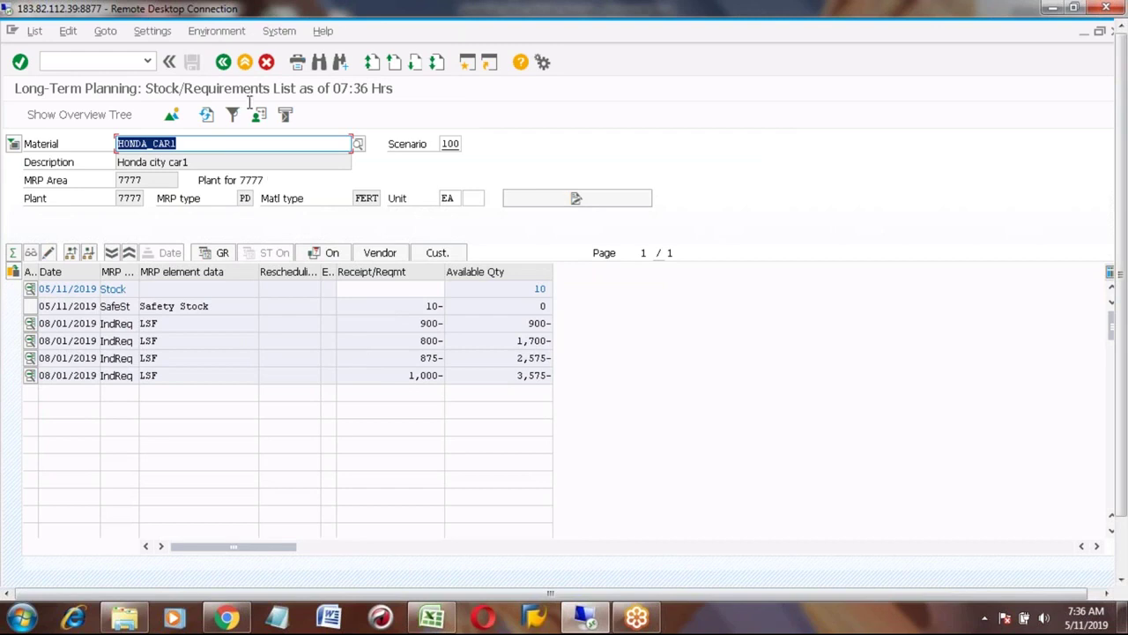
pyautogui.click(223, 62)
pyautogui.click(223, 62)
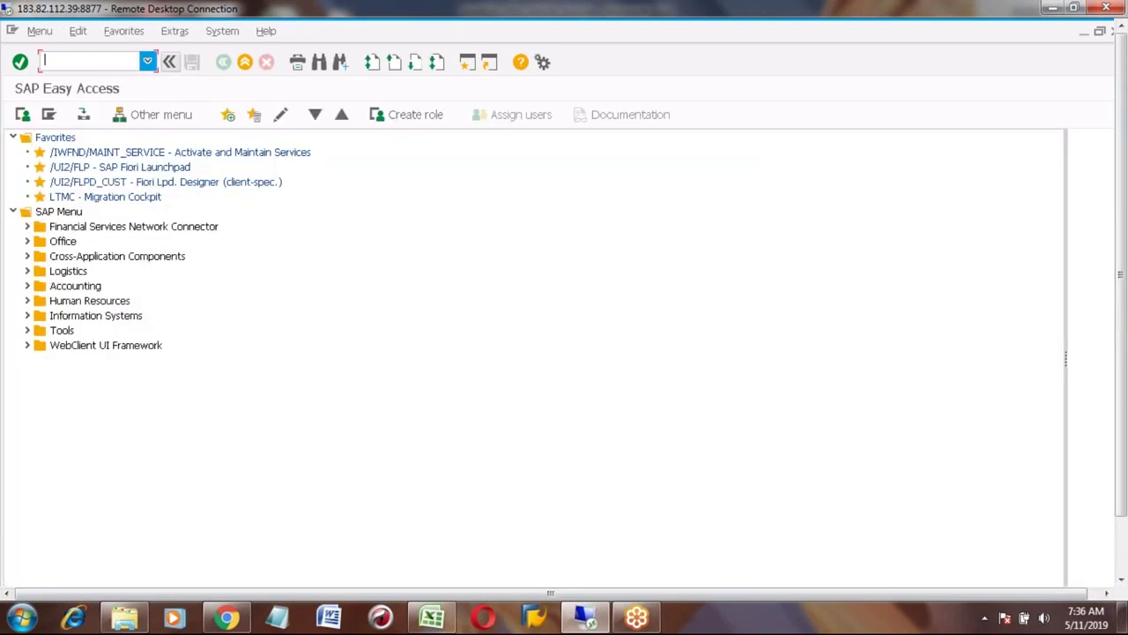
# Open the planned independent requirements of HONDA_CAR1 for change (MD62), including all active and inactive versions
pyautogui.write('MD')
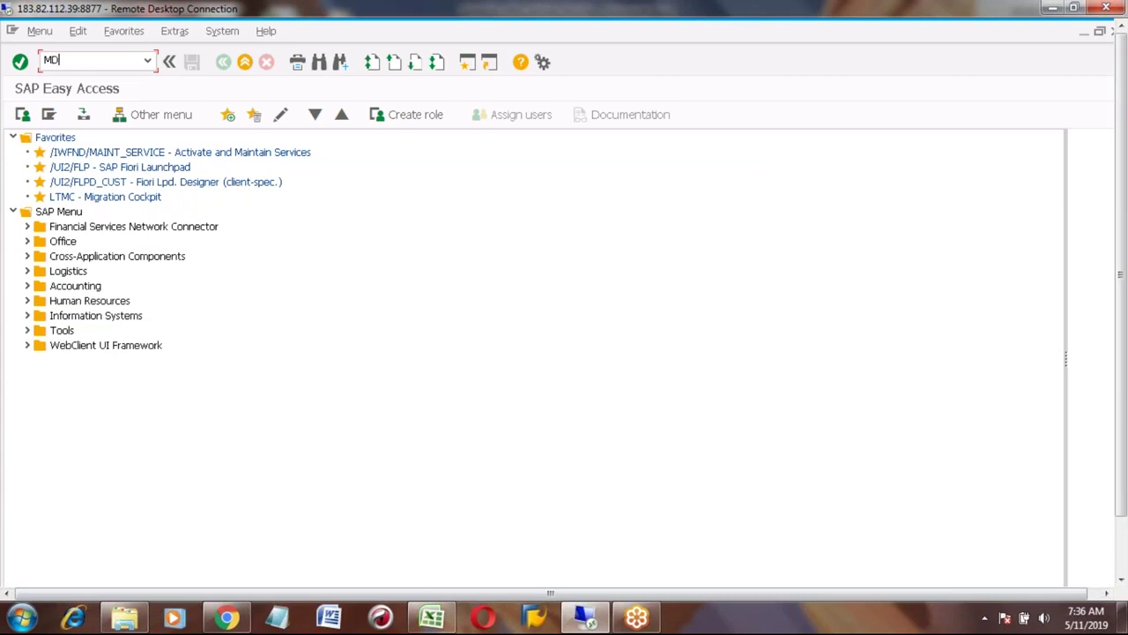
pyautogui.write('62')
pyautogui.press('Return')
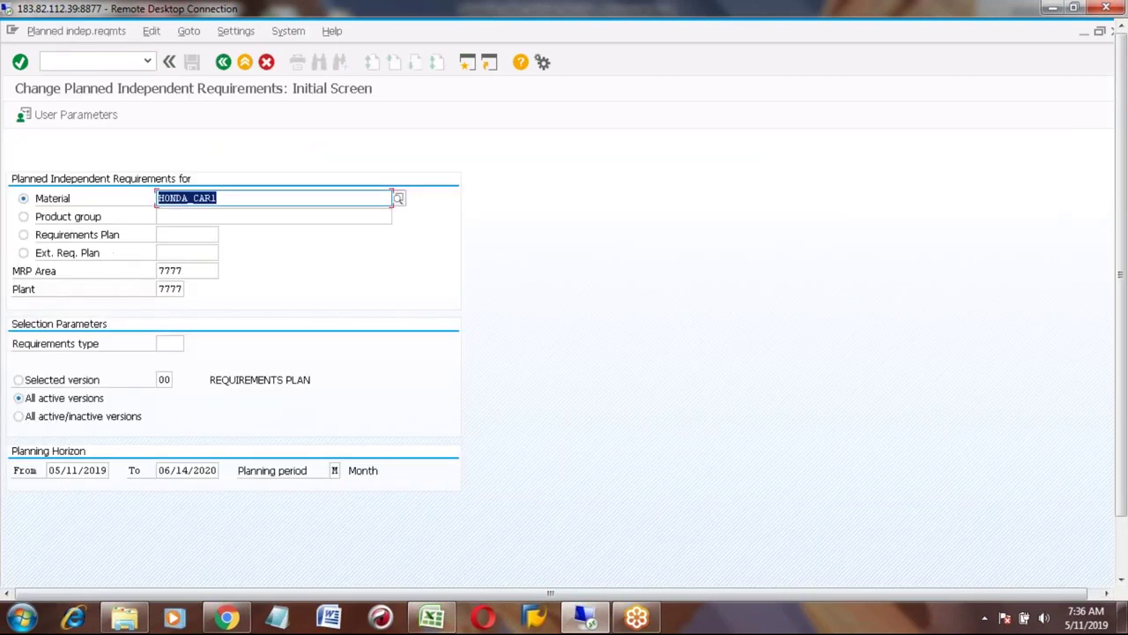
pyautogui.click(18, 416)
pyautogui.press('Return')
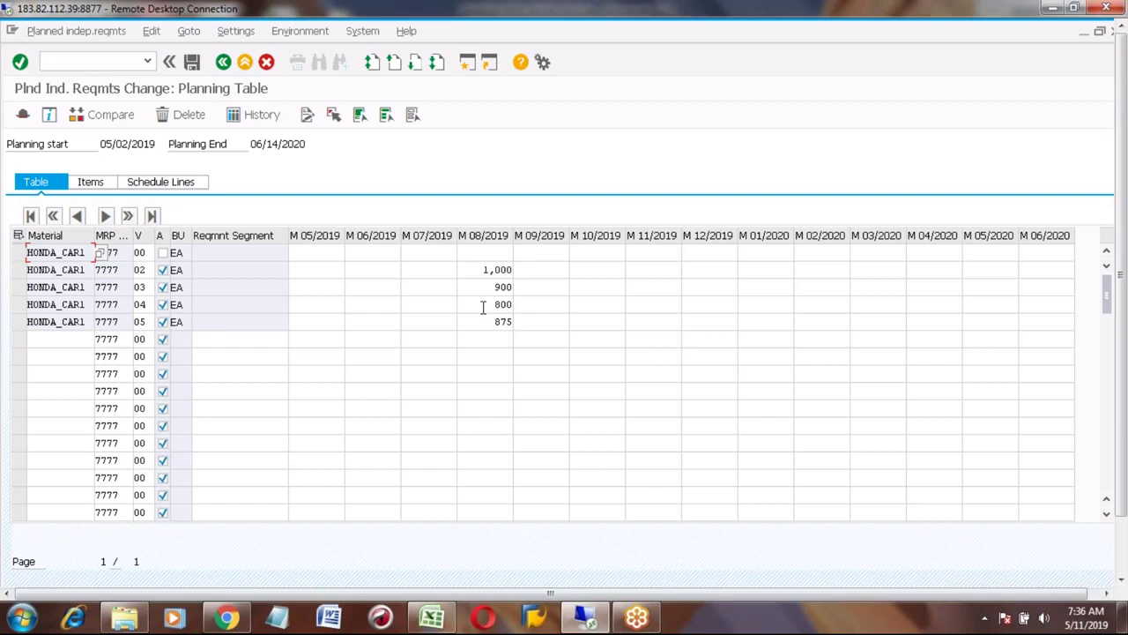
# Clear the August 2019 planned quantities of HONDA_CAR1 for versions 02, 03 and 04, keeping only version 05
pyautogui.click(25, 324)
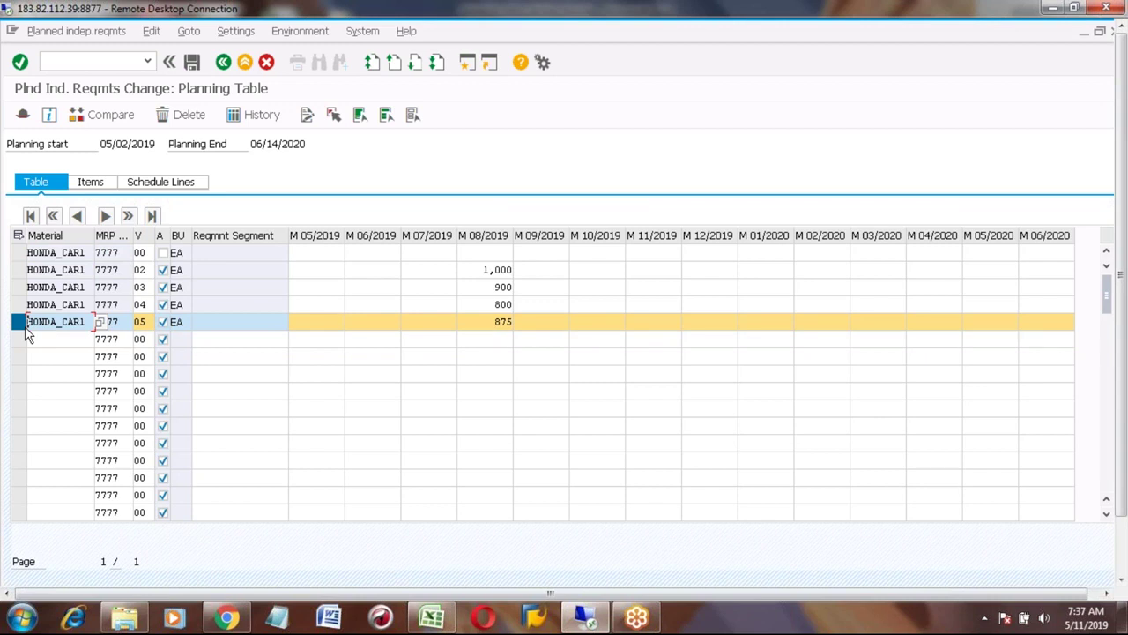
pyautogui.click(18, 322)
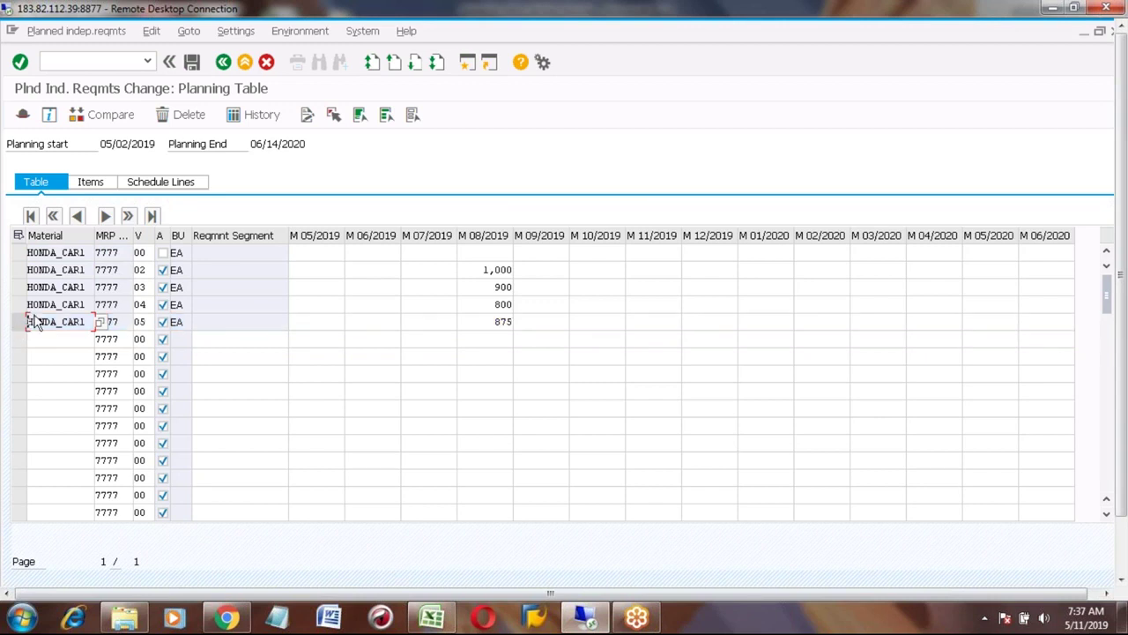
pyautogui.click(480, 270)
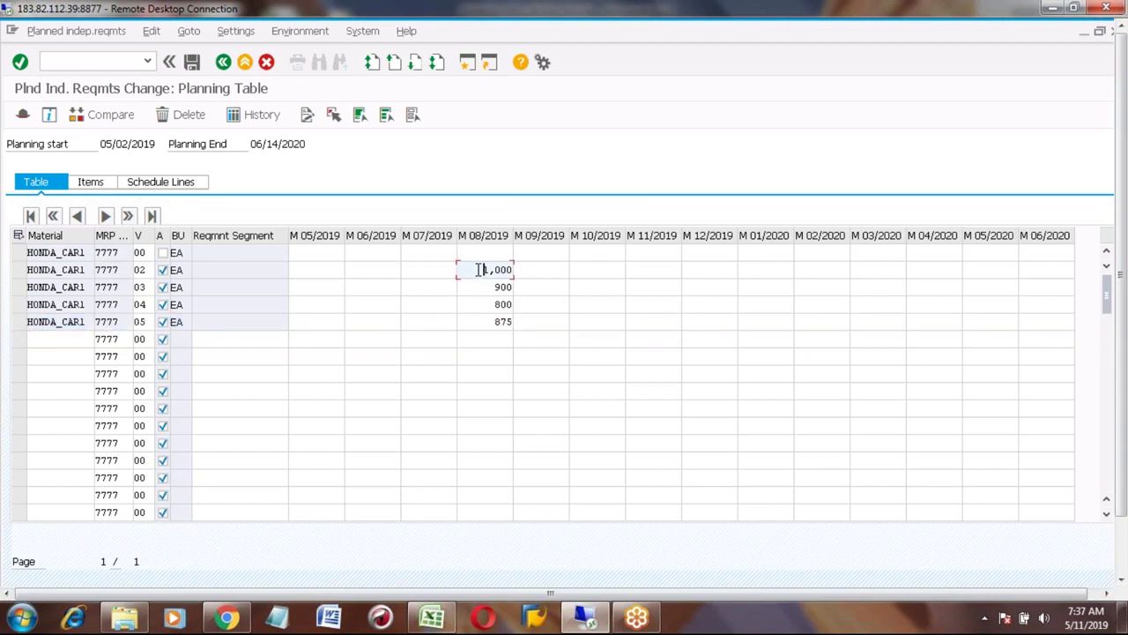
pyautogui.press('Delete')
pyautogui.press('Delete')
pyautogui.press('Delete')
pyautogui.press('Delete')
pyautogui.press('Down')
pyautogui.press('BackSpace')
pyautogui.press('BackSpace')
pyautogui.press('BackSpace')
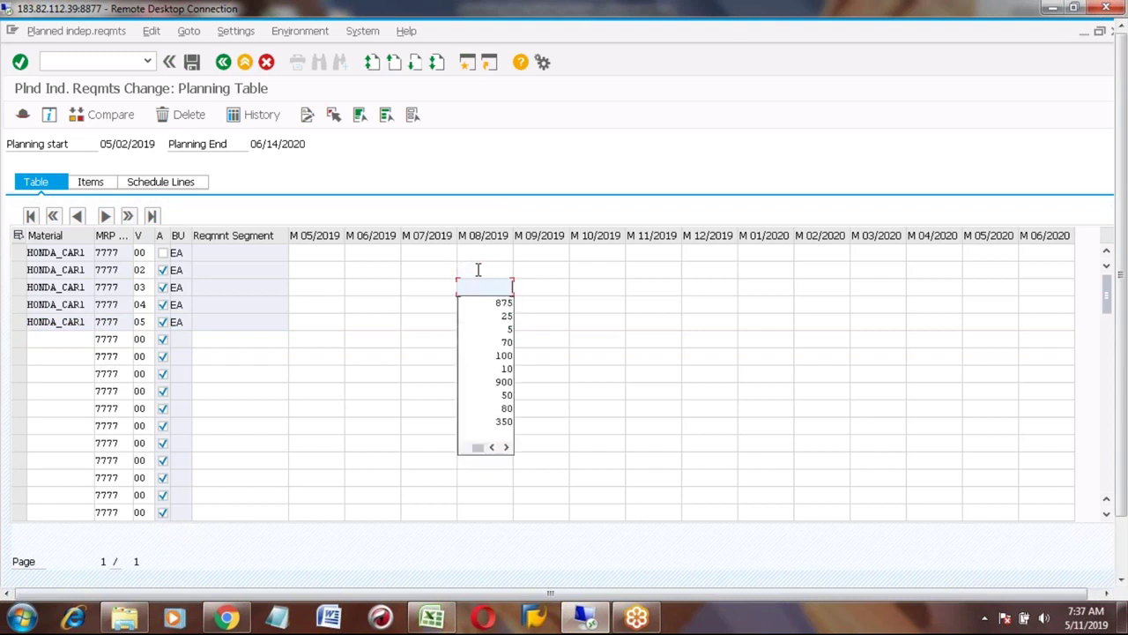
pyautogui.press('Tab')
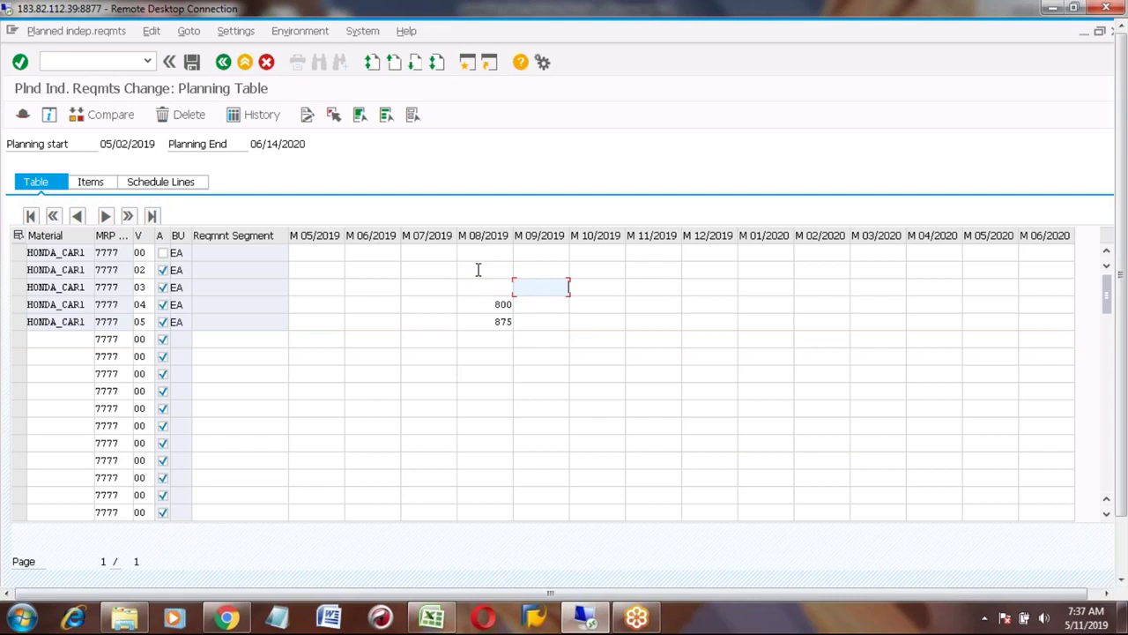
pyautogui.click(488, 308)
pyautogui.press('Delete')
pyautogui.press('Delete')
pyautogui.press('Delete')
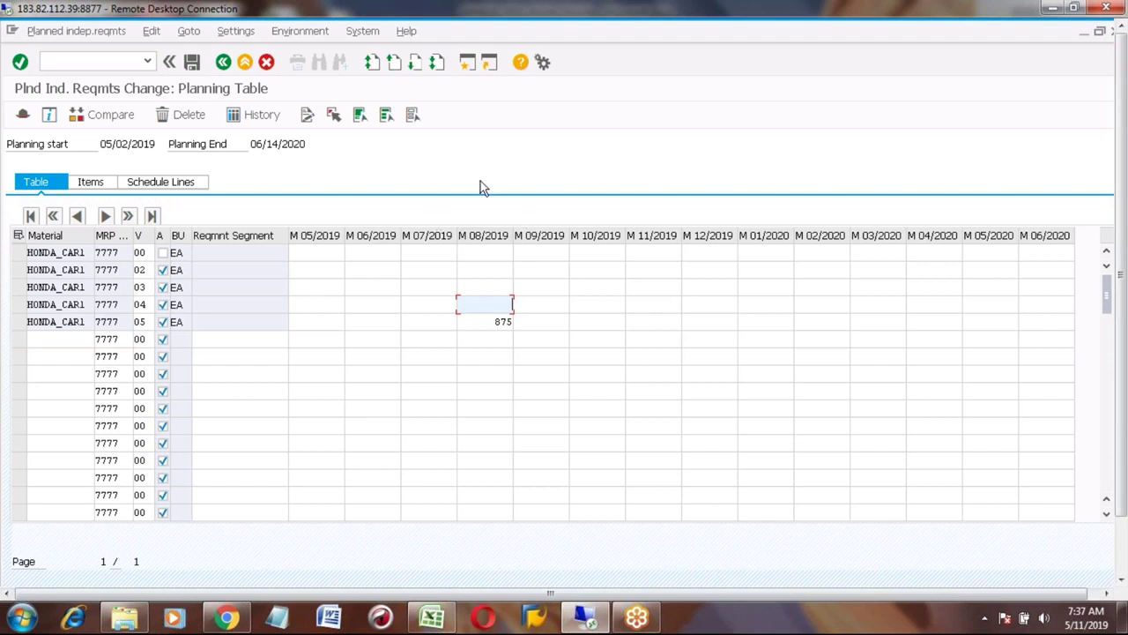
# Save the changed planned independent requirements with the version 05 row selected, and return to the Easy Access menu
pyautogui.click(17, 321)
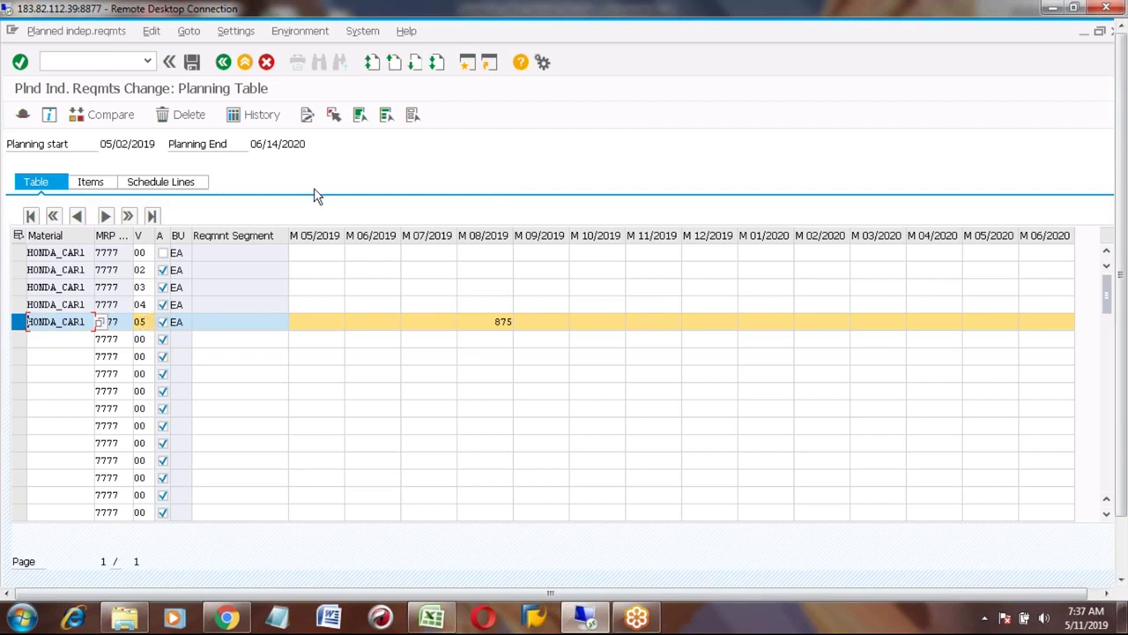
pyautogui.click(191, 61)
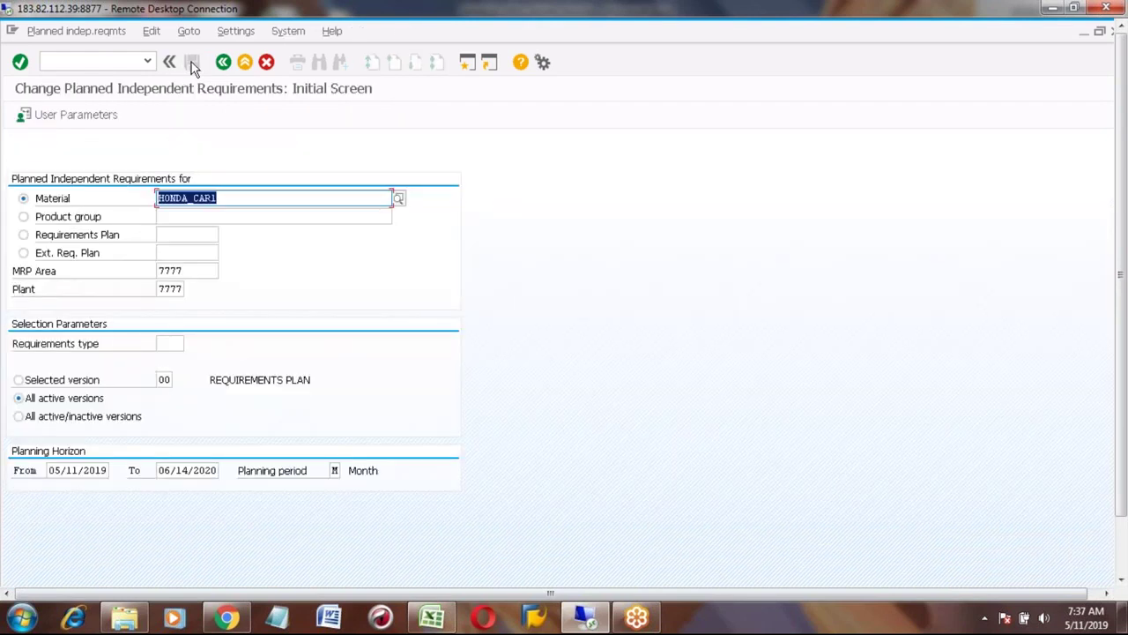
pyautogui.click(225, 64)
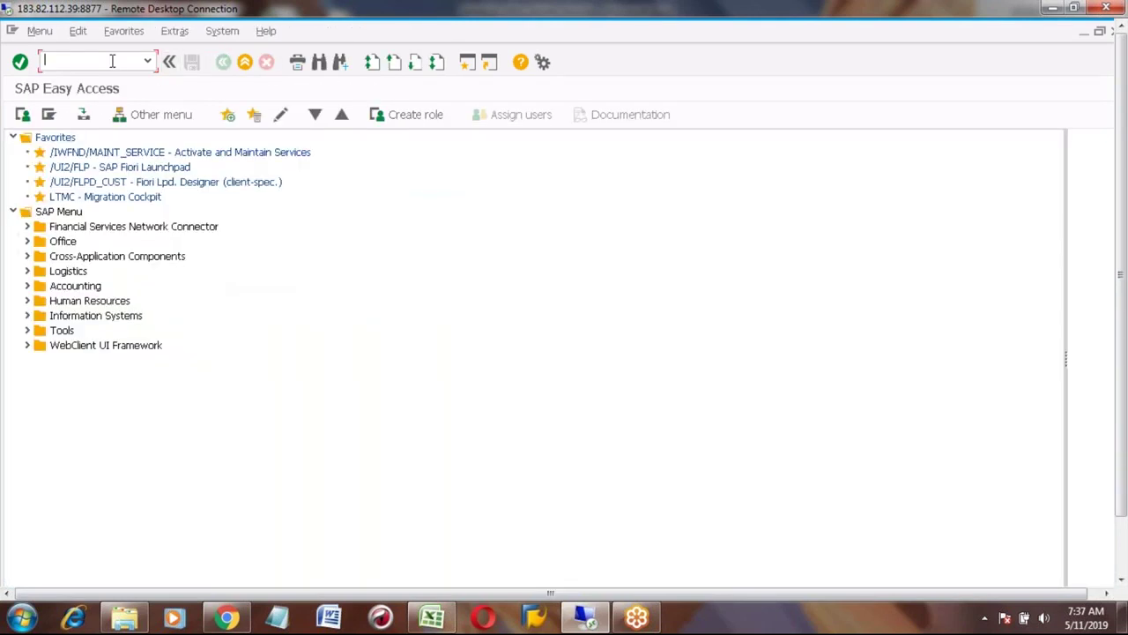
# View the long-term planning stock/requirements list (MS04) of HONDA_CAR1 for scenario 100, check the August requirement, and leave the transaction
pyautogui.write('MS04')
pyautogui.press('Return')
pyautogui.press('Return')
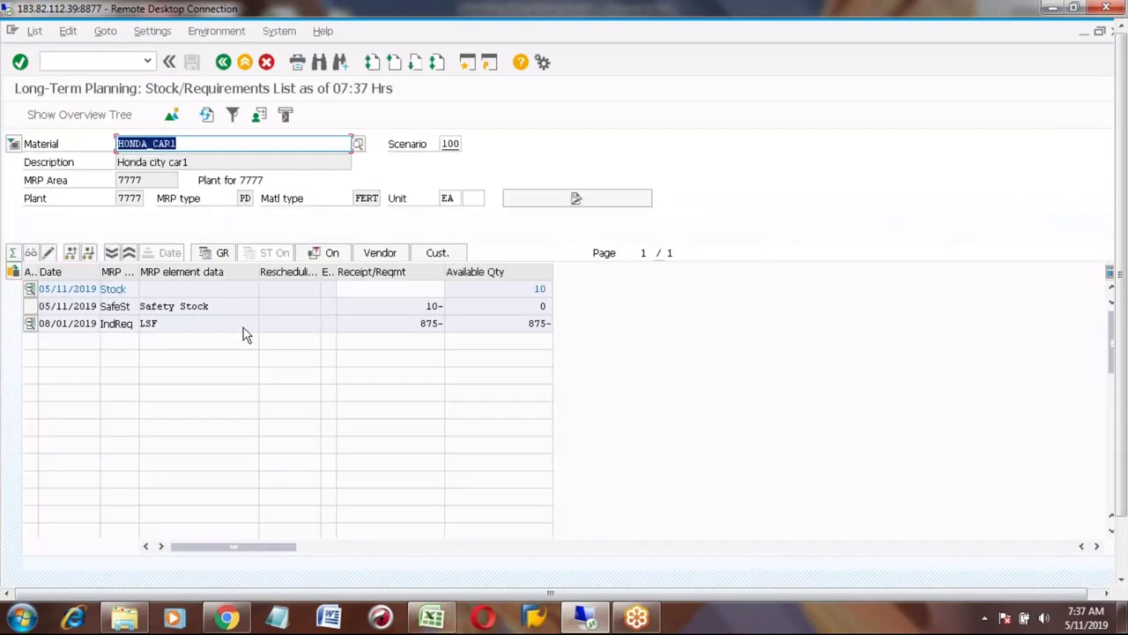
pyautogui.click(403, 331)
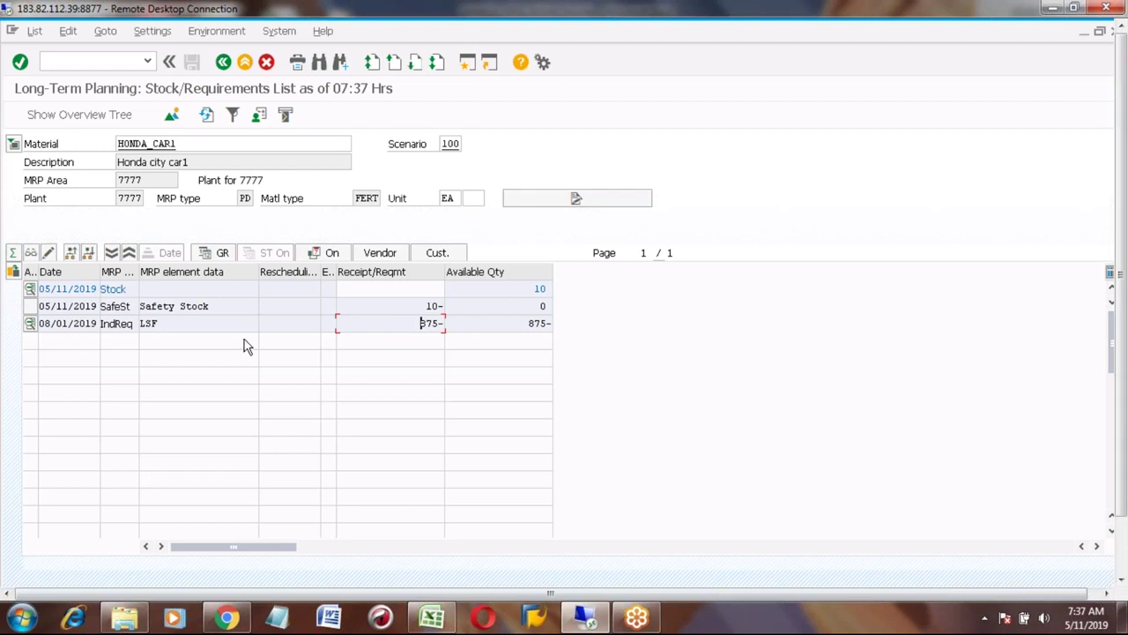
pyautogui.click(245, 61)
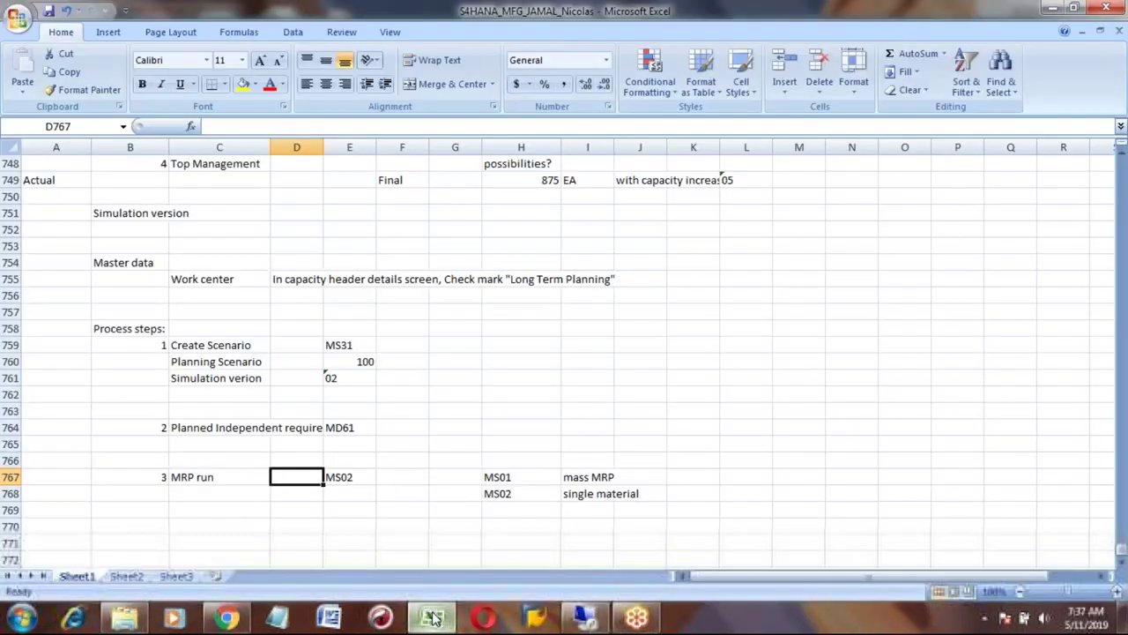
# Switch to Excel and check the transaction code noted for the MRP run step
pyautogui.click(431, 617)
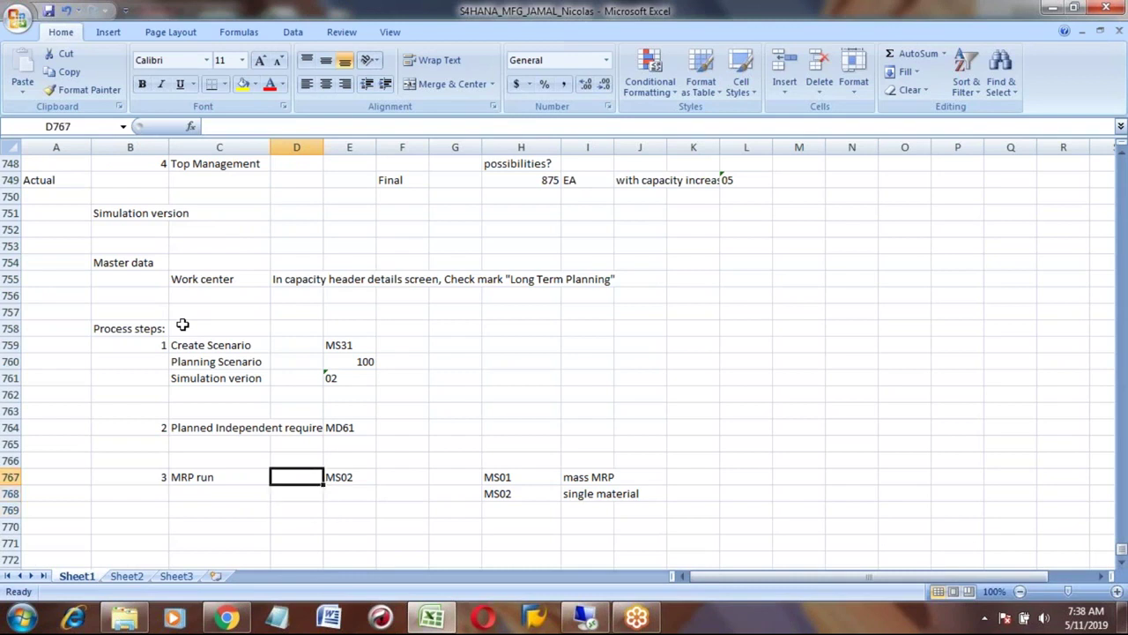
pyautogui.press('Left')
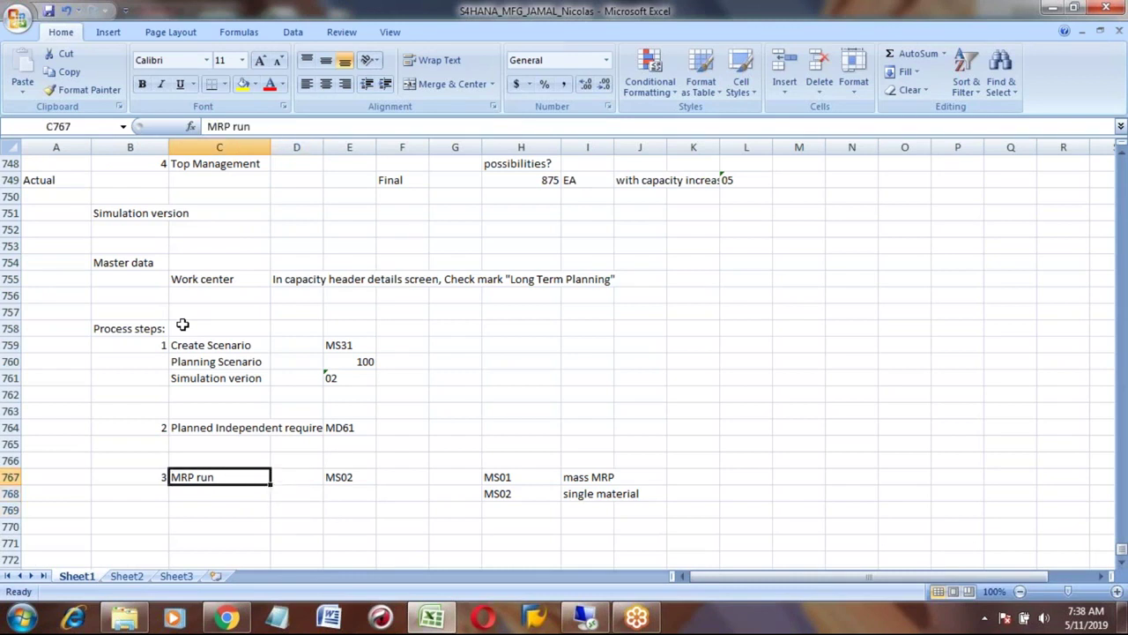
pyautogui.press('Right')
pyautogui.press('Right')
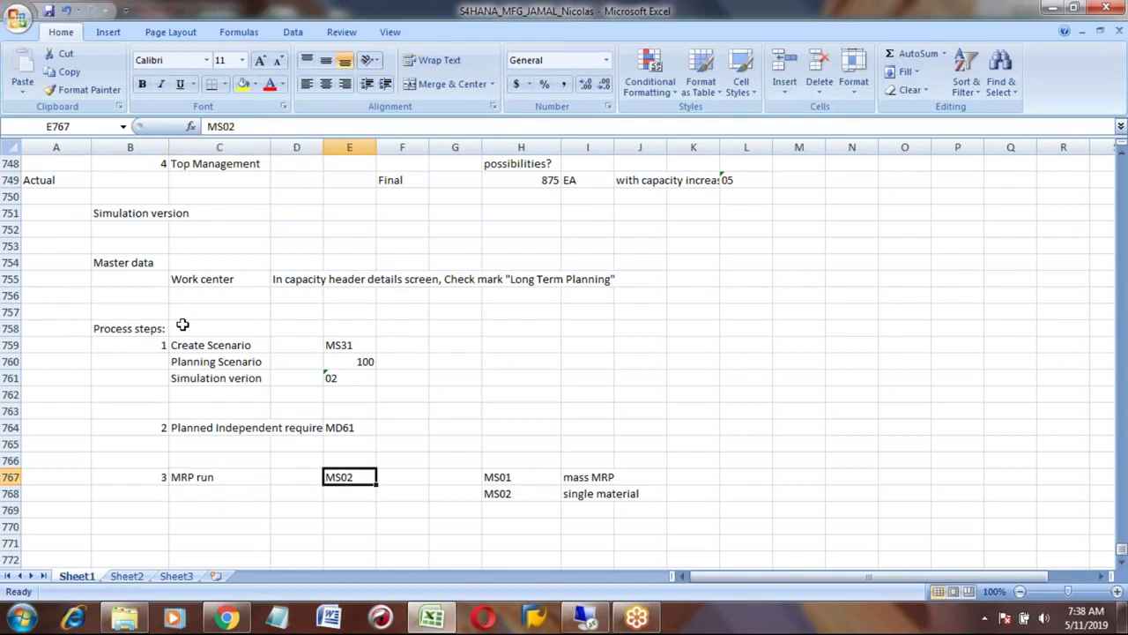
# In the open SAP MS02 session, execute the planning run for HONDA_CAR1, plant 7777, scenario 100, scheduling 2, and return to the Easy Access menu
pyautogui.click(586, 620)
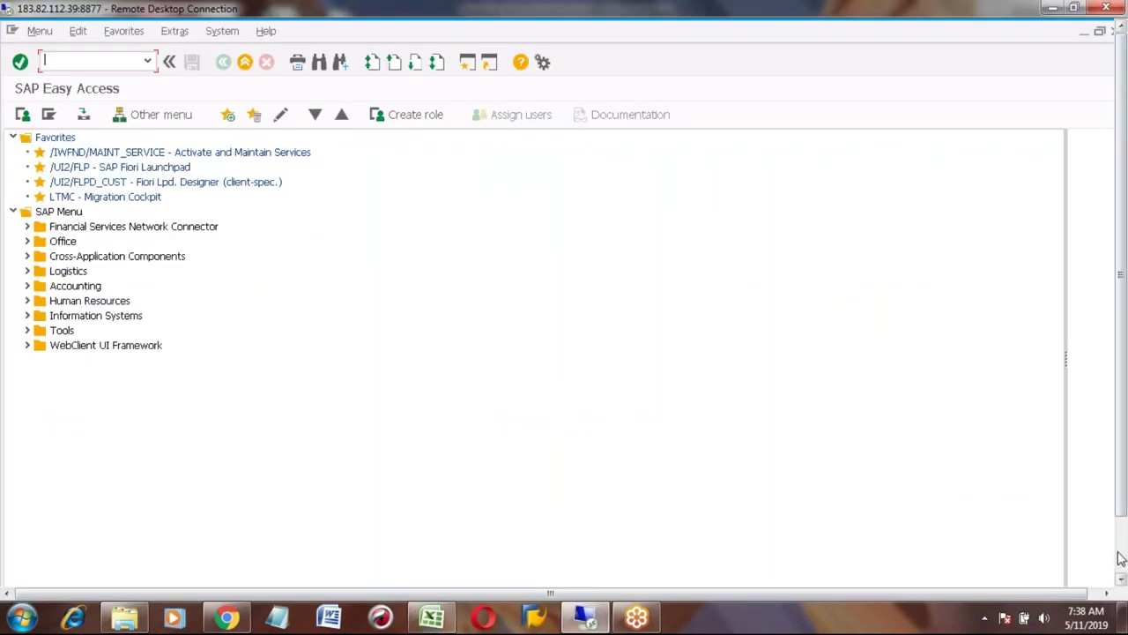
pyautogui.moveTo(232, 569)
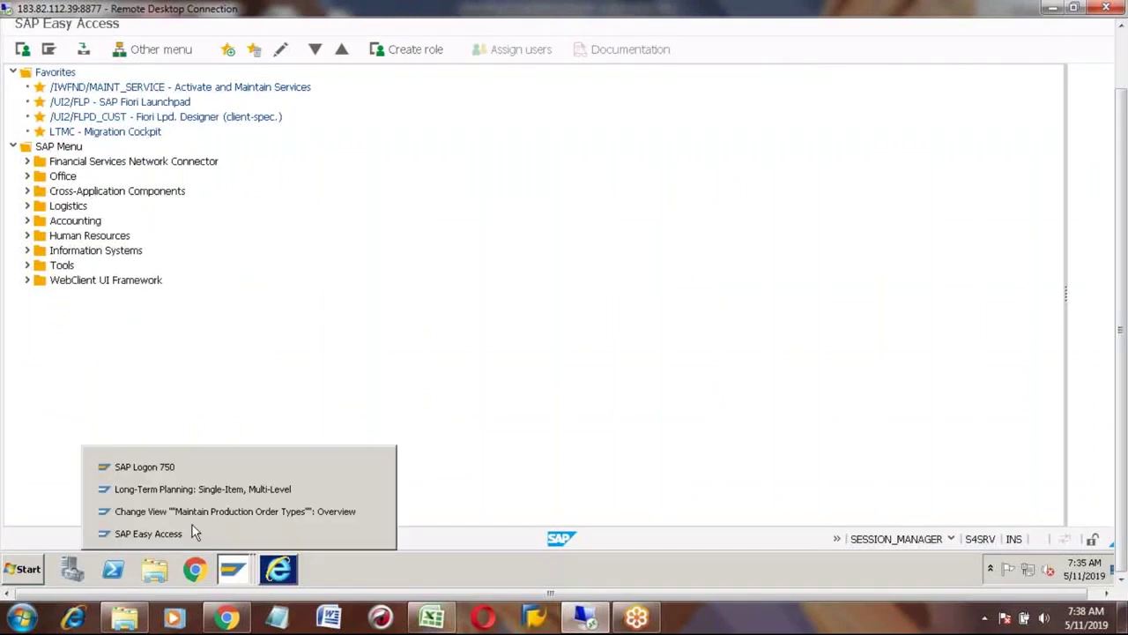
pyautogui.click(173, 490)
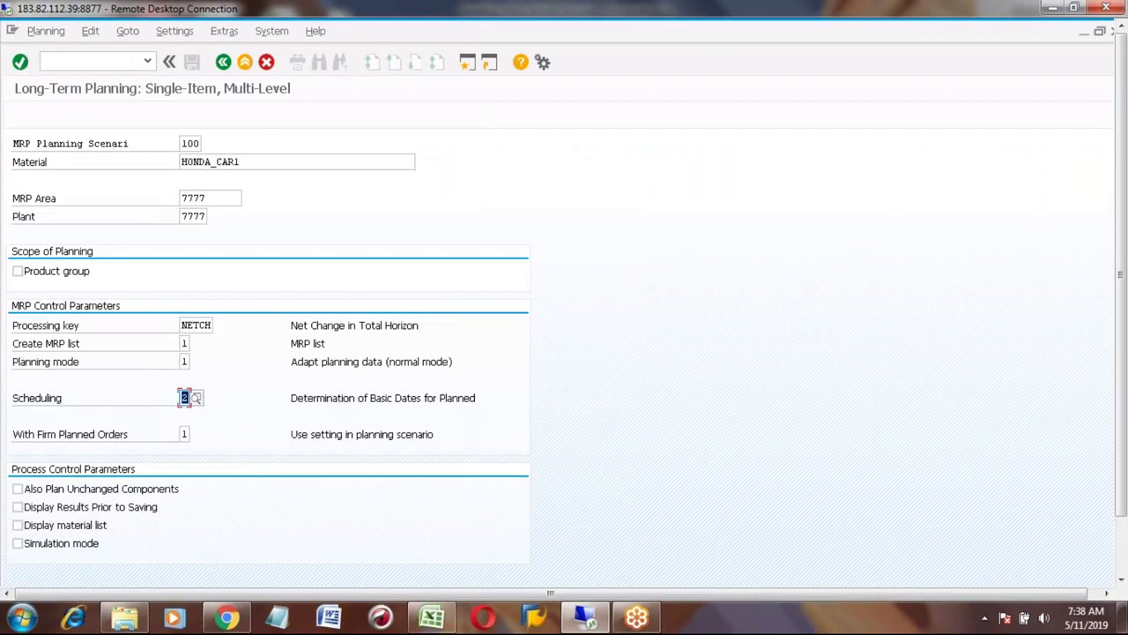
pyautogui.click(190, 141)
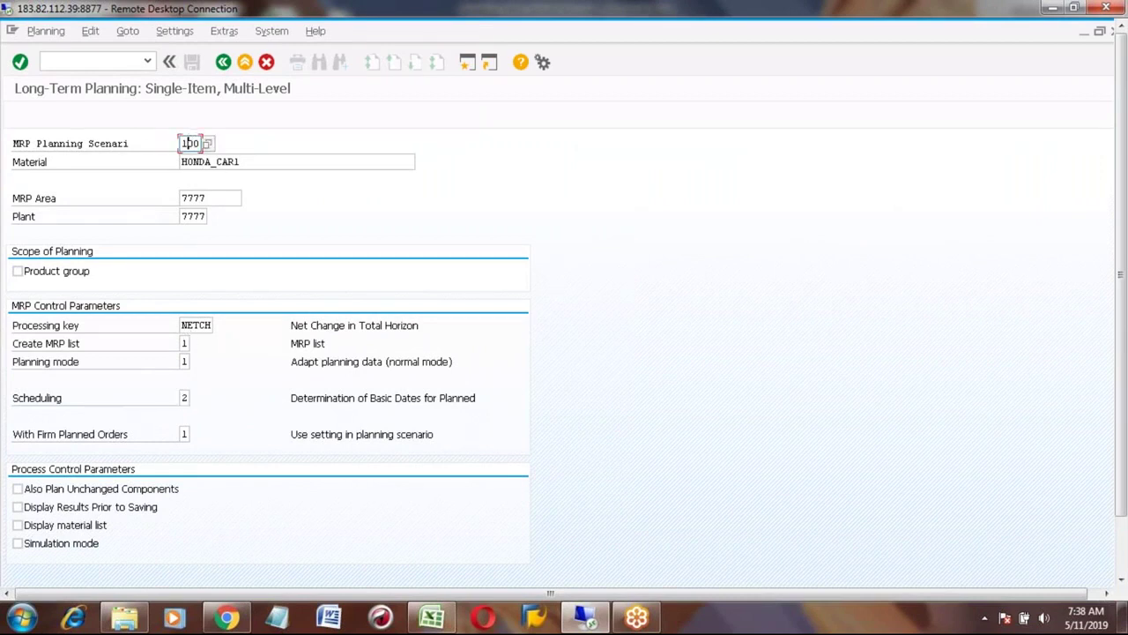
pyautogui.click(194, 161)
pyautogui.click(197, 216)
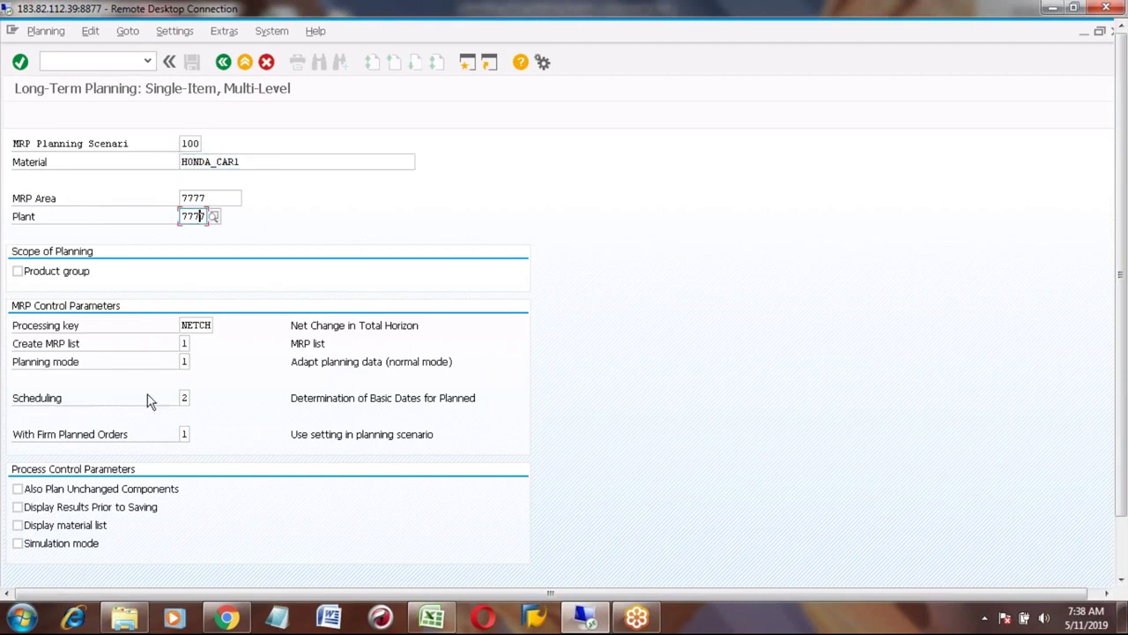
pyautogui.click(185, 397)
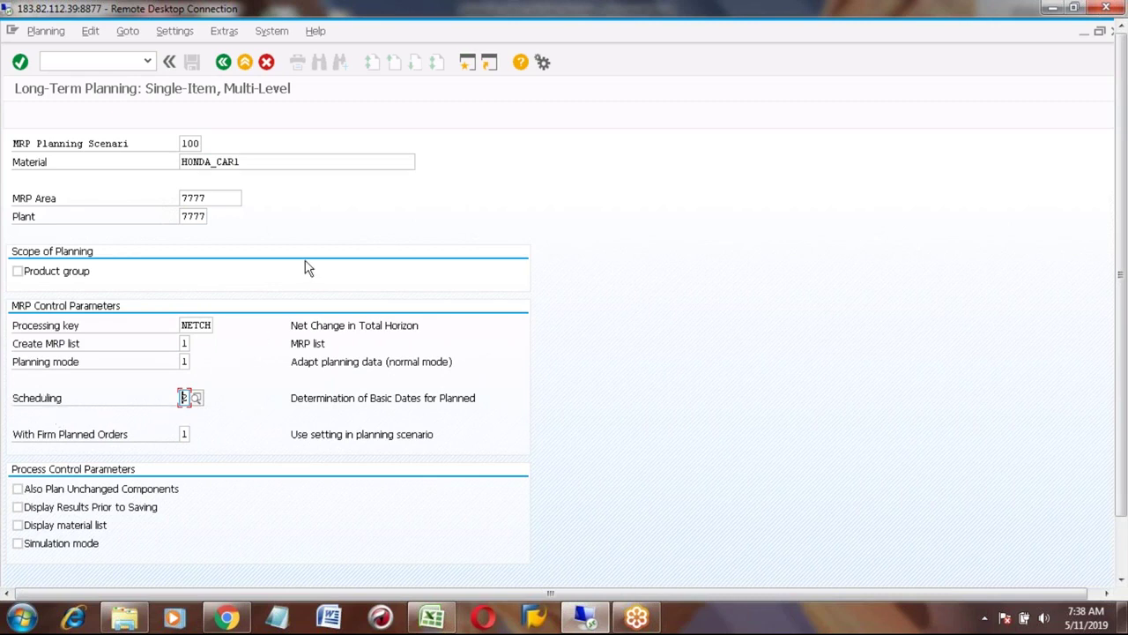
pyautogui.press('Return')
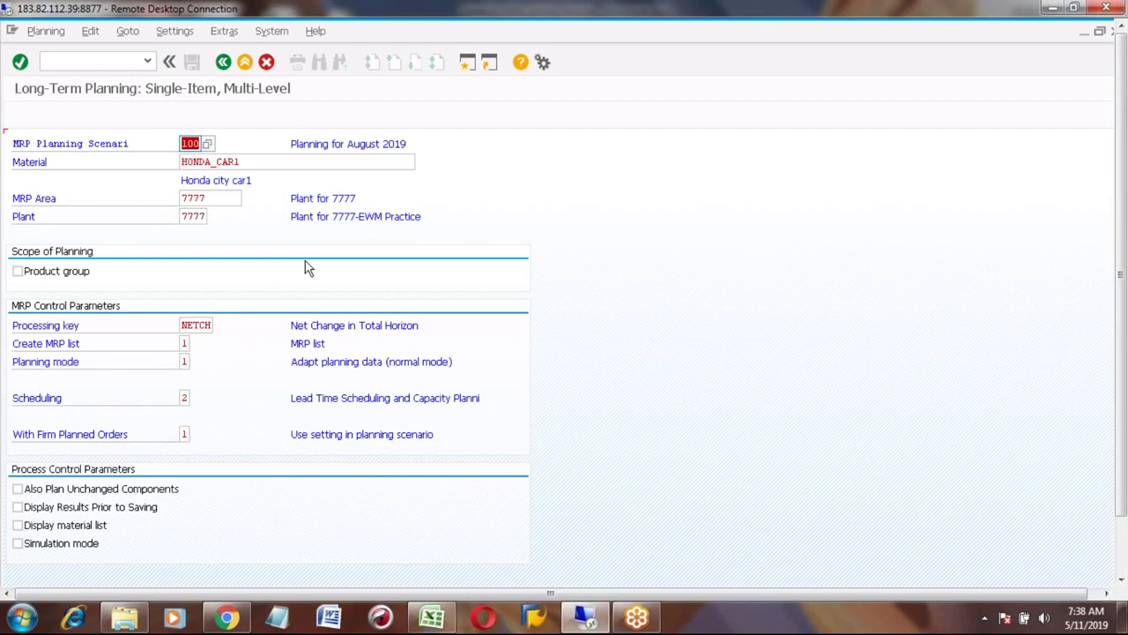
pyautogui.press('F8')
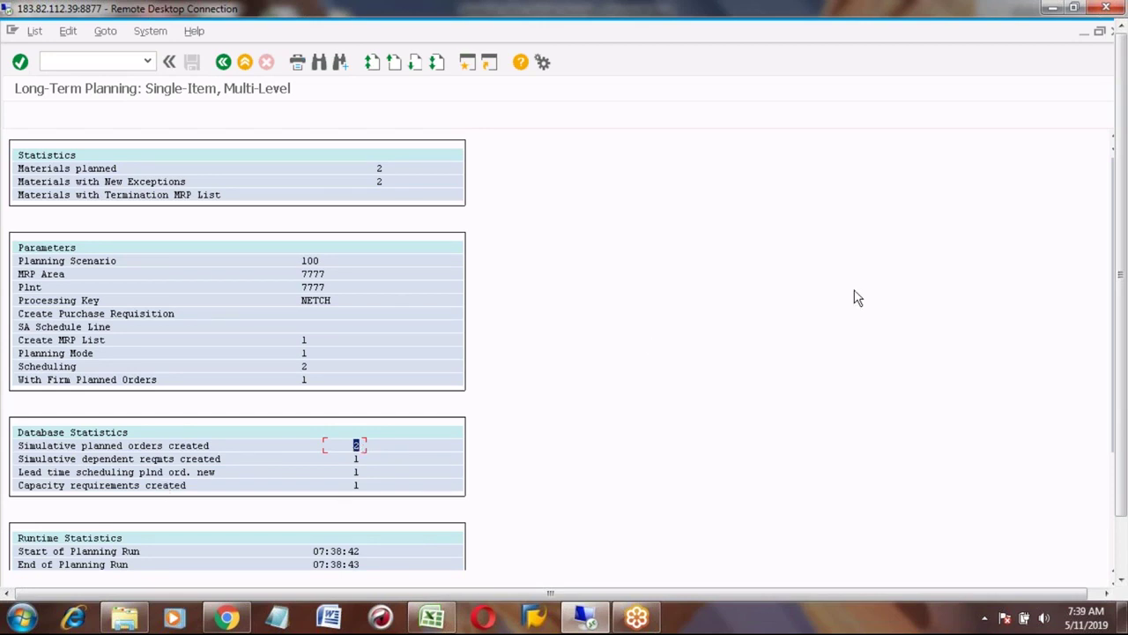
pyautogui.click(244, 62)
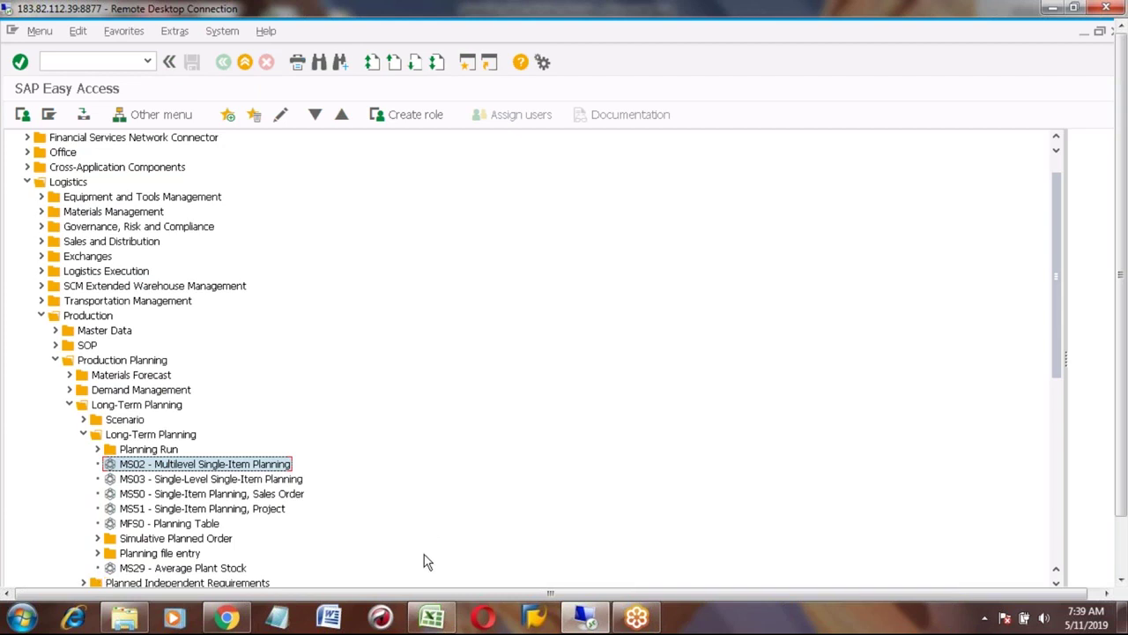
# Switch to Excel and add the process step "LTP -Stock requirements list" in C769 with transaction MS04 in E769
pyautogui.click(432, 617)
pyautogui.click(187, 509)
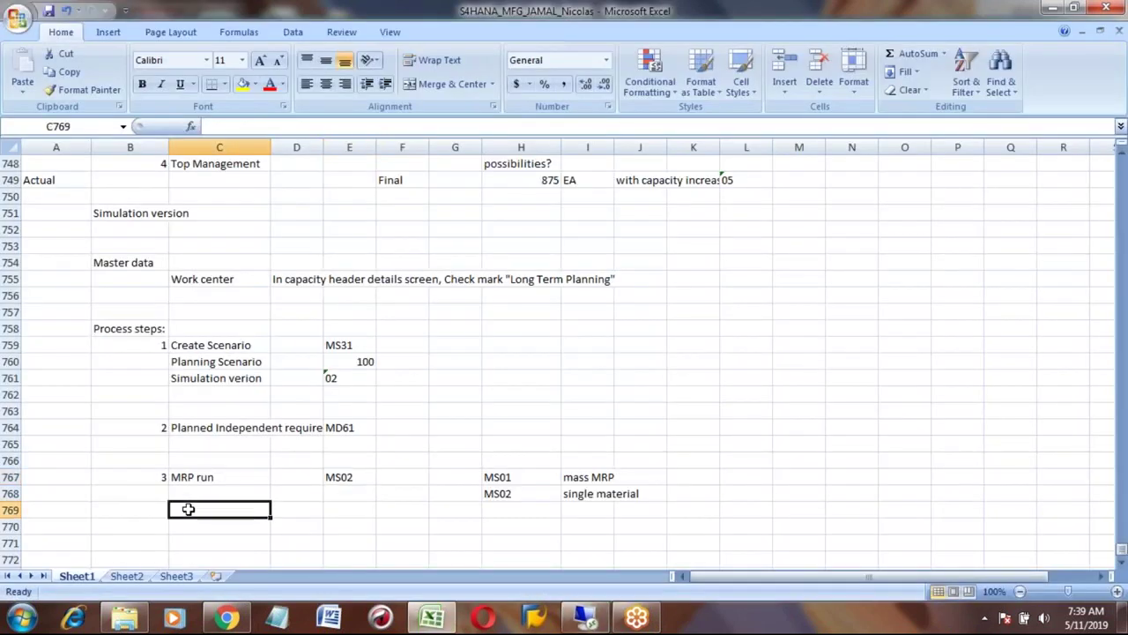
pyautogui.write('LTP')
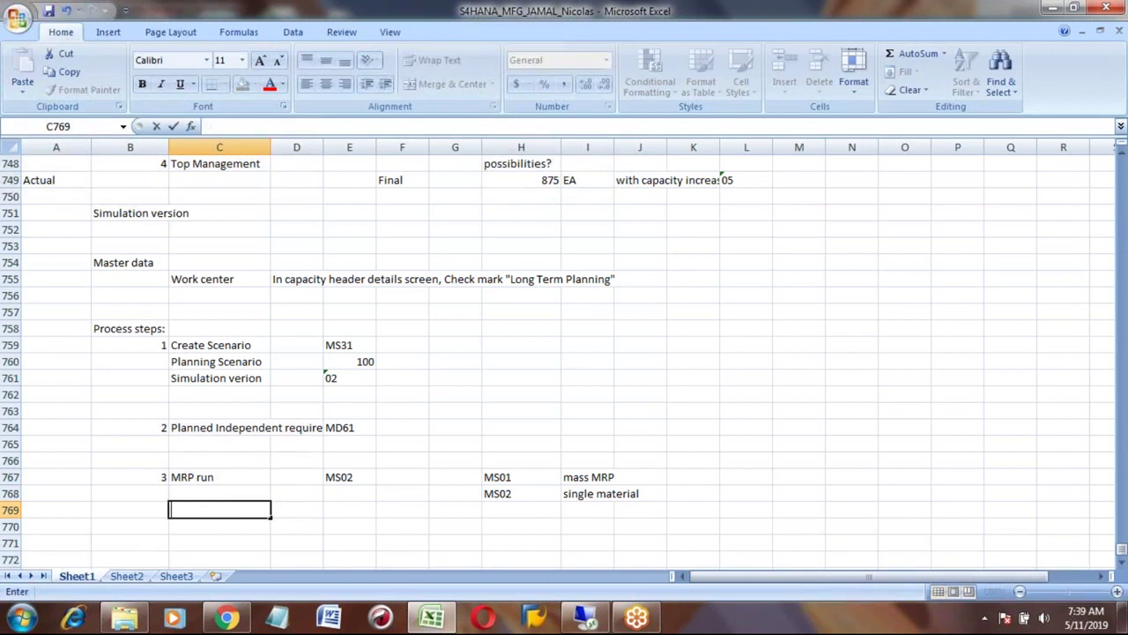
pyautogui.write(' -Stock ')
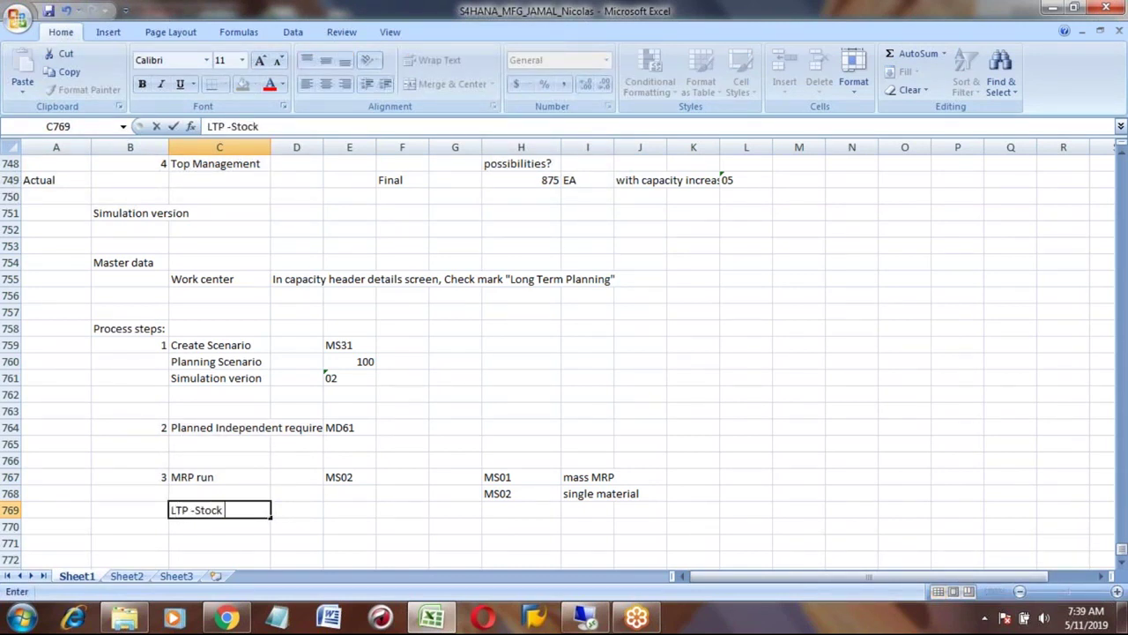
pyautogui.write('requirements list')
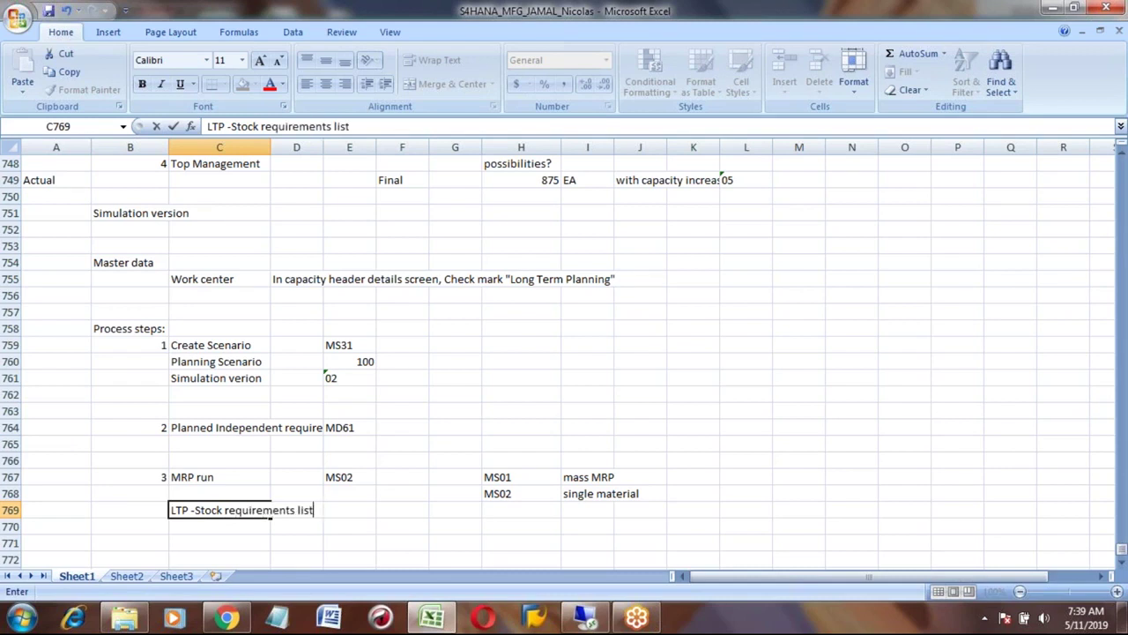
pyautogui.press('Return')
pyautogui.click(349, 509)
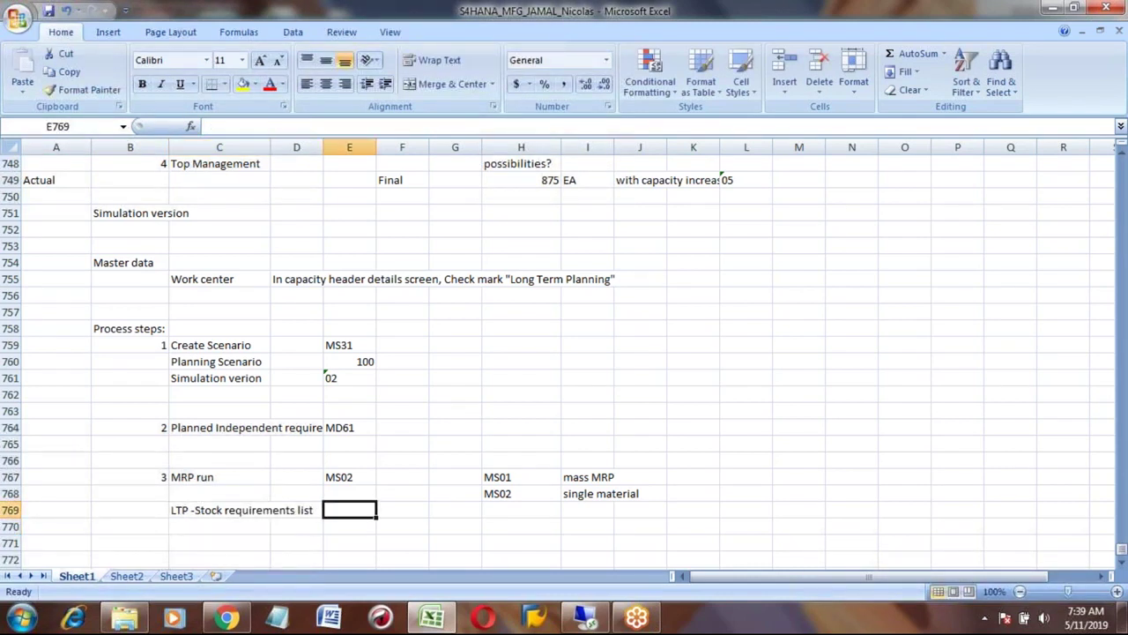
pyautogui.write('MS04')
pyautogui.press('Return')
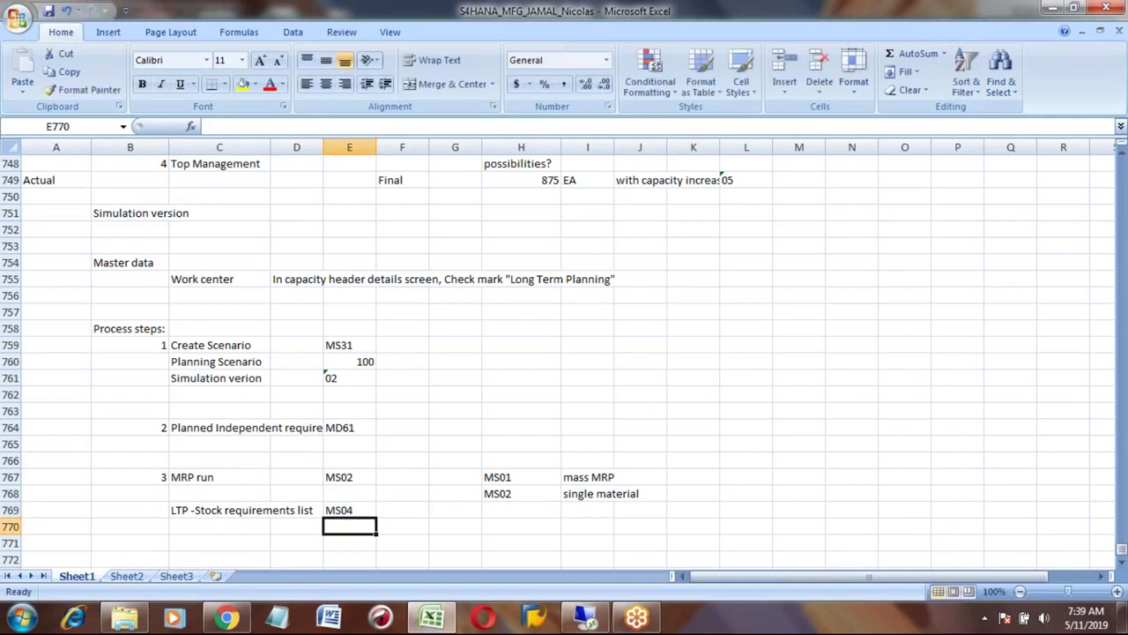
# Number the stock requirements list entry as process step 4 in B769, and select C771 below it
pyautogui.press('Up')
pyautogui.press('Left')
pyautogui.press('Left')
pyautogui.press('Left')
pyautogui.write('4')
pyautogui.press('Return')
pyautogui.press('Return')
pyautogui.press('Return')
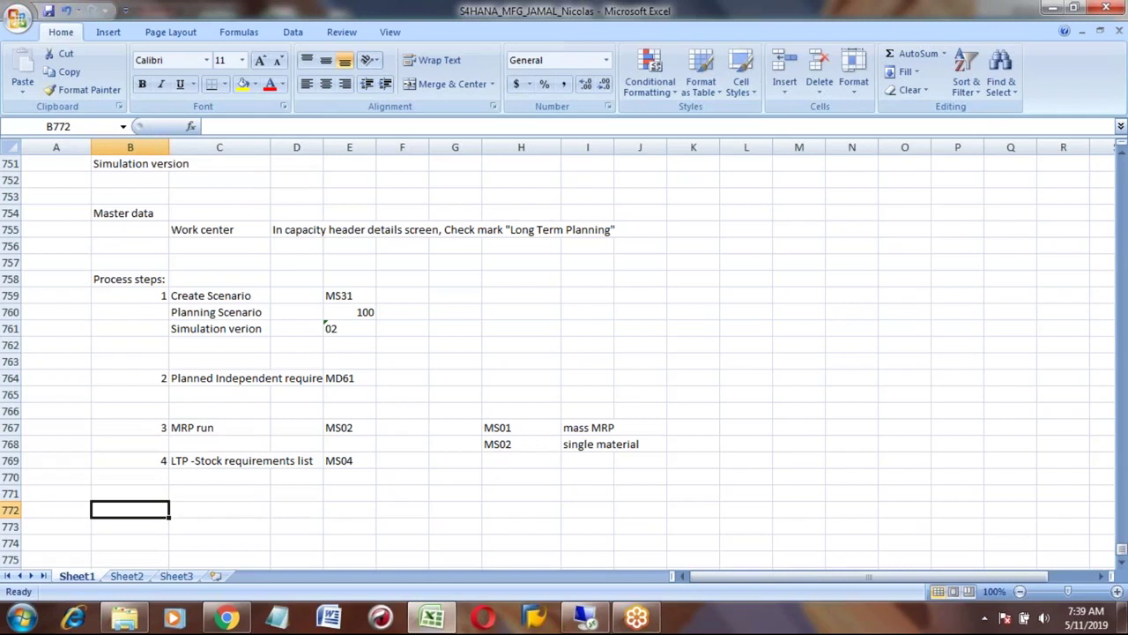
pyautogui.click(220, 492)
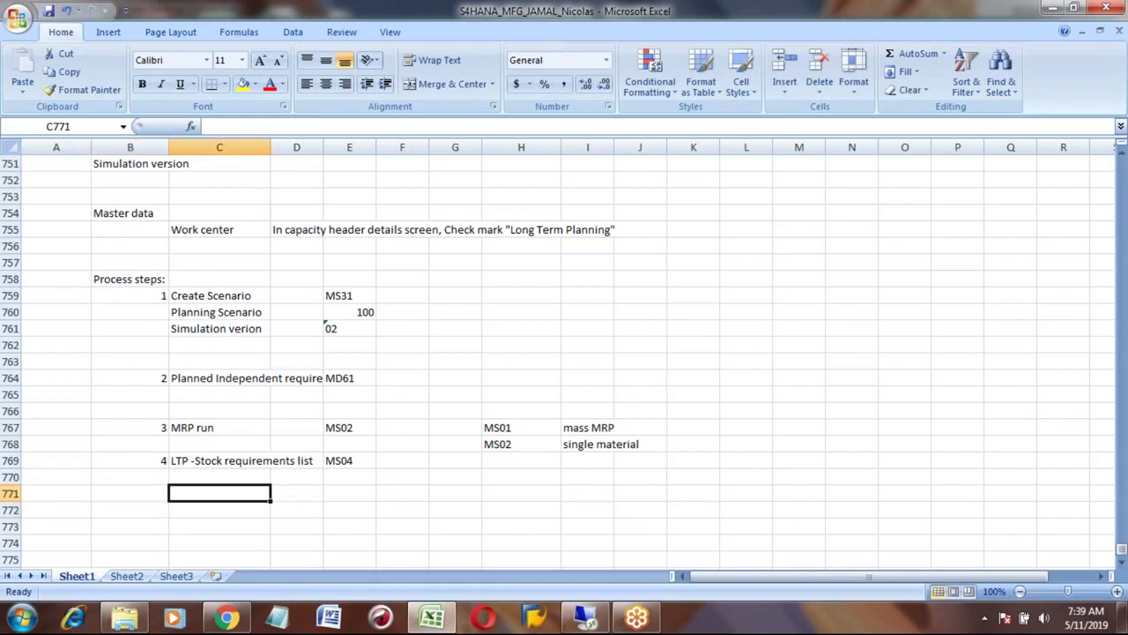
# Switch to SAP and display the long-term planning stock/requirements list (MS04) for HONDA_CAR1, plant 7777, in scenario 100
pyautogui.hotkey('alt', 'Tab')
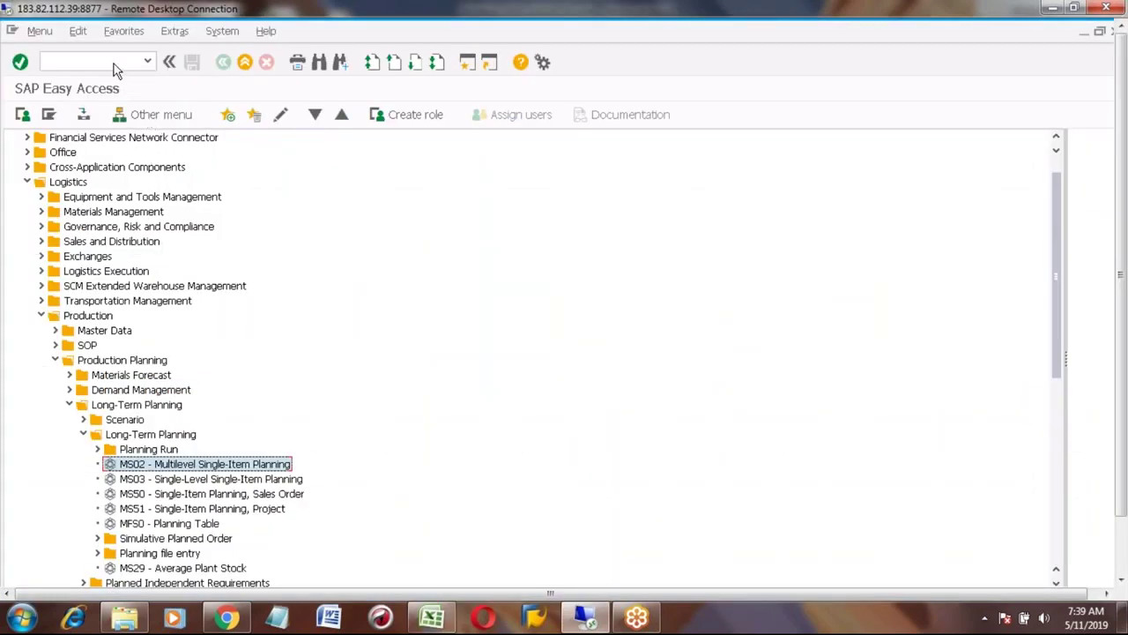
pyautogui.click(83, 434)
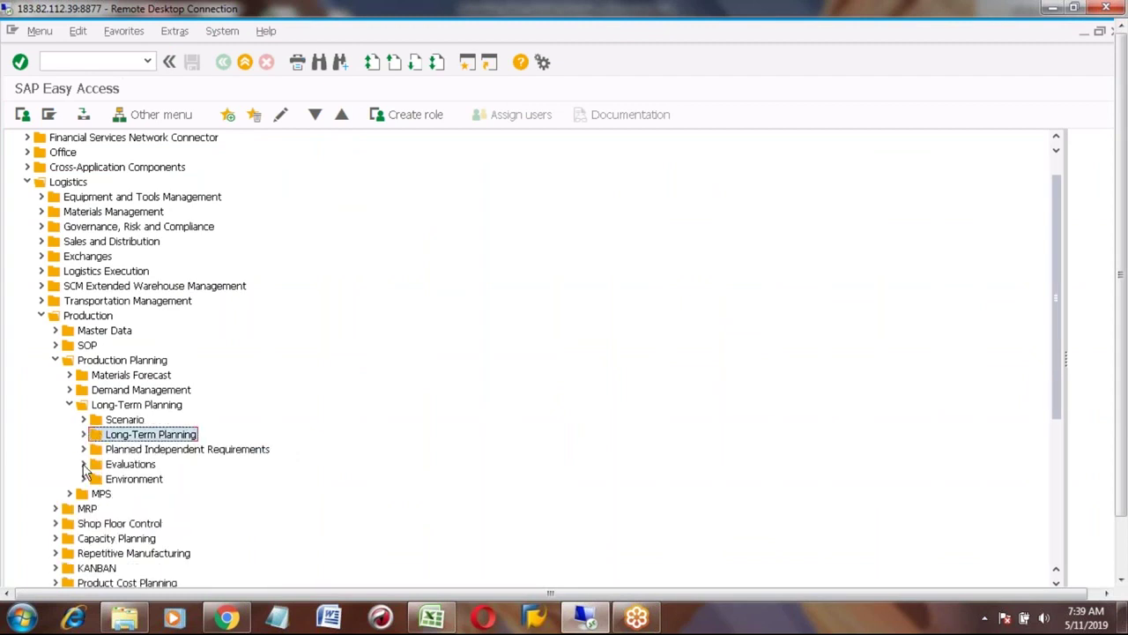
pyautogui.click(83, 464)
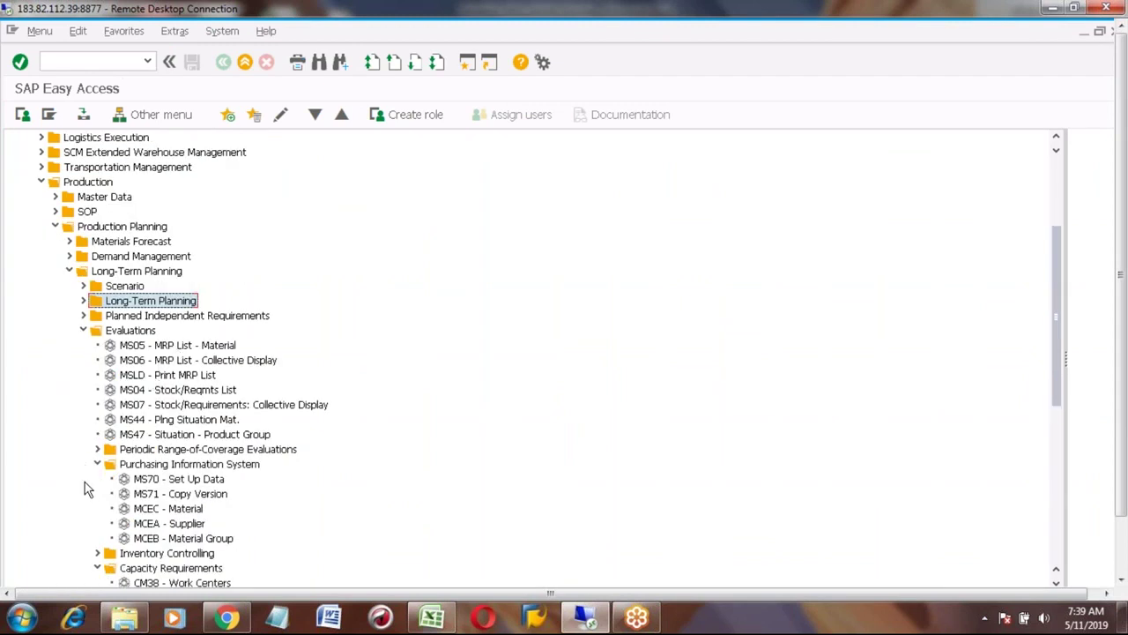
pyautogui.click(139, 393)
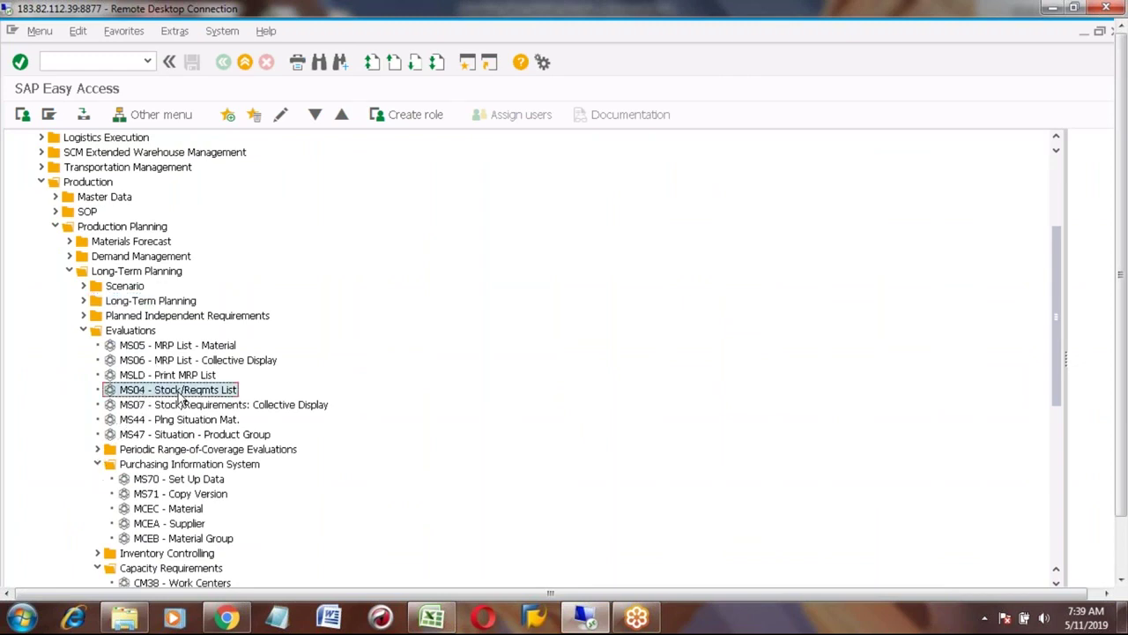
pyautogui.doubleClick(175, 393)
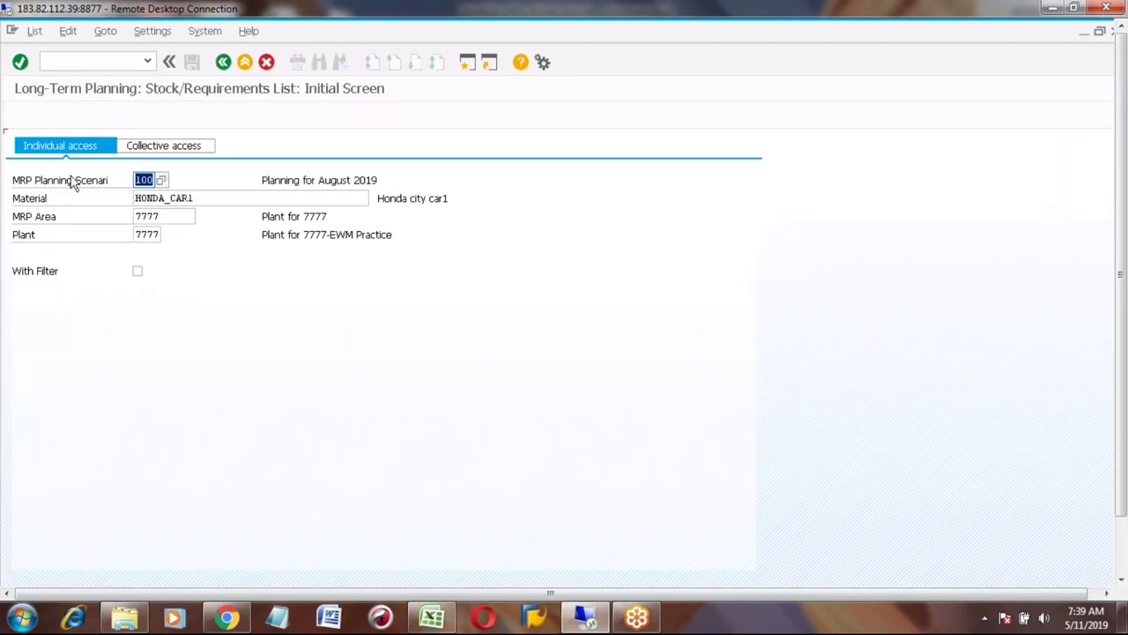
pyautogui.click(143, 180)
pyautogui.press('Return')
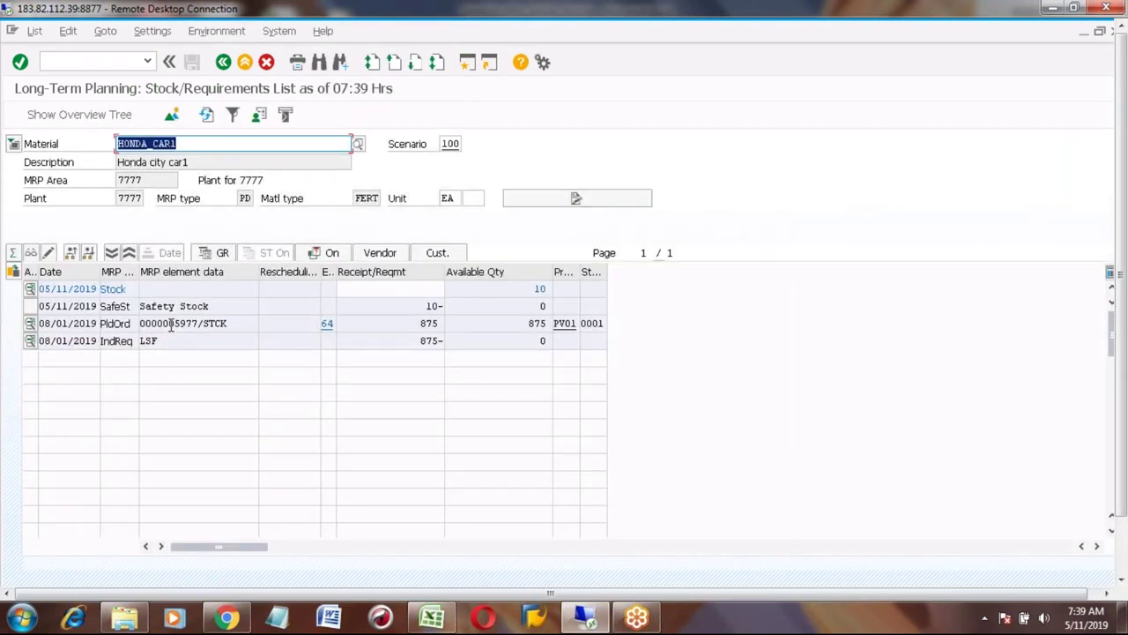
# Inspect the August planned order's additional data in the scenario's list, close the details and return to the Easy Access menu
pyautogui.click(171, 326)
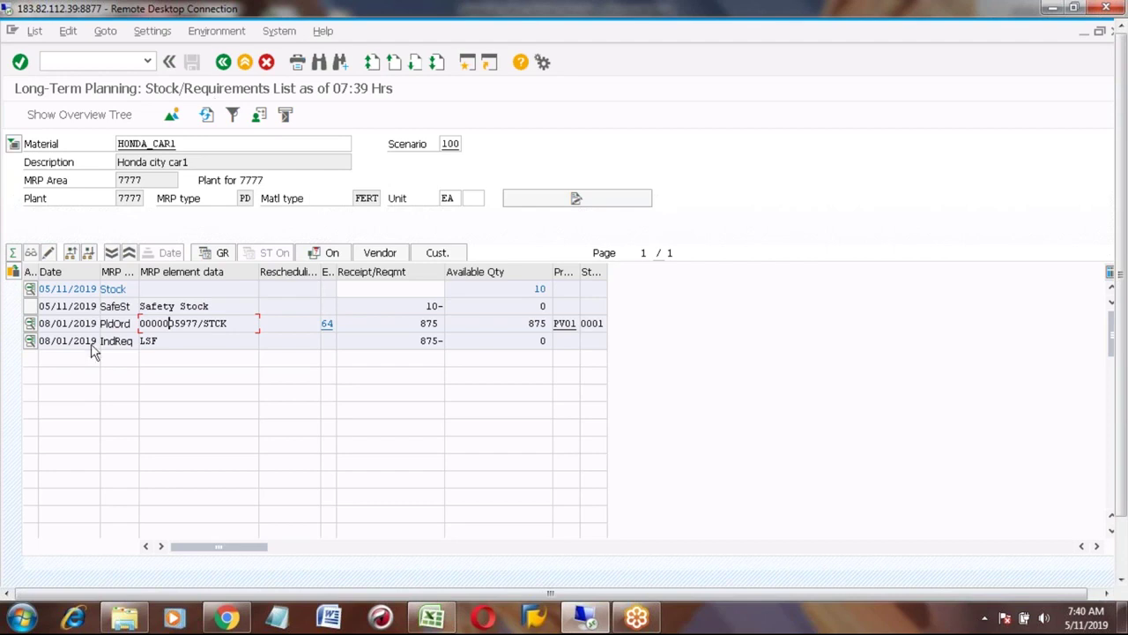
pyautogui.click(402, 149)
pyautogui.click(448, 145)
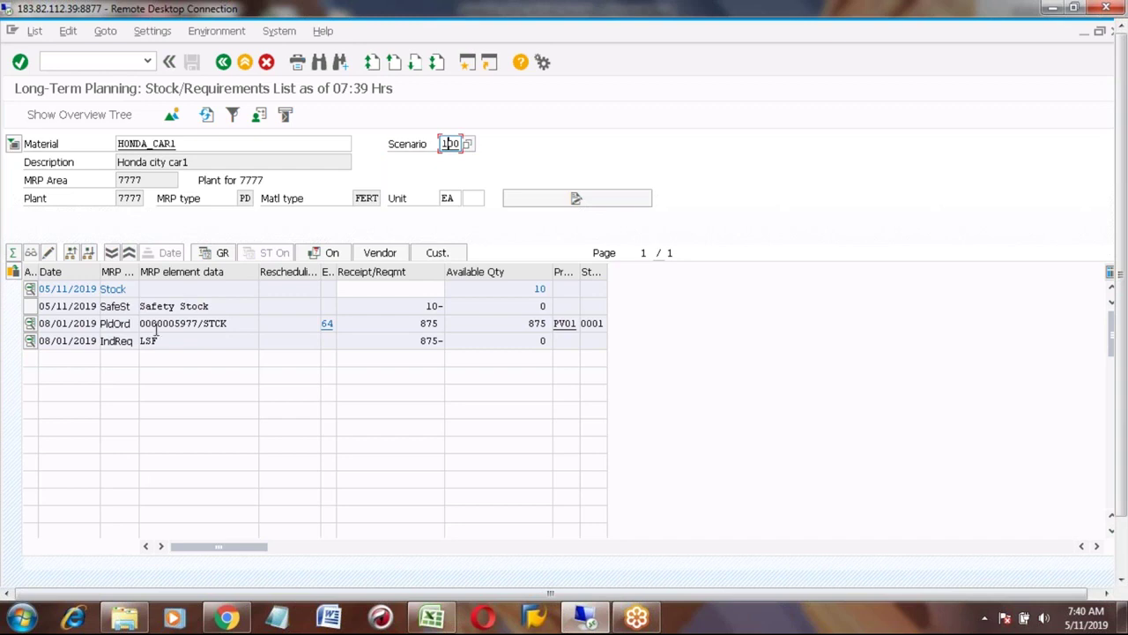
pyautogui.click(30, 323)
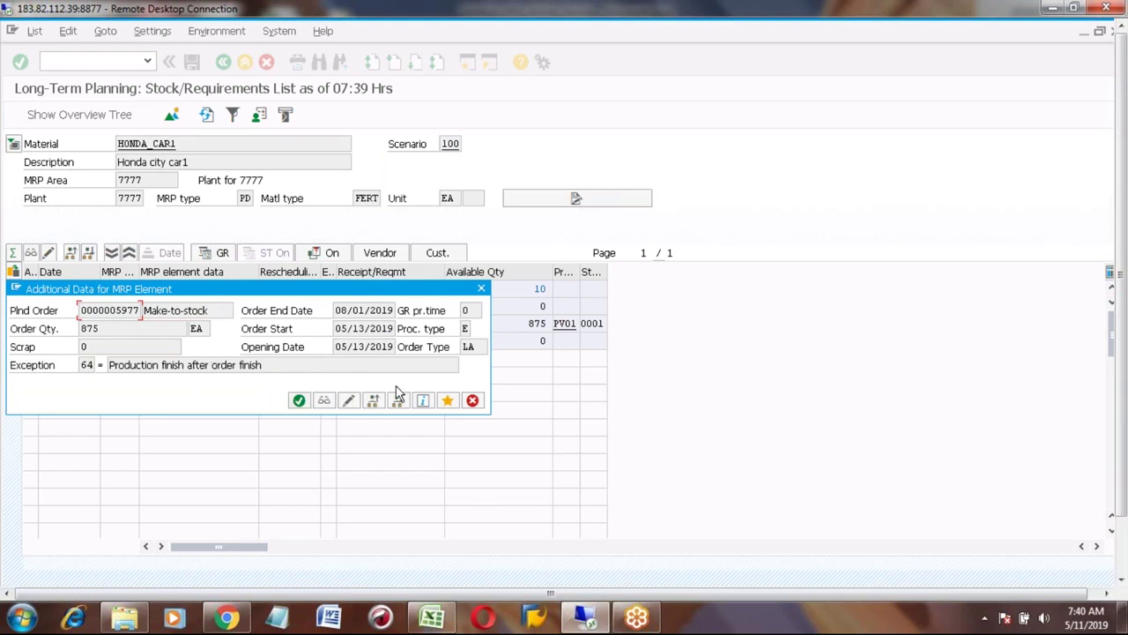
pyautogui.click(480, 291)
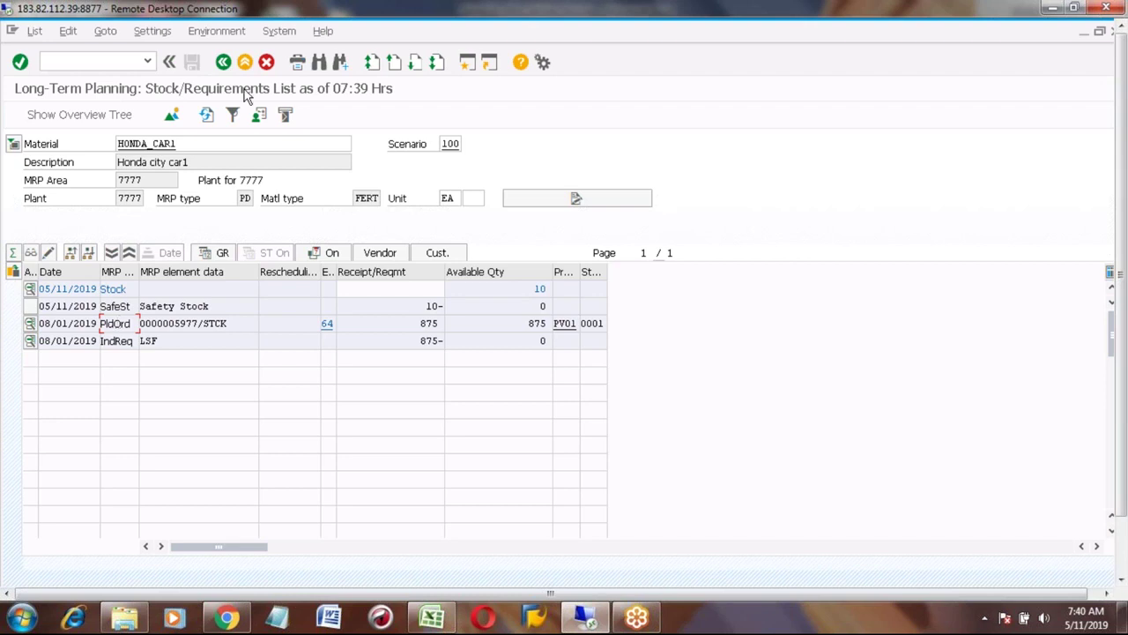
pyautogui.click(244, 61)
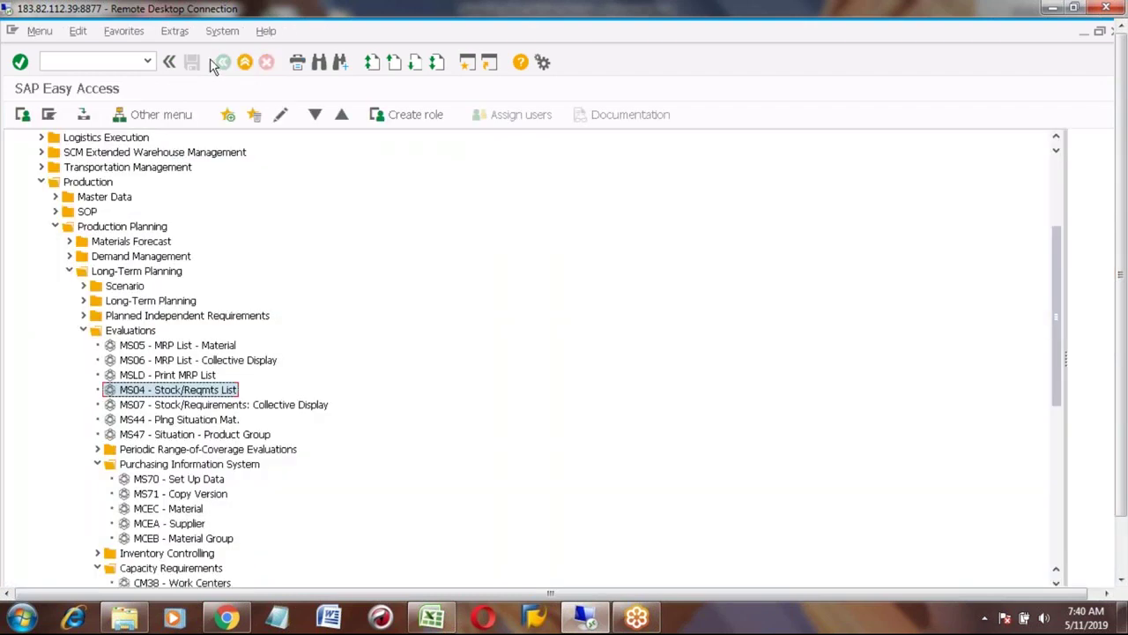
# Display the operational stock/requirements list (MD04) for HONDA_CAR1, plant 7777, for comparison and exit to the Easy Access menu
pyautogui.click(118, 60)
pyautogui.write('MD04')
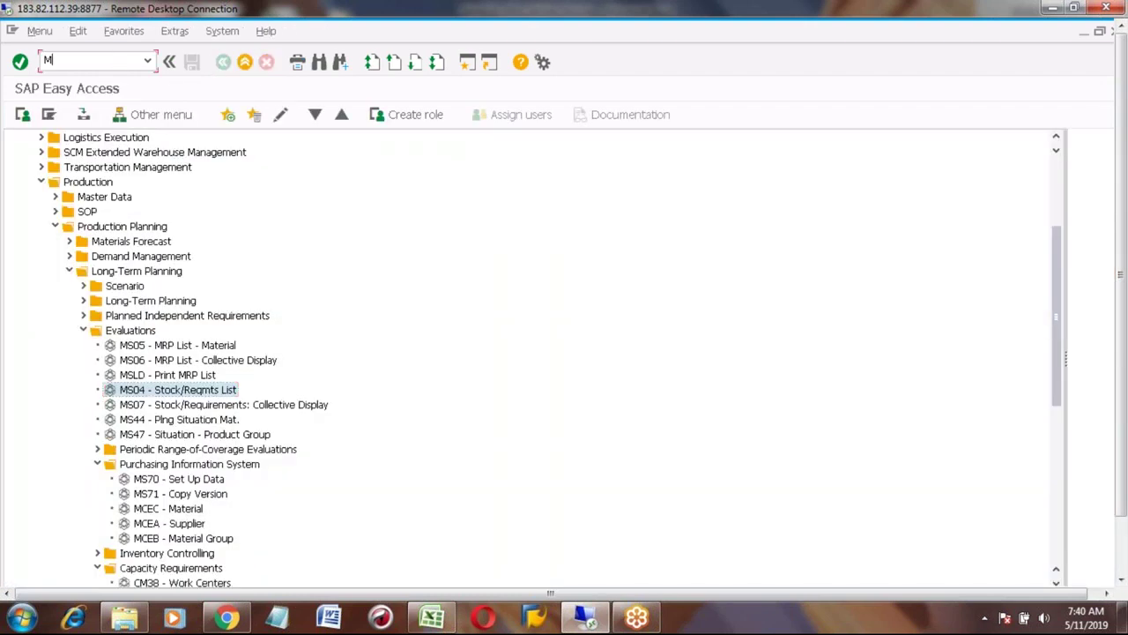
pyautogui.press('Return')
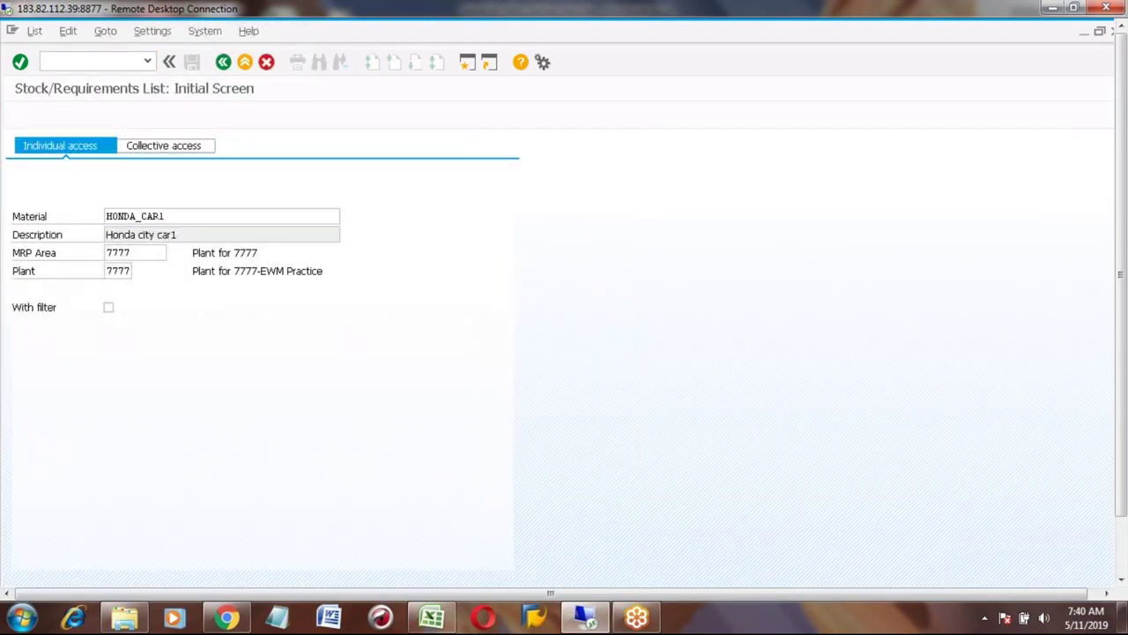
pyautogui.press('Return')
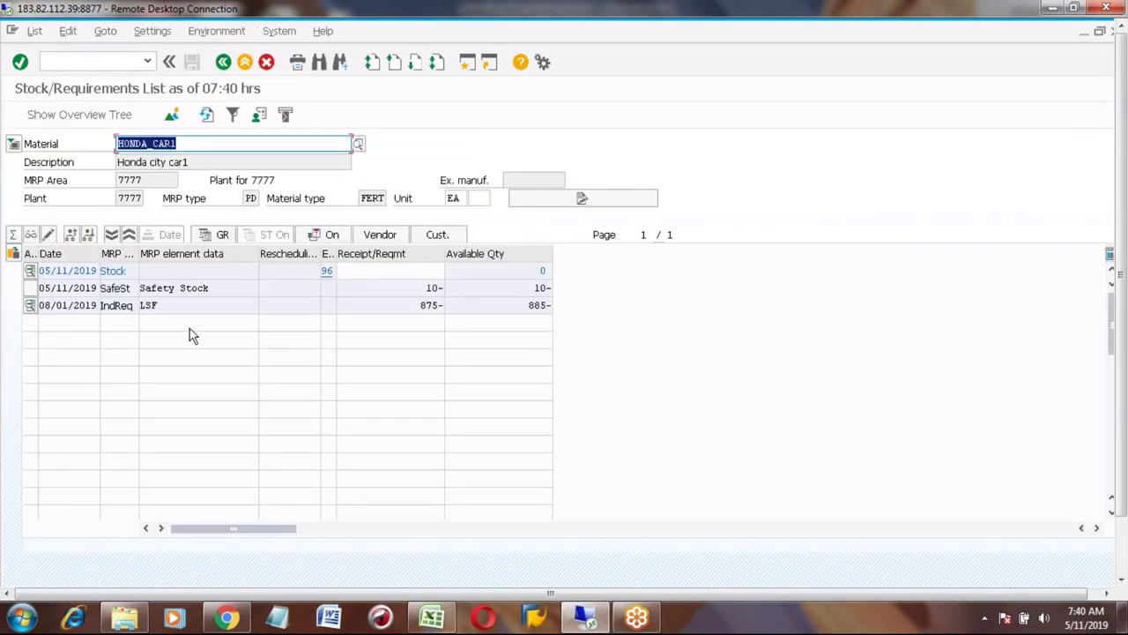
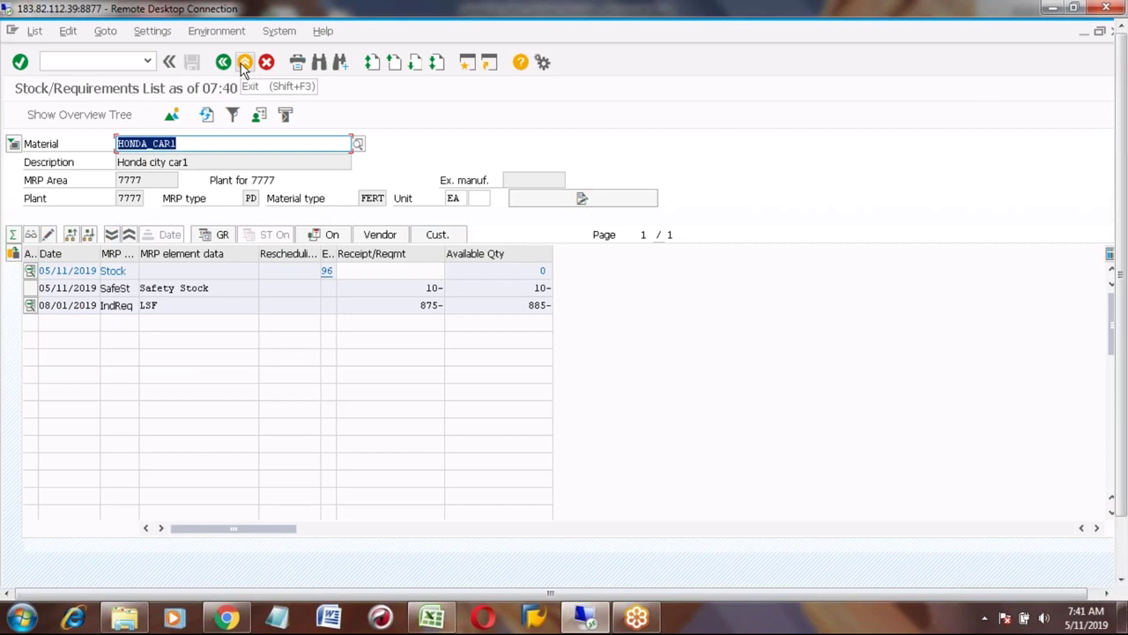
pyautogui.click(243, 63)
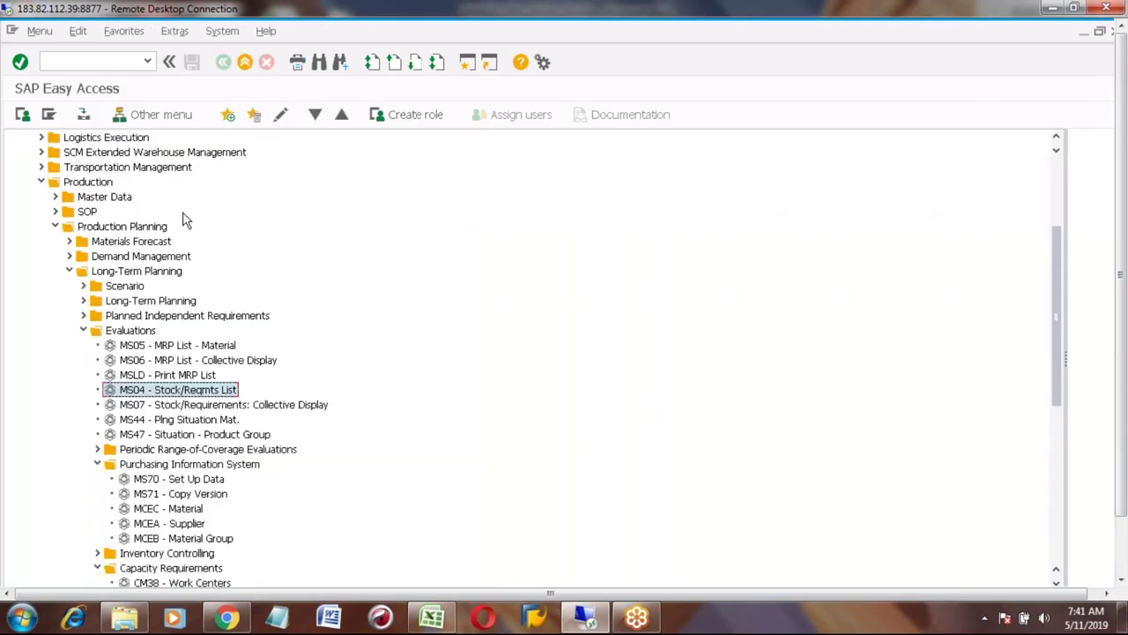
# Reopen the MS04 stock/requirements list for scenario 100 and change the displayed material from HONDA_CAR1 to HONDA_TYRE
pyautogui.doubleClick(156, 393)
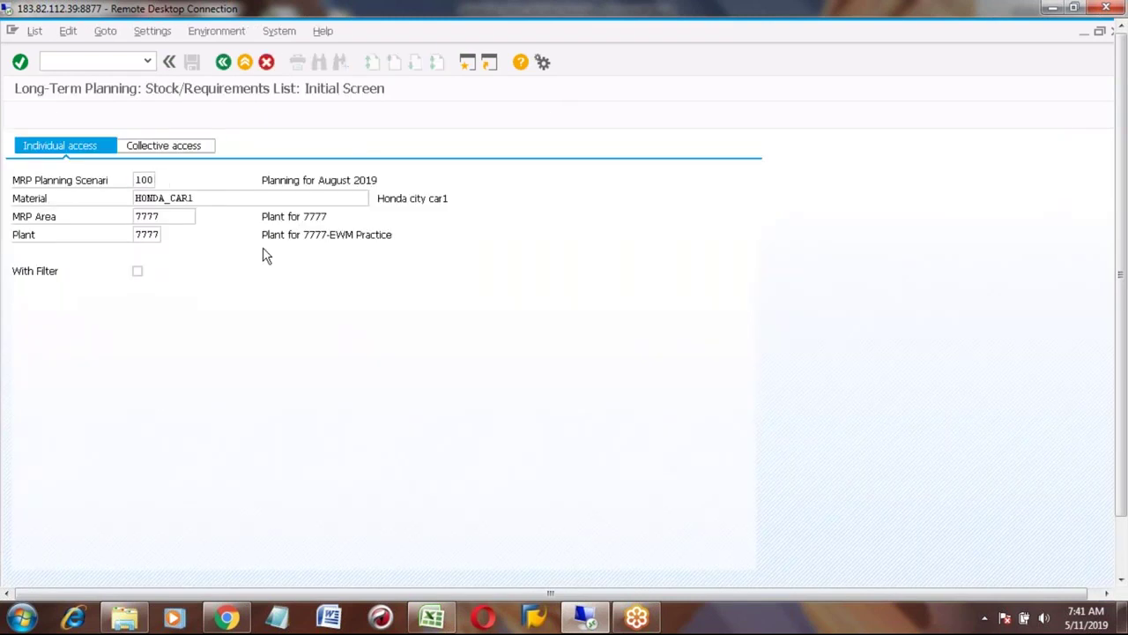
pyautogui.press('Return')
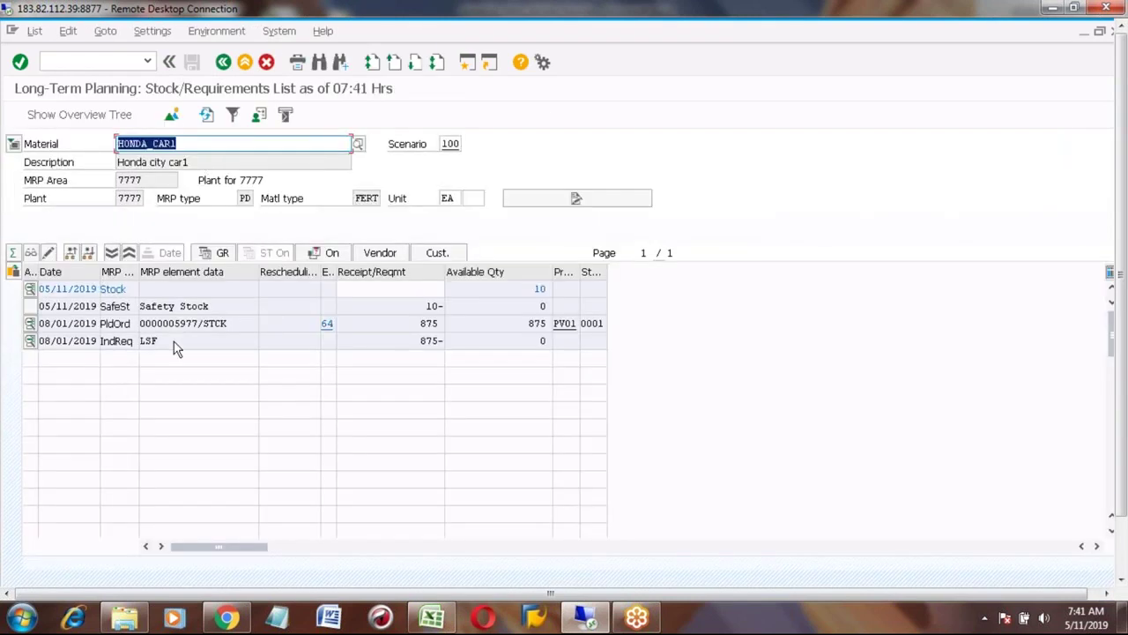
pyautogui.click(195, 143)
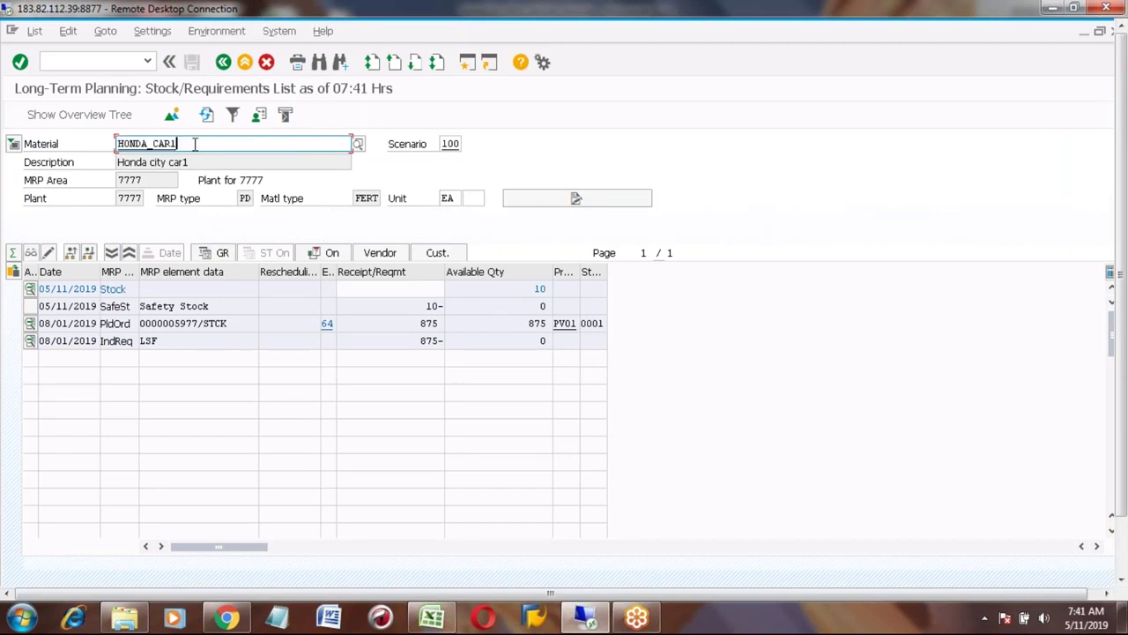
pyautogui.press('BackSpace')
pyautogui.press('BackSpace')
pyautogui.press('BackSpace')
pyautogui.press('BackSpace')
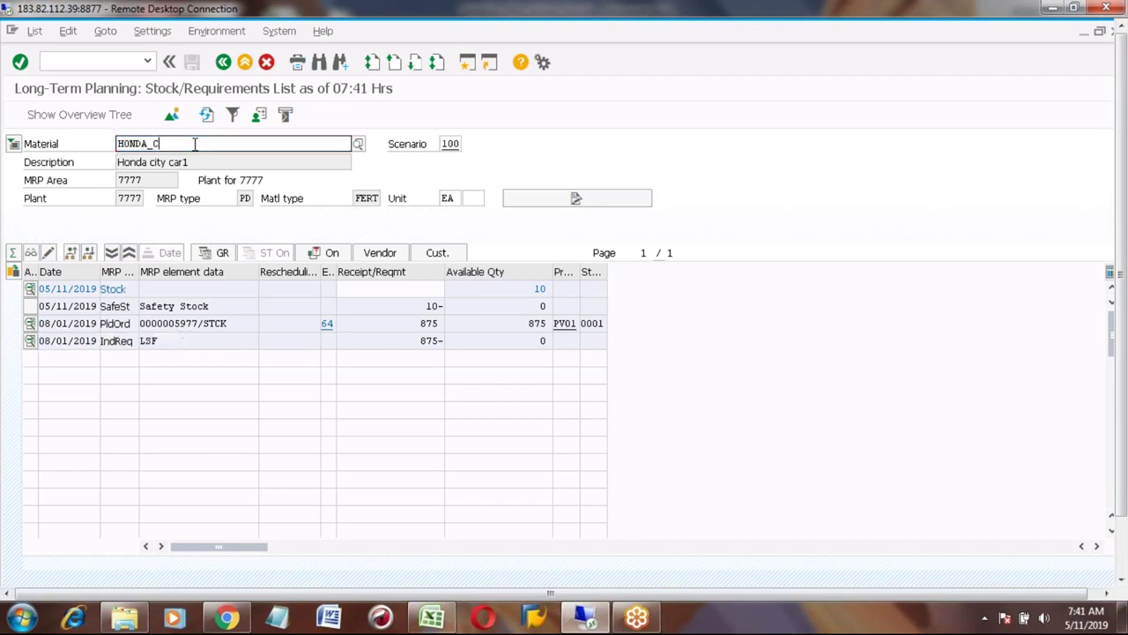
pyautogui.write('TYRE')
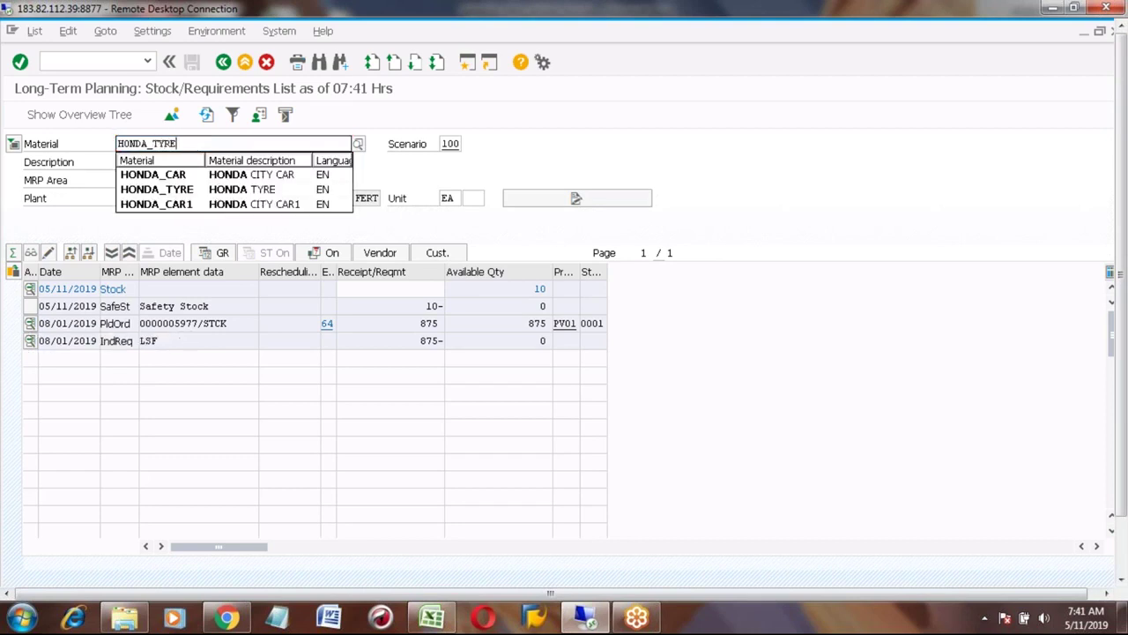
pyautogui.press('Return')
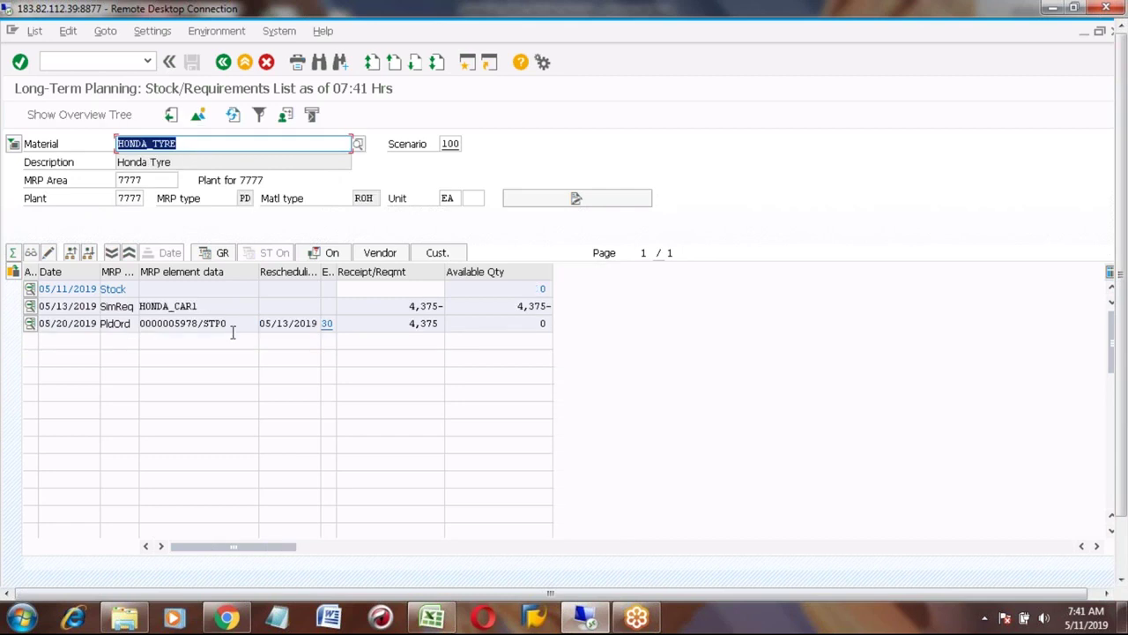
# Examine the simulated requirement caused by HONDA_CAR1 and its quantity in the HONDA_TYRE list
pyautogui.click(181, 306)
pyautogui.click(403, 305)
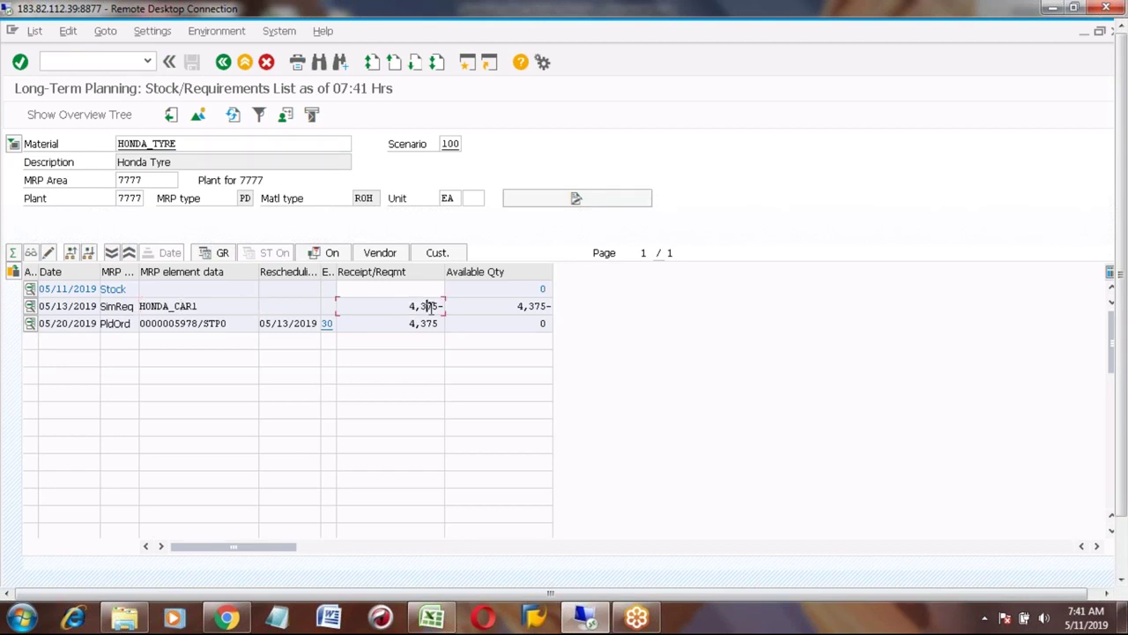
pyautogui.click(426, 306)
pyautogui.click(116, 308)
pyautogui.click(164, 306)
pyautogui.click(124, 306)
# Switch to Excel and highlight the "Raw Material - Future demand" entry in C736 with yellow fill
pyautogui.click(432, 617)
pyautogui.click(216, 261)
pyautogui.press('Up')
pyautogui.press('Up')
pyautogui.press('Up')
pyautogui.press('Up')
pyautogui.press('Up')
pyautogui.press('Up')
pyautogui.press('Up')
pyautogui.press('Up')
pyautogui.press('Up')
pyautogui.press('Up')
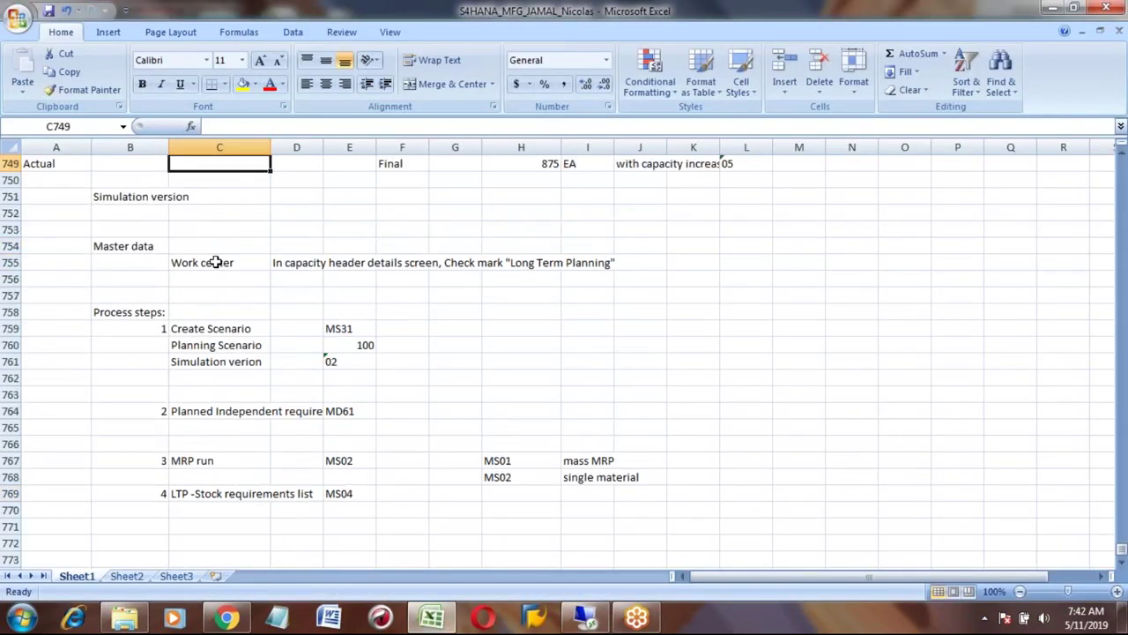
pyautogui.scroll(1, 216, 261)
pyautogui.press('Down')
pyautogui.press('Up')
pyautogui.press('Up')
pyautogui.press('Up')
pyautogui.press('Up')
pyautogui.press('Up')
pyautogui.press('Up')
pyautogui.press('Up')
pyautogui.press('Up')
pyautogui.press('Up')
pyautogui.press('Up')
pyautogui.press('Up')
pyautogui.press('Up')
pyautogui.press('Up')
pyautogui.press('Up')
pyautogui.press('Down')
pyautogui.press('Down')
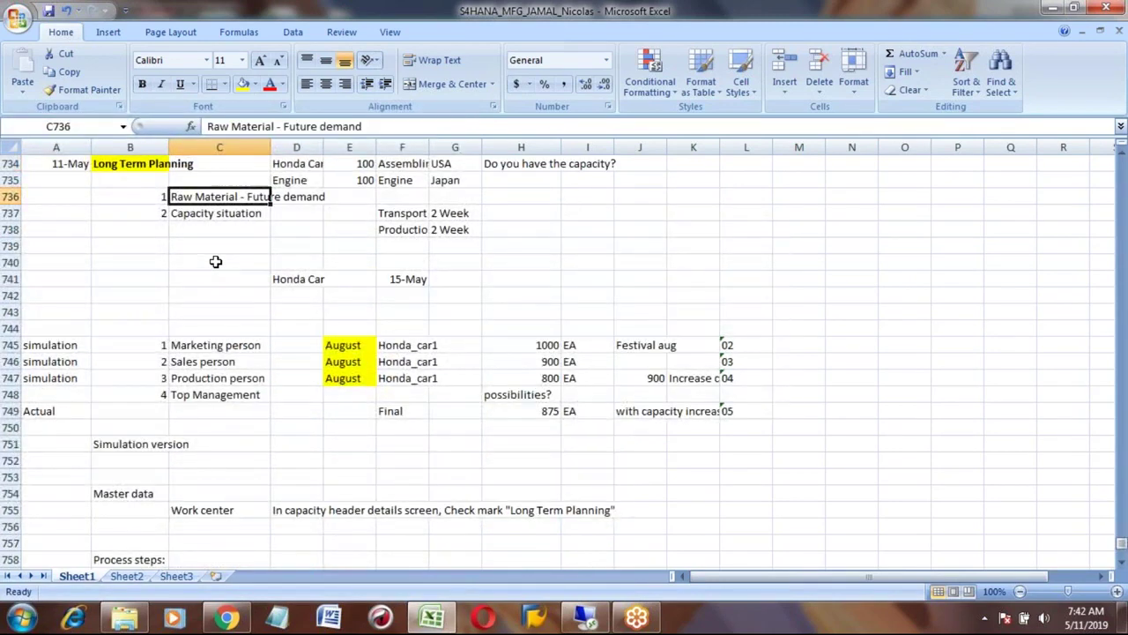
pyautogui.click(242, 86)
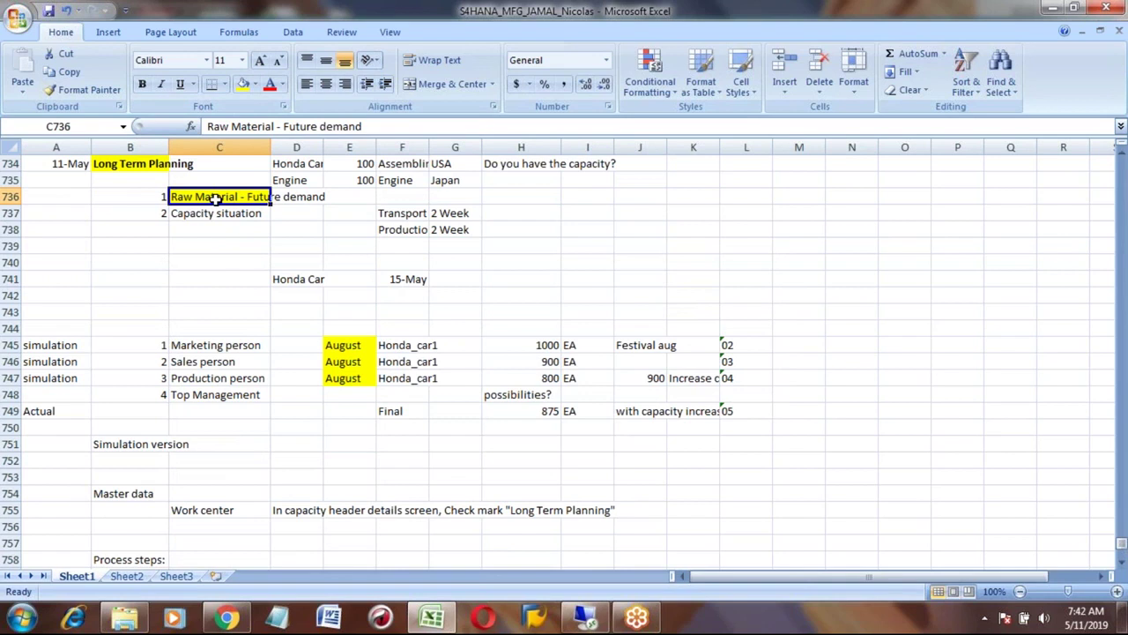
# Add process step 5 below the stock requirements list entry, with the number in B772 and "Capacity Evaluation" in C772
pyautogui.press('Down')
pyautogui.press('Up')
pyautogui.press('Down')
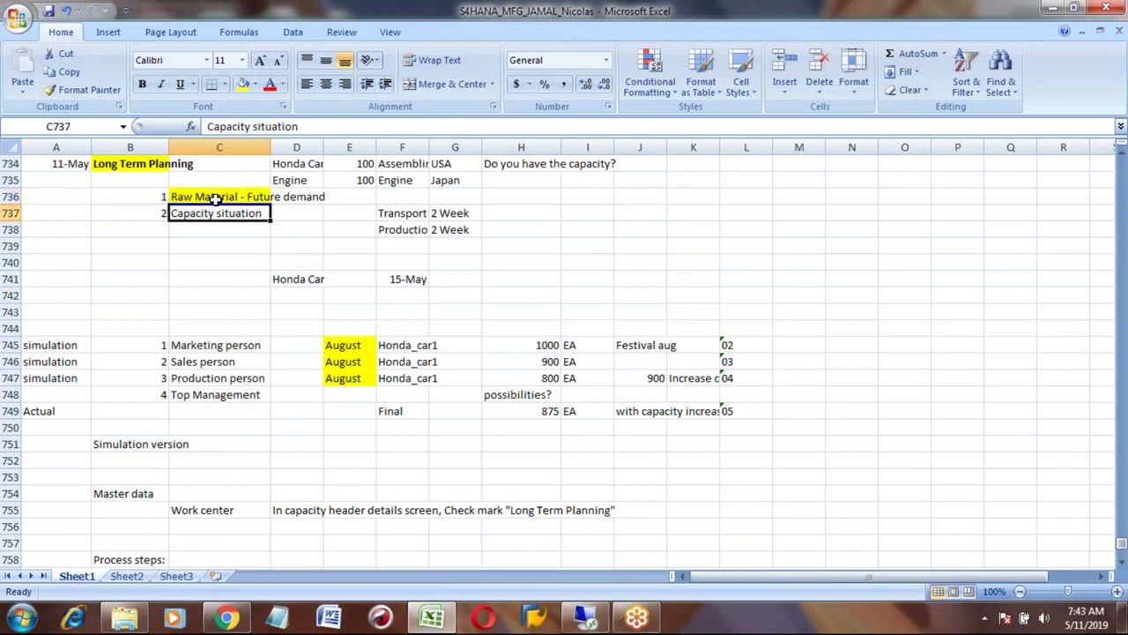
pyautogui.press('Down')
pyautogui.press('Down')
pyautogui.press('Down')
pyautogui.press('Down')
pyautogui.press('Down')
pyautogui.press('Down')
pyautogui.press('Down')
pyautogui.press('Down')
pyautogui.press('Down')
pyautogui.press('Down')
pyautogui.press('Down')
pyautogui.press('Down')
pyautogui.press('Down')
pyautogui.press('Down')
pyautogui.press('Down')
pyautogui.press('Down')
pyautogui.press('Down')
pyautogui.press('Down')
pyautogui.press('Down')
pyautogui.press('Down')
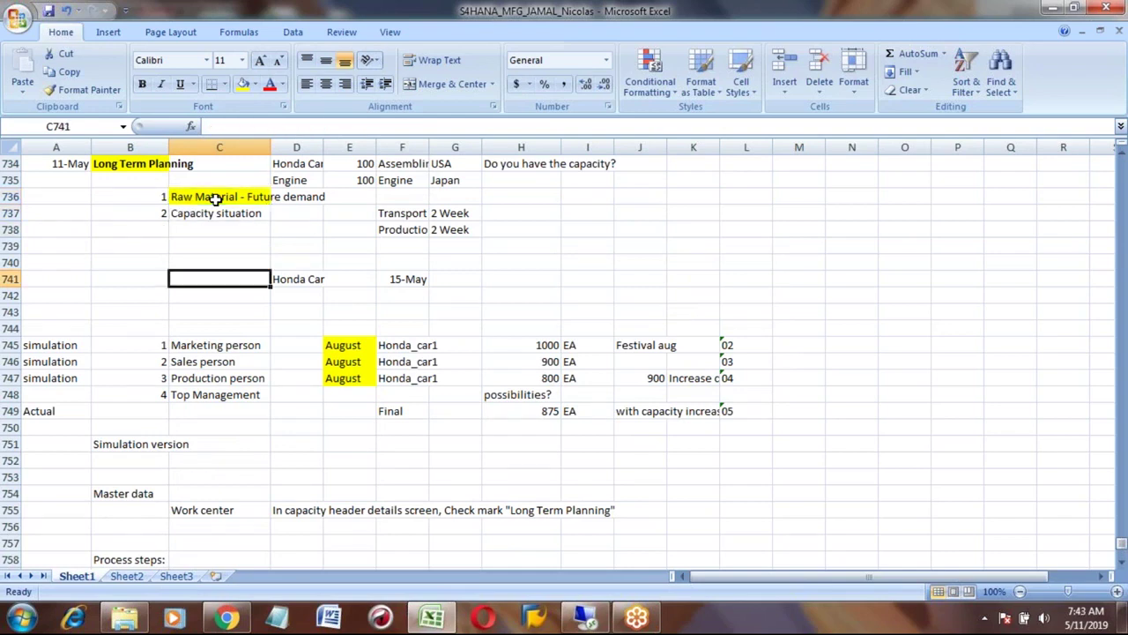
pyautogui.press('Down')
pyautogui.press('Down')
pyautogui.press('Down')
pyautogui.press('Down')
pyautogui.press('Down')
pyautogui.press('Down')
pyautogui.press('Down')
pyautogui.press('Down')
pyautogui.press('Down')
pyautogui.press('Down')
pyautogui.press('Down')
pyautogui.press('Down')
pyautogui.press('Down')
pyautogui.press('Down')
pyautogui.press('Down')
pyautogui.press('Down')
pyautogui.press('Down')
pyautogui.press('Down')
pyautogui.press('Down')
pyautogui.press('Up')
pyautogui.press('Up')
pyautogui.press('Up')
pyautogui.press('Up')
pyautogui.press('Up')
pyautogui.press('Up')
pyautogui.press('Up')
pyautogui.press('Left')
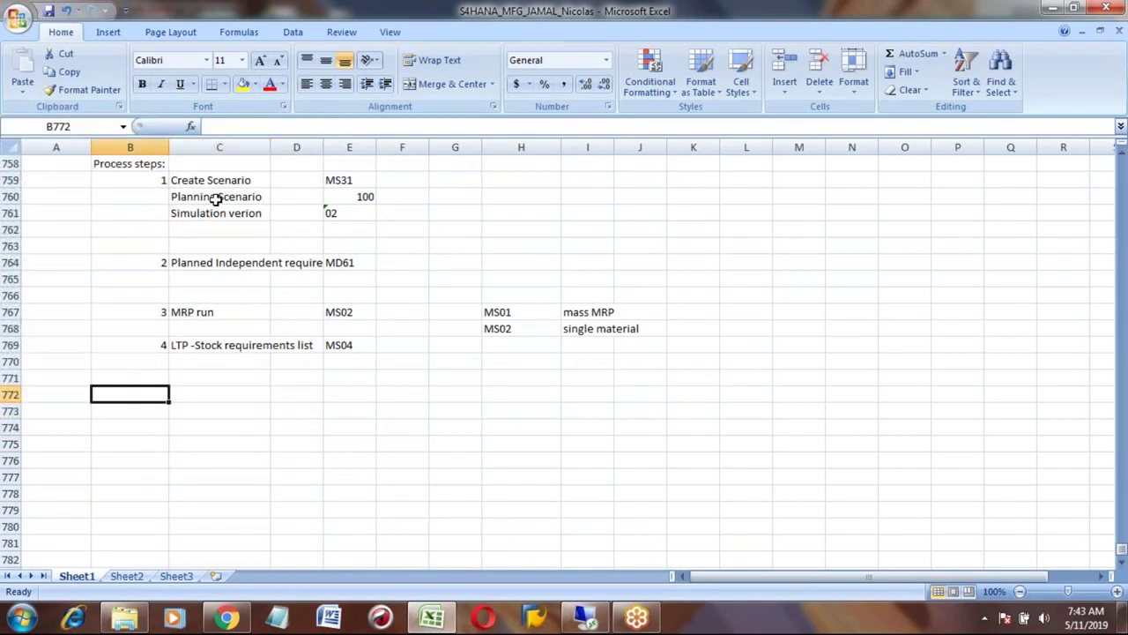
pyautogui.write('5')
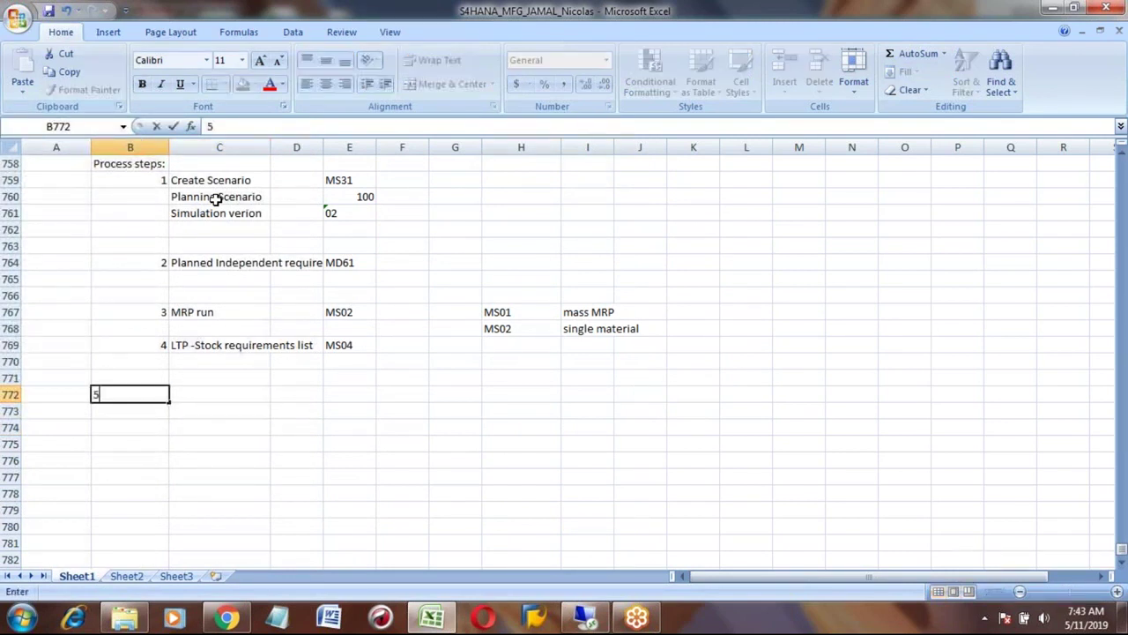
pyautogui.press('Tab')
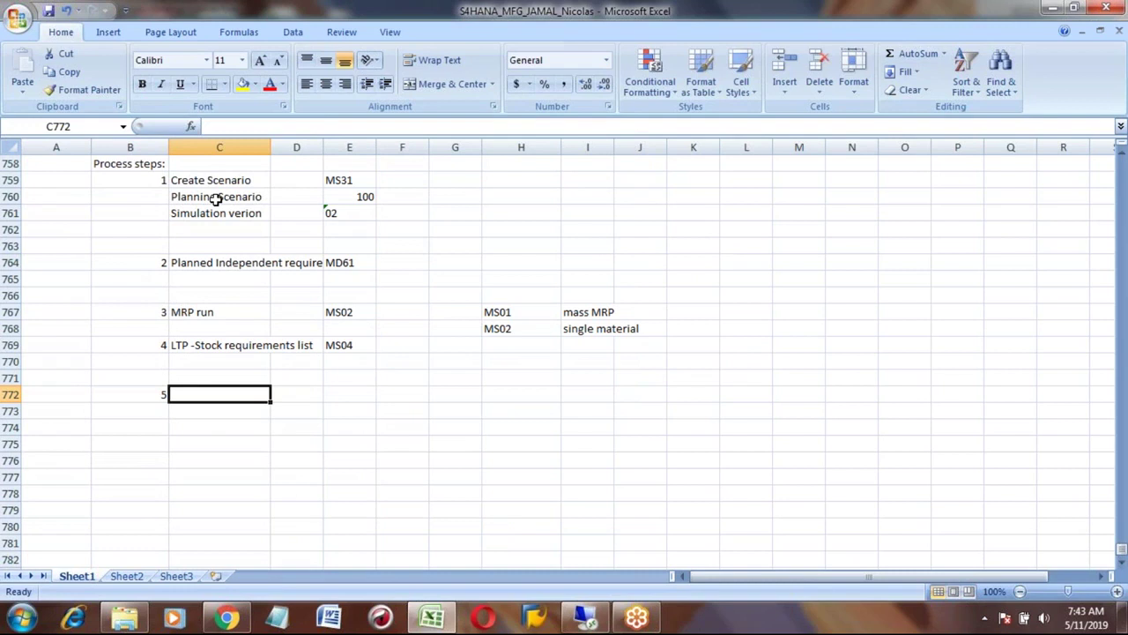
pyautogui.write('Capa')
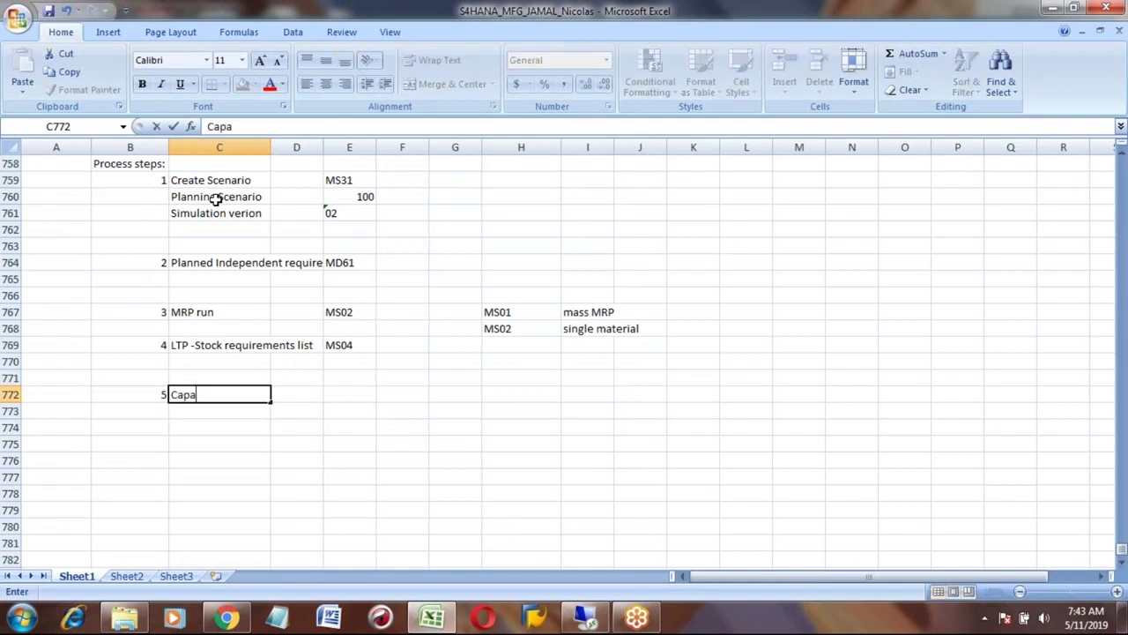
pyautogui.write('city Evaluation')
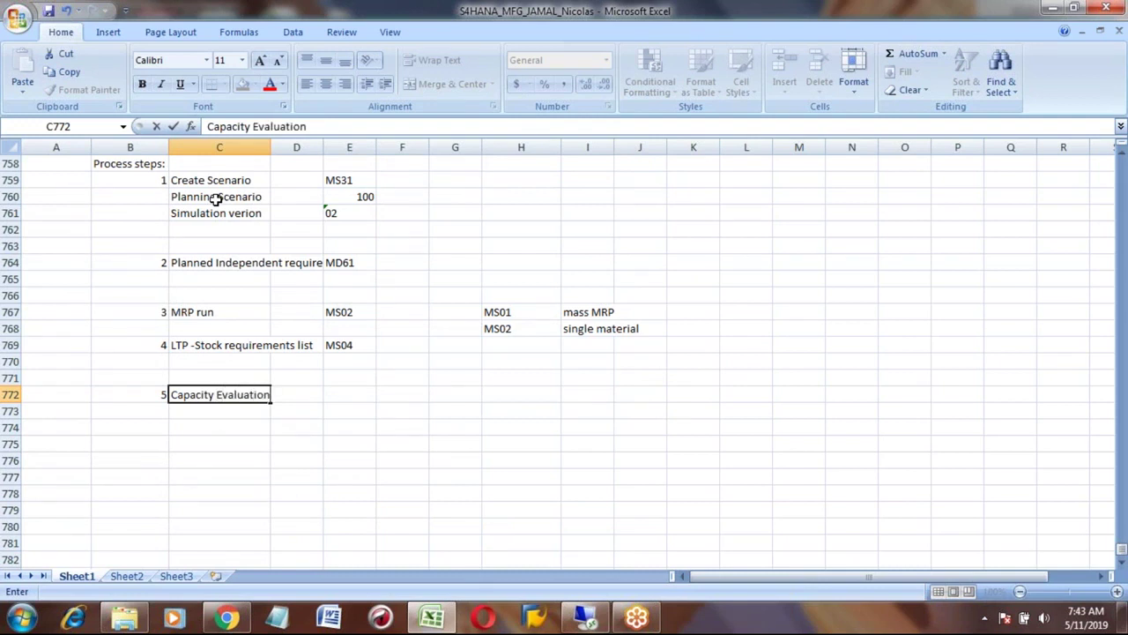
pyautogui.press('Return')
pyautogui.press('Up')
pyautogui.press('Right')
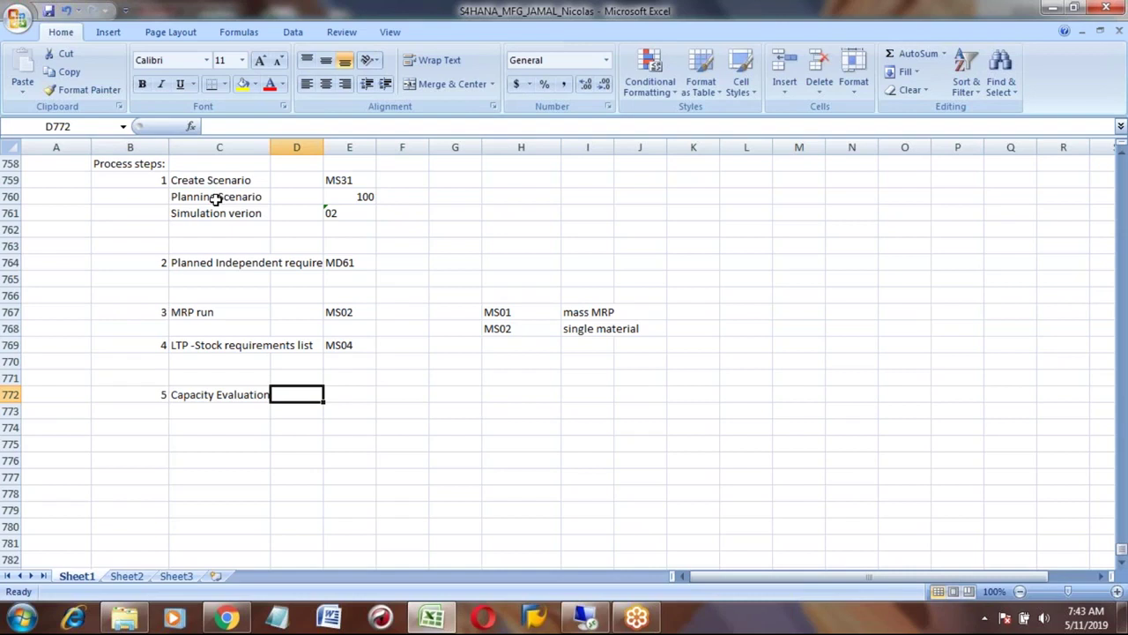
pyautogui.press('Left')
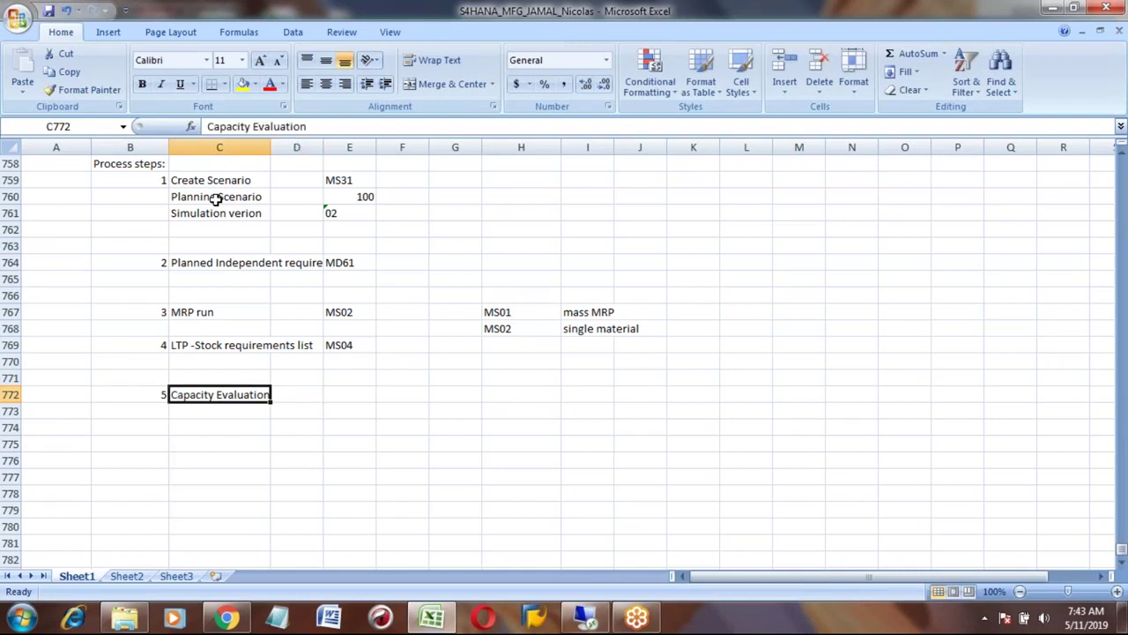
# Enter transaction code CM38 in E772 beside the "Capacity Evaluation" step
pyautogui.press('Right')
pyautogui.press('Right')
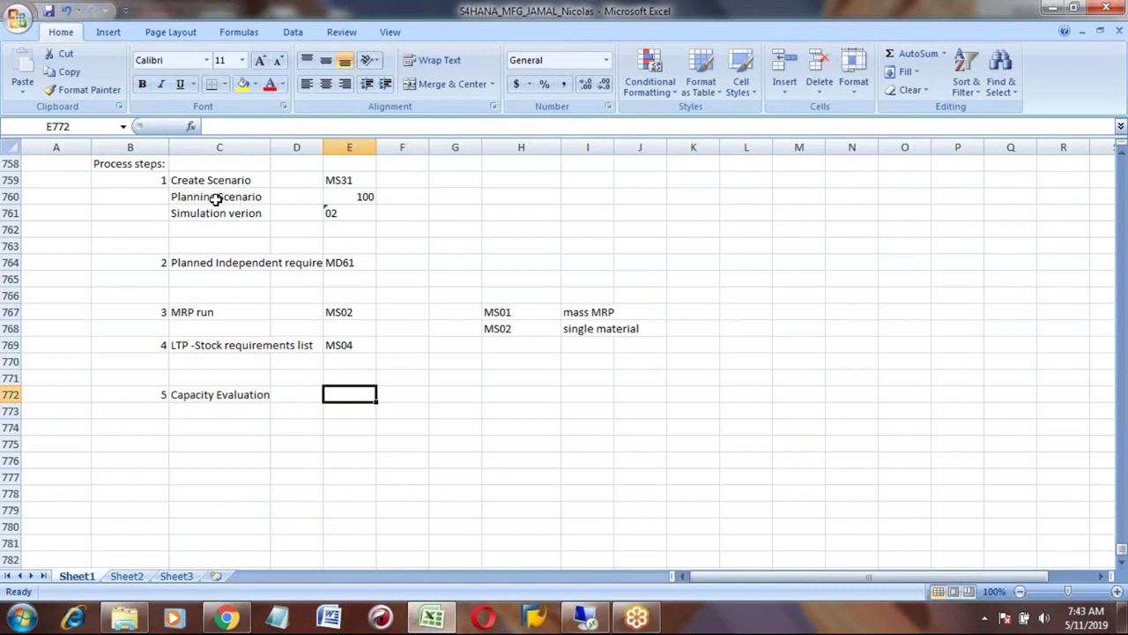
pyautogui.write('CM38')
pyautogui.press('Return')
pyautogui.press('Up')
pyautogui.press('Left')
pyautogui.press('Left')
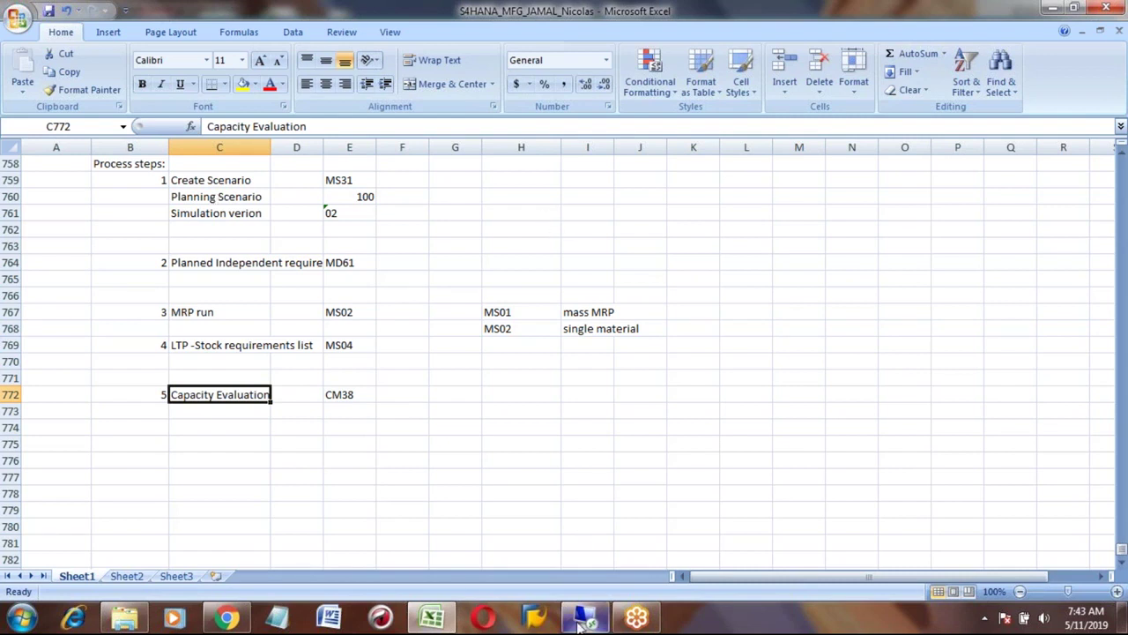
# Switch to SAP, leave the stock/requirements list and open CM38 - Work Centers from the long-term planning capacity requirements evaluations
pyautogui.moveTo(579, 623)
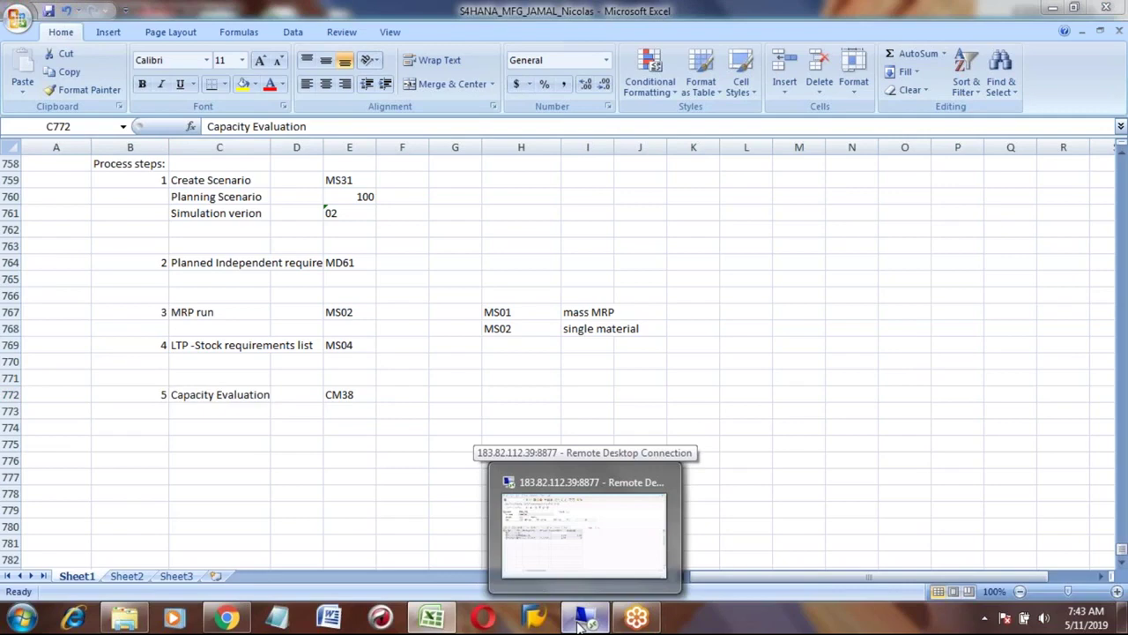
pyautogui.click(580, 623)
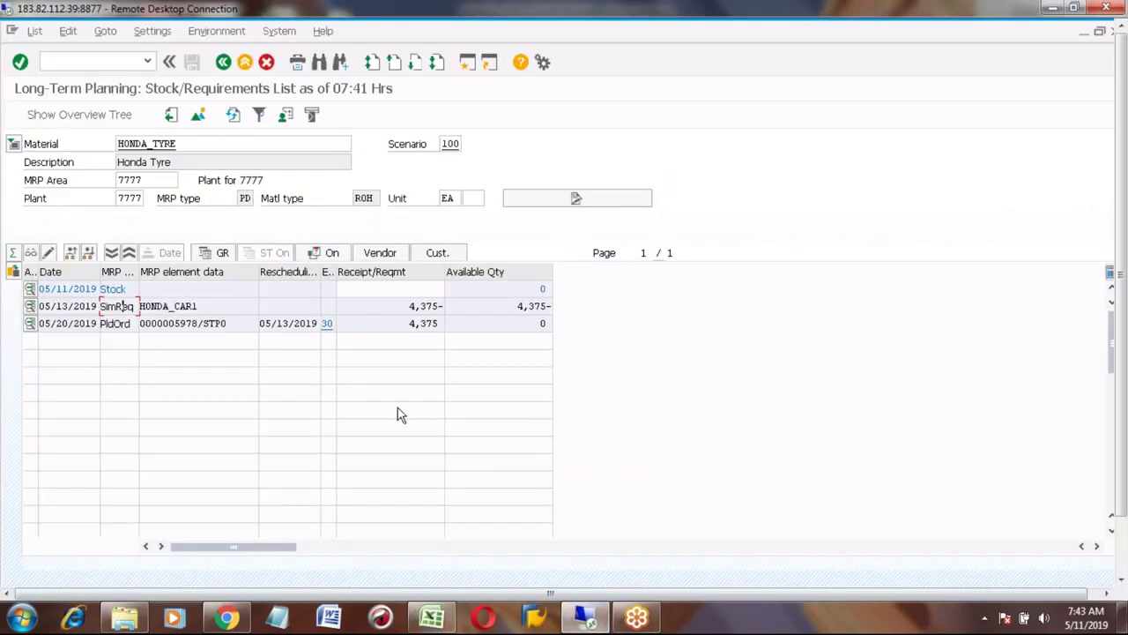
pyautogui.click(223, 62)
pyautogui.click(224, 63)
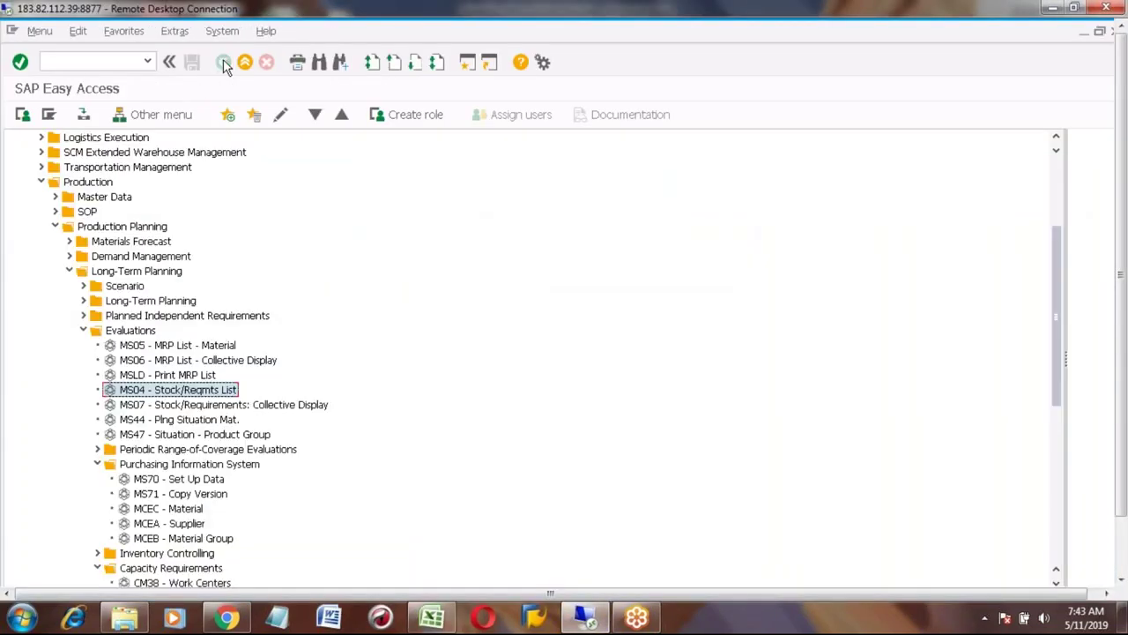
pyautogui.click(84, 330)
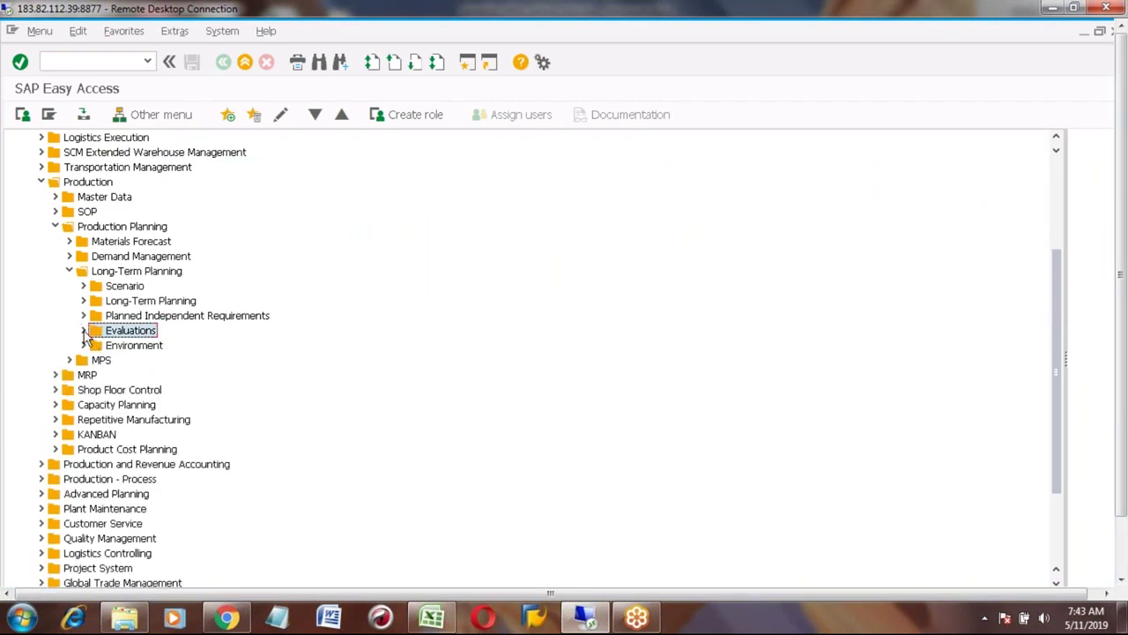
pyautogui.click(84, 330)
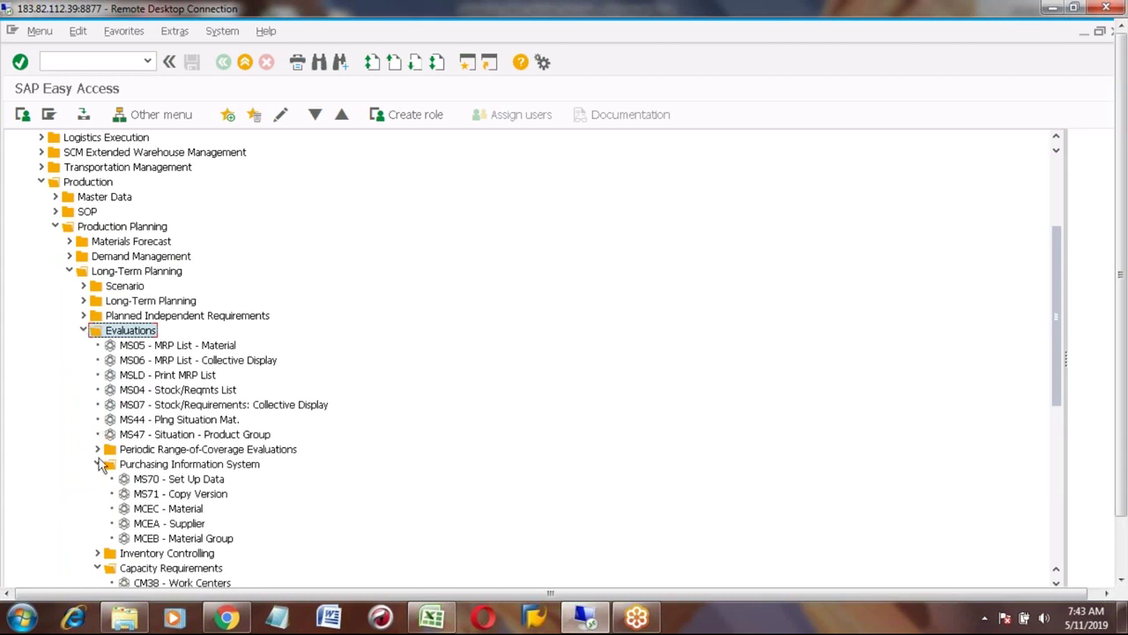
pyautogui.click(97, 463)
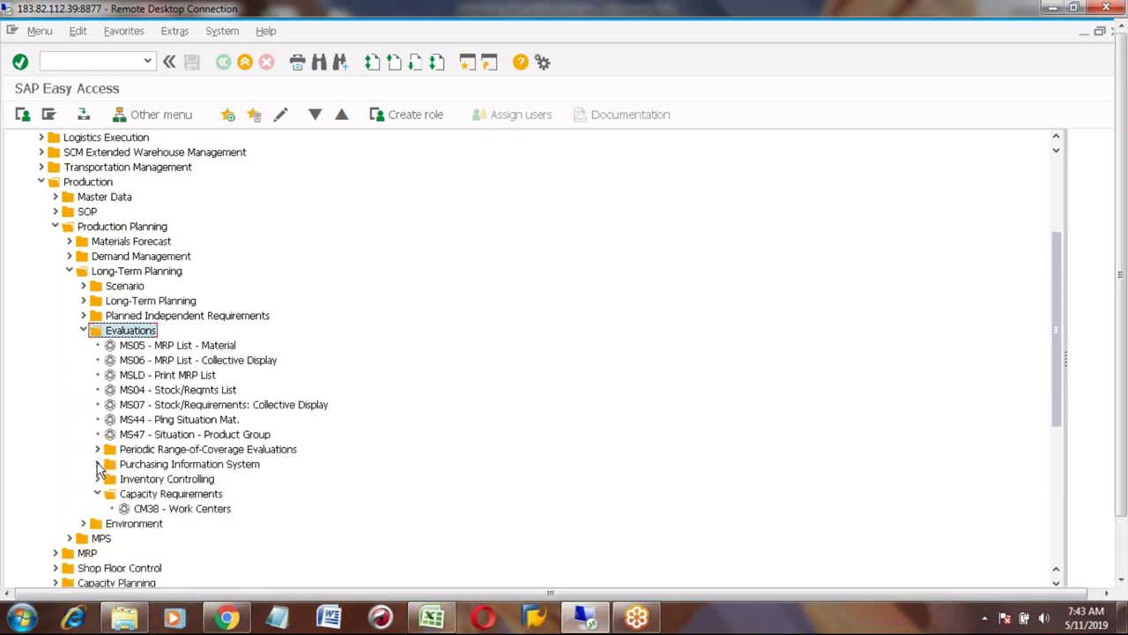
pyautogui.click(157, 511)
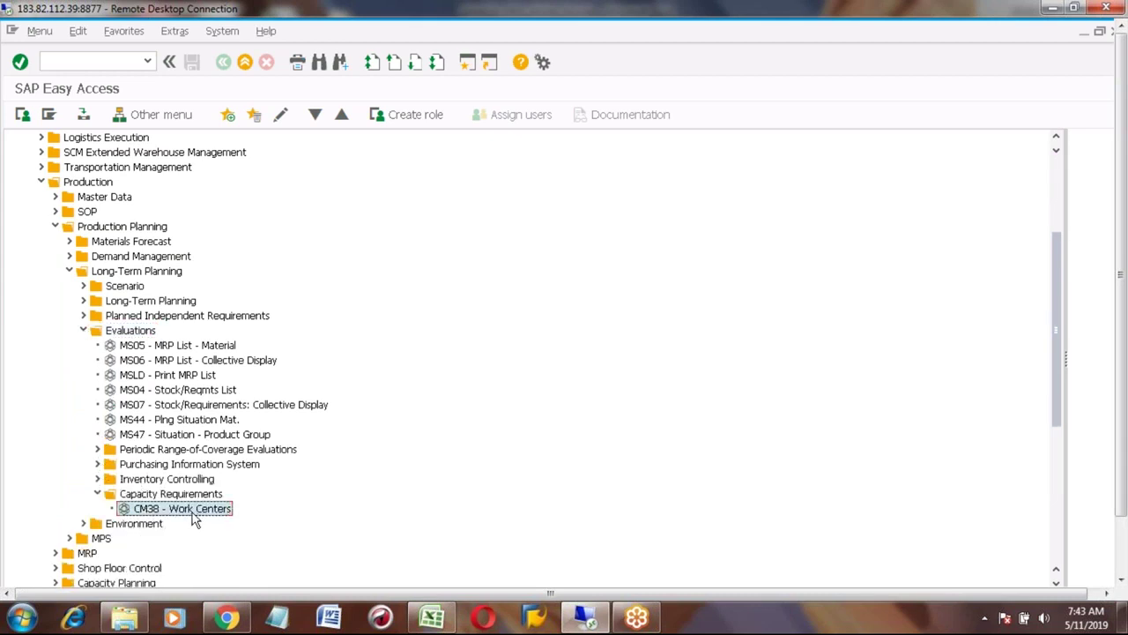
pyautogui.click(187, 496)
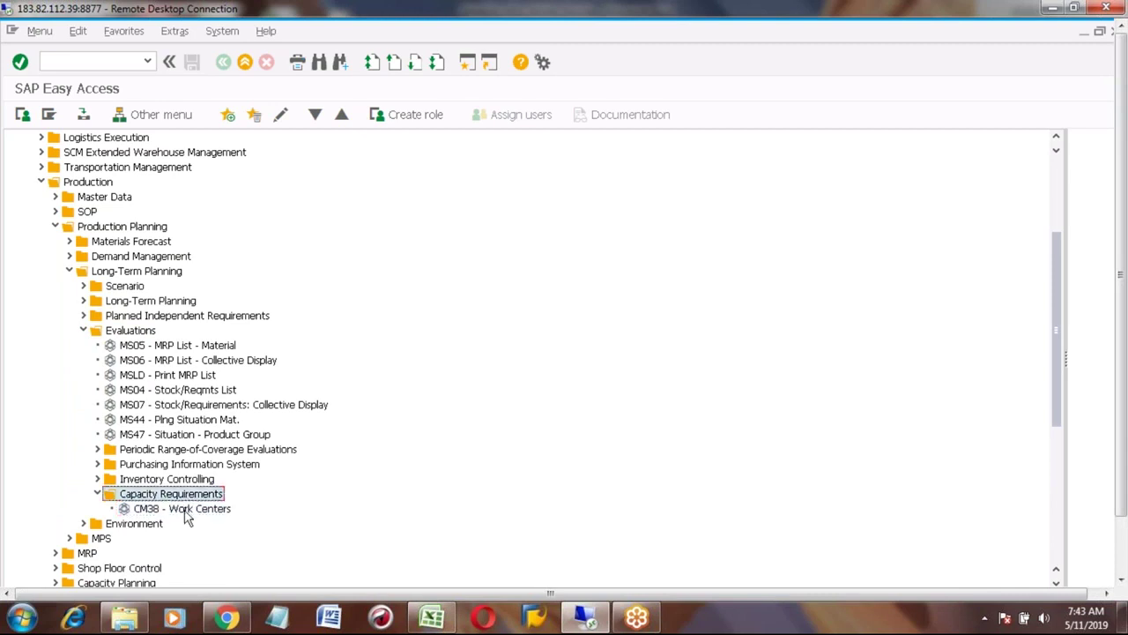
pyautogui.click(186, 512)
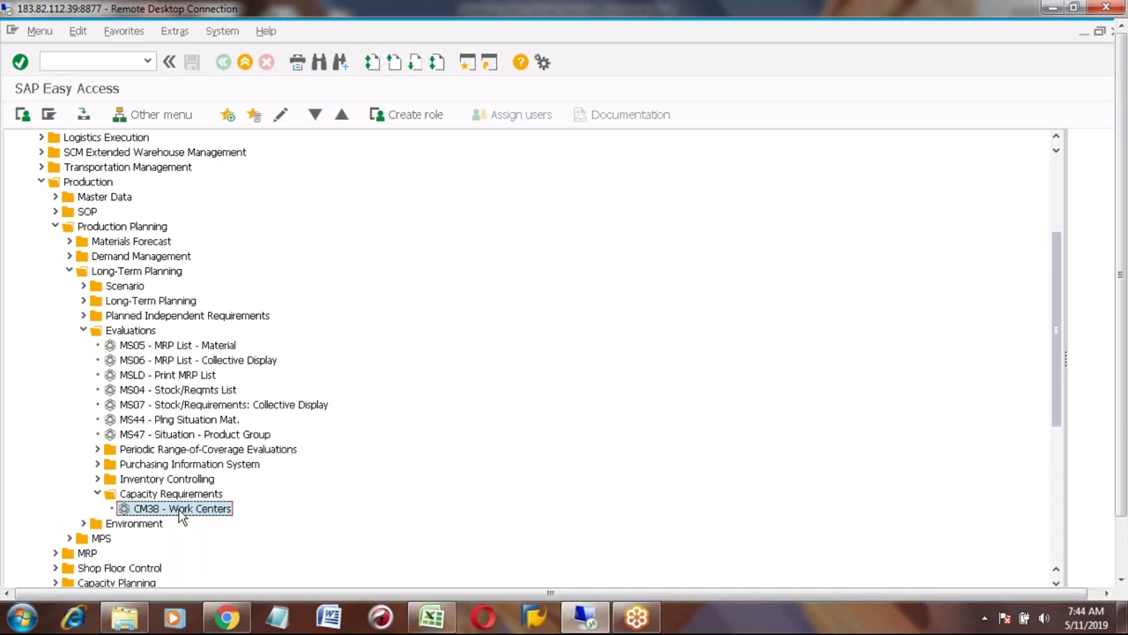
pyautogui.doubleClick(180, 510)
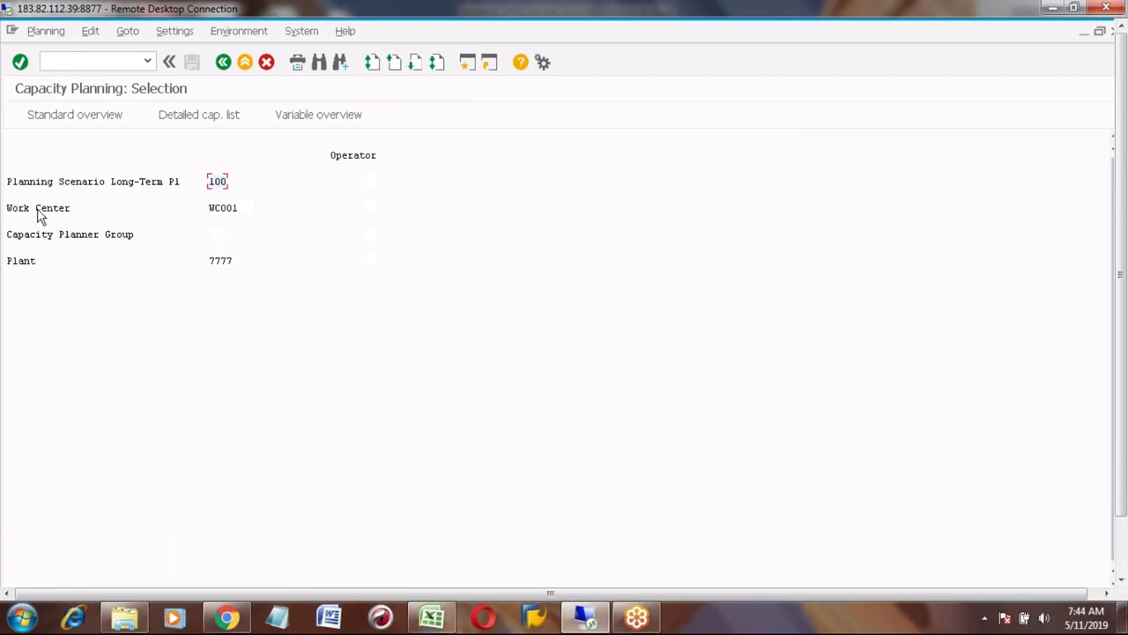
# Display the capacity standard overview for planning scenario 100, work center WC001 and plant 7777
pyautogui.click(222, 261)
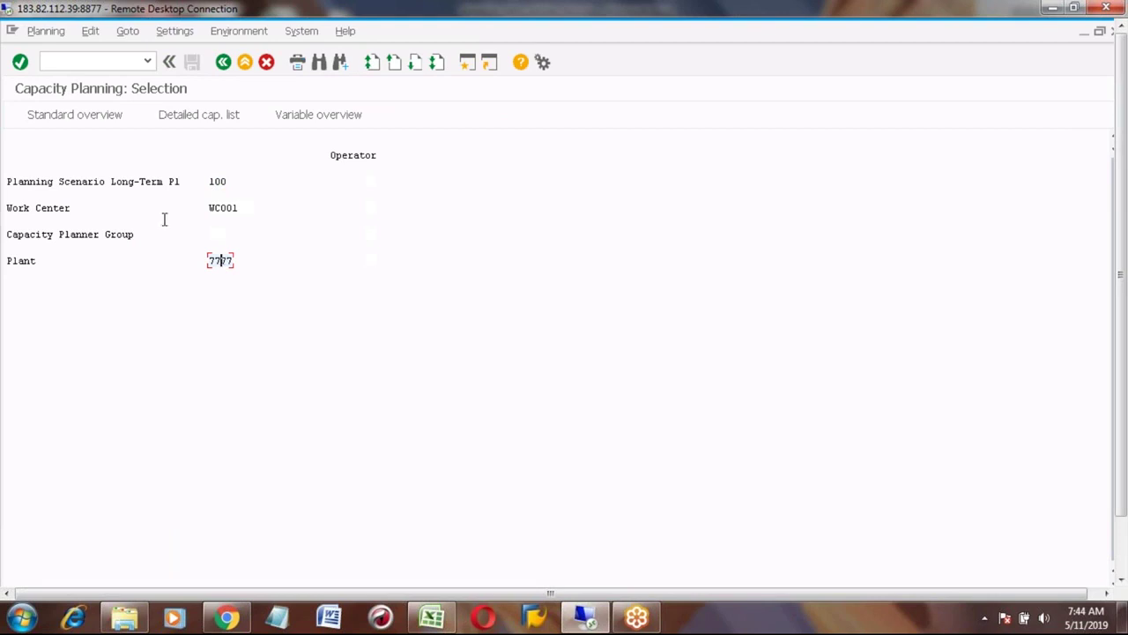
pyautogui.click(79, 182)
pyautogui.click(221, 182)
pyautogui.click(220, 208)
pyautogui.click(220, 261)
pyautogui.press('F5')
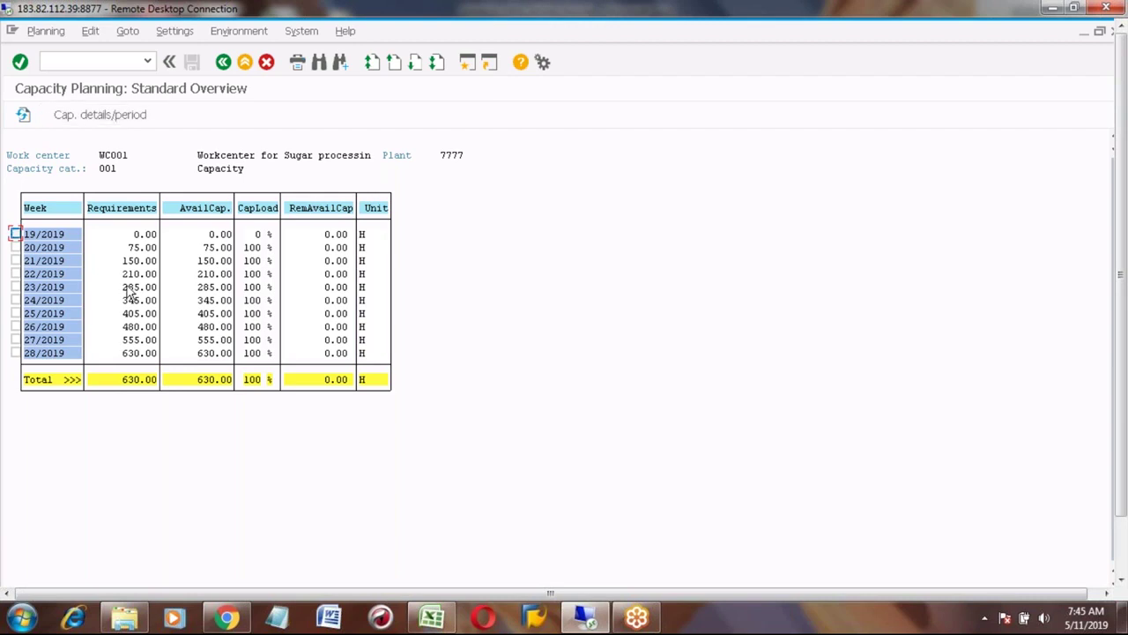
# Examine the capacity details for week 26/2019 and for week 28/2019, returning to the standard overview after each
pyautogui.click(113, 114)
pyautogui.click(16, 326)
pyautogui.click(103, 112)
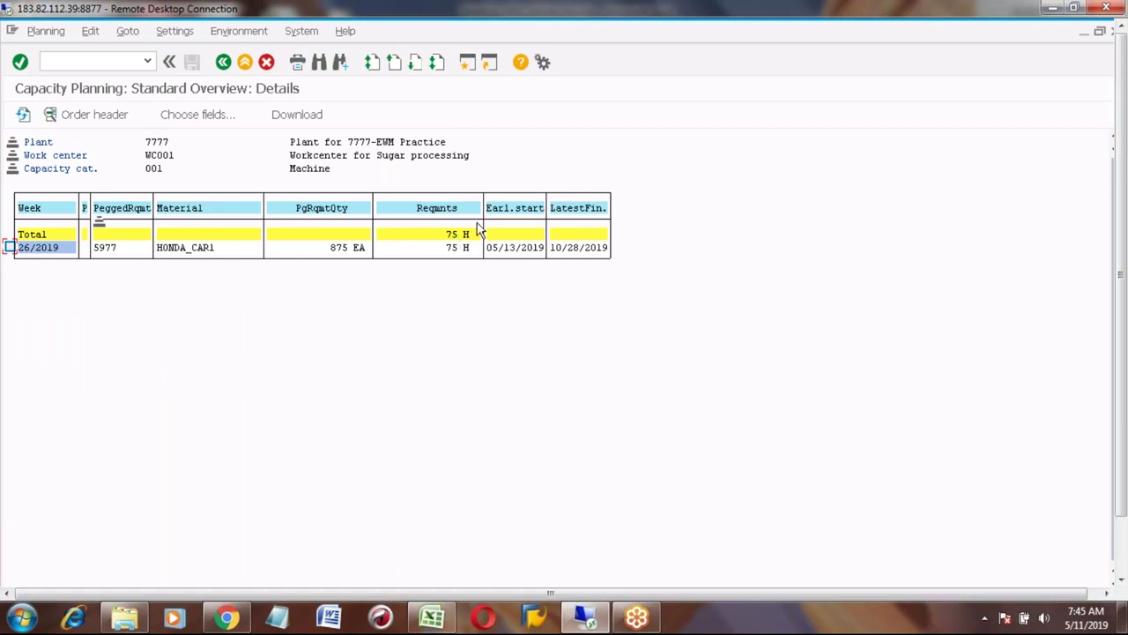
pyautogui.click(224, 63)
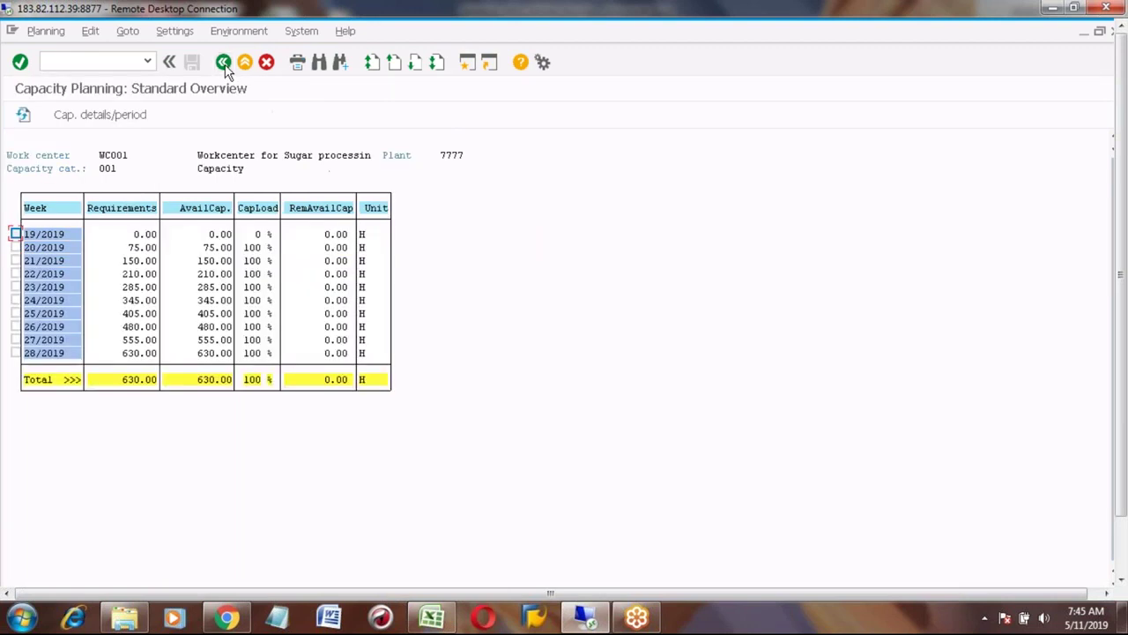
pyautogui.click(16, 353)
pyautogui.click(105, 121)
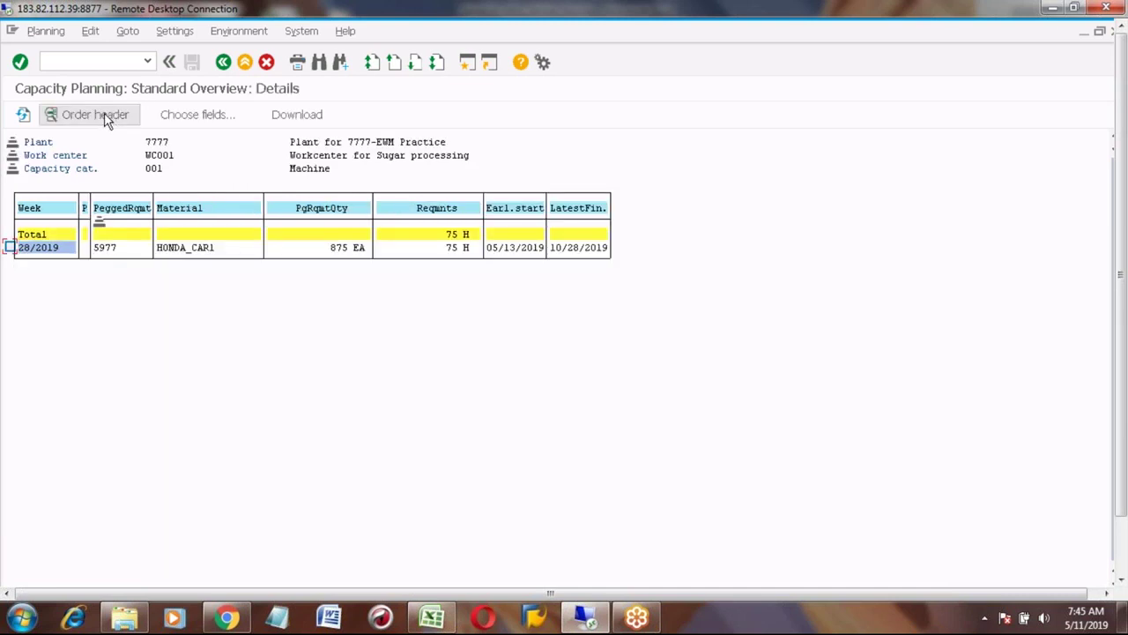
pyautogui.click(225, 63)
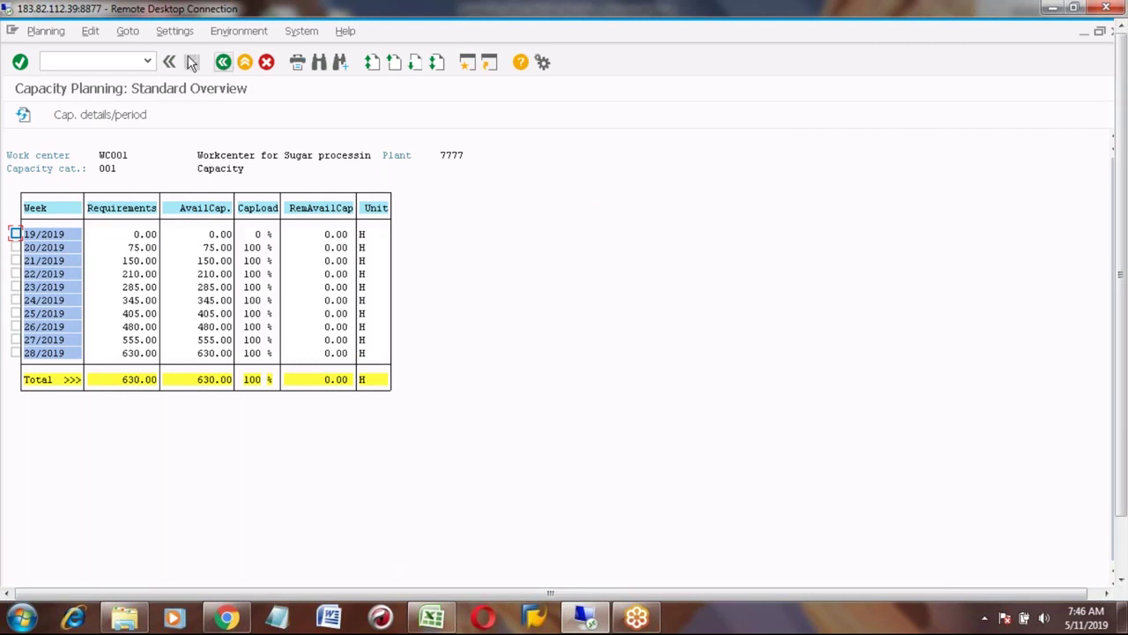
# View the minimum and maximum load settings of the detailed capacity list evaluation and close them without changes
pyautogui.click(173, 33)
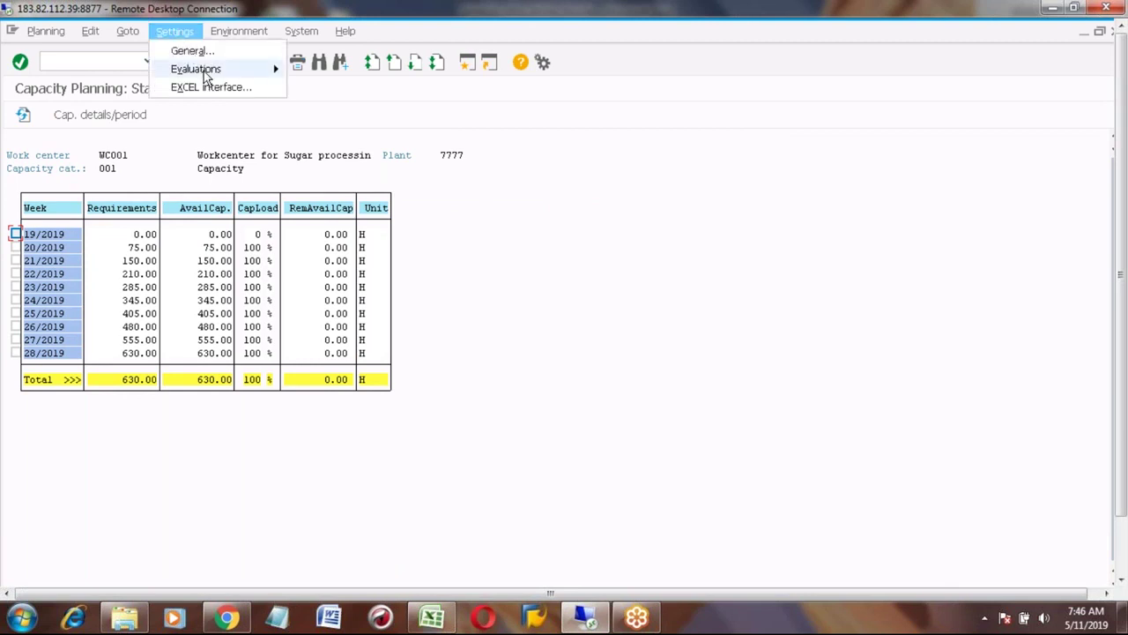
pyautogui.moveTo(207, 74)
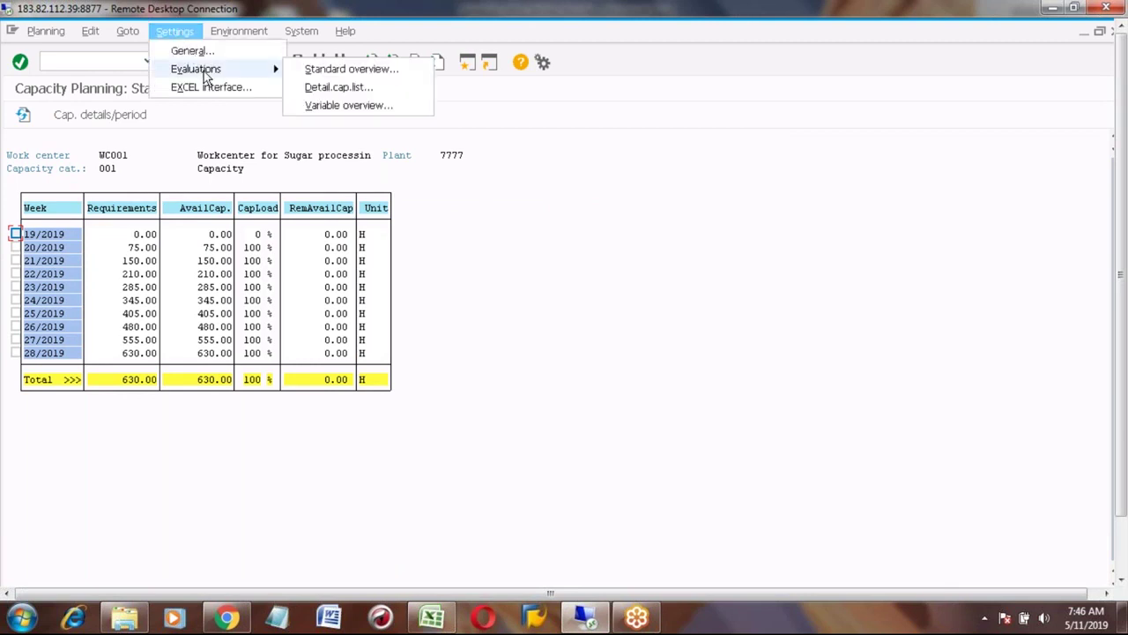
pyautogui.click(323, 84)
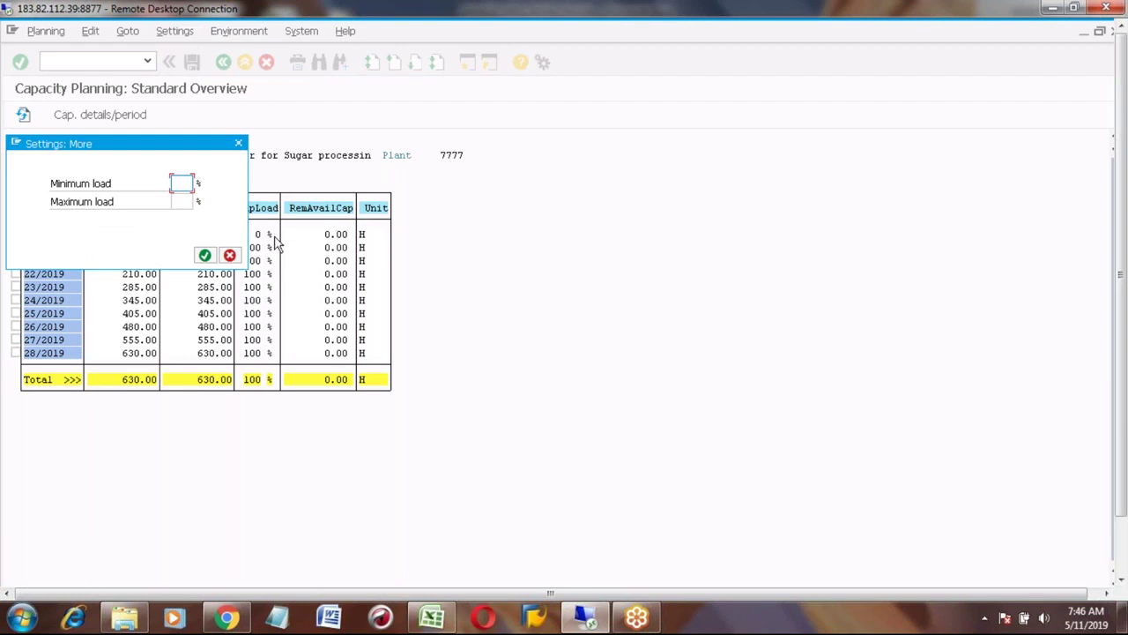
pyautogui.click(238, 142)
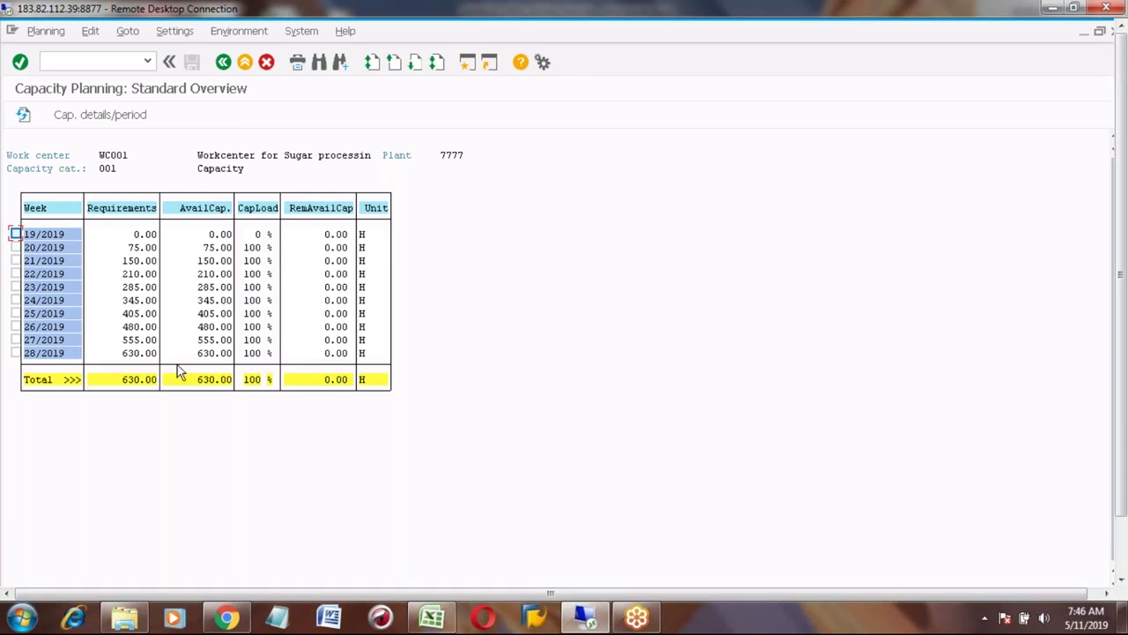
# Review the pegged requirement and hours in the week 28/2019 capacity details again and return to the overview
pyautogui.click(15, 353)
pyautogui.click(104, 119)
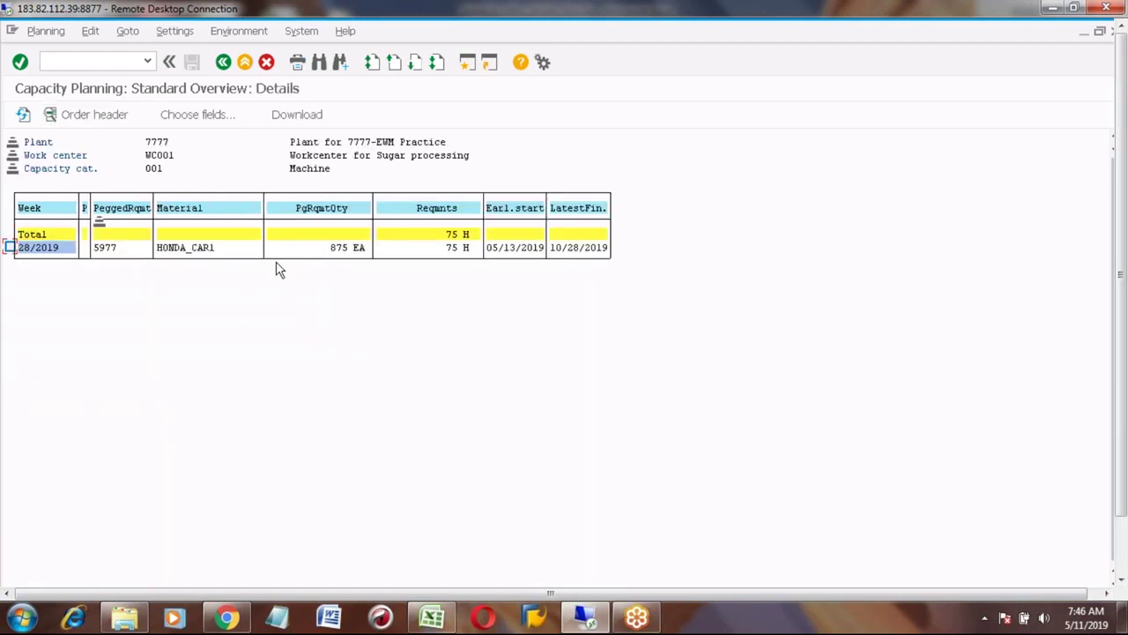
pyautogui.click(223, 62)
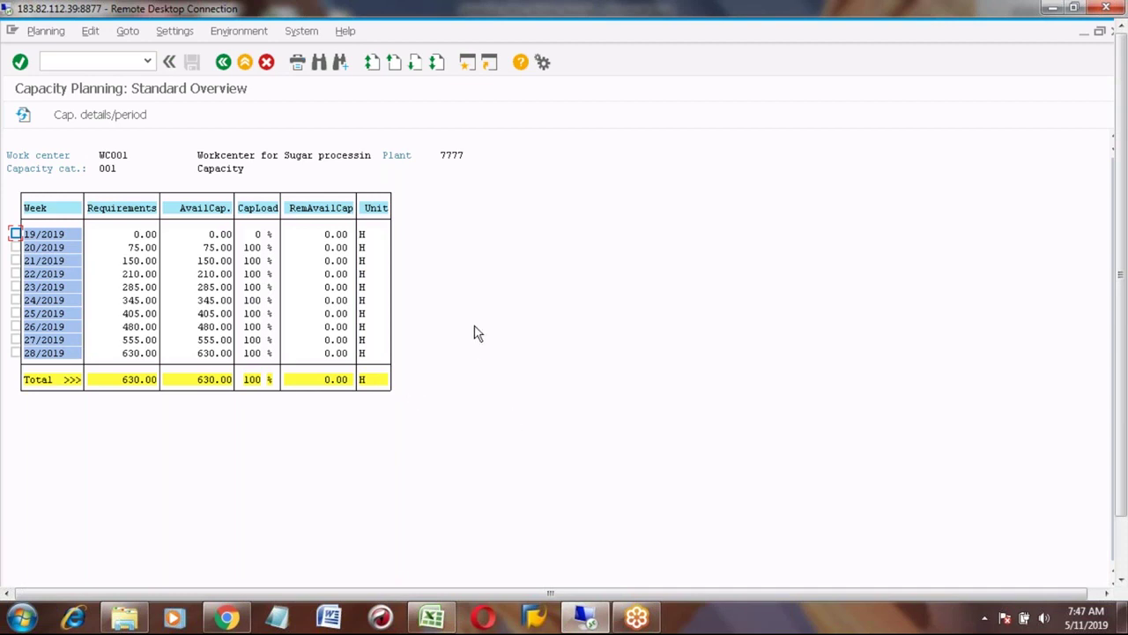
pyautogui.click(432, 617)
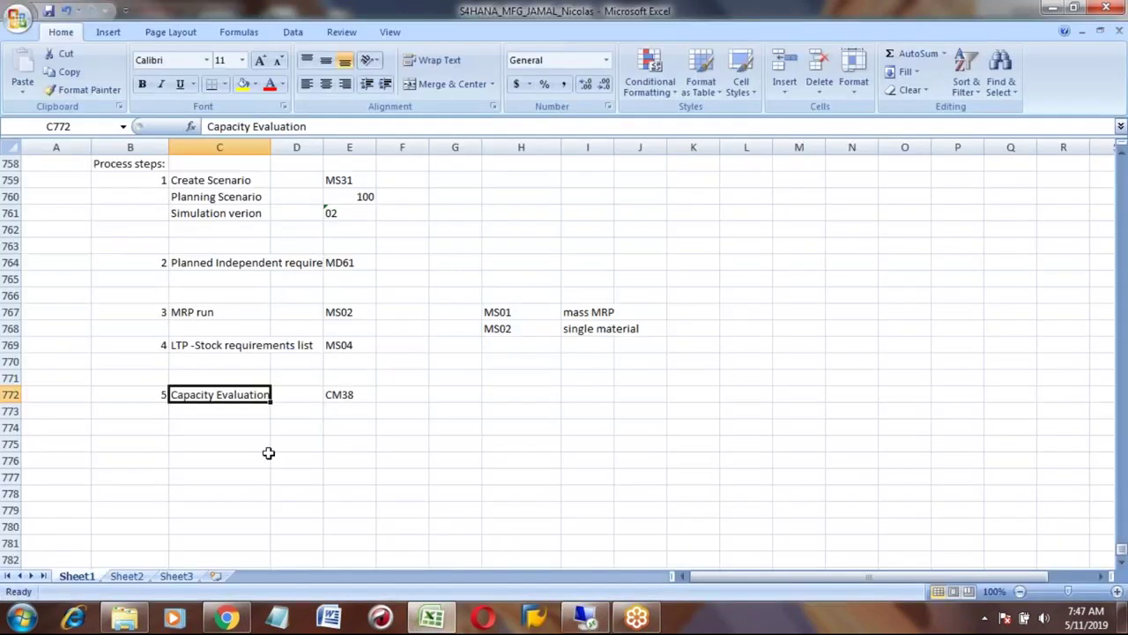
pyautogui.press('Down')
pyautogui.press('Down')
pyautogui.press('Down')
pyautogui.press('Up')
pyautogui.press('Up')
pyautogui.press('Up')
pyautogui.click(585, 617)
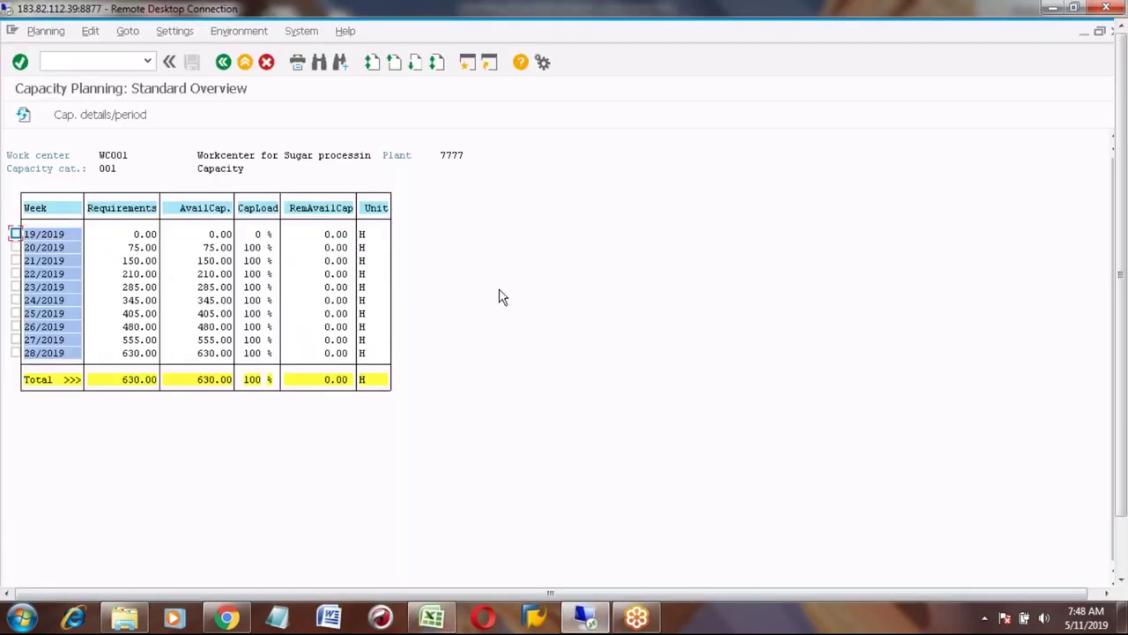
# Leave the capacity overview and open the operative stock/requirements list for HONDA_TYRE with transaction MD04
pyautogui.click(248, 68)
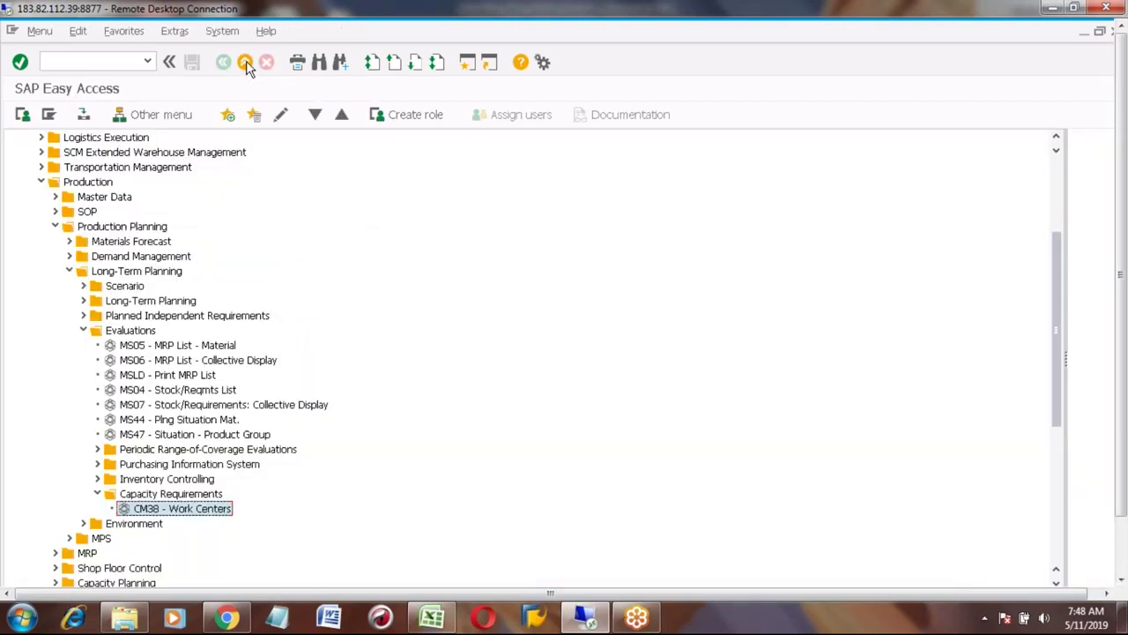
pyautogui.click(108, 59)
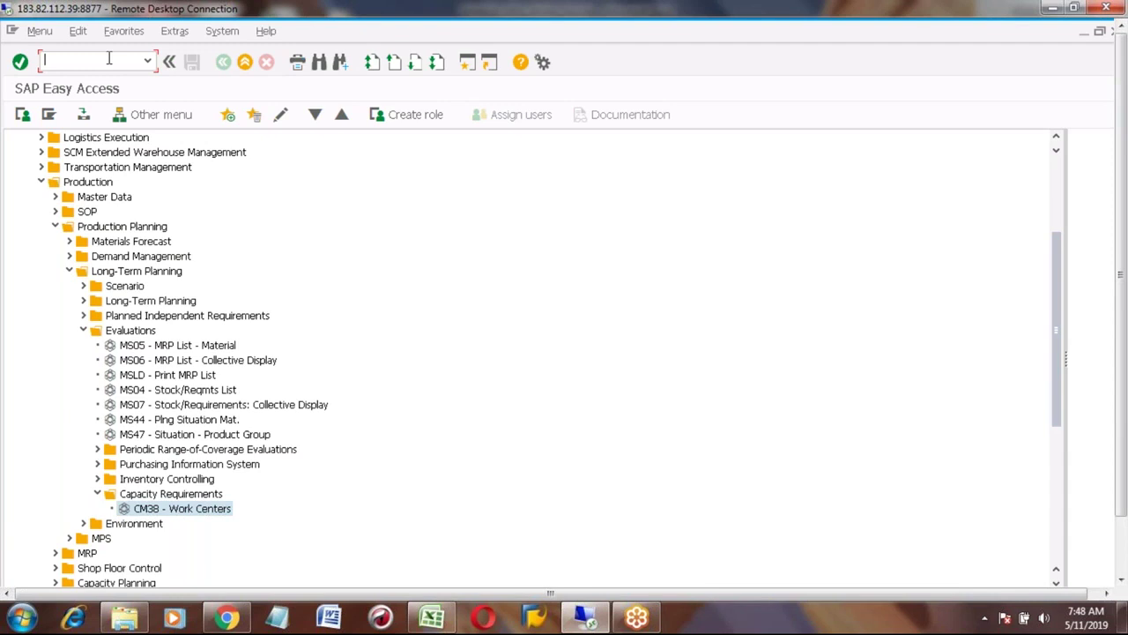
pyautogui.write('MD04')
pyautogui.press('Return')
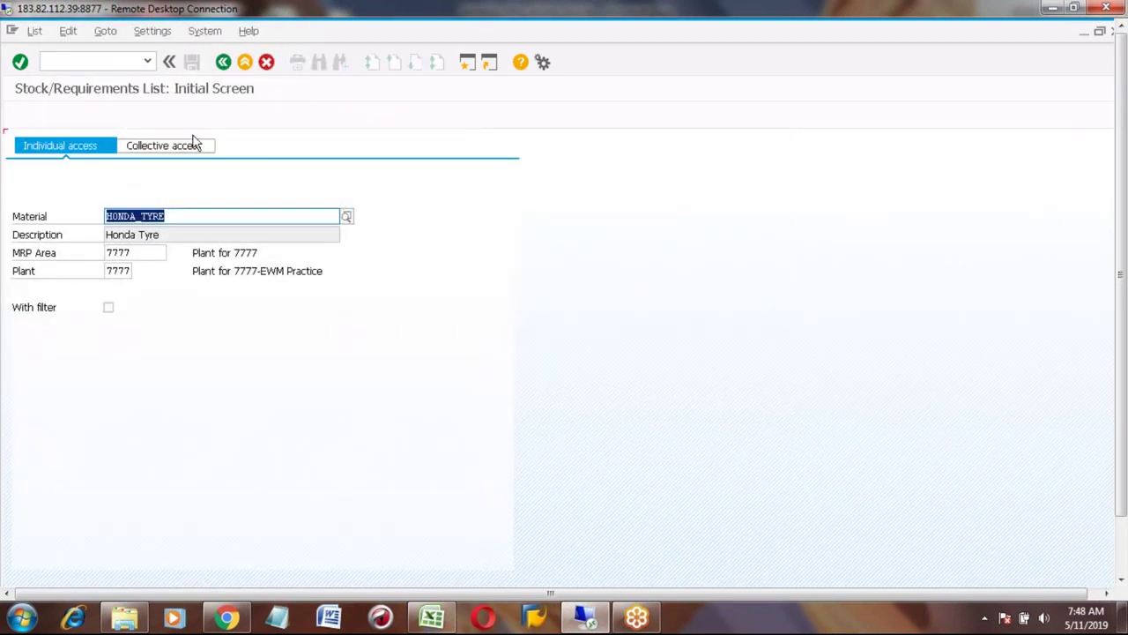
pyautogui.press('Return')
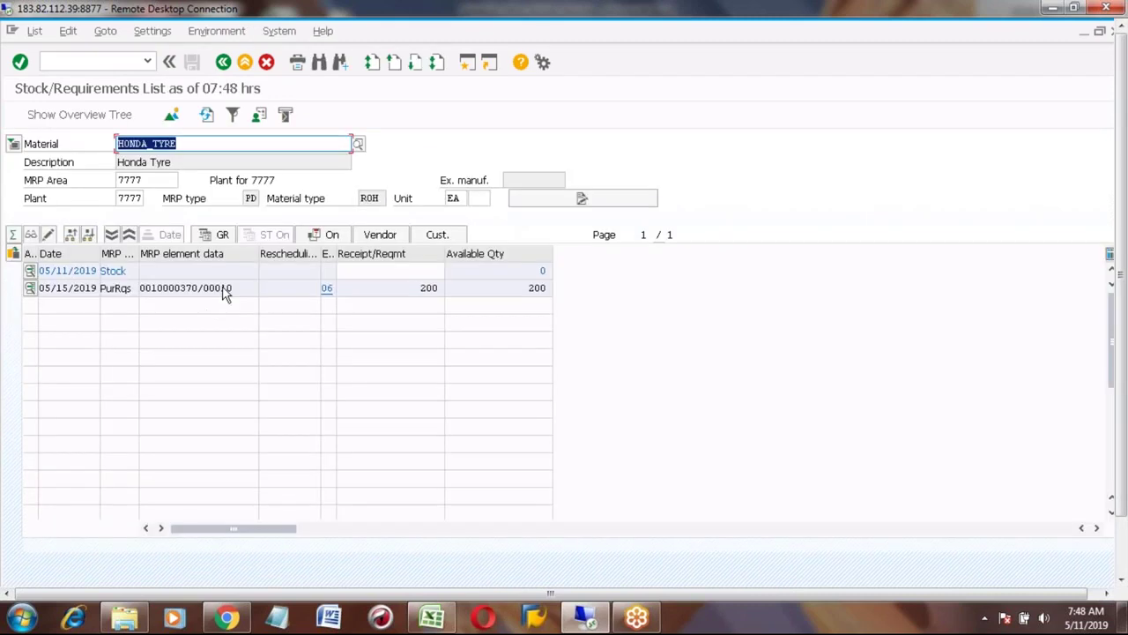
# Change the displayed material to HONDA_CAR1 and examine its independent requirement line in the stock/requirements list
pyautogui.click(199, 143)
pyautogui.press('BackSpace')
pyautogui.press('BackSpace')
pyautogui.press('BackSpace')
pyautogui.press('BackSpace')
pyautogui.write('CAR1')
pyautogui.press('Return')
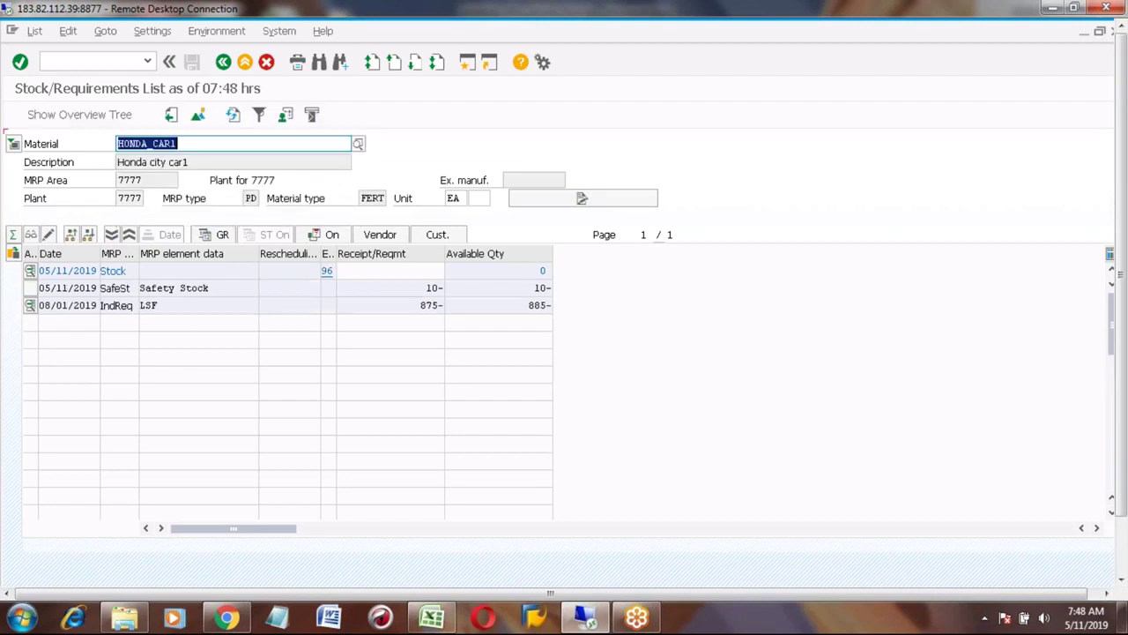
pyautogui.click(198, 305)
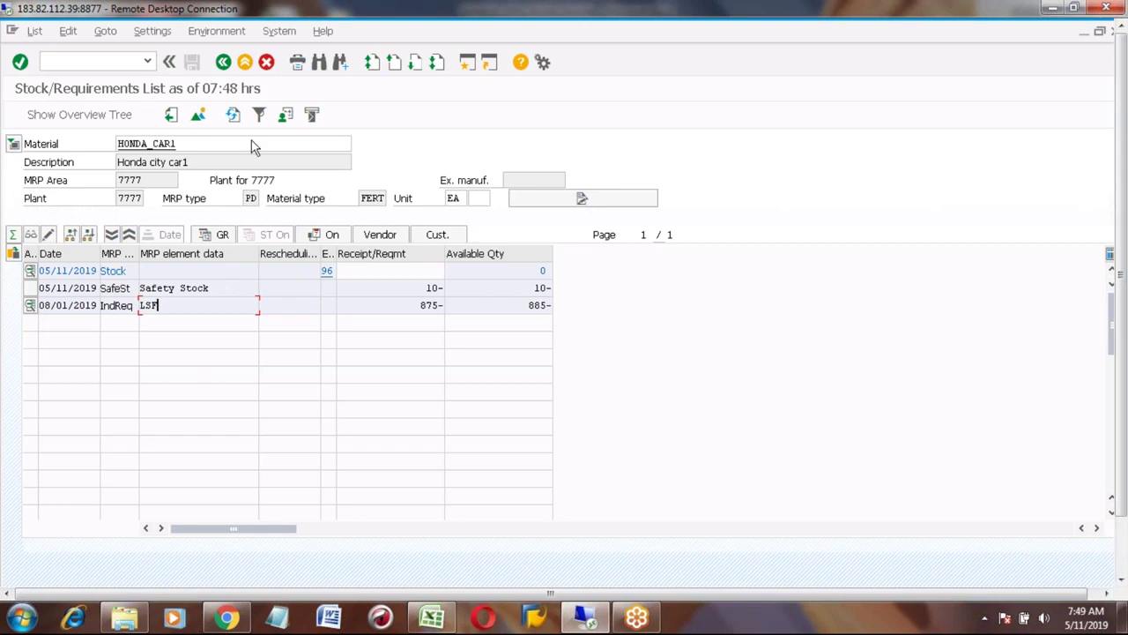
# Leave the stock/requirements list and locate MS64 - Copy Version among the long-term planning's planned independent requirements transactions
pyautogui.click(245, 64)
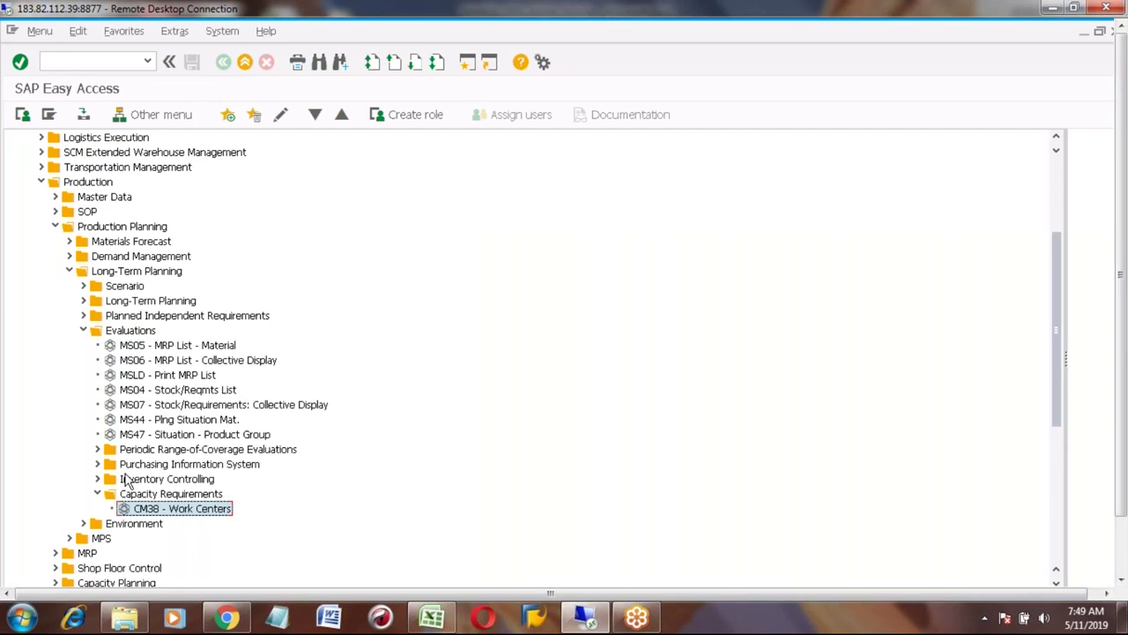
pyautogui.click(83, 315)
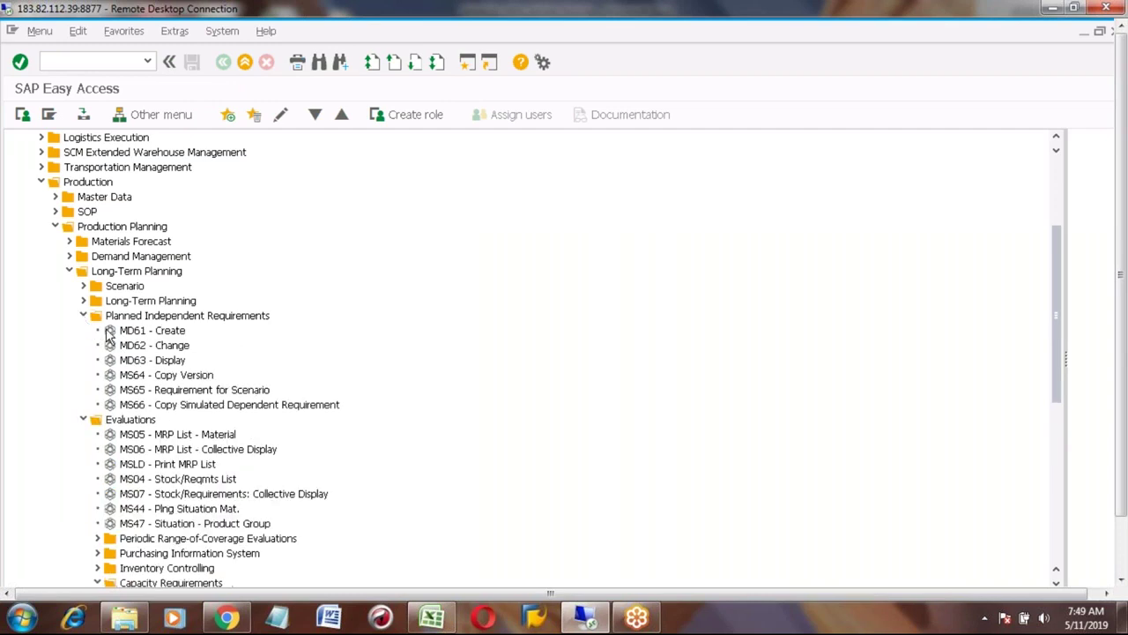
pyautogui.click(164, 377)
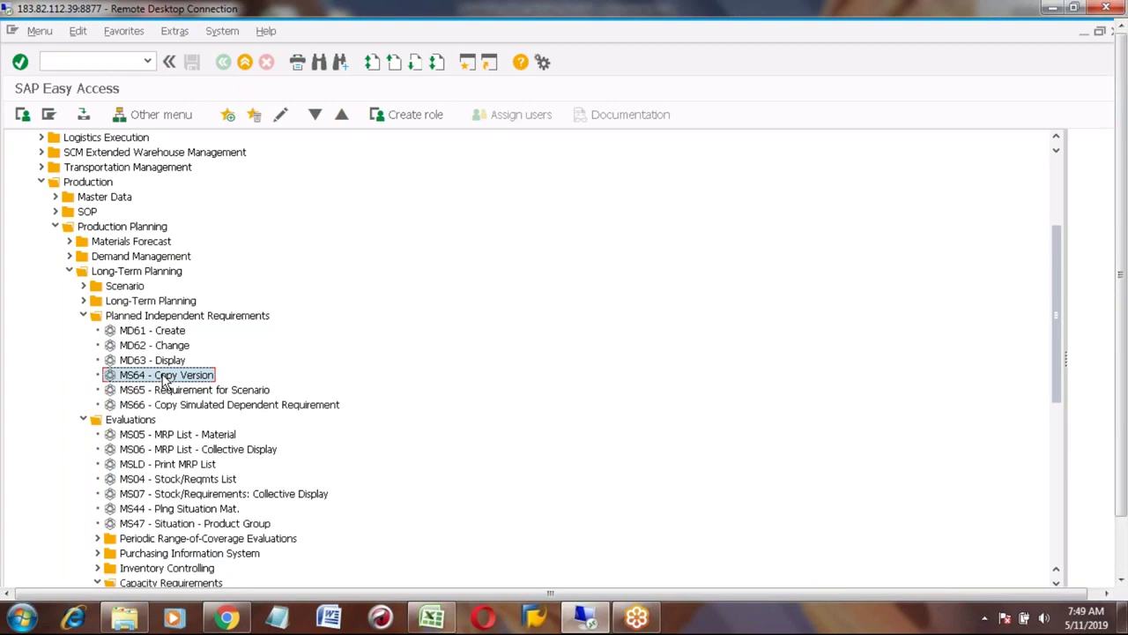
# In Excel, add process step 6 in row 774 with "MS64 - Copy Version" as its transaction in column E
pyautogui.hotkey('alt', 'Tab')
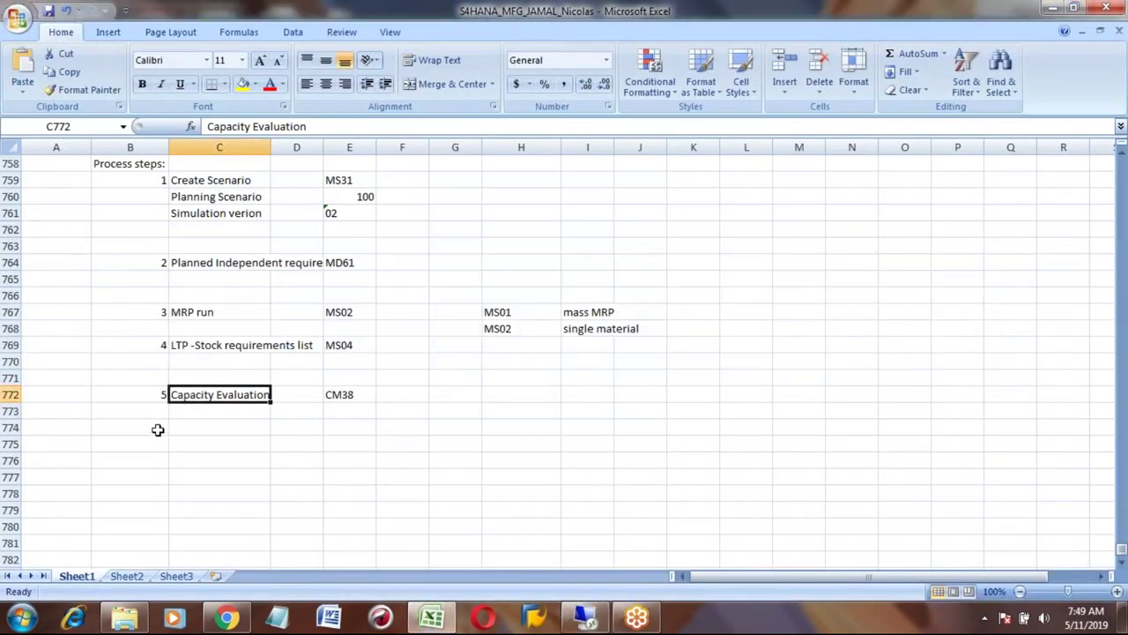
pyautogui.click(158, 429)
pyautogui.write('6')
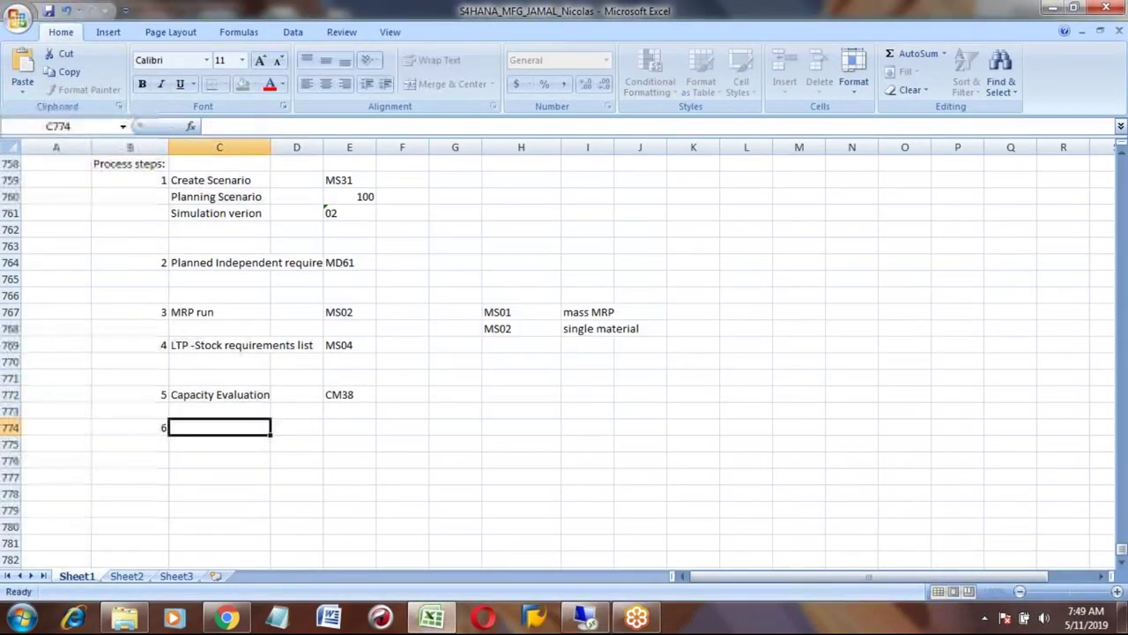
pyautogui.press('Tab')
pyautogui.press('Tab')
pyautogui.press('Tab')
pyautogui.write('MS64 - Copy Version')
pyautogui.press('Left')
pyautogui.press('Left')
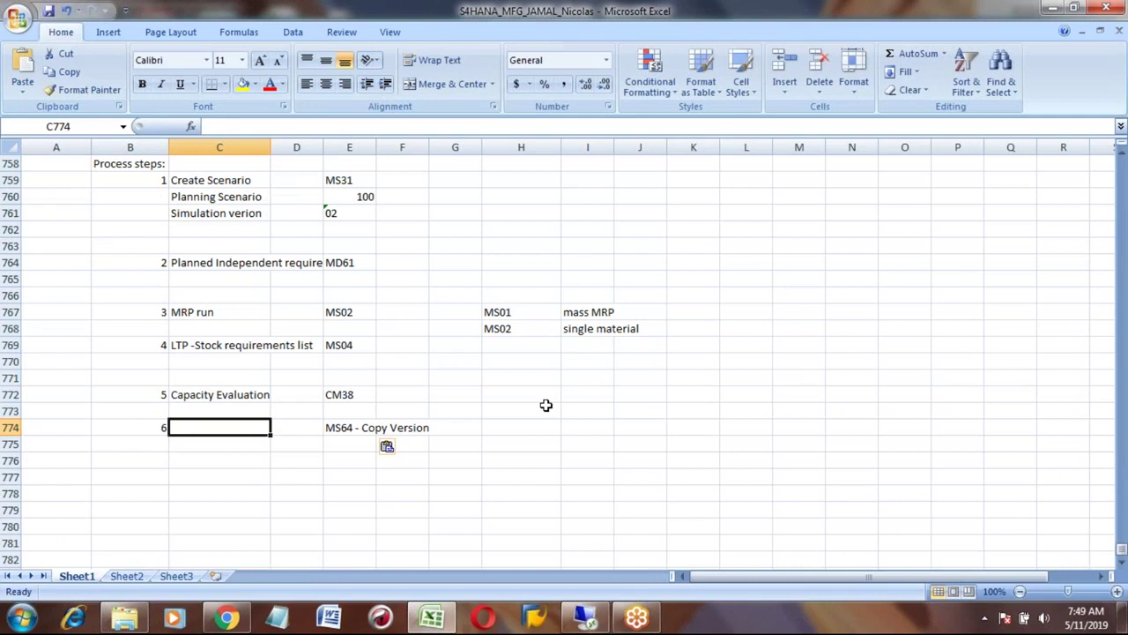
# Describe process step 6 in C774 as "copy from Simulation version to Active version"
pyautogui.write('copy from')
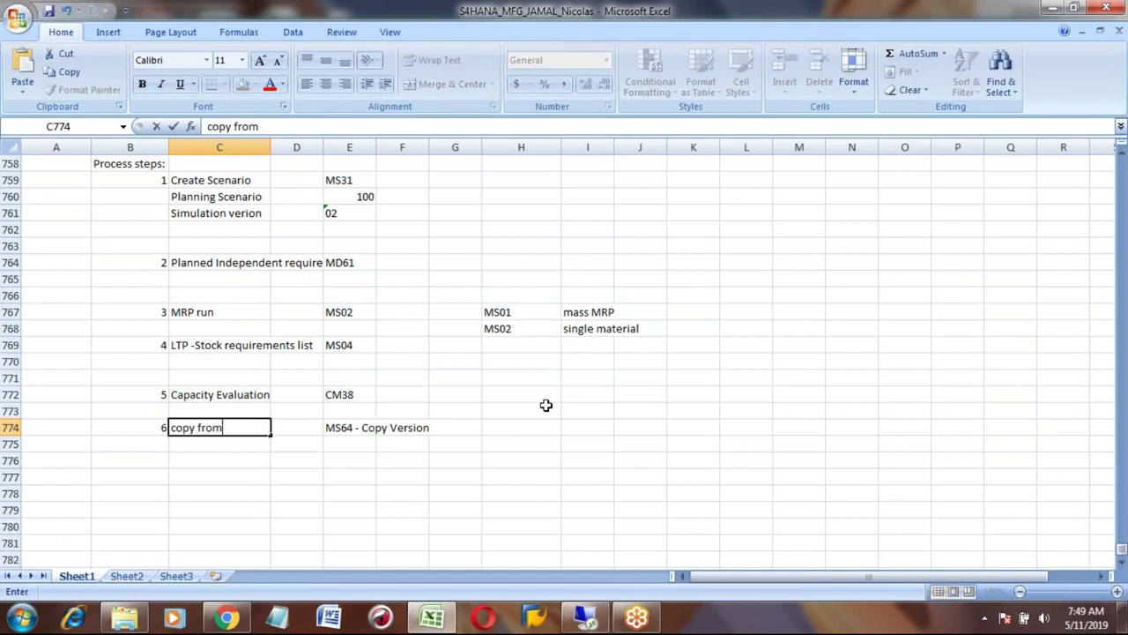
pyautogui.write(' Simulation version to')
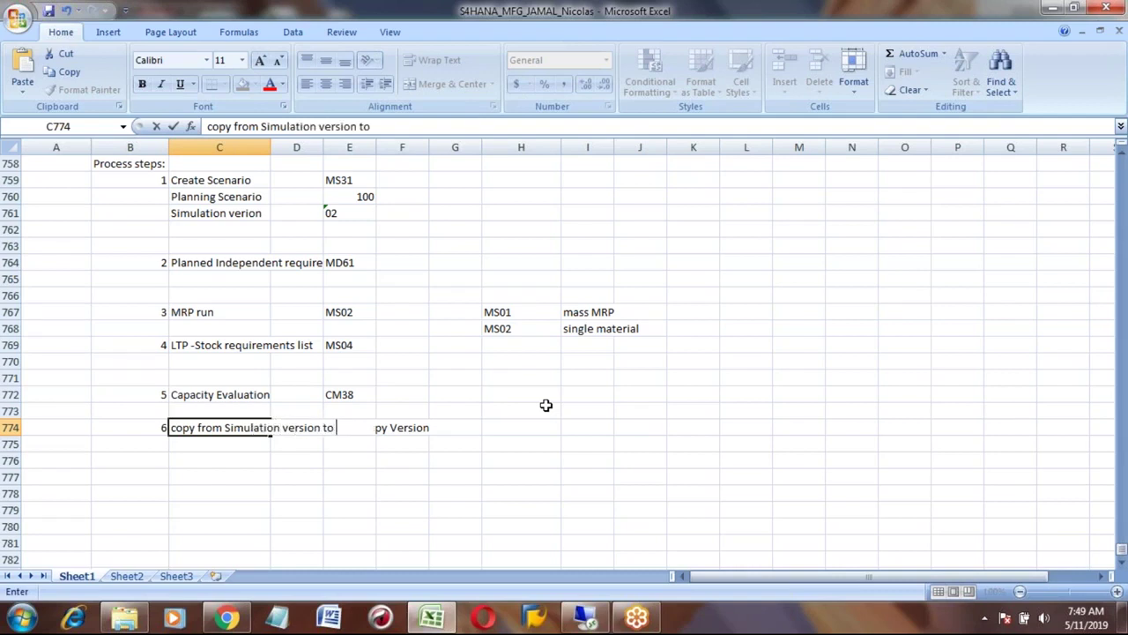
pyautogui.write(' a')
pyautogui.press('BackSpace')
pyautogui.write('Active version')
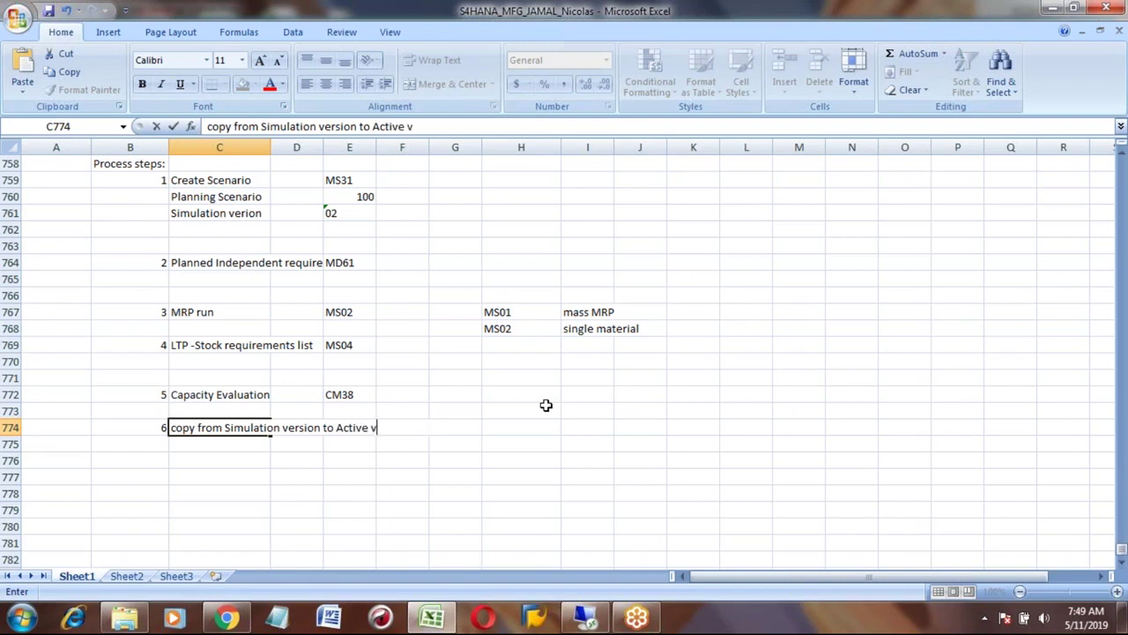
pyautogui.press('Return')
pyautogui.press('Up')
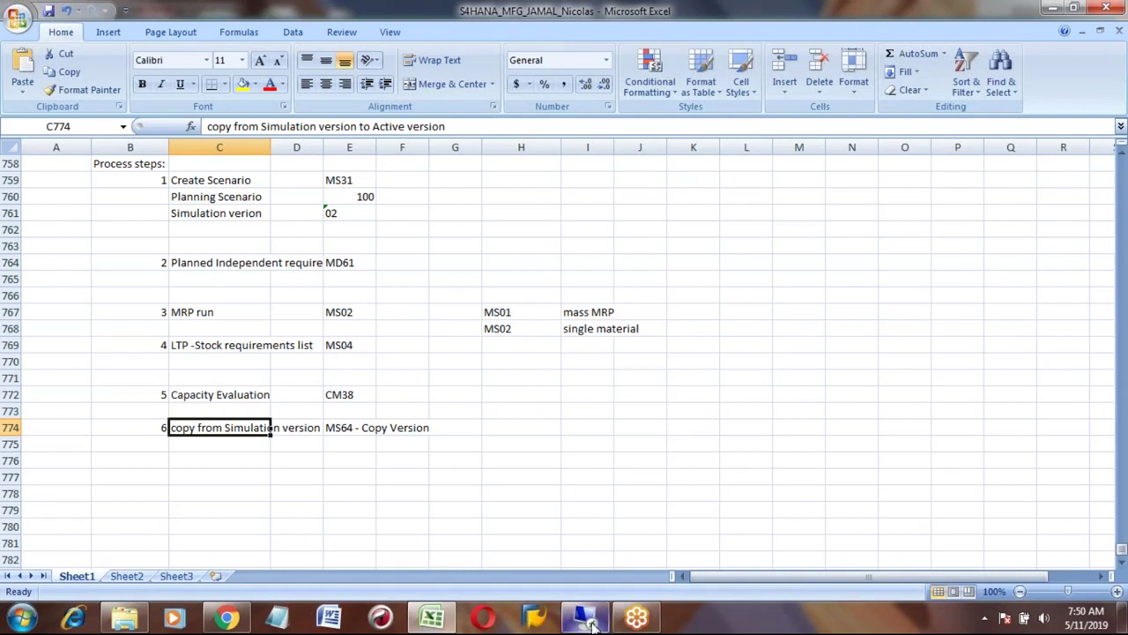
# Switch back to SAP and open the MS64 Copy Version selection for material HONDA_CAR1 in plant 7777
pyautogui.moveTo(586, 617)
pyautogui.click(550, 593)
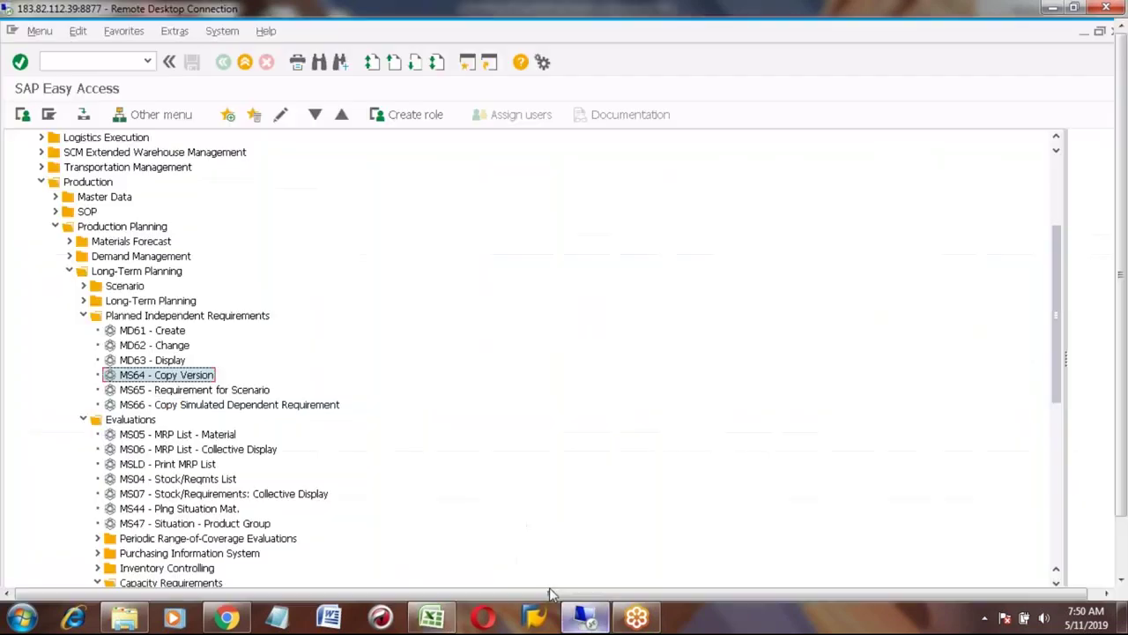
pyautogui.doubleClick(150, 379)
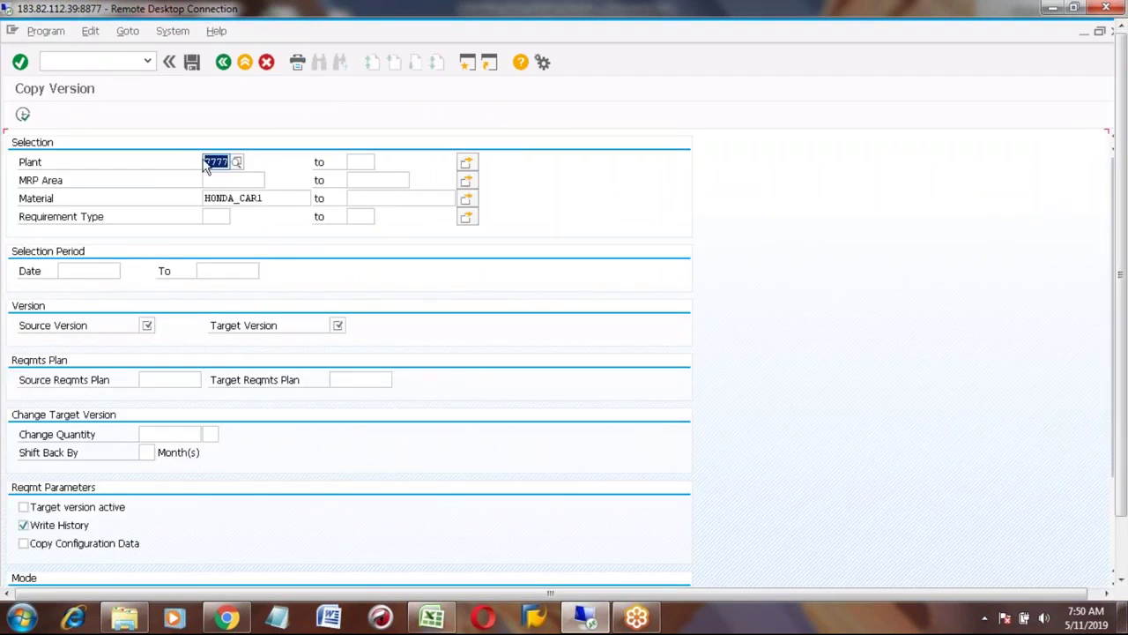
pyautogui.click(221, 197)
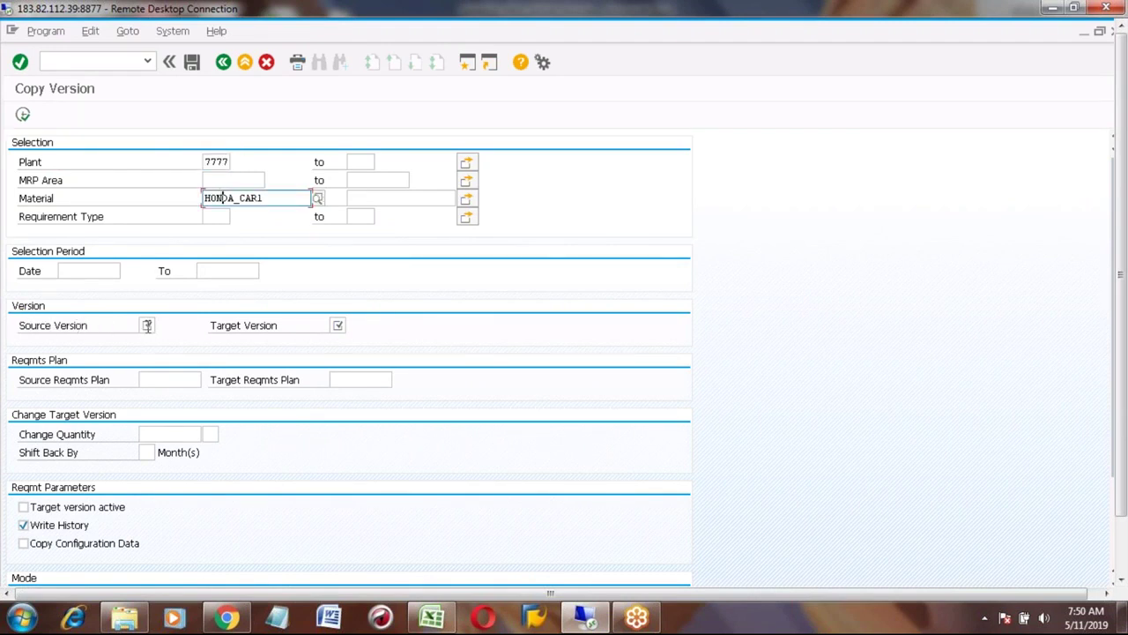
# Choose 05 (VERSION 05) as the source version and 00 (REQUIREMENTS PLAN) as the target version
pyautogui.click(146, 325)
pyautogui.click(162, 326)
pyautogui.click(178, 291)
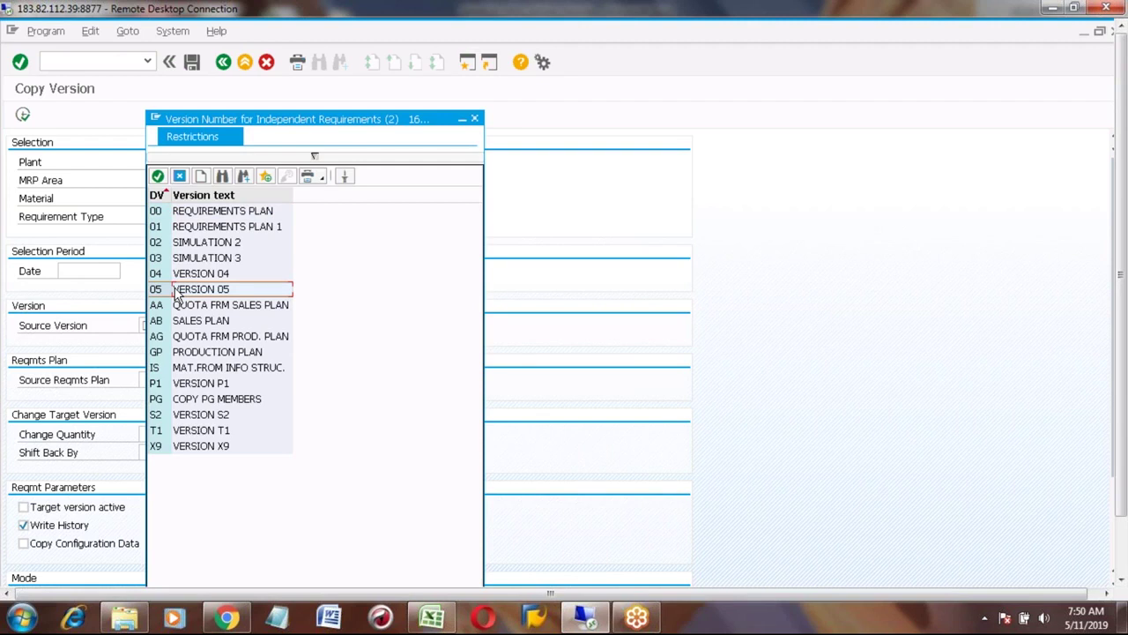
pyautogui.doubleClick(156, 290)
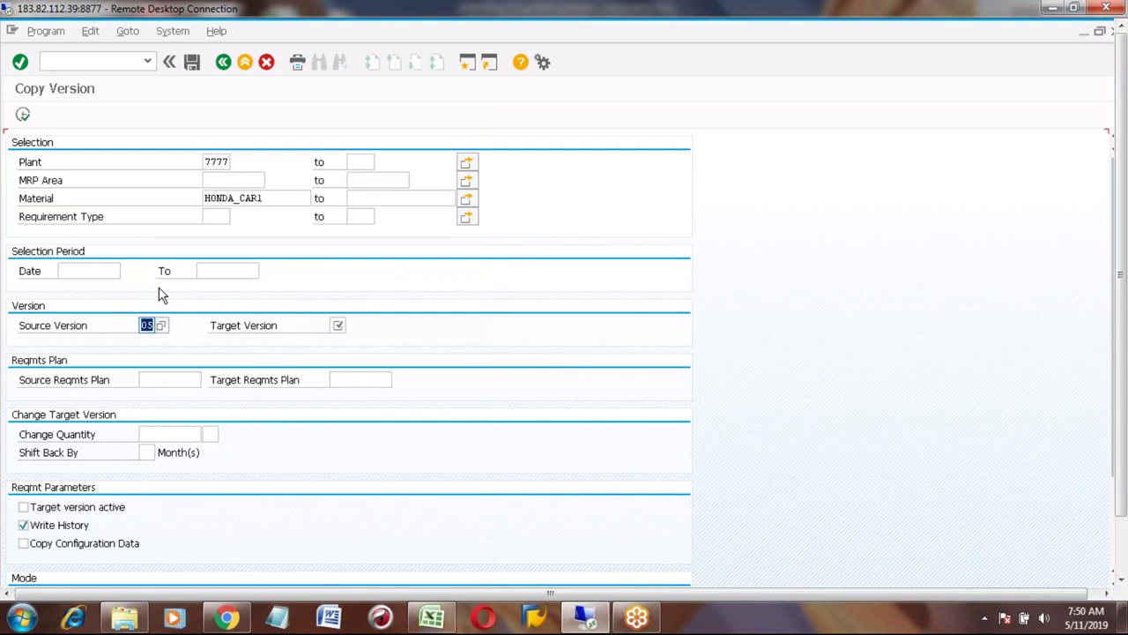
pyautogui.click(332, 326)
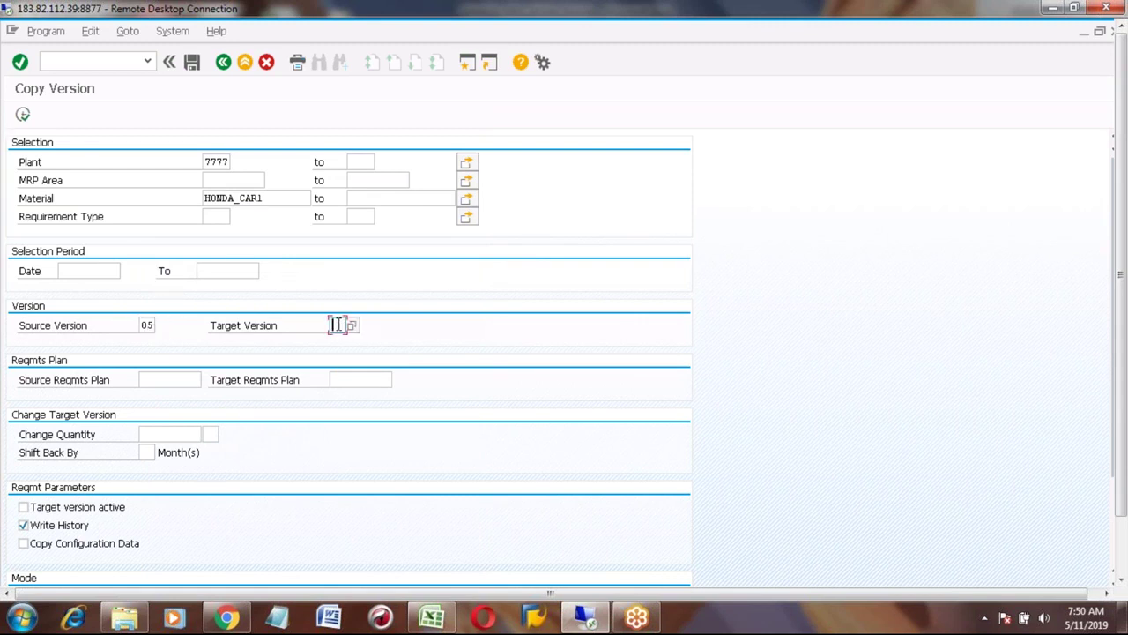
pyautogui.click(351, 325)
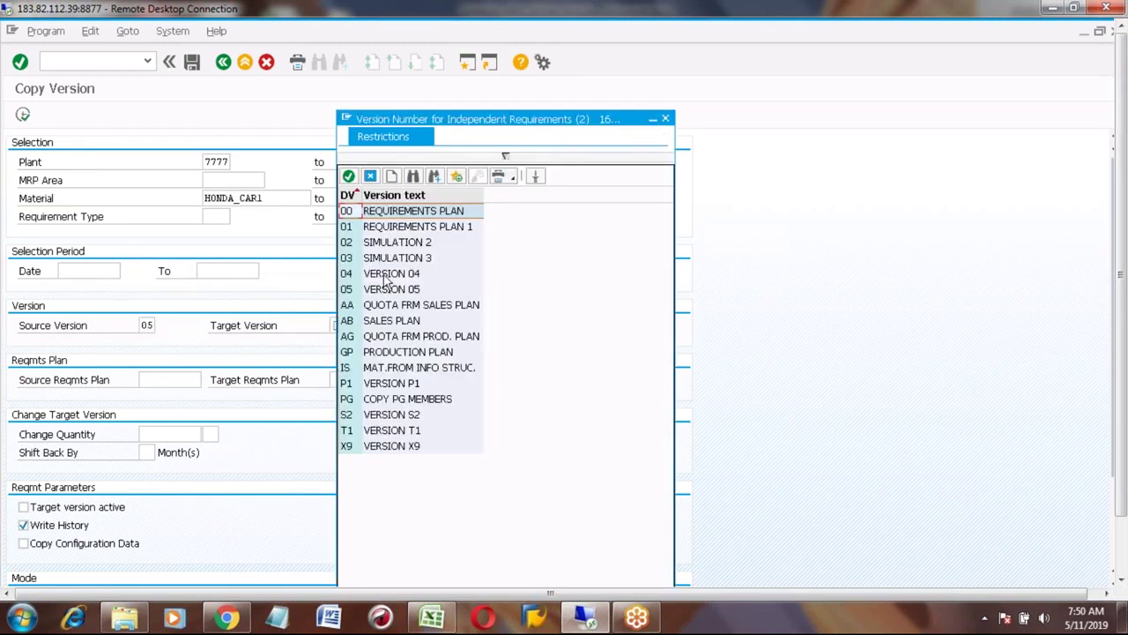
pyautogui.doubleClick(348, 213)
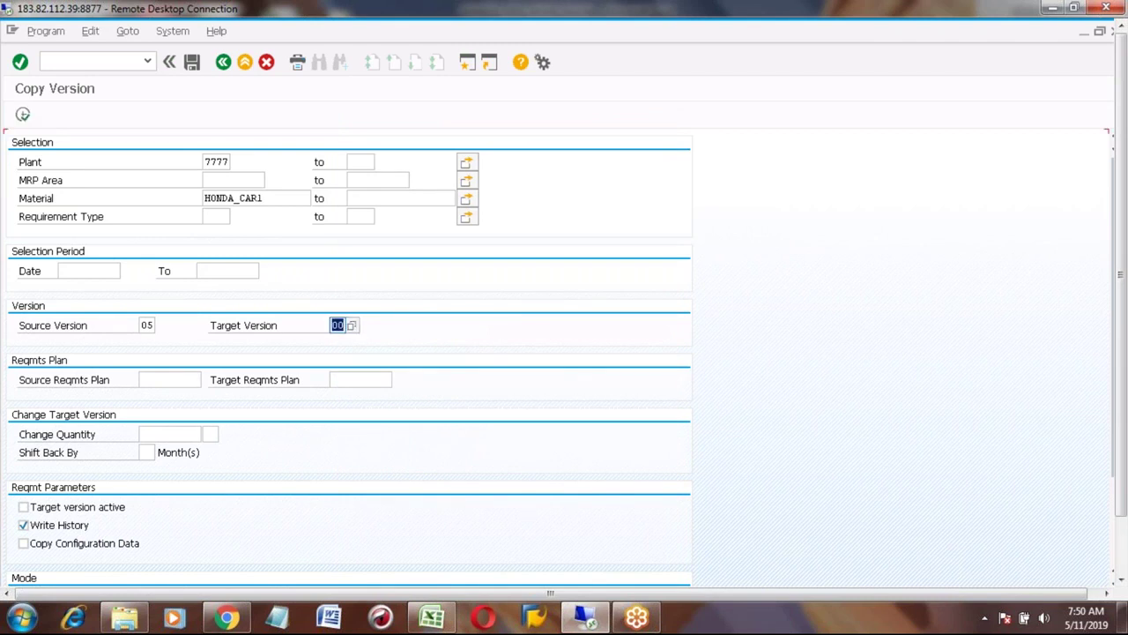
# Turn off the no-database-changes simulation mode, enable the result list, and execute the version copy
pyautogui.click(1122, 559)
pyautogui.click(1115, 482)
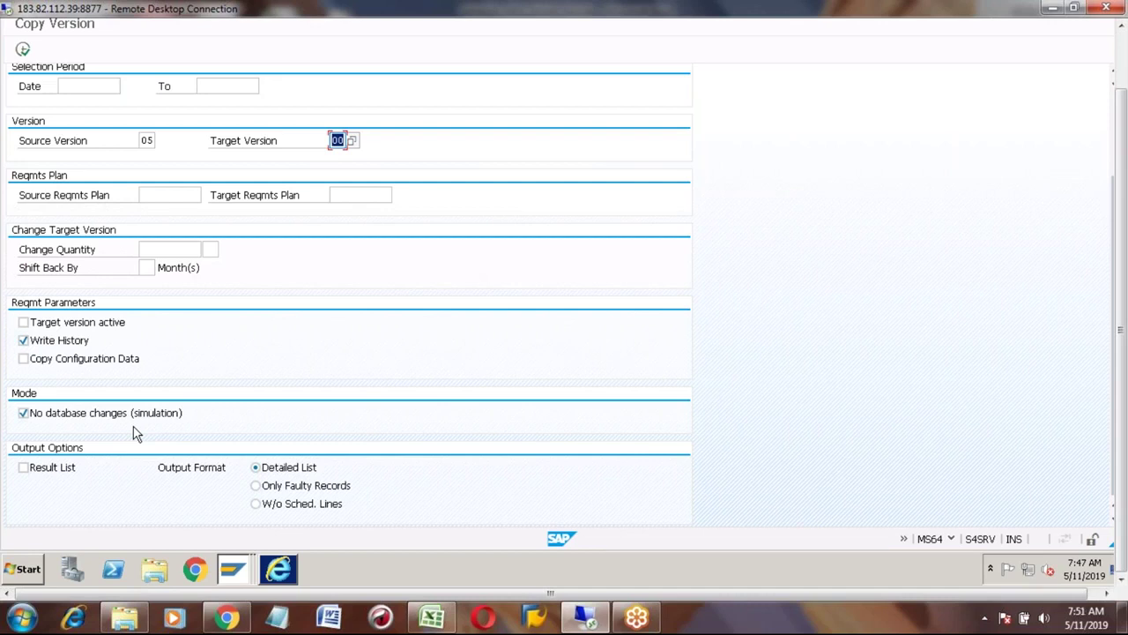
pyautogui.click(23, 414)
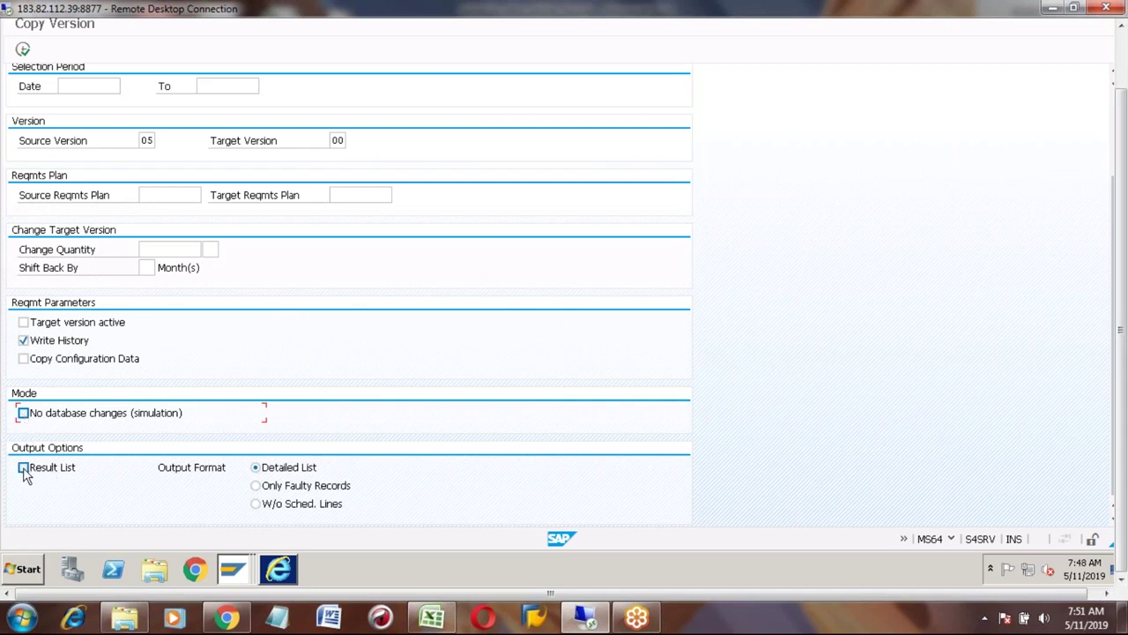
pyautogui.click(23, 468)
pyautogui.click(24, 50)
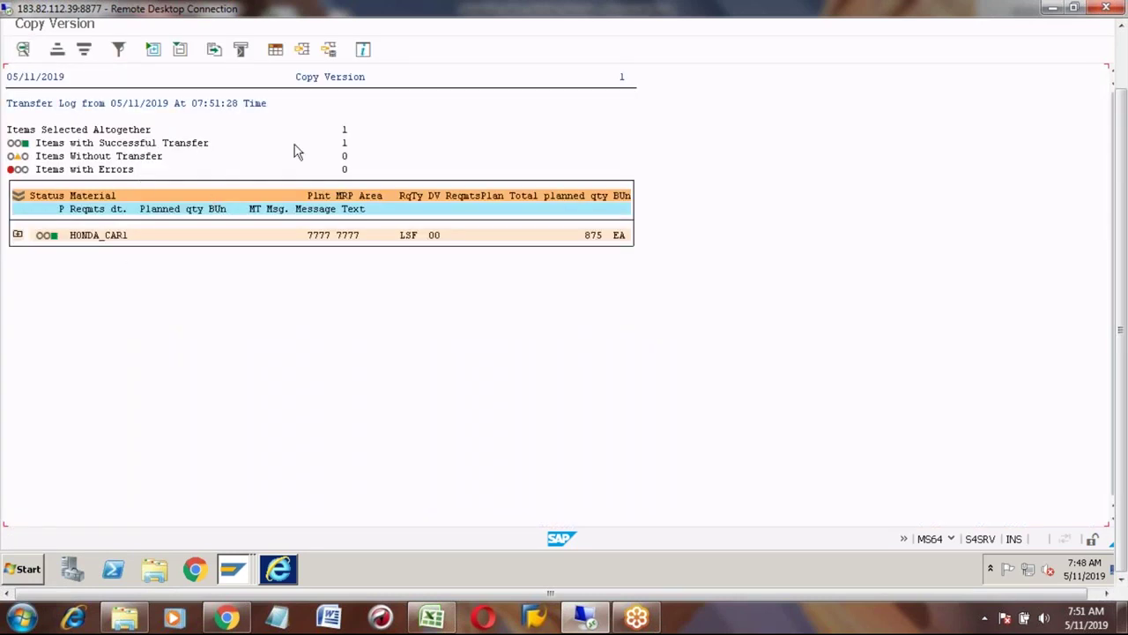
# Examine the transfer log's success and error counts and expand the HONDA_CAR1 item to check its date, quantity and message
pyautogui.click(345, 145)
pyautogui.click(345, 170)
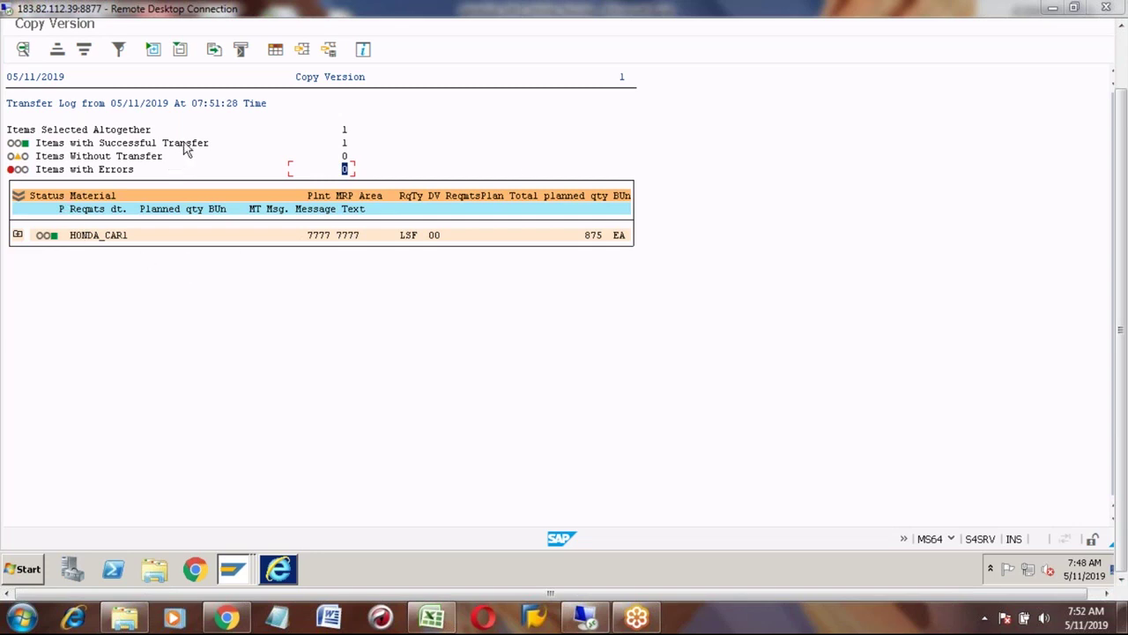
pyautogui.click(346, 144)
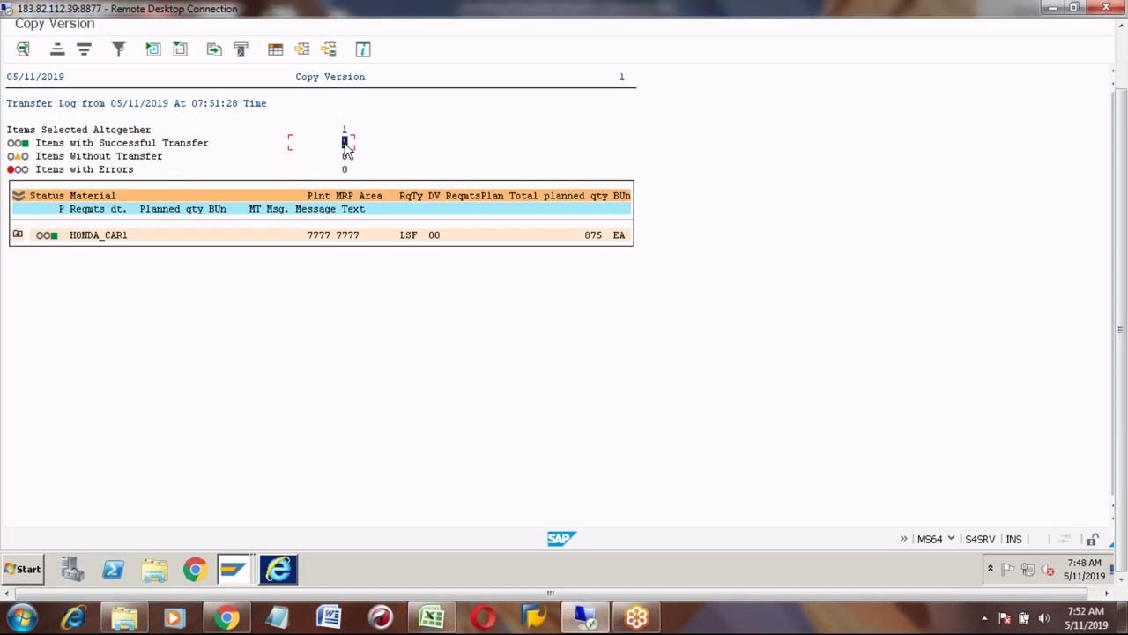
pyautogui.click(18, 235)
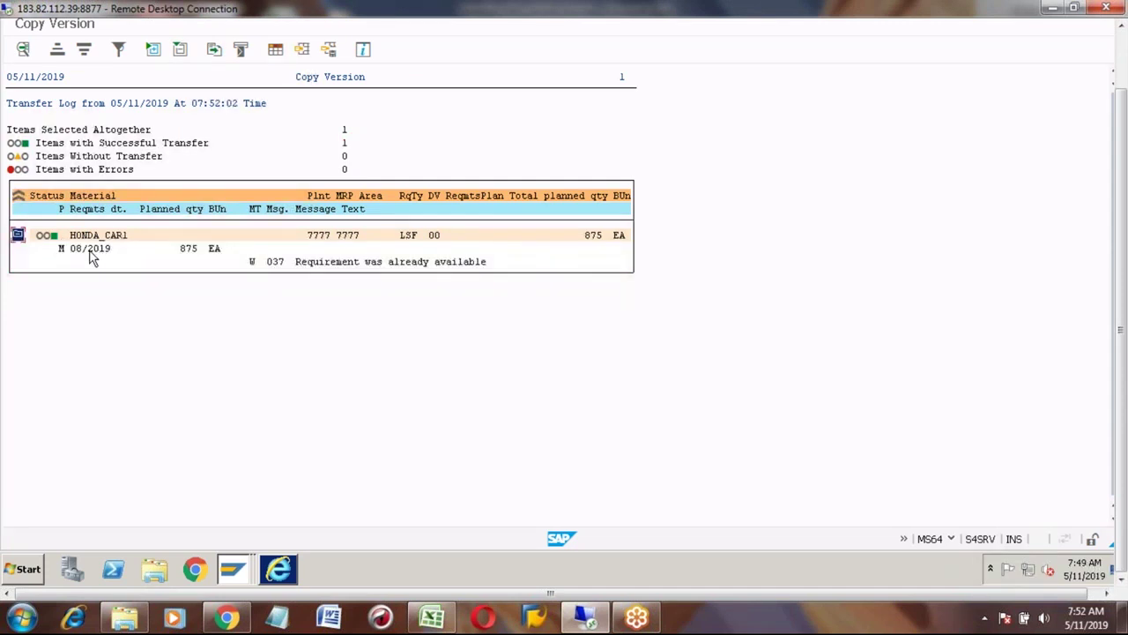
pyautogui.click(77, 252)
pyautogui.click(185, 250)
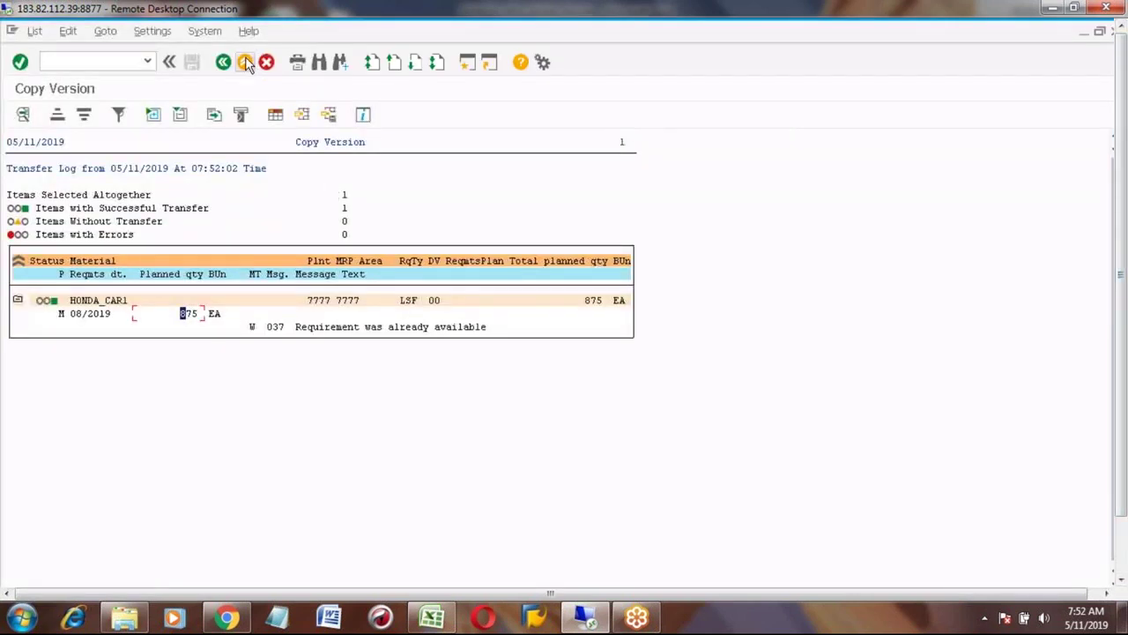
# Exit Copy Version and display the stock/requirements list for HONDA_CAR1 in plant 7777 with transaction MD04
pyautogui.click(246, 63)
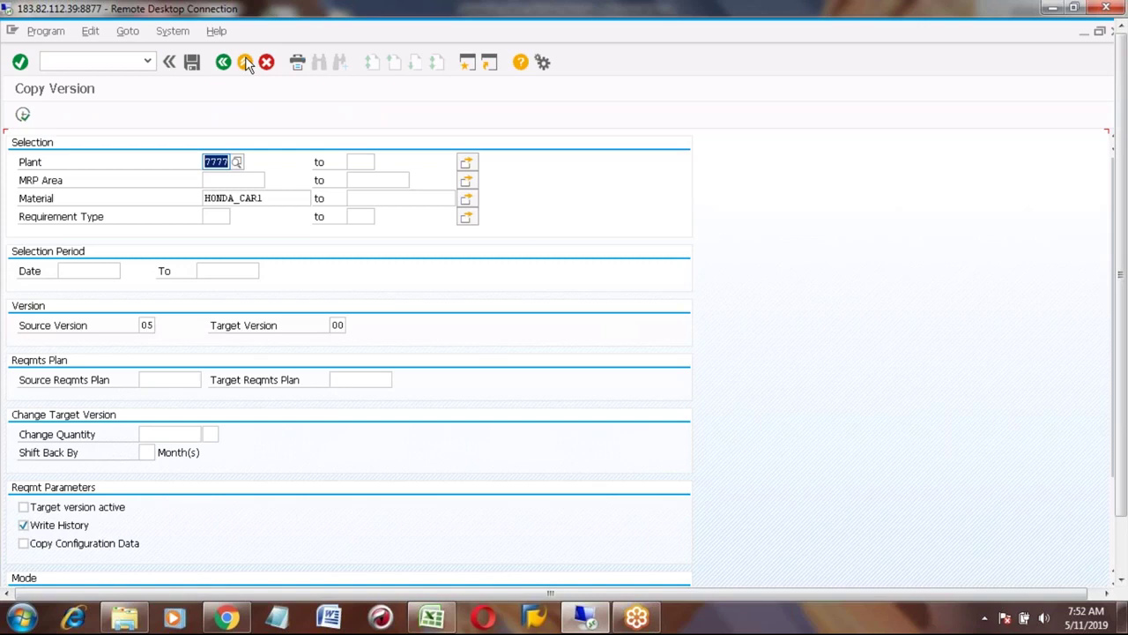
pyautogui.click(246, 61)
pyautogui.click(83, 64)
pyautogui.write('md04')
pyautogui.press('Return')
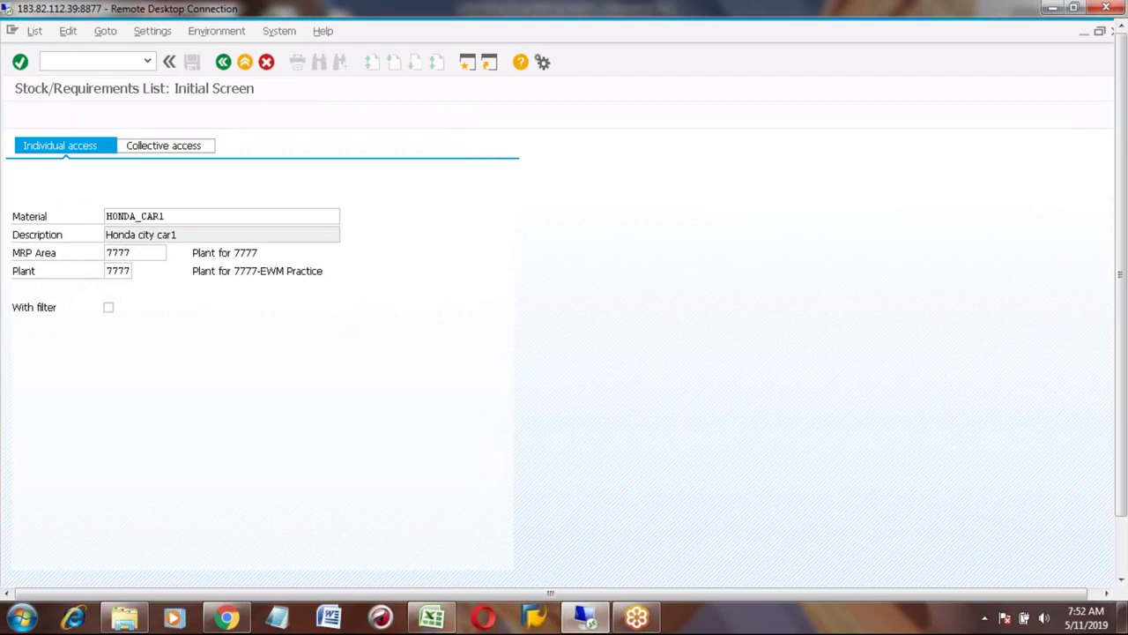
pyautogui.press('Return')
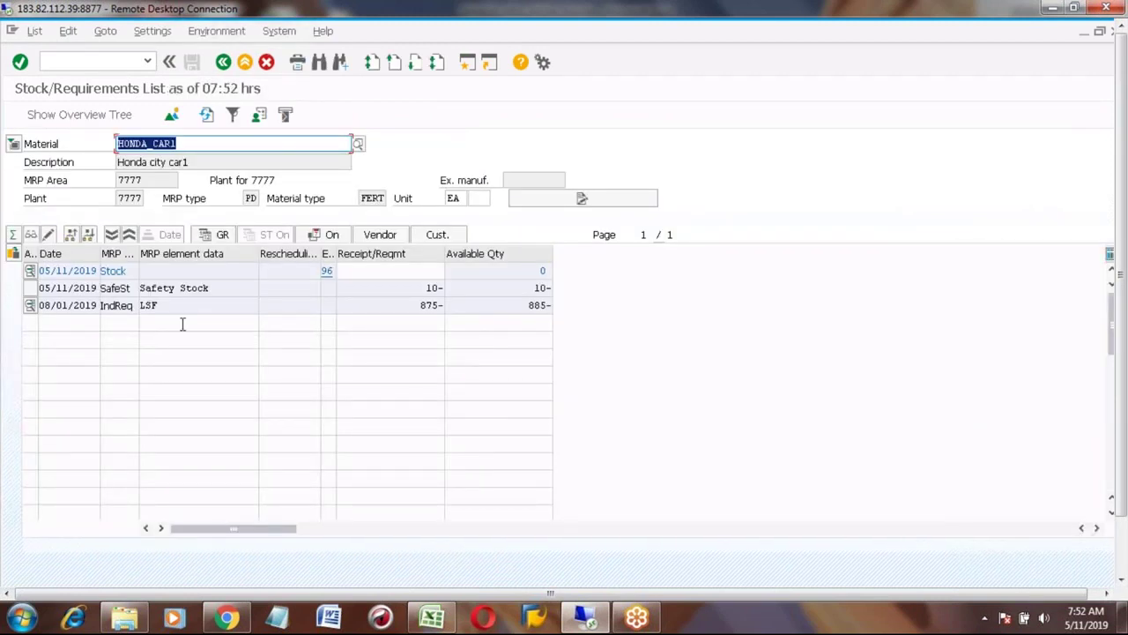
# Reload the HONDA_CAR1 stock/requirements list, check its LSF independent requirement line, and leave the transaction
pyautogui.click(223, 64)
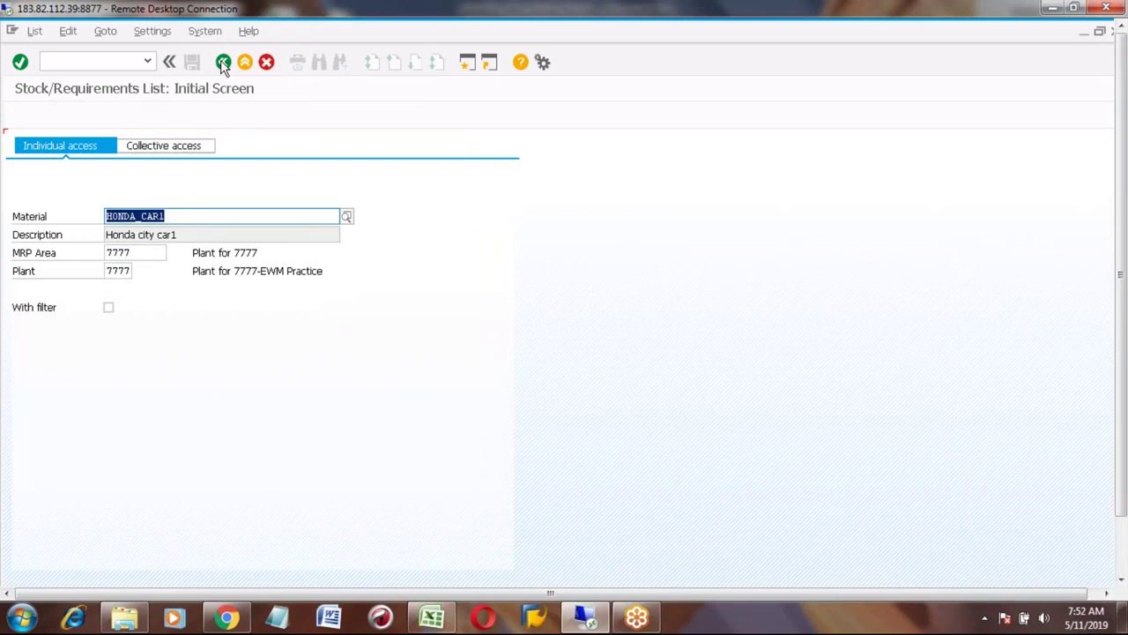
pyautogui.press('Return')
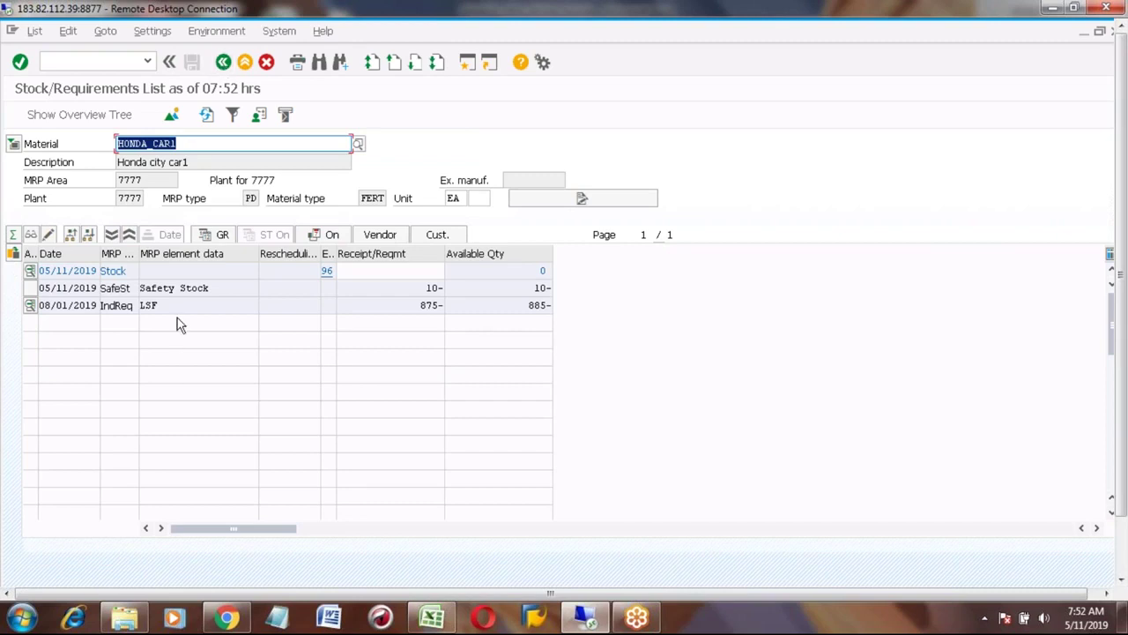
pyautogui.click(155, 307)
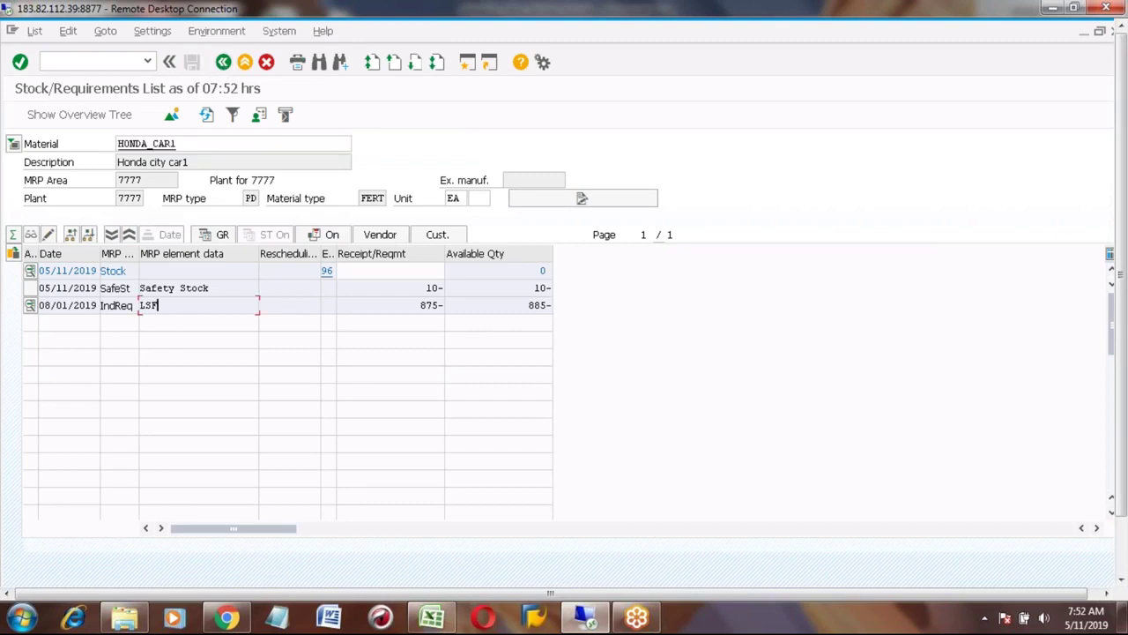
pyautogui.click(223, 62)
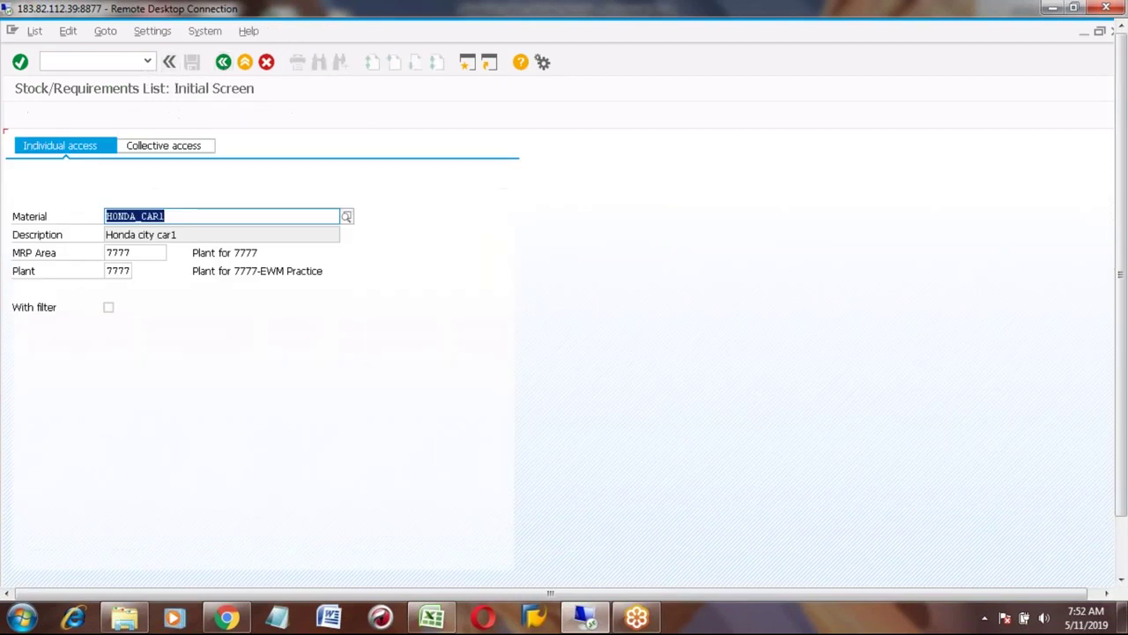
pyautogui.click(223, 62)
# Reopen Copy Version (MS64) and set source version 05 and target version 00 for HONDA_CAR1 in plant 7777
pyautogui.click(101, 61)
pyautogui.doubleClick(172, 377)
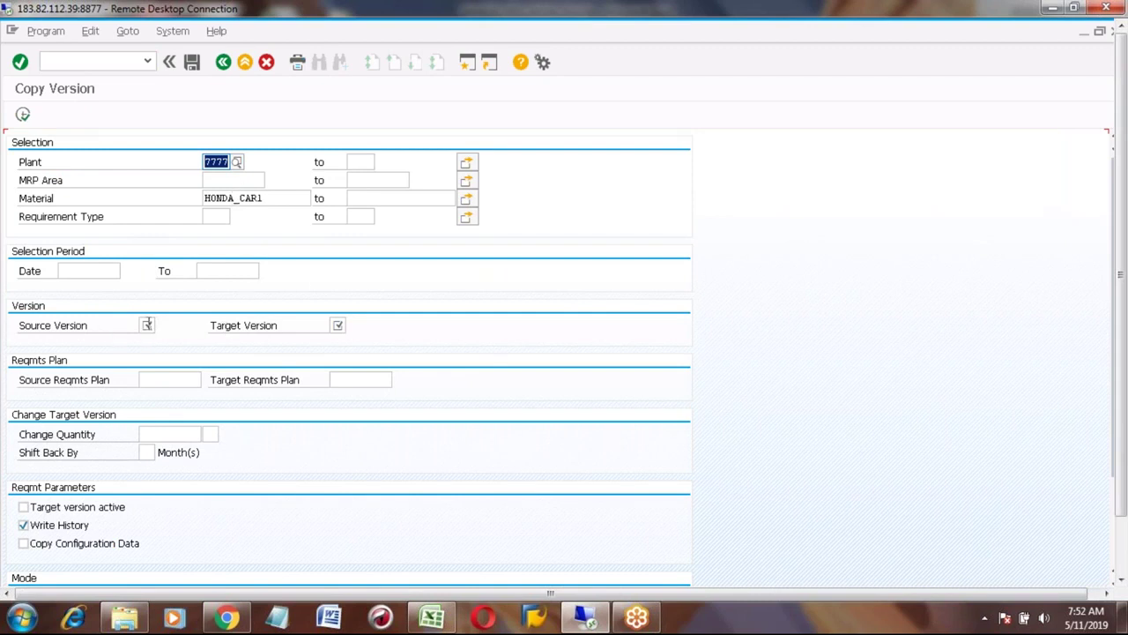
pyautogui.click(146, 325)
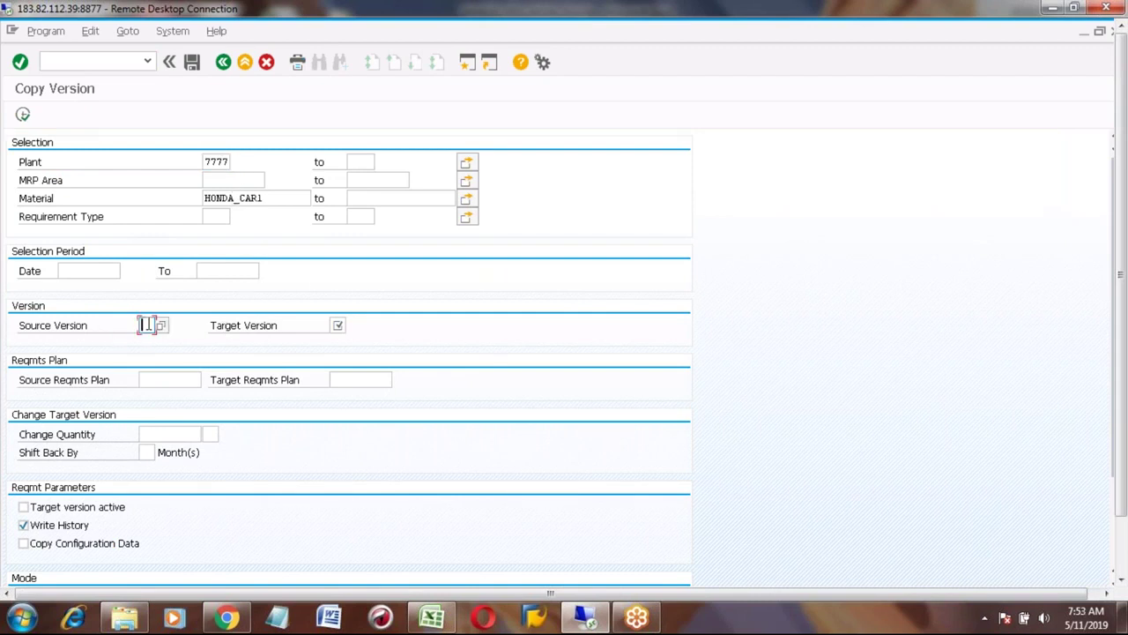
pyautogui.write('03')
pyautogui.click(335, 325)
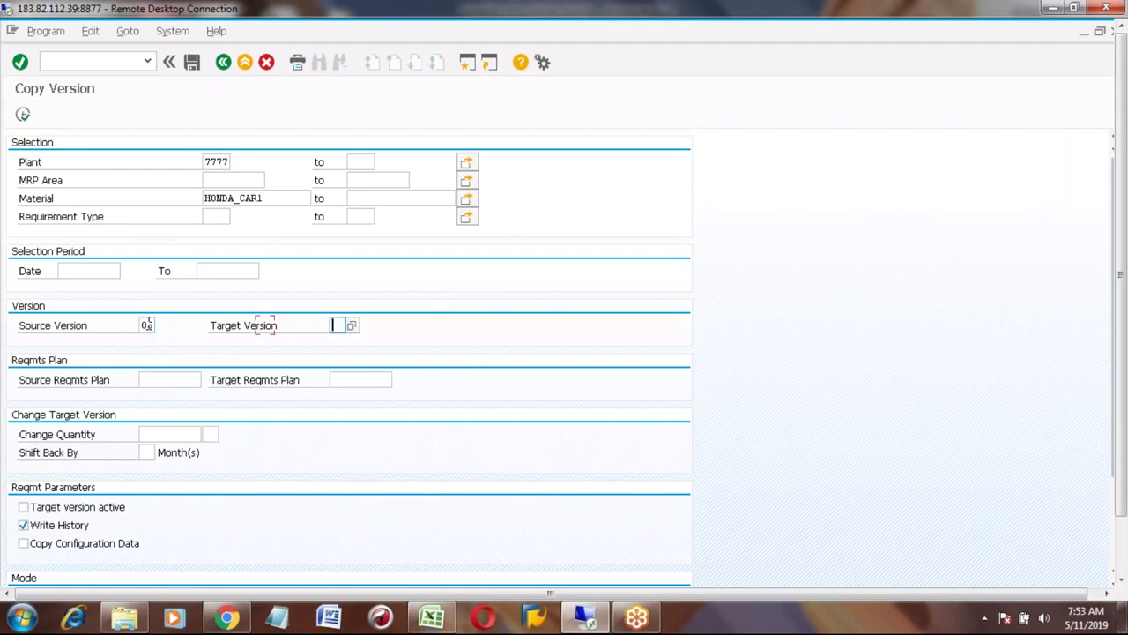
pyautogui.write('00')
# Mark the target version as active, enable the result list, turn off the no-database-changes simulation mode, and execute the copy
pyautogui.click(1119, 555)
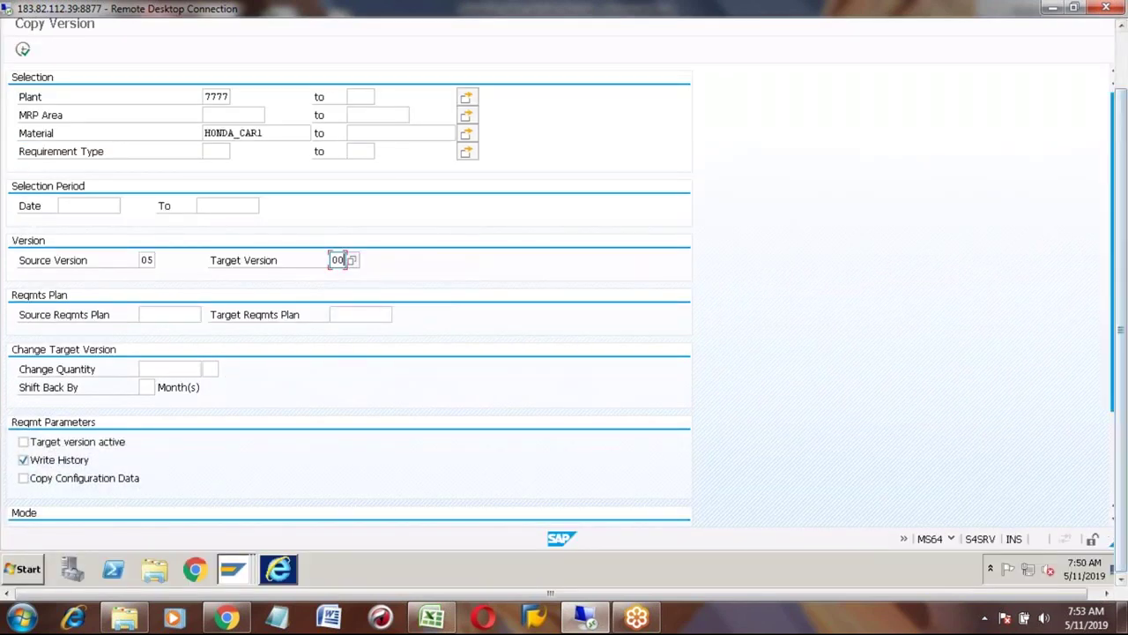
pyautogui.click(1115, 495)
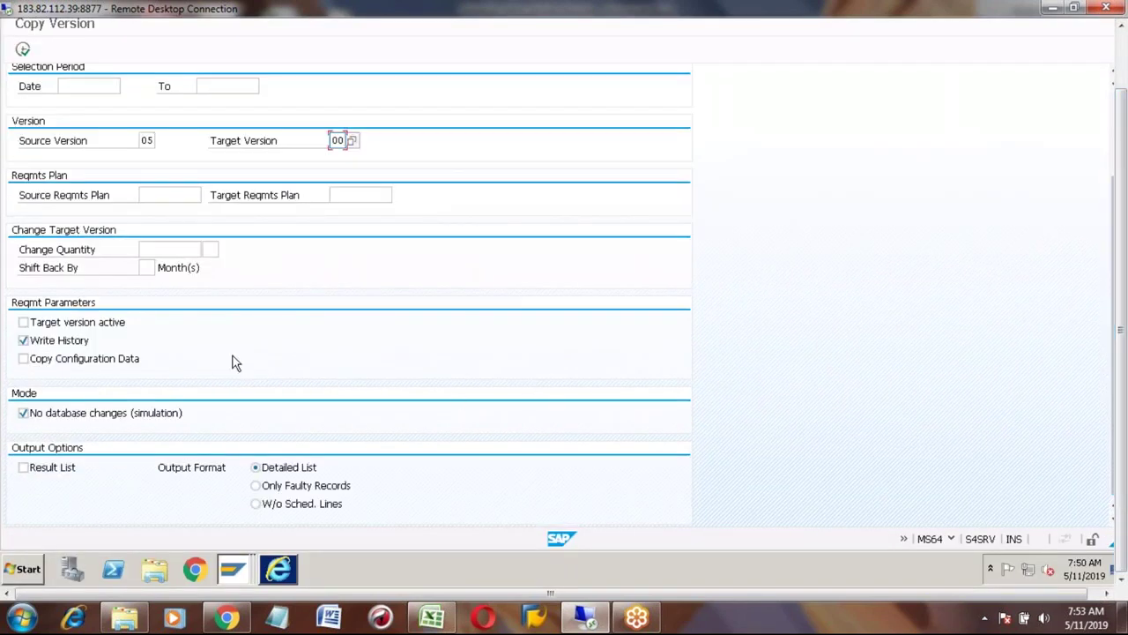
pyautogui.click(24, 321)
pyautogui.click(23, 468)
pyautogui.click(24, 412)
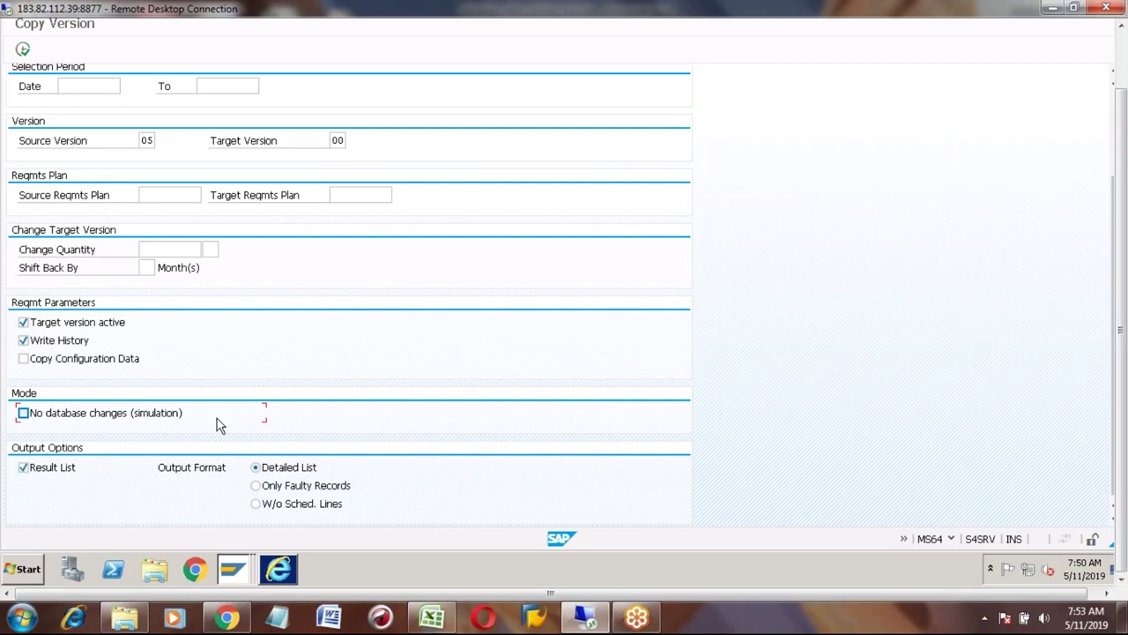
pyautogui.click(23, 52)
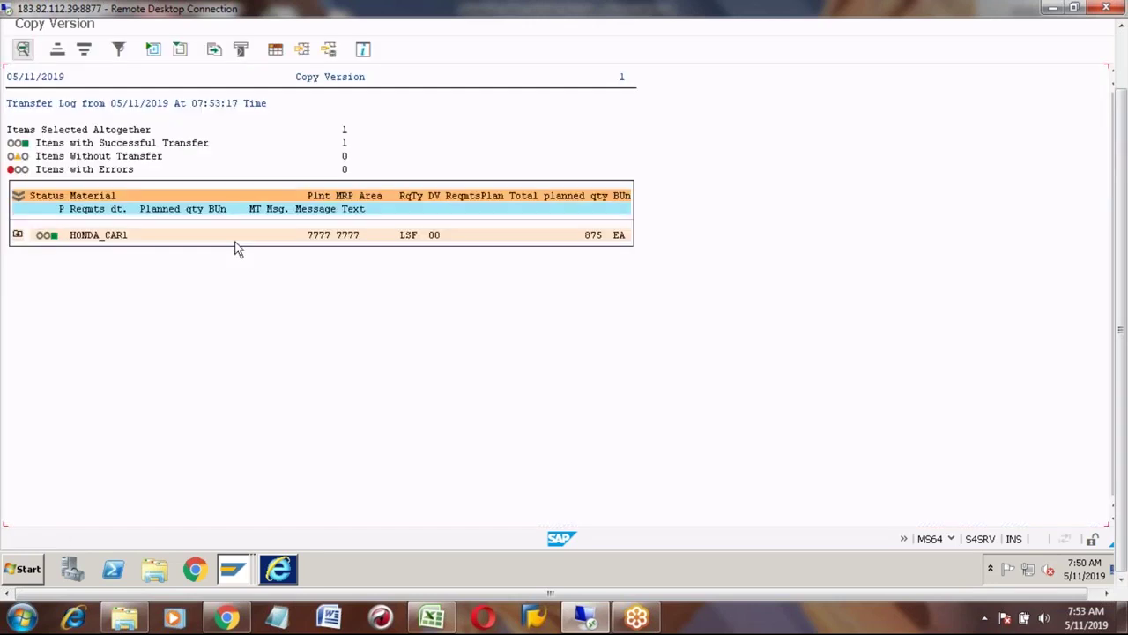
# Expand the HONDA_CAR1 item in the transfer log to check its details, review the copy settings, and exit Copy Version
pyautogui.click(17, 235)
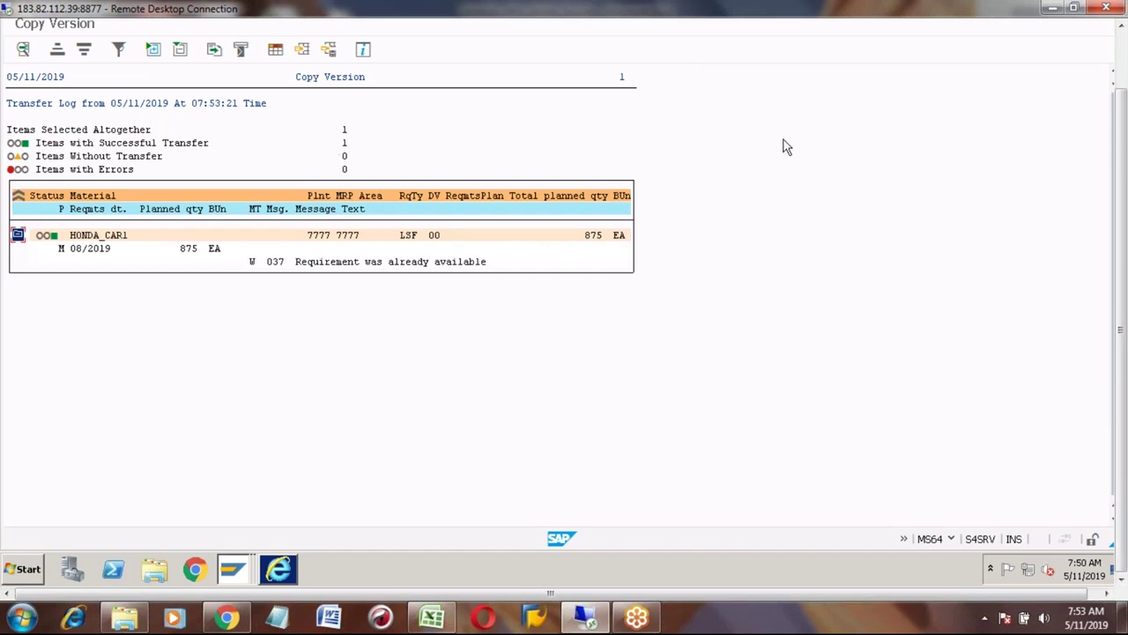
pyautogui.click(1121, 61)
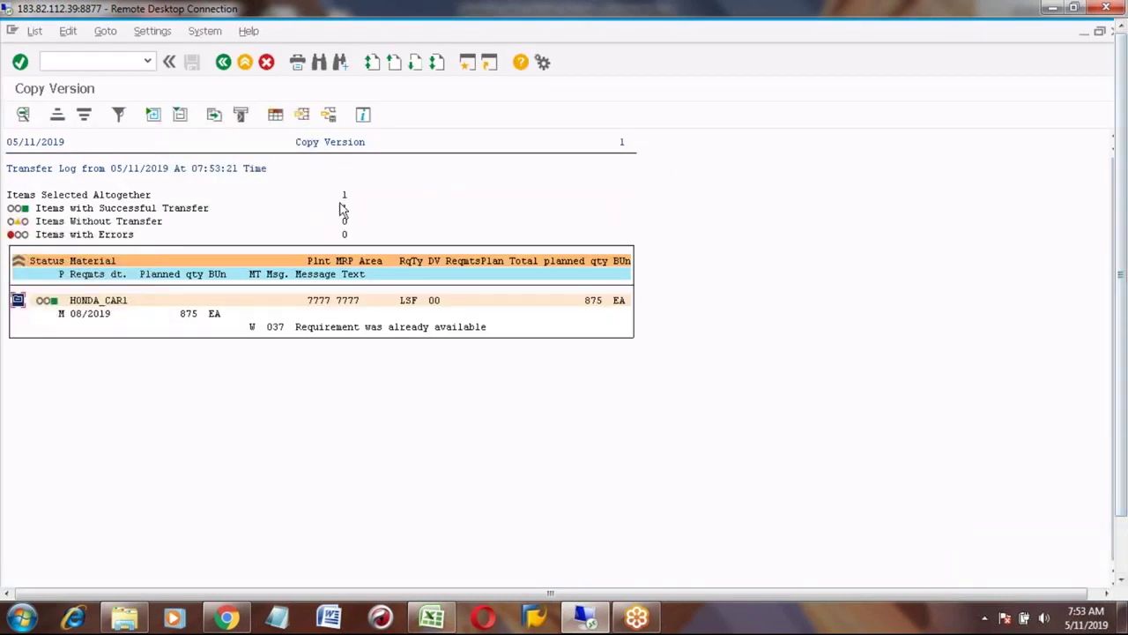
pyautogui.click(223, 63)
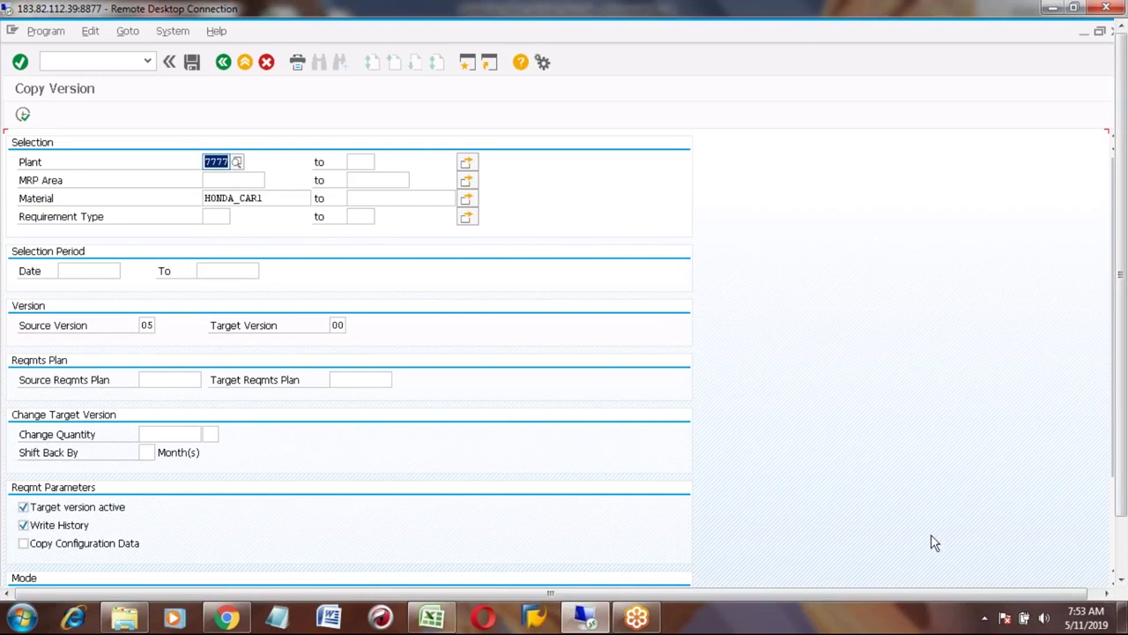
pyautogui.click(1113, 541)
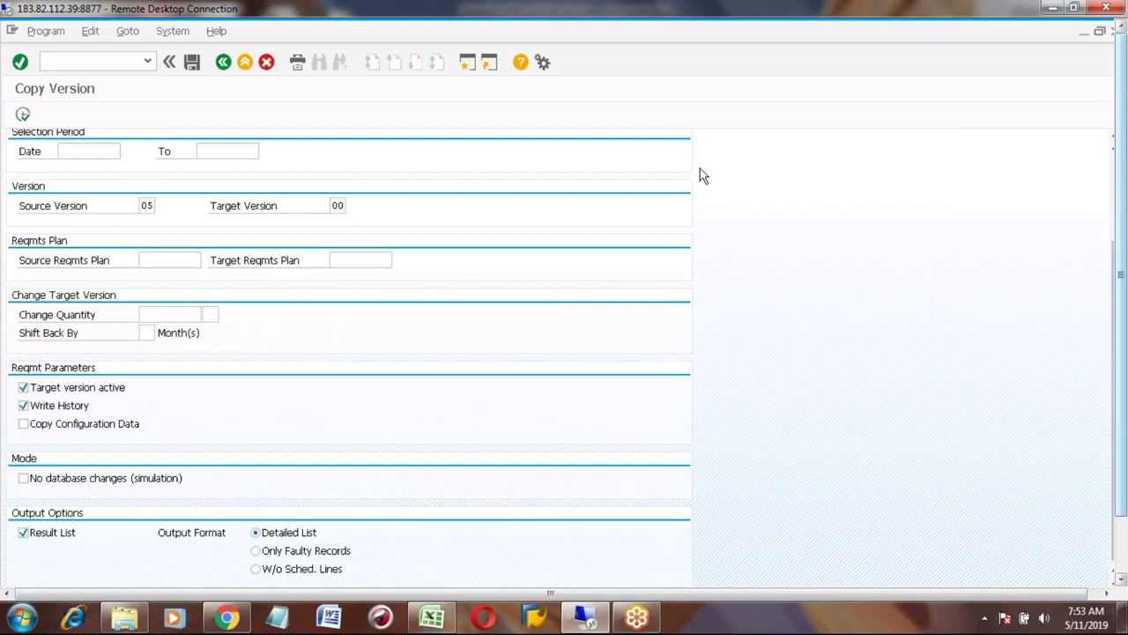
pyautogui.click(245, 63)
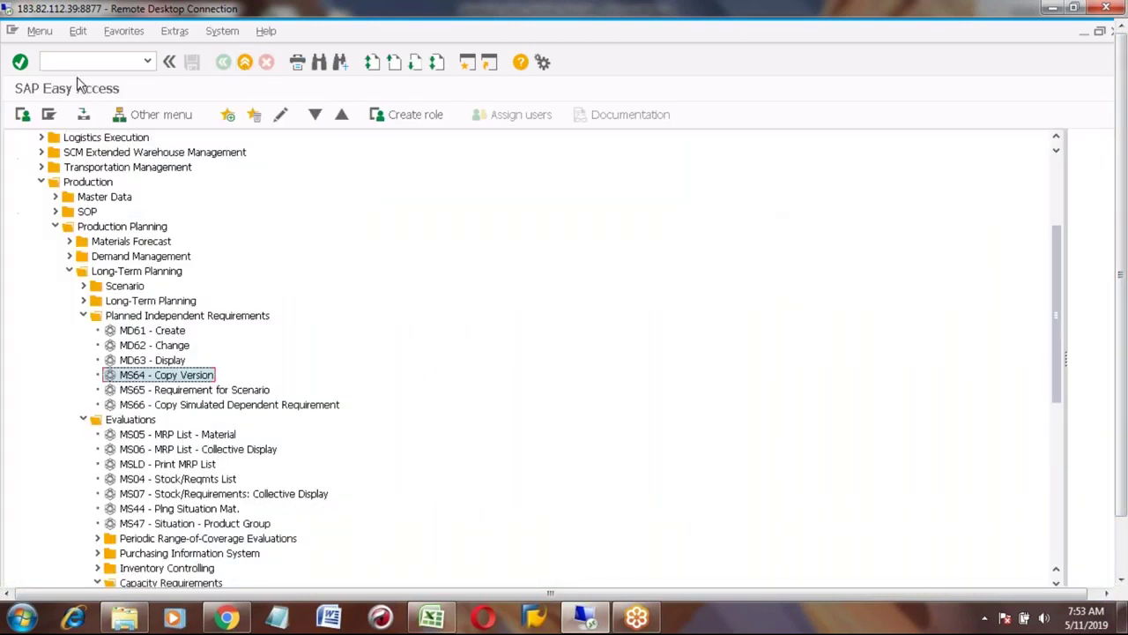
# Display the HONDA_CAR1 stock/requirements list with transaction MD04 and check the LSF independent requirement lines
pyautogui.click(76, 60)
pyautogui.write('md0')
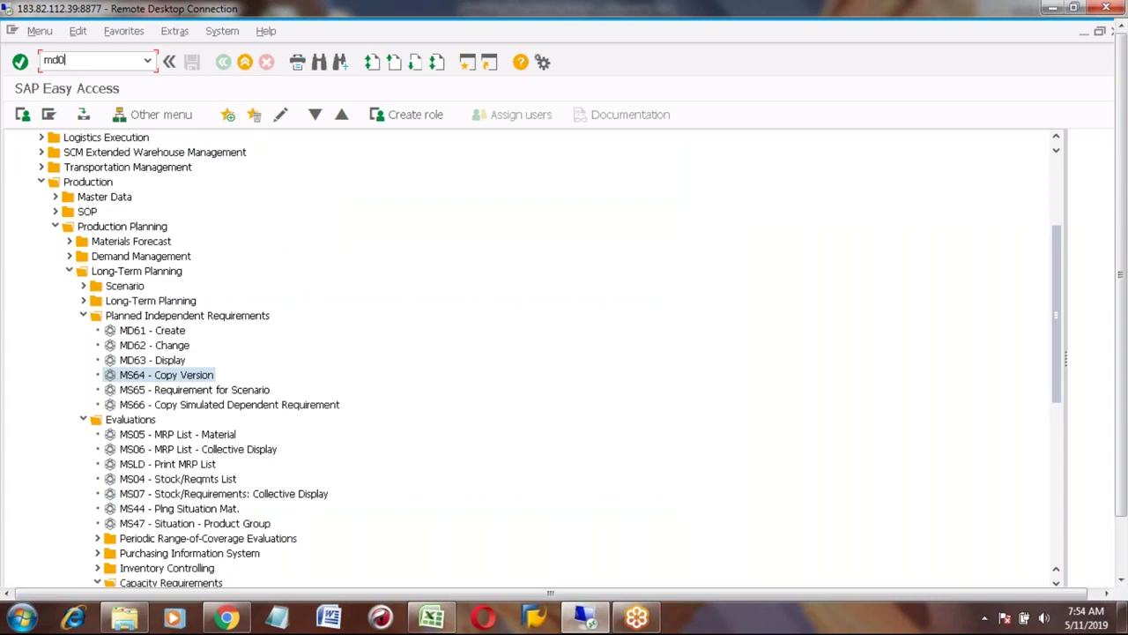
pyautogui.press('Return')
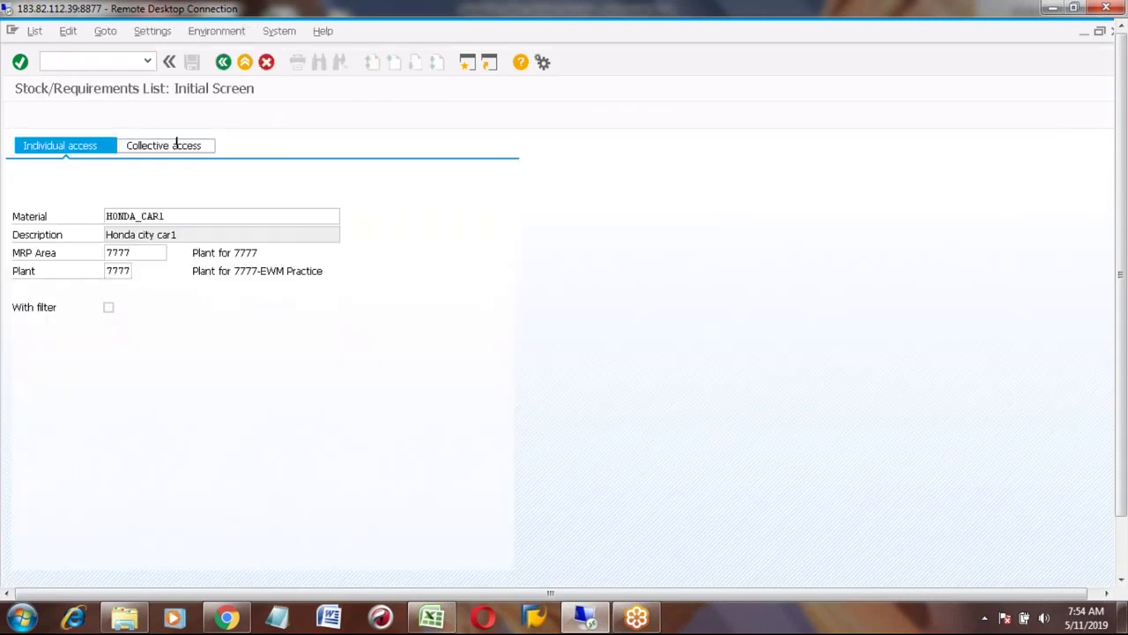
pyautogui.press('Return')
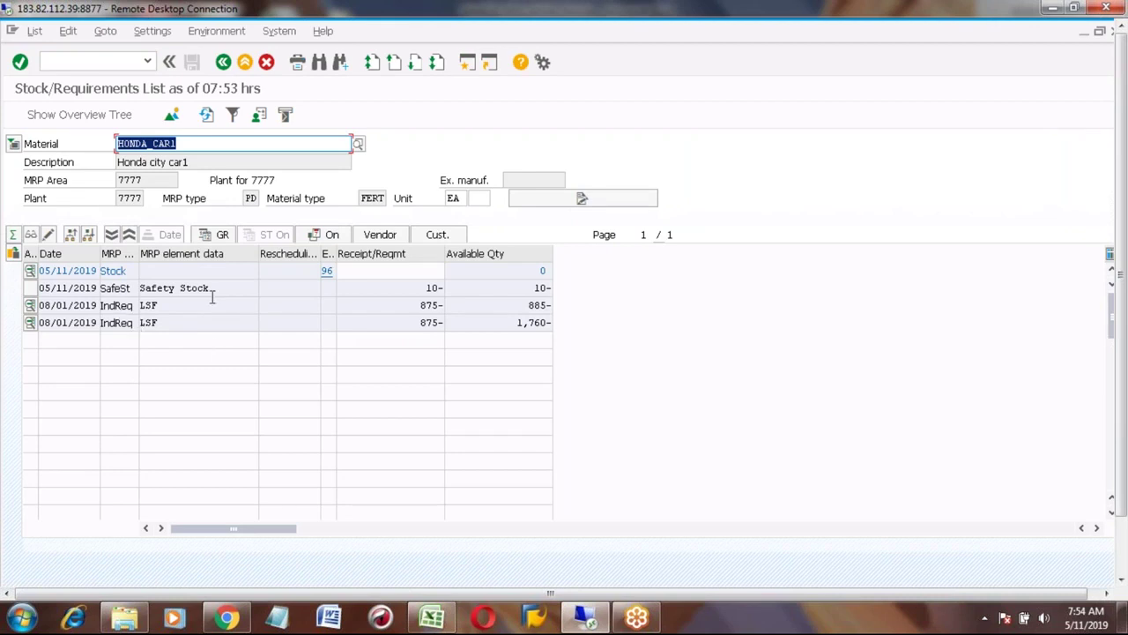
pyautogui.click(422, 305)
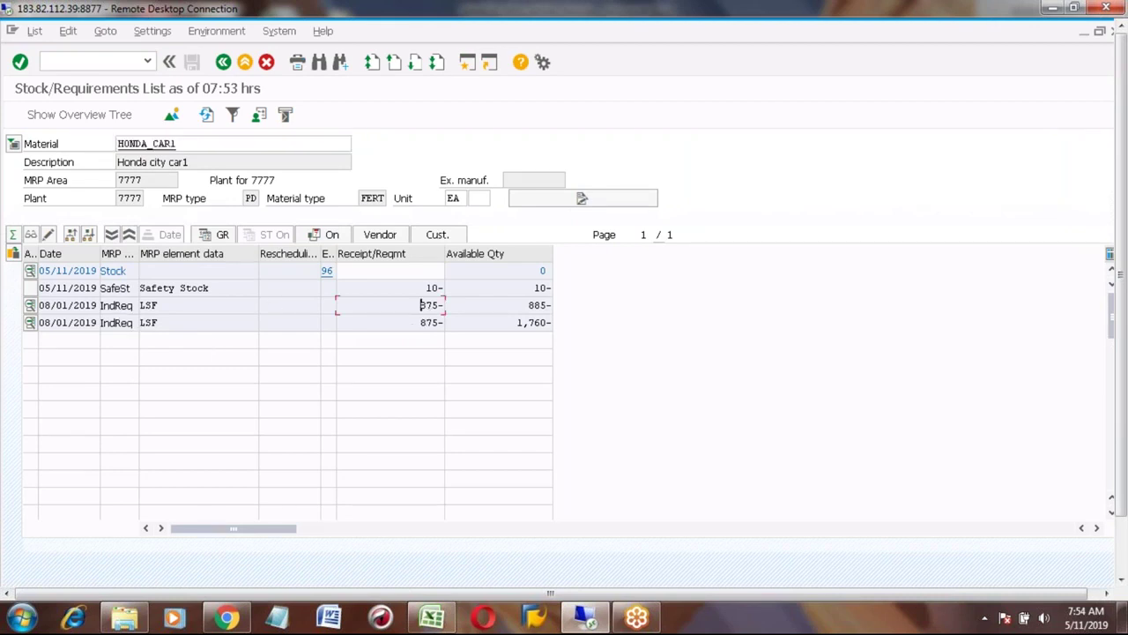
pyautogui.click(30, 325)
pyautogui.click(397, 401)
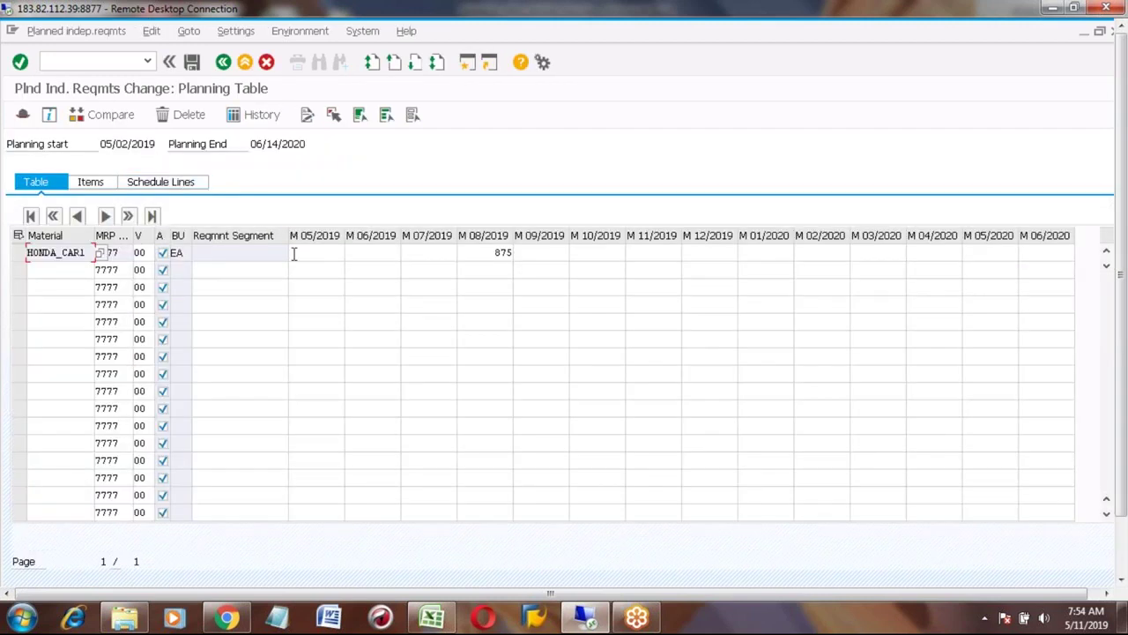
pyautogui.click(20, 253)
pyautogui.click(183, 116)
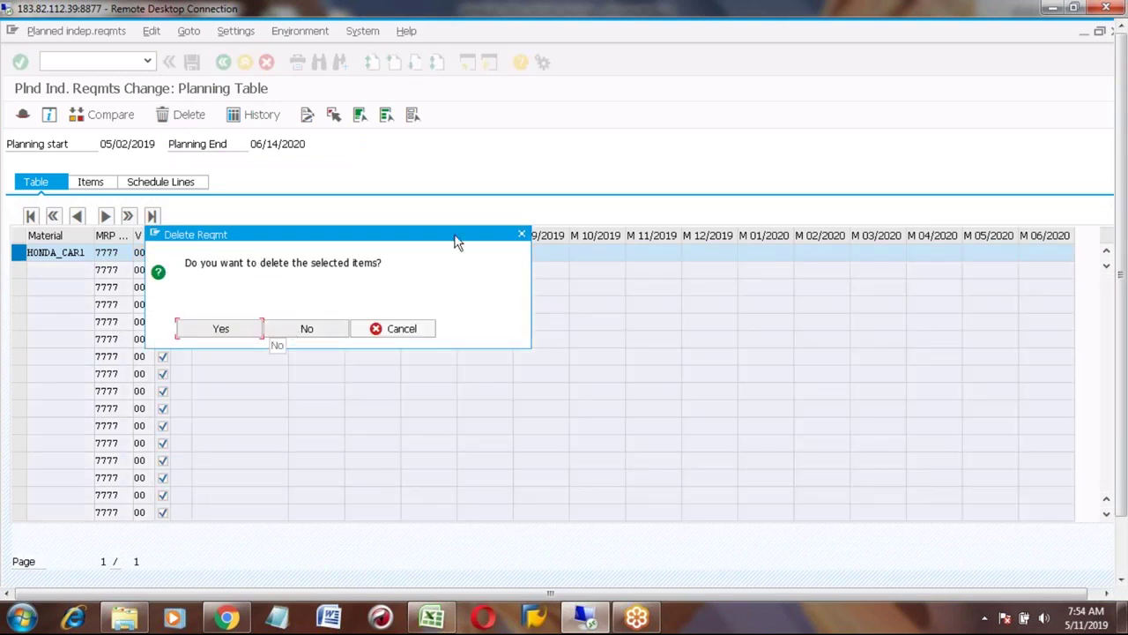
pyautogui.click(297, 331)
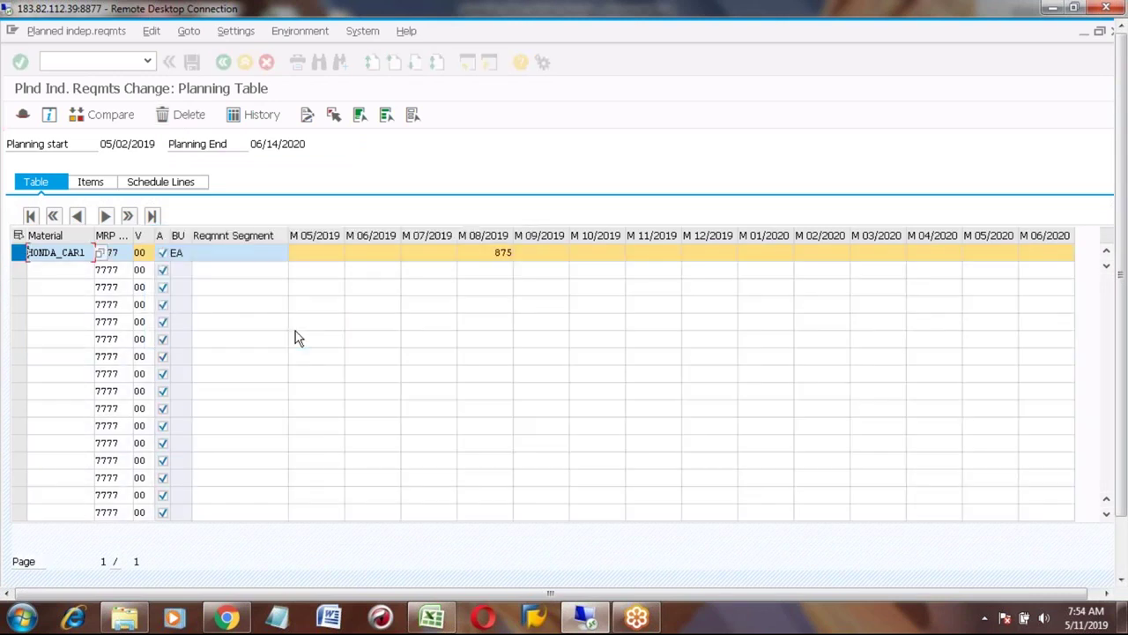
pyautogui.click(146, 253)
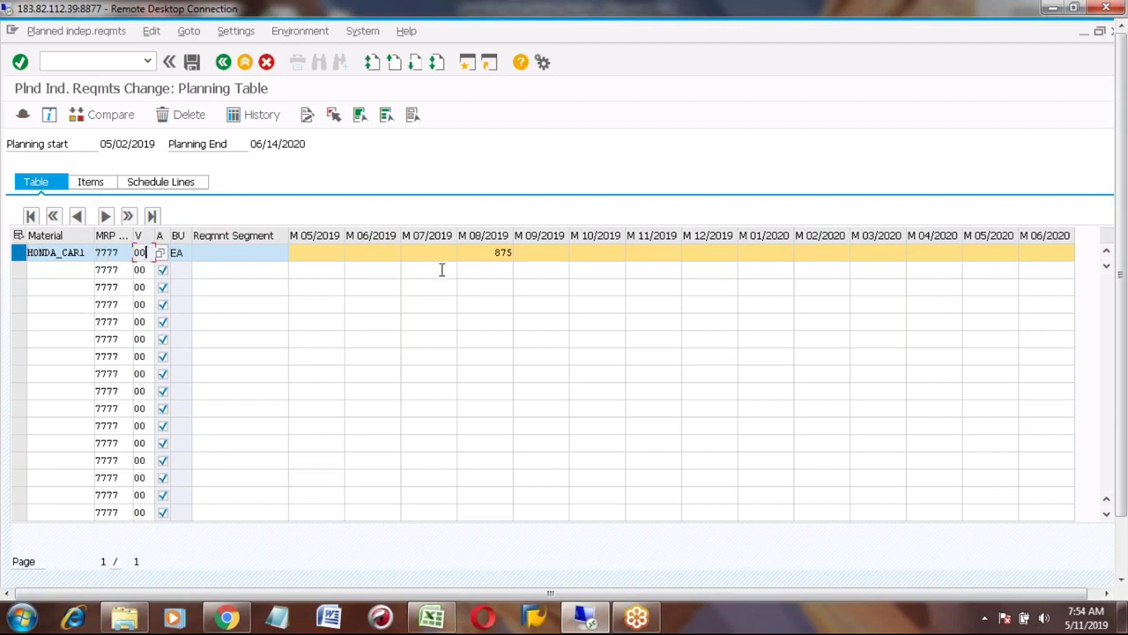
pyautogui.click(484, 252)
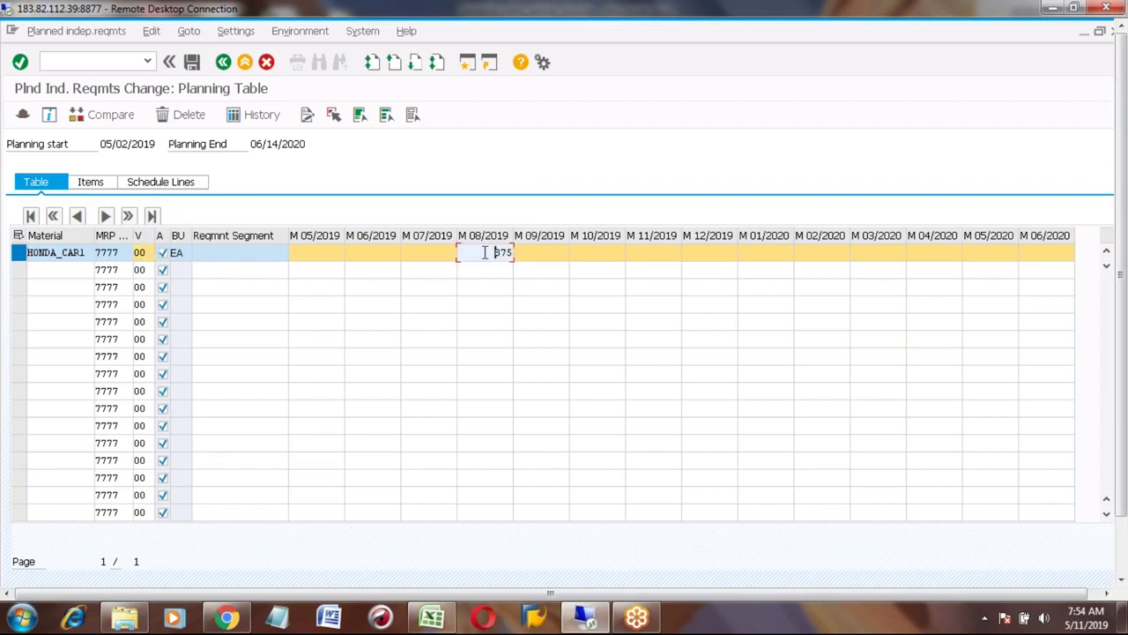
pyautogui.click(223, 62)
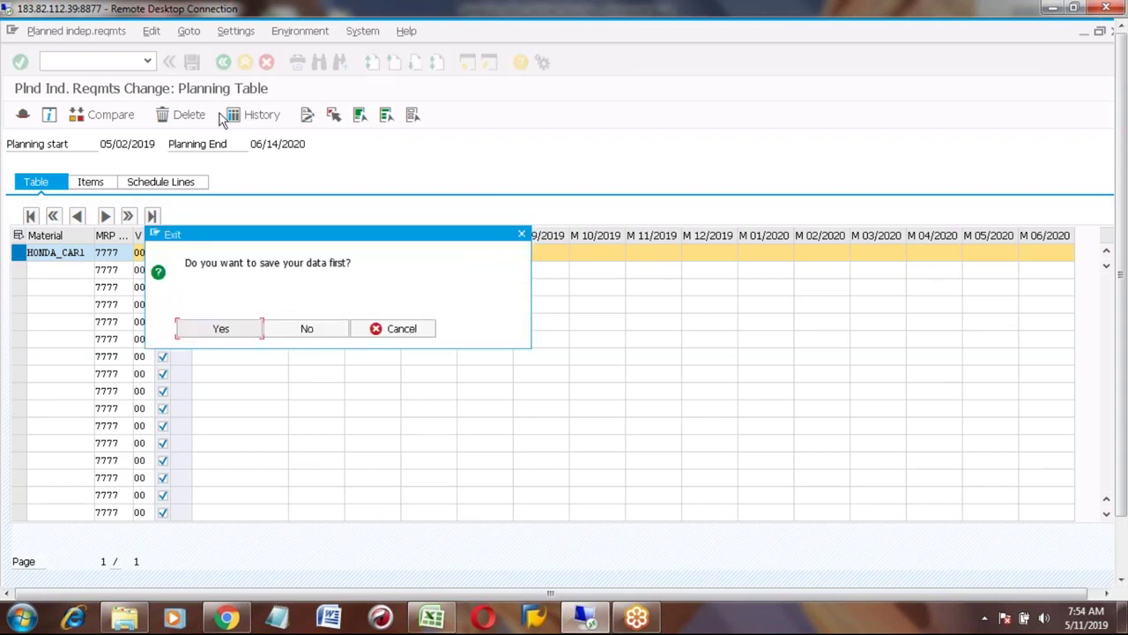
pyautogui.click(222, 326)
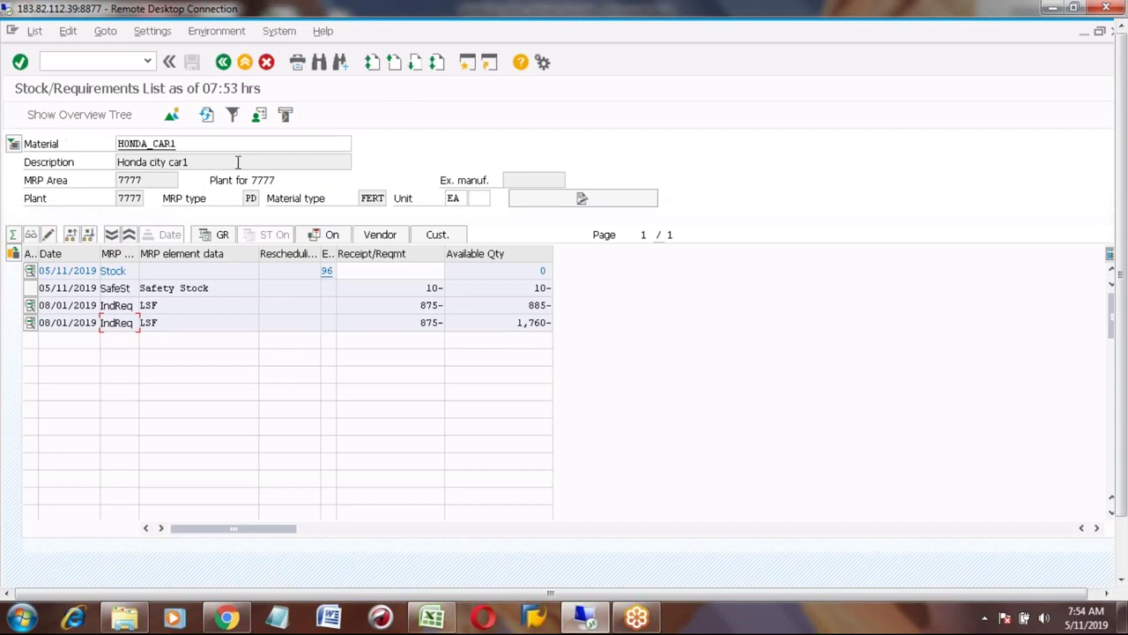
# Clear the 08/2019 quantity of HONDA_CAR1's second LSF independent requirement in the planning table, save it, and refresh the stock/requirements list
pyautogui.click(206, 117)
pyautogui.click(30, 324)
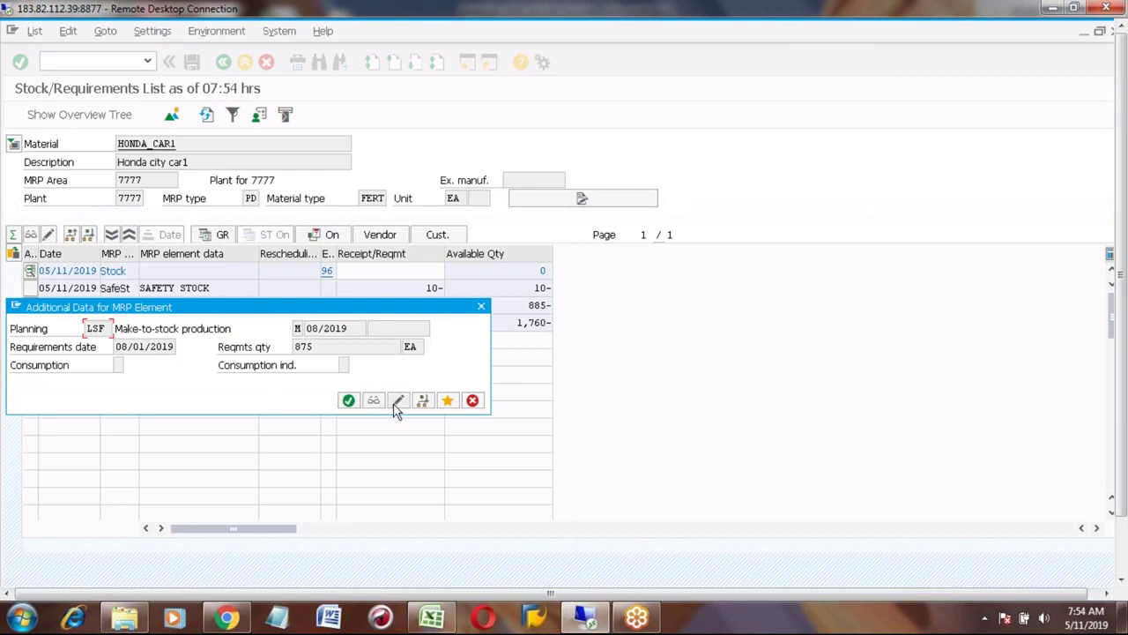
pyautogui.click(398, 401)
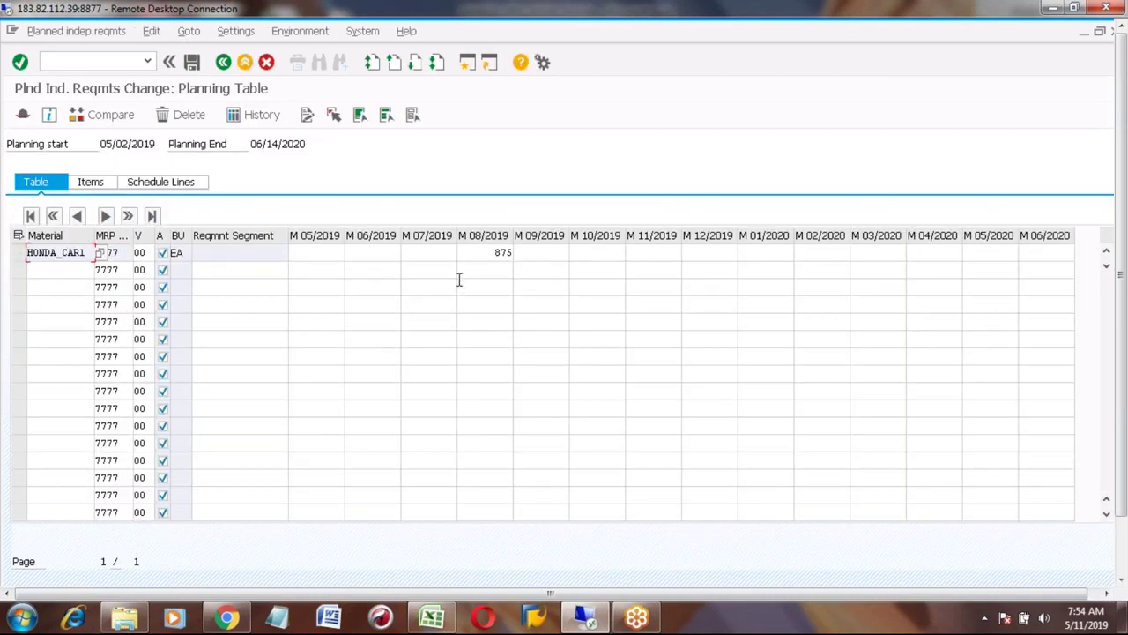
pyautogui.click(483, 251)
pyautogui.press('Delete')
pyautogui.press('Delete')
pyautogui.press('Delete')
pyautogui.press('Return')
pyautogui.click(191, 62)
pyautogui.click(206, 114)
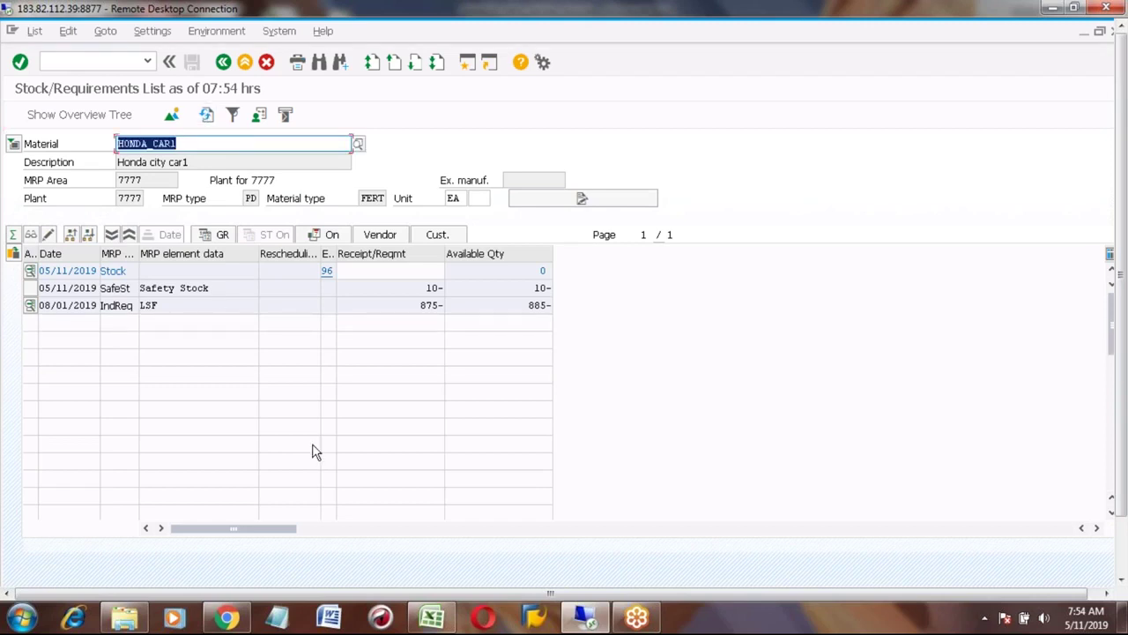
# Leave the stock/requirements list and open HONDA_CAR1's planned independent requirements for all active/inactive versions with transaction MD62
pyautogui.click(115, 305)
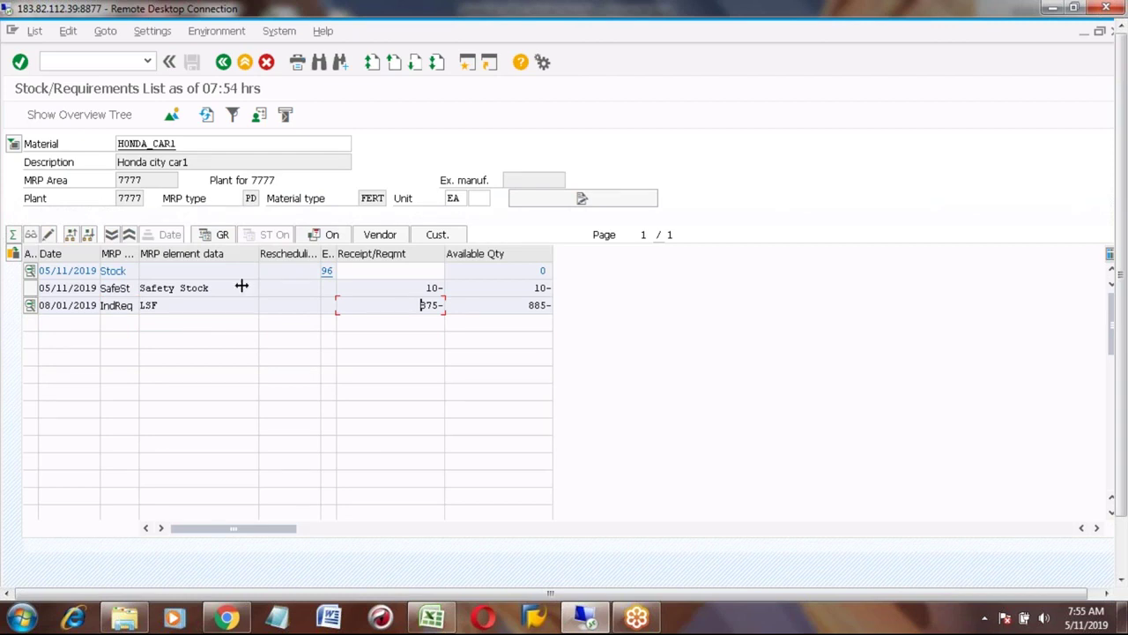
pyautogui.click(246, 67)
pyautogui.click(107, 61)
pyautogui.write('m')
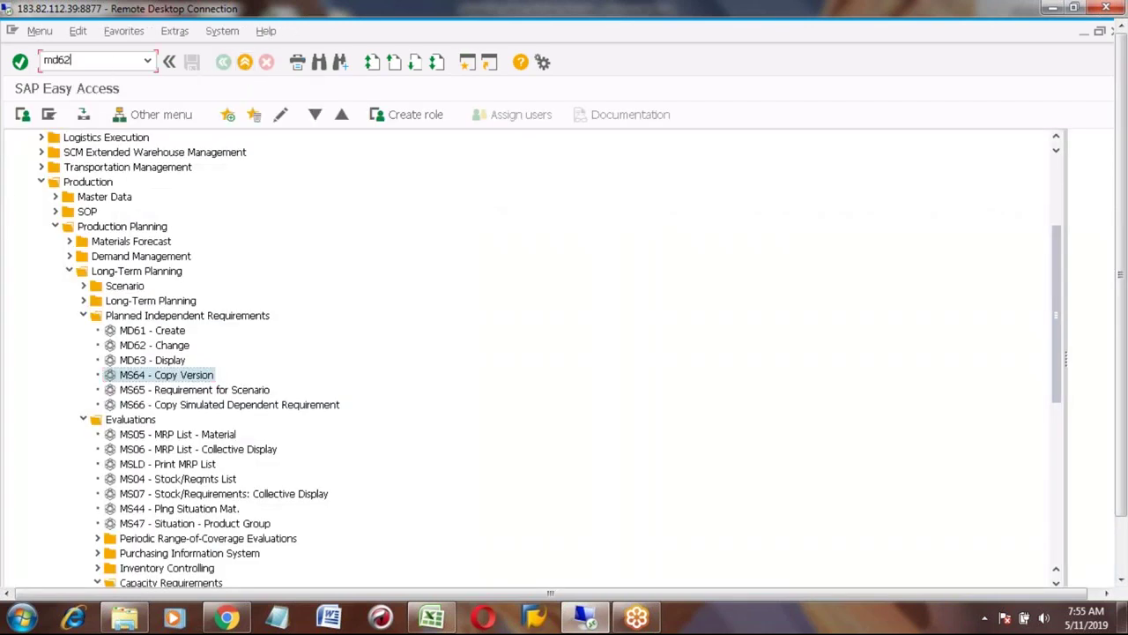
pyautogui.write('d62')
pyautogui.press('Return')
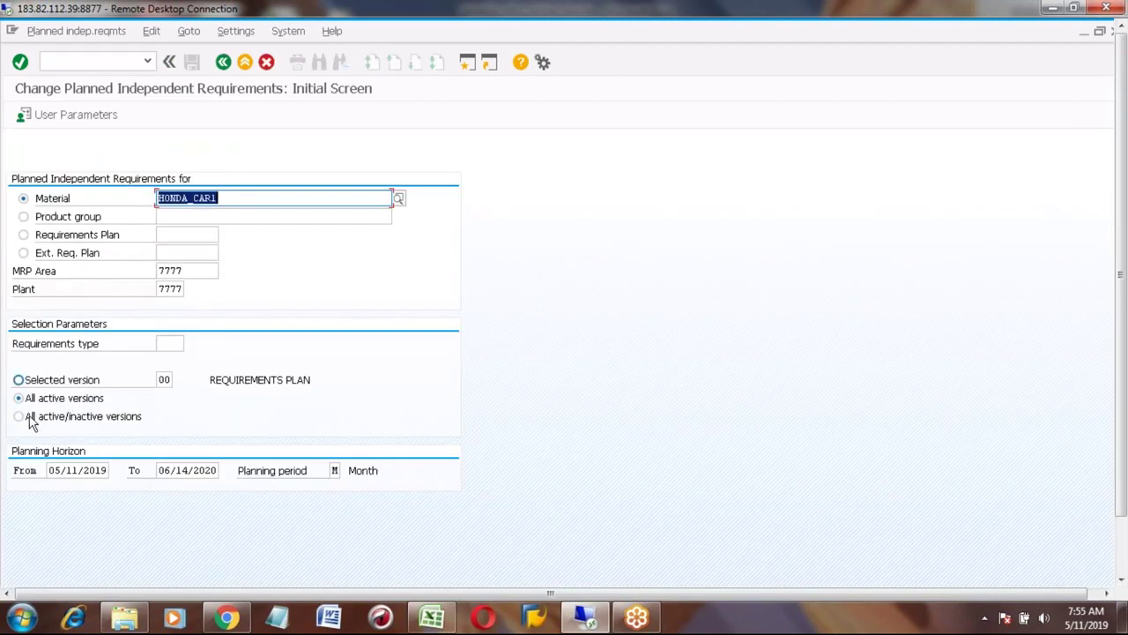
pyautogui.click(20, 417)
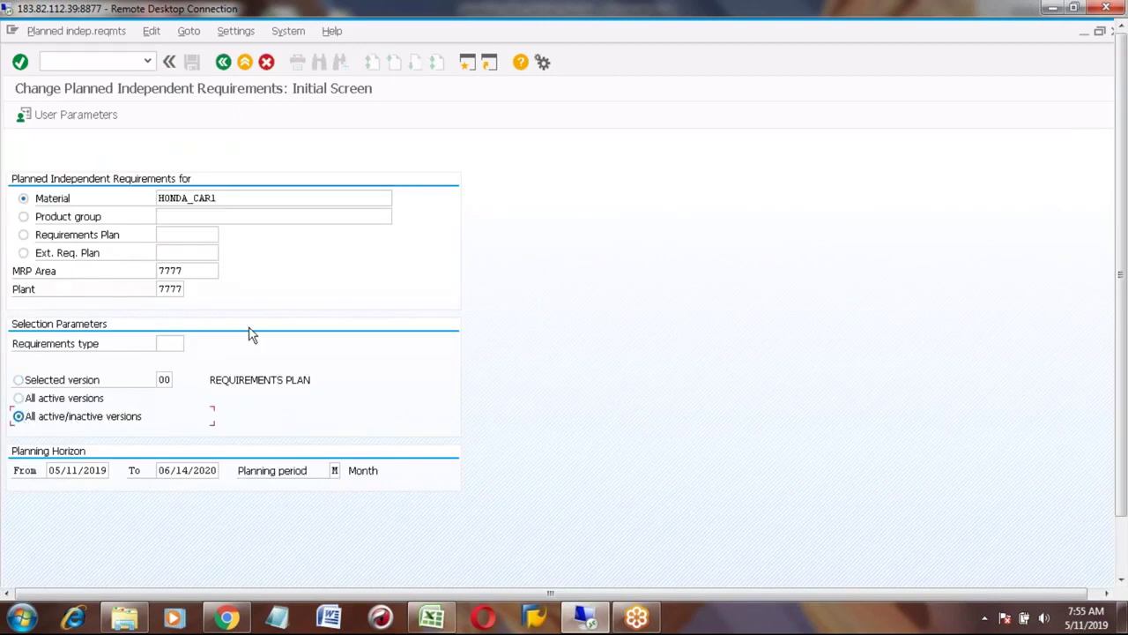
pyautogui.press('Return')
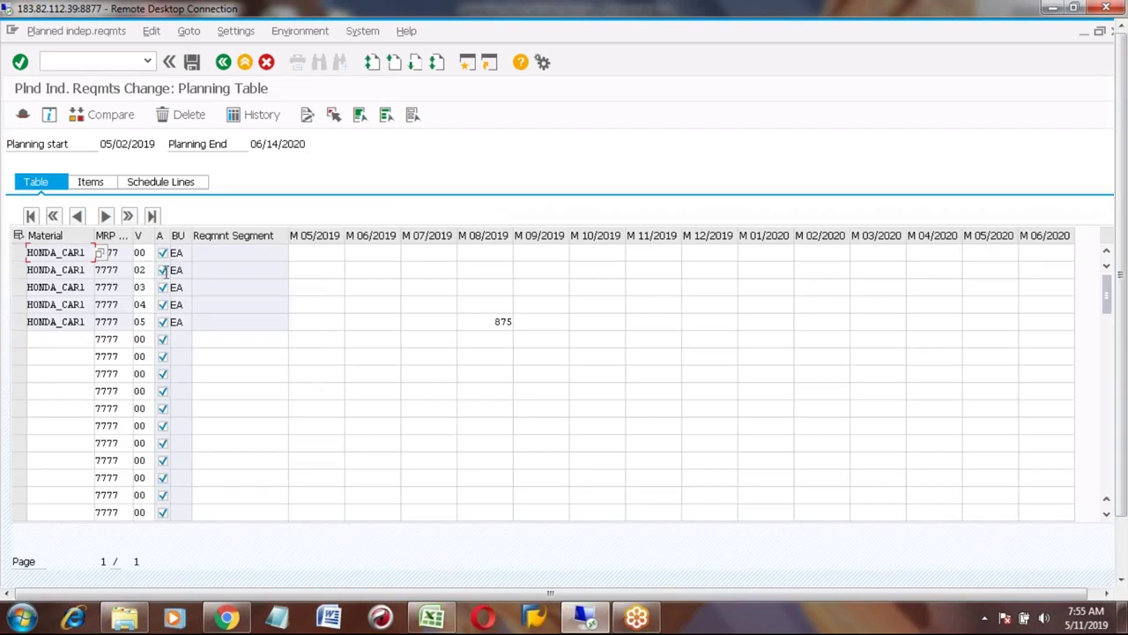
# Compare the 08/2019 quantities of HONDA_CAR1's version 00 and version 05 rows, leaving only the version 00 row selected
pyautogui.click(492, 249)
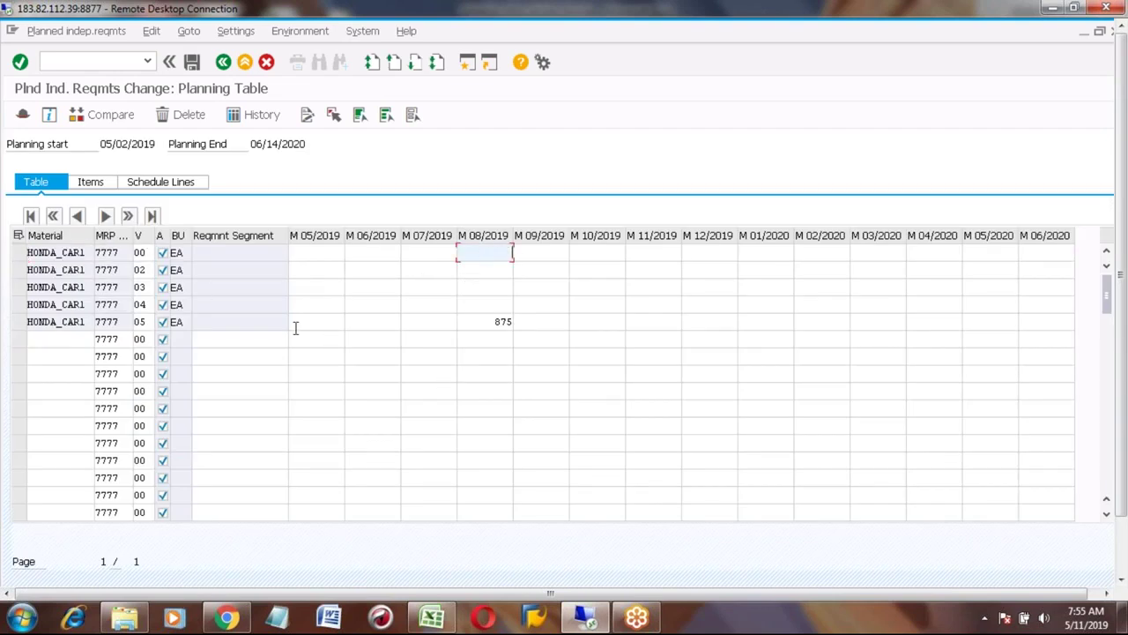
pyautogui.click(19, 322)
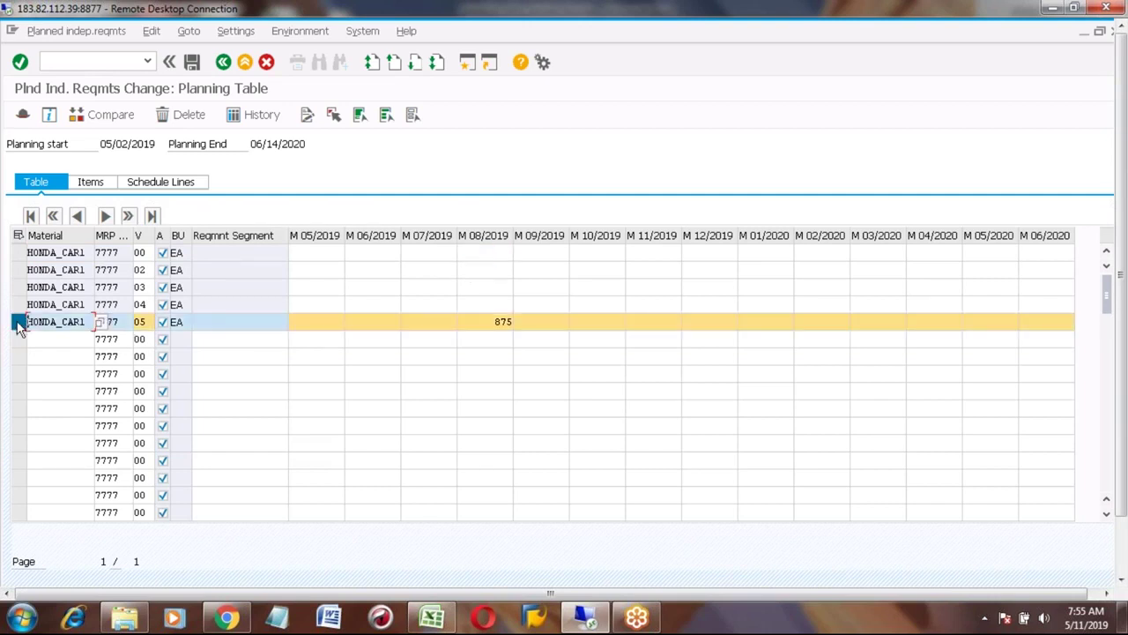
pyautogui.click(18, 253)
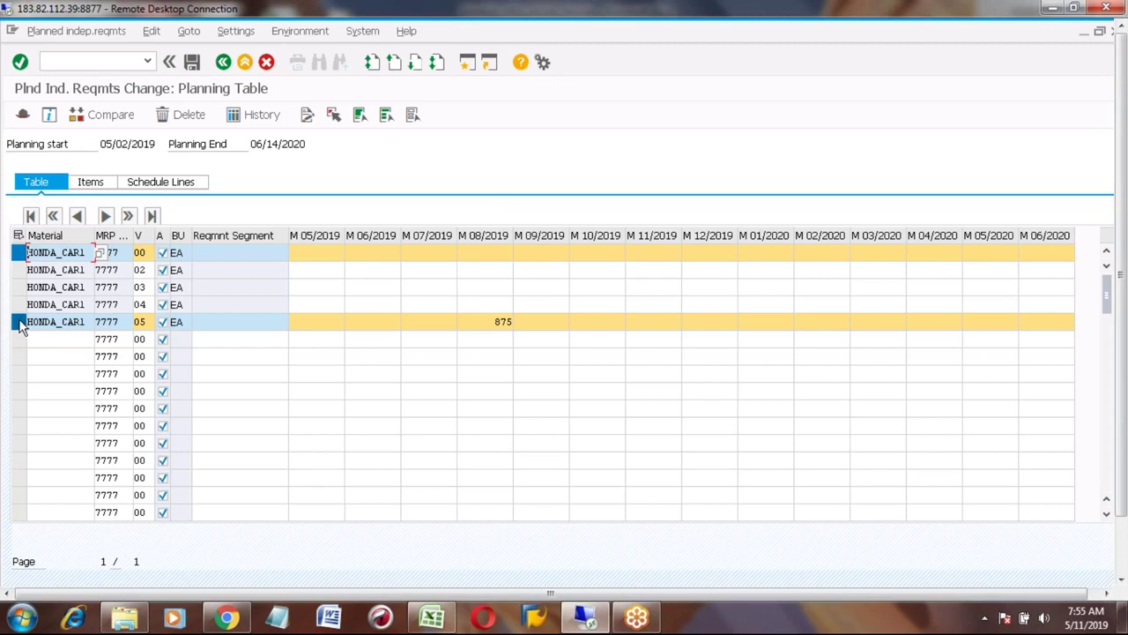
pyautogui.click(18, 321)
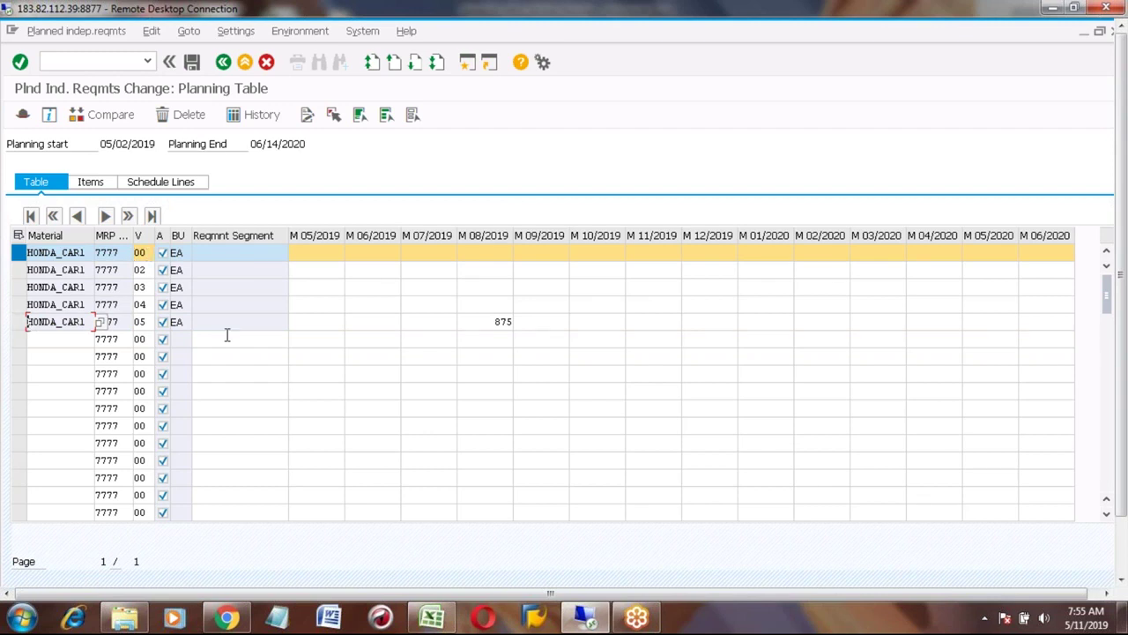
# Leave the planning table and open the MS64 version copy for HONDA_CAR1, setting source version 05 and target version 00
pyautogui.click(243, 56)
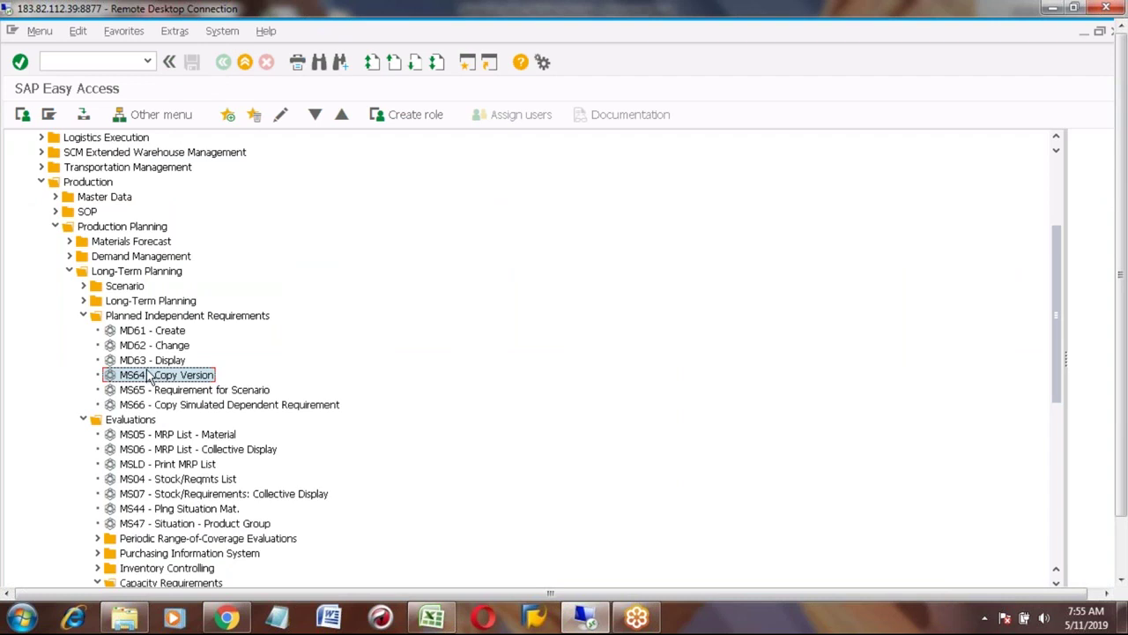
pyautogui.doubleClick(150, 376)
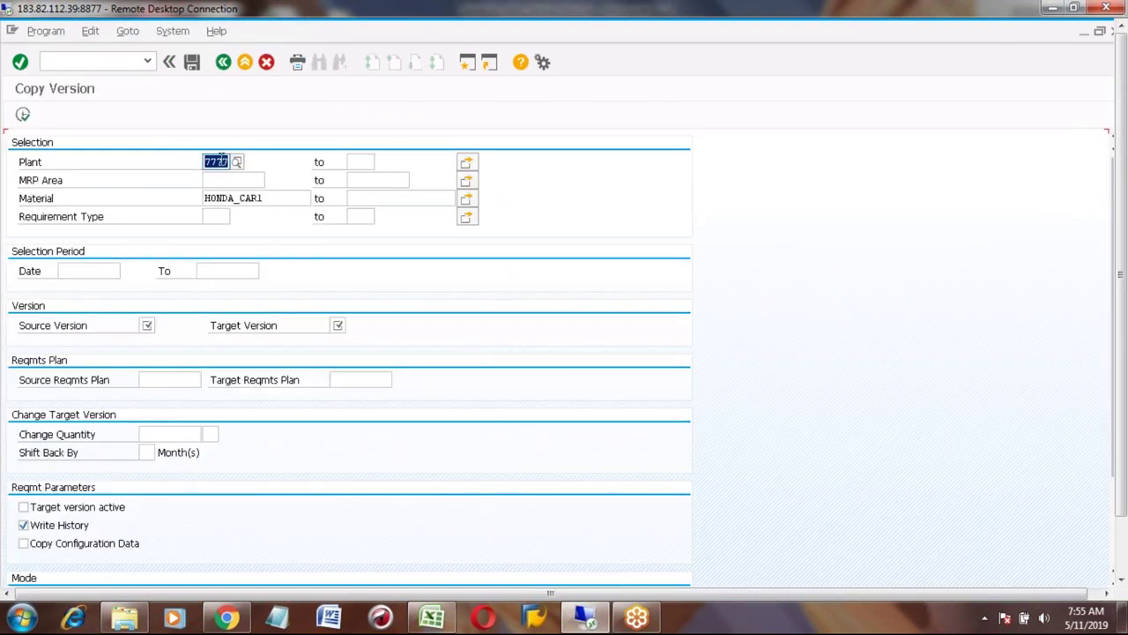
pyautogui.click(147, 325)
pyautogui.write('01')
pyautogui.press('Tab')
pyautogui.write('00')
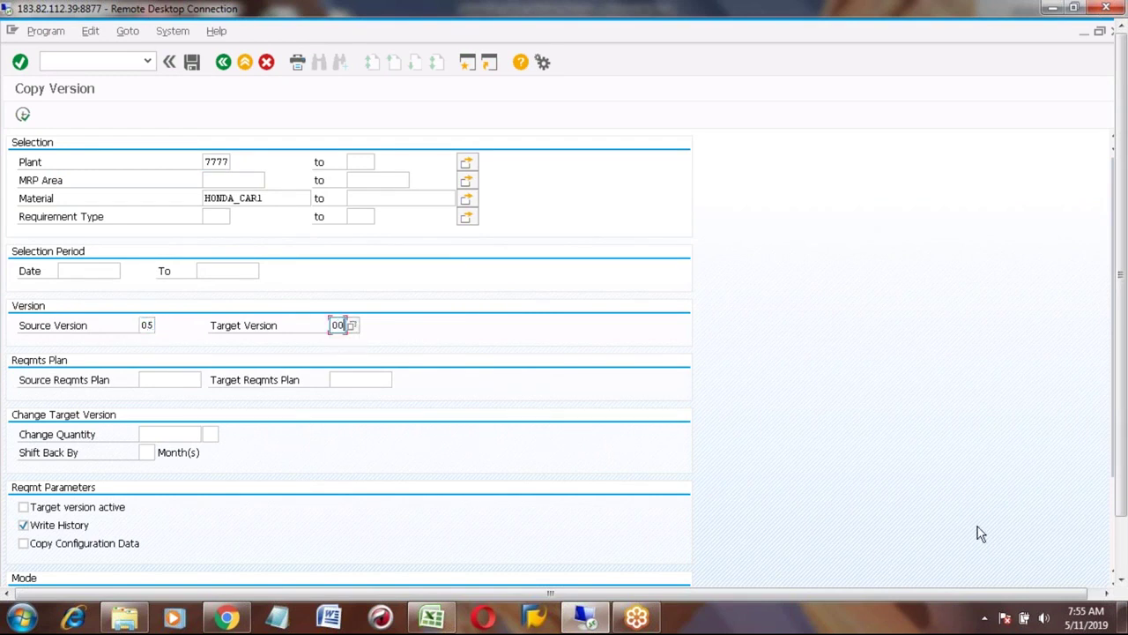
# Run the version copy with simulation mode off and the result list on, and expand HONDA_CAR1's entry in the transfer log
pyautogui.click(1123, 548)
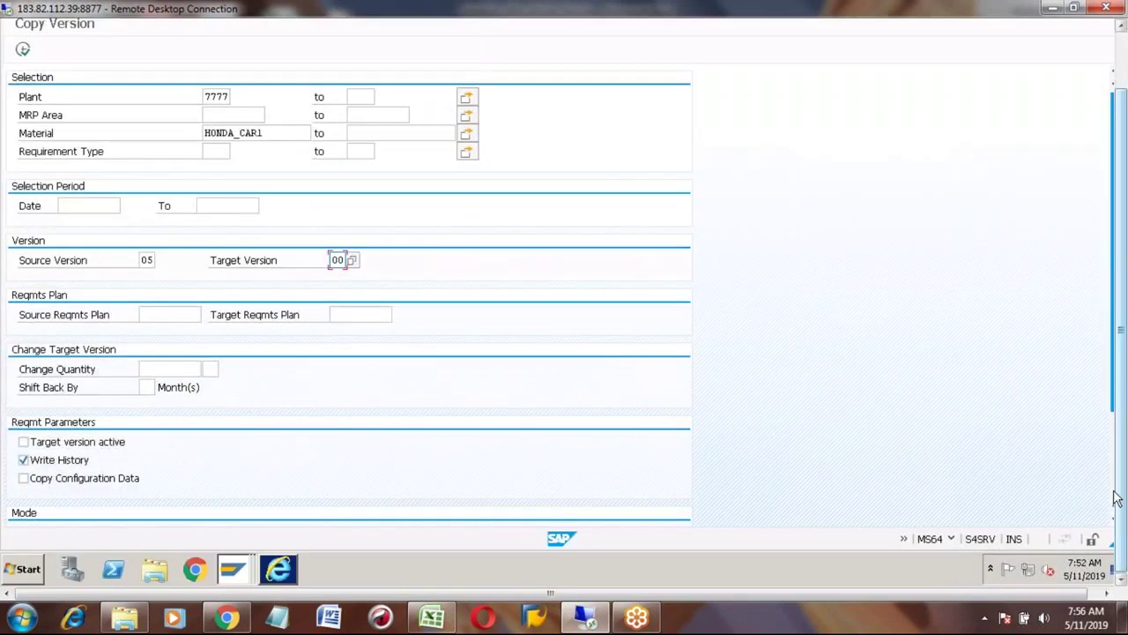
pyautogui.scroll(-3, 731, 450)
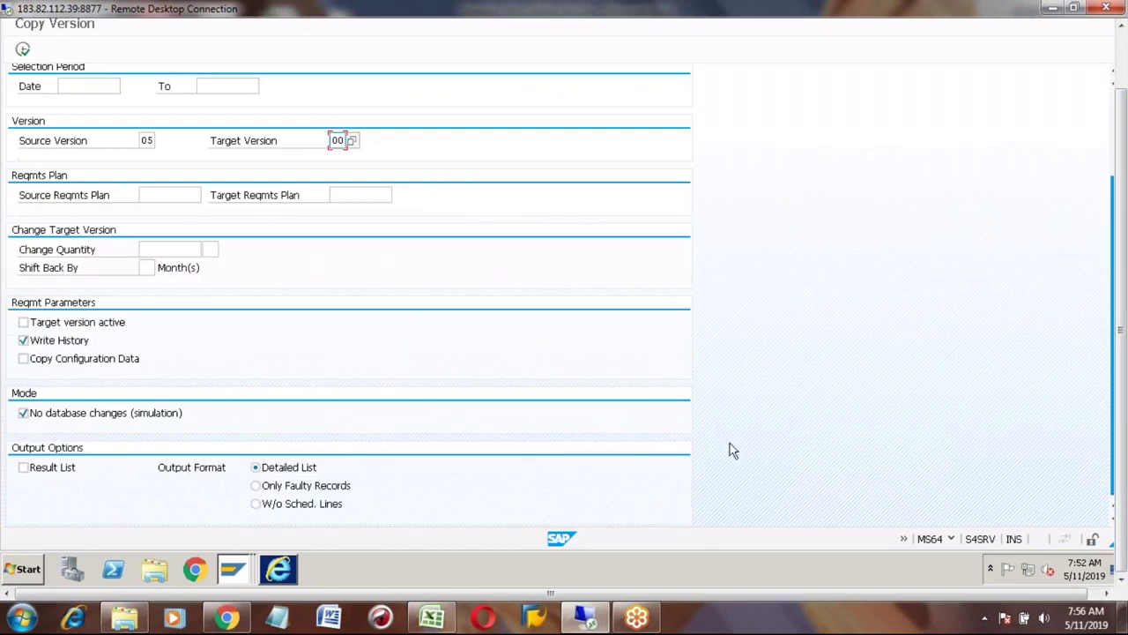
pyautogui.click(25, 414)
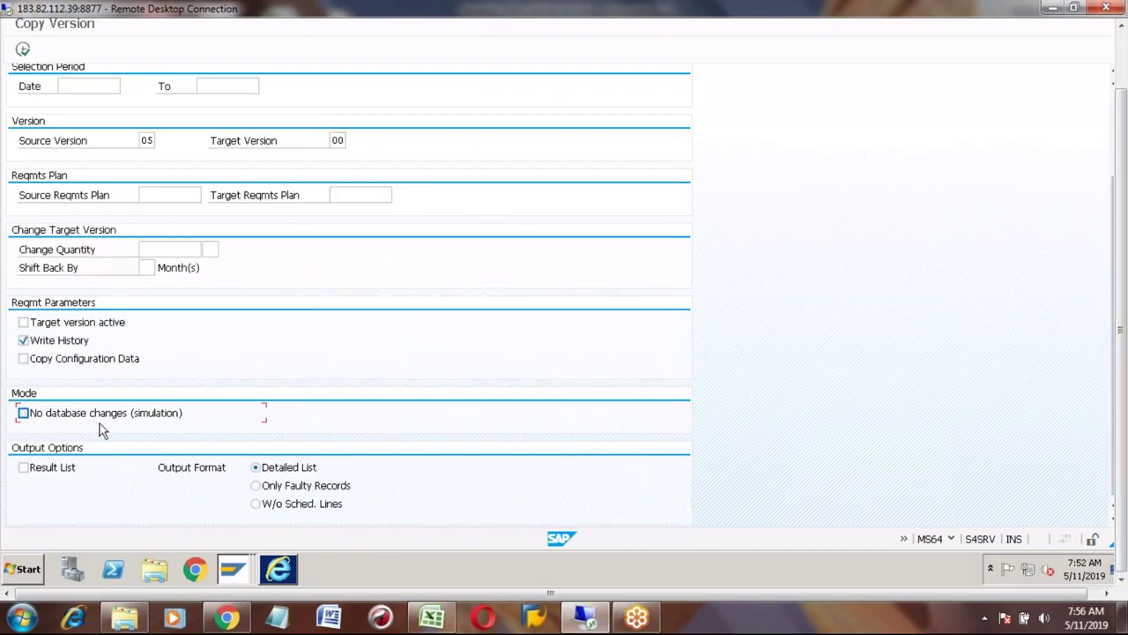
pyautogui.click(24, 468)
pyautogui.click(24, 50)
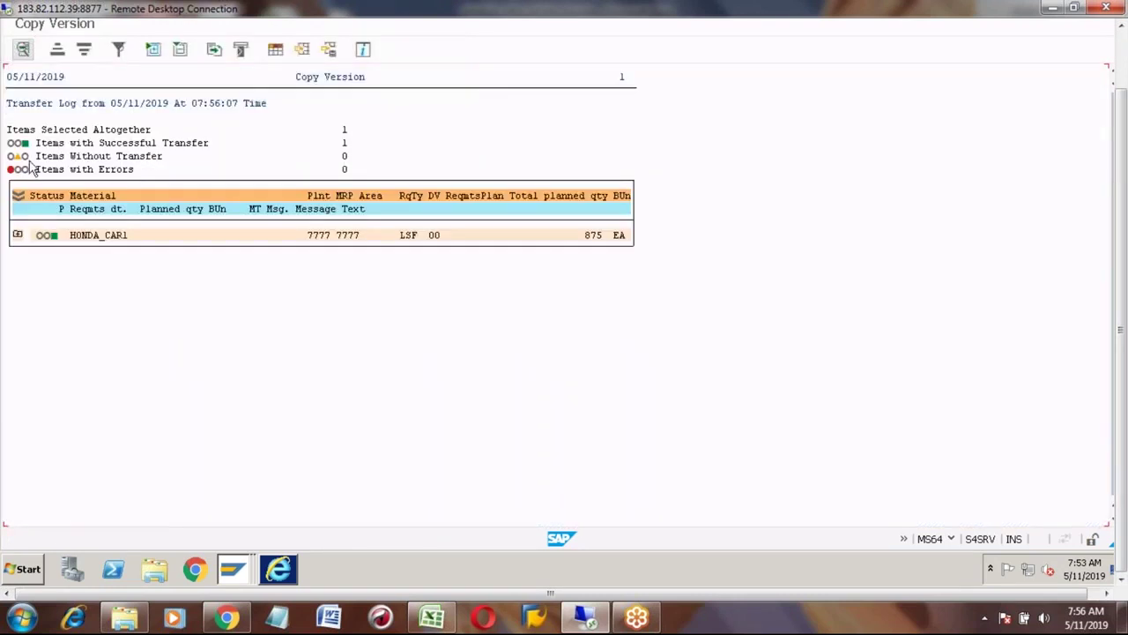
pyautogui.click(17, 235)
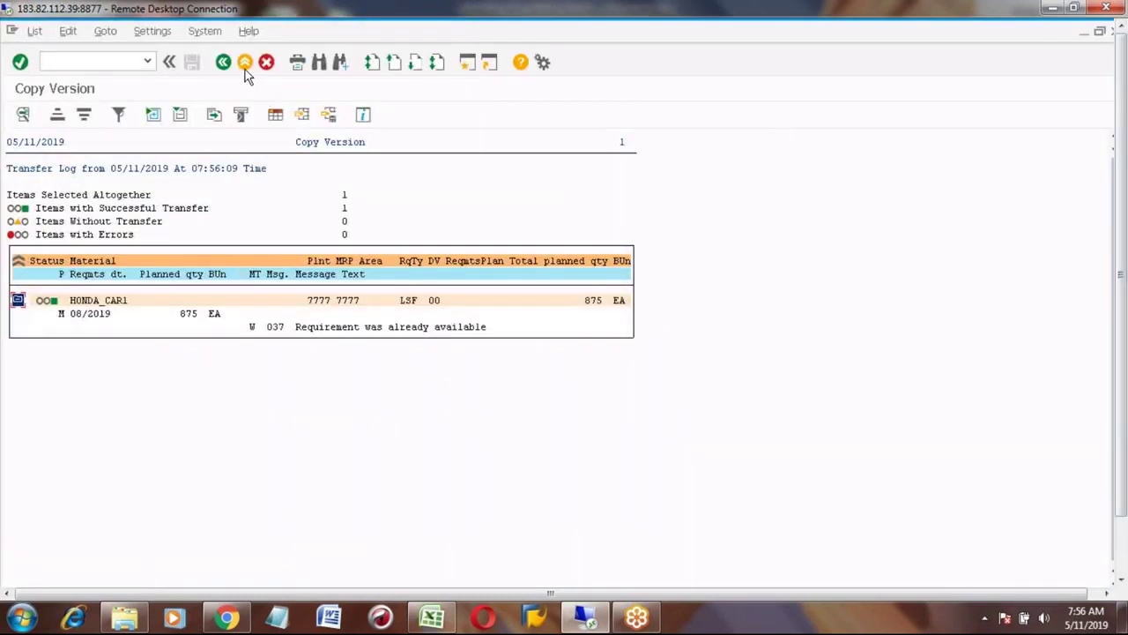
# Leave the version copy and open HONDA_CAR1's planned independent requirements for all active/inactive versions with transaction MD62
pyautogui.click(244, 63)
pyautogui.click(244, 64)
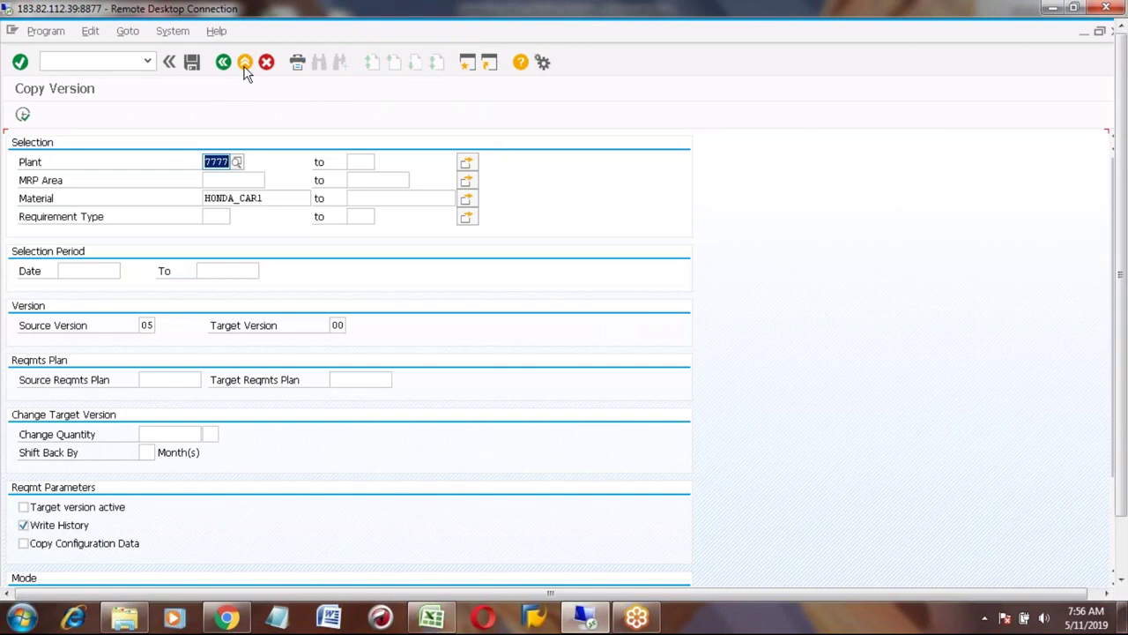
pyautogui.click(103, 63)
pyautogui.write('md')
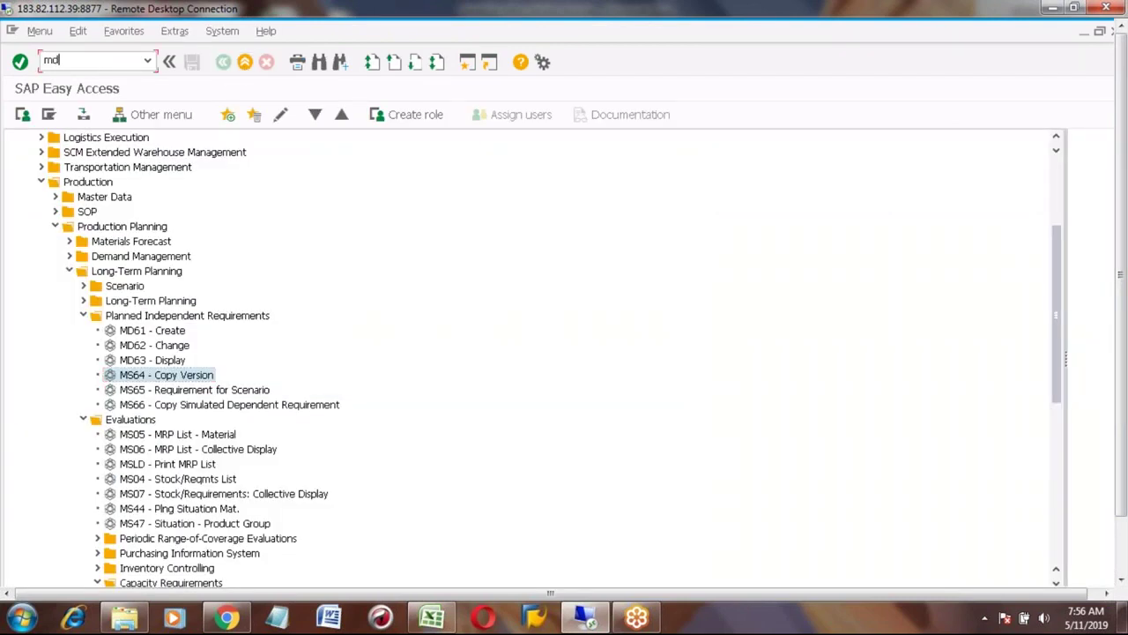
pyautogui.press('Return')
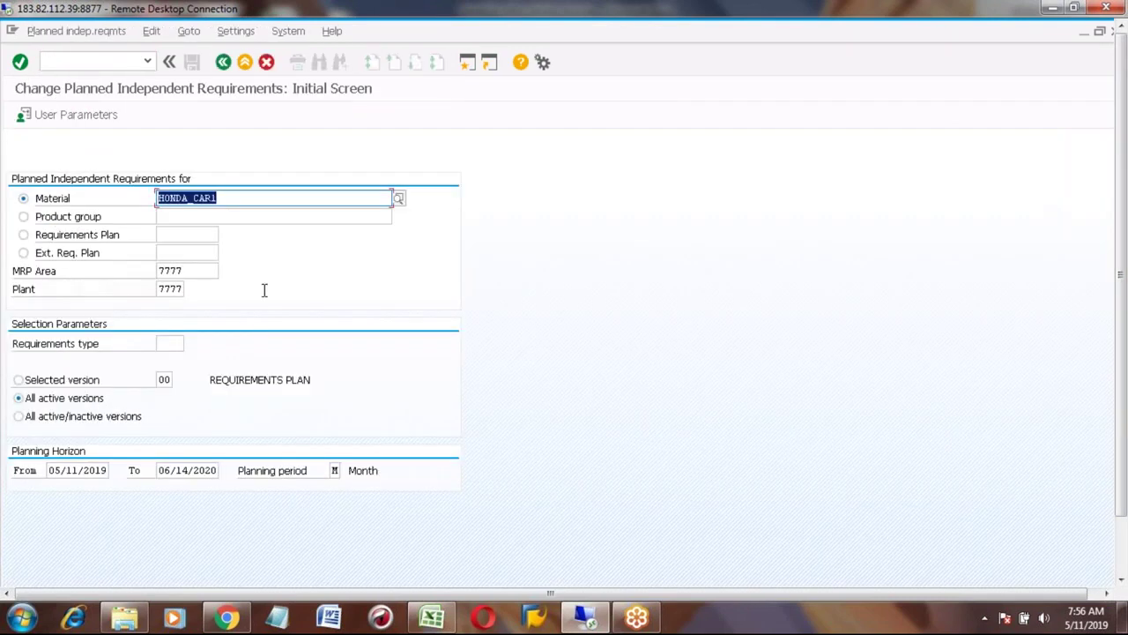
pyautogui.click(20, 417)
pyautogui.press('Return')
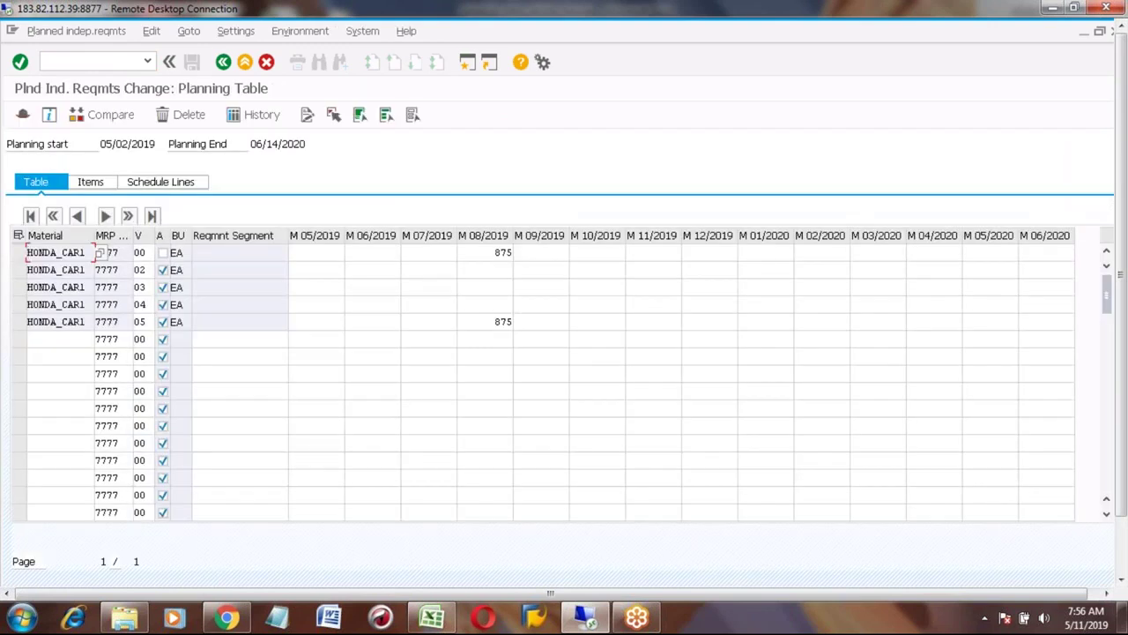
# Check the 08/2019 quantities in the version 00 and version 05 rows and version 00's active indicator
pyautogui.click(481, 251)
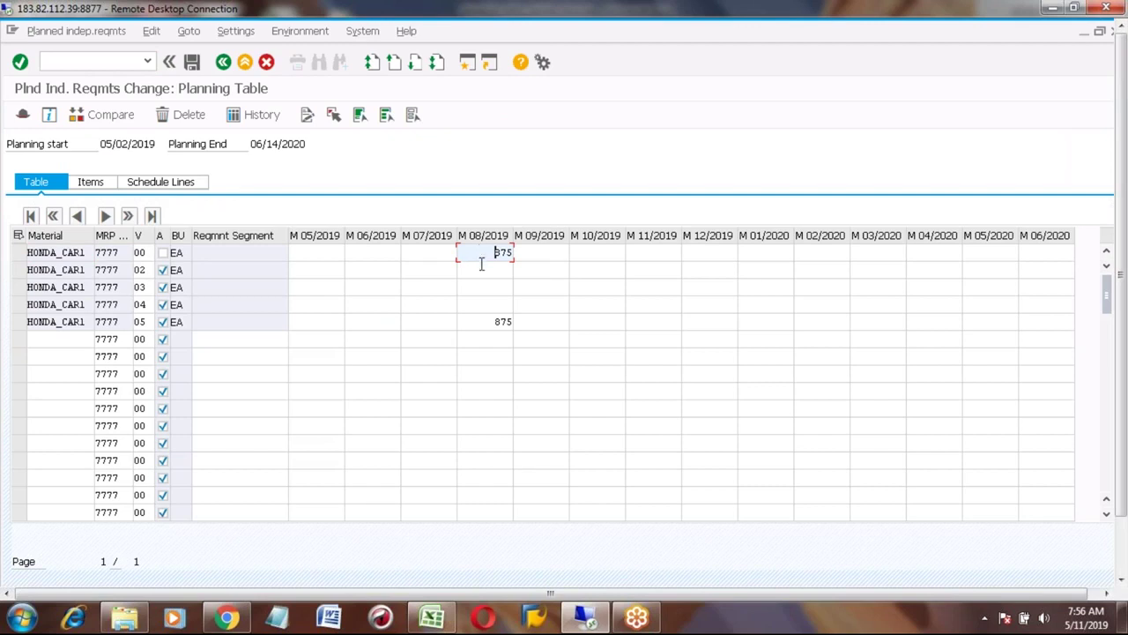
pyautogui.click(490, 322)
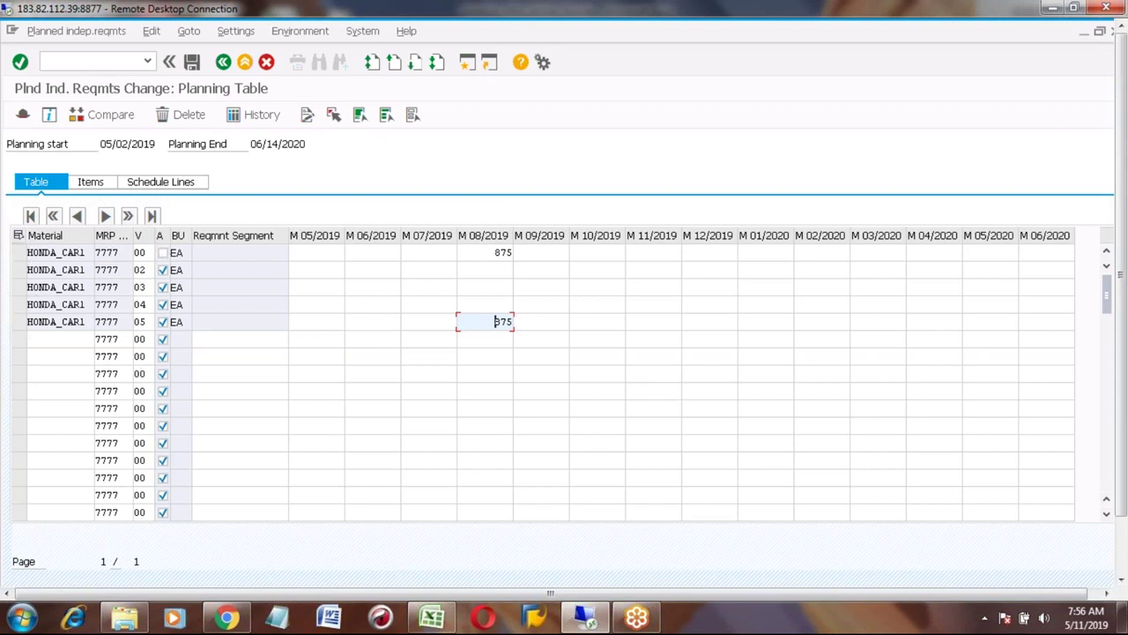
pyautogui.click(141, 252)
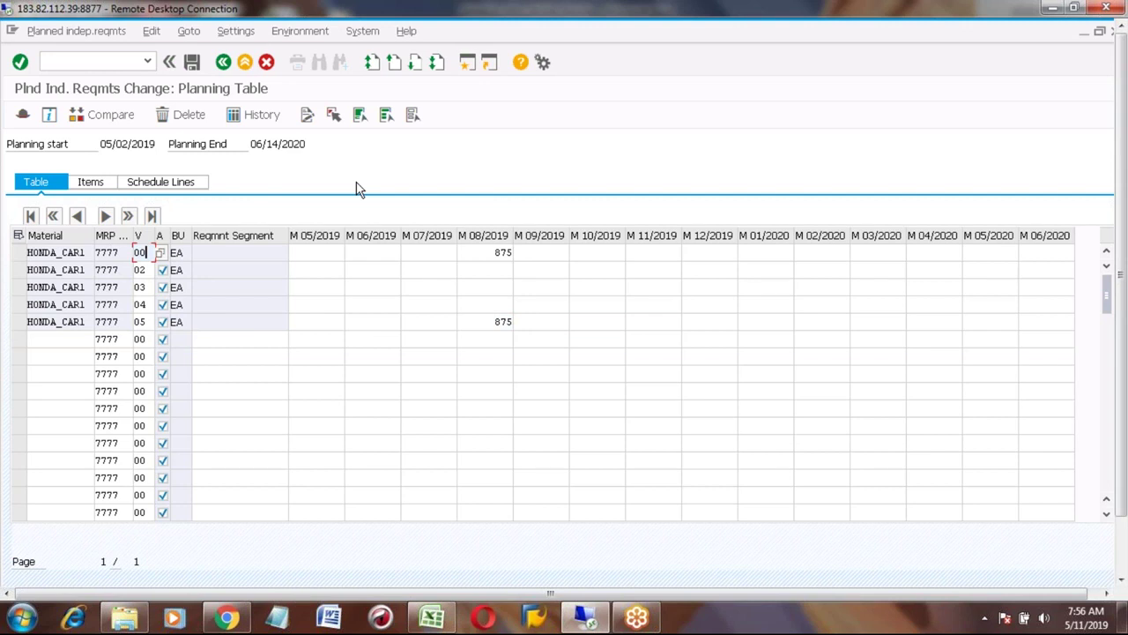
pyautogui.click(481, 250)
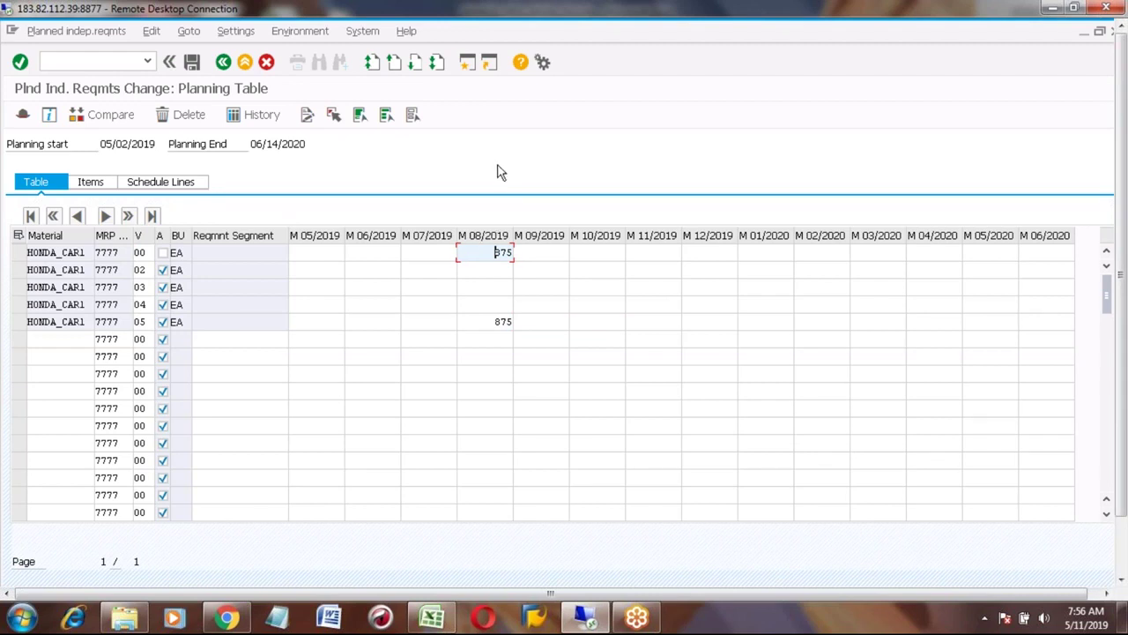
# Switch to the Excel workbook and go to the first entry of the process steps list, Create Scenario
pyautogui.click(432, 619)
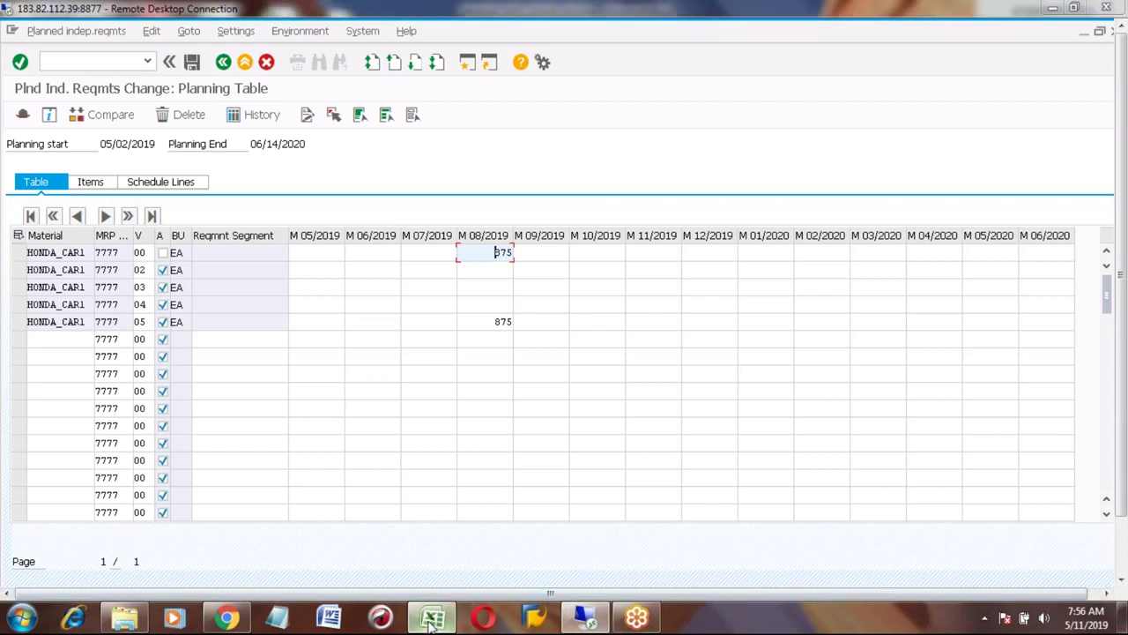
pyautogui.click(226, 345)
pyautogui.press('Down')
pyautogui.press('Down')
pyautogui.press('Down')
pyautogui.press('Down')
pyautogui.press('Up')
pyautogui.press('Up')
pyautogui.press('Up')
pyautogui.press('Up')
pyautogui.press('Up')
pyautogui.press('Up')
pyautogui.press('Up')
pyautogui.press('Up')
pyautogui.press('Up')
pyautogui.press('Up')
pyautogui.press('Up')
pyautogui.press('Up')
pyautogui.press('Up')
pyautogui.press('Up')
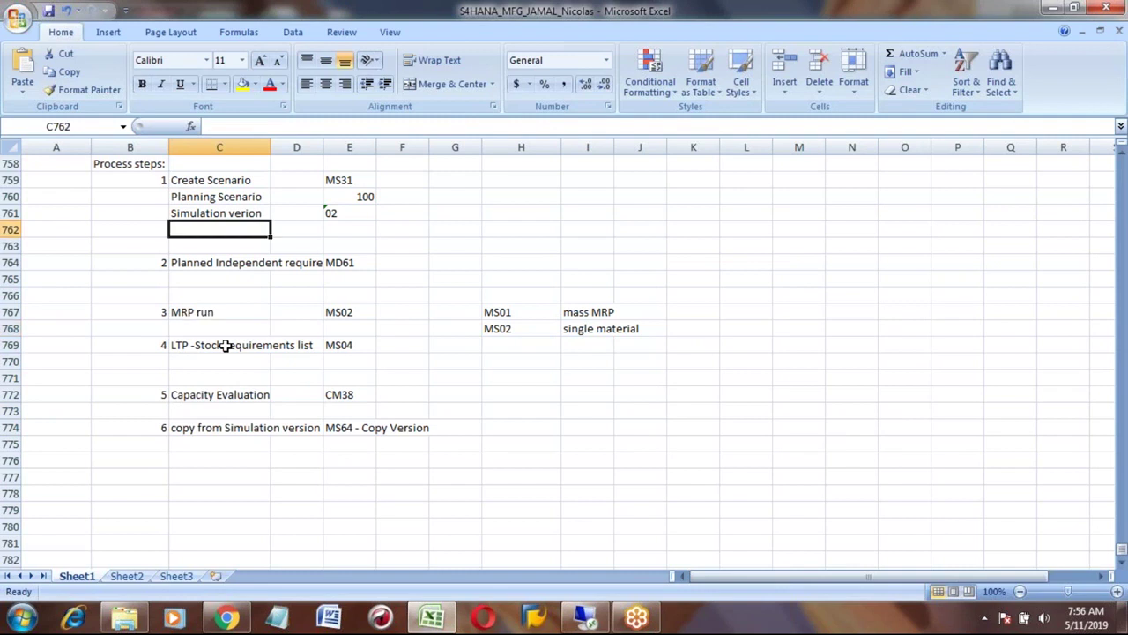
# Highlight the six process steps in C759:E774 to review their transaction codes, and clear the selection
pyautogui.hotkey('shift', 'Right')
pyautogui.hotkey('shift', 'Right')
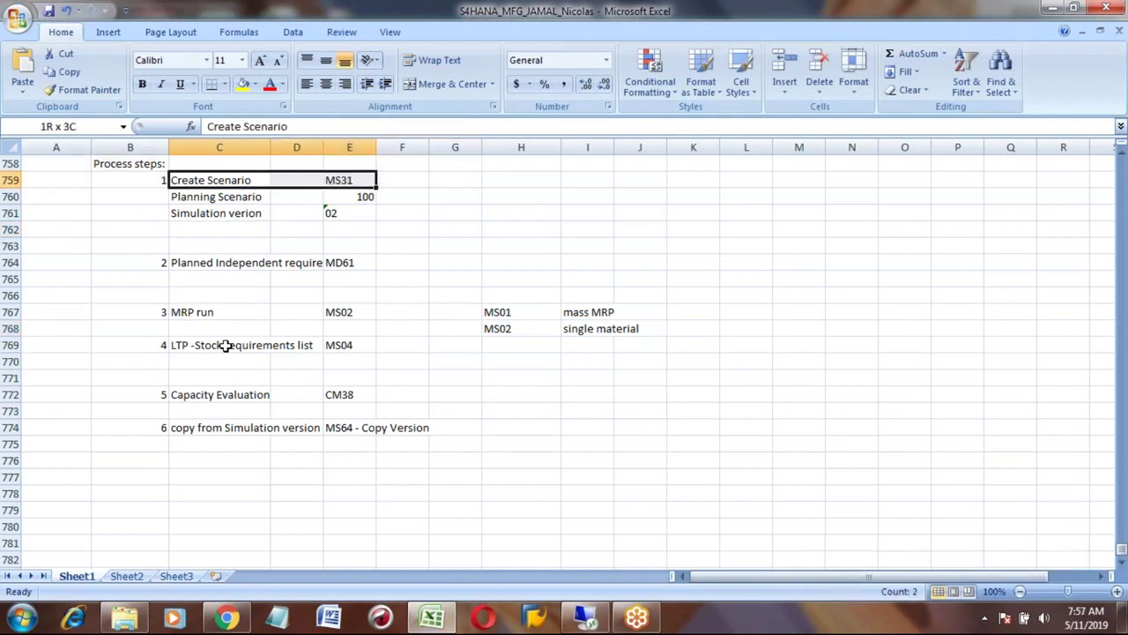
pyautogui.hotkey('shift', 'Down')
pyautogui.hotkey('shift', 'Down')
pyautogui.hotkey('shift', 'Down')
pyautogui.hotkey('shift', 'Down')
pyautogui.hotkey('shift', 'Down')
pyautogui.hotkey('shift', 'Down')
pyautogui.hotkey('shift', 'Down')
pyautogui.hotkey('shift', 'Down')
pyautogui.hotkey('shift', 'Down')
pyautogui.hotkey('shift', 'Down')
pyautogui.hotkey('shift', 'Down')
pyautogui.hotkey('shift', 'Down')
pyautogui.hotkey('shift', 'Down')
pyautogui.hotkey('shift', 'Down')
pyautogui.hotkey('shift', 'Down')
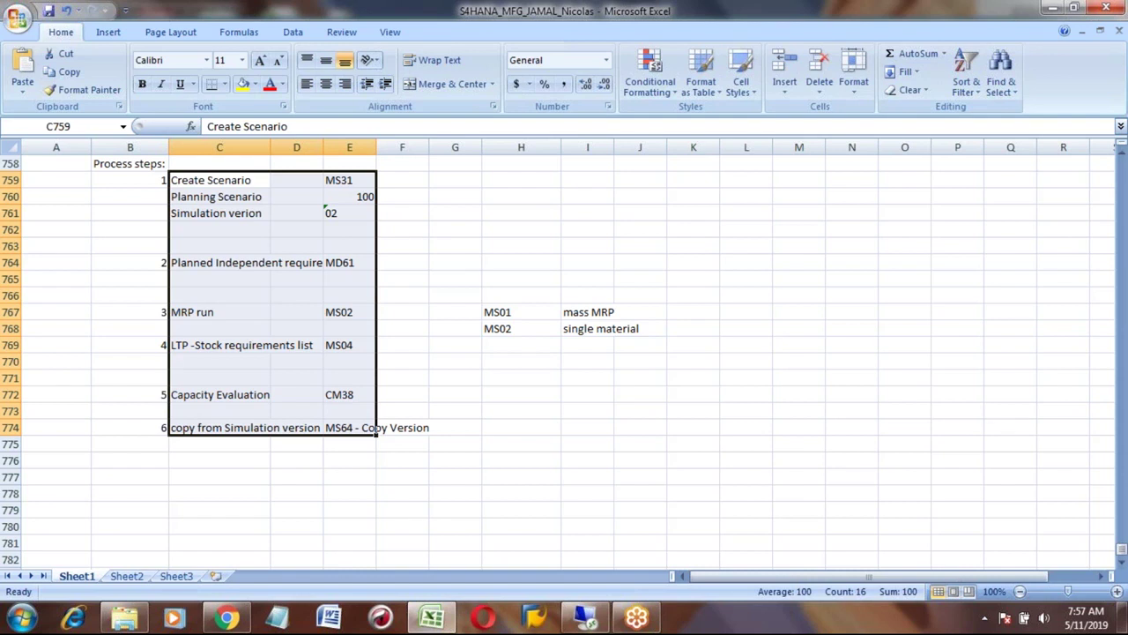
pyautogui.click(476, 245)
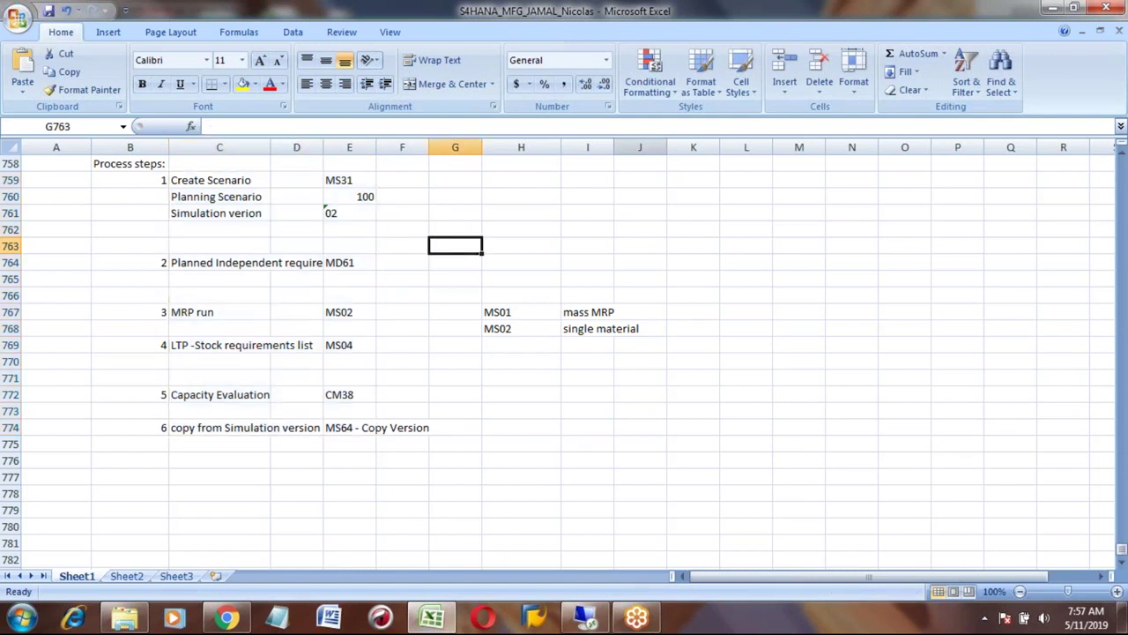